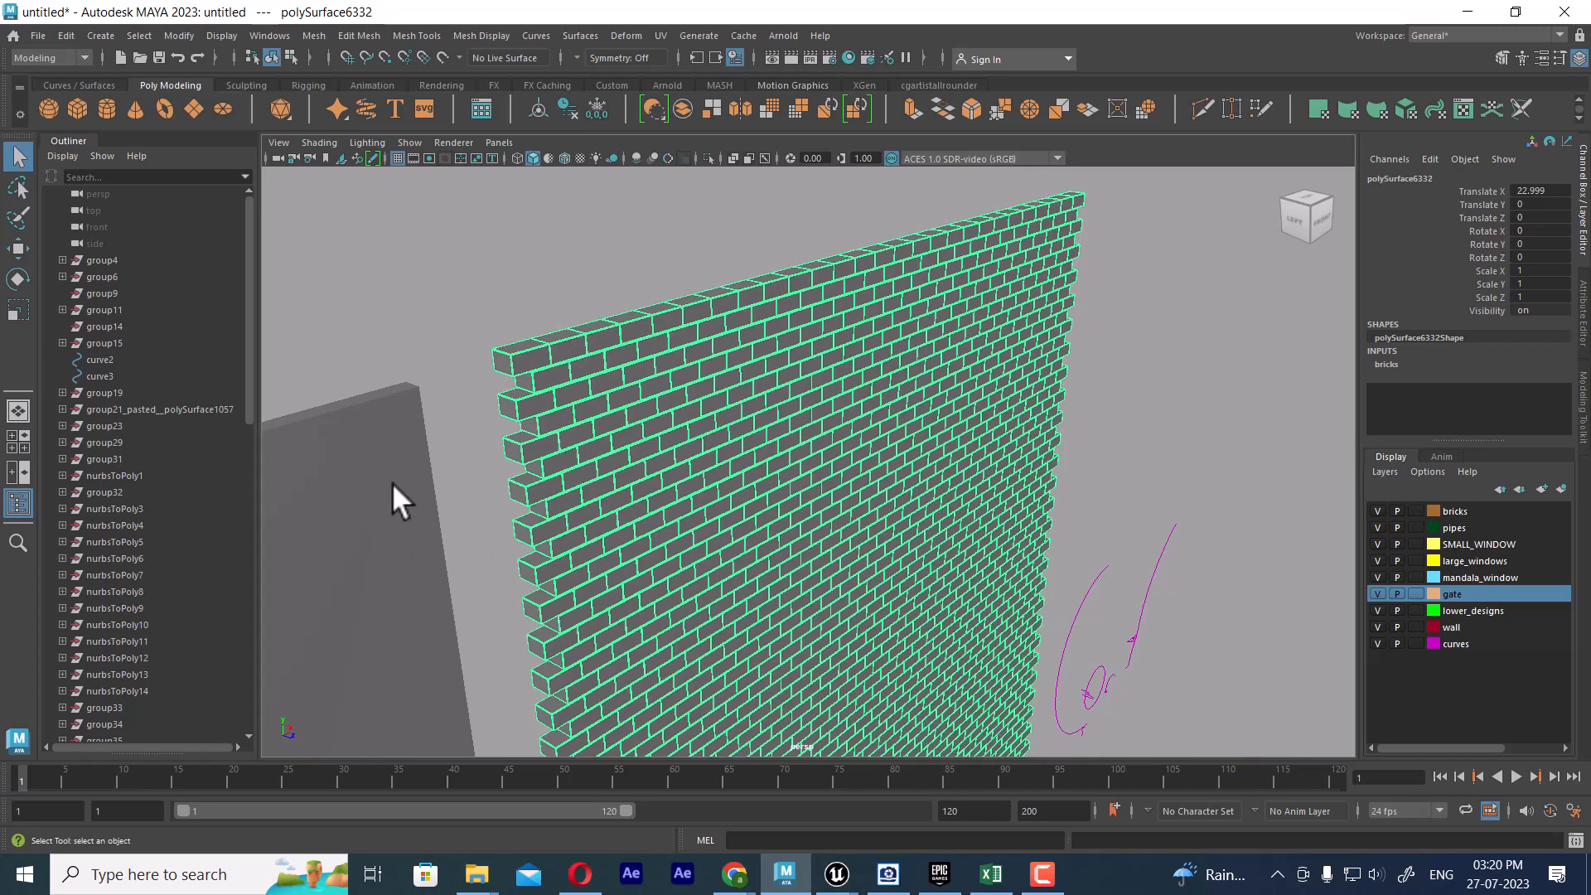
Frame the brick wall in the top view and create a polygon cube.
left_click(391, 482)
left_click(614, 352)
key("space")
left_click_drag(778, 441, 480, 453)
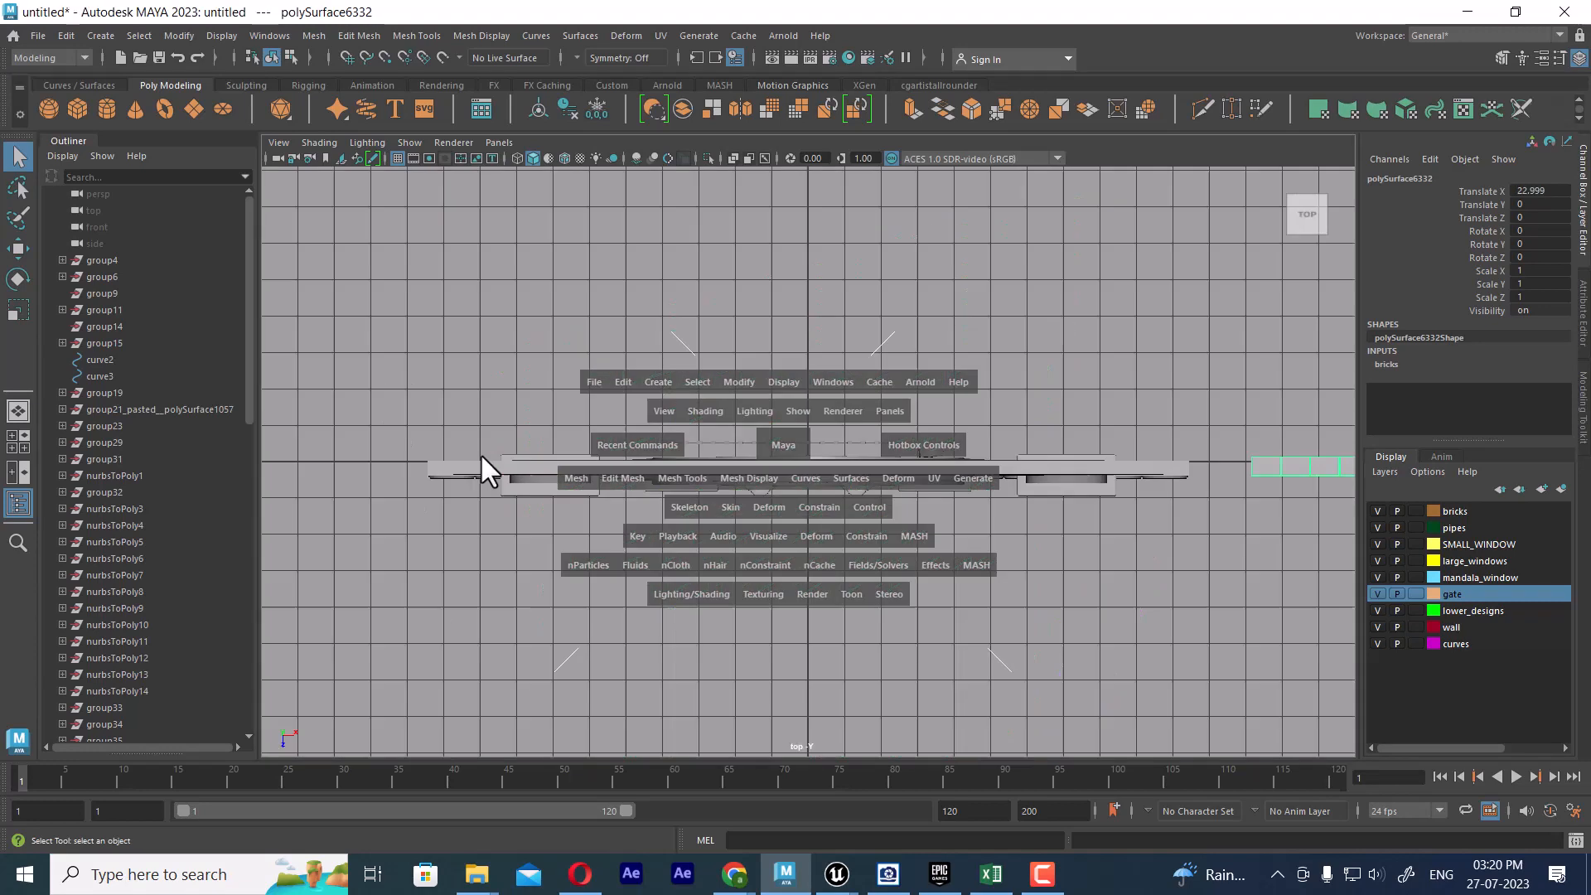
key("f")
scroll(953, 514, "down", 4)
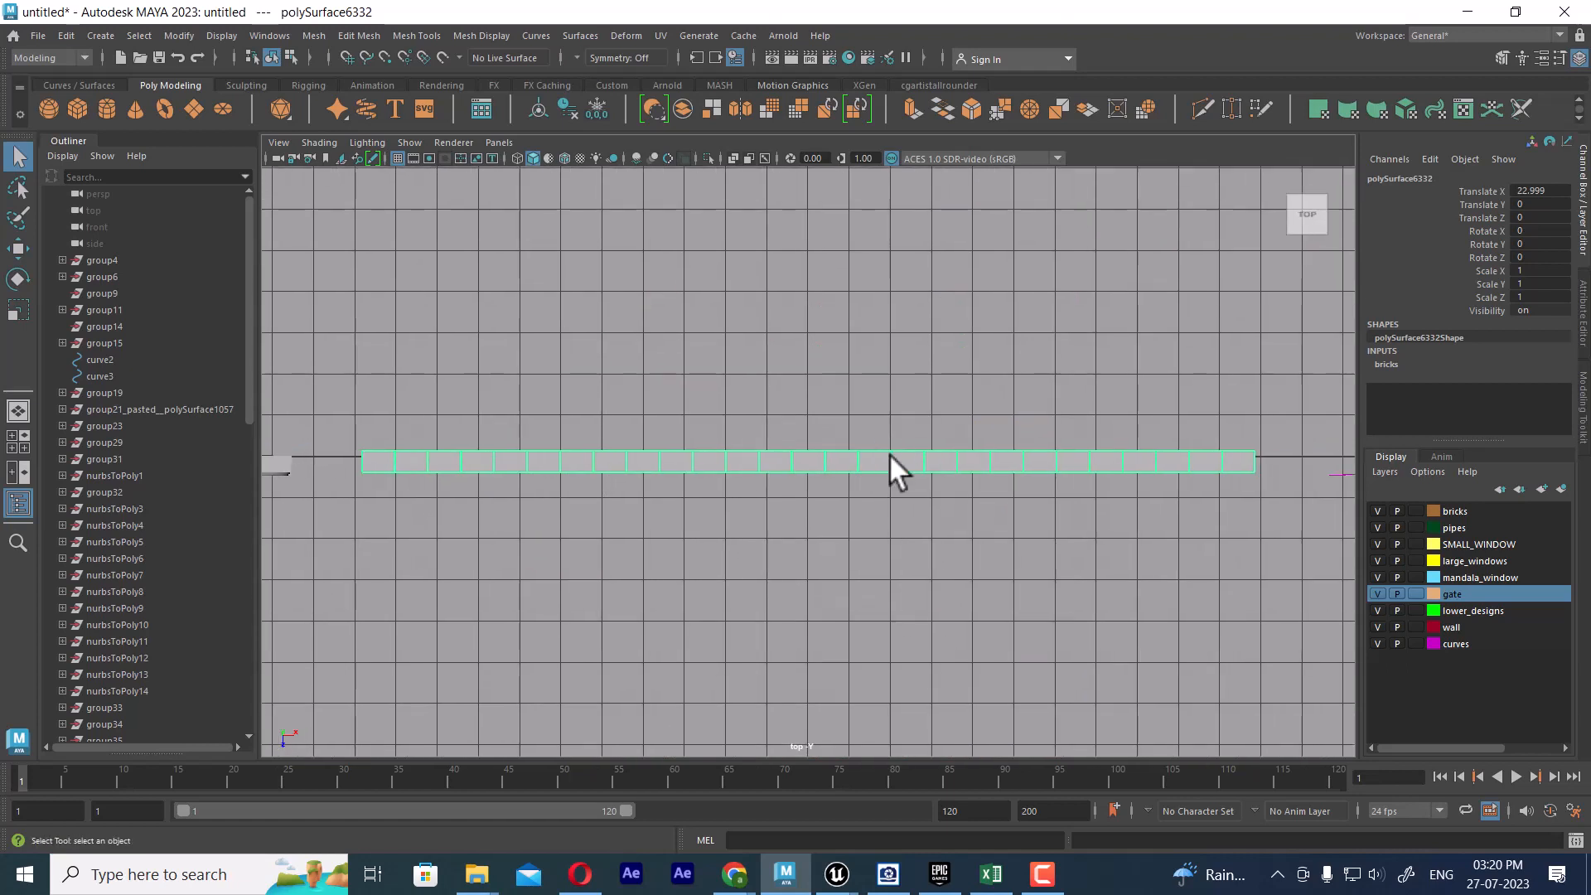
left_click(788, 385)
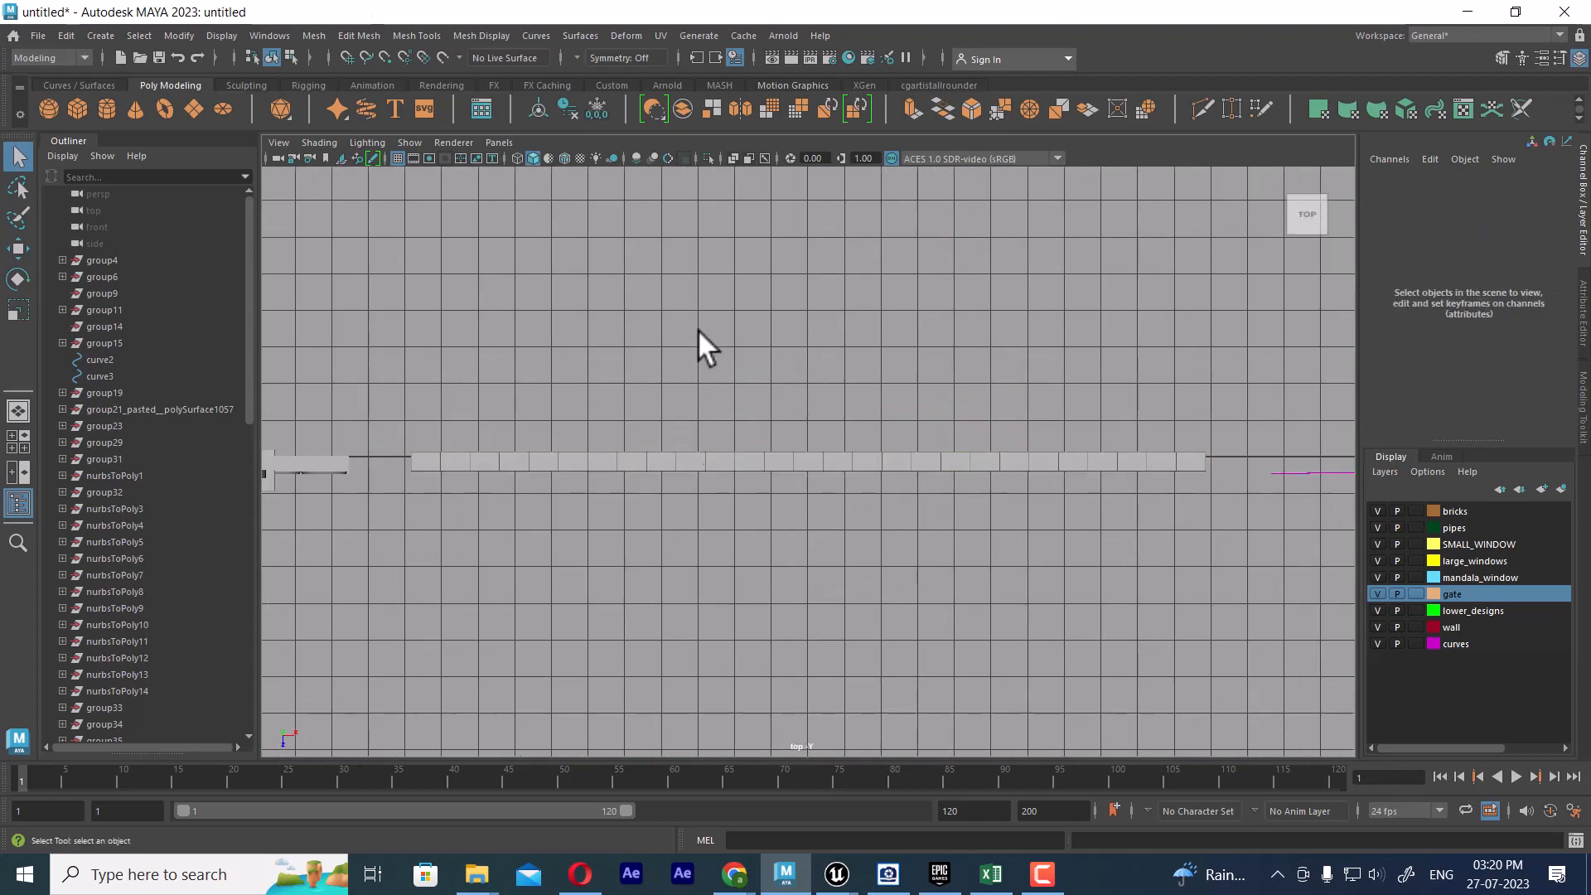
right_click_drag(739, 306, 739, 362, "shift")
scroll(673, 517, "down", 5)
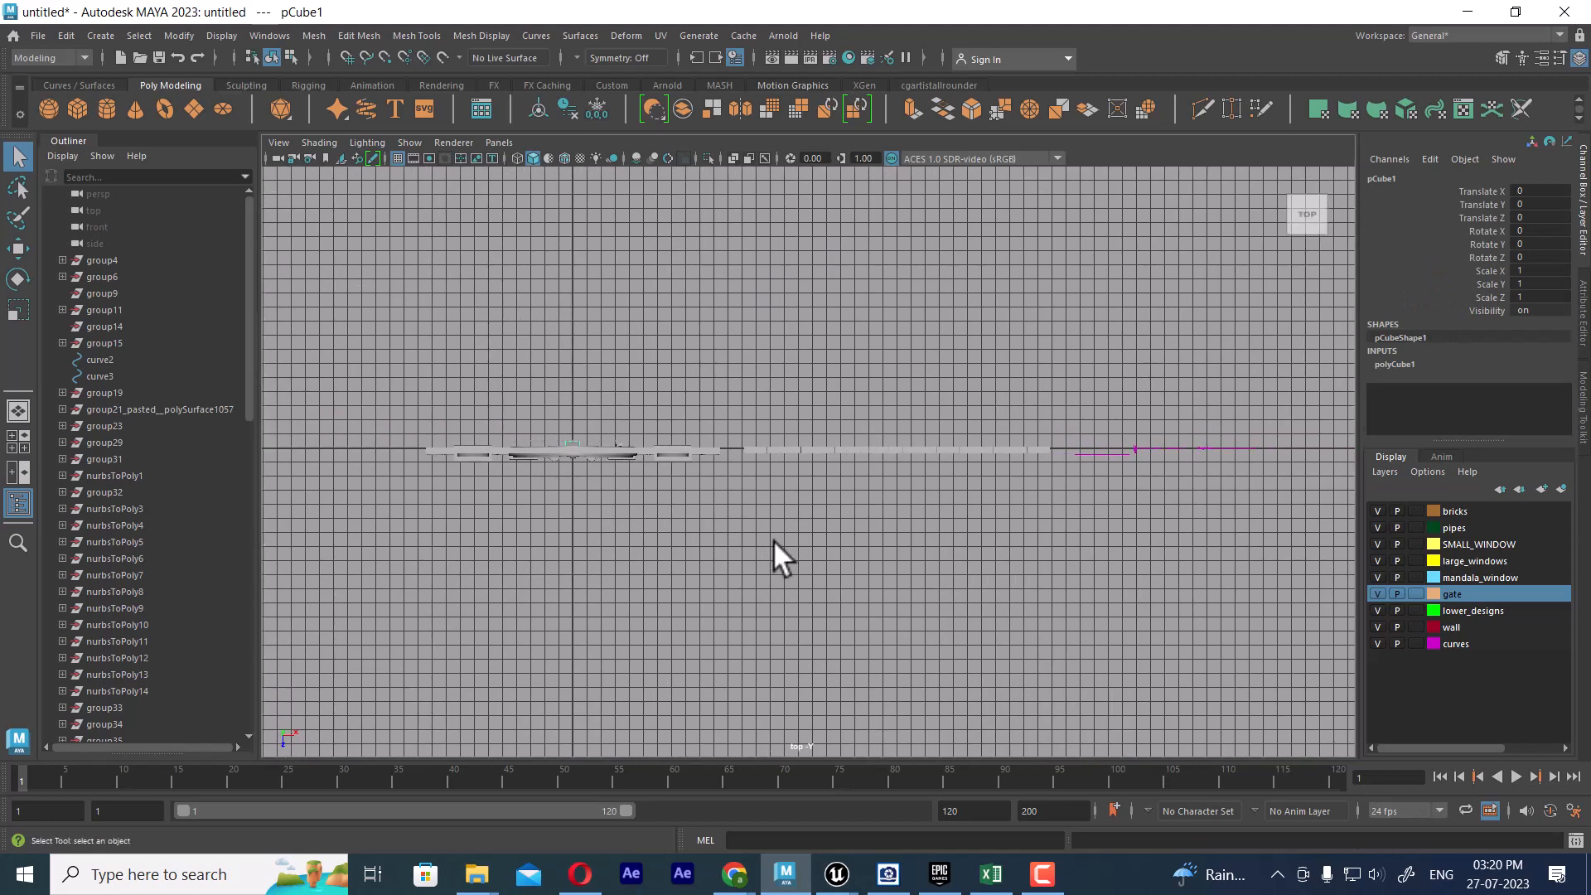
Move the new cube along X to about 13.45, near the brick wall's end closest to the facade.
key("w")
left_click_drag(655, 447, 945, 469)
scroll(953, 456, "up", 5)
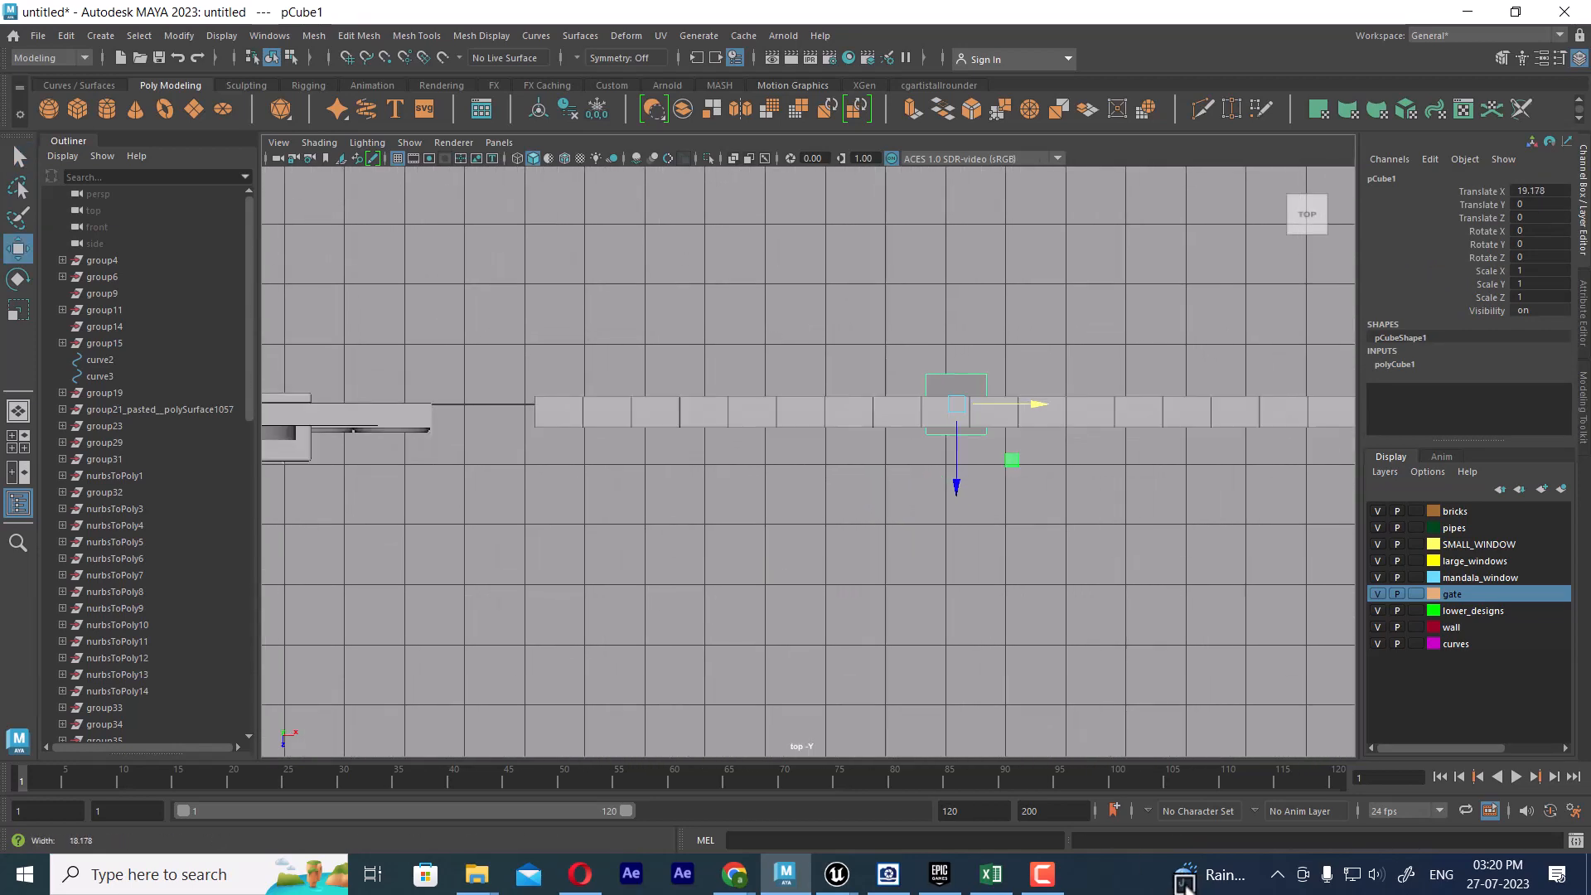
left_click_drag(1028, 411, 699, 405)
middle_click_drag(719, 376, 793, 427, "alt")
scroll(862, 439, "up", 3)
In wireframe, move the cube's front and back vertices in Z so they sit just inside the bricks' thickness, front at about 0.36.
right_click_drag(845, 375, 750, 378)
scroll(540, 519, "up", 2)
left_click_drag(685, 544, 684, 544)
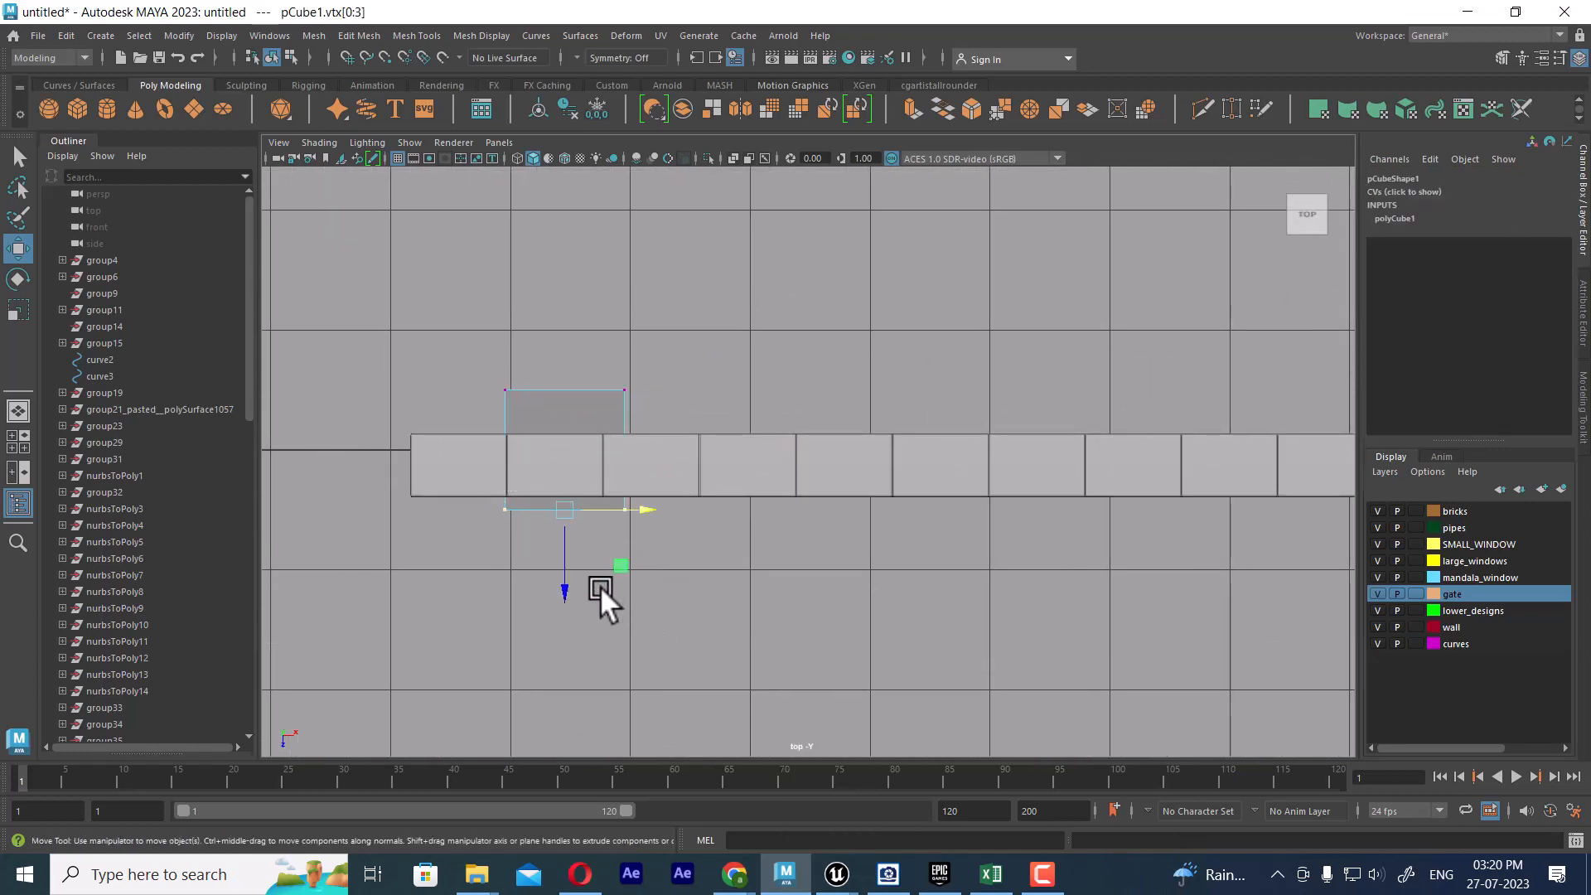
left_click_drag(560, 599, 561, 577)
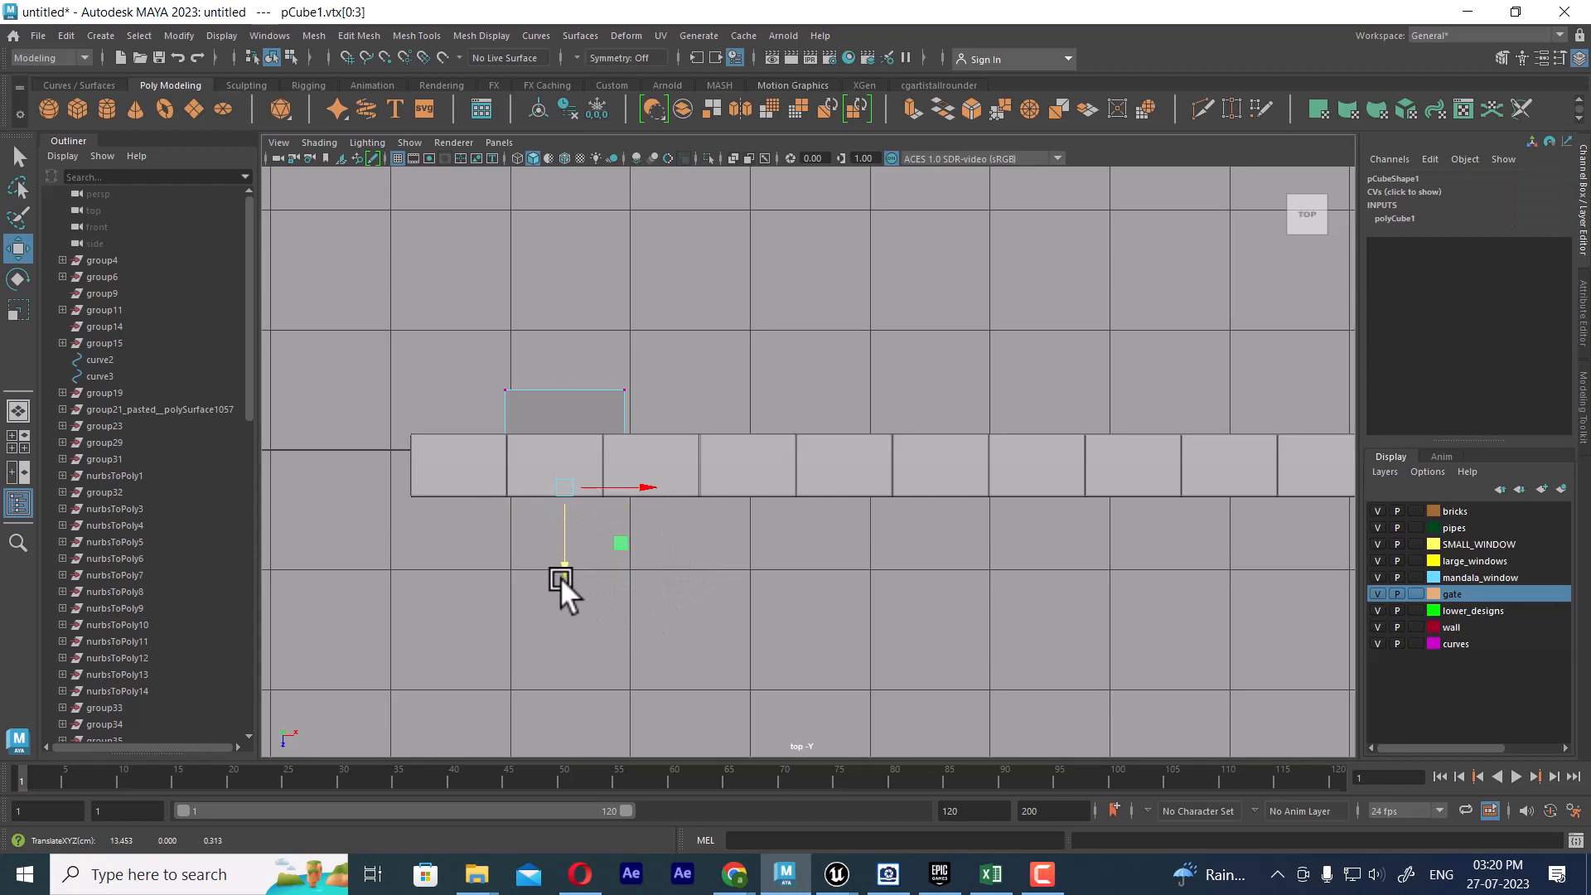
key("4")
mouse_move(560, 576)
middle_mouse_down("alt")
mouse_move(641, 668)
mouse_move(999, 569)
mouse_move(895, 555)
middle_mouse_up("alt")
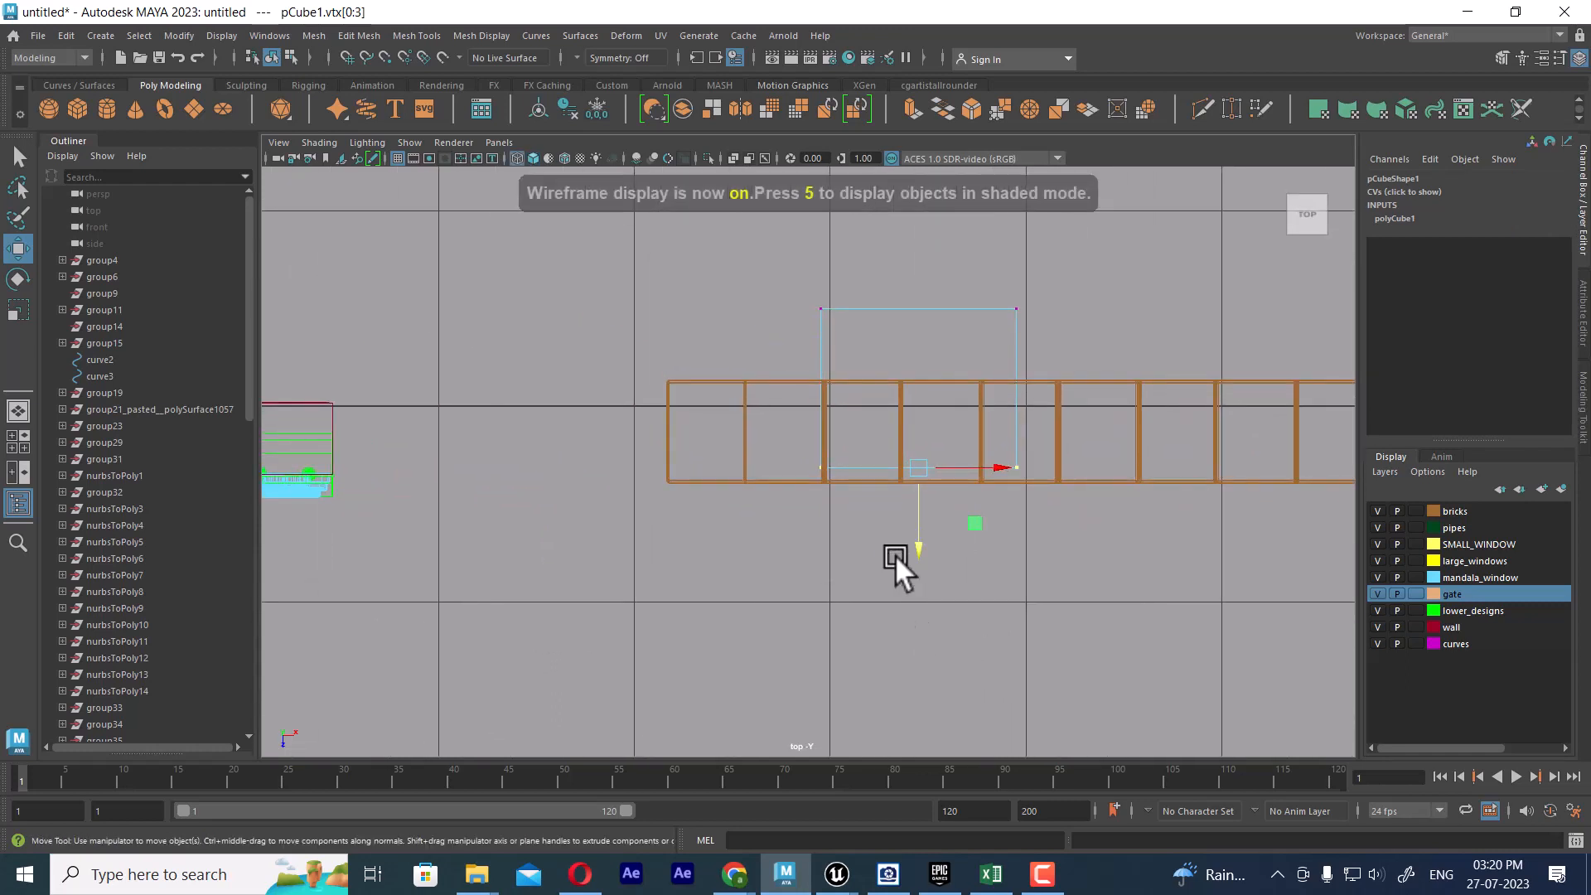
left_click_drag(927, 546, 912, 554)
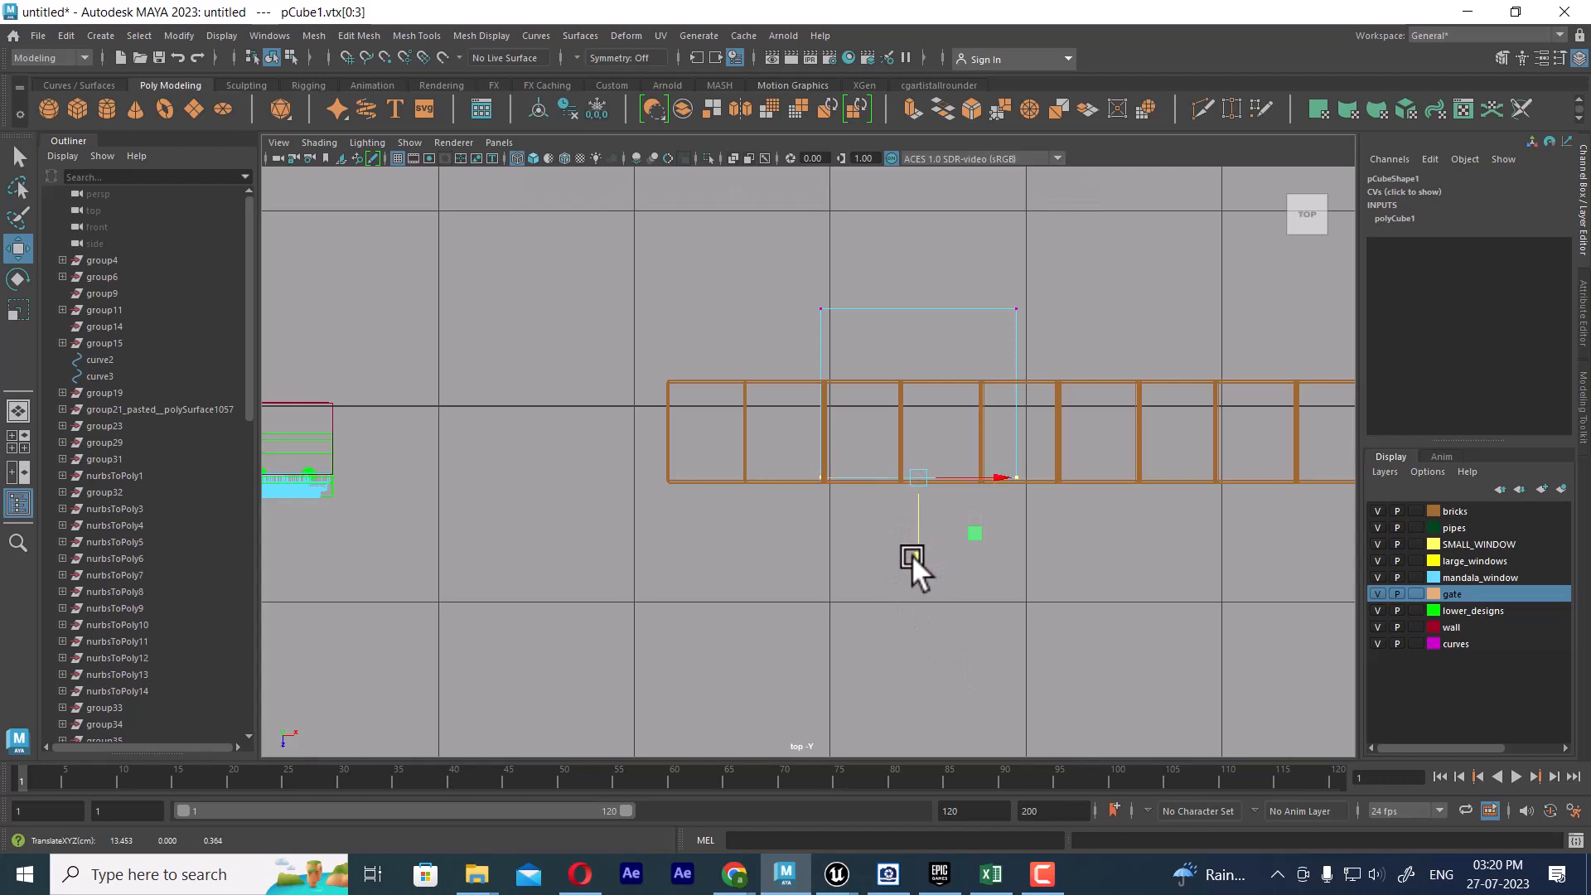
left_click_drag(772, 275, 1052, 377)
left_click_drag(908, 376, 910, 447)
Stretch the cube's end vertices along X to about 12.55 and 33.42 so it spans the brick wall's length.
left_click_drag(1113, 286, 993, 538)
middle_click_drag(993, 540, 632, 588, "alt")
scroll(876, 491, "down", 8)
scroll(877, 490, "down", 2)
middle_click_drag(1041, 475, 628, 483, "alt")
scroll(687, 482, "down", 2)
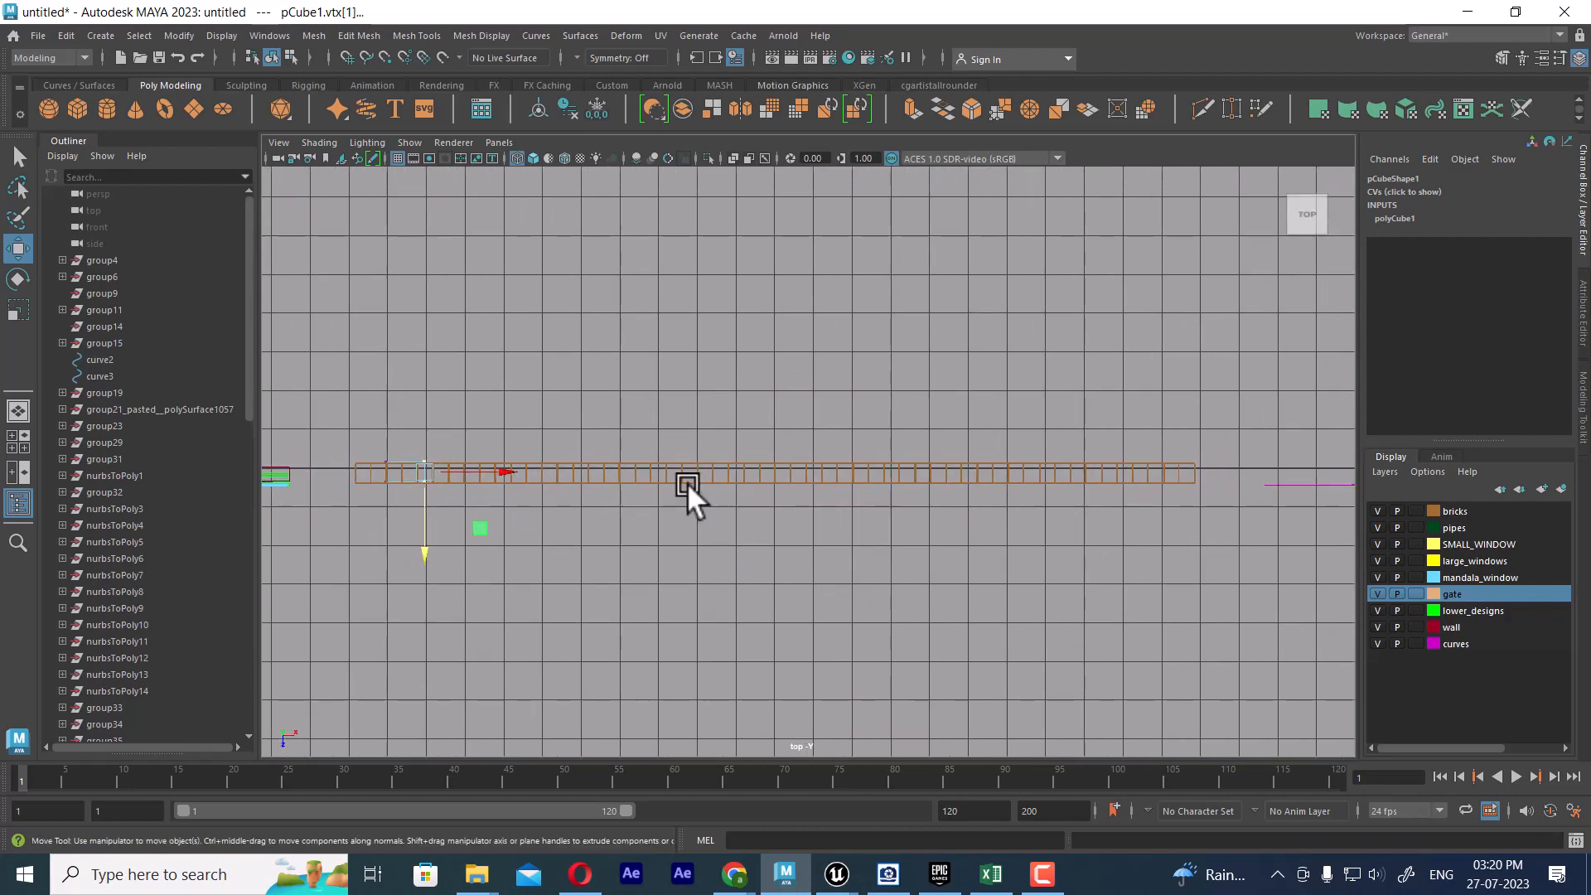
left_click_drag(498, 473, 1326, 524)
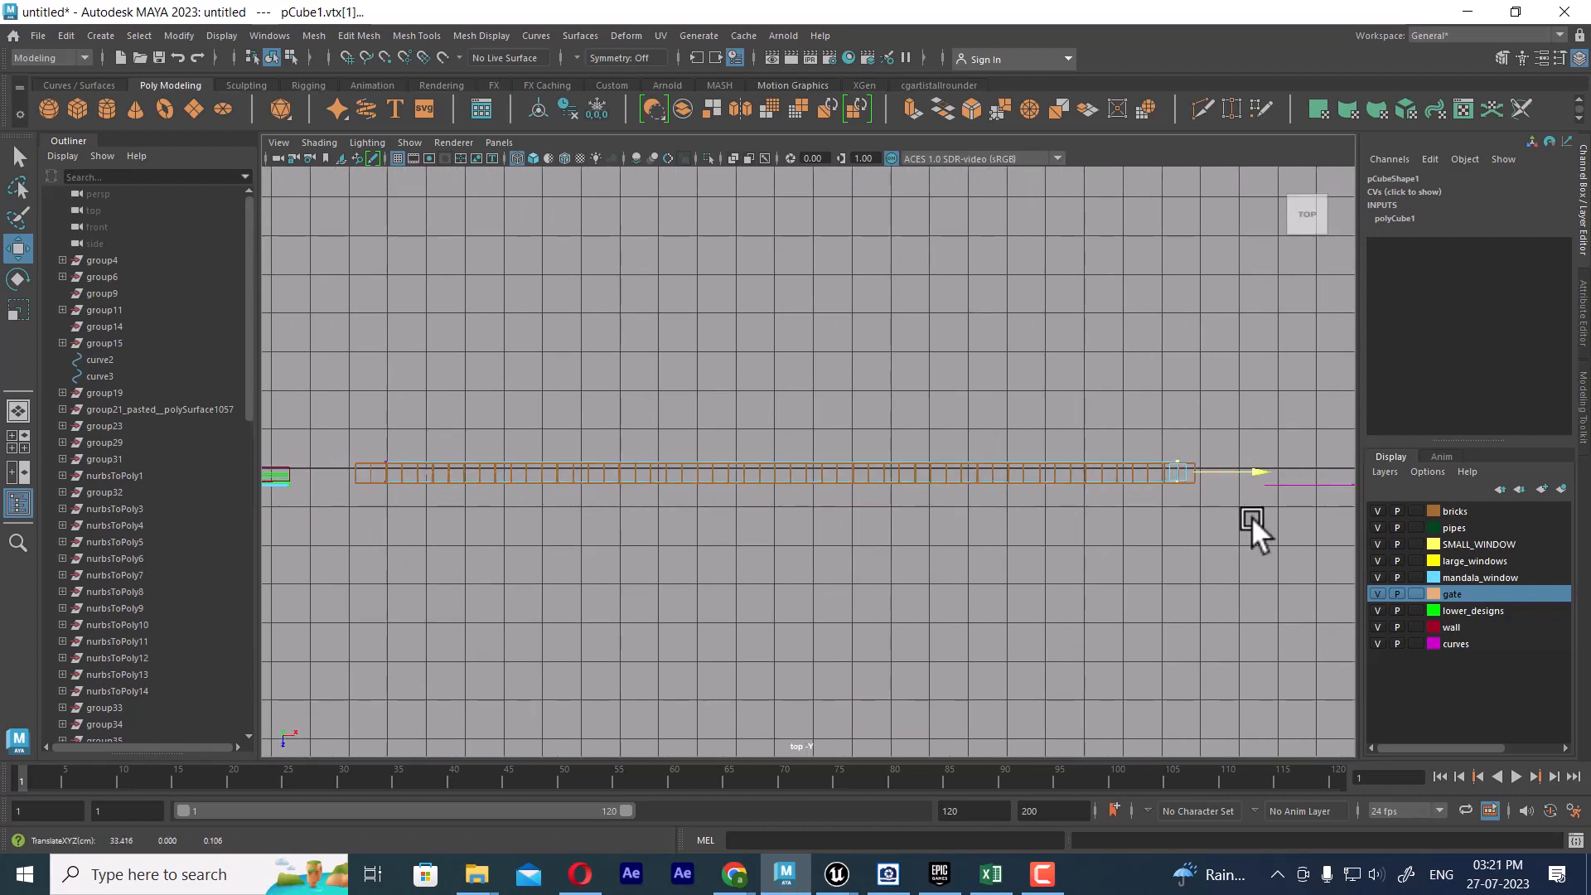
right_click_drag(634, 523, 1036, 822, "alt")
left_click_drag(668, 513, 647, 516)
In the front view, raise all vertices of the stretched cube to the bottom course of the brick wall.
key("space")
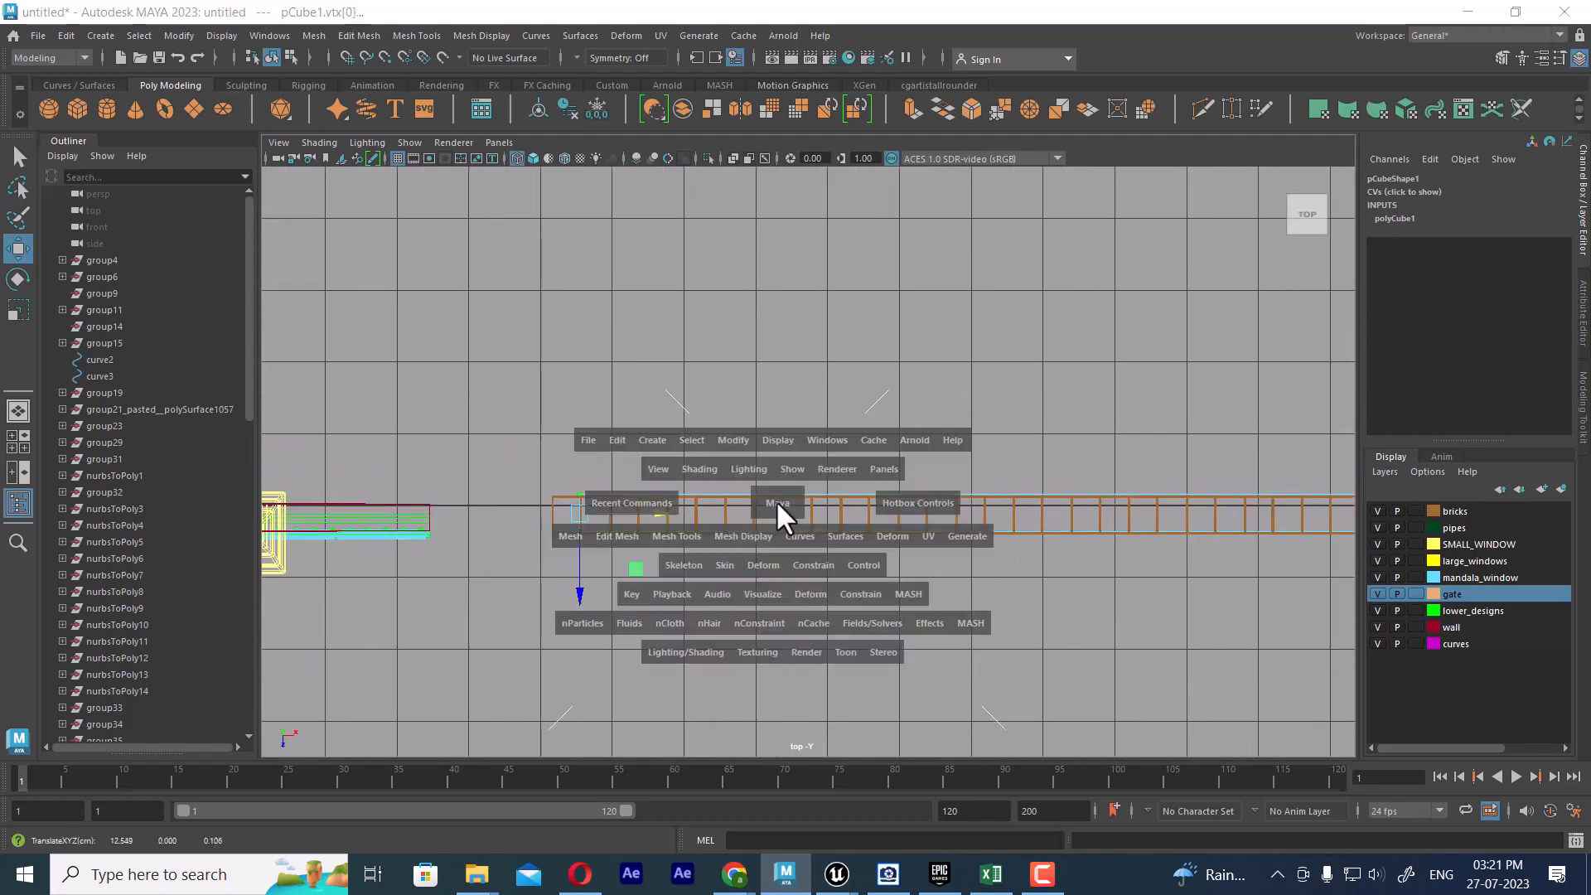
left_click_drag(776, 499, 784, 571)
right_click_drag(969, 556, 954, 425, "alt")
middle_click_drag(971, 478, 271, 563, "alt")
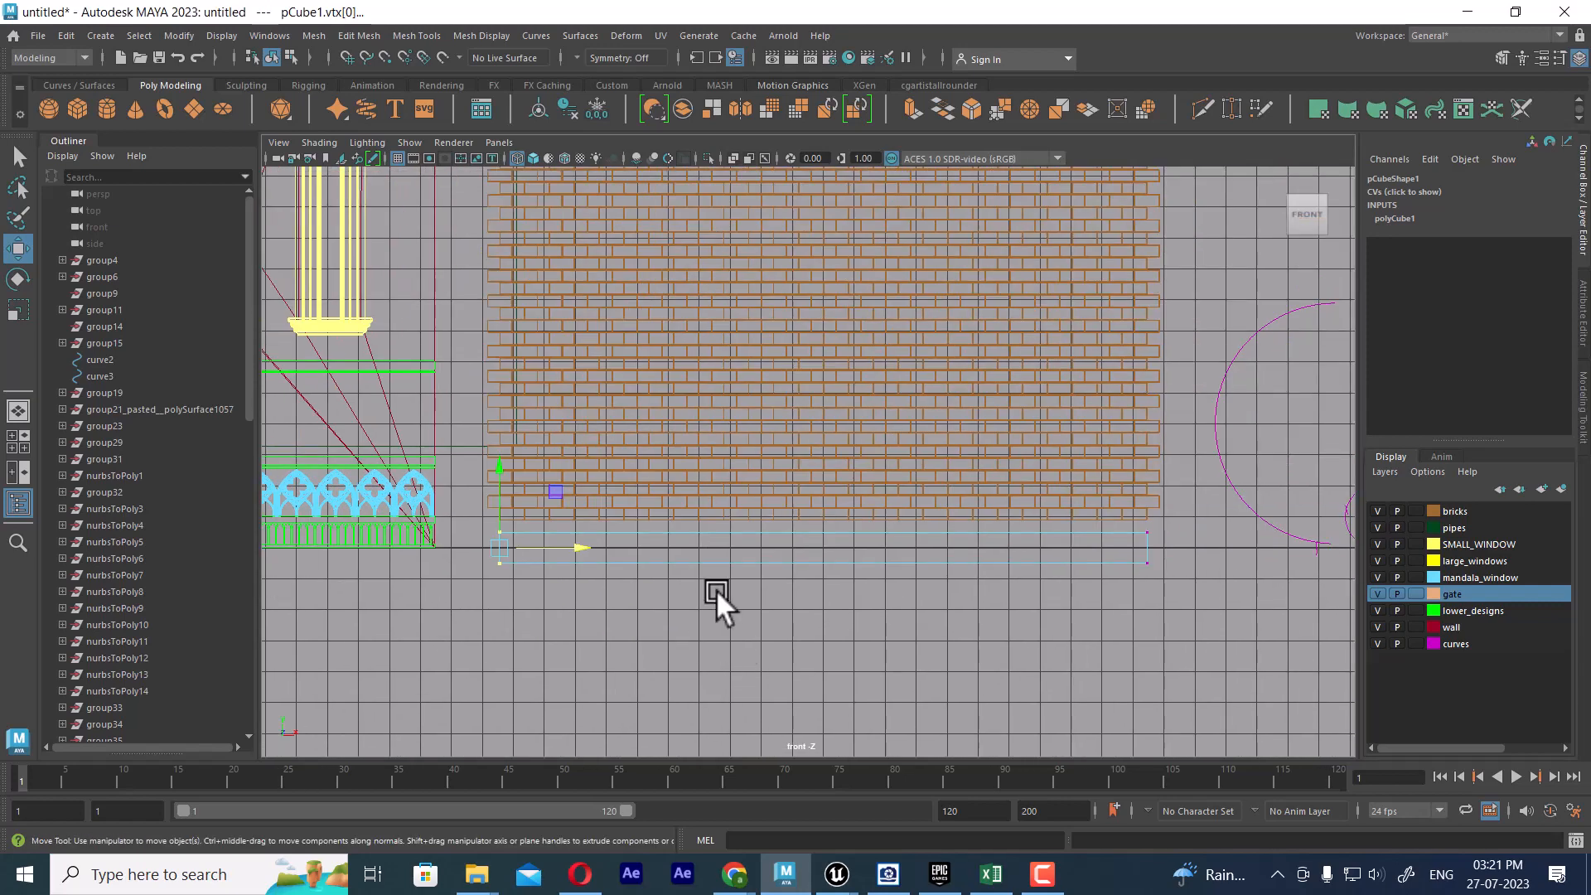
middle_click_drag(1081, 540, 1116, 567, "alt")
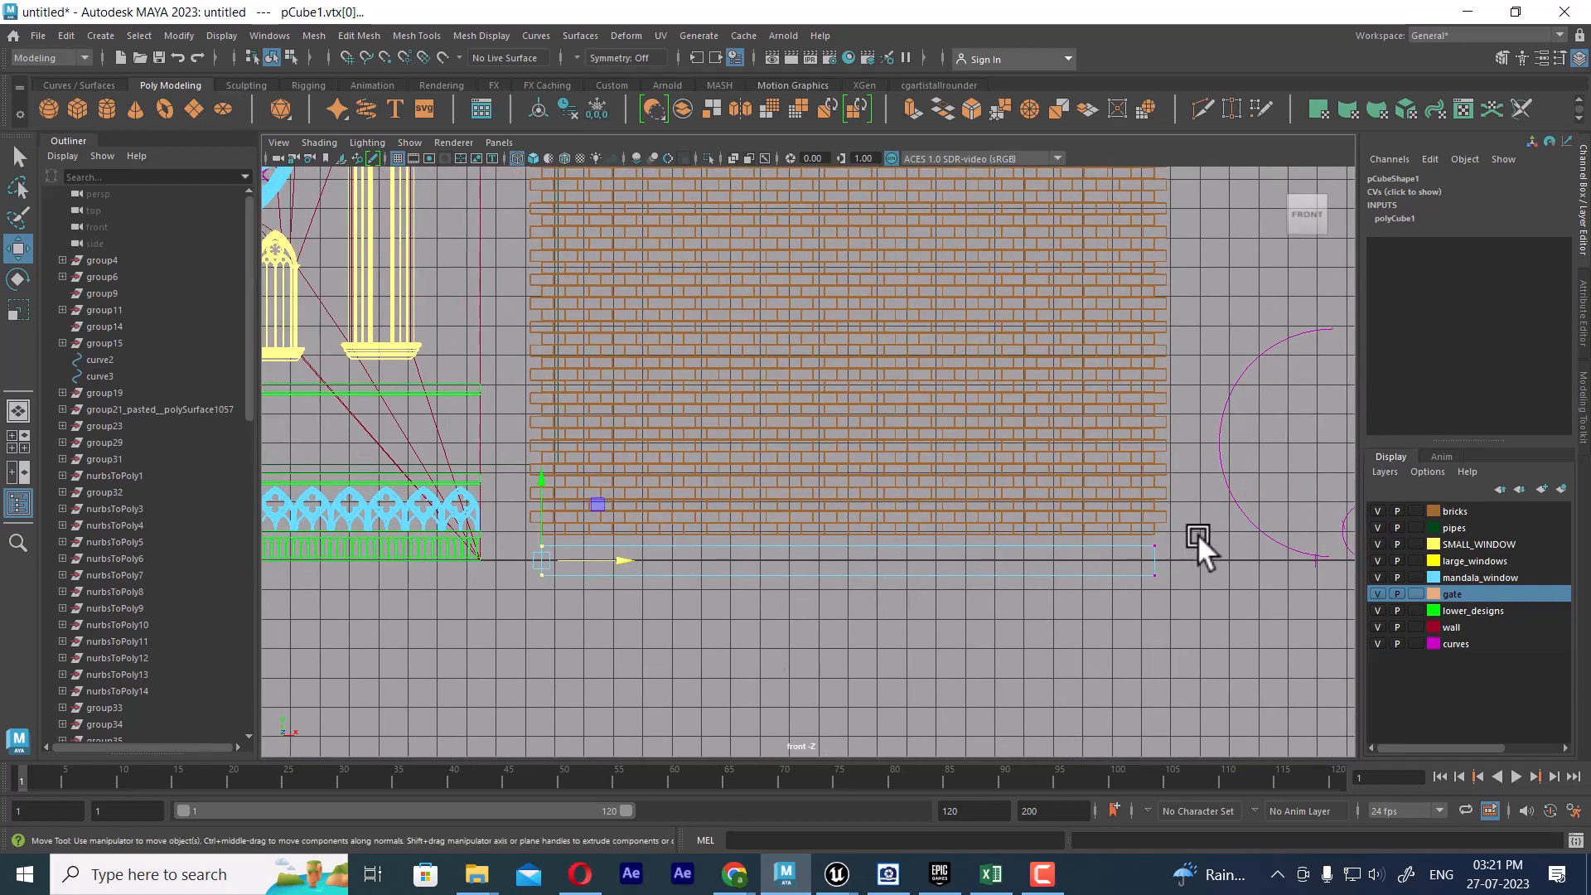
left_click_drag(1182, 522, 580, 584)
left_click_drag(849, 479, 838, 437)
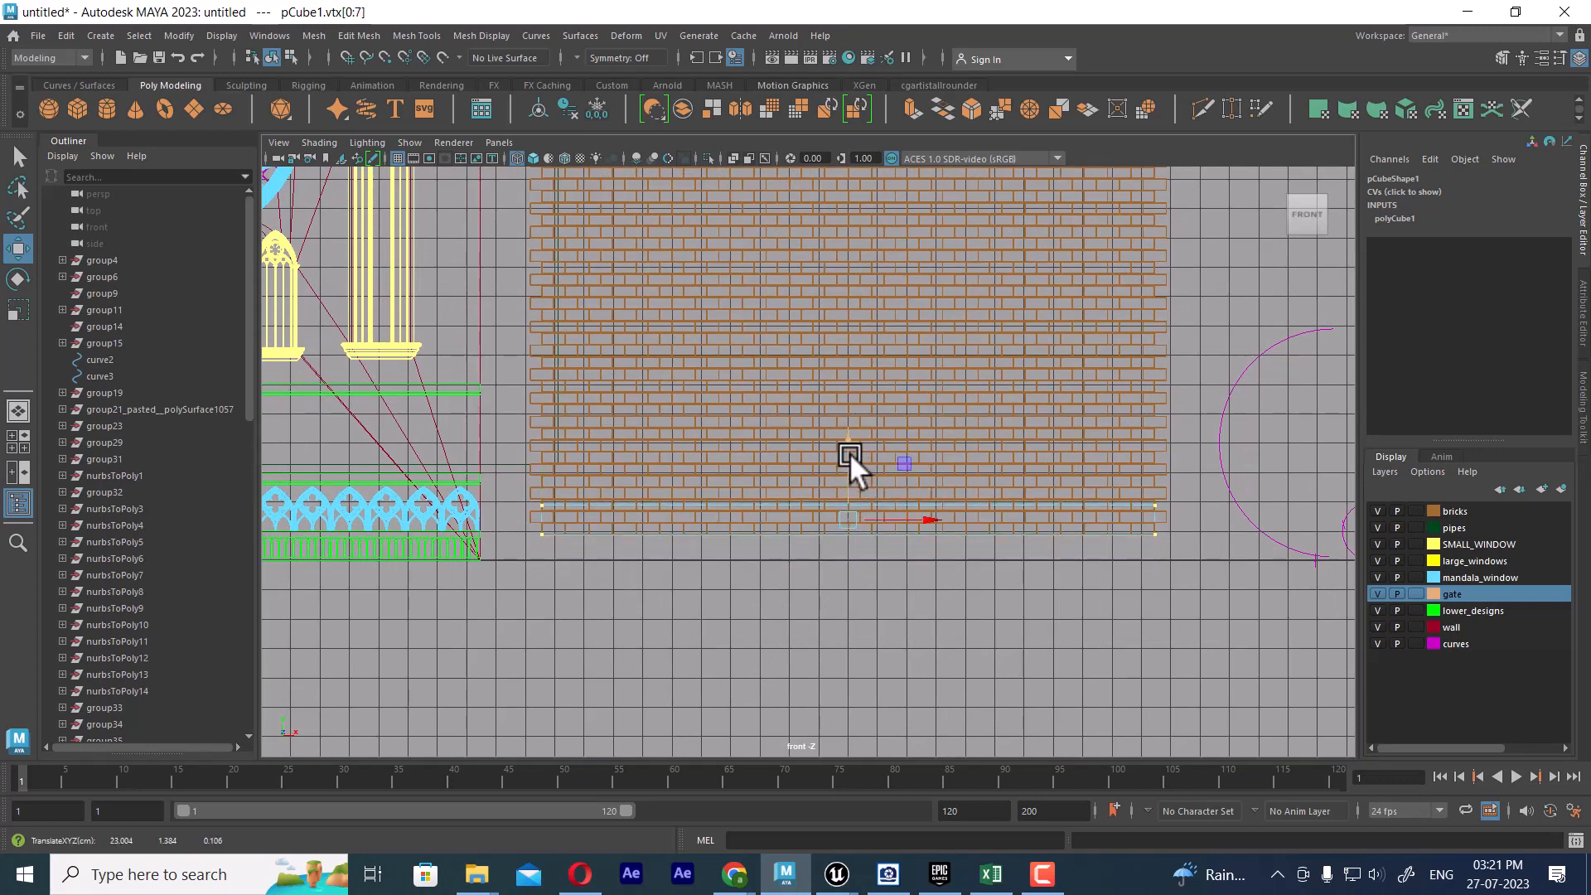
Extend the stretched cube's upper vertices to the top of the brick wall and return to shaded perspective display.
left_click_drag(1175, 495, 519, 509)
middle_click_drag(745, 480, 734, 706, "alt")
scroll(772, 534, "down", 6)
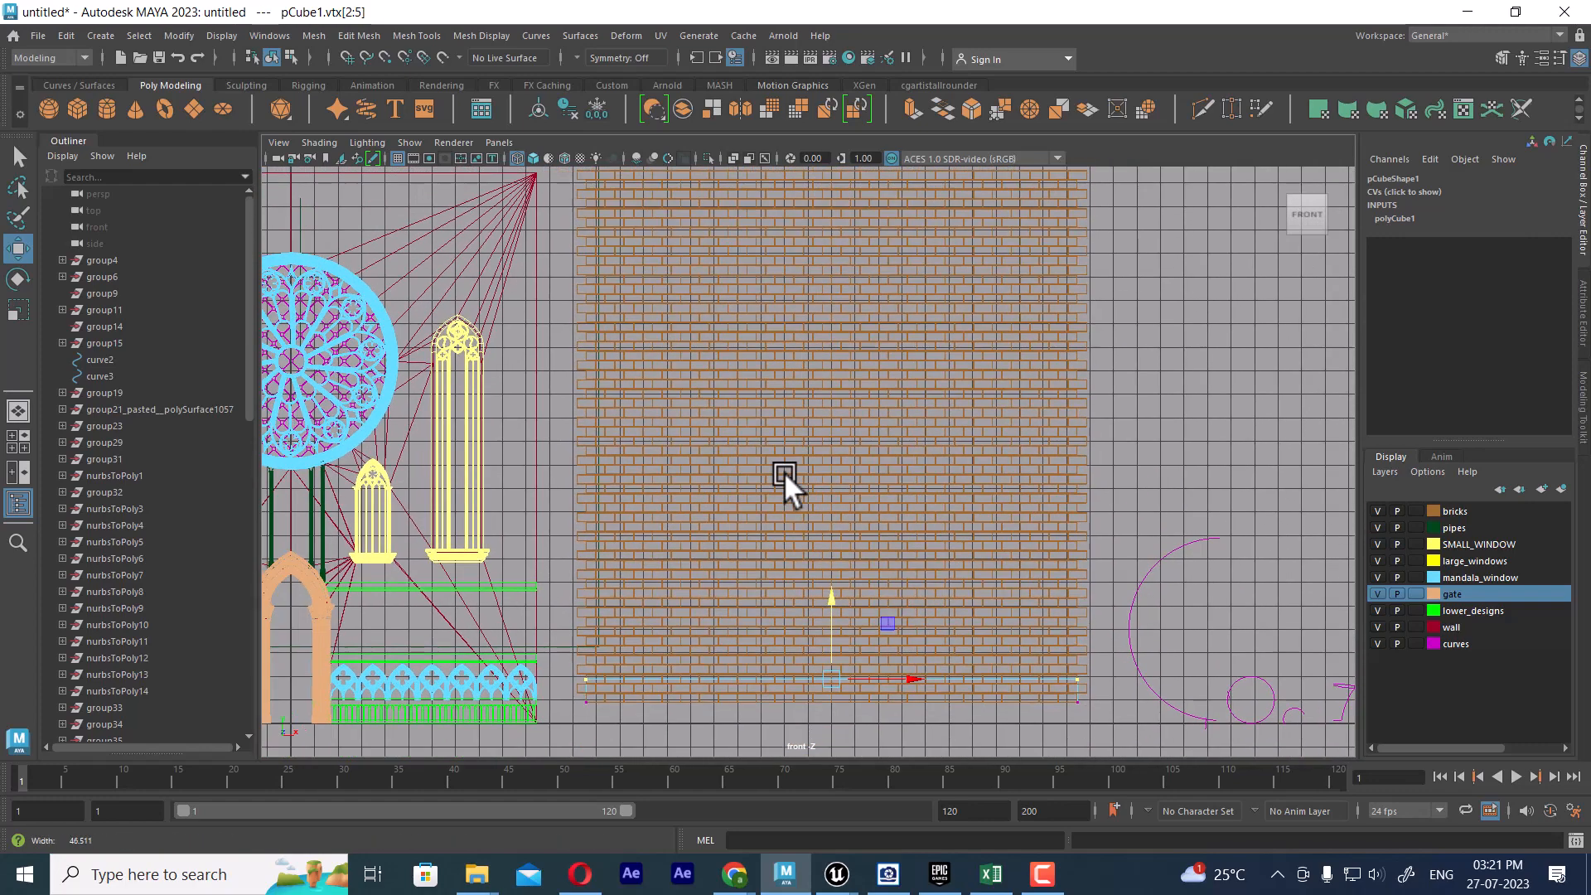
left_click_drag(829, 539, 789, 175)
right_click_drag(789, 175, 933, 670, "alt")
left_click_drag(940, 405, 938, 400)
mouse_move(934, 495)
left_mouse_down("alt")
mouse_move(938, 390)
mouse_move(877, 480)
mouse_move(768, 502)
mouse_move(843, 632)
mouse_move(803, 554)
mouse_move(853, 585)
mouse_move(610, 535)
mouse_move(689, 459)
mouse_move(768, 488)
left_mouse_up("alt")
key("5")
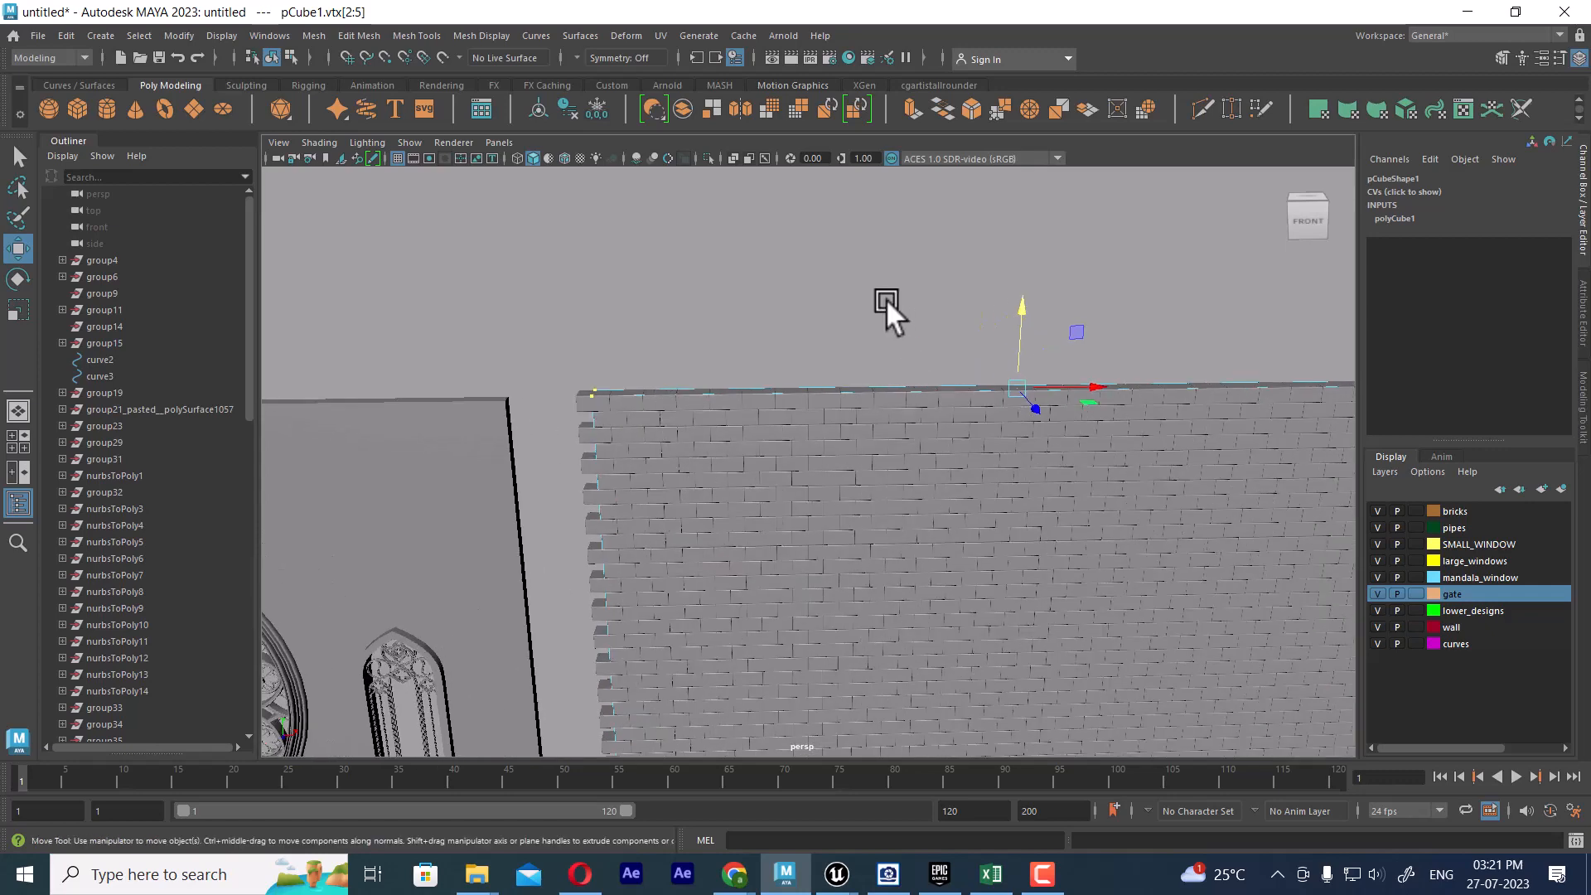
Hide the brick wall to inspect the slab inside it, and bring the bricks back into view.
right_click_drag(887, 299, 1115, 226)
left_click(747, 489)
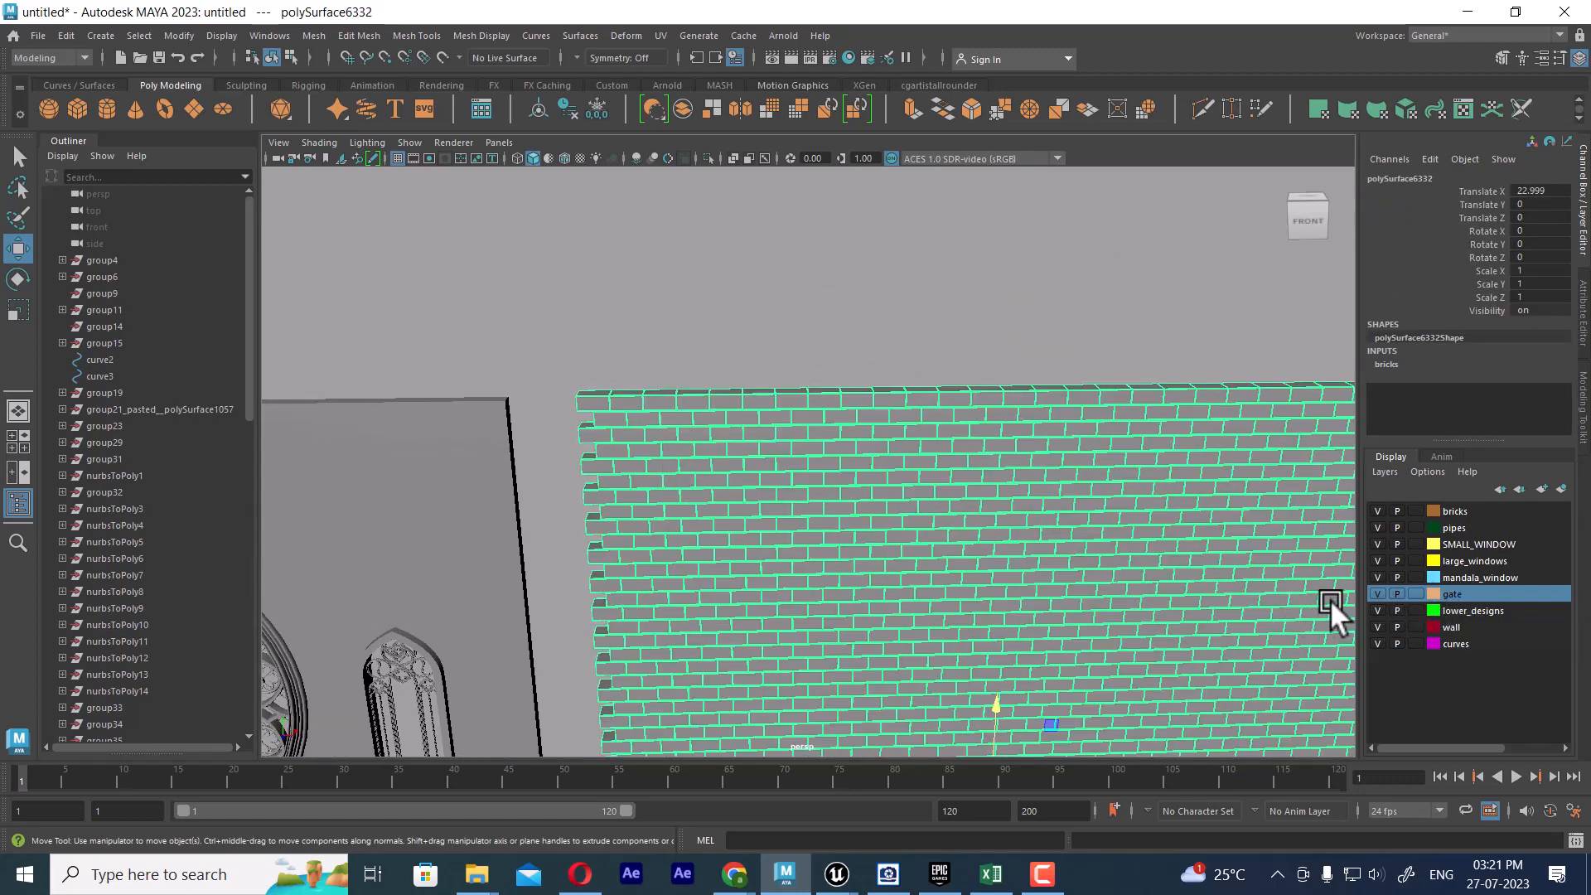
key("ctrl+h")
left_click(1112, 560)
scroll(983, 447, "up", 2)
left_click_drag(983, 448, 1017, 569, "alt")
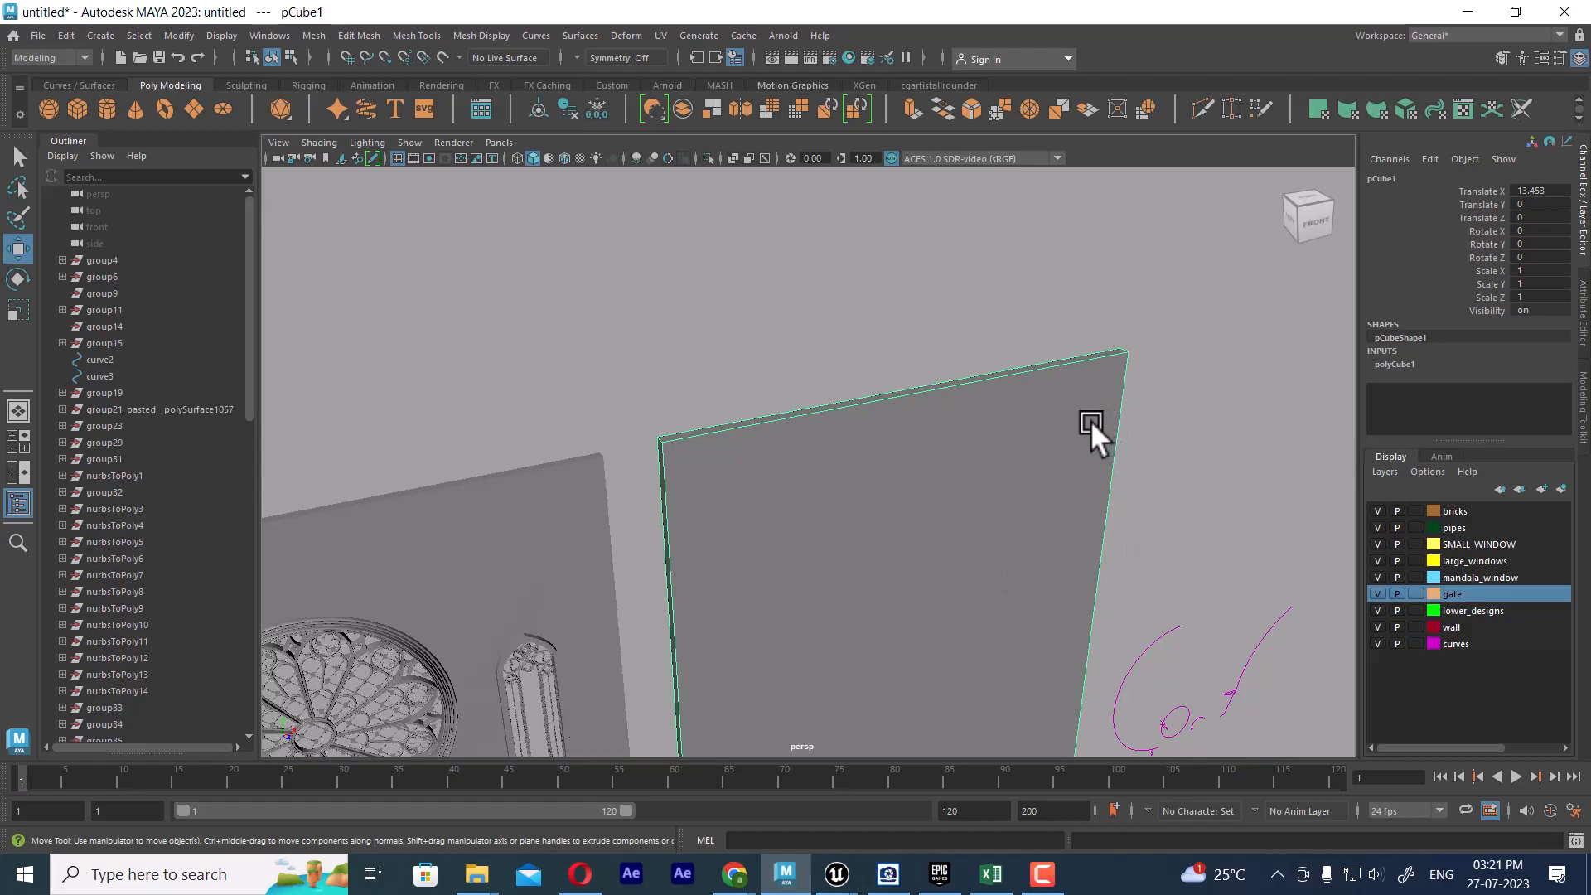
key("ctrl+shift+h")
left_click(1042, 445)
Select the petal-shaped frame of the round mandala window and hide all other objects.
middle_click_drag(898, 514, 1196, 315, "alt")
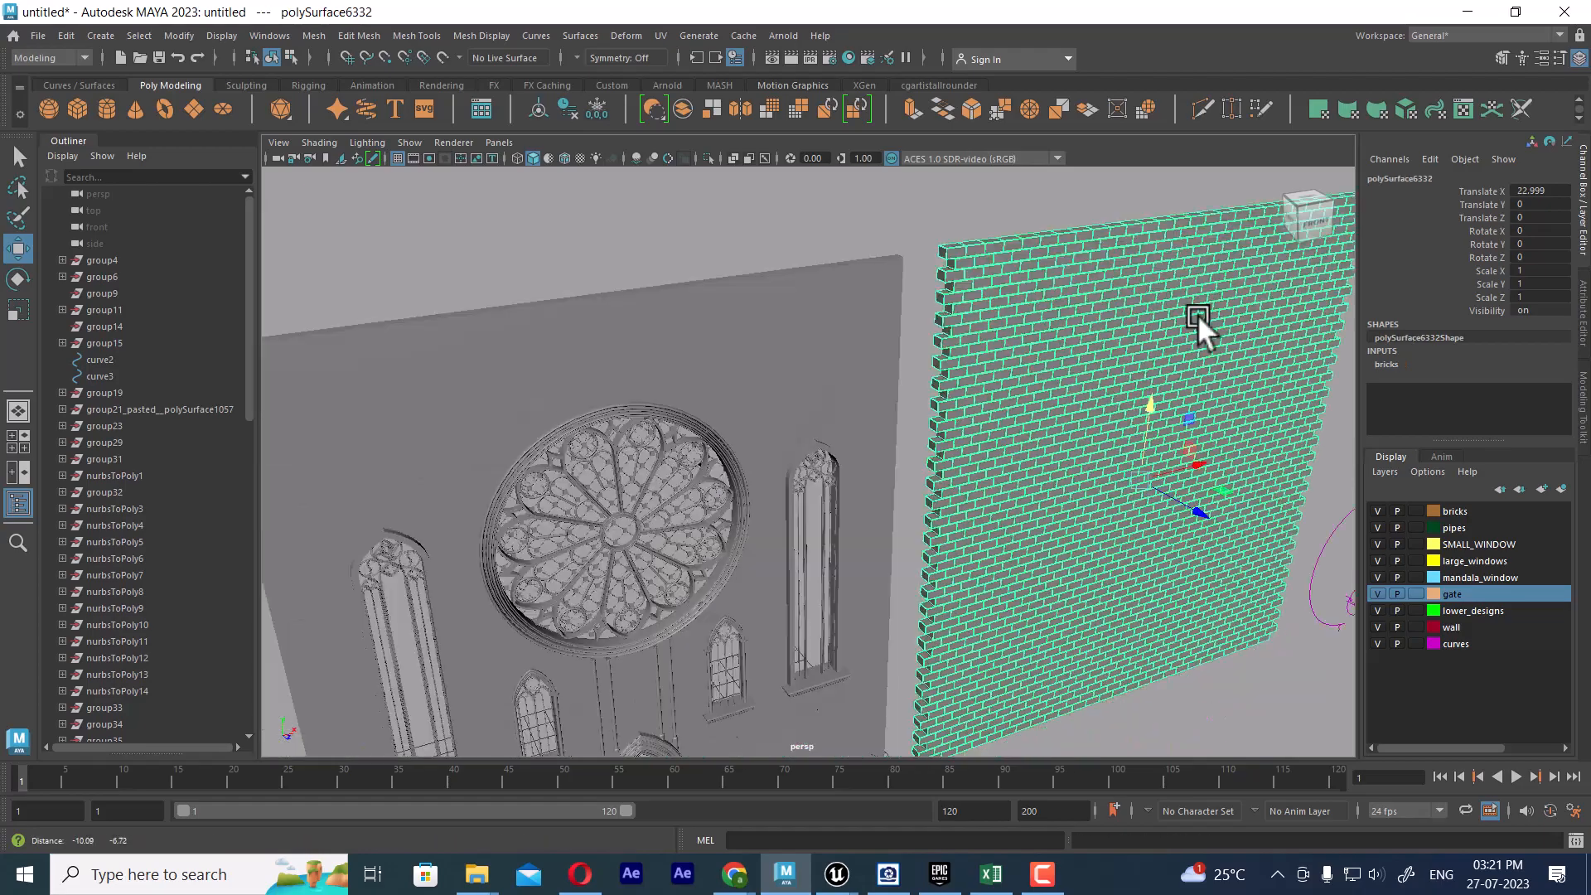
right_click_drag(1197, 315, 955, 464, "alt")
left_click_drag(954, 464, 812, 456, "alt")
right_click_drag(812, 456, 883, 481, "alt")
middle_click_drag(884, 481, 934, 552, "alt")
right_click_drag(934, 552, 1049, 580, "alt")
left_click_drag(1049, 580, 969, 497, "alt")
right_click_drag(969, 497, 1046, 520, "alt")
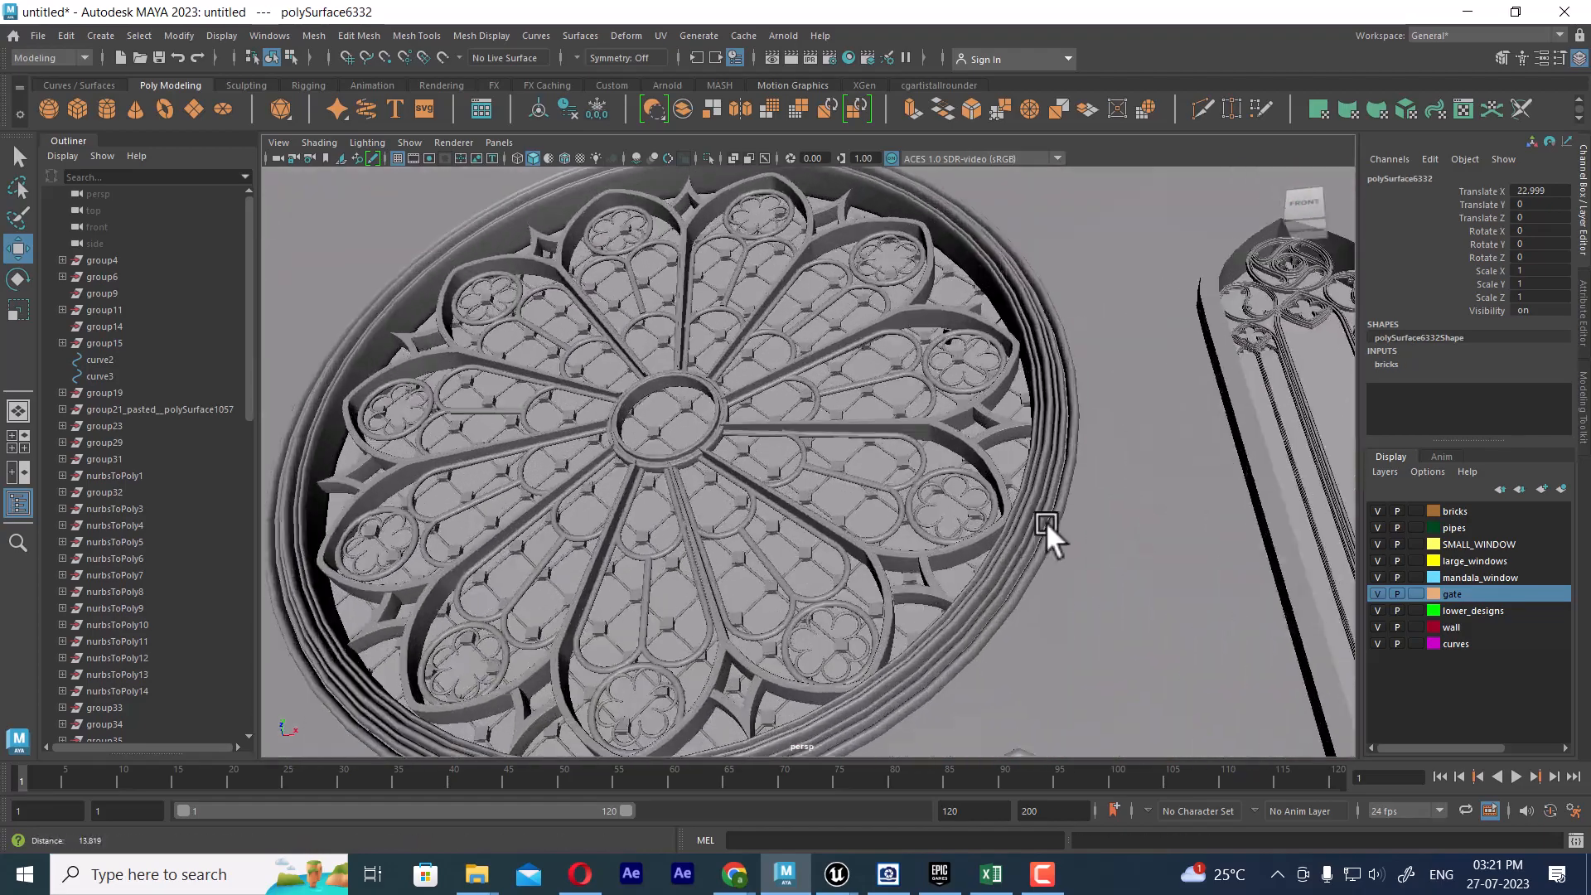
left_click_drag(1046, 521, 1027, 425, "alt")
right_click_drag(1027, 425, 998, 563, "alt")
left_click(923, 544)
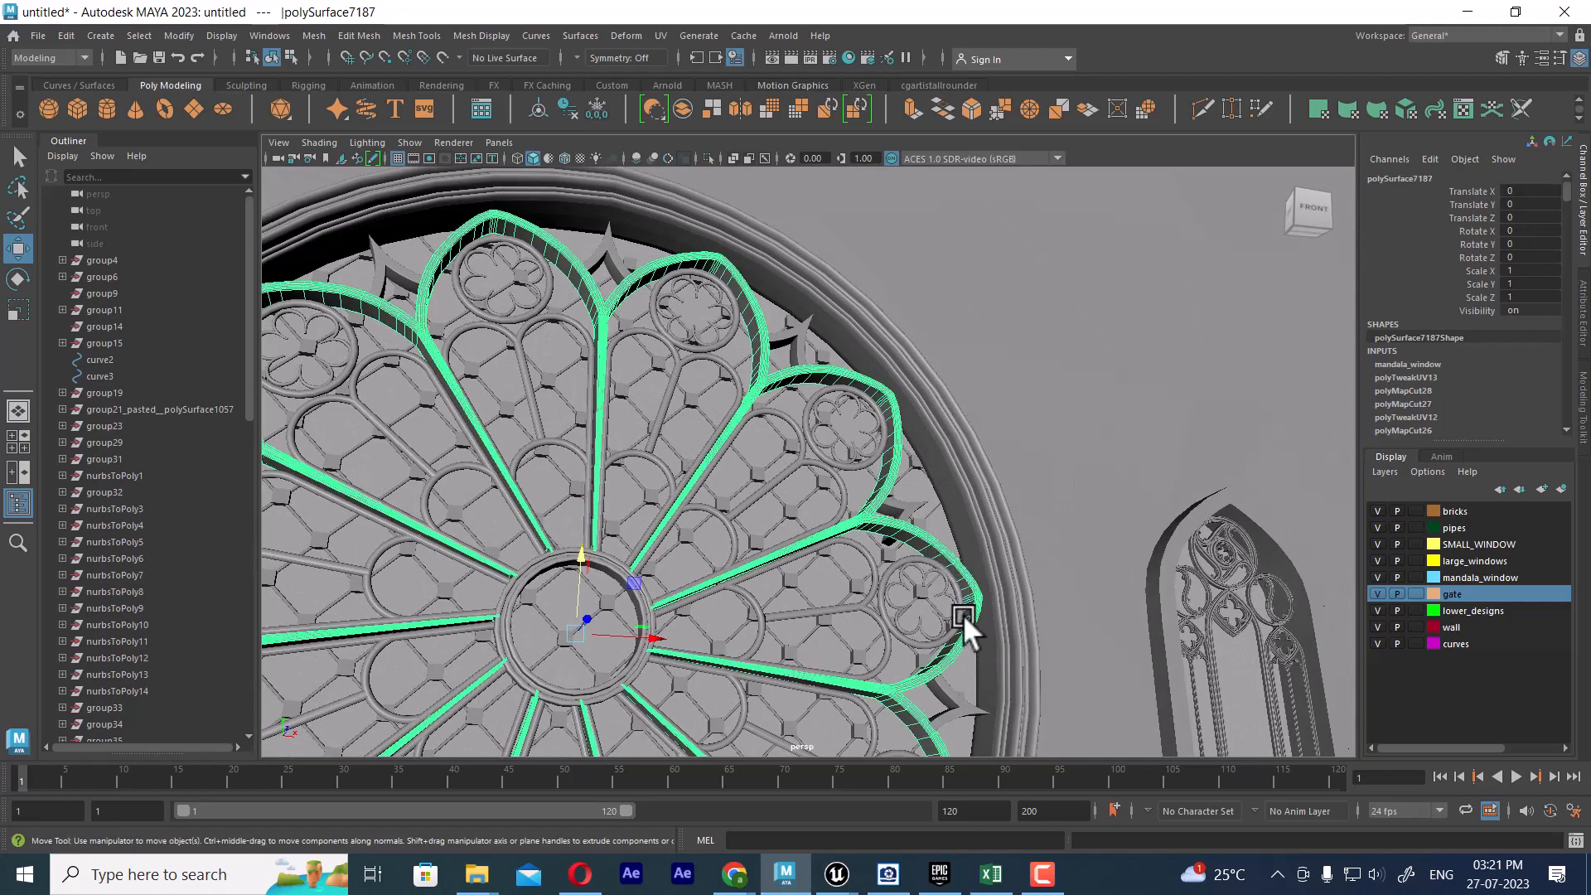
right_click_drag(963, 614, 829, 543, "alt")
left_click_drag(828, 542, 873, 514, "alt")
right_click_drag(874, 513, 953, 531, "alt")
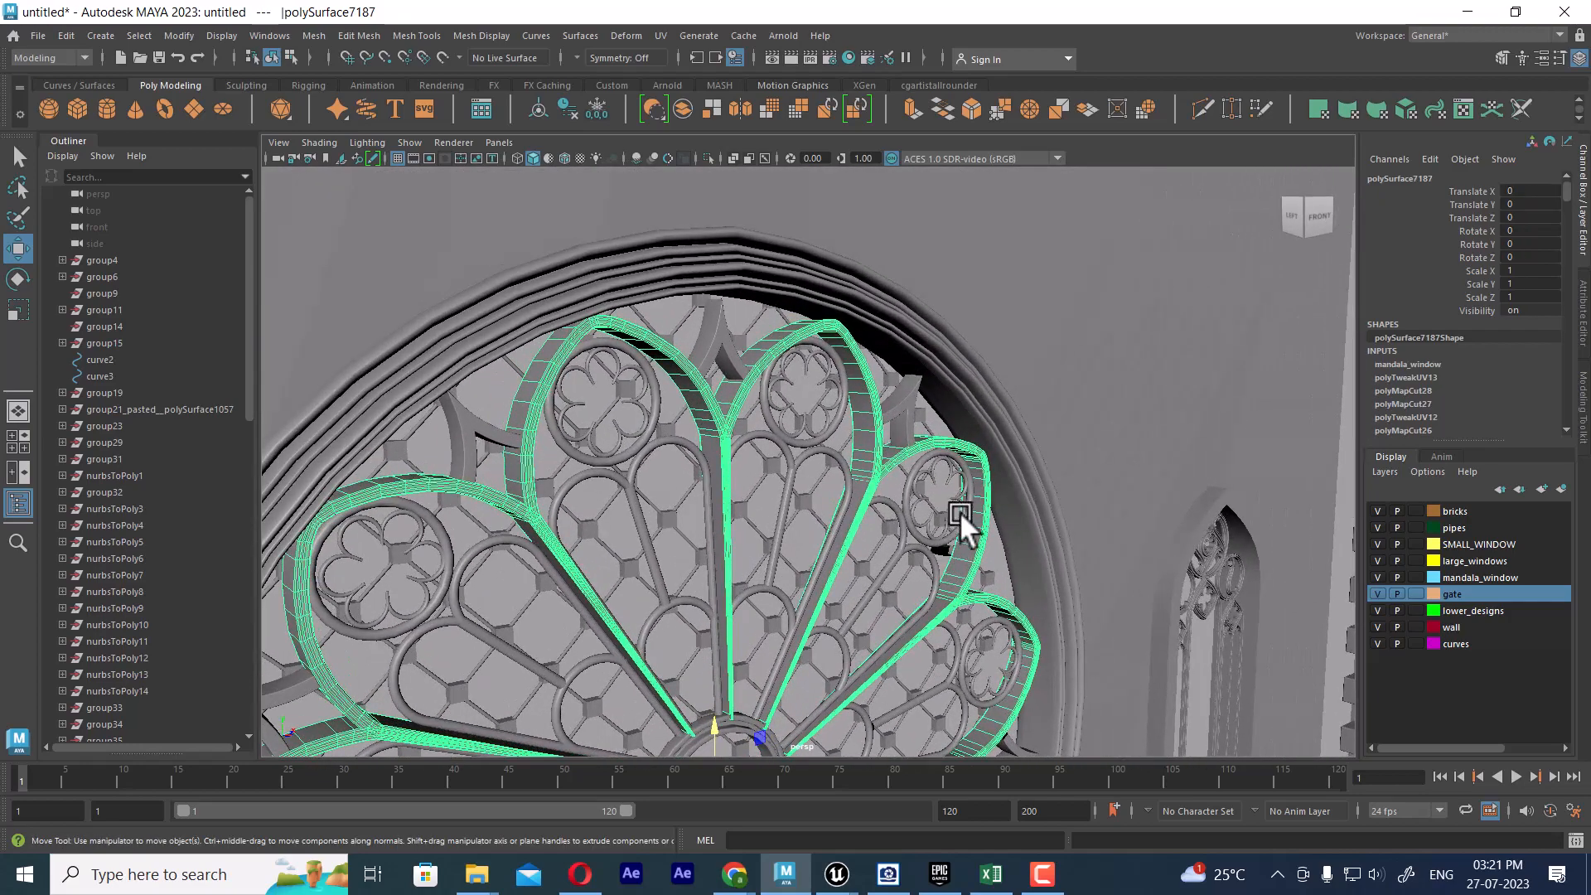
key("alt+h")
Examine the petal frame's rims and thickness from several angles.
left_click_drag(963, 491, 878, 534, "alt")
right_click_drag(879, 534, 1014, 457, "alt")
middle_click_drag(1014, 457, 1051, 593, "alt")
right_click_drag(1051, 593, 945, 464, "alt")
left_click_drag(944, 464, 920, 406, "alt")
right_click_drag(920, 406, 1007, 439, "alt")
middle_click_drag(911, 339, 963, 433, "alt")
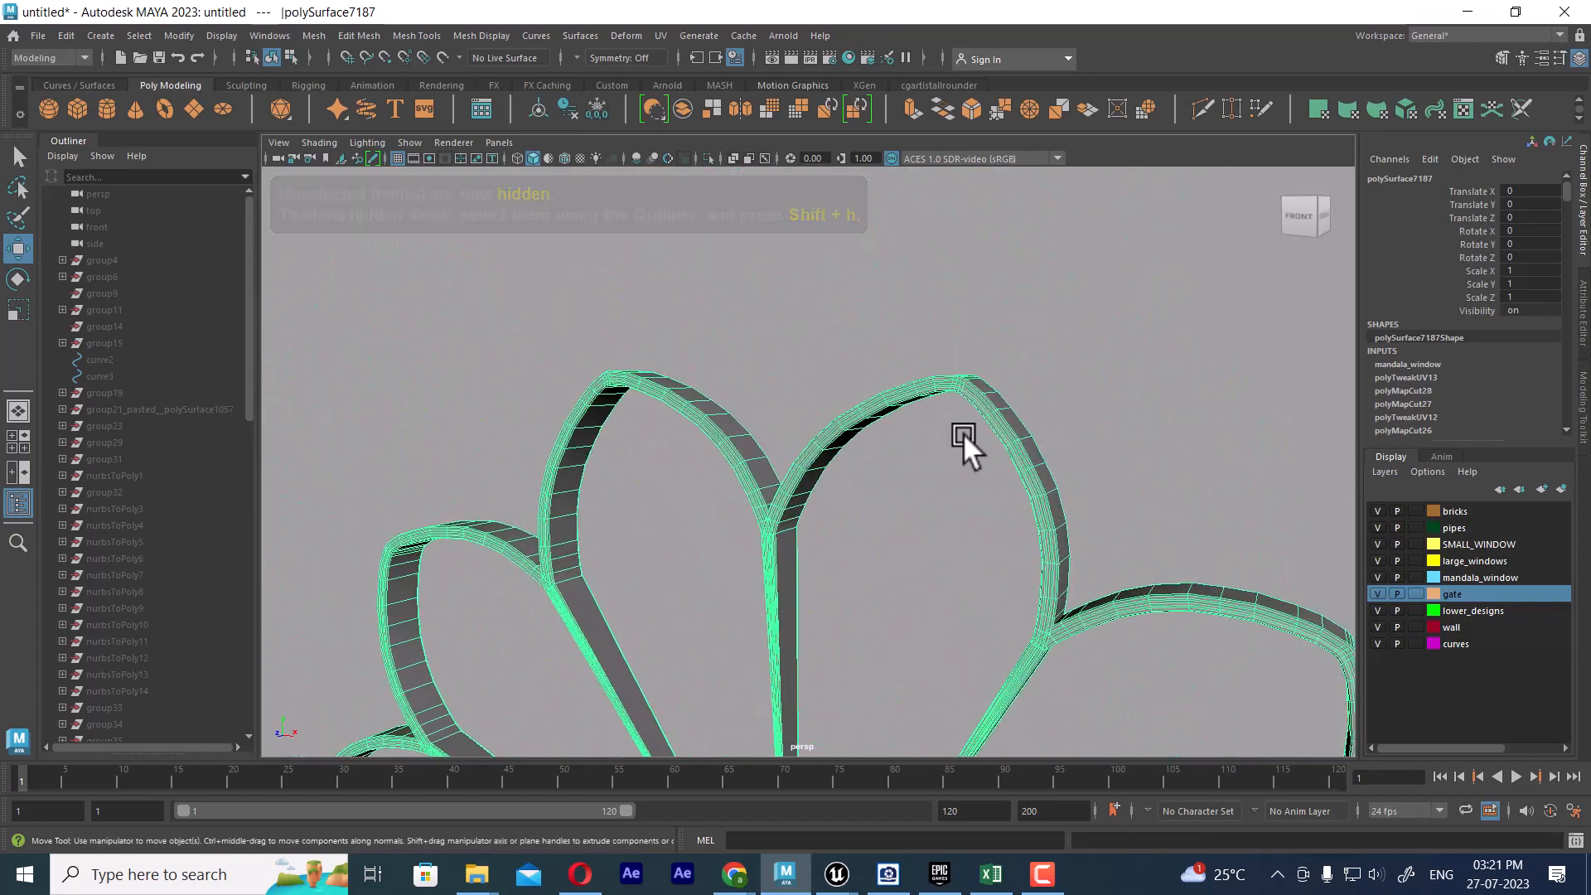
right_click_drag(963, 433, 1007, 464, "alt")
left_click_drag(948, 477, 934, 446, "alt")
middle_click_drag(974, 319, 898, 547, "alt")
right_click_drag(897, 547, 824, 266, "alt")
left_click(919, 410)
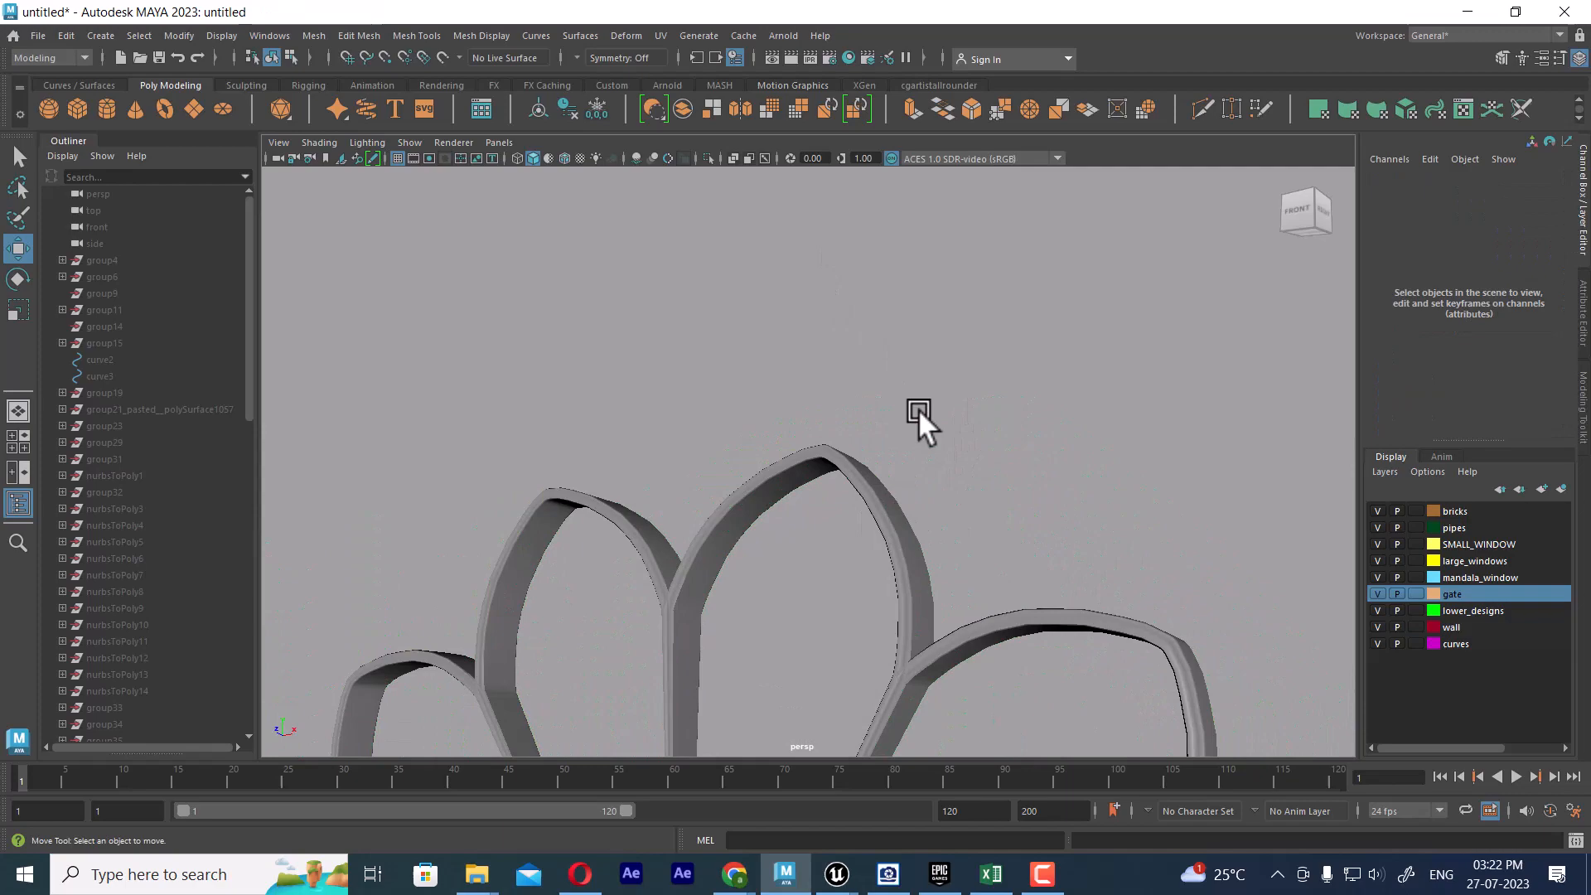
Display the petal frame's vertices and inspect their density from the front and the side.
left_click(872, 451)
right_click_drag(986, 307, 917, 325)
right_click_drag(632, 301, 891, 464, "alt")
left_click_drag(891, 464, 734, 608, "alt")
middle_click_drag(734, 609, 1020, 340, "alt")
right_click_drag(1020, 340, 843, 255, "alt")
left_click_drag(843, 255, 978, 501, "alt")
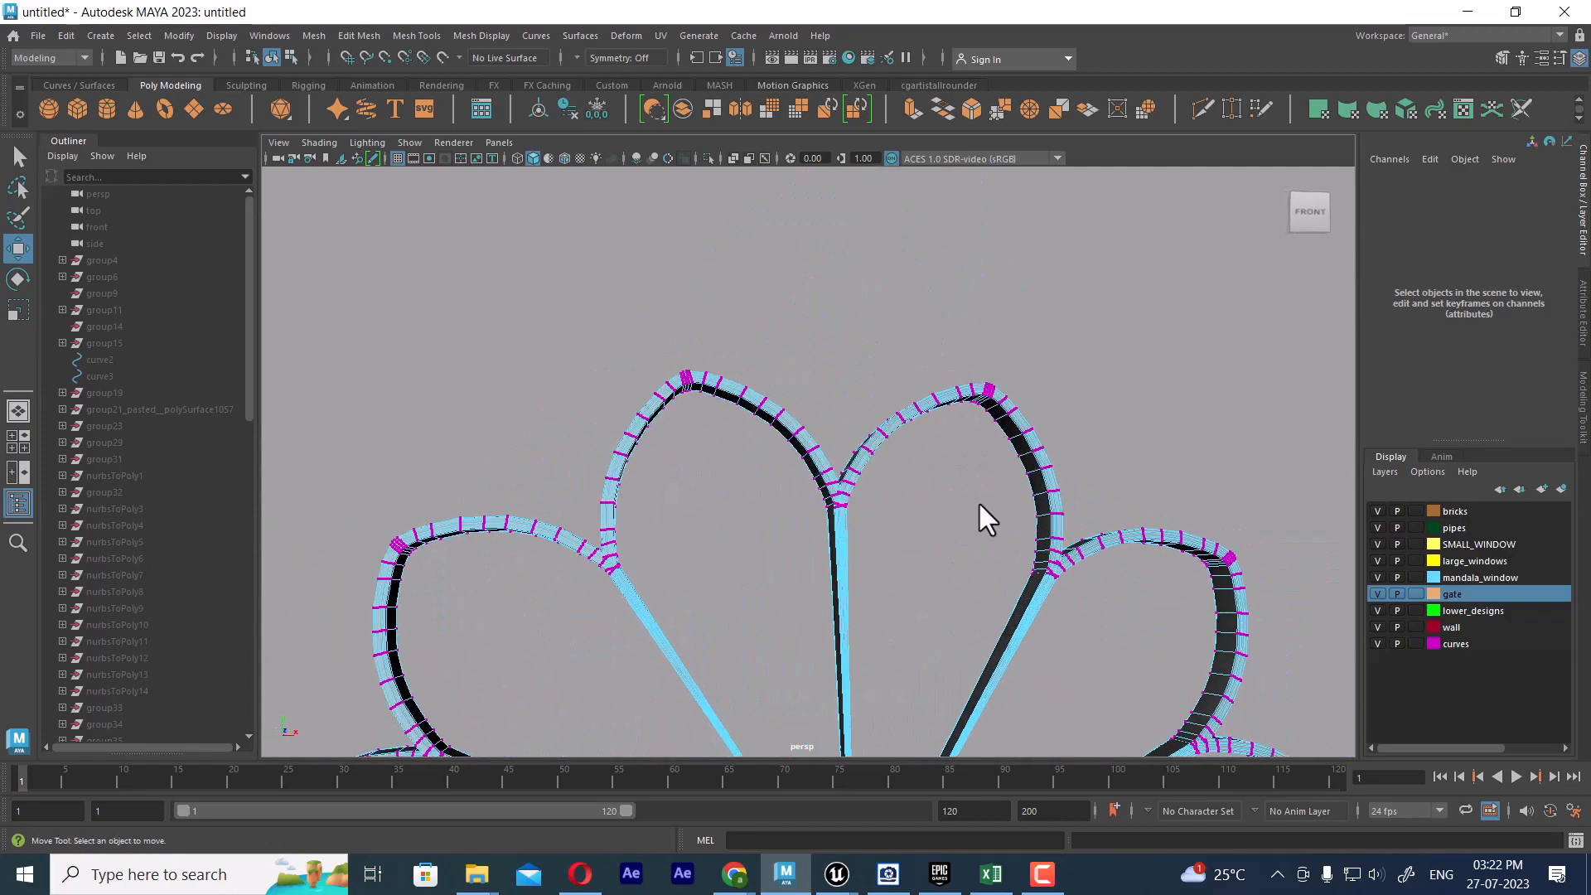
right_click_drag(978, 500, 945, 371, "alt")
left_click_drag(945, 371, 1030, 396, "alt")
right_click_drag(1030, 396, 1014, 543, "alt")
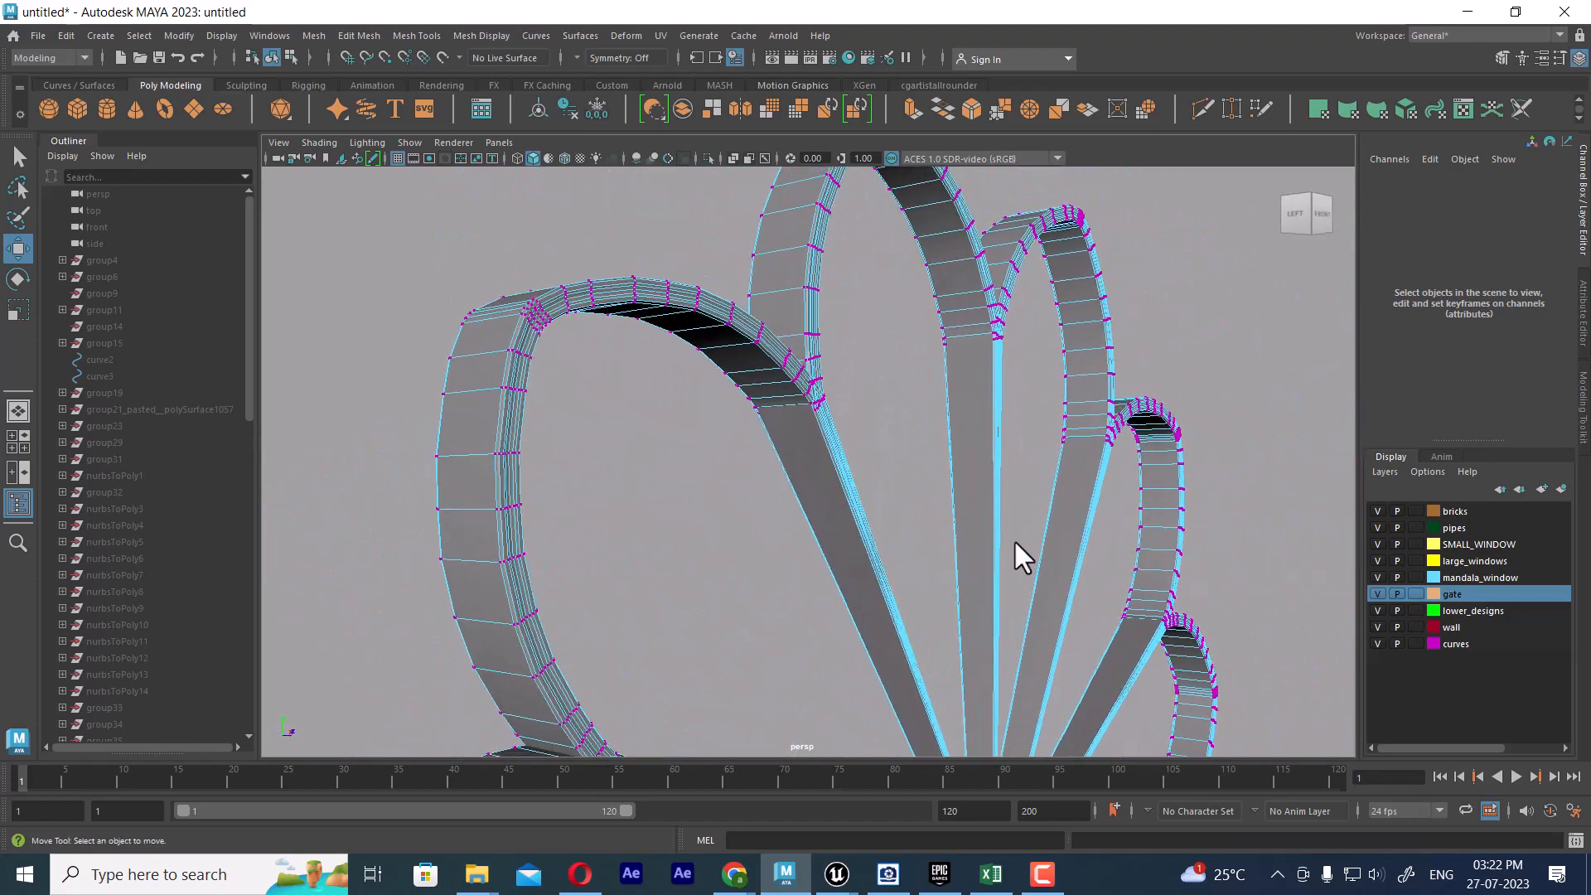
Display the petal frame's edges and review the edge flow around the whole flower shape.
right_click_drag(998, 301, 1034, 230)
right_click_drag(774, 350, 718, 291, "alt")
middle_click_drag(718, 292, 833, 391, "alt")
right_click_drag(1036, 721, 950, 641, "alt")
middle_click_drag(950, 641, 957, 647, "alt")
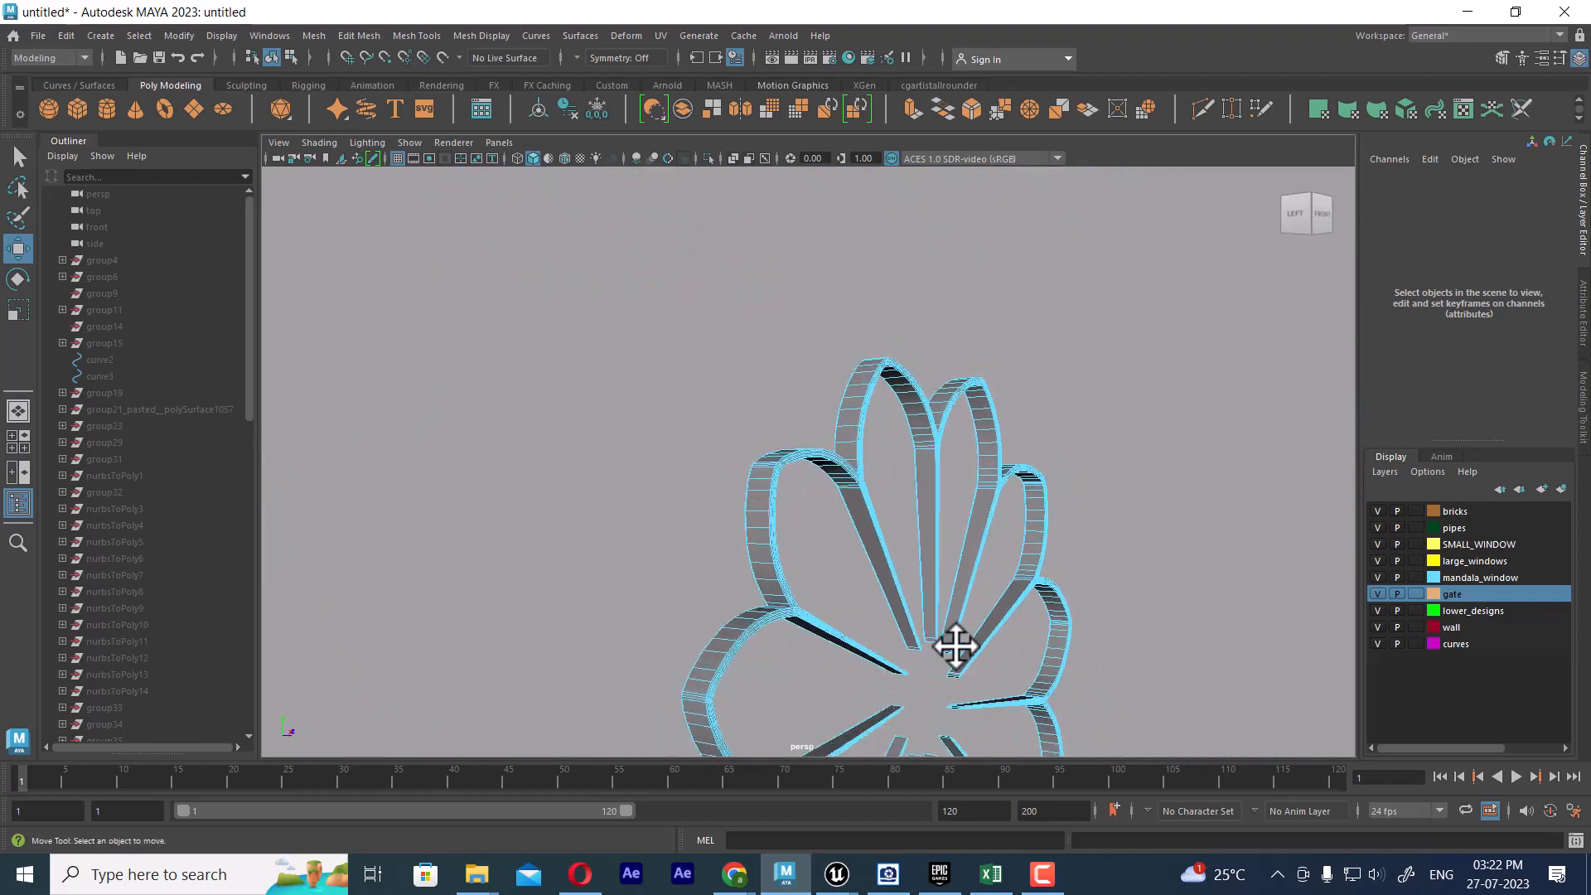
left_click_drag(956, 646, 895, 581, "alt")
right_click_drag(895, 580, 855, 445, "alt")
middle_click_drag(855, 445, 849, 455, "alt")
Duplicate the petal frame in object mode and hide everything except the copy.
right_click_drag(903, 413, 1069, 323)
left_click(988, 454)
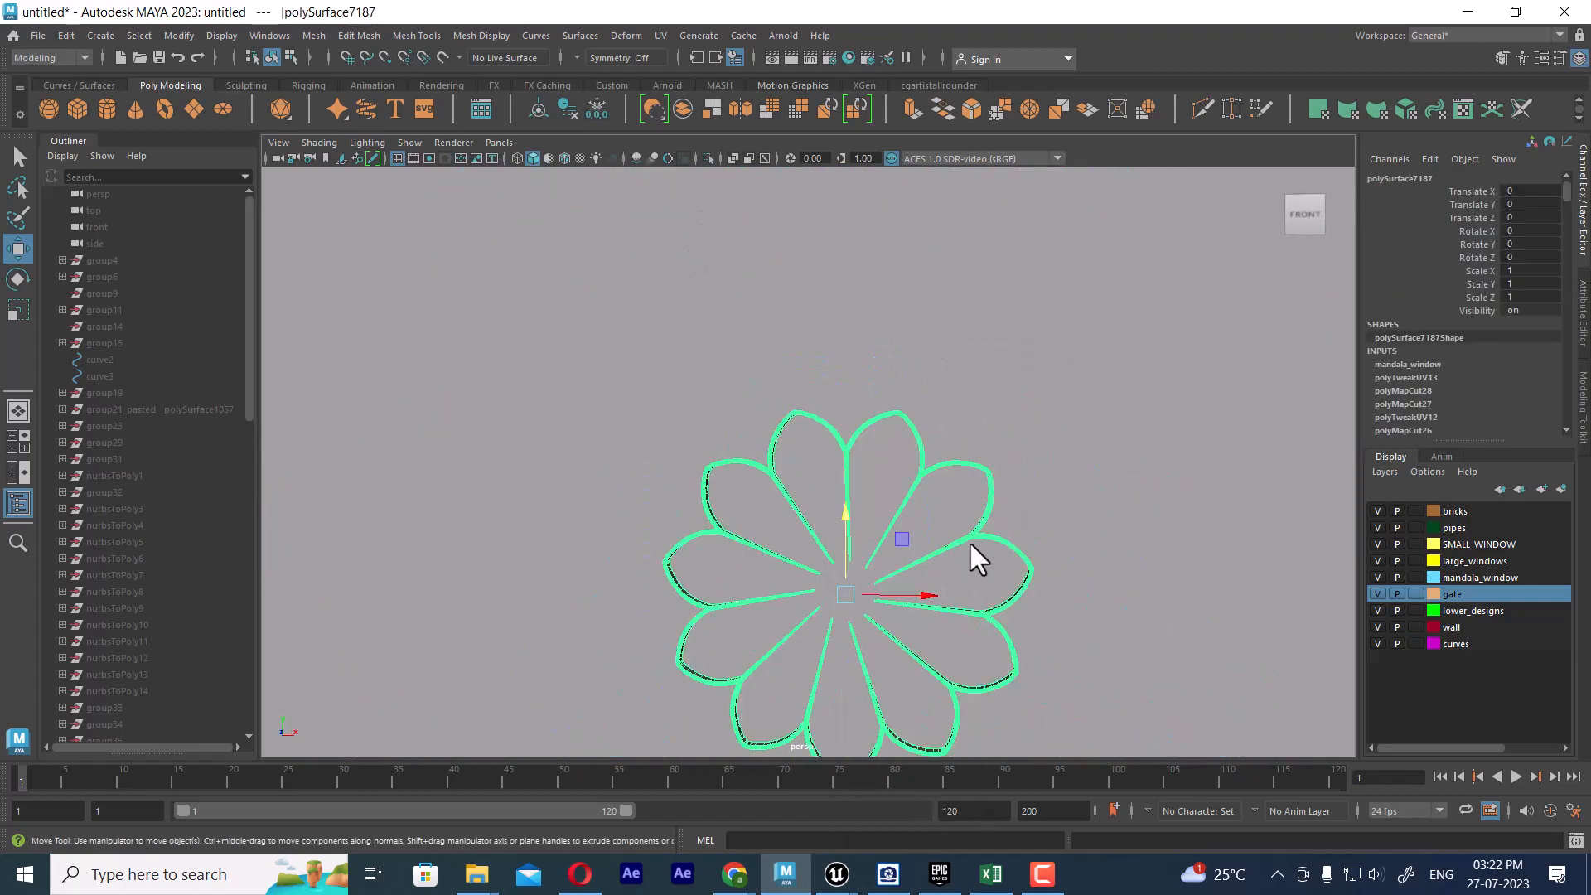
key("ctrl+d")
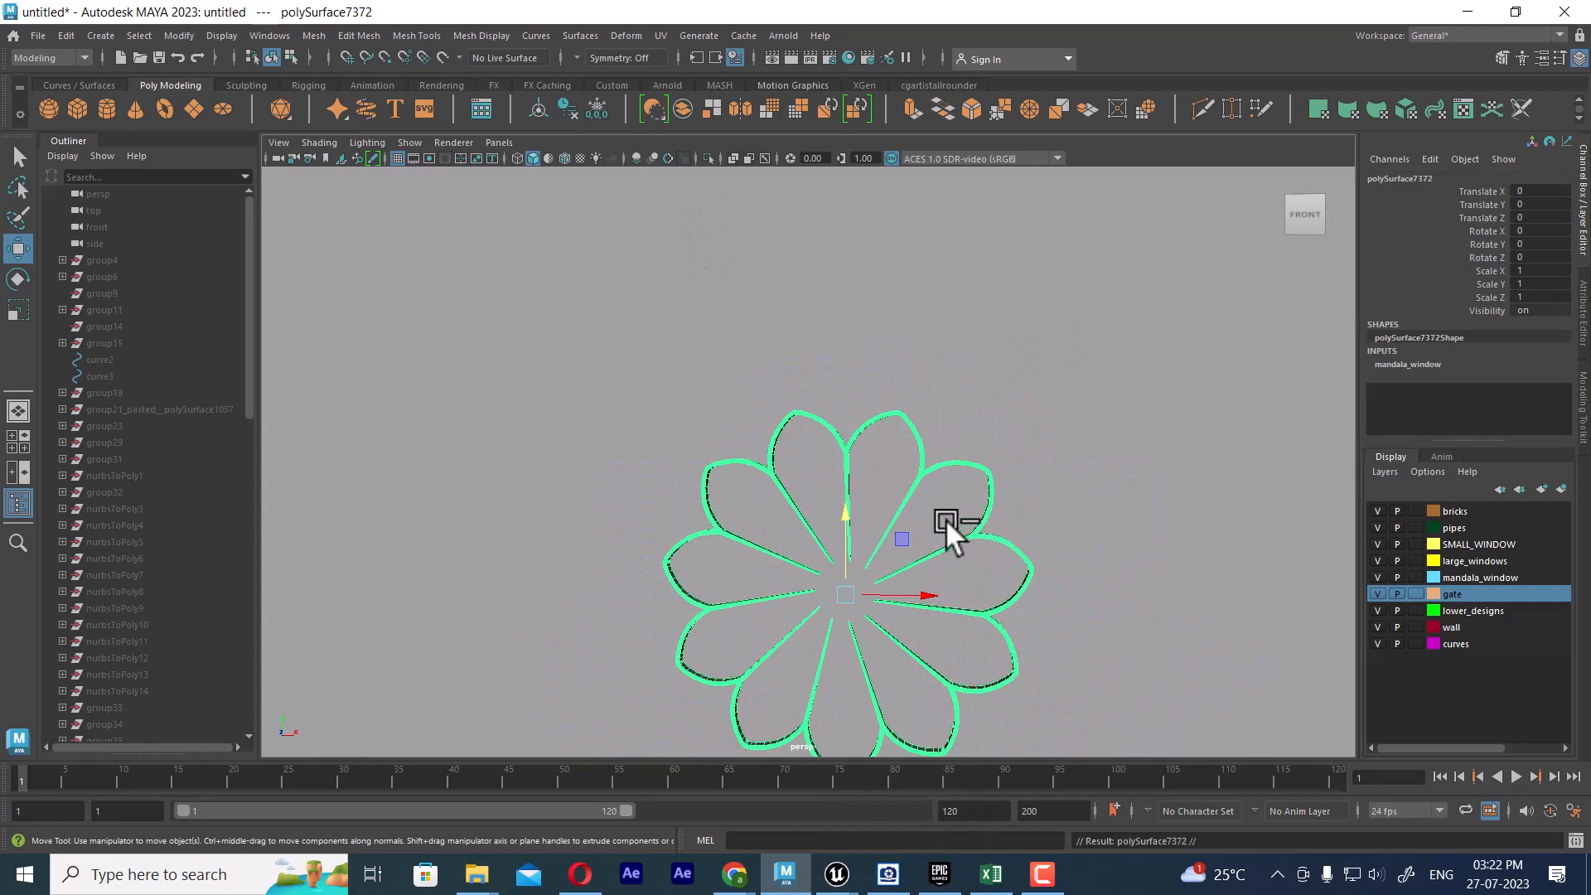
key("alt+h")
Delete the extra lengthwise edge loops running along the front face of the duplicated petal frame.
left_click_drag(848, 552, 991, 678, "alt")
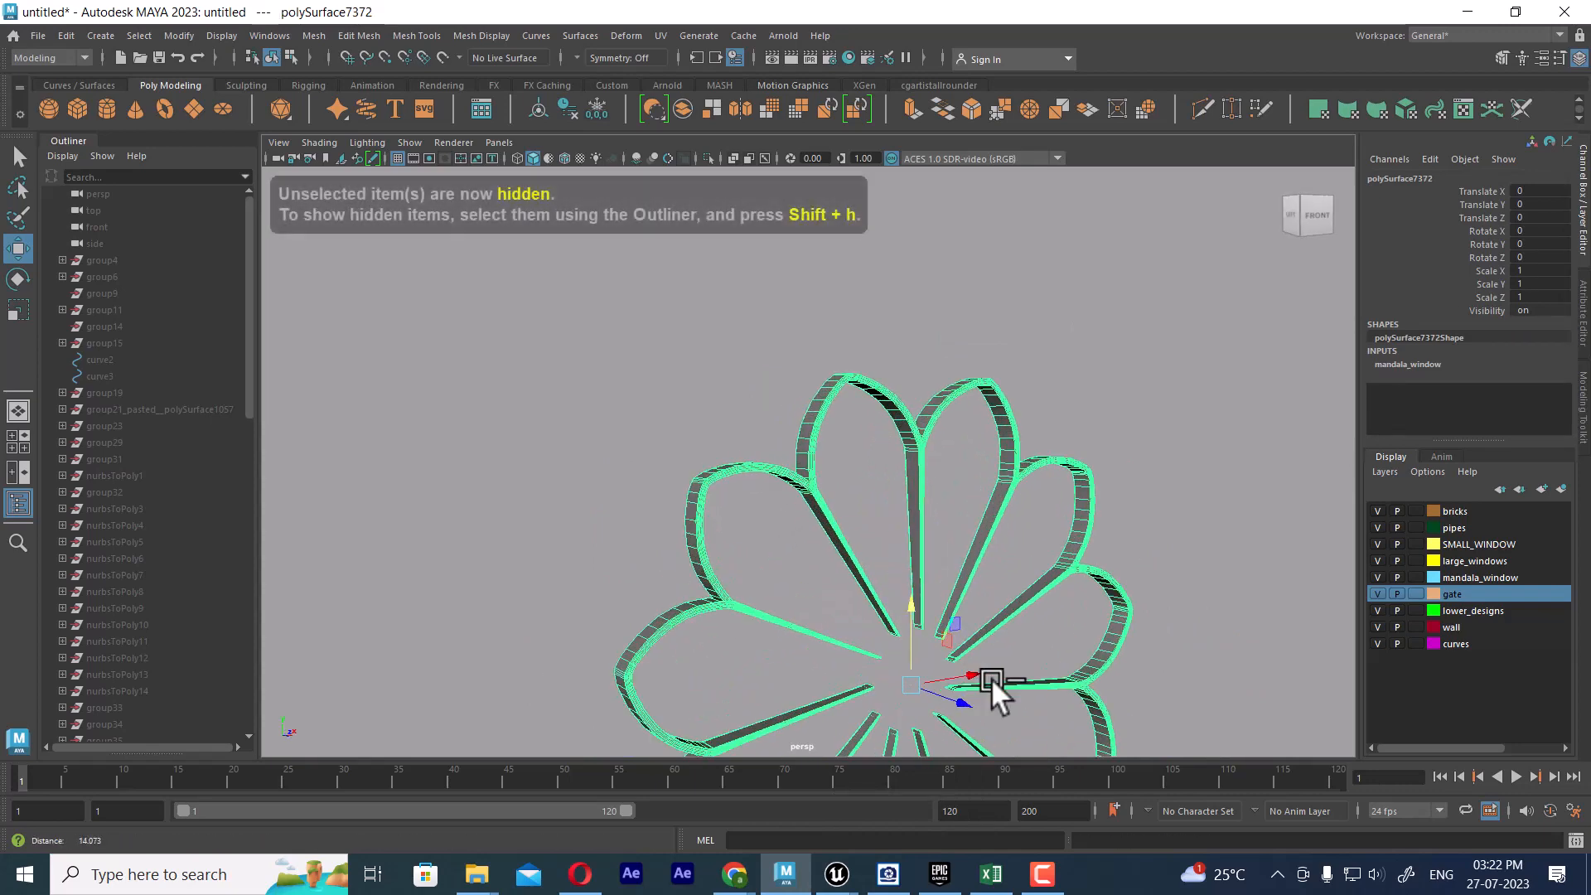
right_click_drag(991, 678, 933, 435, "alt")
middle_click_drag(934, 434, 862, 435, "alt")
left_click_drag(863, 434, 943, 361, "alt")
middle_click_drag(943, 360, 906, 355, "alt")
right_click_drag(906, 355, 910, 282, "alt")
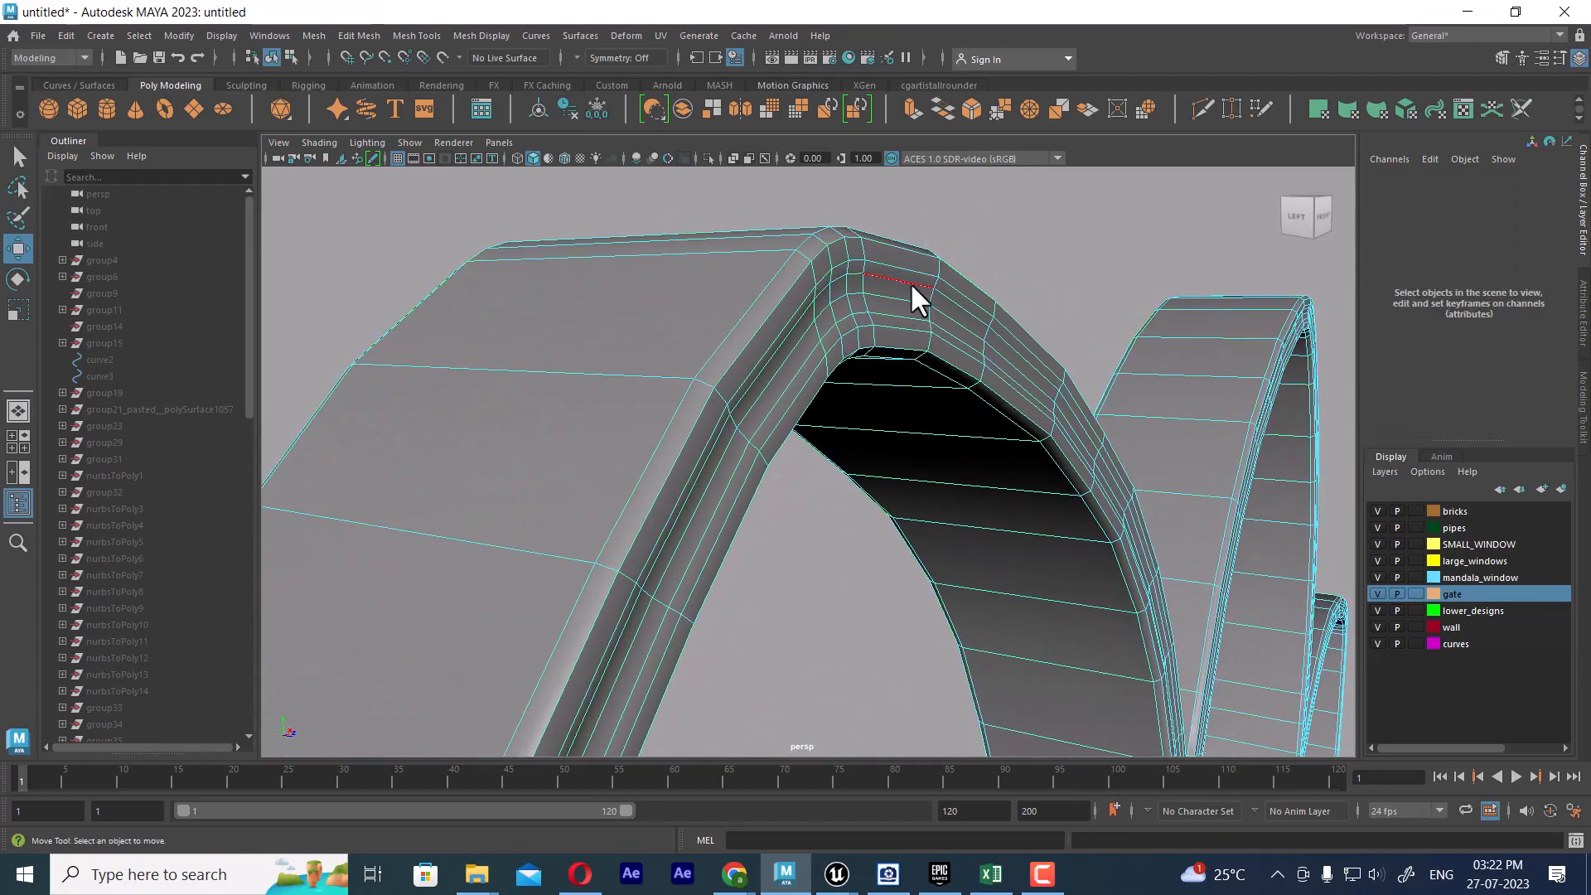
double_click(912, 271)
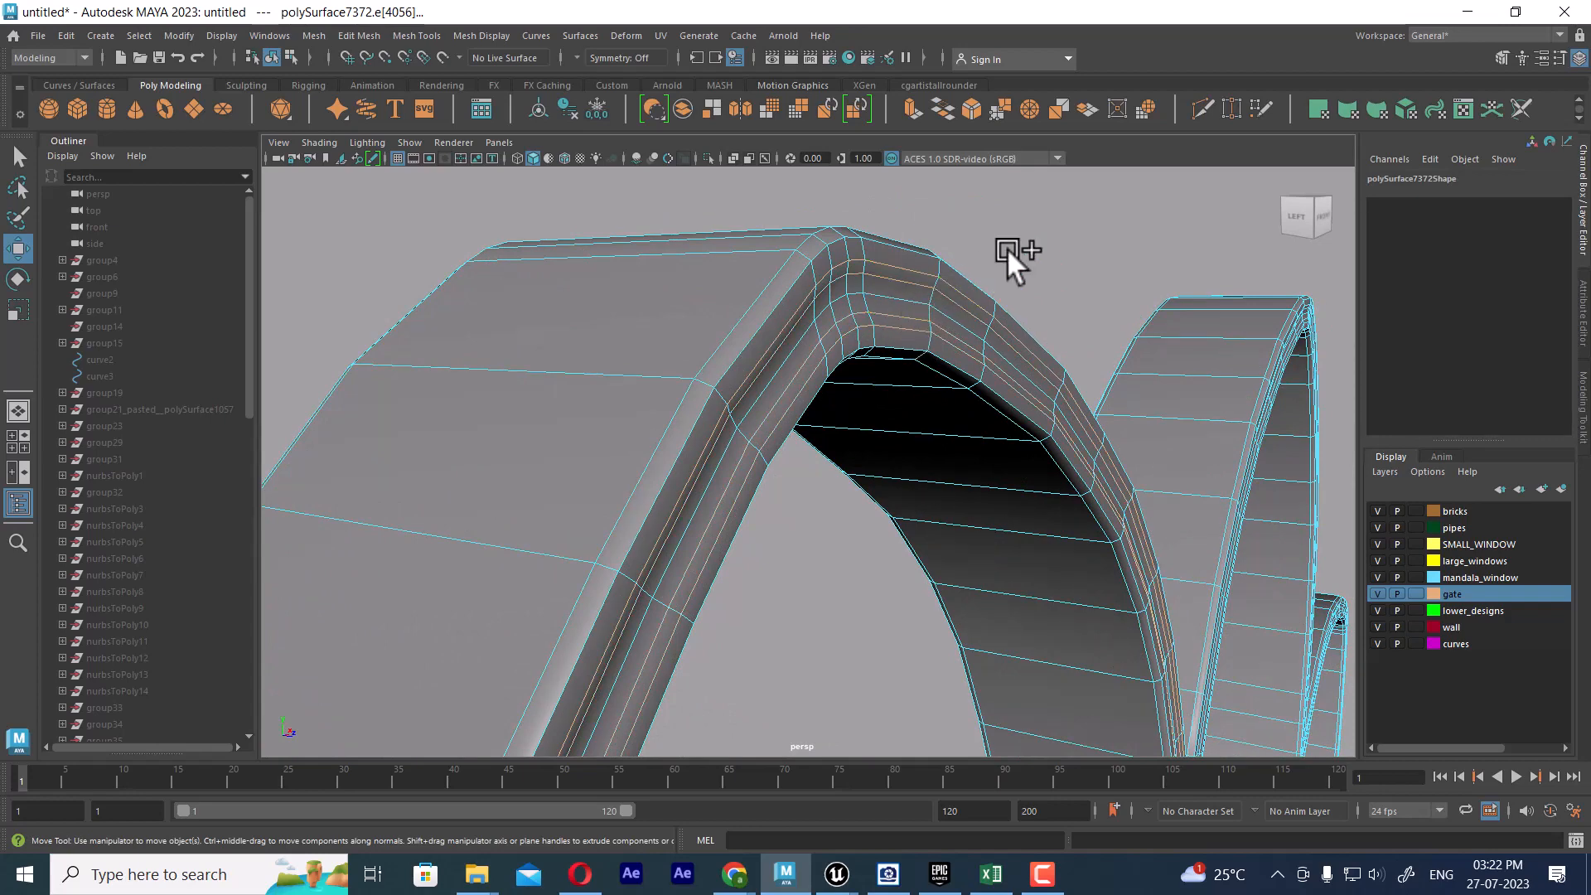
key("ctrl+Delete")
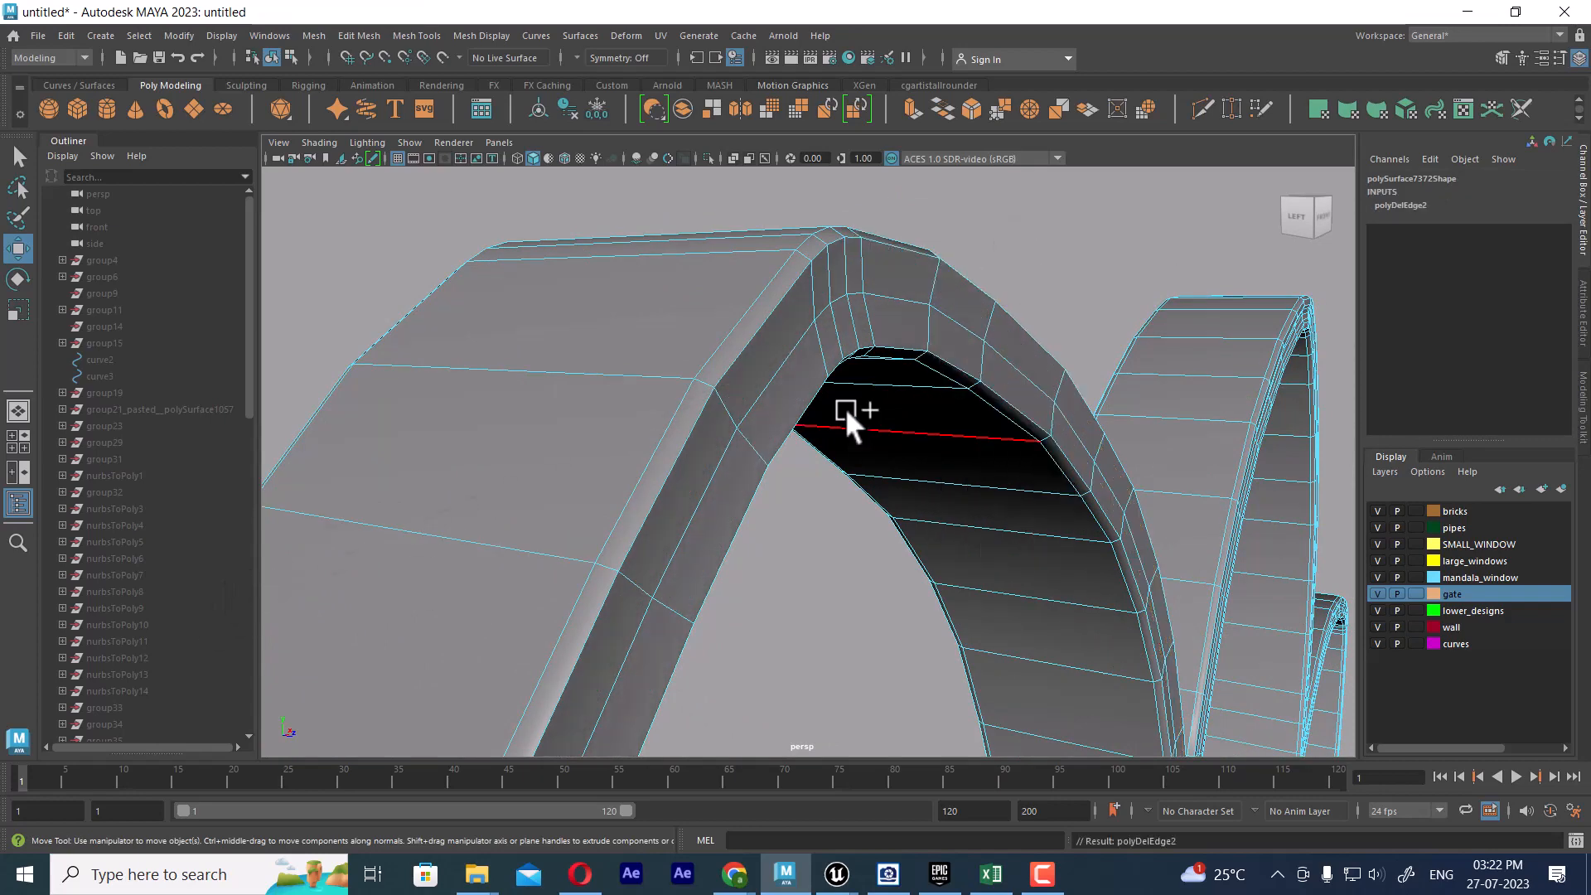
left_click_drag(828, 421, 790, 410, "alt")
left_click_drag(555, 425, 783, 357, "alt")
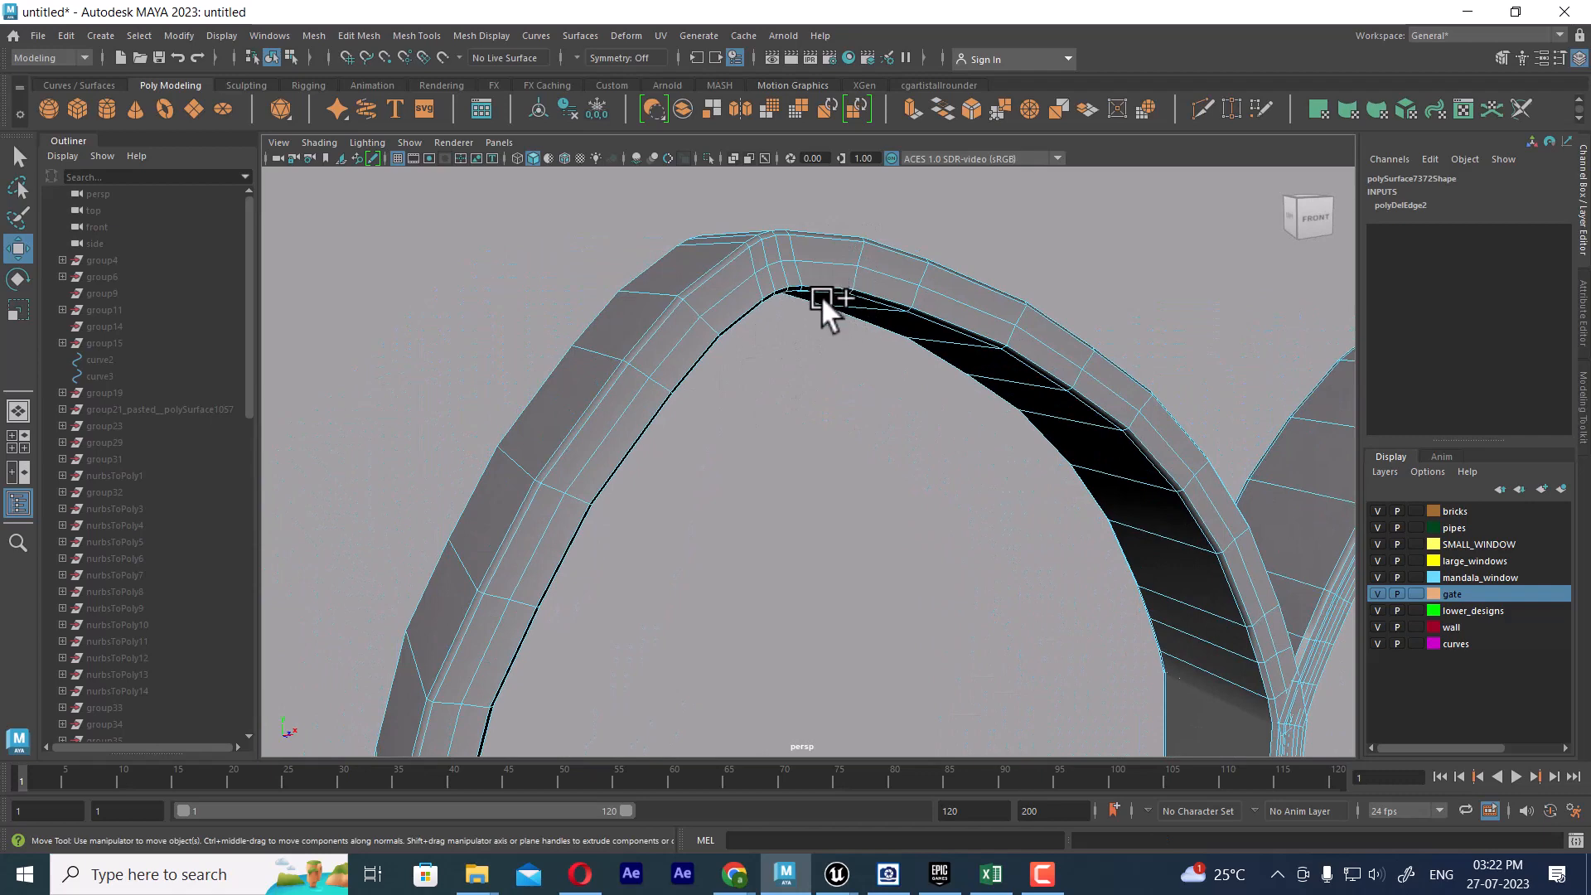
Delete the extra closely spaced cross edge loops on the front arch at the duplicated petal's tip.
left_click_drag(820, 290, 864, 451, "alt")
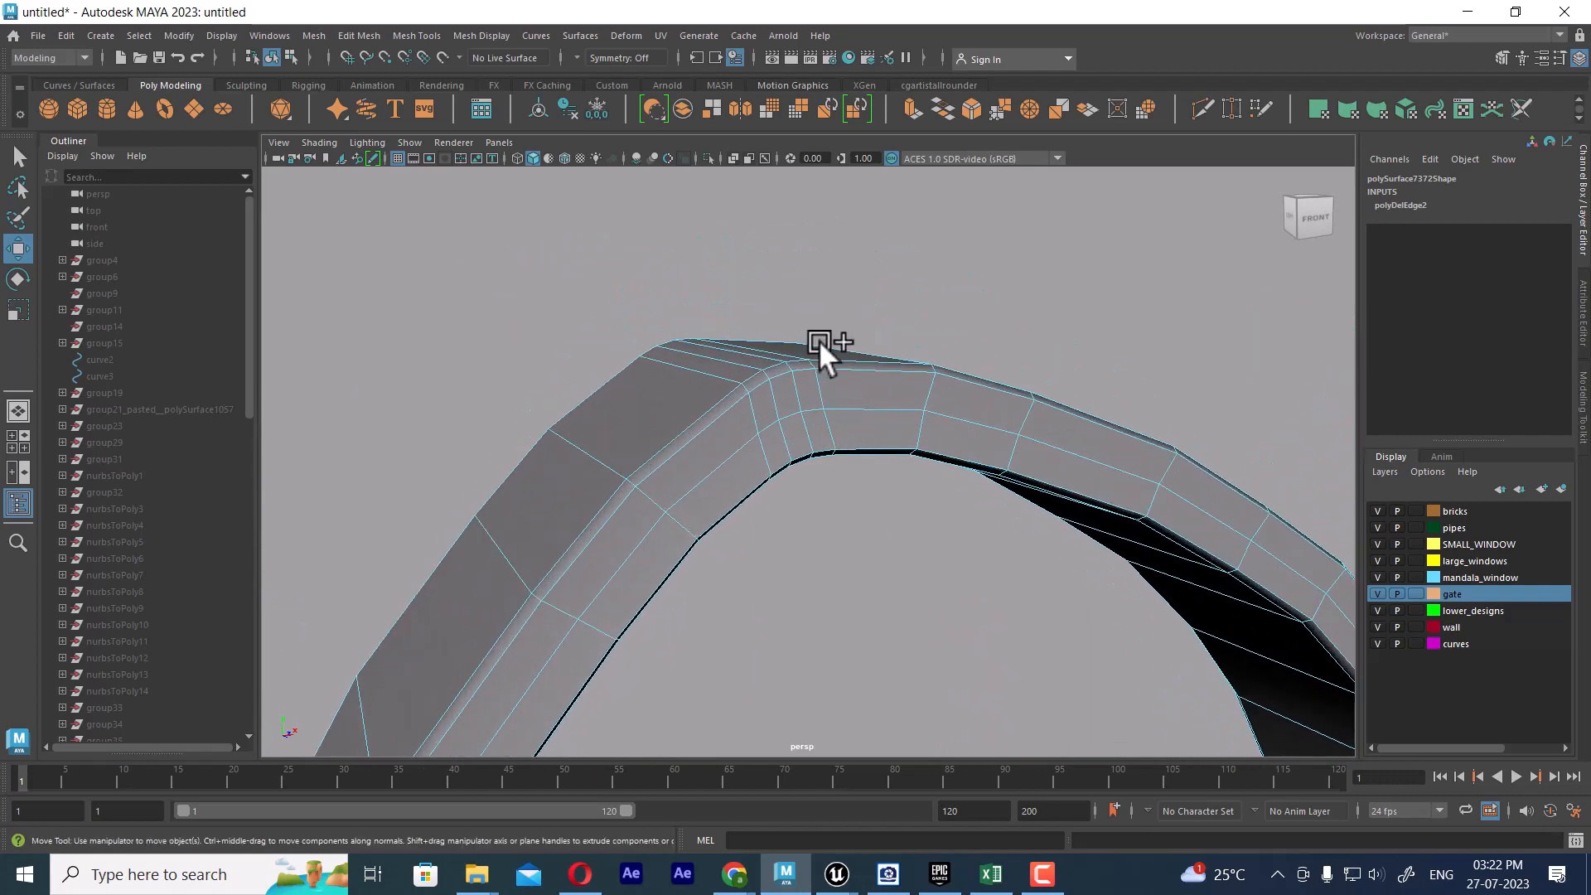
left_click_drag(819, 340, 847, 325, "alt")
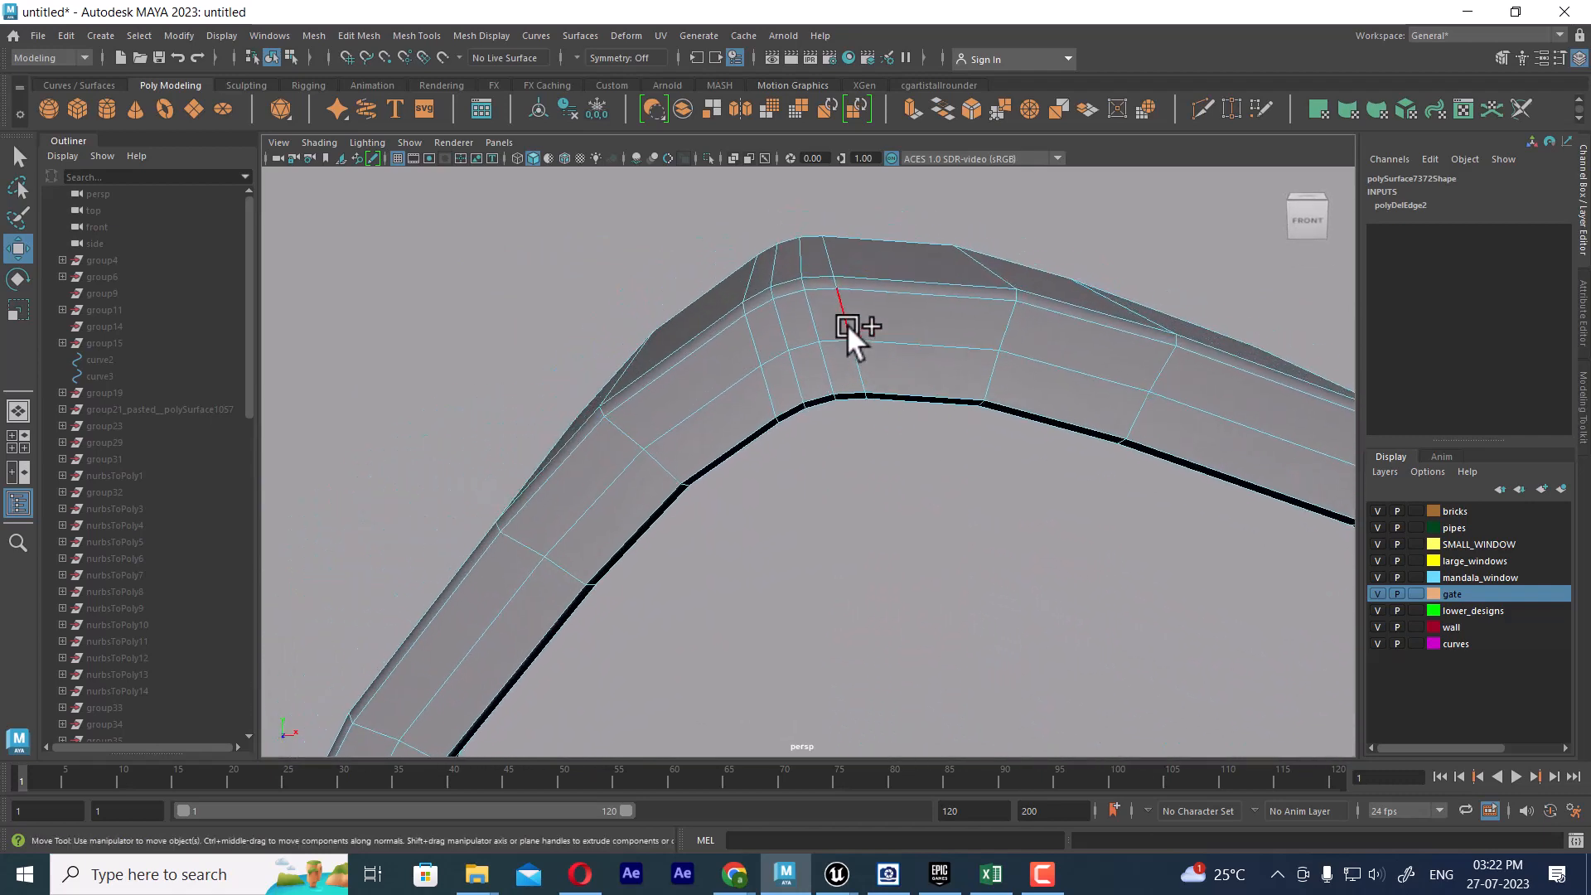
left_click(847, 300)
left_click_drag(867, 444, 847, 511, "alt")
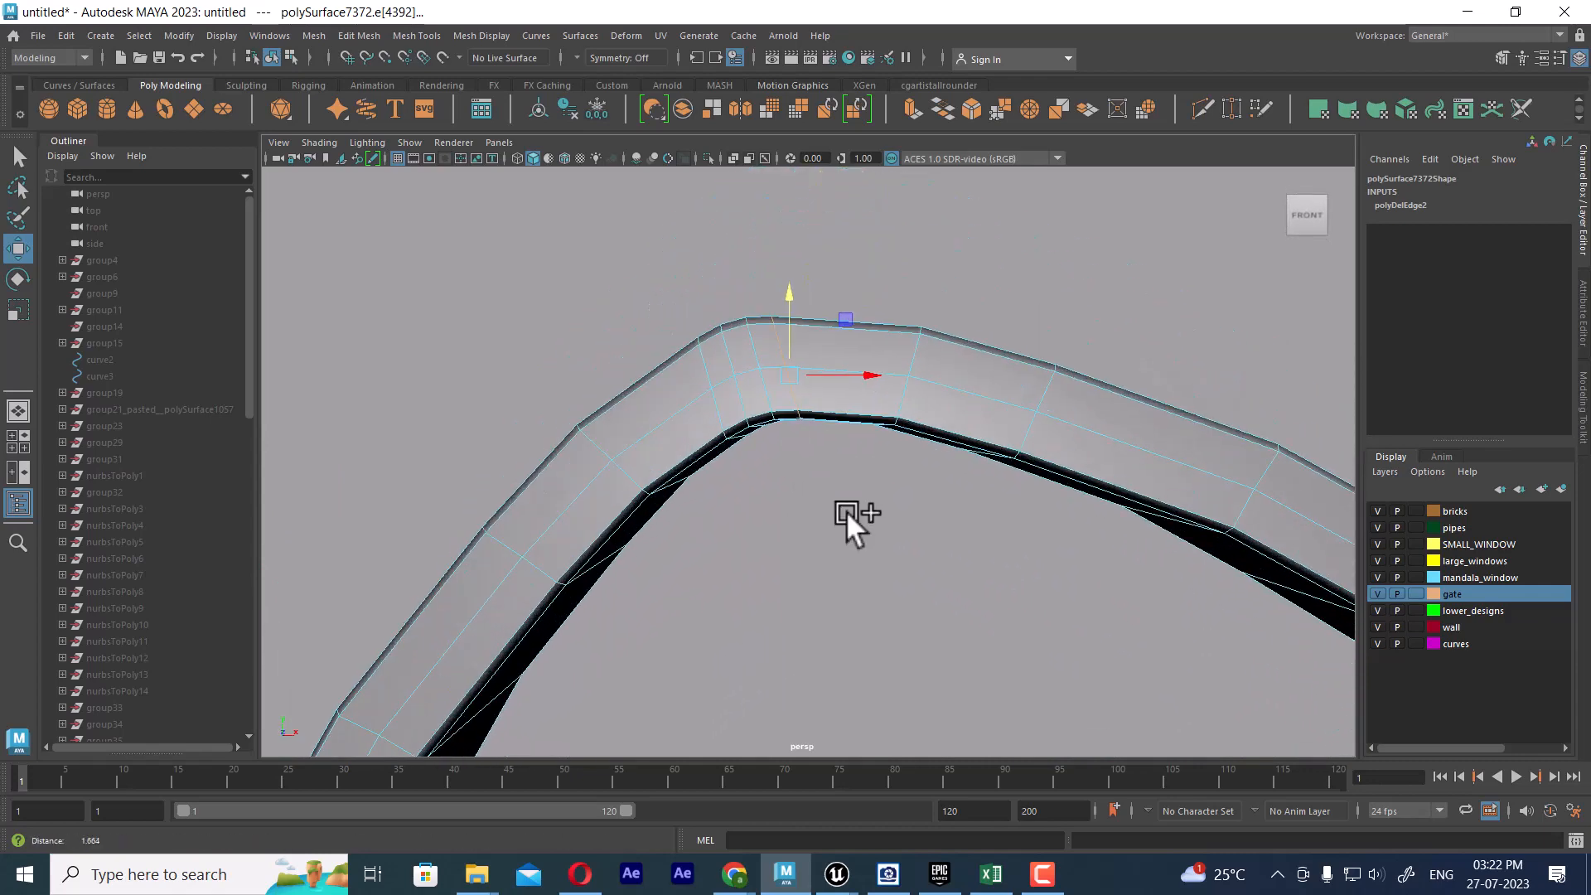
left_click(703, 356, "shift")
key("Delete")
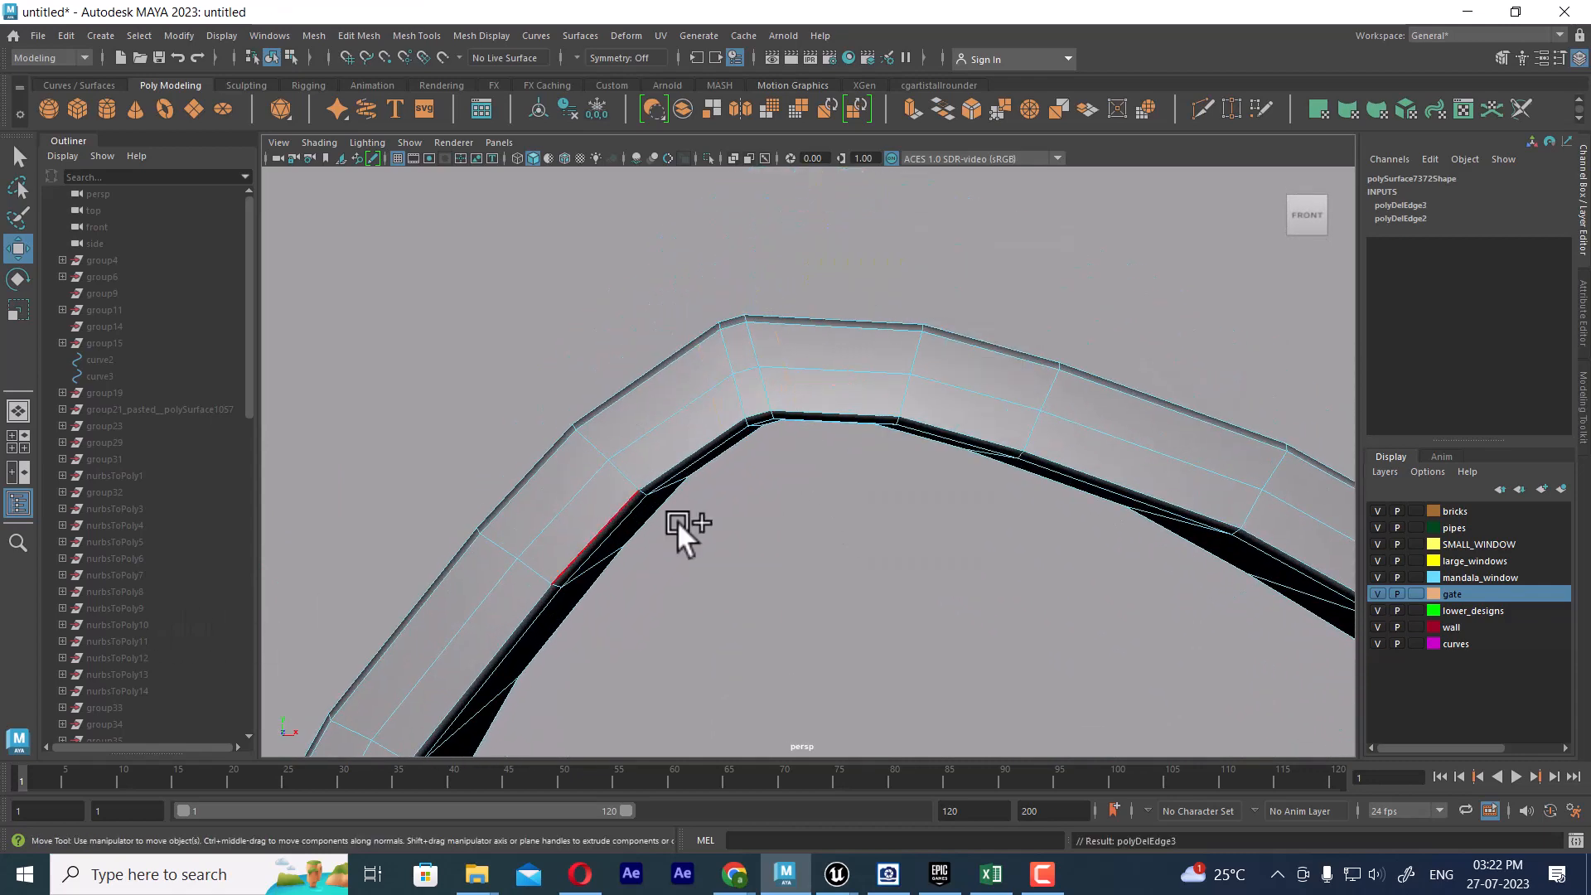
Collapse the narrow bevel edge rings along the inner and outer rims of the simplified petal.
scroll(898, 531, "down", 8)
left_click_drag(883, 535, 854, 406, "alt")
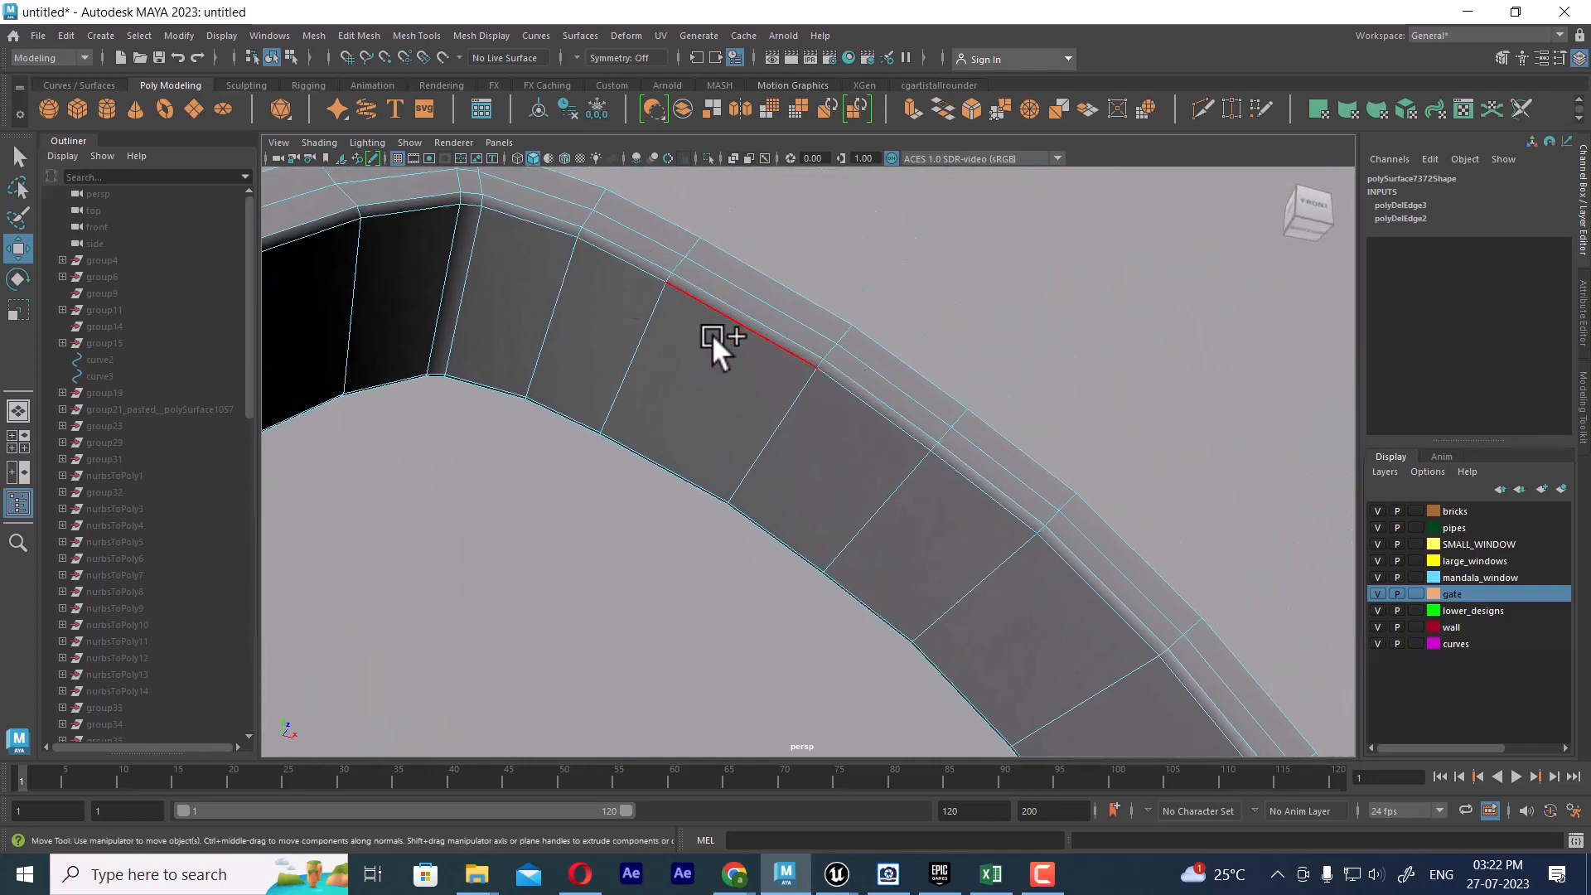
left_click(819, 361, "shift")
right_click_drag(959, 323, 746, 332, "ctrl")
left_click_drag(673, 423, 781, 469, "alt")
left_click(780, 461)
right_click_drag(1000, 299, 386, 67, "ctrl")
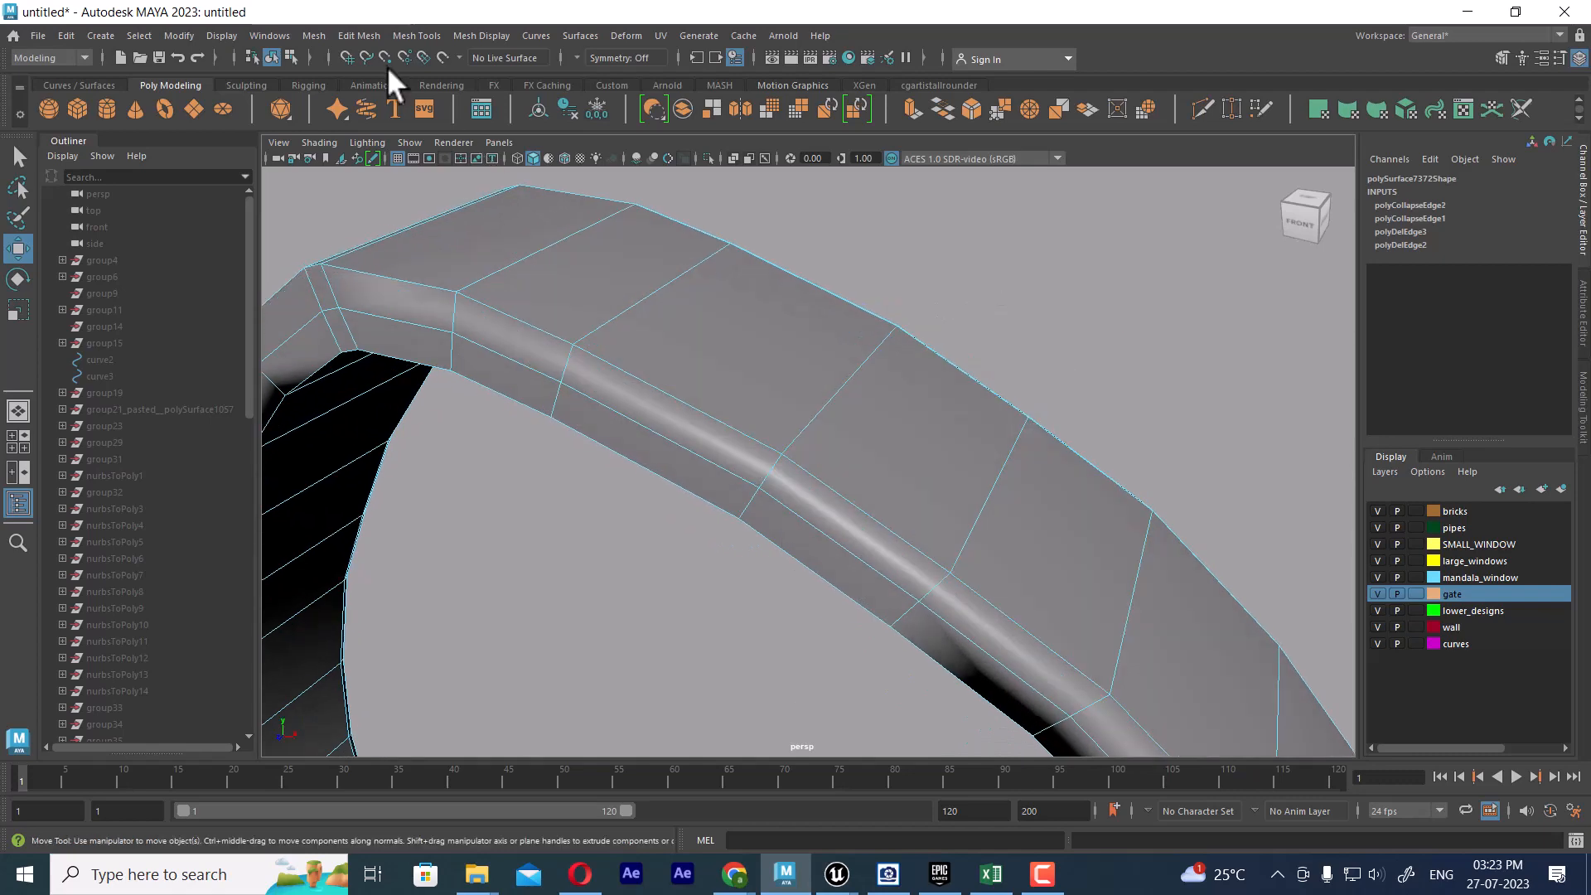
Return the duplicated frame to object mode and harden all of its edges.
scroll(763, 454, "down", 5)
left_click_drag(762, 454, 843, 302, "alt")
key("F12")
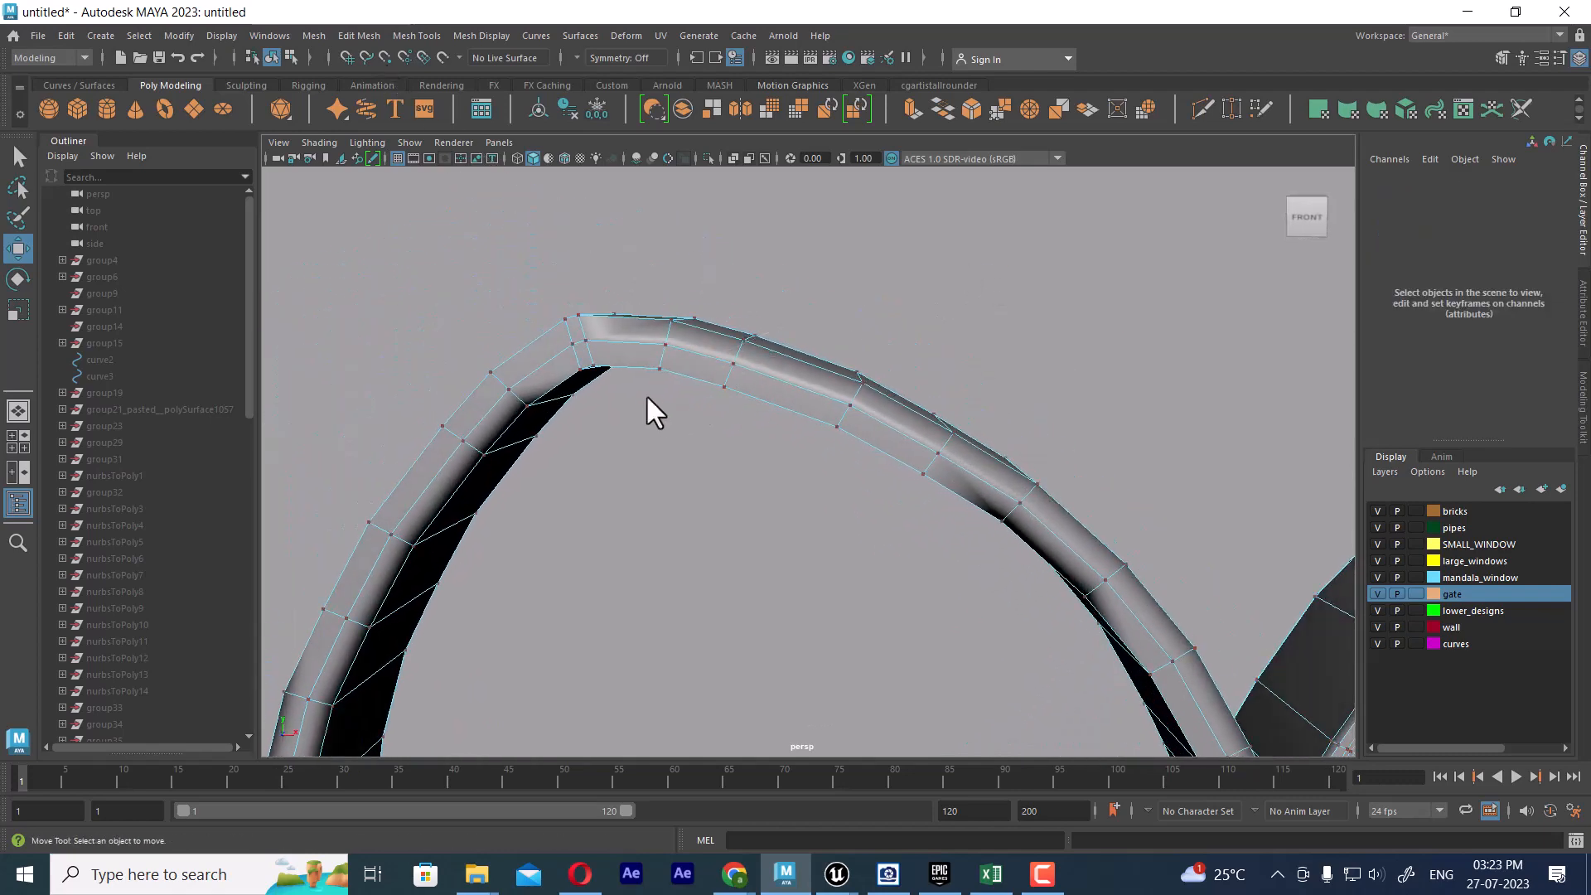
left_click(663, 344)
right_click(610, 322, "shift")
left_click(711, 338)
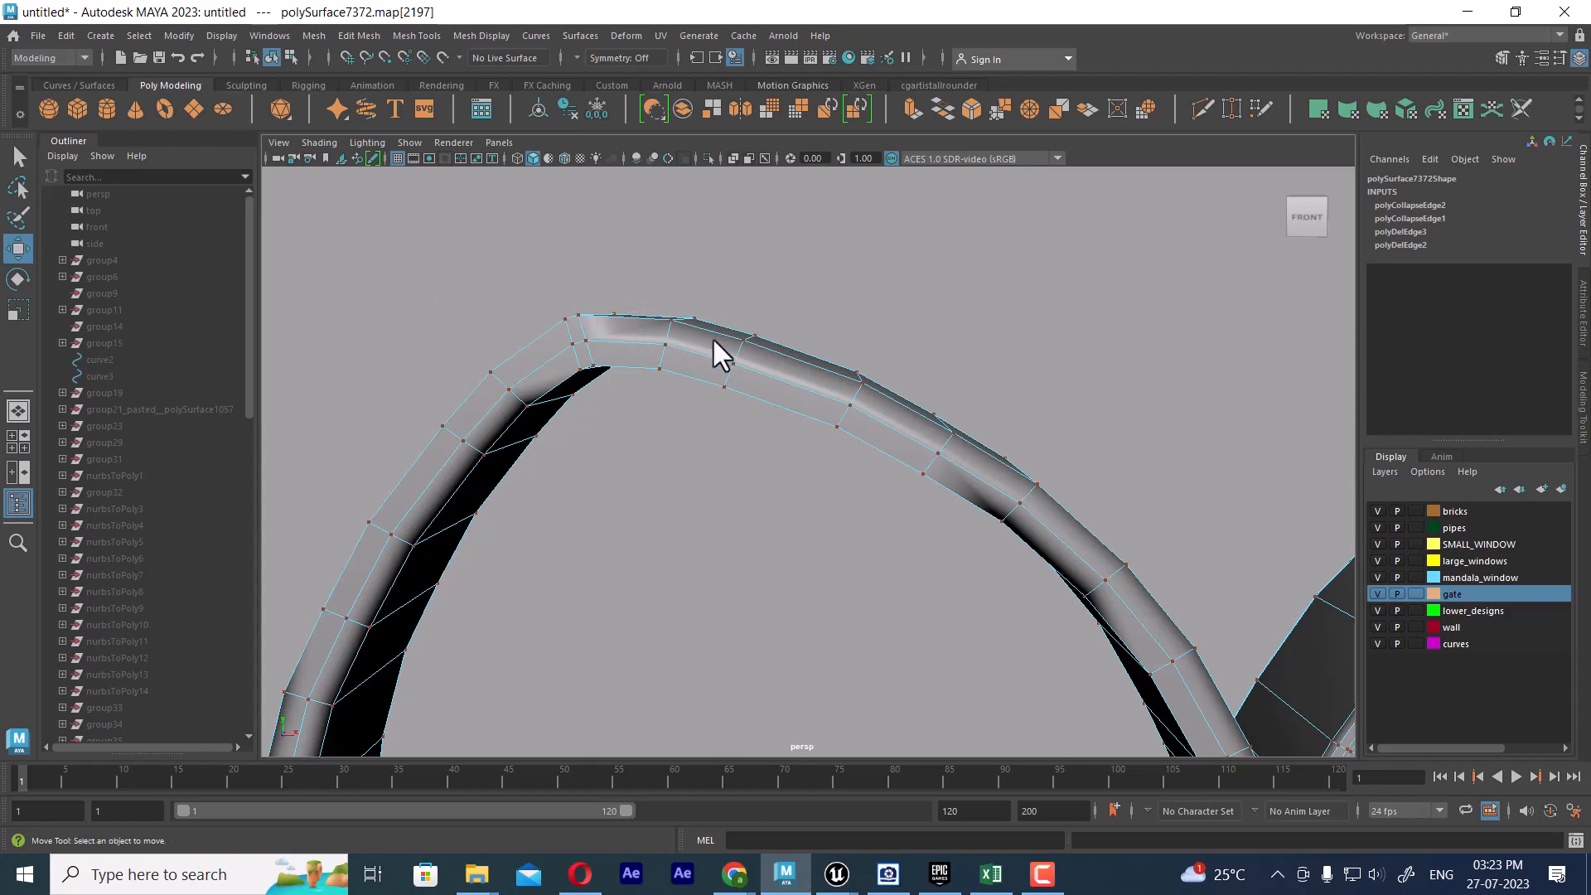
right_click_drag(657, 341, 826, 258)
left_click(757, 358)
right_click(645, 299)
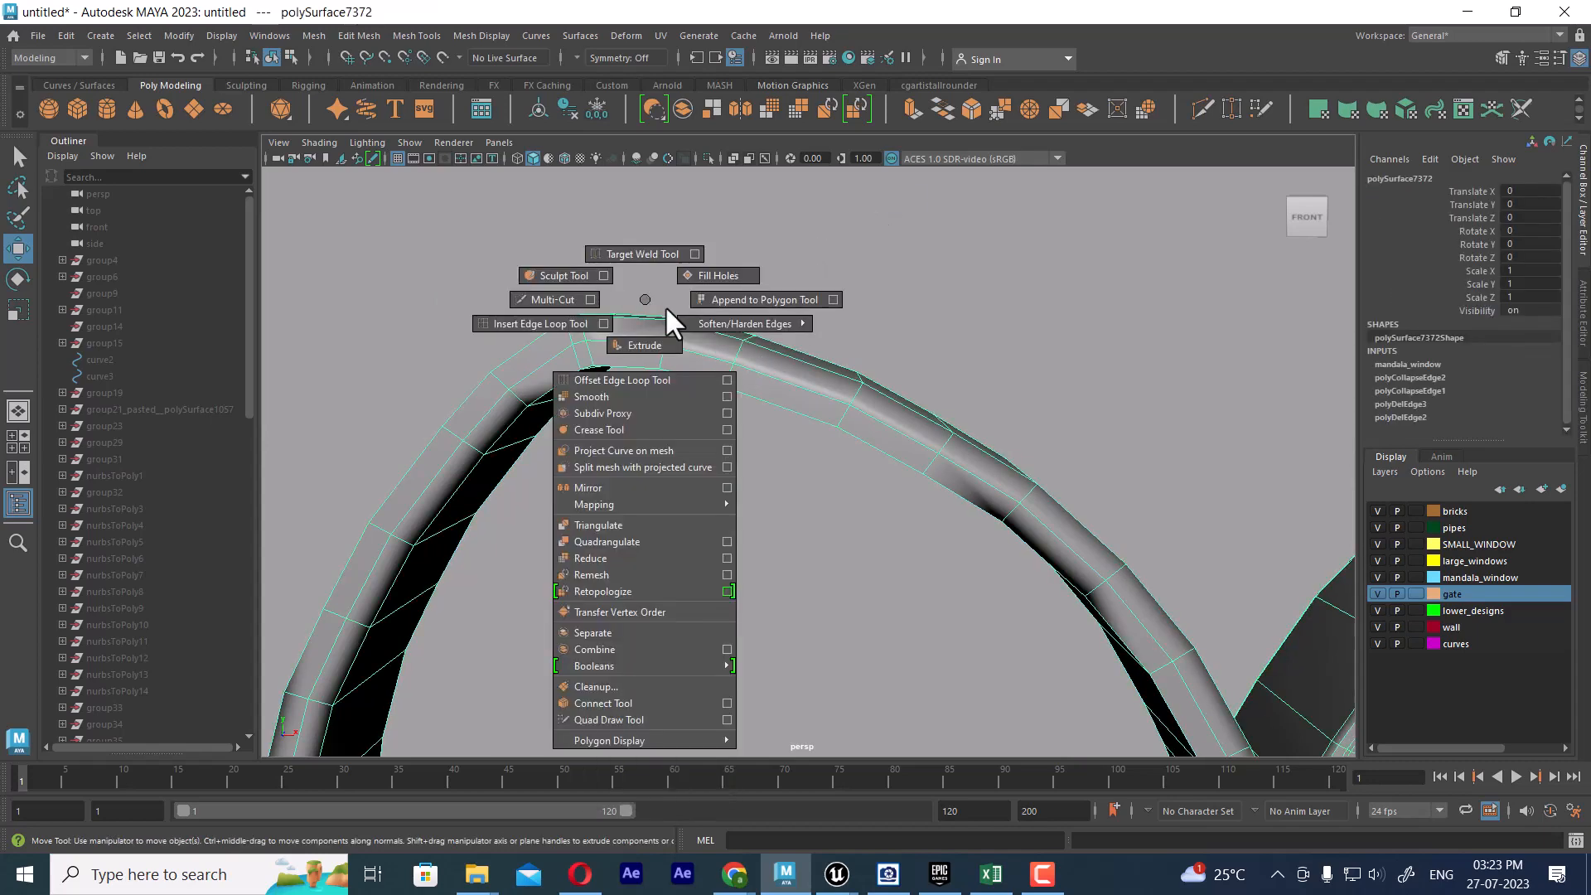
right_click(772, 368, "shift")
left_click(853, 396)
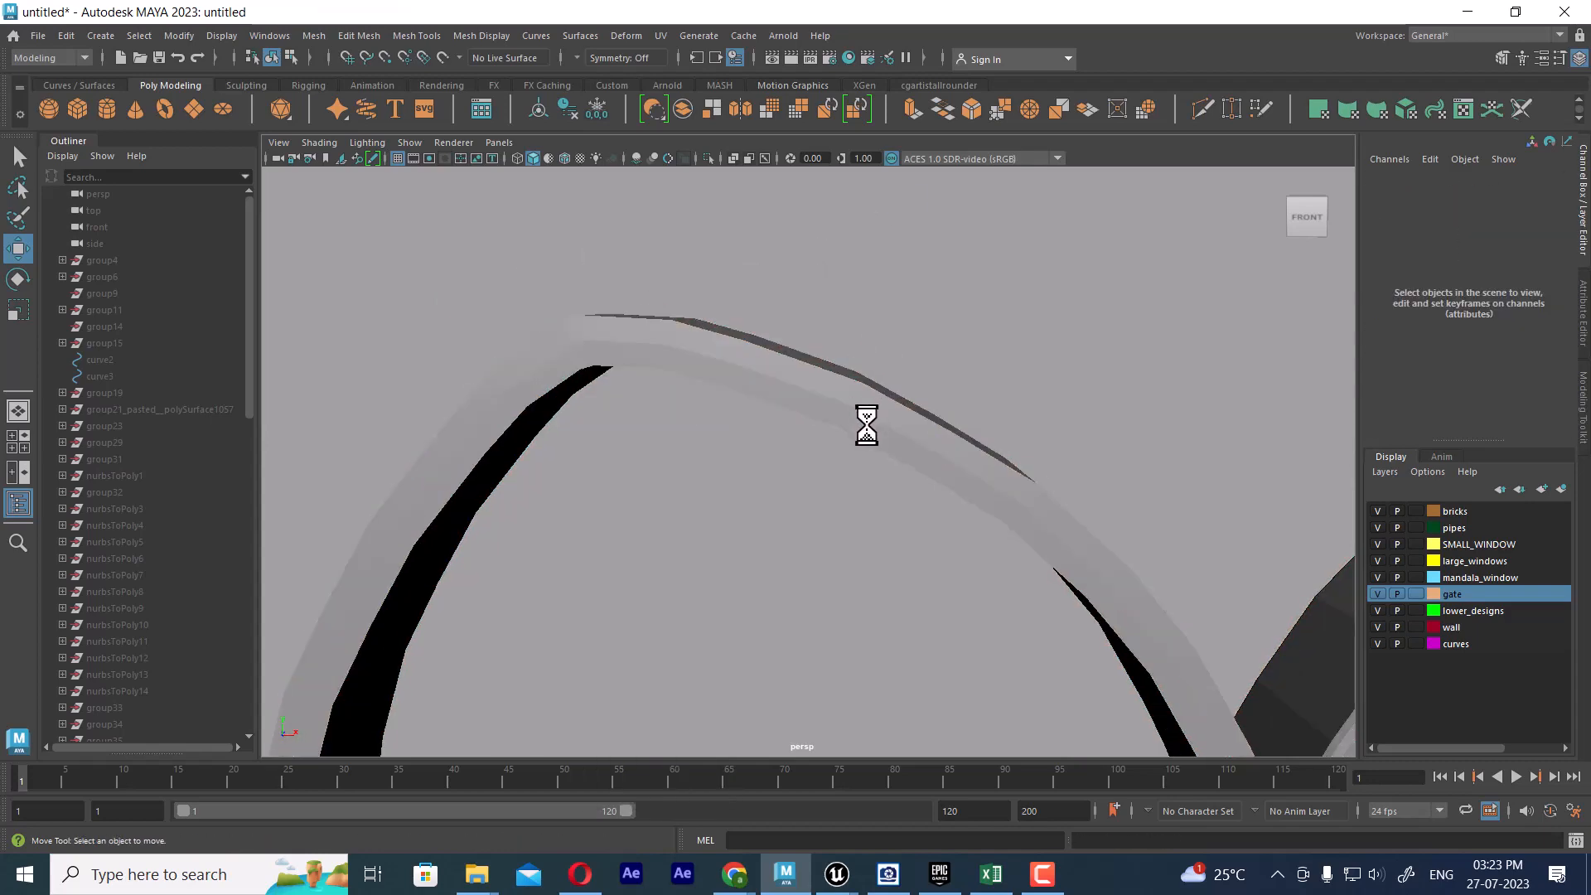
Separate the duplicated mandala frame into individual petal pieces.
mouse_move(863, 419)
left_mouse_down("alt")
mouse_move(941, 461)
mouse_move(776, 396)
left_mouse_up("alt")
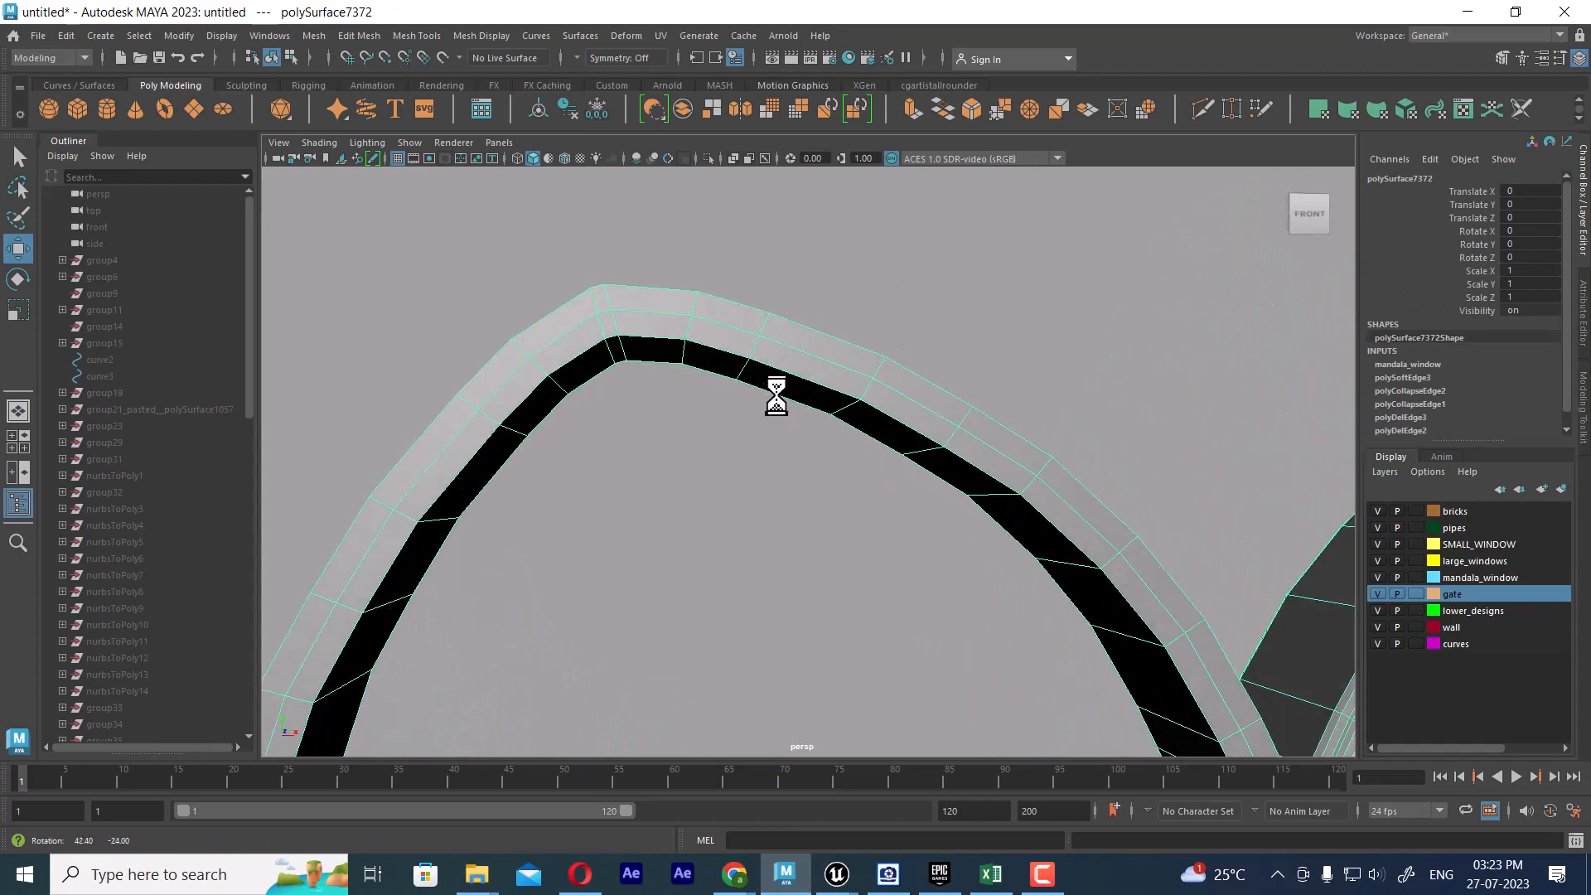
middle_click_drag(799, 445, 964, 498, "alt")
left_click_drag(963, 497, 1008, 433, "alt")
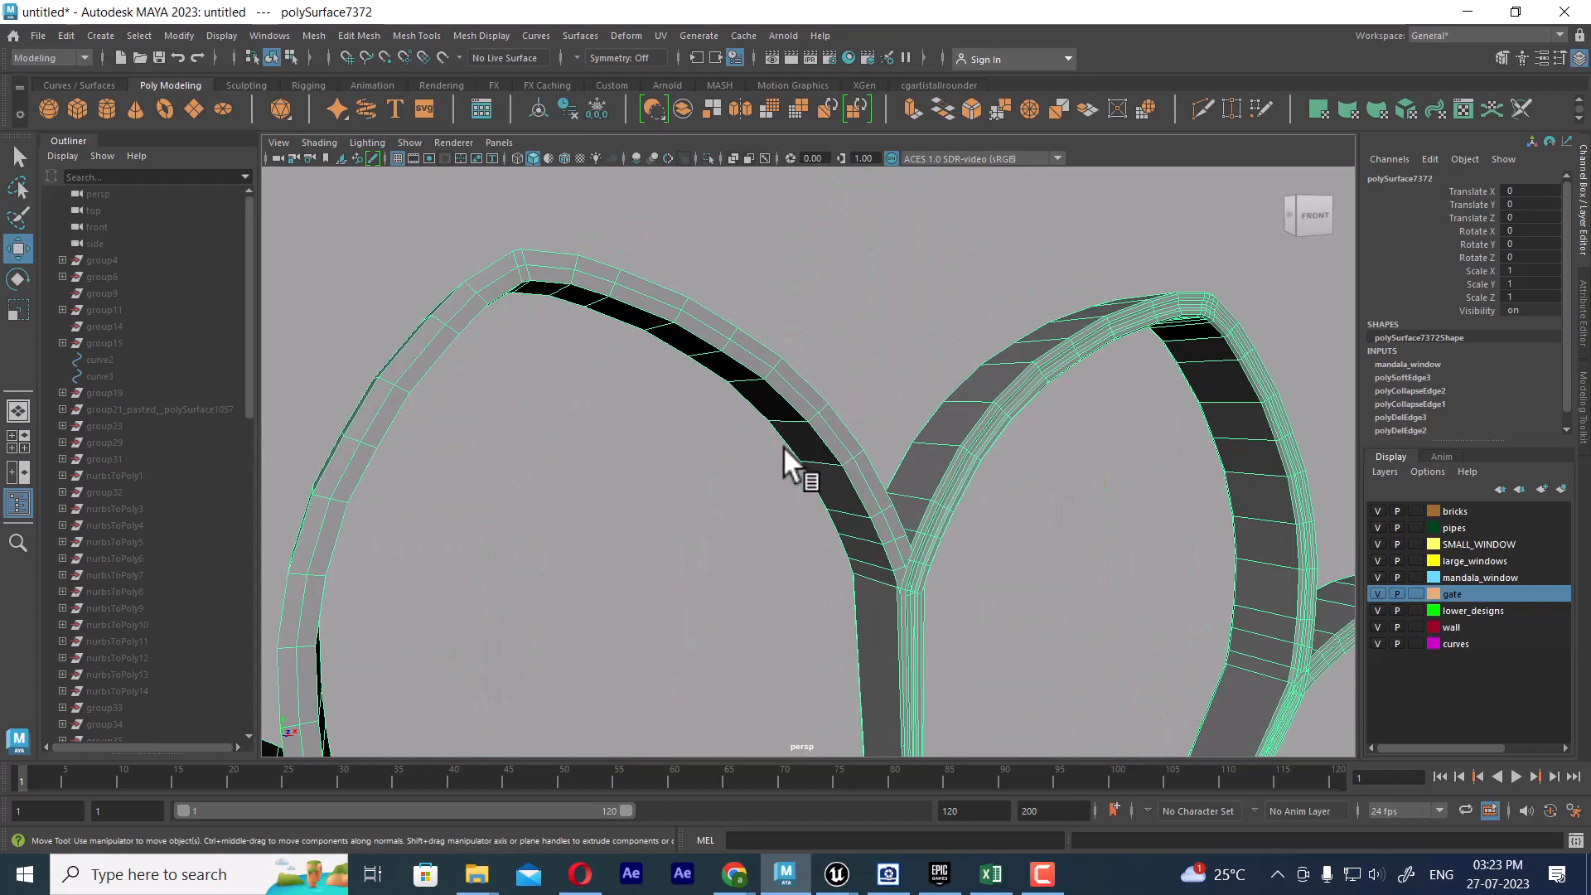
left_click_drag(783, 446, 699, 560, "alt")
middle_click_drag(699, 560, 758, 538, "alt")
scroll(758, 539, "up", 3)
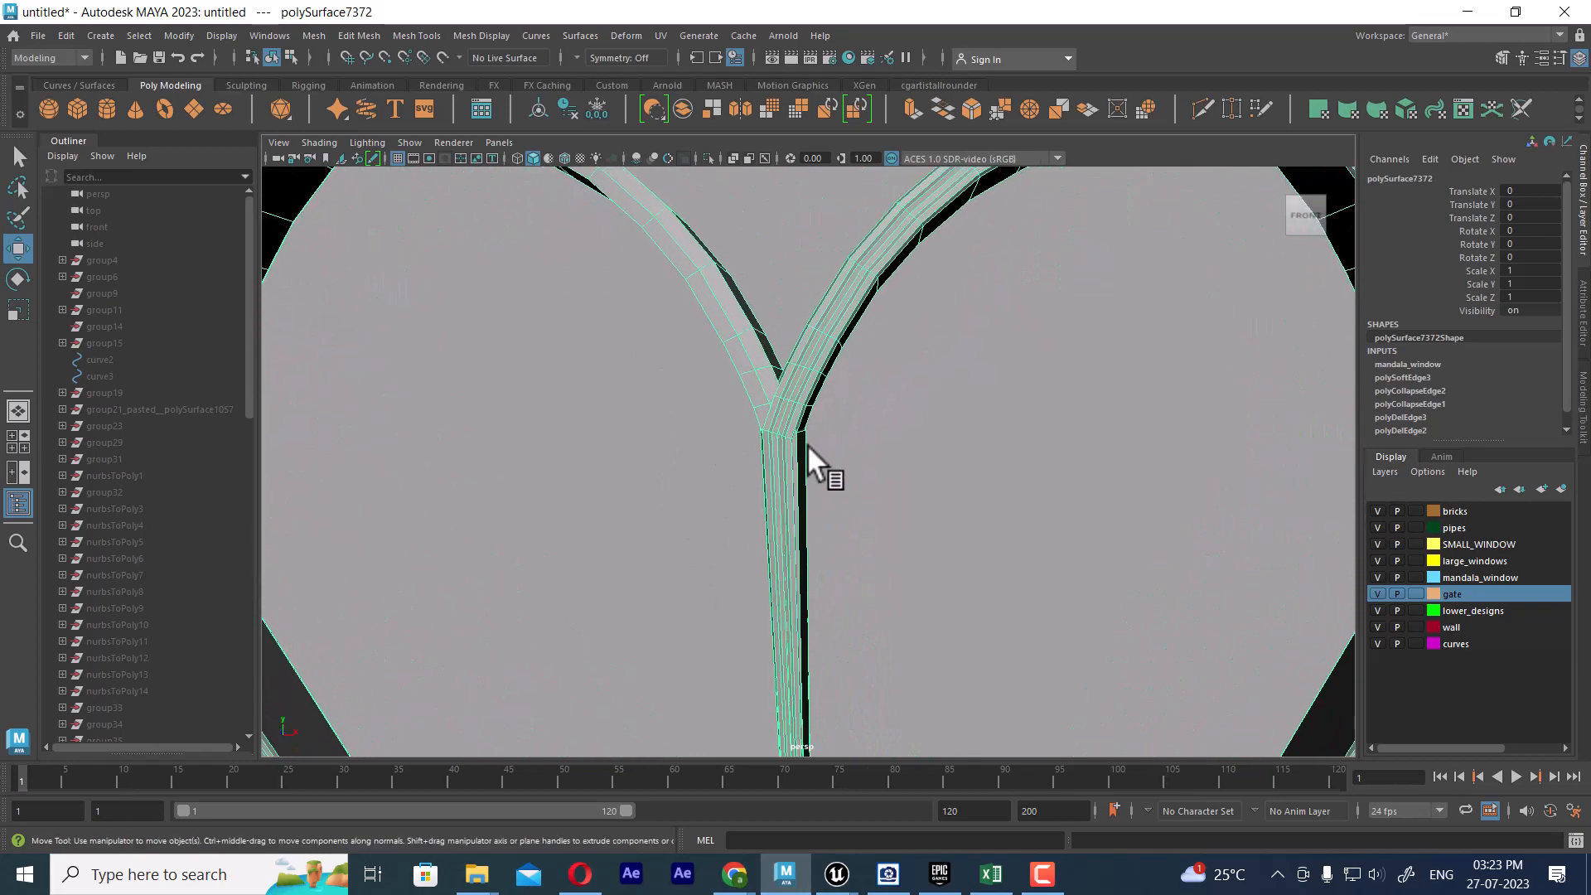
left_click_drag(776, 522, 817, 291, "alt")
scroll(763, 433, "down", 5)
right_click_drag(807, 381, 769, 718, "shift")
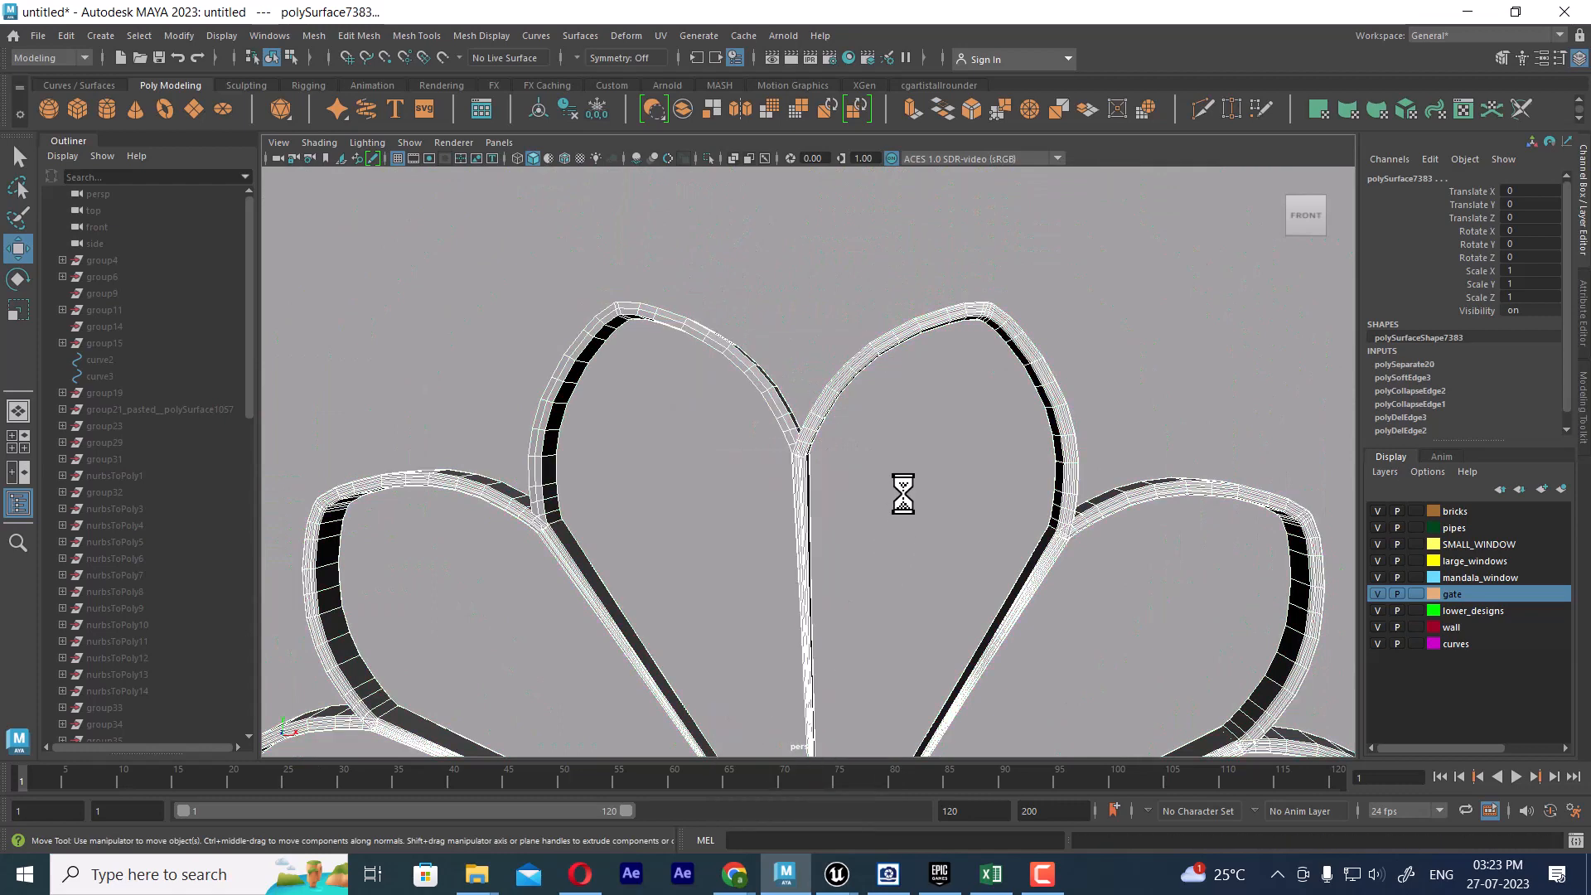
Select the simplified petal and hide all the unselected objects.
left_click(851, 380)
left_click_drag(898, 505, 831, 462, "alt")
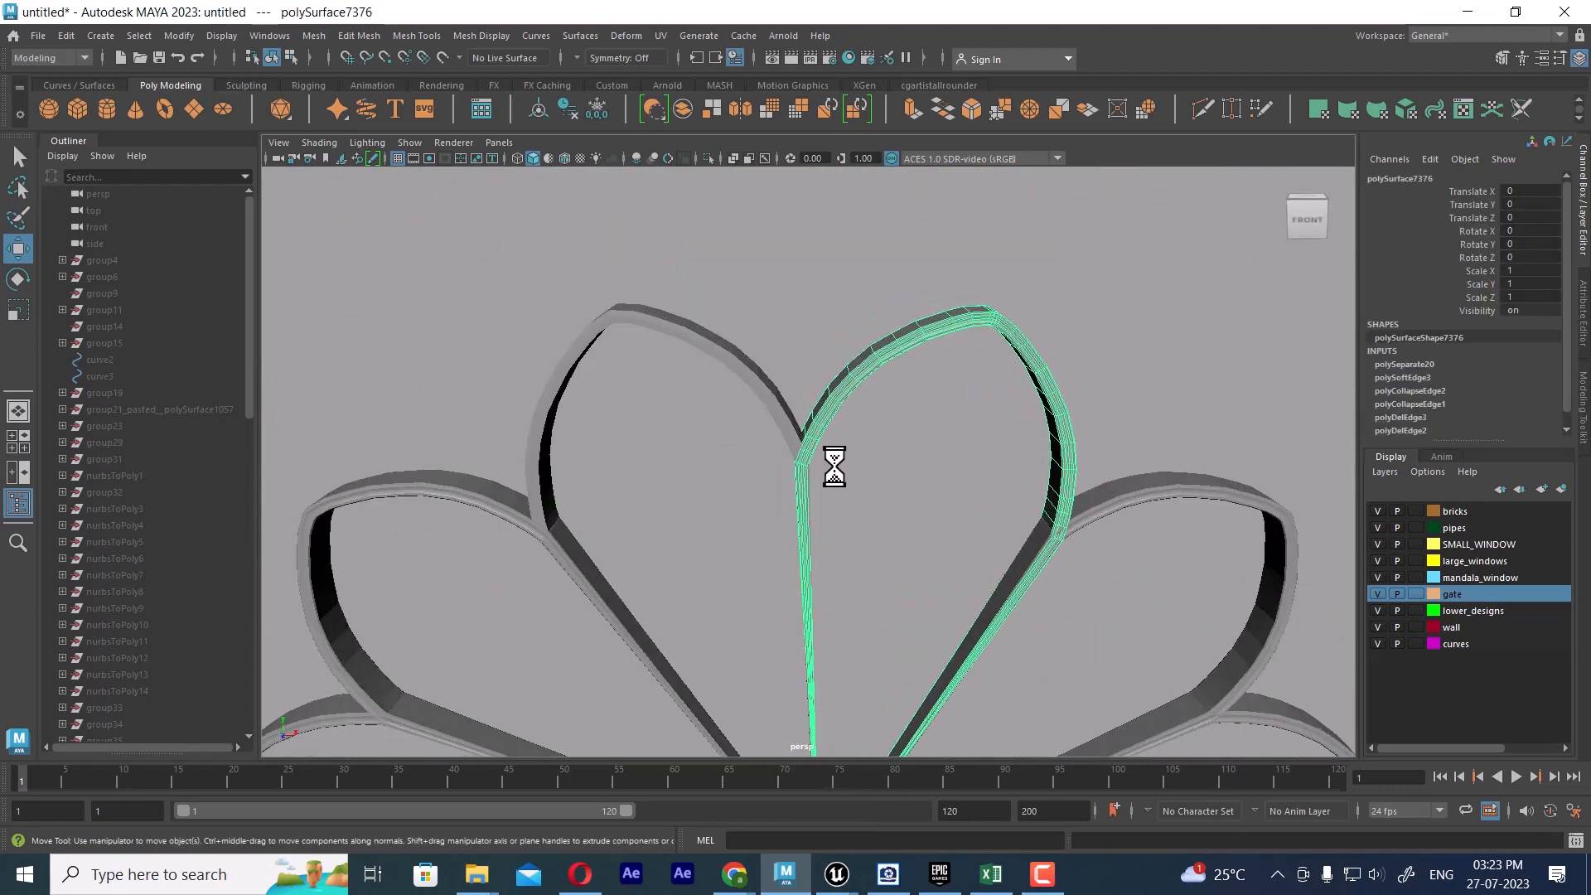
scroll(828, 450, "up", 3)
left_click(735, 360)
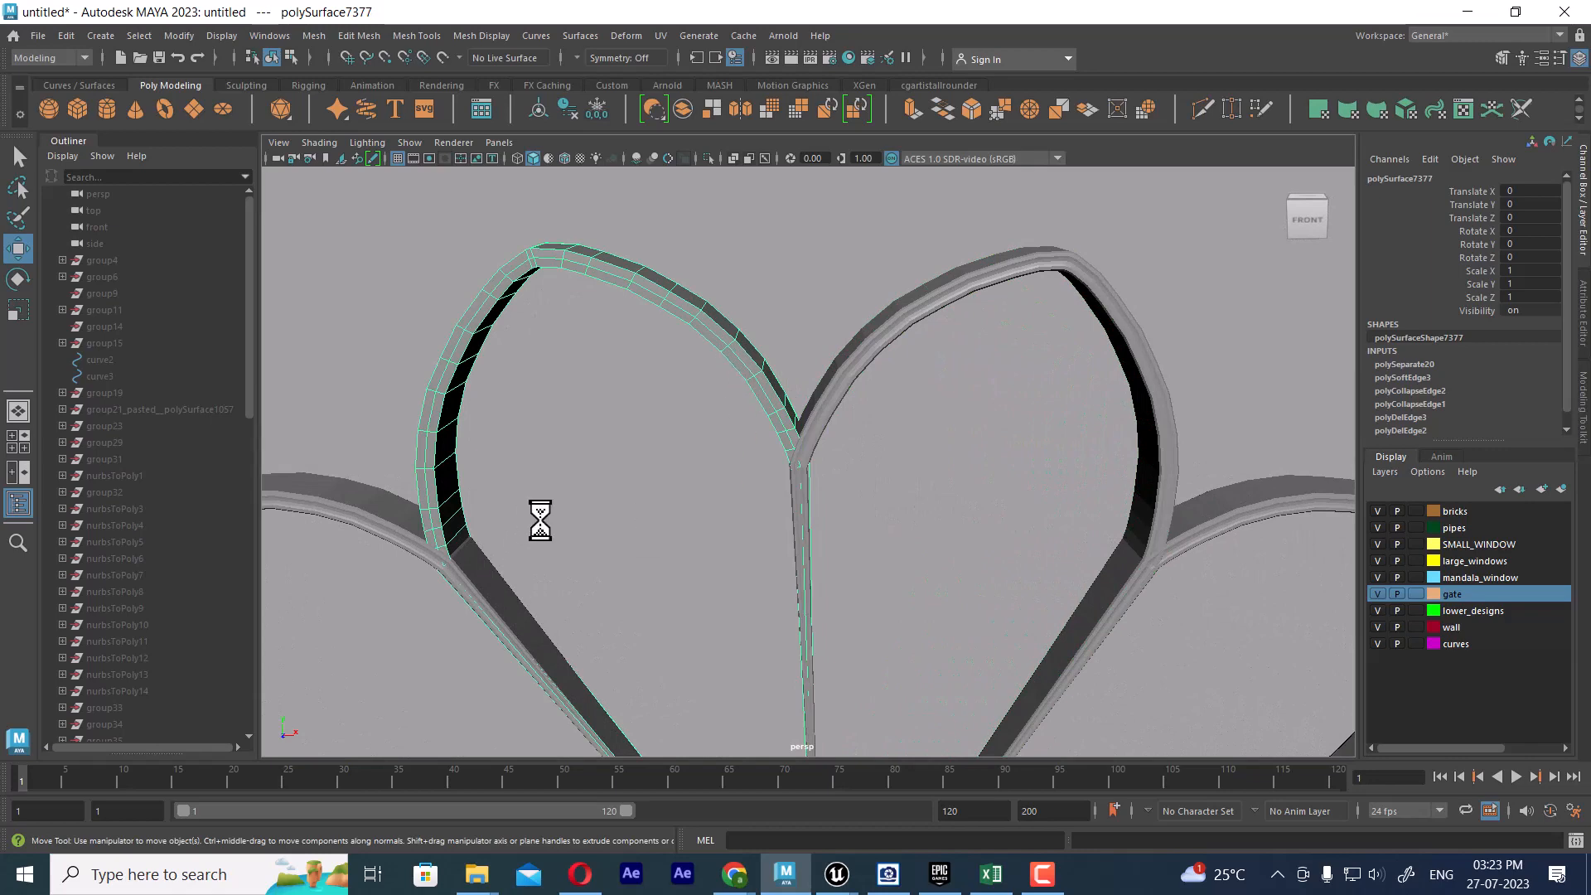
scroll(639, 444, "down", 2)
key("alt+h")
Switch the isolated petal to edge mode for editing the bend where its arch meets the straight leg.
left_click_drag(870, 554, 796, 558, "alt")
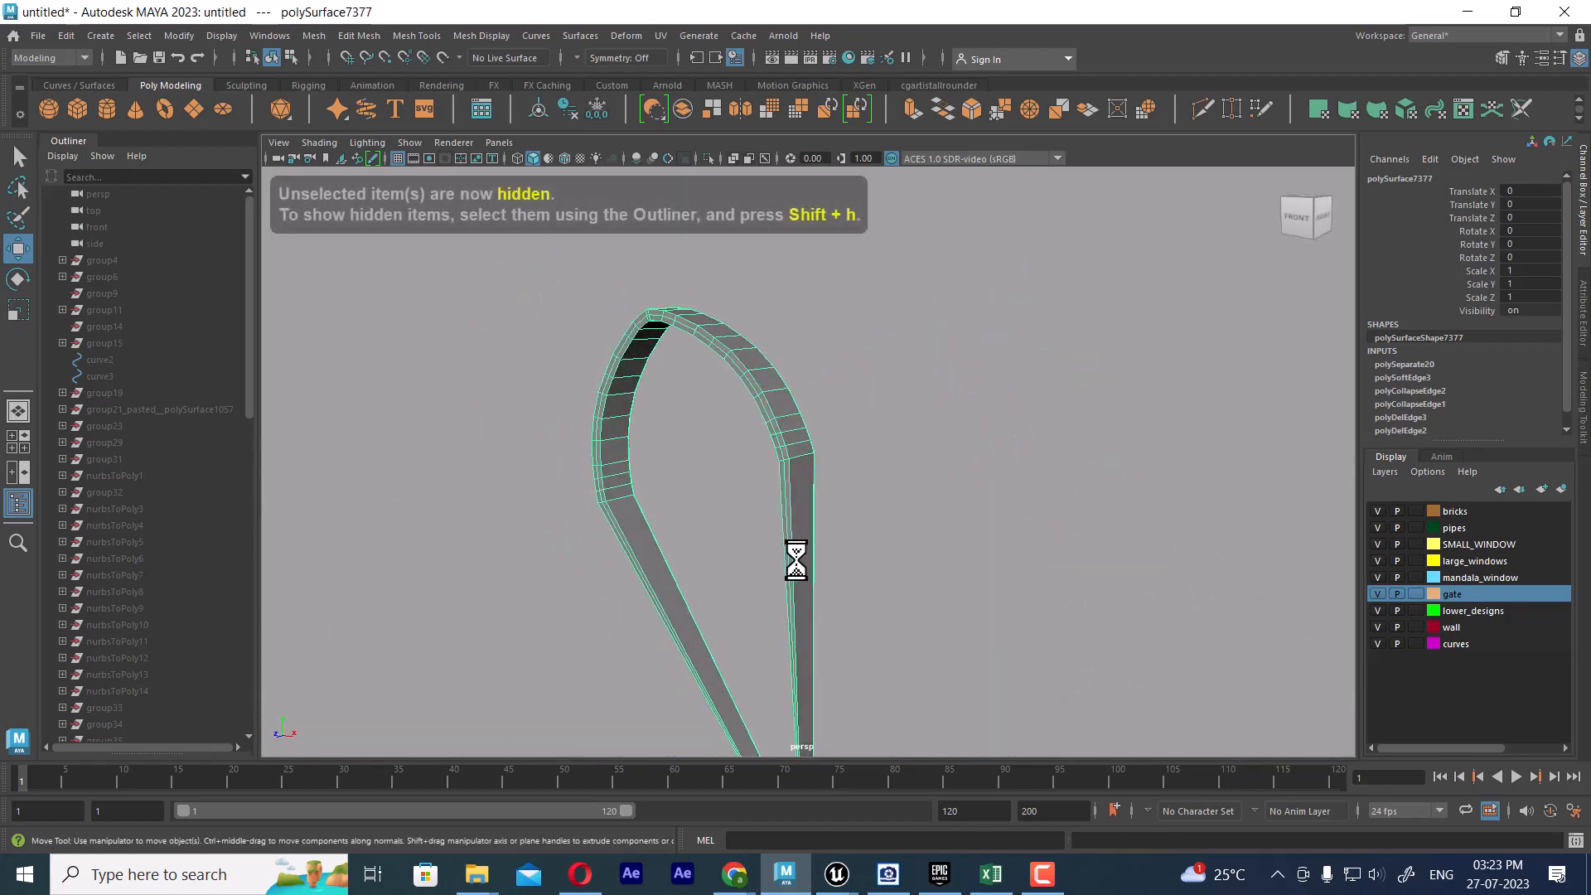
middle_click_drag(795, 558, 783, 402, "alt")
left_click_drag(849, 525, 842, 412, "alt")
scroll(842, 412, "up", 4)
middle_click_drag(842, 412, 887, 666, "alt")
scroll(834, 461, "up", 3)
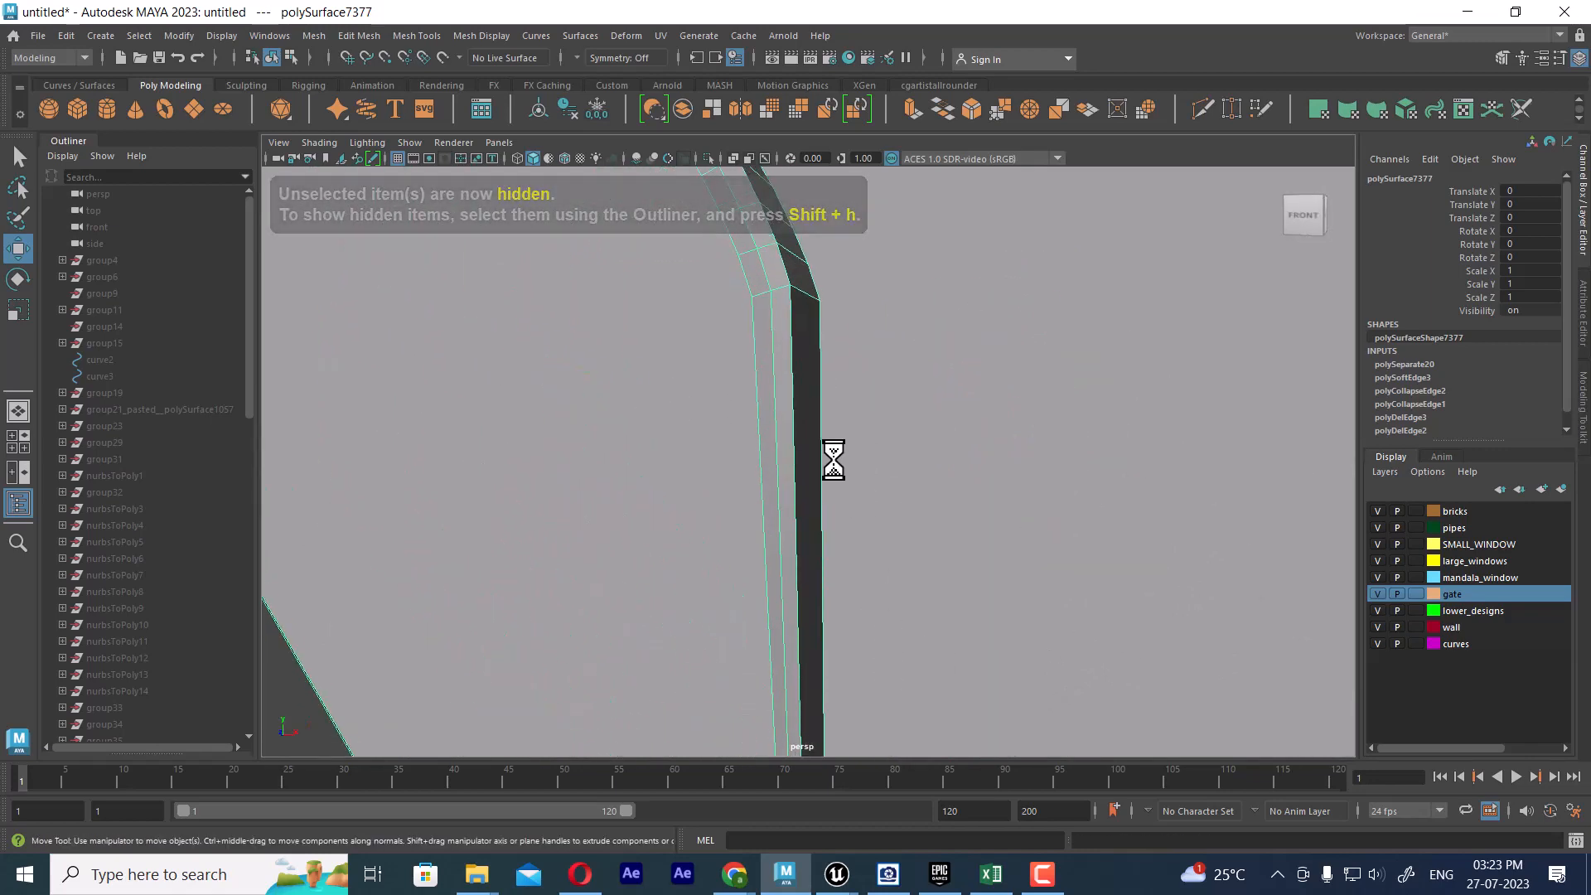
middle_click_drag(835, 462, 860, 558, "alt")
left_click_drag(847, 558, 881, 418, "alt")
right_click_drag(877, 420, 881, 340)
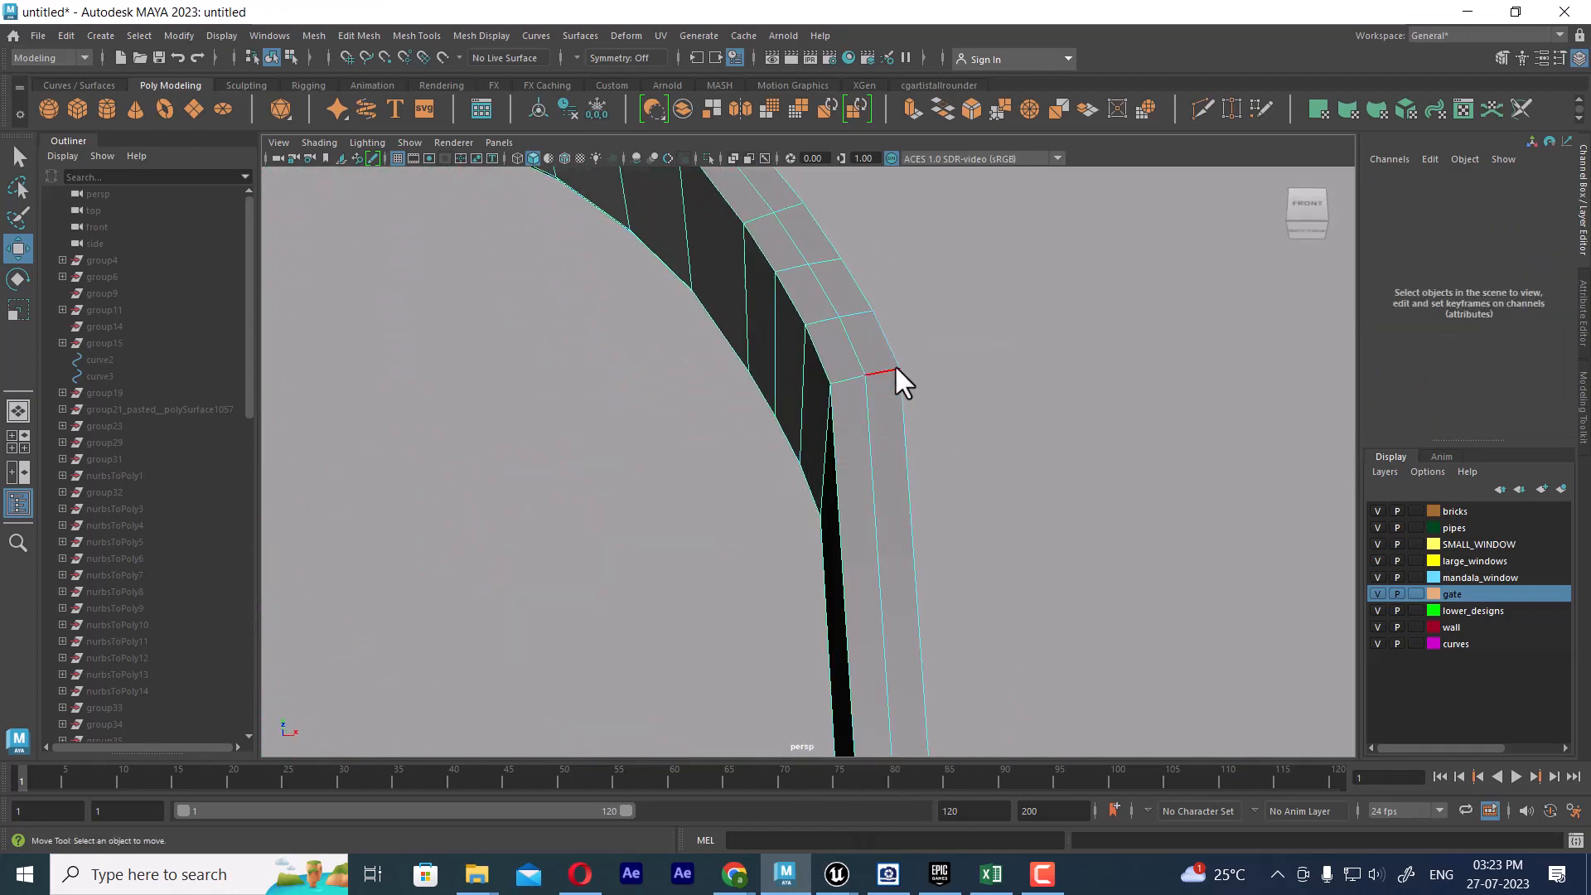
Try to merge the cross edges at the bend above the straight leg to their center.
left_click(881, 368)
right_click_drag(871, 421, 877, 213, "shift")
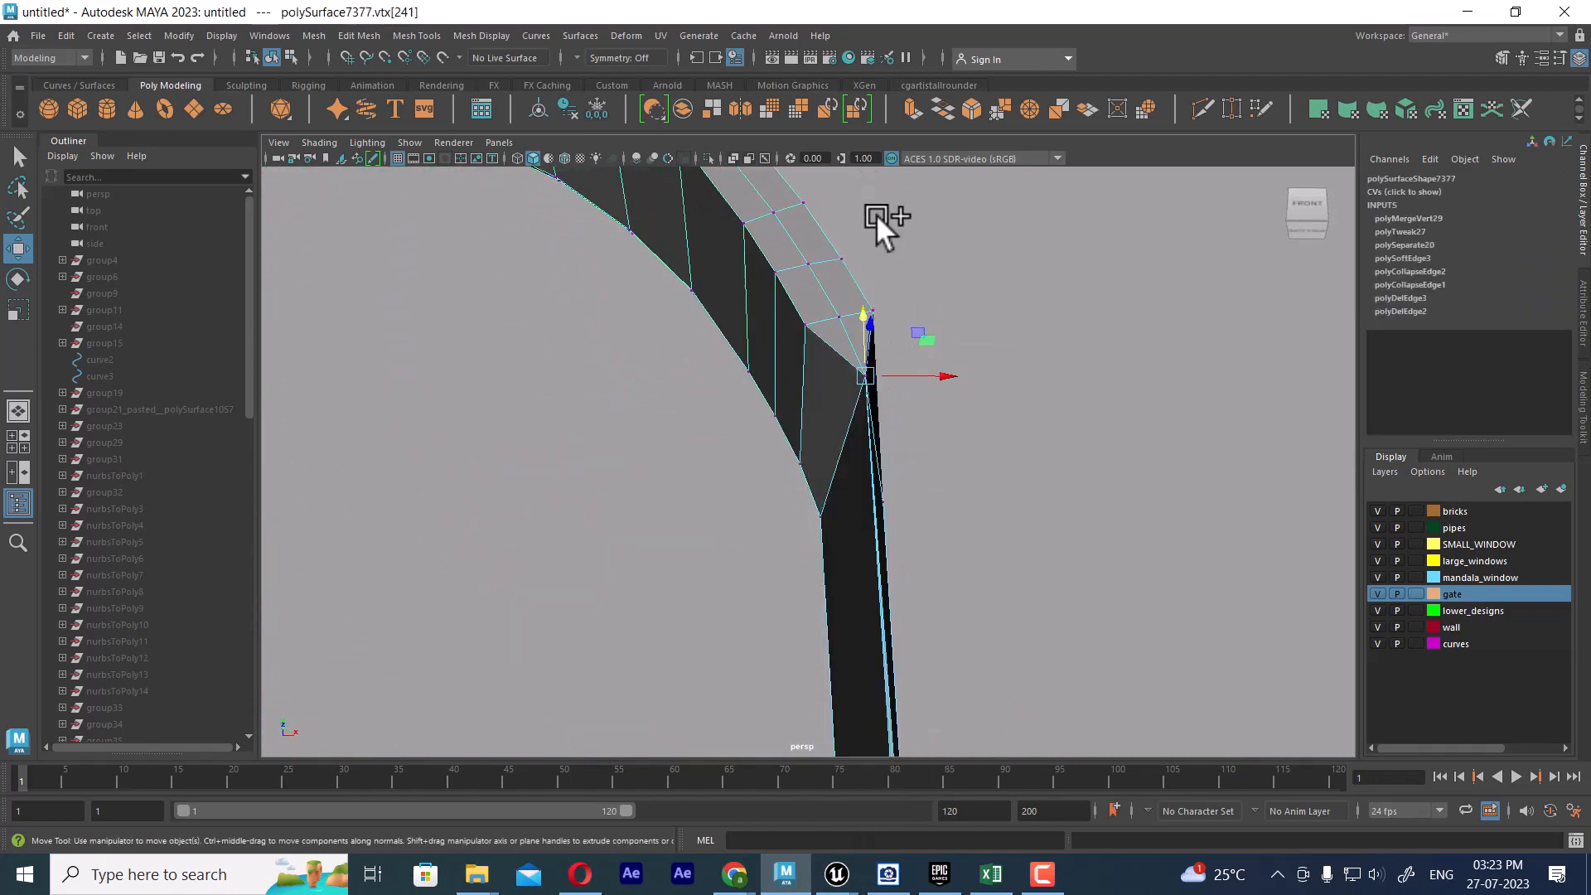
key("ctrl+z")
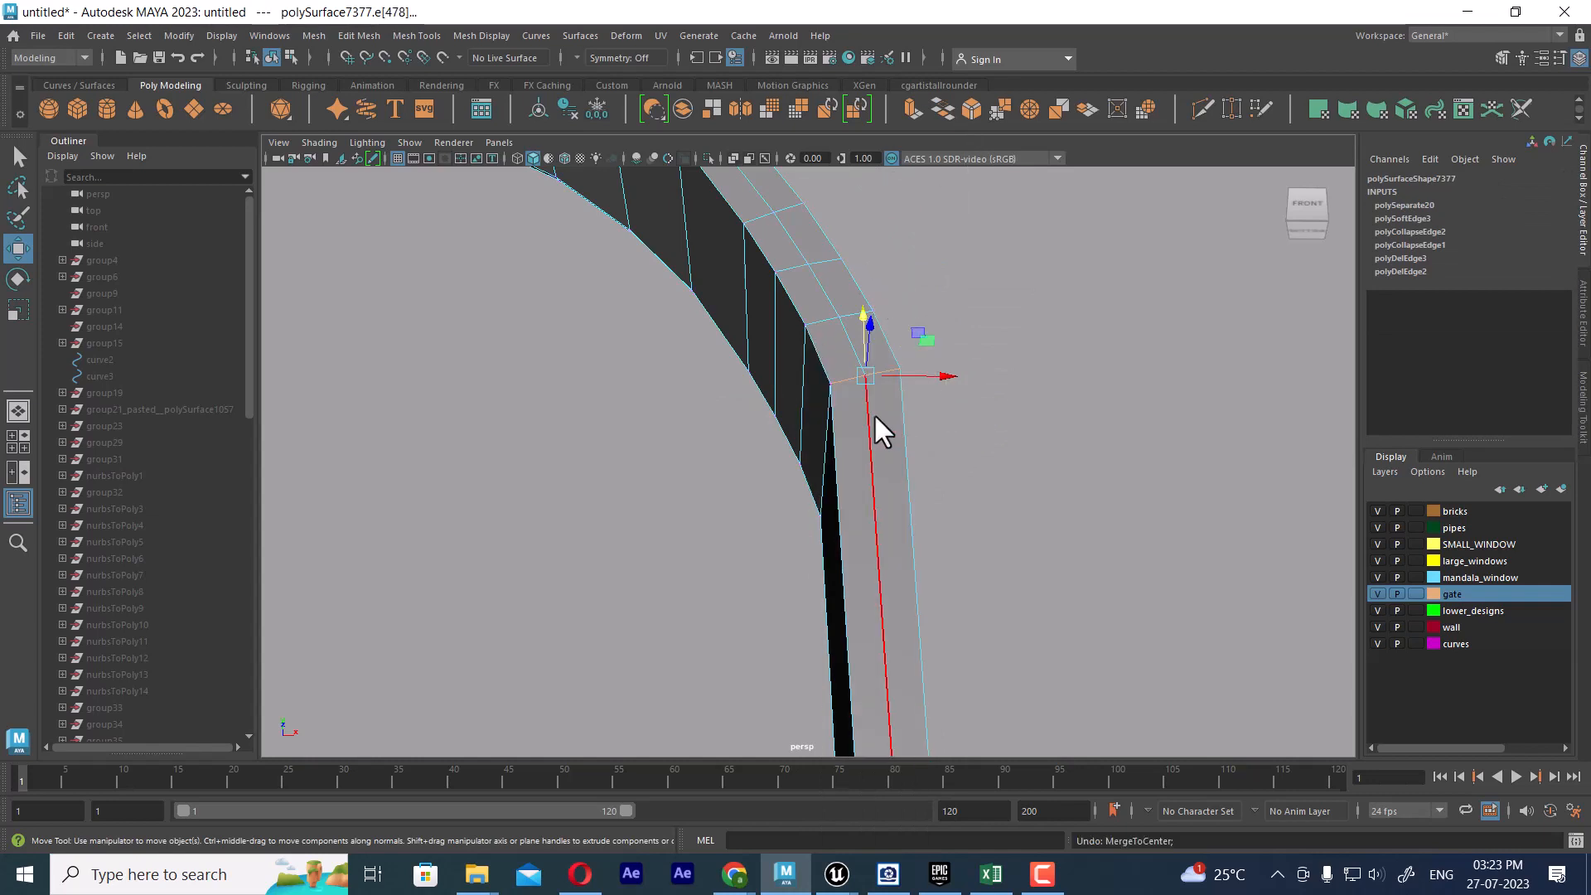
Delete the middle lengthwise edge on the front face of both straight legs of the petal.
left_click(874, 415)
right_click_drag(980, 334, 837, 406, "shift")
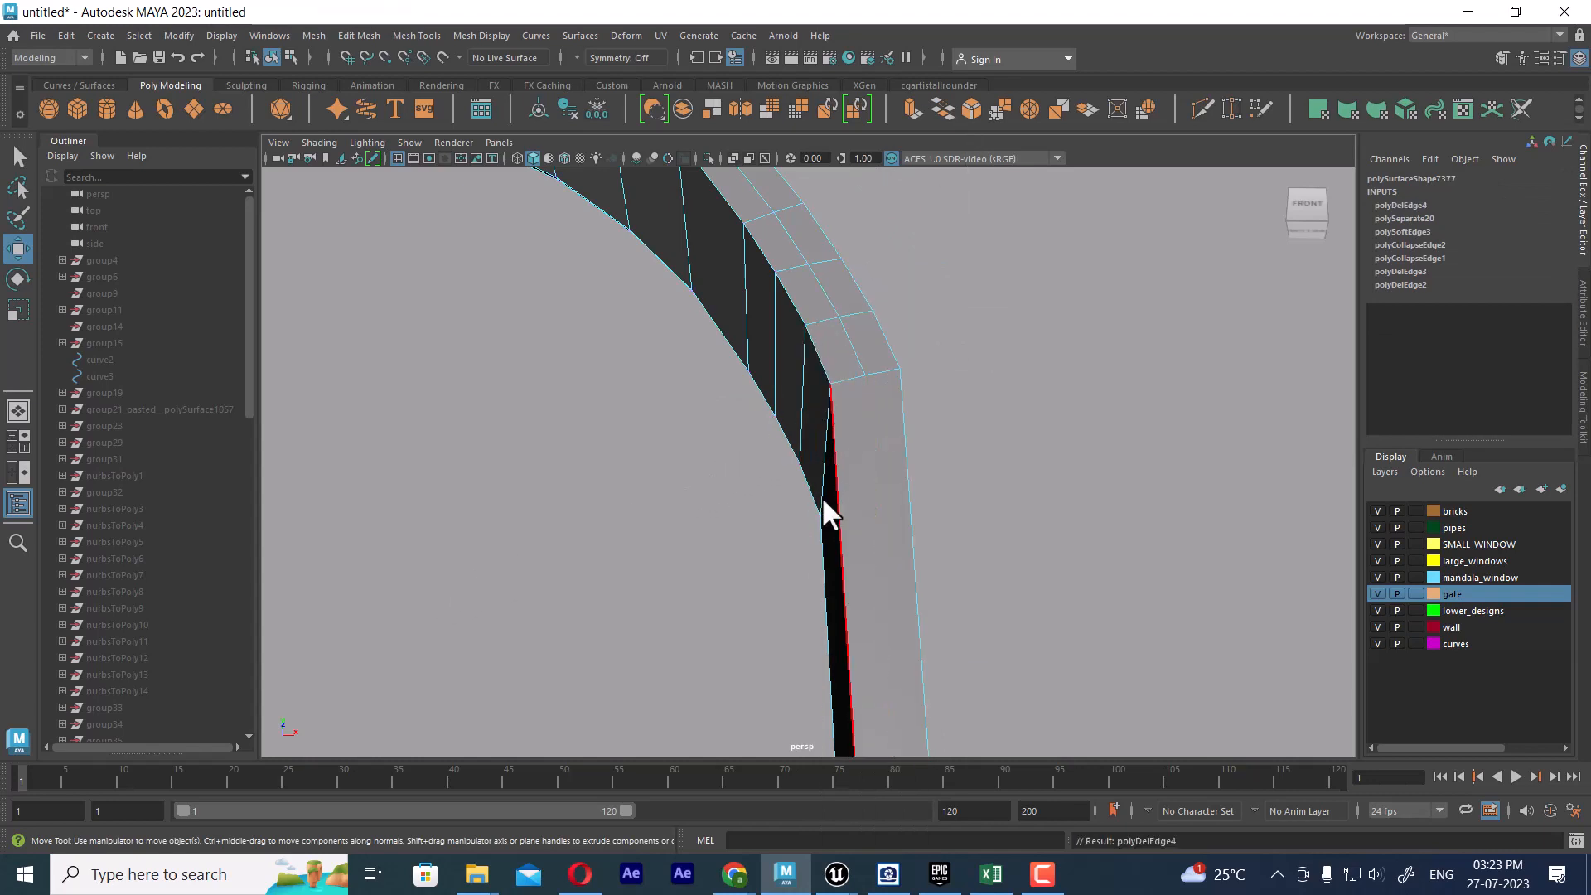
scroll(808, 437, "down", 6)
scroll(808, 437, "down", 6)
left_click_drag(813, 546, 625, 529, "alt")
scroll(621, 514, "up", 5)
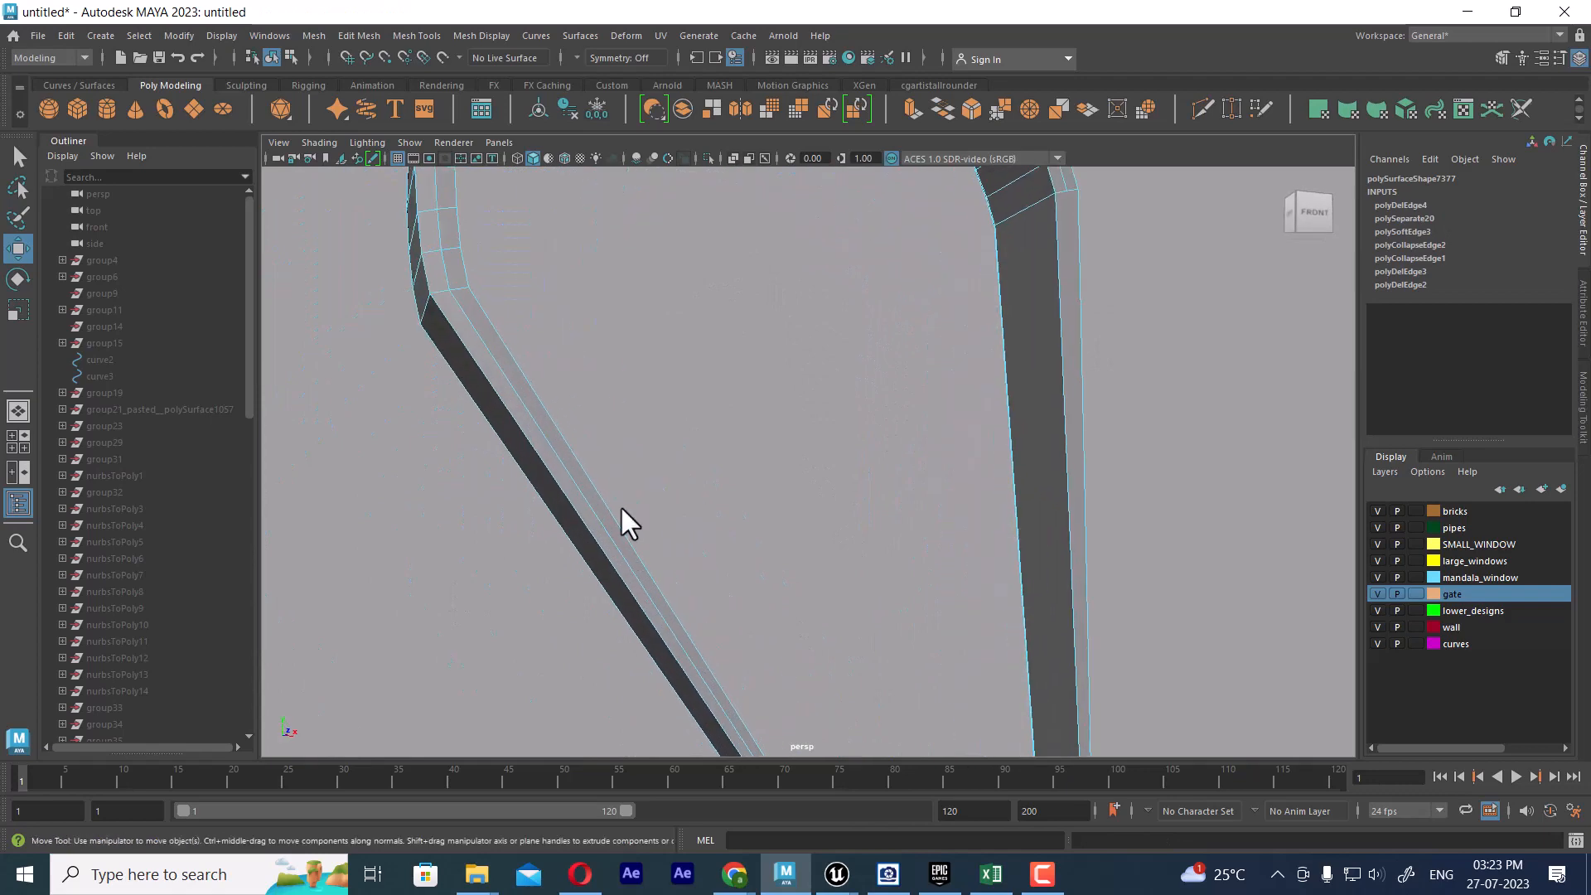
left_click(522, 391)
right_click_drag(597, 323, 266, 462, "shift")
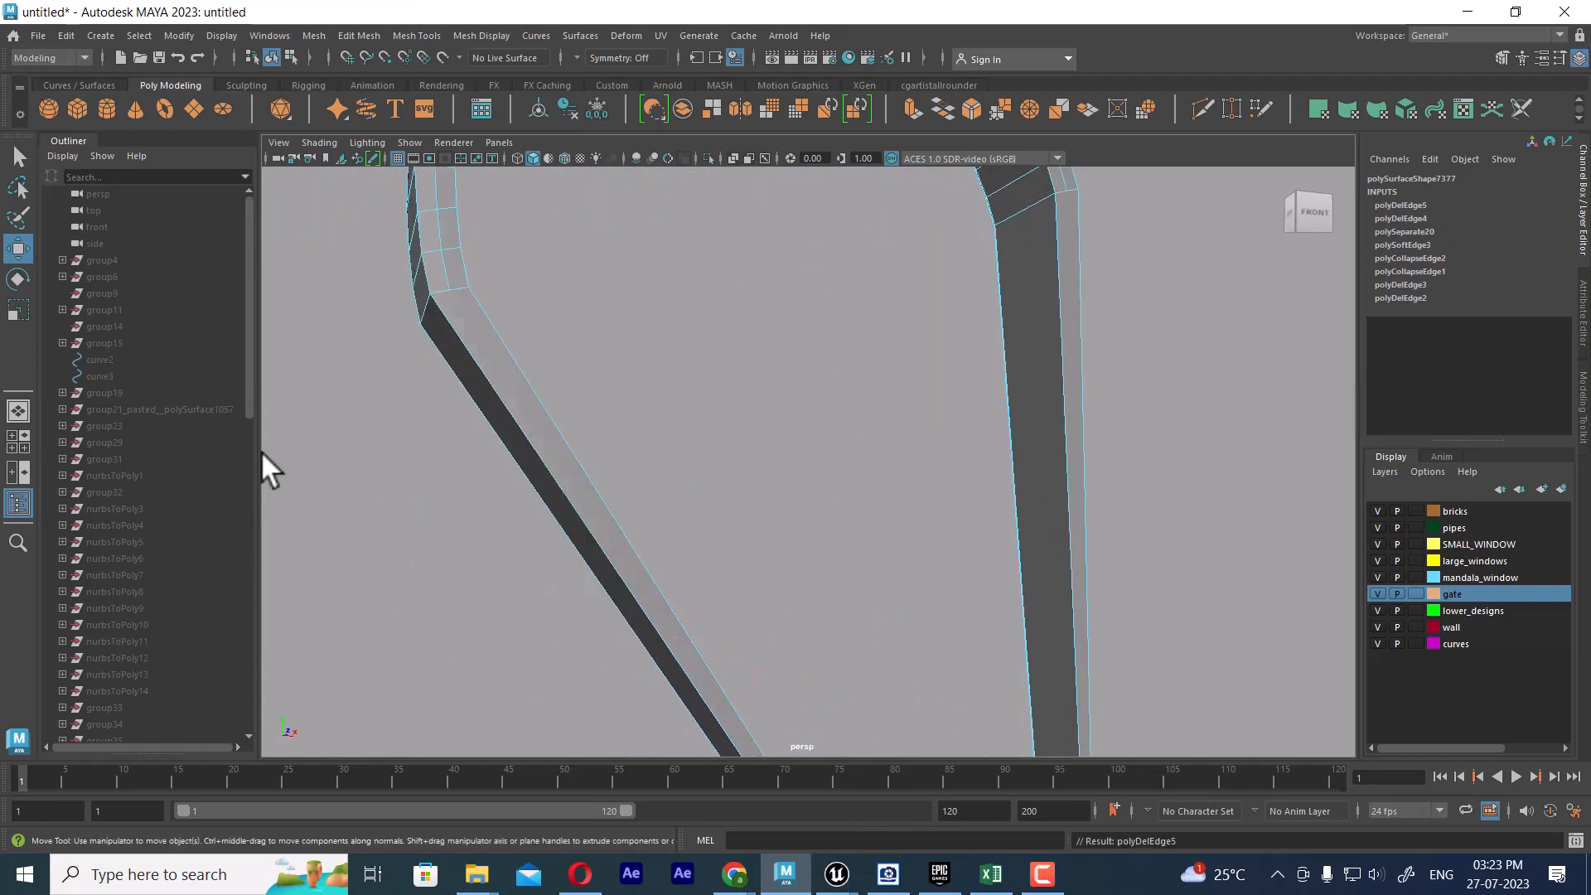
Snap the leftover middle vertices at both leg bends onto the adjacent corner vertices.
left_click_drag(266, 461, 499, 555, "alt")
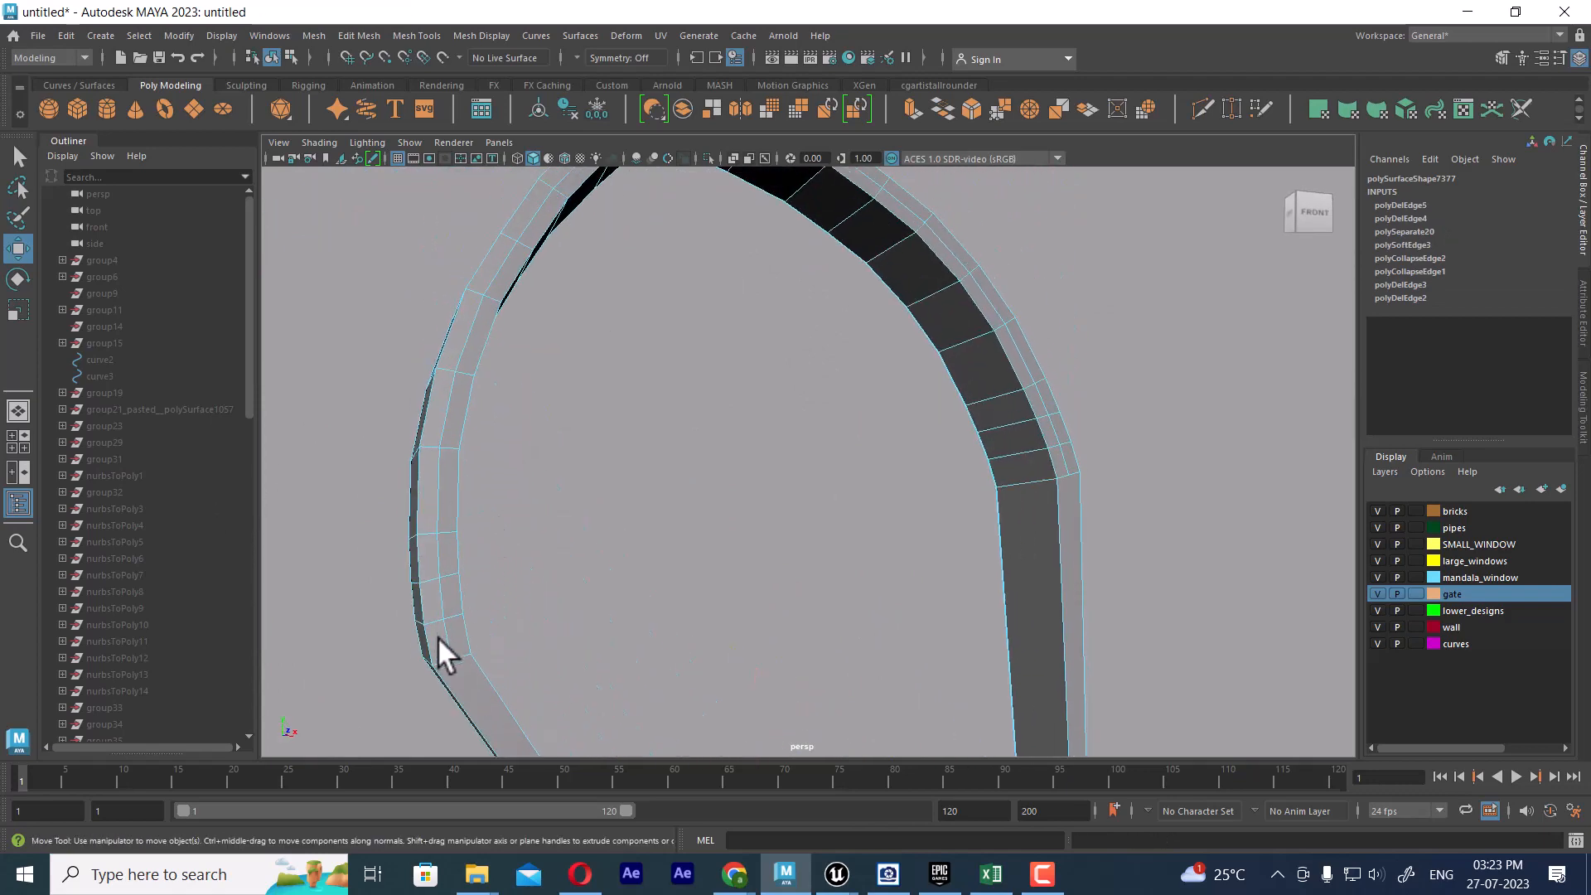
left_click_drag(437, 636, 464, 575, "alt")
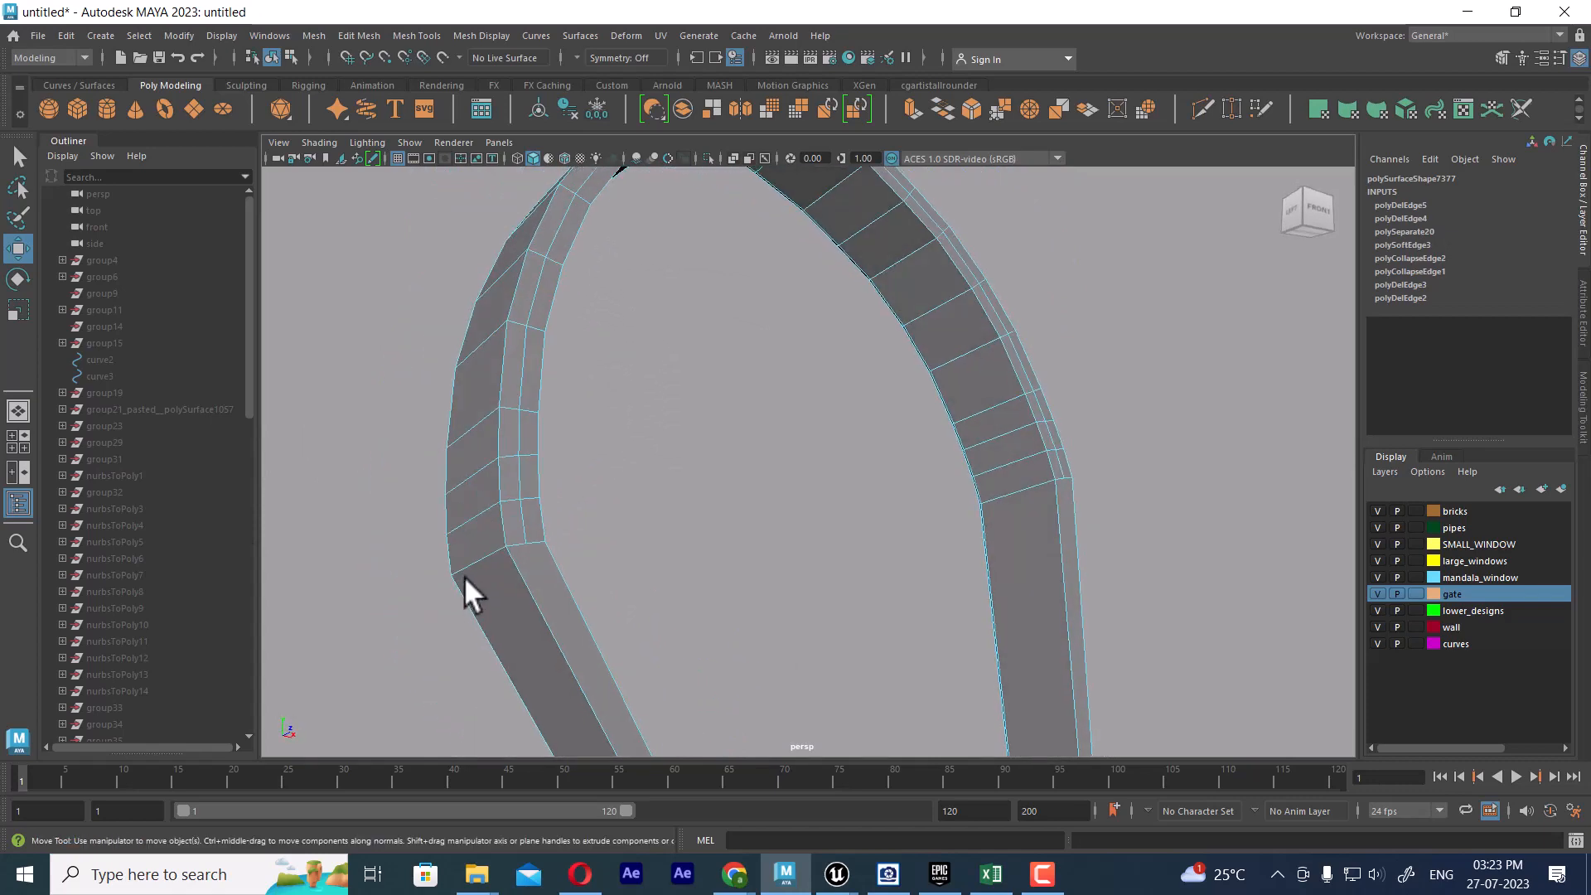
scroll(466, 573, "up", 2)
right_click_drag(469, 496, 394, 491)
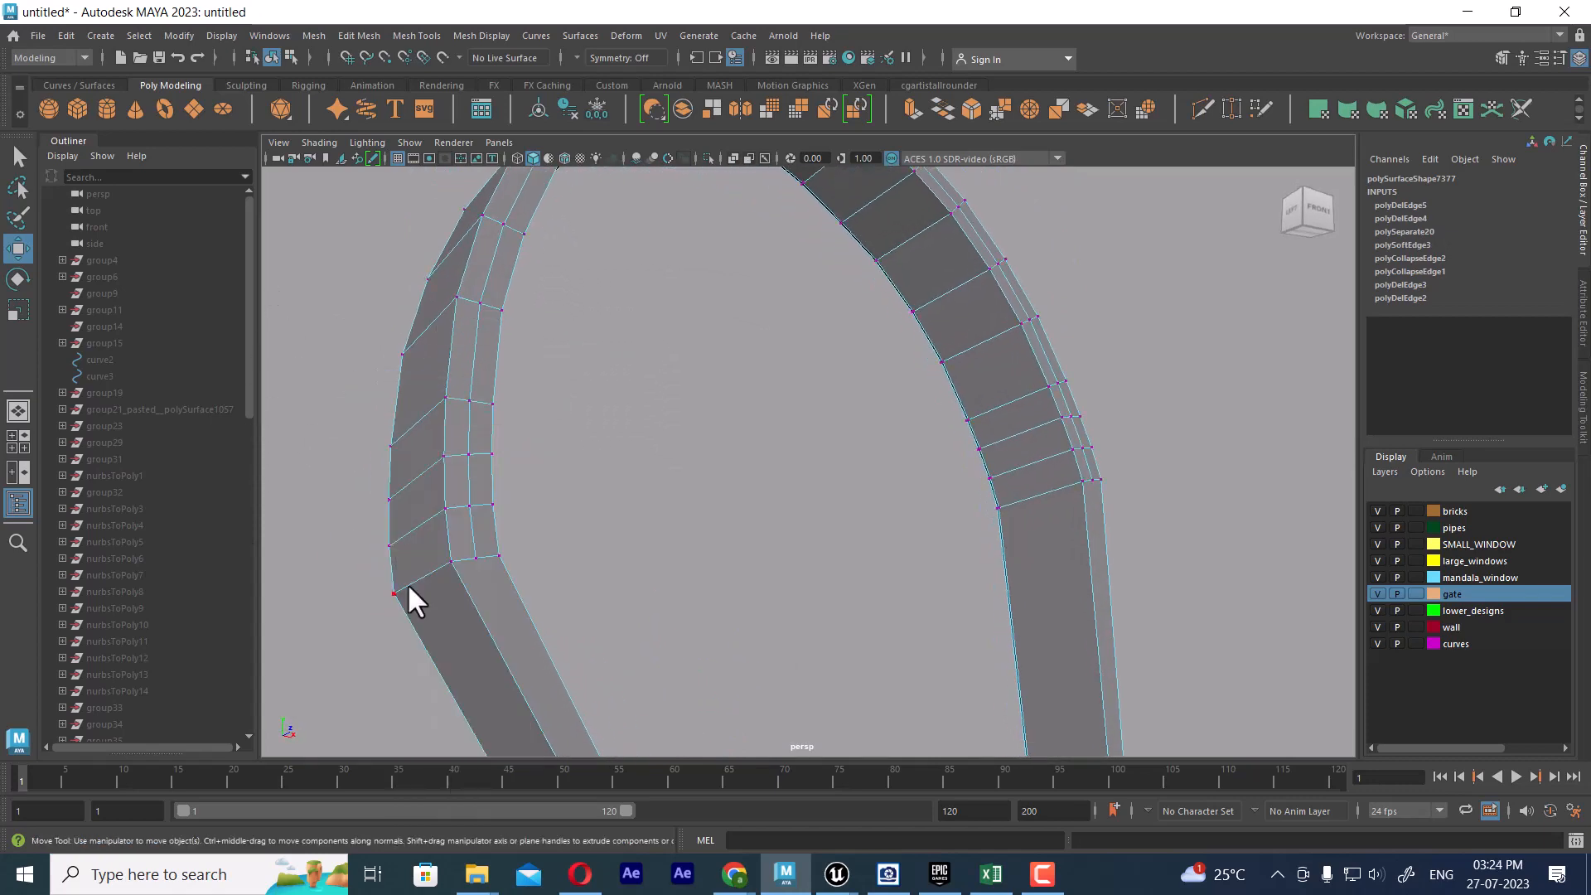
left_click(480, 566)
key("v")
left_click_drag(479, 552, 572, 563)
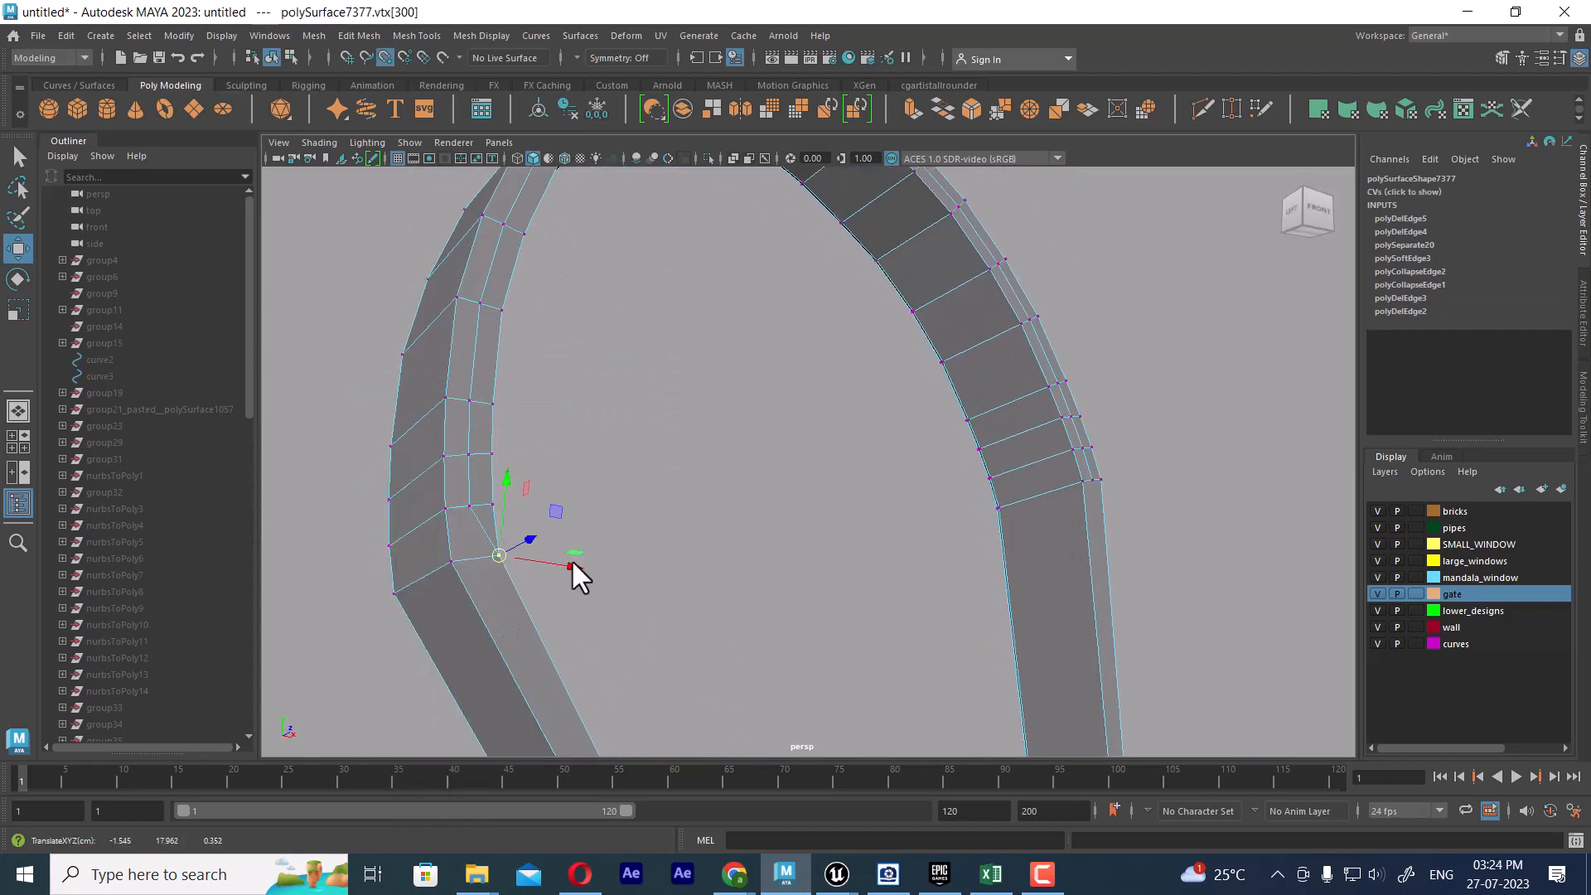
left_click(1083, 481)
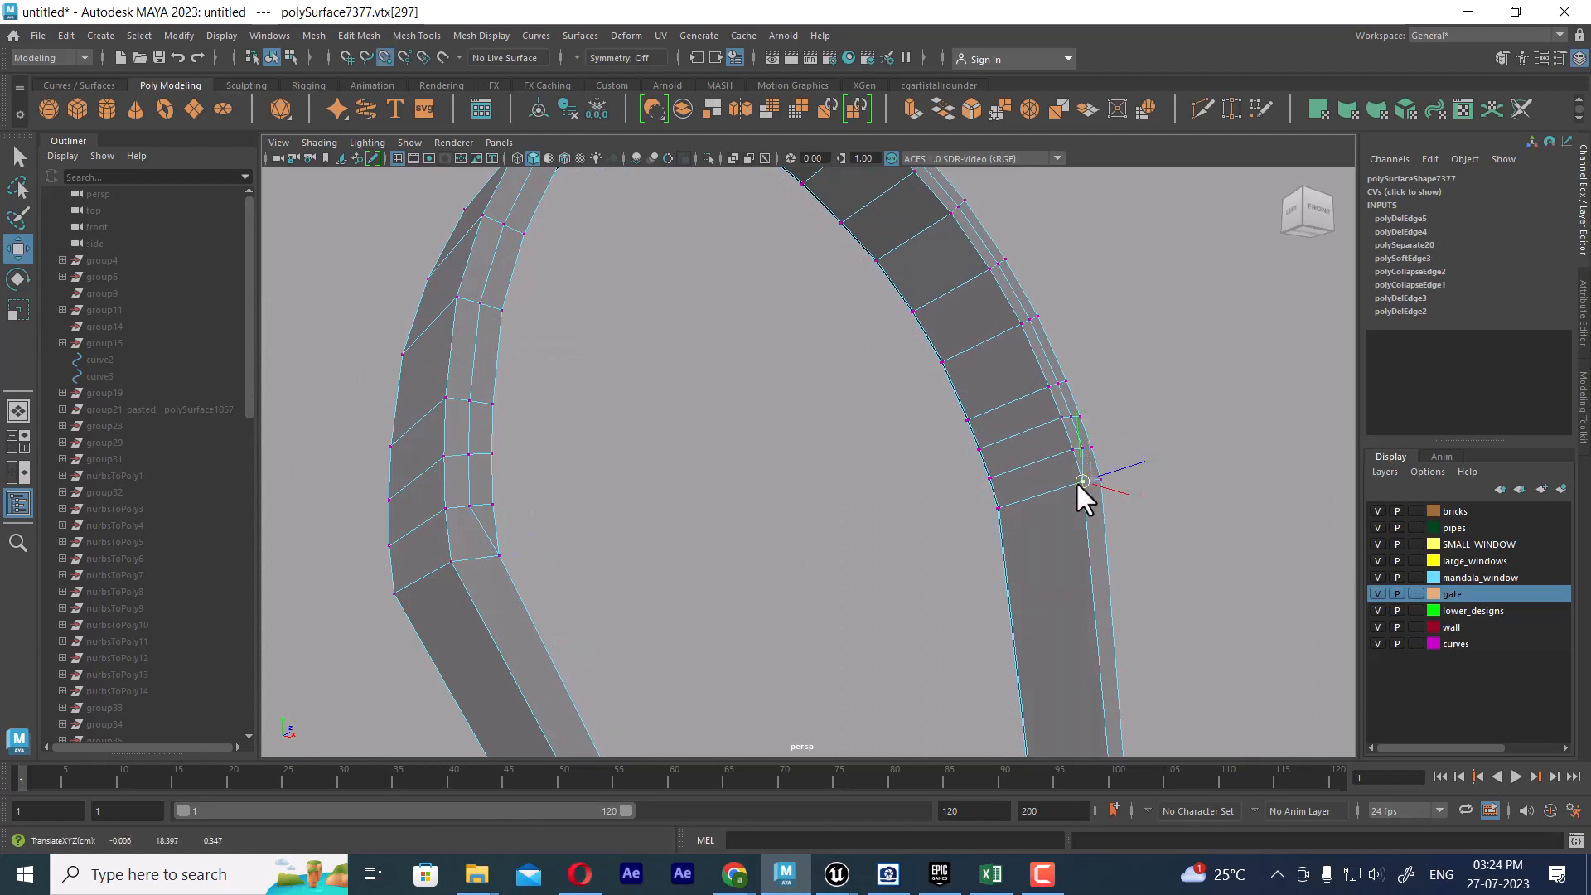
Merge the overlapping vertices at both leg bends with a 0.01 distance threshold and return to object mode.
left_click_drag(1201, 472, 377, 602)
right_click_drag(727, 531, 819, 264)
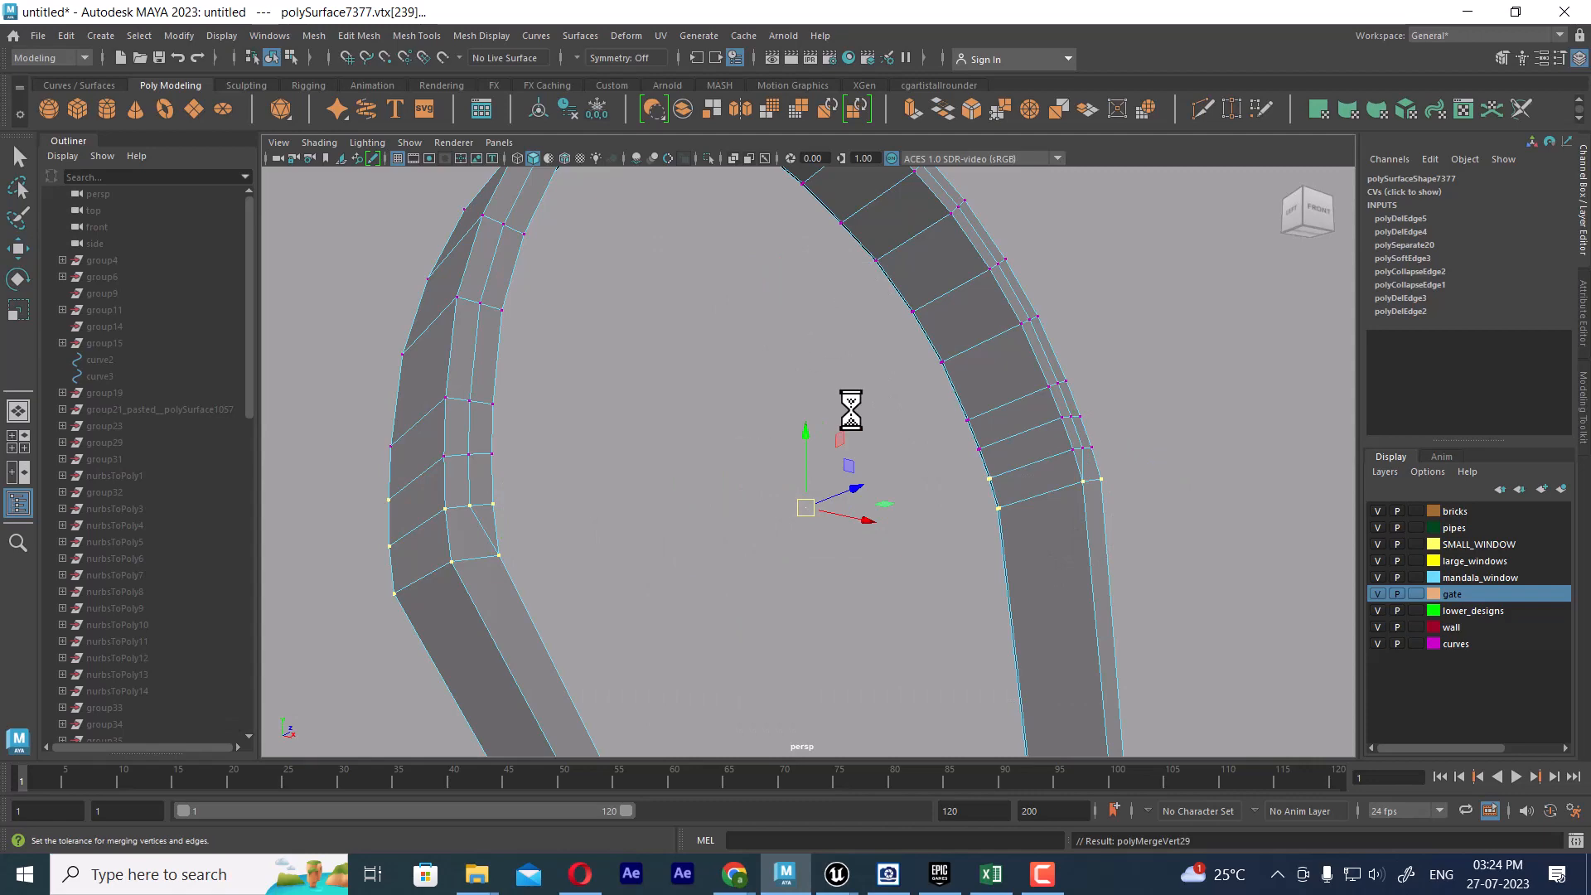
scroll(813, 507, "down", 4)
left_click_drag(827, 525, 842, 558, "alt")
key("F8")
Try deleting one cross edge loop on the upper curve of the petal's arch.
left_click_drag(1012, 256, 881, 514, "alt")
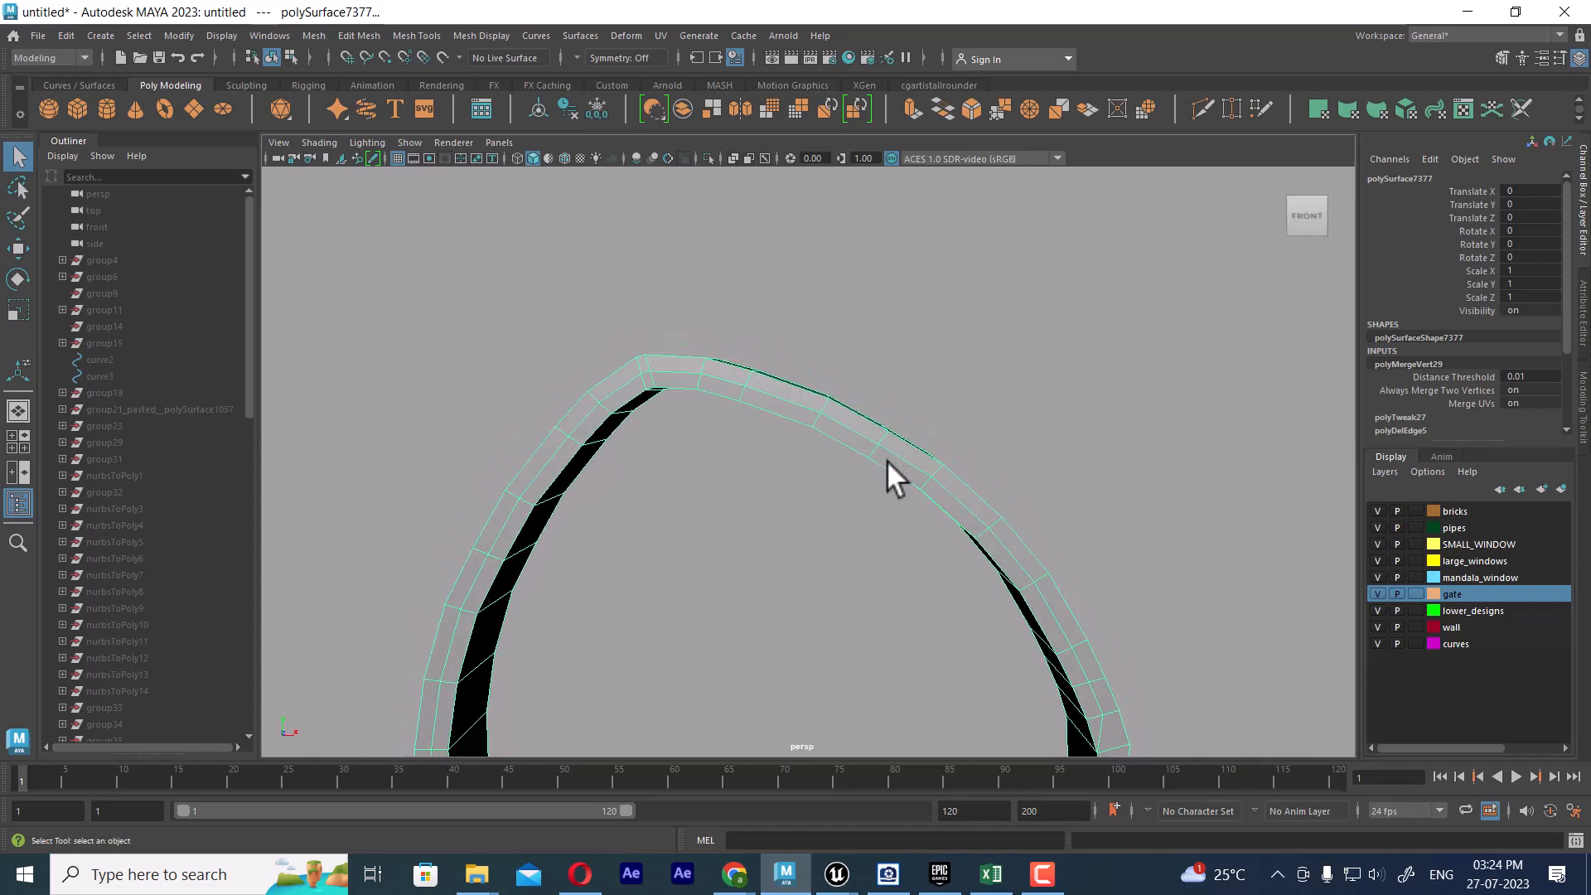
key("F10")
left_click_drag(927, 454, 834, 435, "alt")
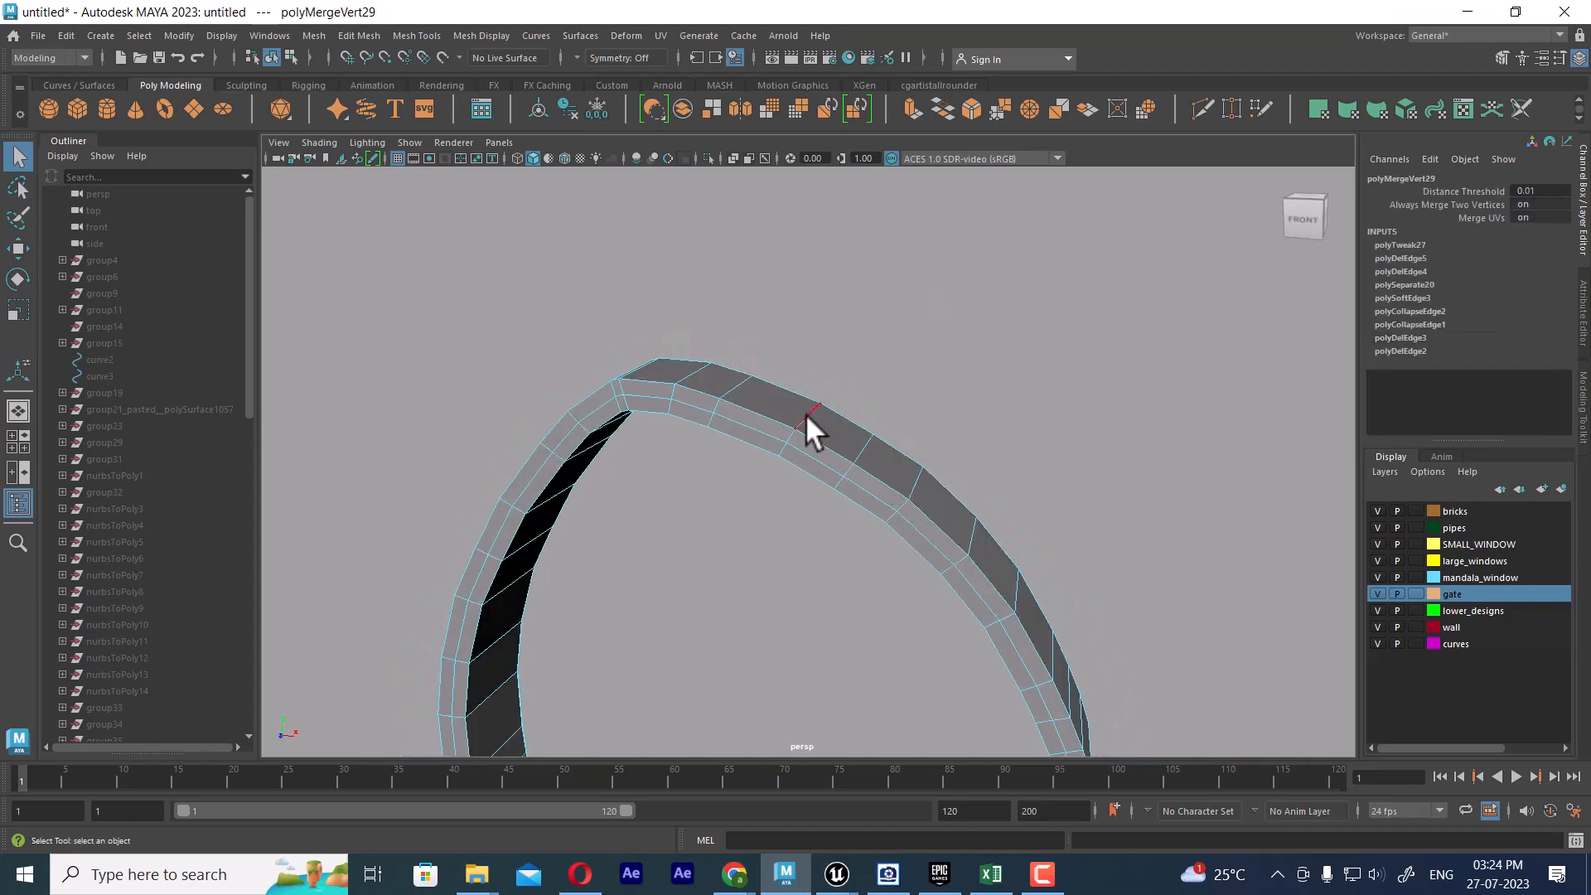
left_click(807, 415)
key("Delete")
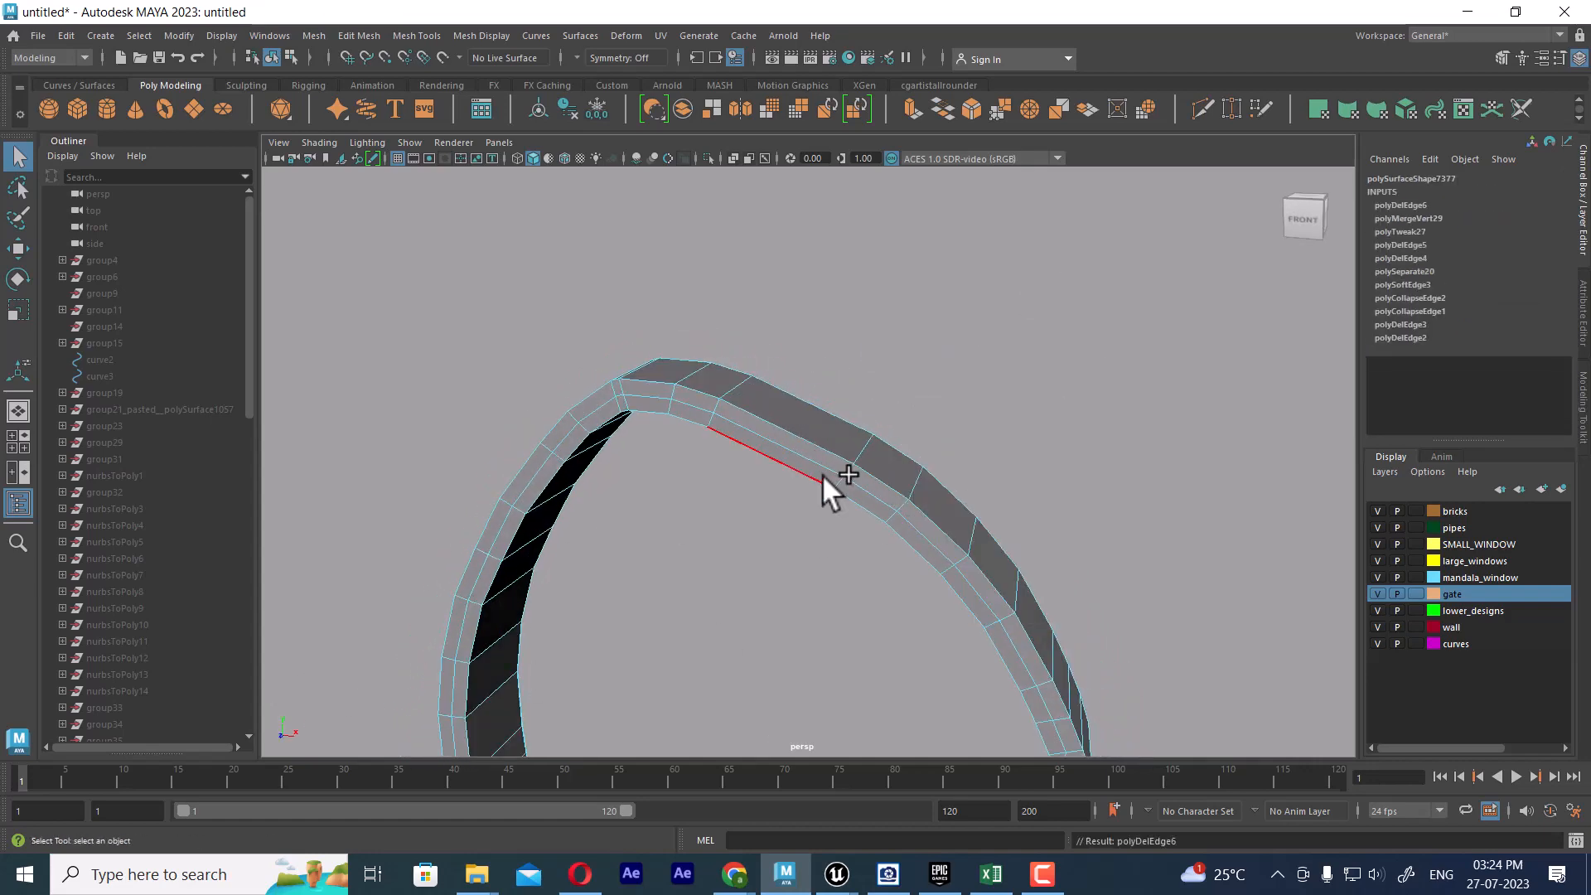
key("ctrl+z")
Deselect the simplified petal and show the last hidden petals again.
left_click_drag(943, 558, 926, 370, "alt")
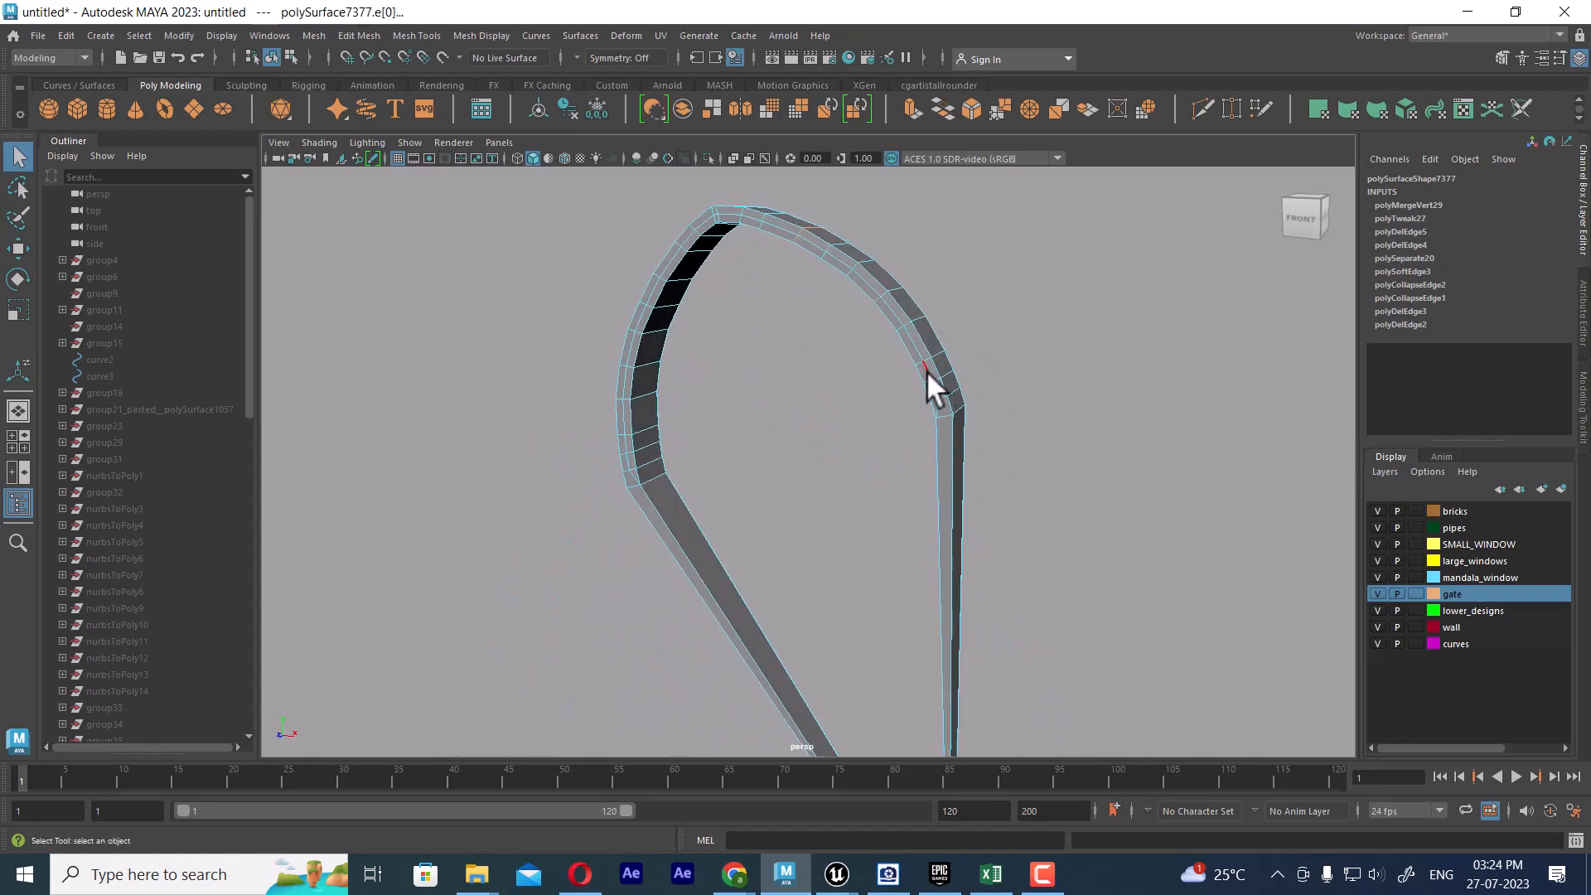
left_click(1037, 425)
key("ctrl+shift+h")
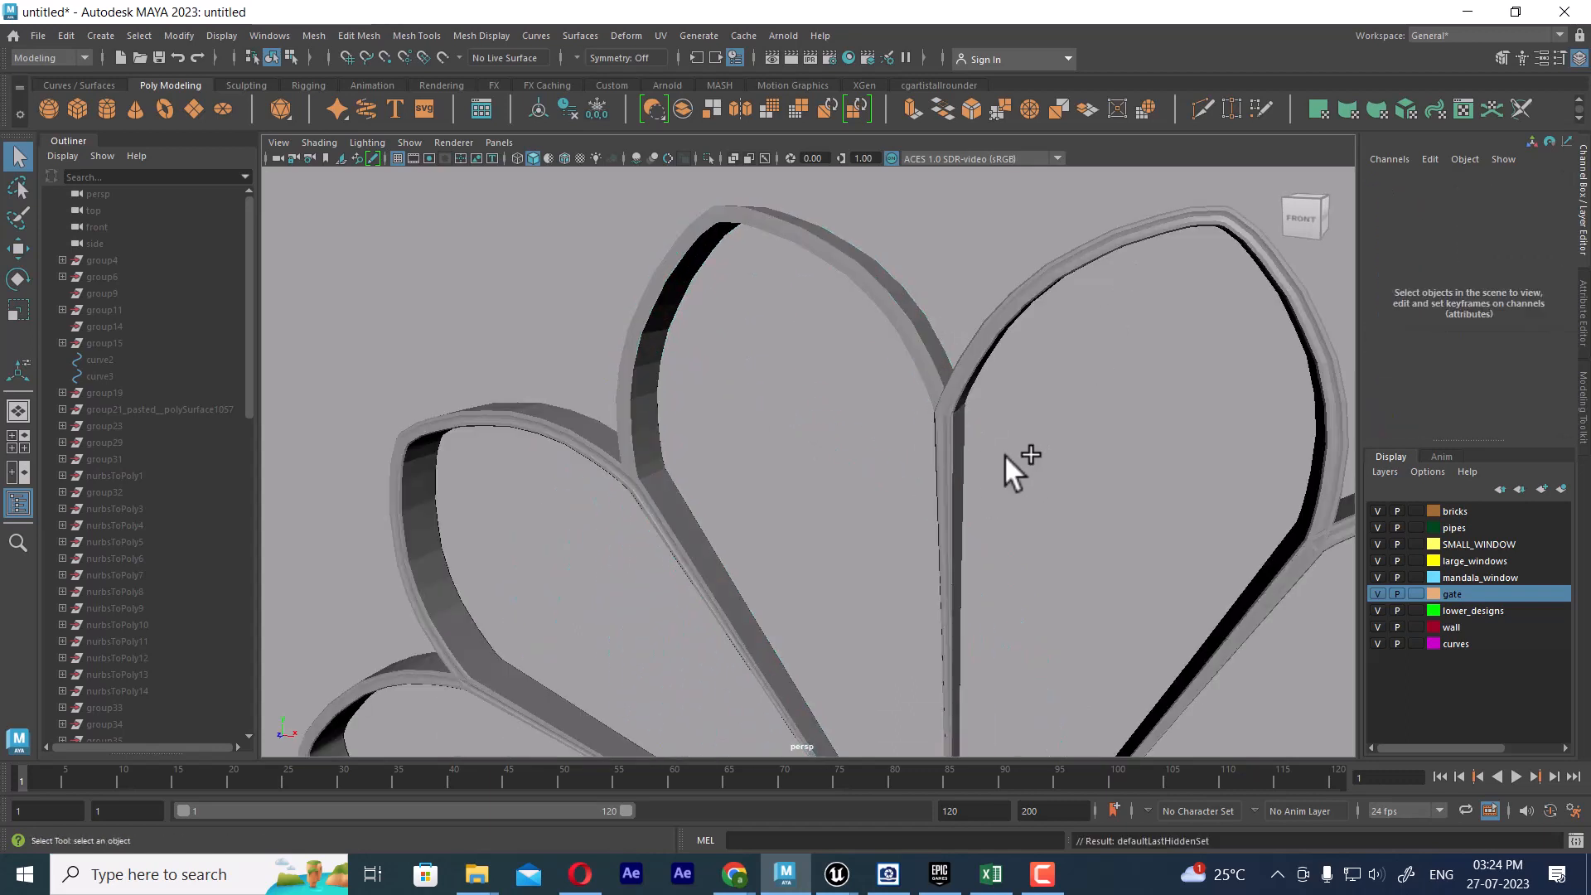
Turn on the particle count and poly count readouts and compare the simplified petal with the neighbouring dense petal.
left_click(855, 275)
left_click(234, 37)
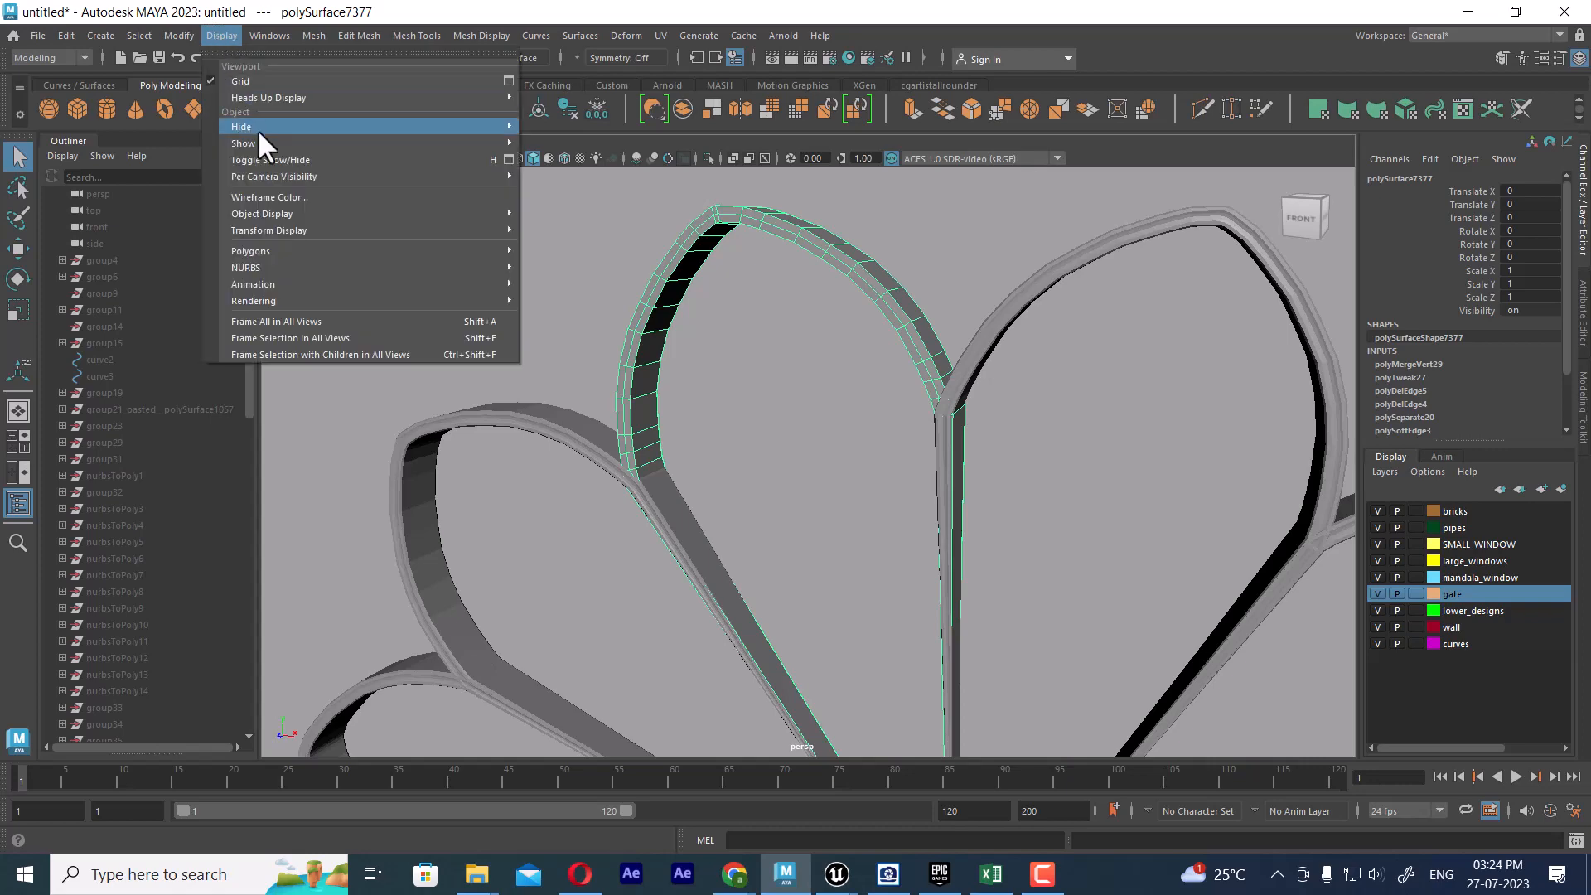
mouse_move(305, 97)
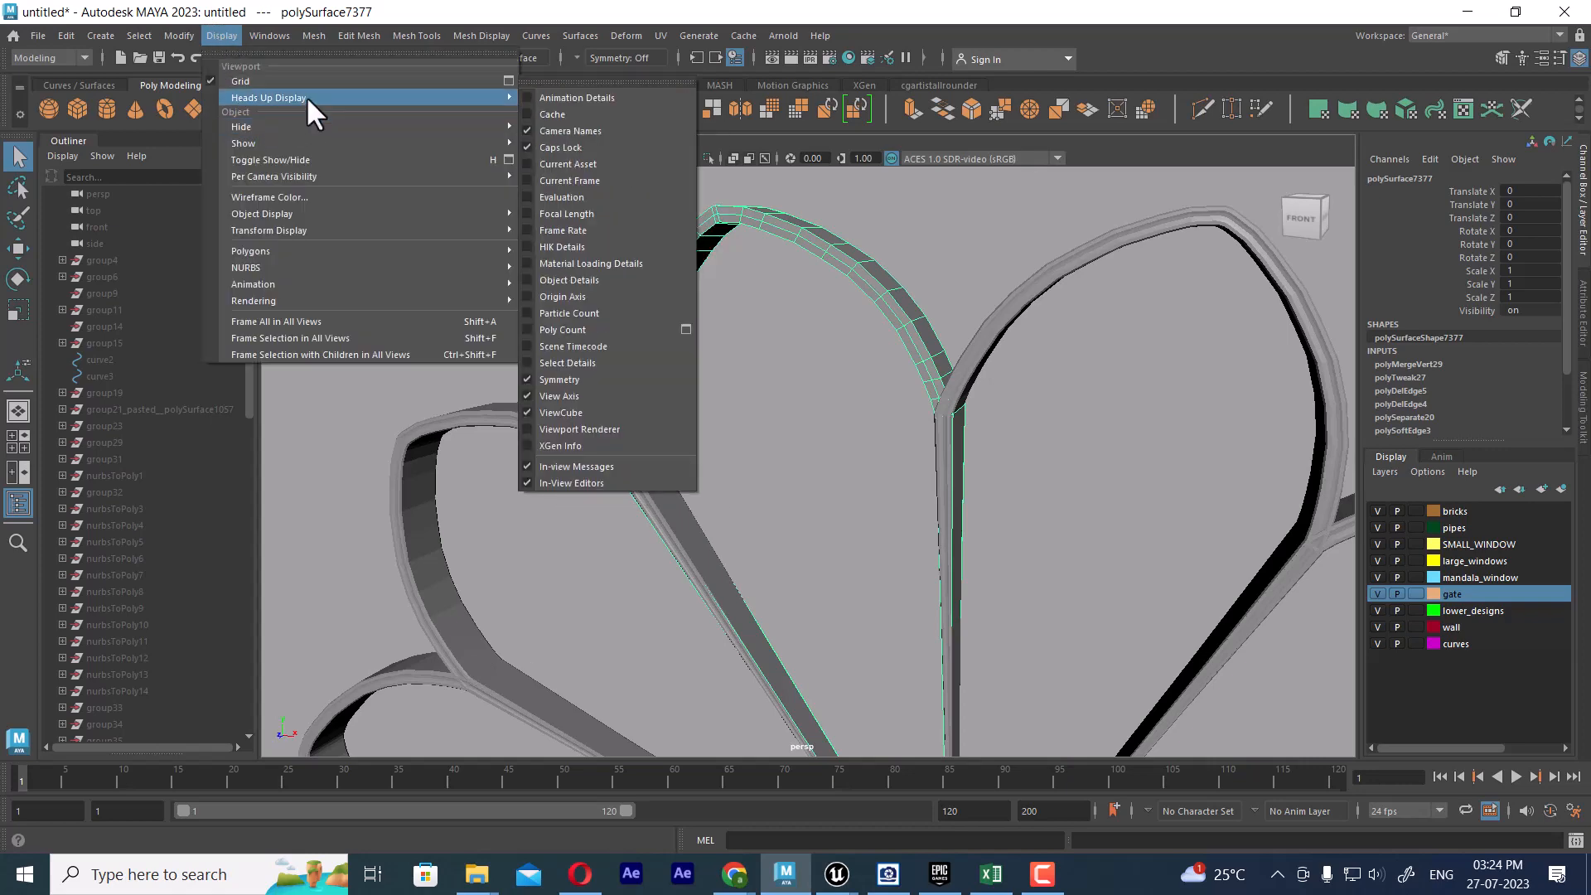
left_click(638, 312)
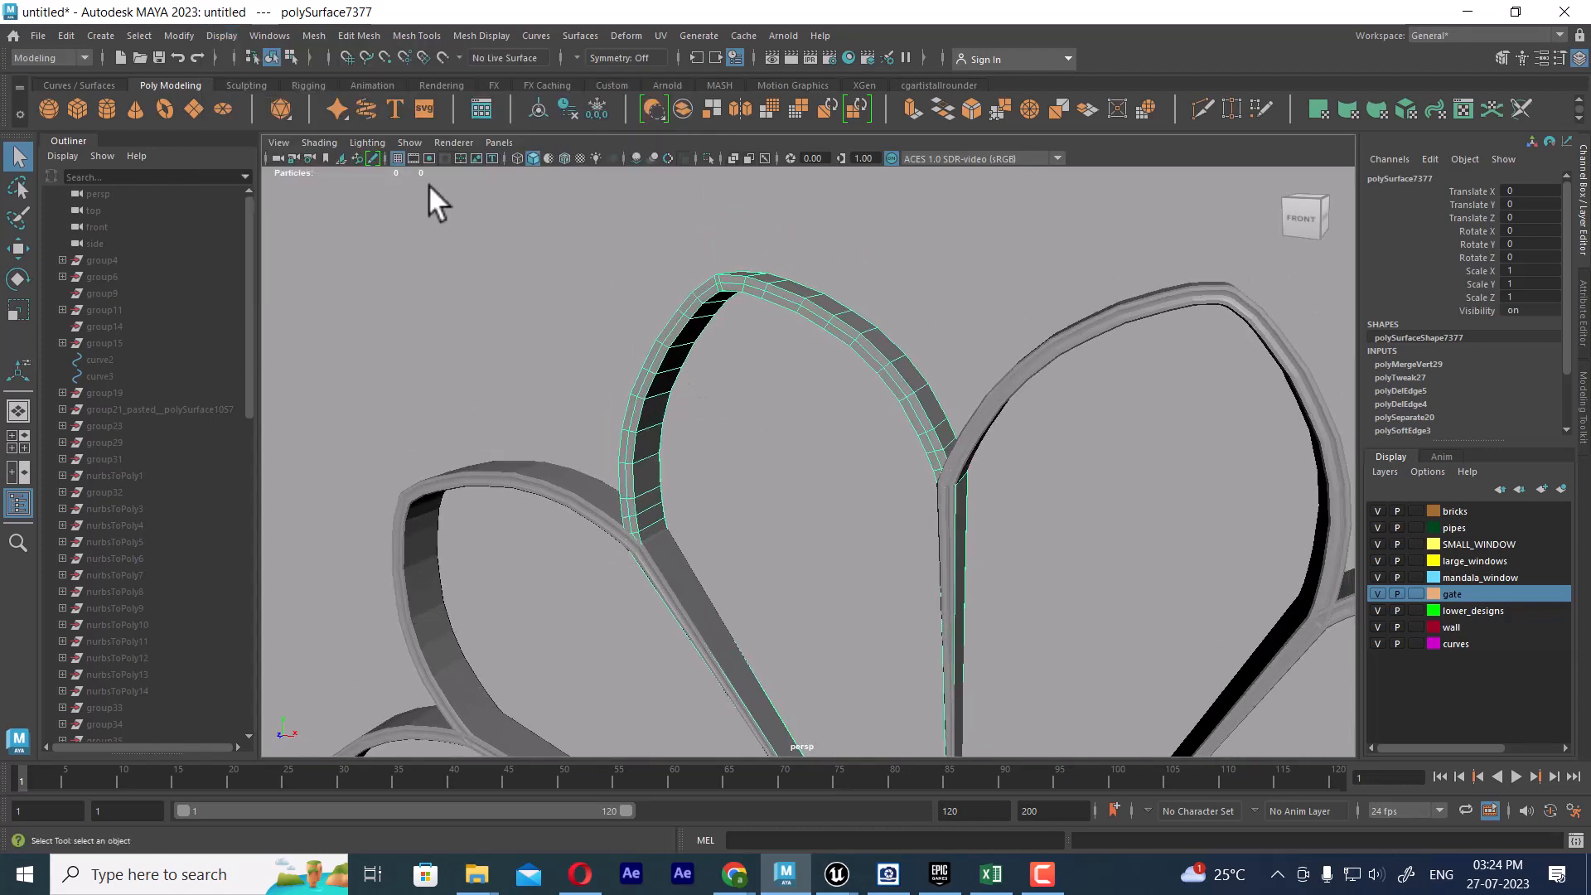
left_click(222, 35)
mouse_move(260, 99)
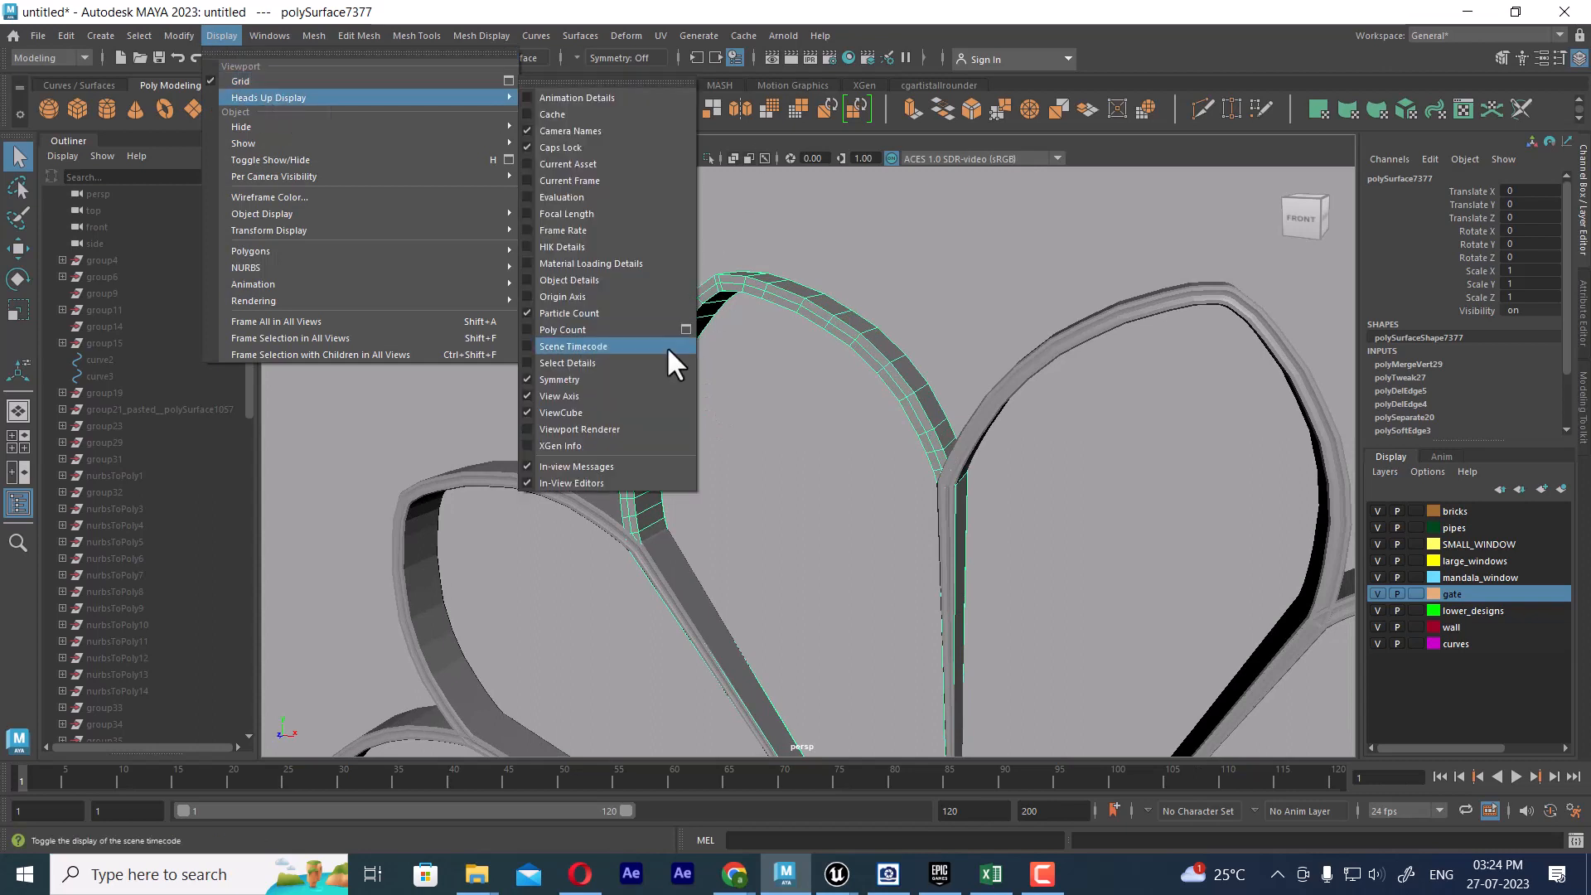
left_click(626, 329)
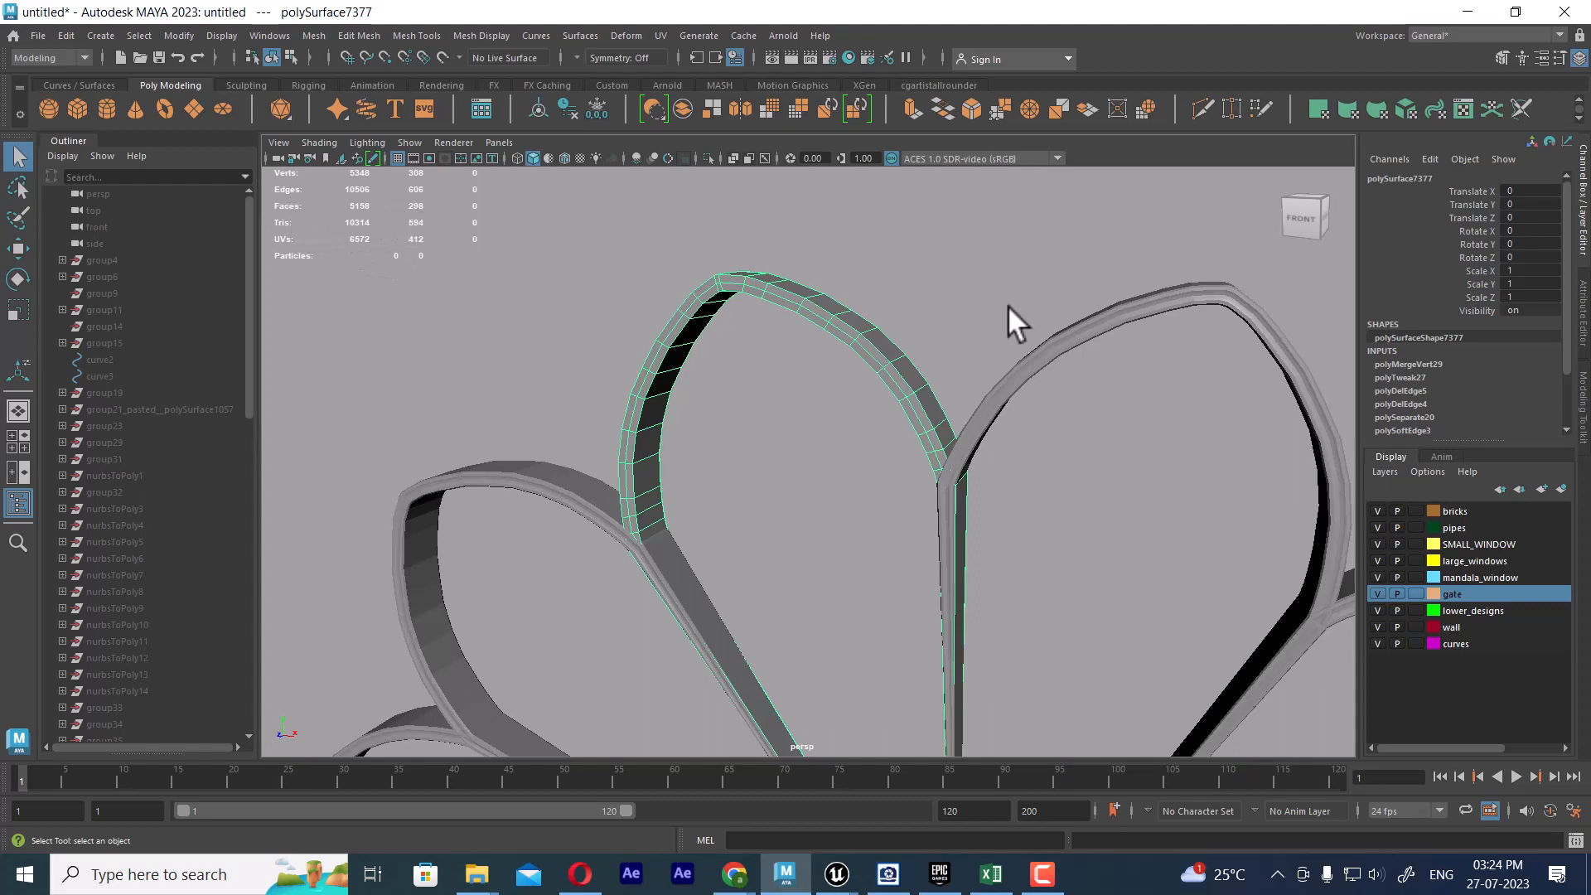
left_click(1113, 312)
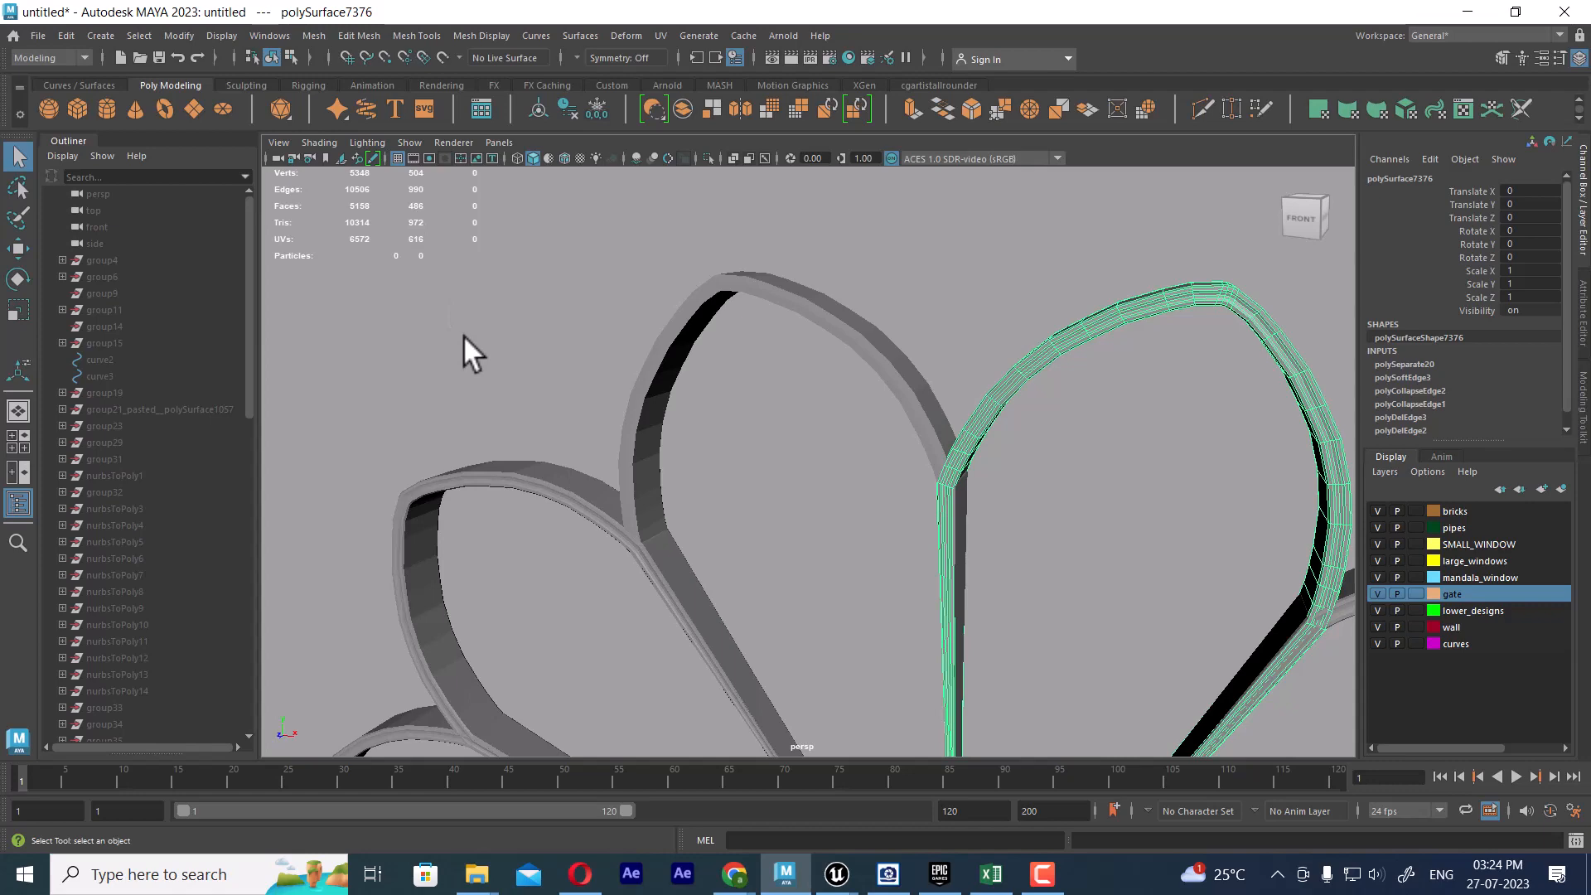
left_click(750, 302)
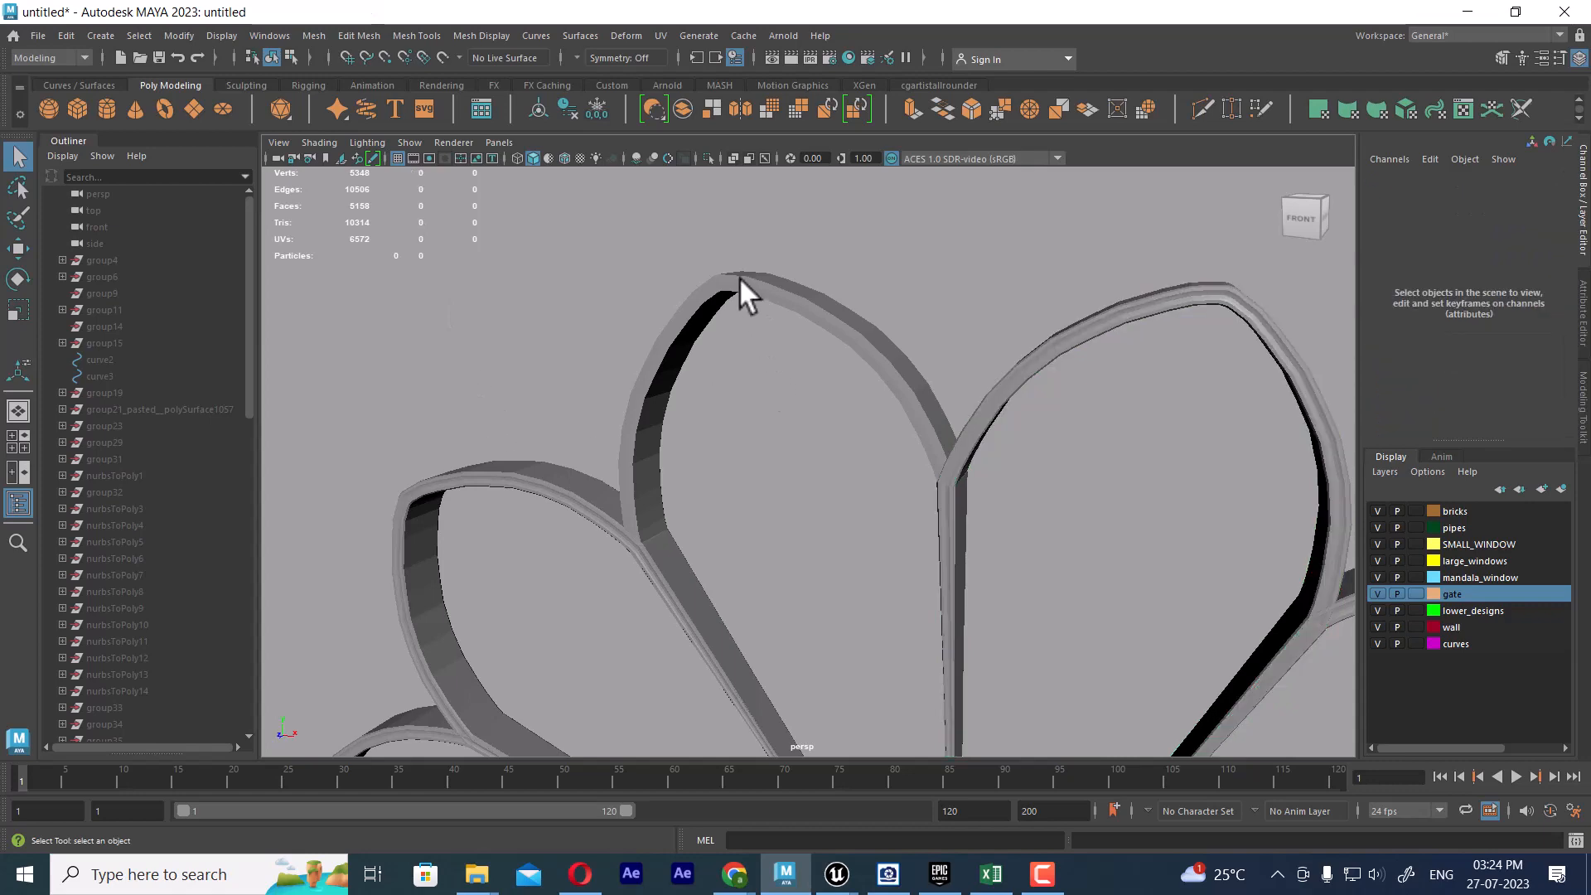
Apply Soften/Harden Edges to the simplified petal.
left_click(739, 277)
right_click_drag(648, 286, 844, 354, "shift")
left_click(913, 244)
left_click(854, 328)
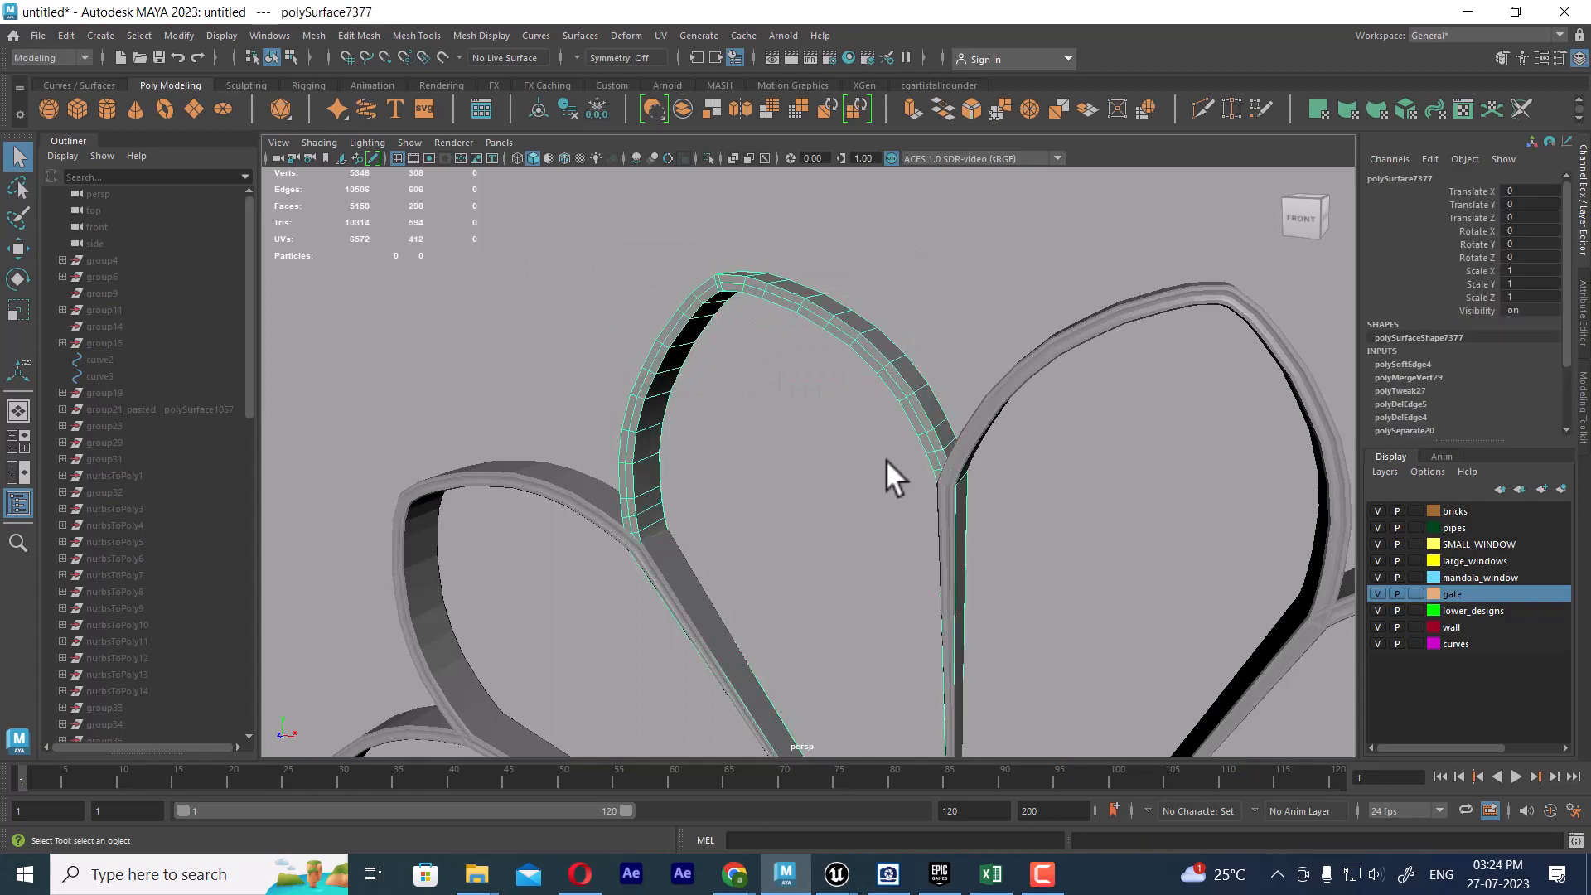
Select the dense petal beside the simplified one and show the hidden rest of the building again.
right_click_drag(887, 459, 801, 340, "alt")
left_click(1078, 359)
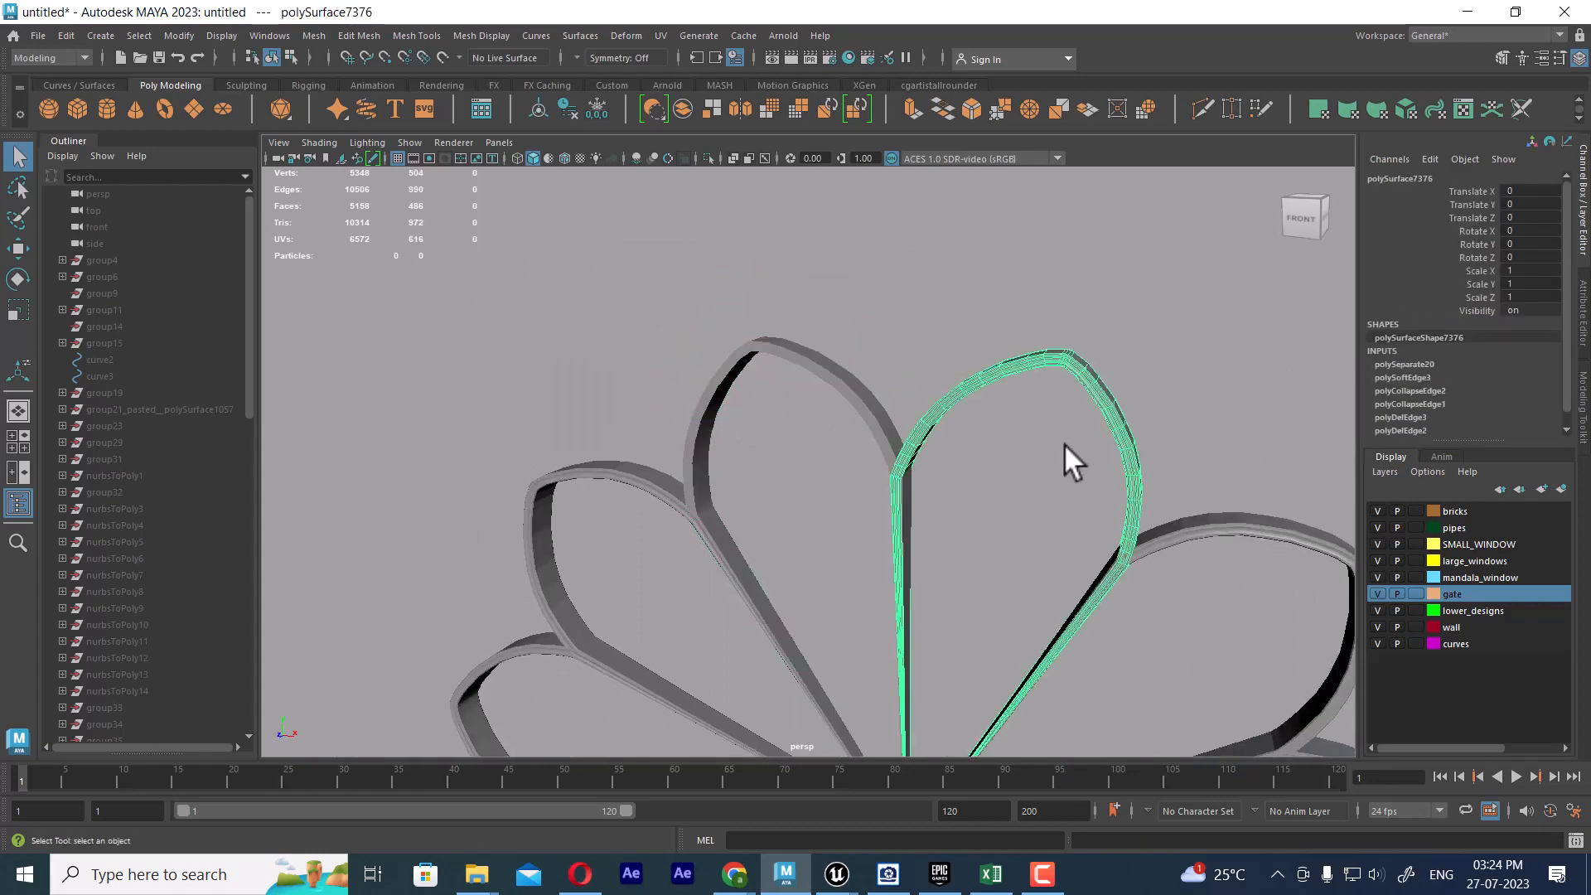
right_click_drag(1062, 445, 927, 345, "alt")
left_click_drag(928, 345, 925, 448, "alt")
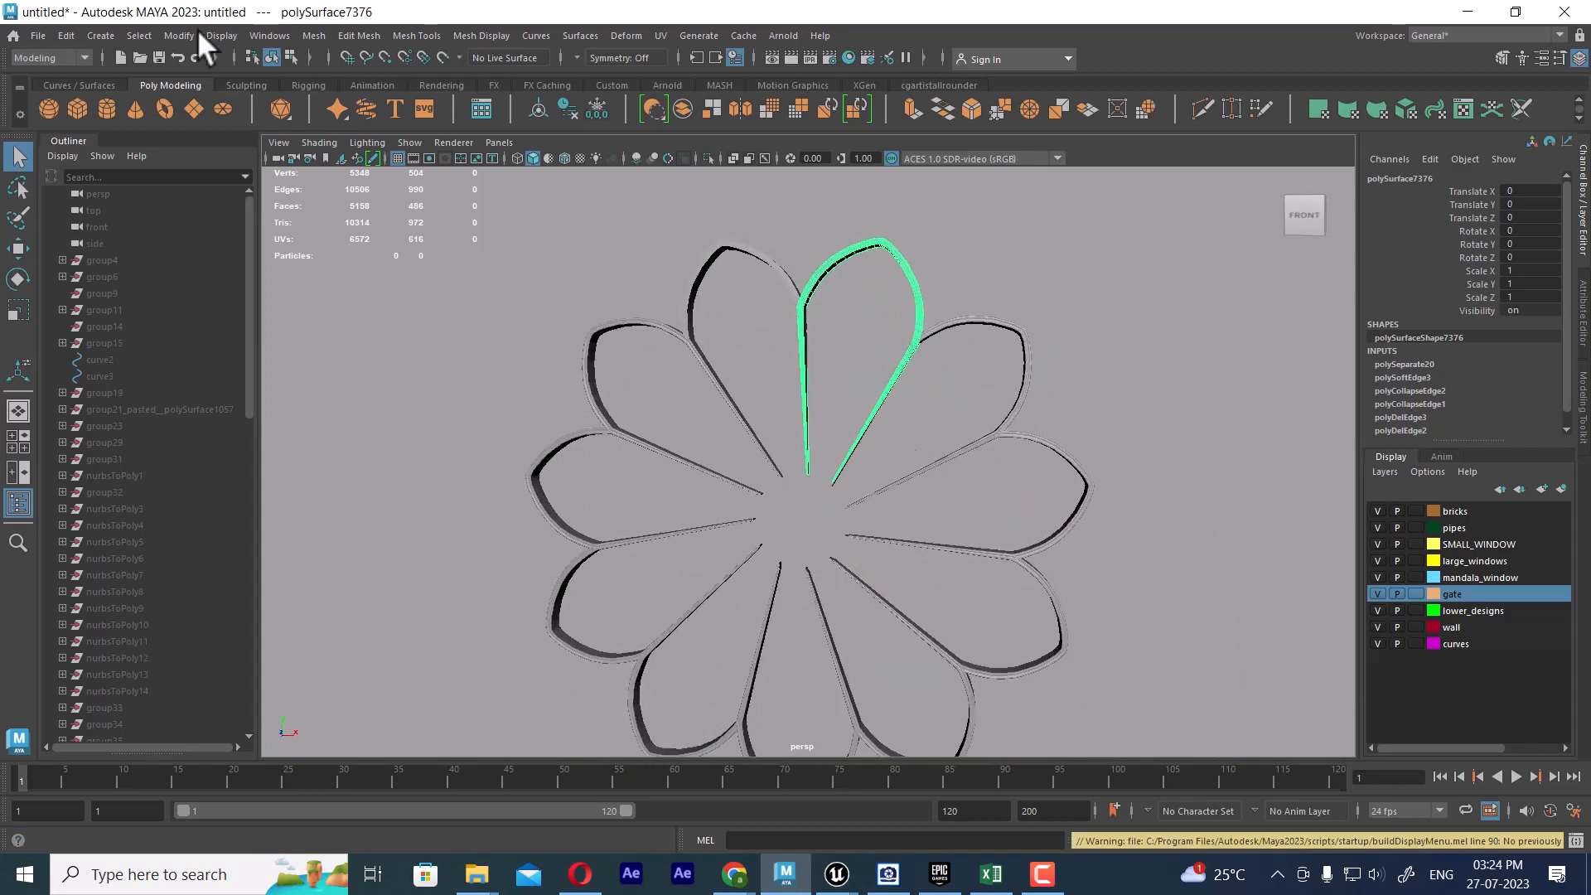
left_click(222, 36)
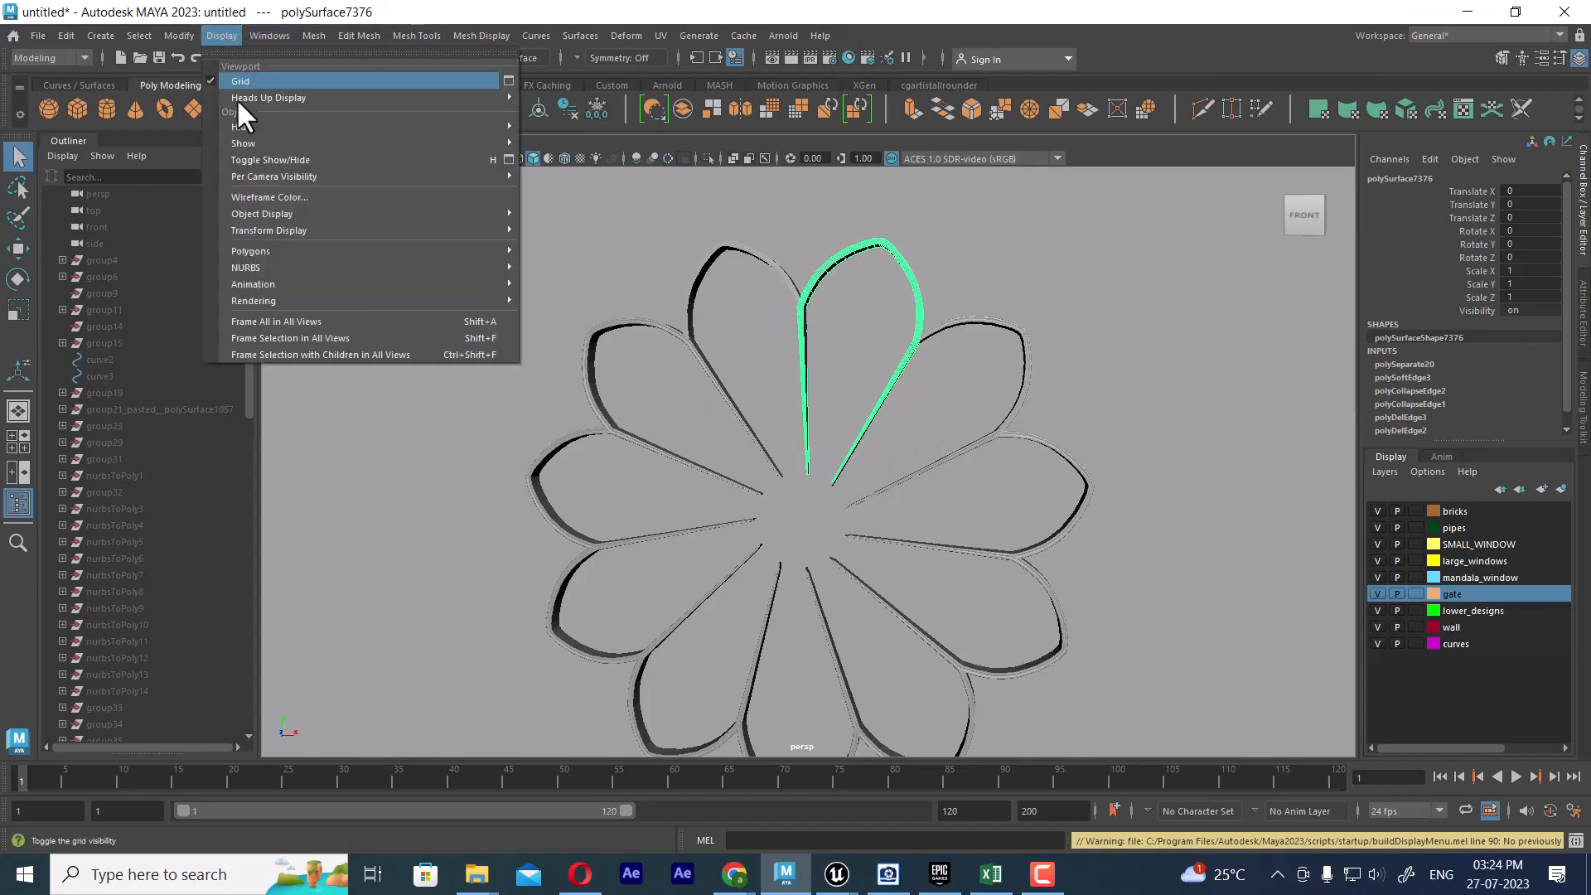
mouse_move(277, 143)
left_click(596, 244)
Isolate the mandala window's outer circular frame by hiding all unselected objects.
scroll(853, 284, "down", 3)
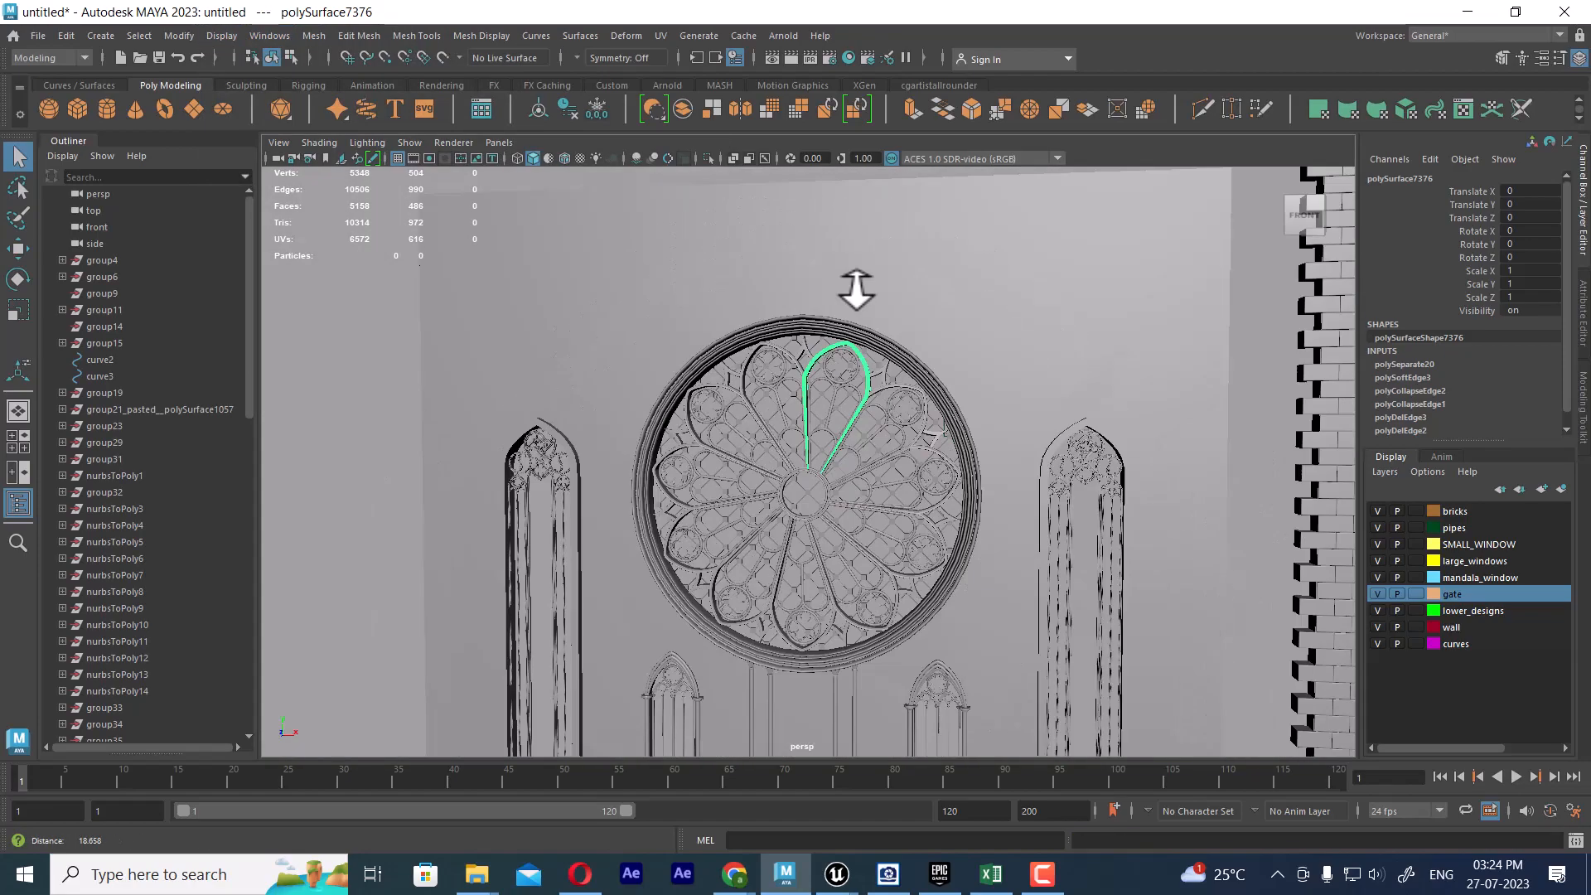
scroll(951, 544, "up", 5)
scroll(912, 427, "up", 2)
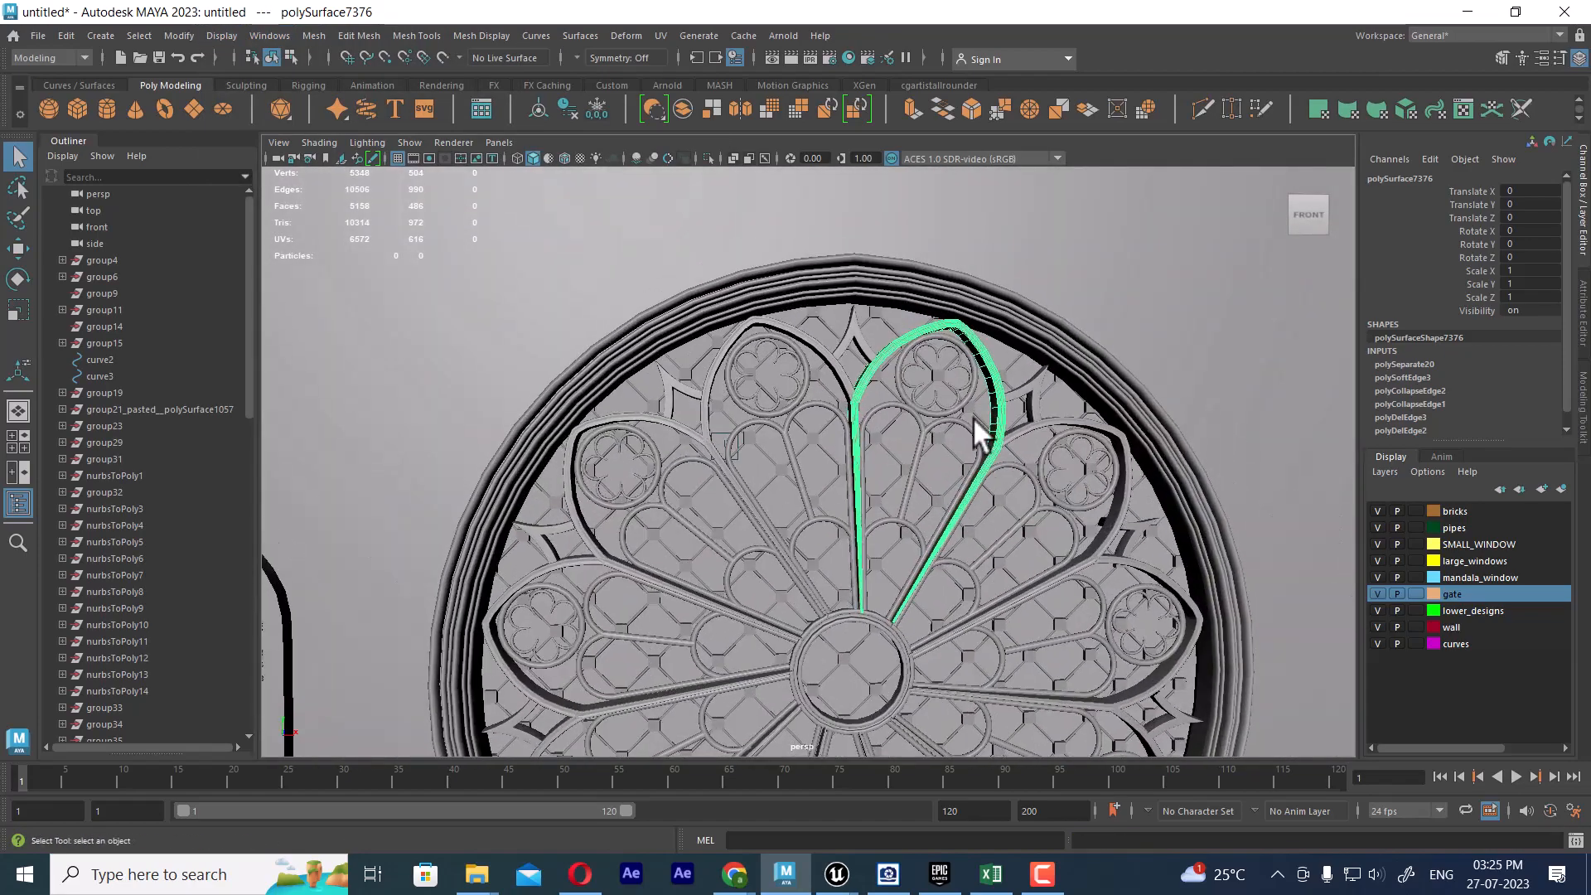
left_click(1001, 330)
key("alt+h")
left_click_drag(1001, 350, 763, 434, "alt")
scroll(773, 518, "up", 1)
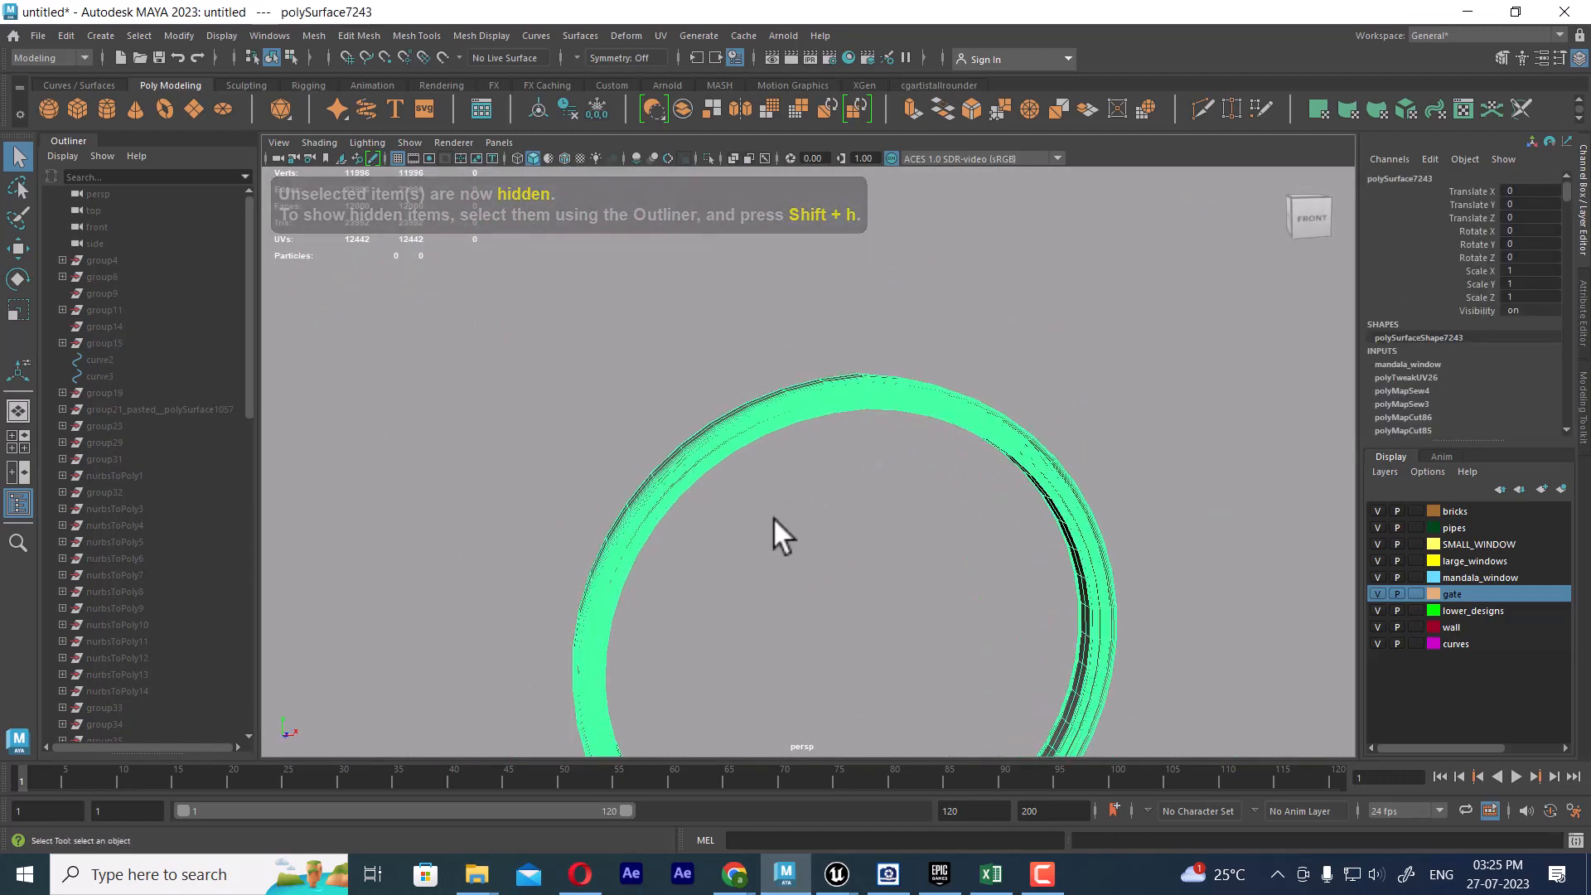
Center the pivot of the outer circular frame.
key("w")
middle_click_drag(869, 587, 852, 401, "alt")
scroll(852, 401, "down", 1)
right_click(1041, 290)
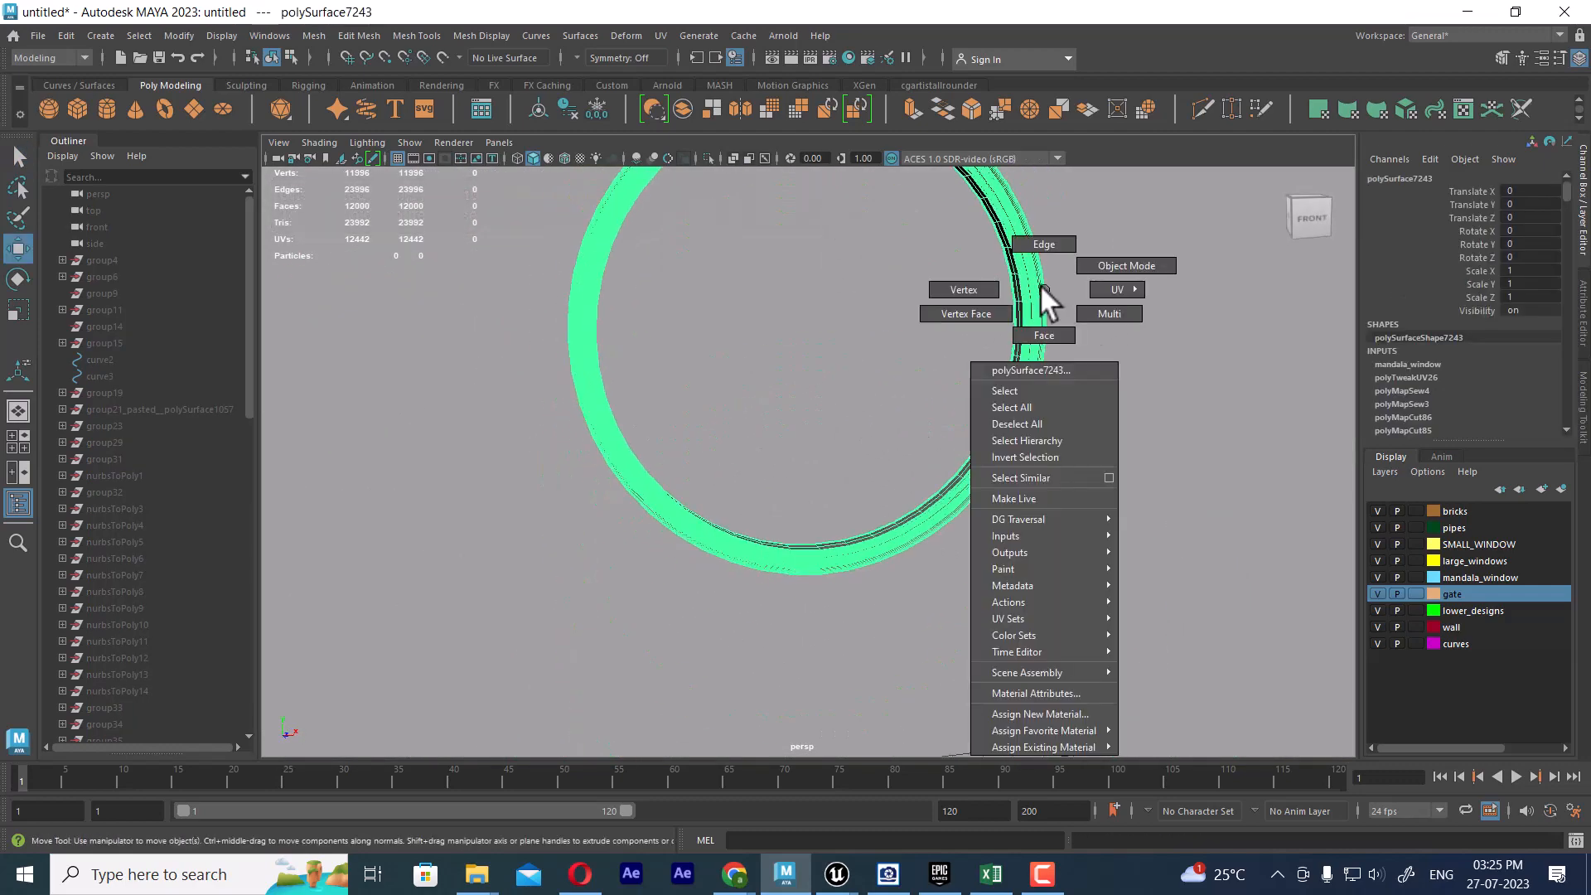
scroll(1036, 299, "down", 4)
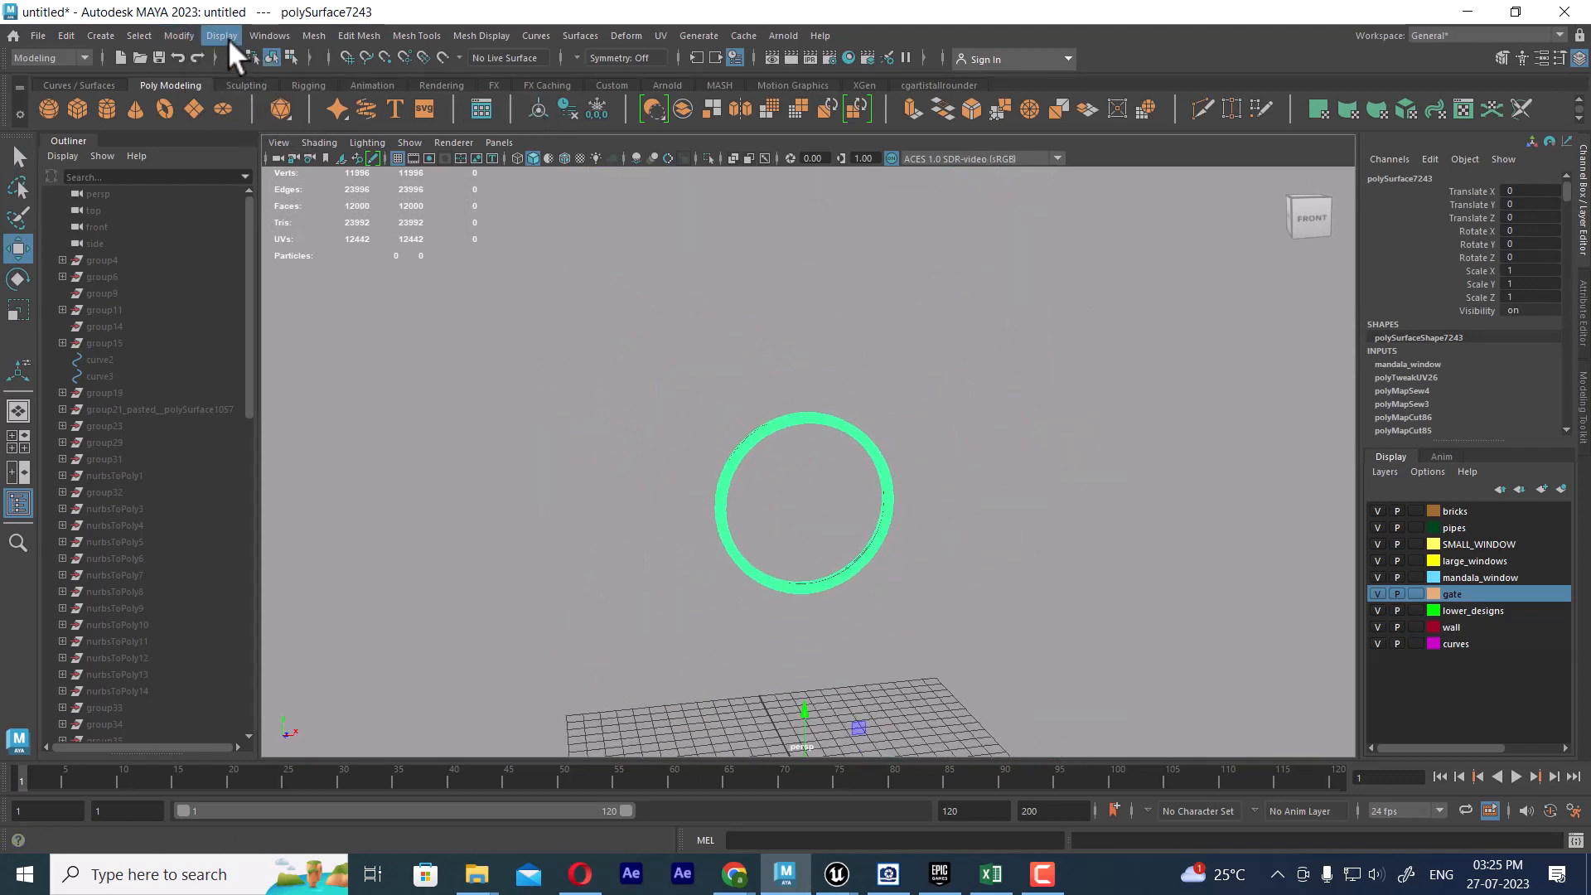
left_click(181, 36)
left_click(237, 153)
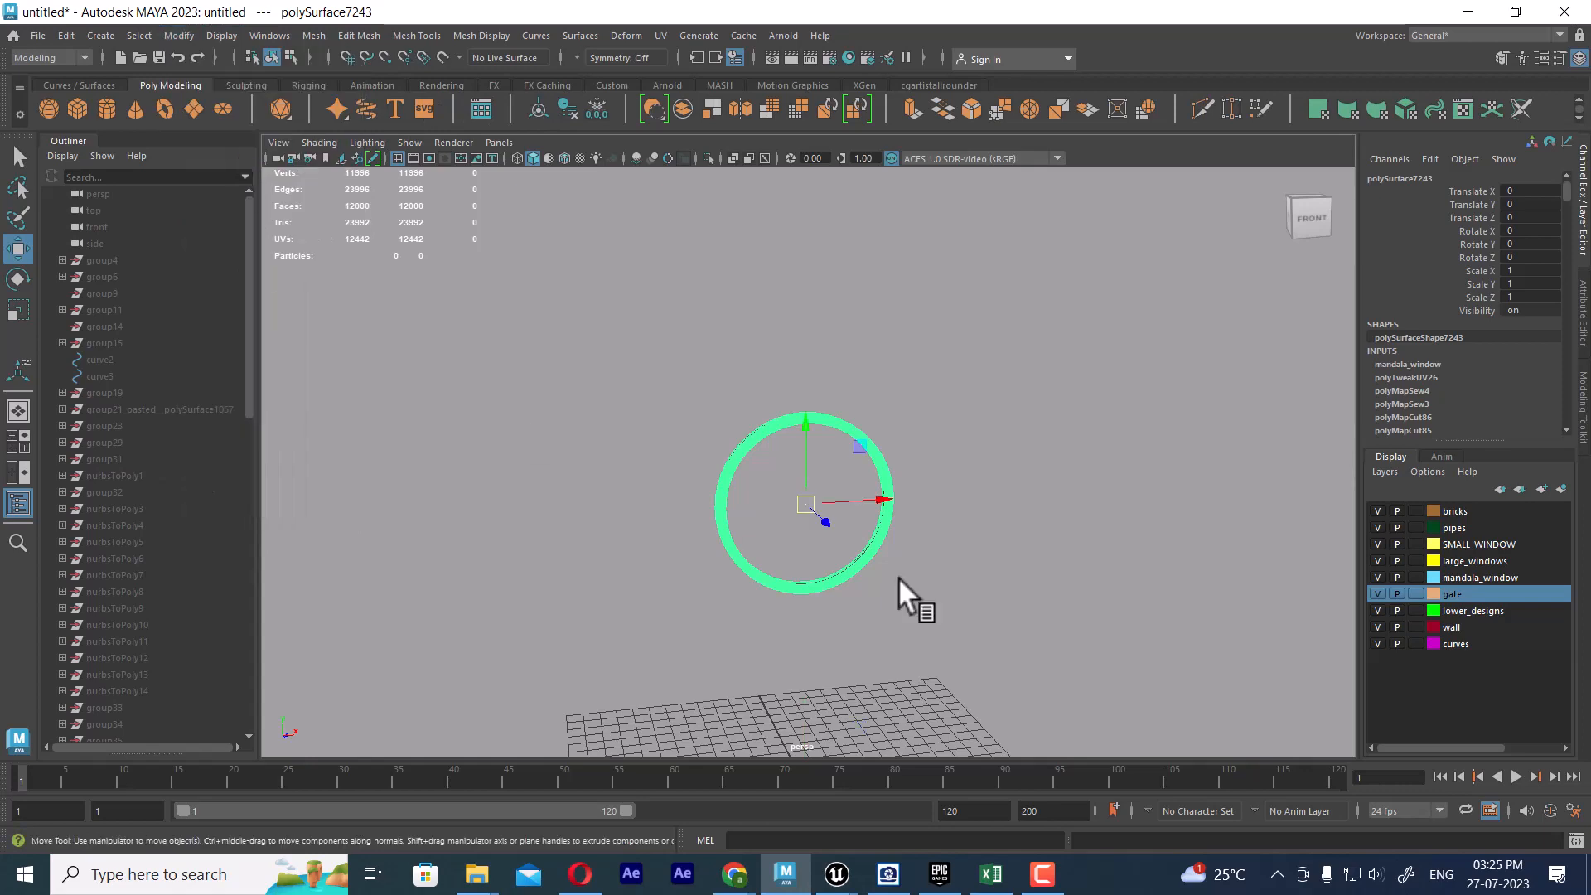
Examine the circular frame's moulding profile and mesh density up close.
scroll(903, 497, "up", 3)
scroll(905, 426, "up", 3)
left_click(1087, 406)
left_click(997, 401)
left_click_drag(997, 402, 960, 524, "alt")
middle_click_drag(922, 481, 917, 366, "alt")
left_click_drag(917, 366, 1033, 395, "alt")
scroll(960, 375, "up", 2)
left_click(1078, 371)
left_click(1001, 365)
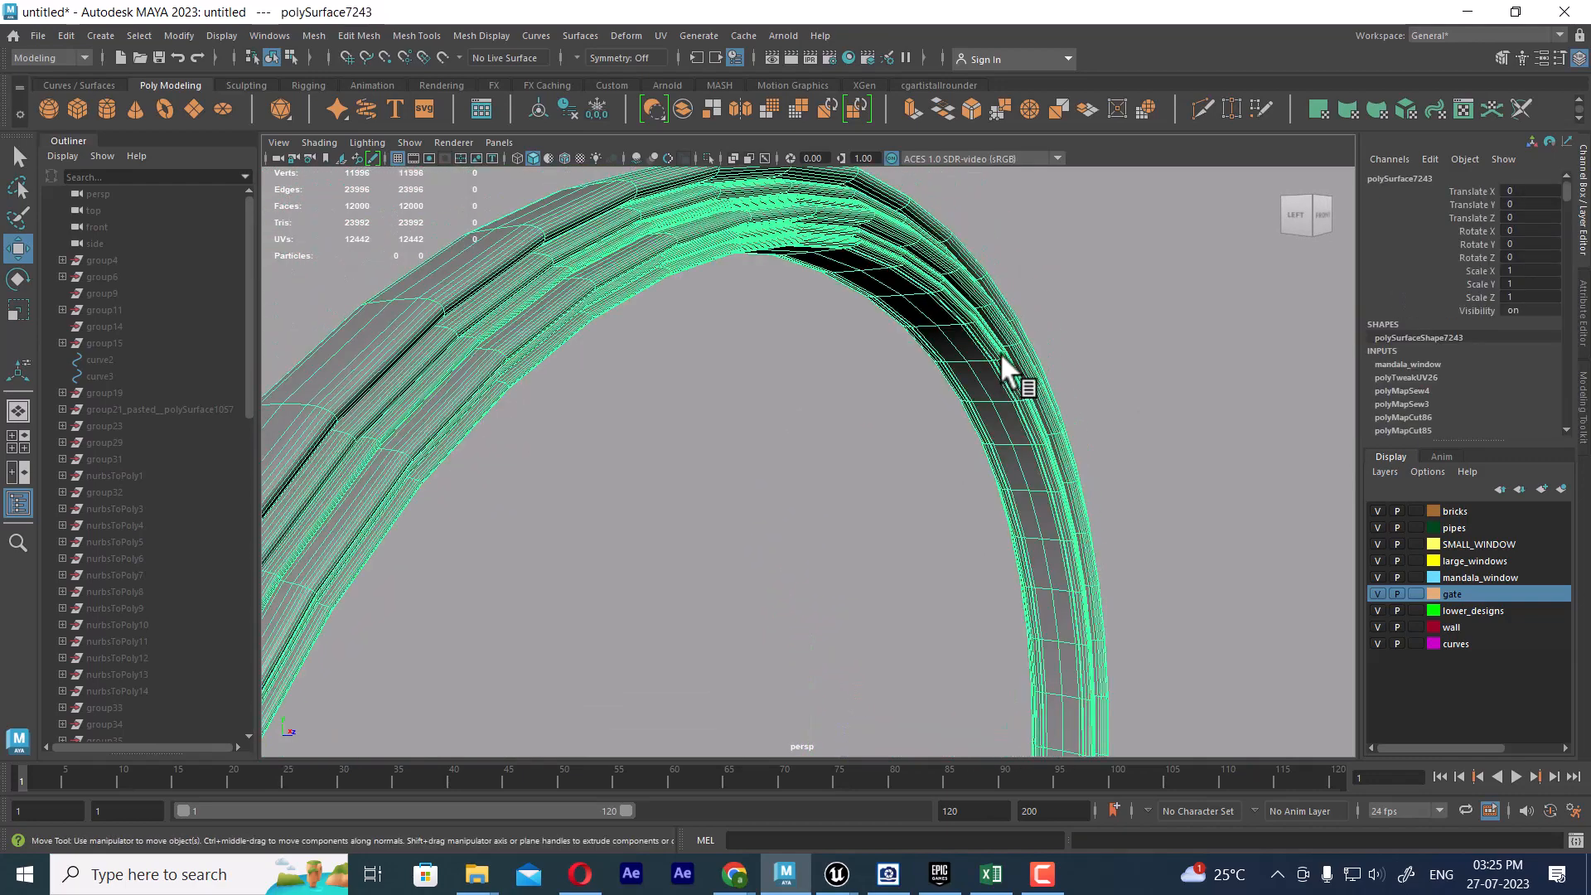
Duplicate the circular frame and hide everything except the copy.
key("ctrl+d")
scroll(992, 352, "down", 3)
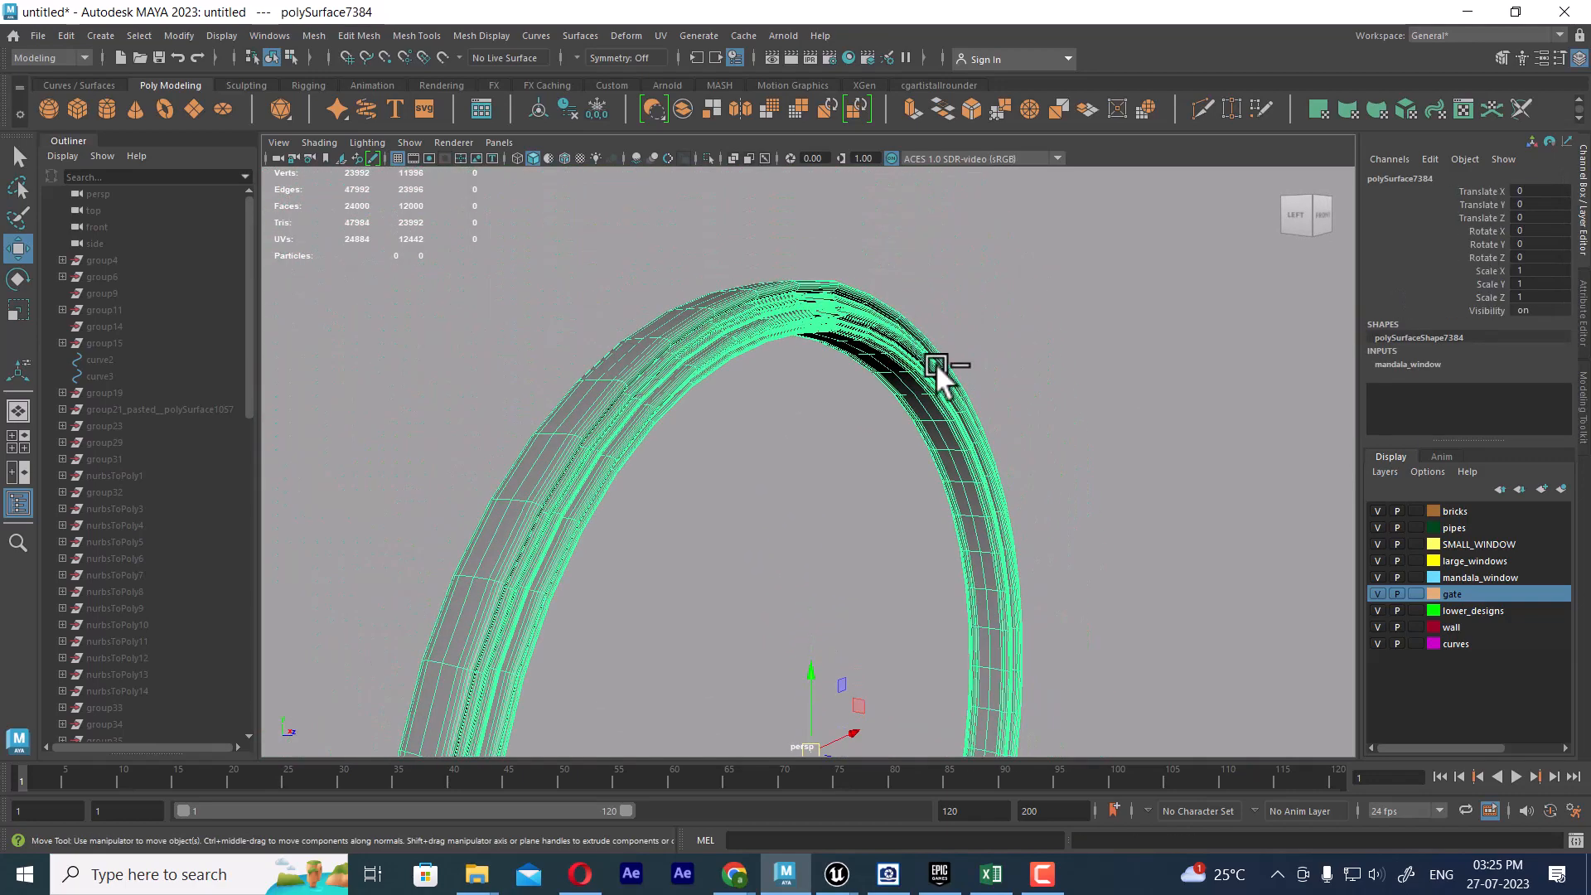
key("alt+h")
Examine the duplicated circular frame's shading and wireframe from several sides, including the back.
mouse_move(870, 418)
left_mouse_down("alt")
mouse_move(895, 433)
mouse_move(884, 597)
mouse_move(849, 415)
mouse_move(892, 424)
mouse_move(866, 416)
left_mouse_up("alt")
left_click(1016, 356)
left_click_drag(992, 381, 682, 390, "alt")
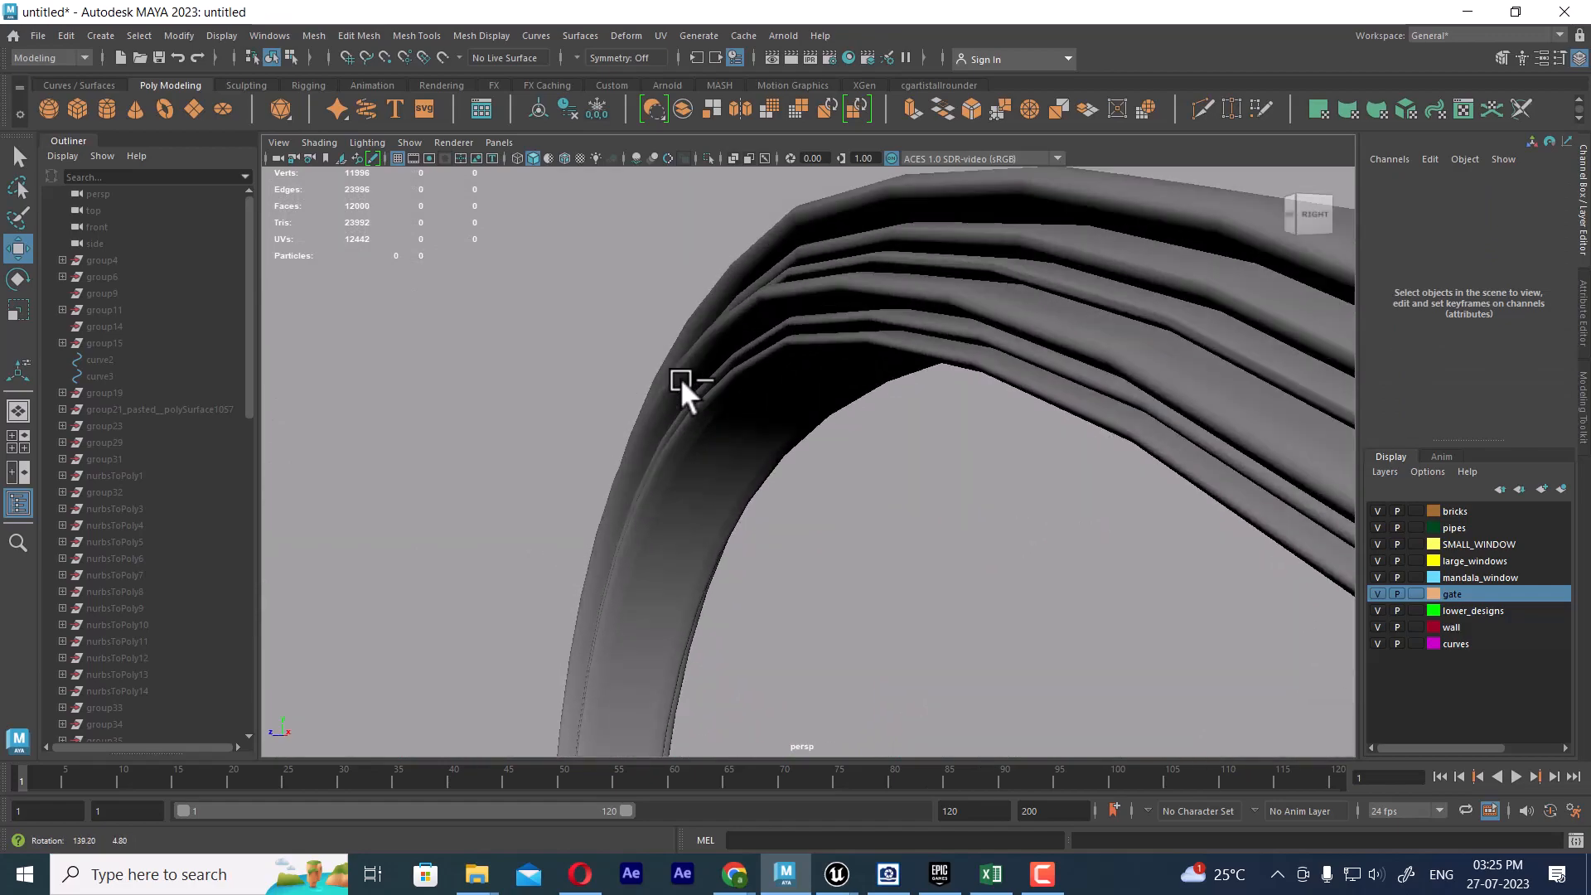
right_click_drag(682, 390, 943, 236, "alt")
left_click_drag(943, 235, 860, 468, "alt")
left_click(888, 401)
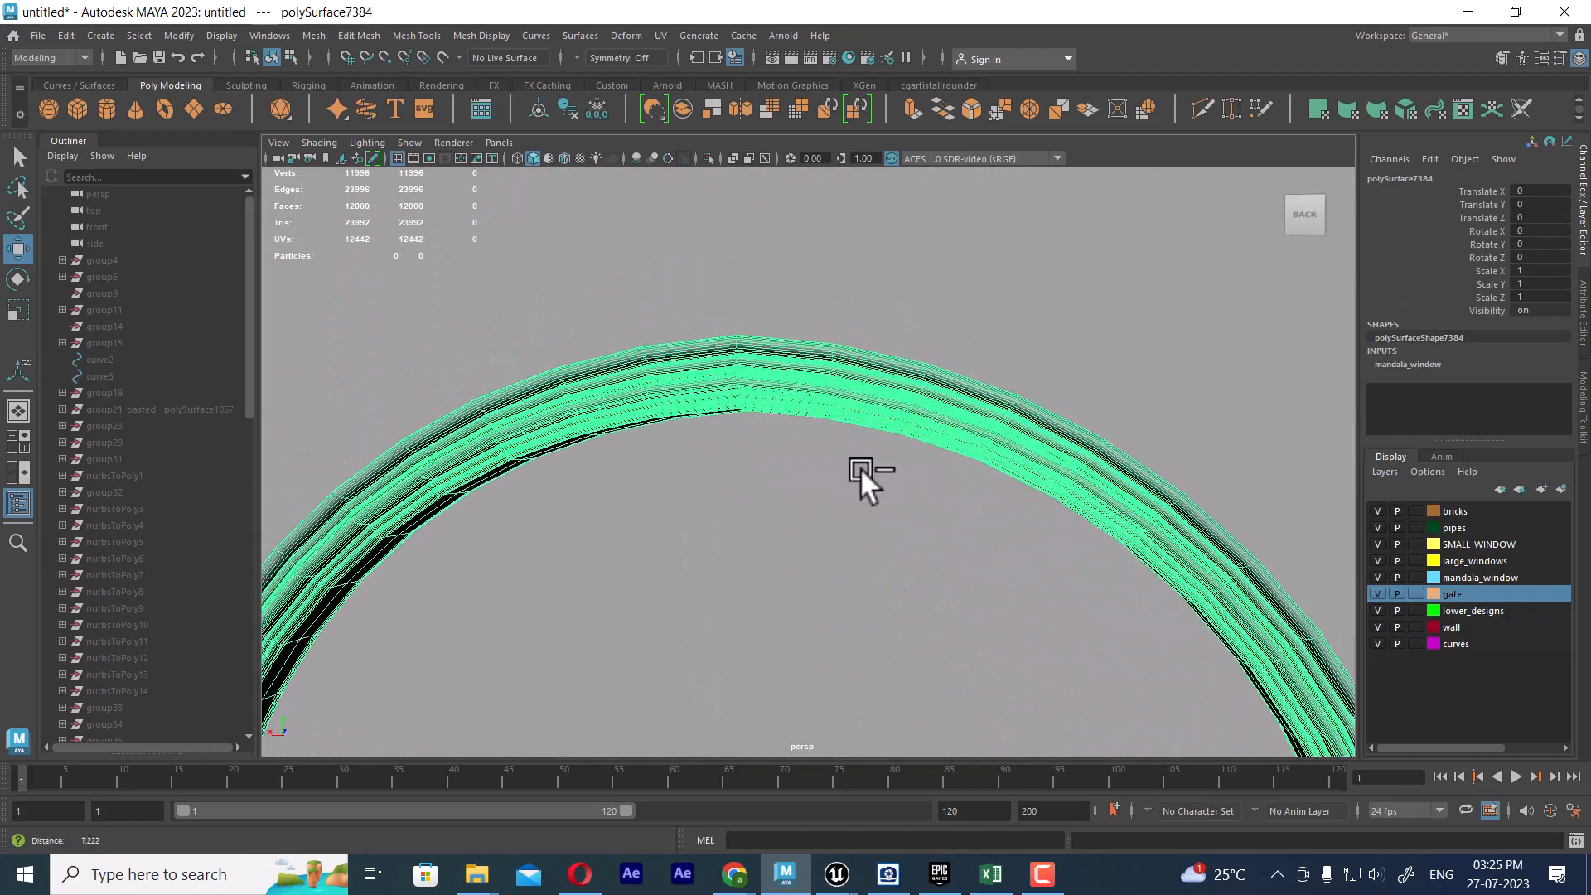
right_click_drag(861, 467, 968, 273, "alt")
left_click_drag(968, 274, 999, 580, "alt")
Try to separate the duplicated circular frame into individual pieces.
right_click_drag(1014, 348, 1007, 675, "shift")
key("q")
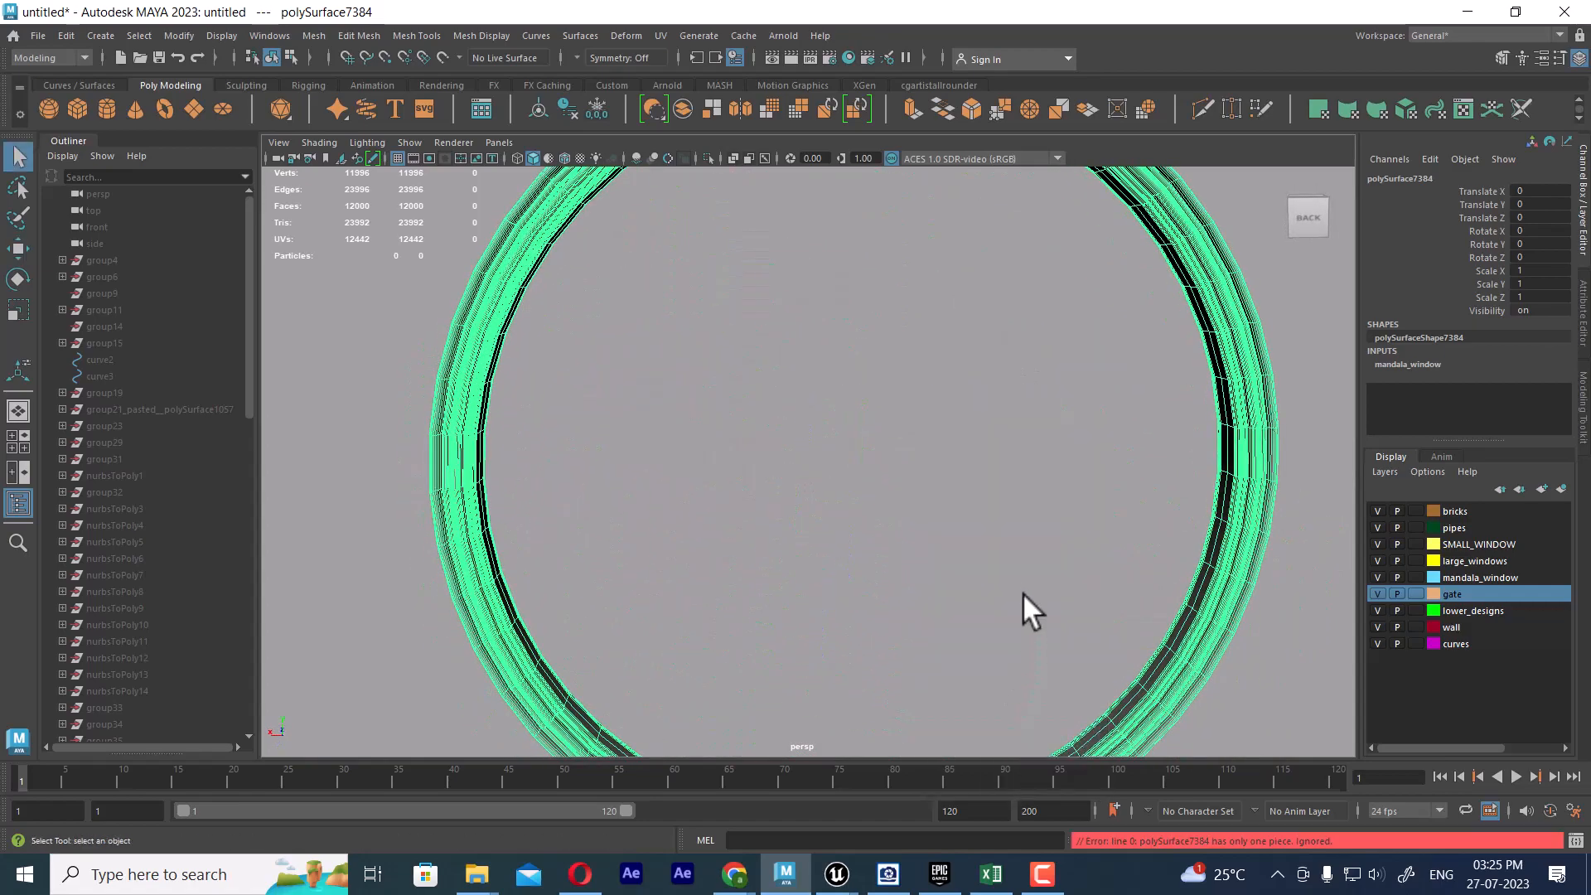
left_click(1023, 593)
Collapse the closely spaced edge rings across the outermost moulding on the back of the duplicated frame.
left_click(490, 515)
right_click_drag(489, 514, 932, 401, "alt")
left_click_drag(932, 401, 959, 337, "alt")
middle_click_drag(959, 338, 971, 423, "alt")
right_click_drag(971, 423, 1002, 515, "alt")
left_click_drag(1002, 515, 968, 389, "alt")
right_click_drag(968, 389, 1050, 428, "alt")
left_click_drag(1051, 429, 952, 430, "alt")
right_click_drag(952, 430, 892, 517, "alt")
key("F10")
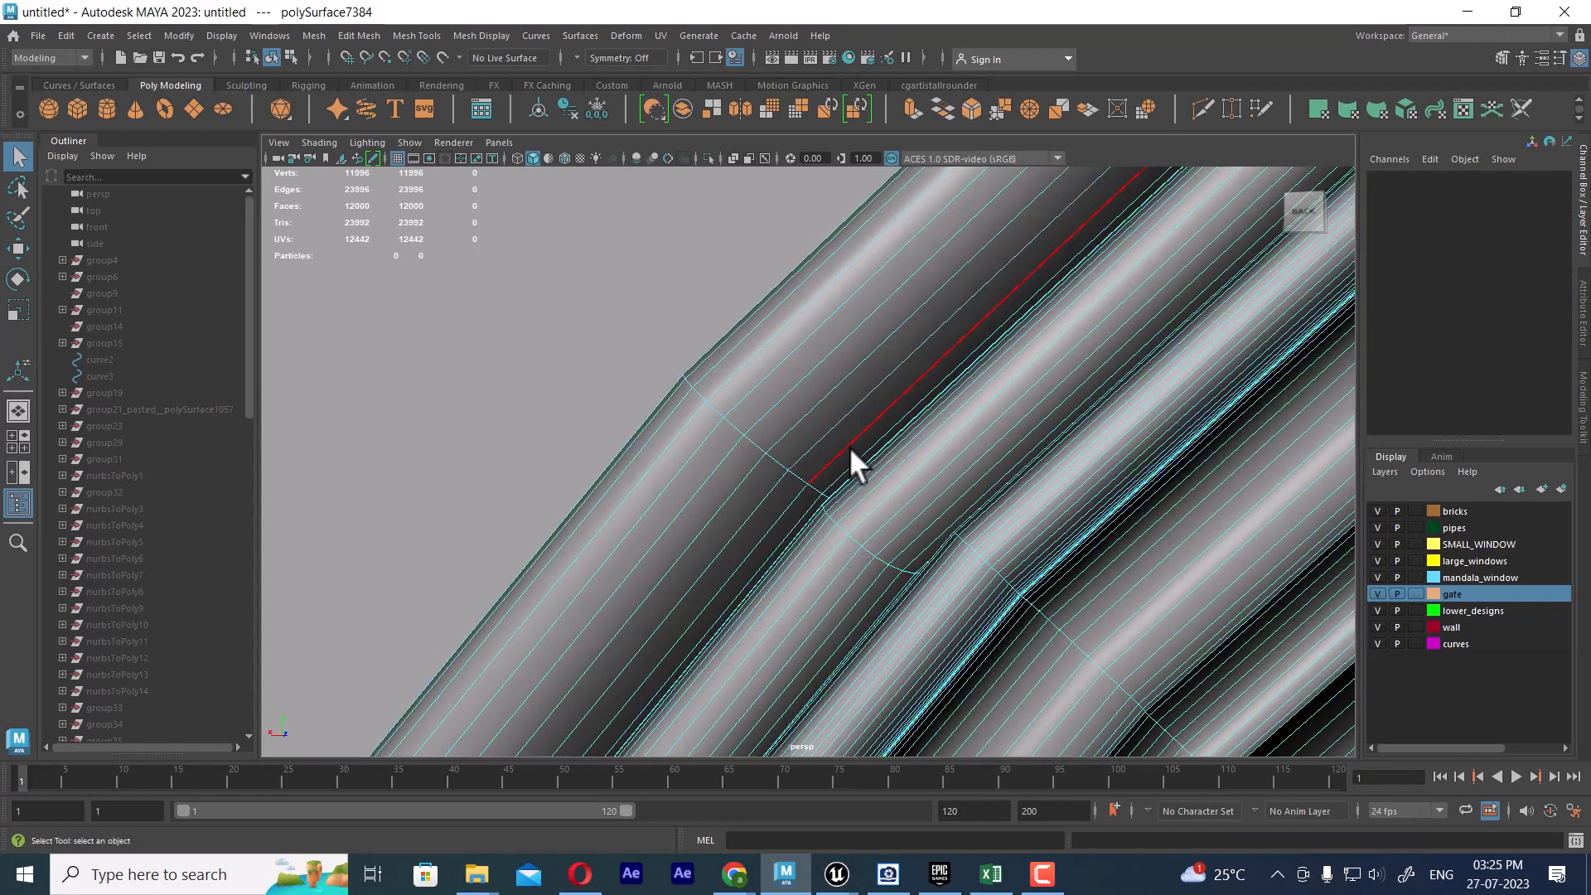
left_click(794, 472)
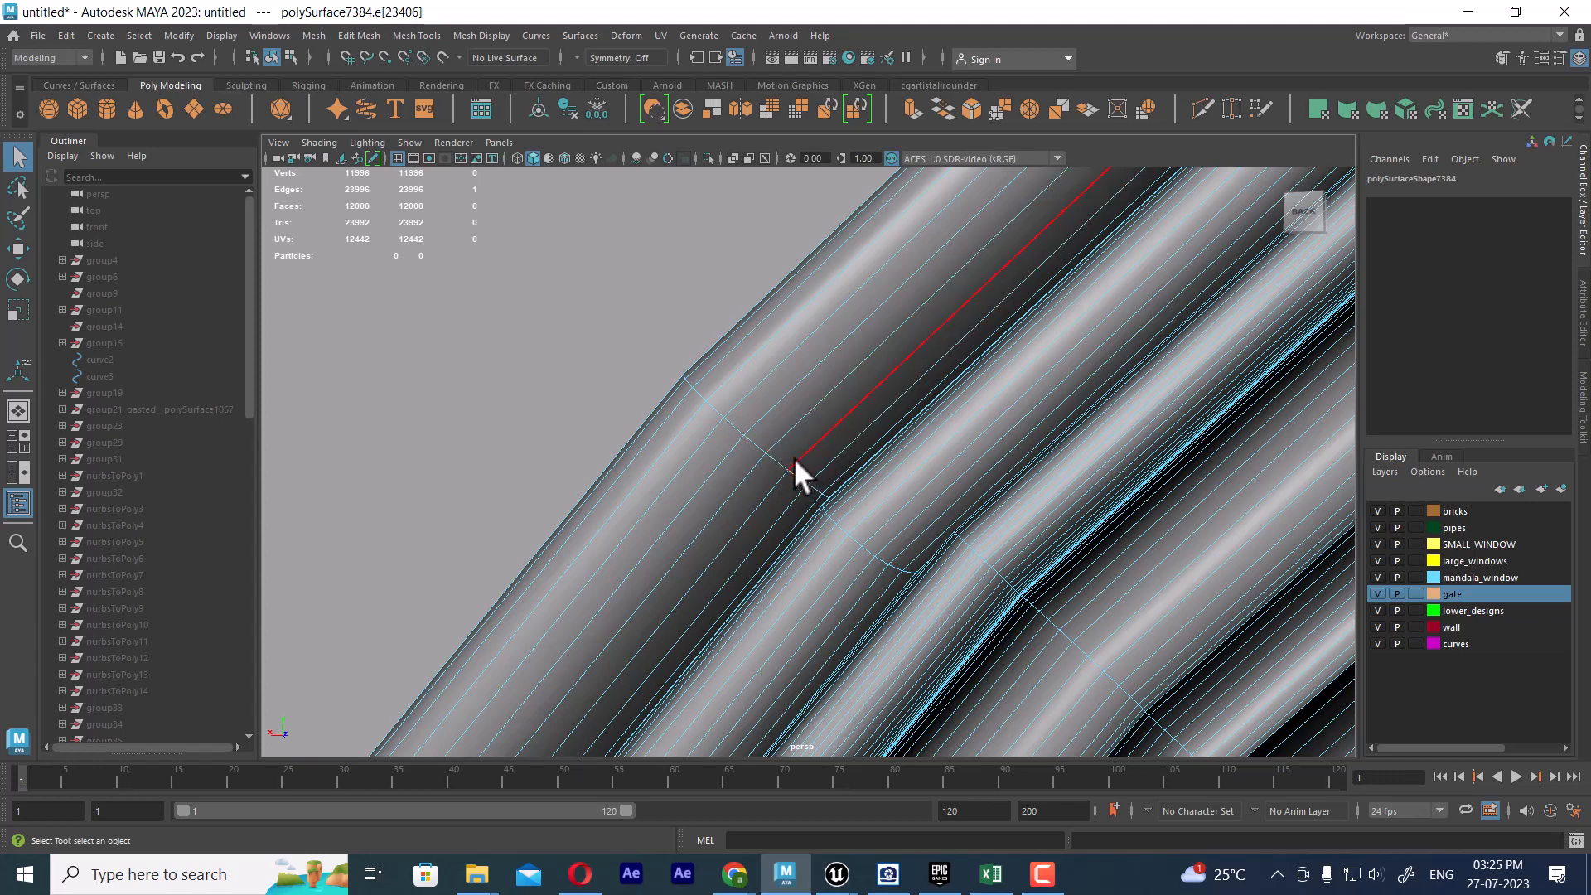
double_click(907, 343, "shift")
right_click_drag(731, 439, 447, 346, "shift")
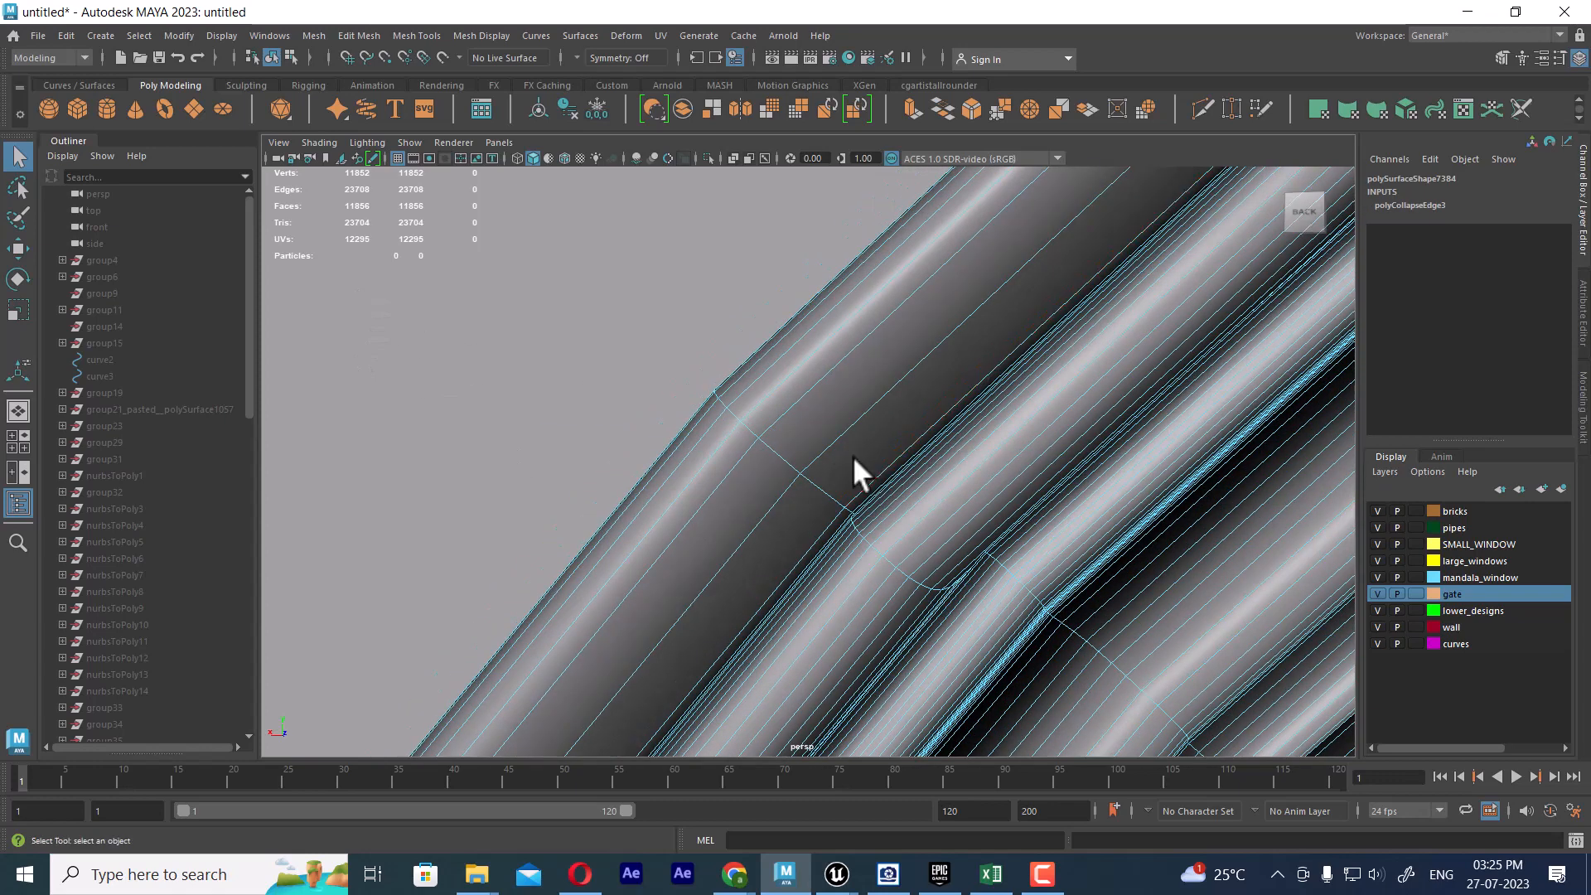
Collapse two more edge rings on the back face of the outermost moulding.
left_click(749, 425)
right_click_drag(826, 379, 341, 205, "ctrl")
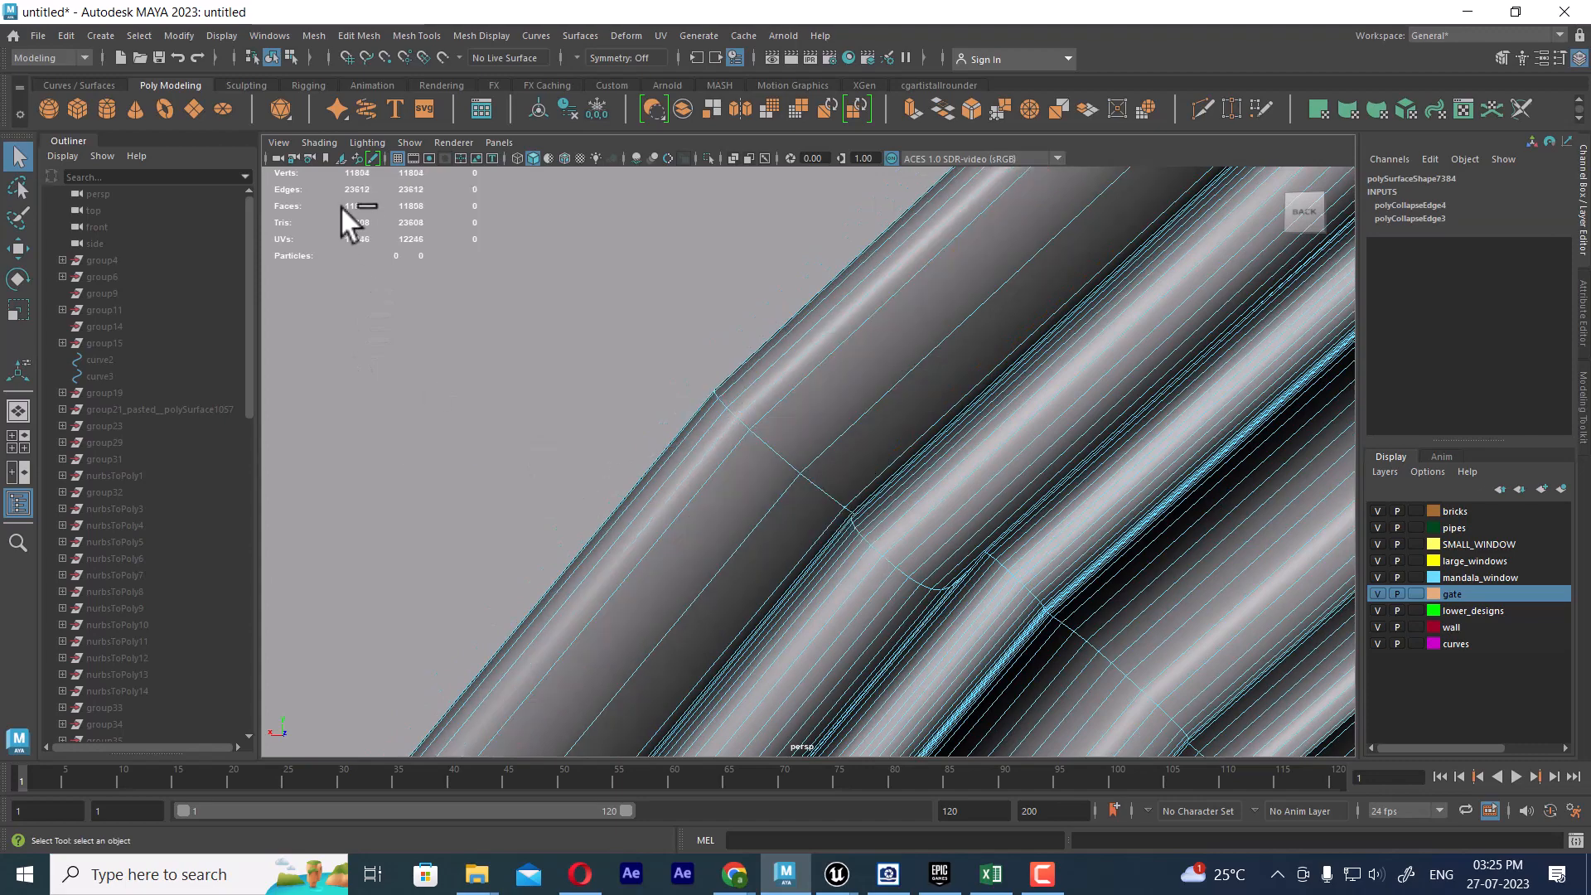
left_click(777, 452)
right_click_drag(1015, 316, 721, 373, "ctrl")
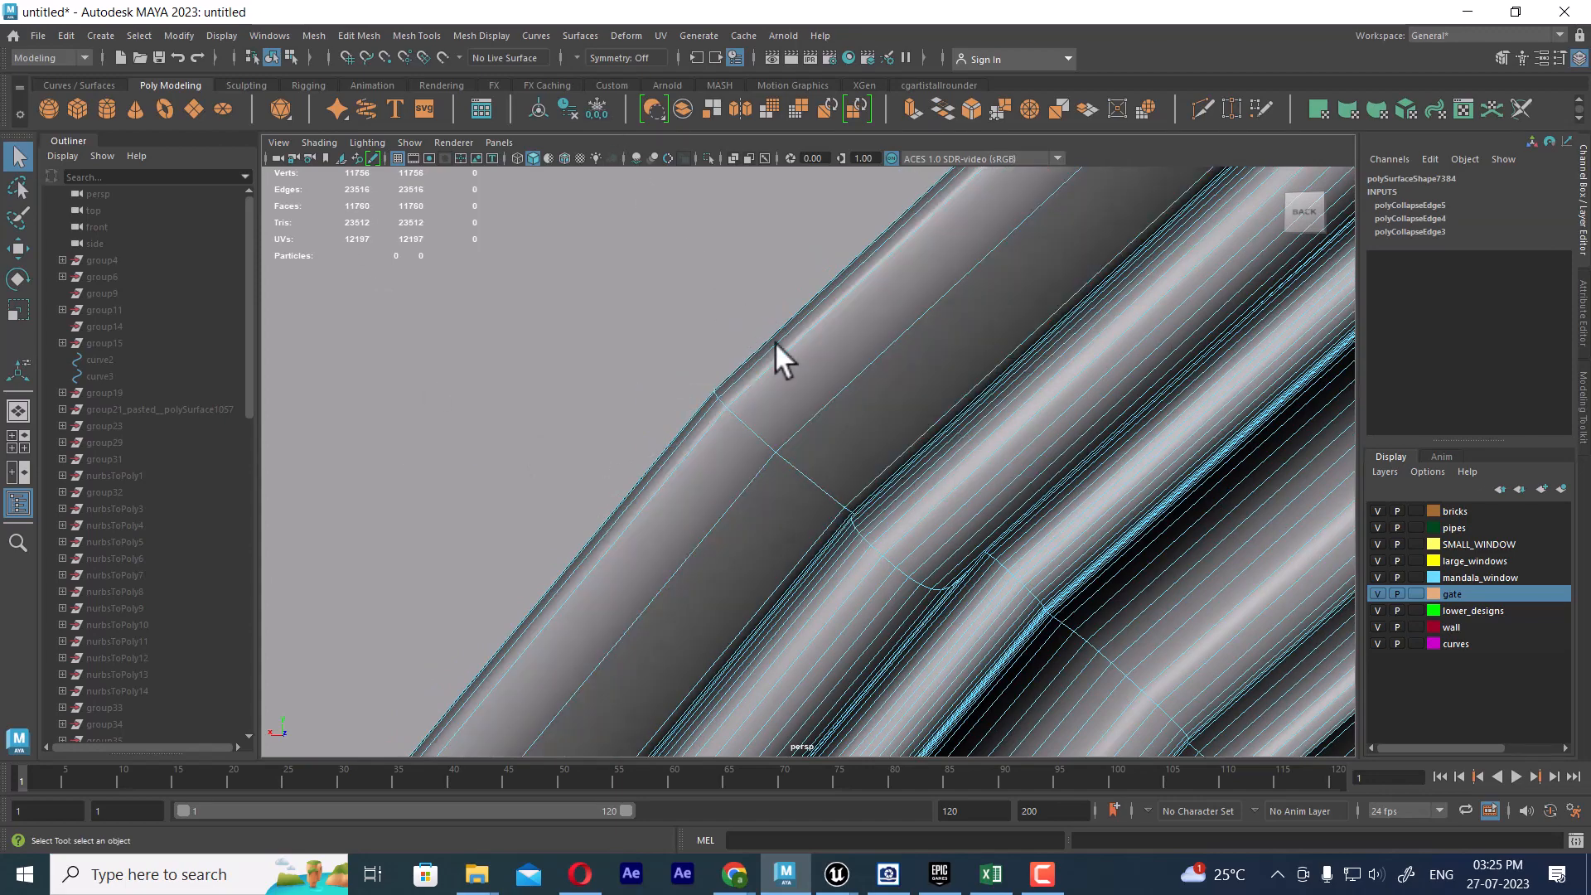
Collapse two edge rings on the rounded outer rim side of the outermost moulding.
left_click_drag(867, 455, 982, 406, "alt")
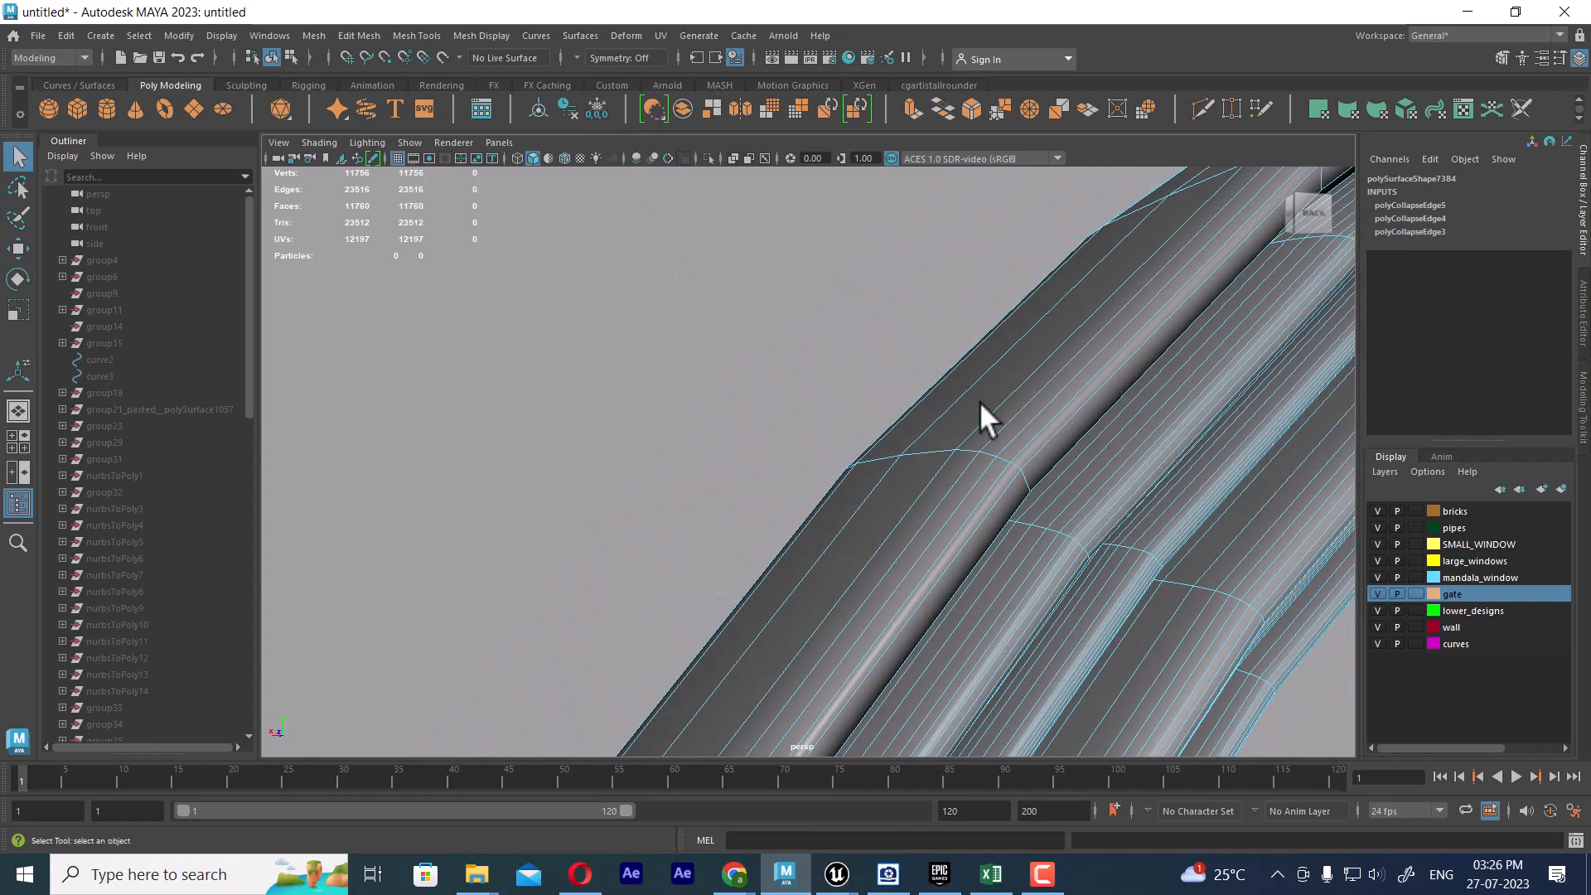
right_click_drag(982, 406, 1035, 491, "alt")
left_click(1024, 451)
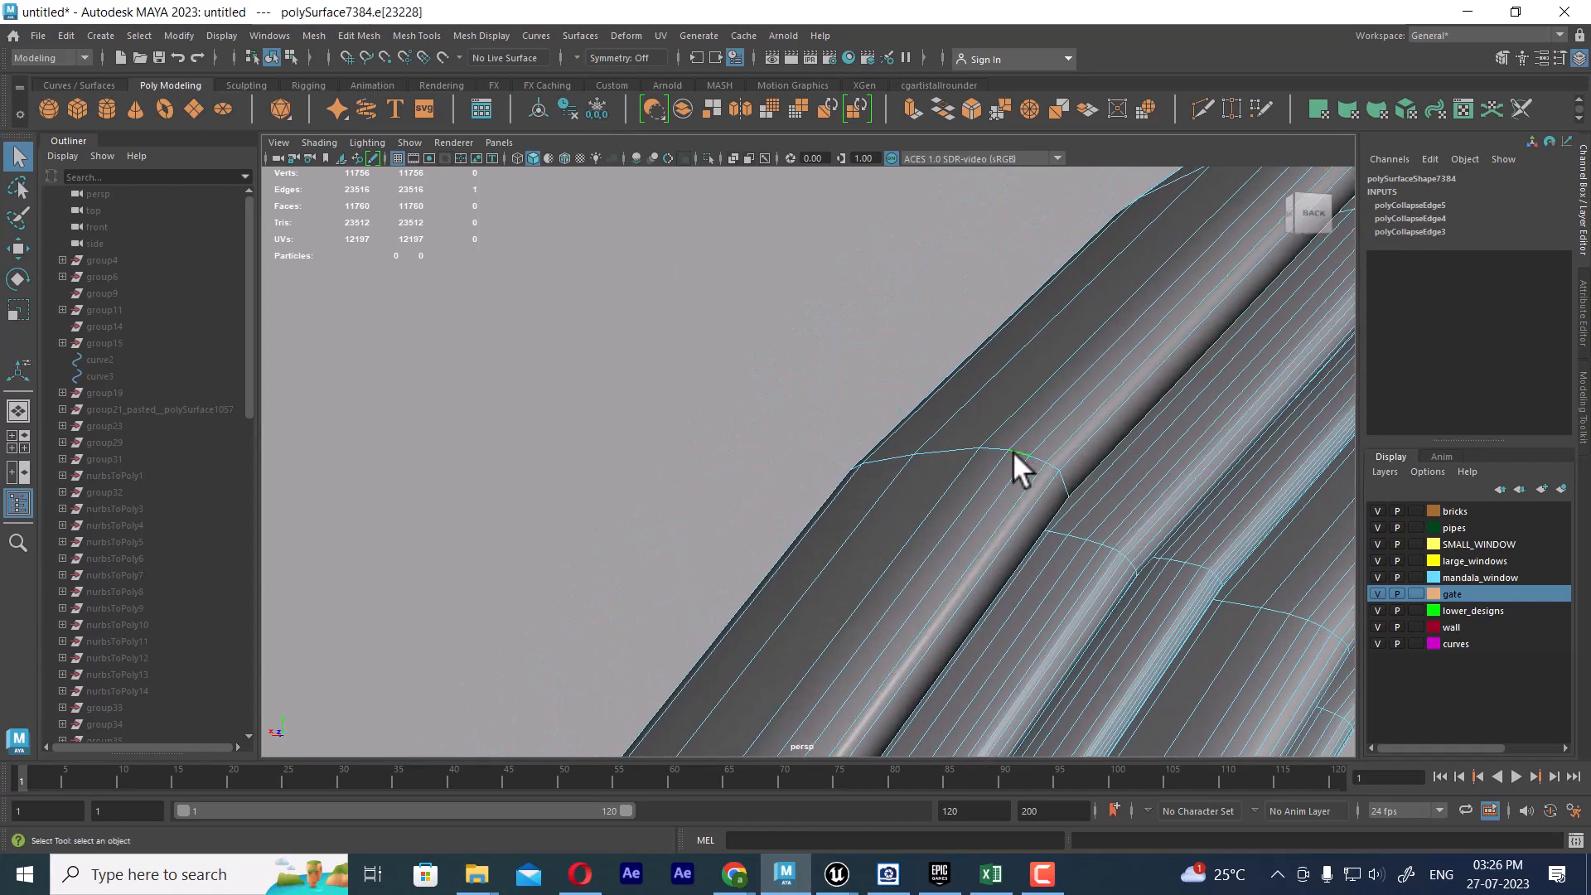
right_click_drag(1166, 372, 863, 238, "ctrl")
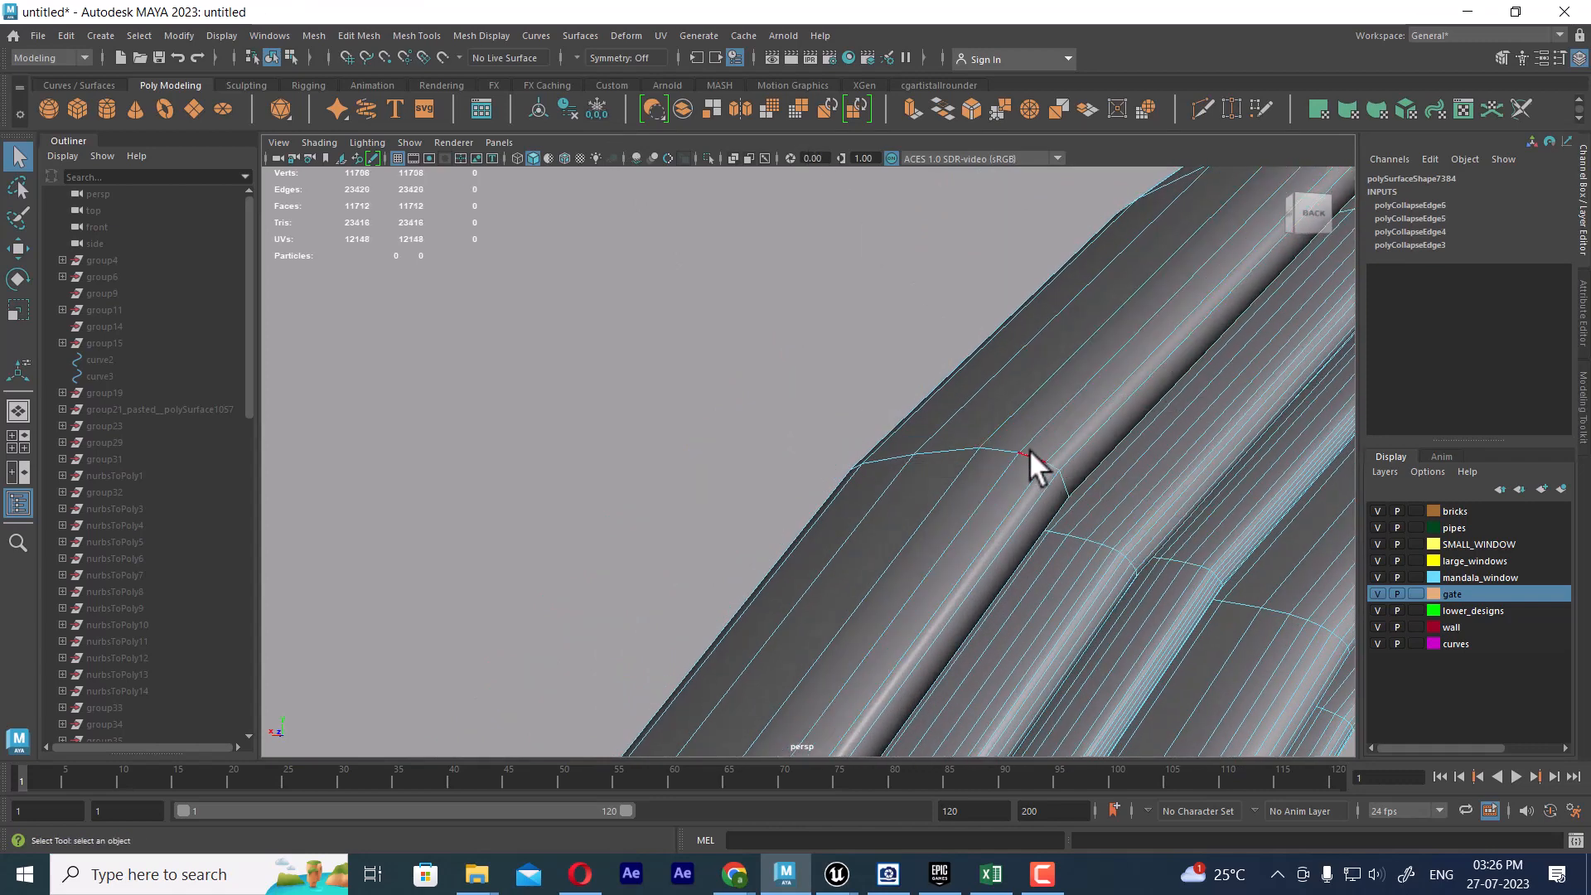
left_click(945, 439)
right_click_drag(1054, 389, 604, 190, "ctrl")
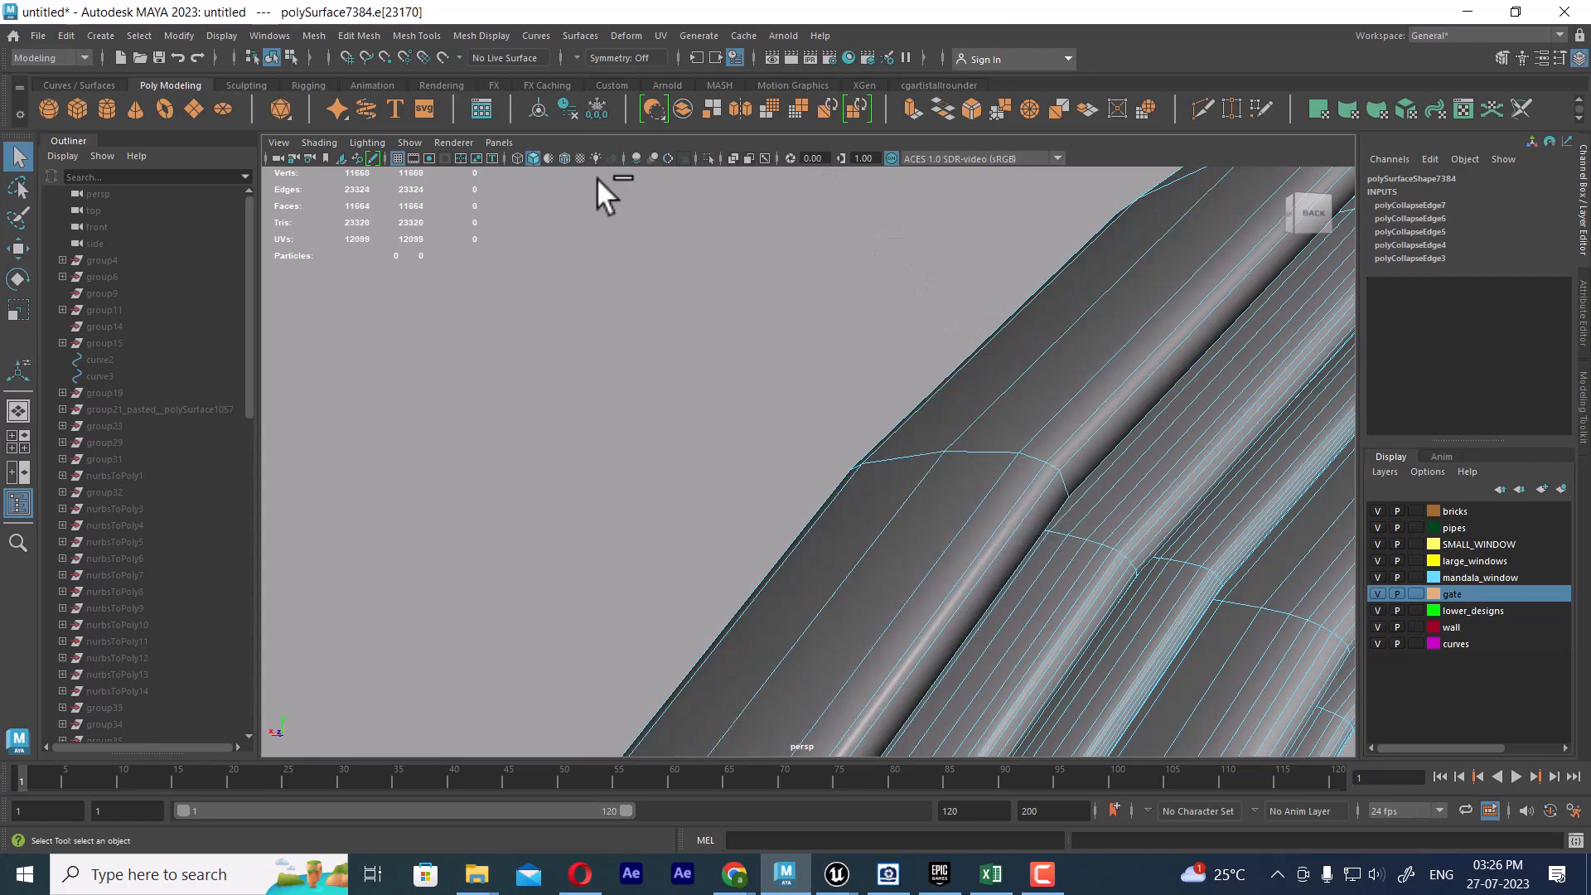
Collapse one more edge ring at the crest of the outermost moulding and return to object mode.
left_click_drag(1060, 493, 1040, 465, "alt")
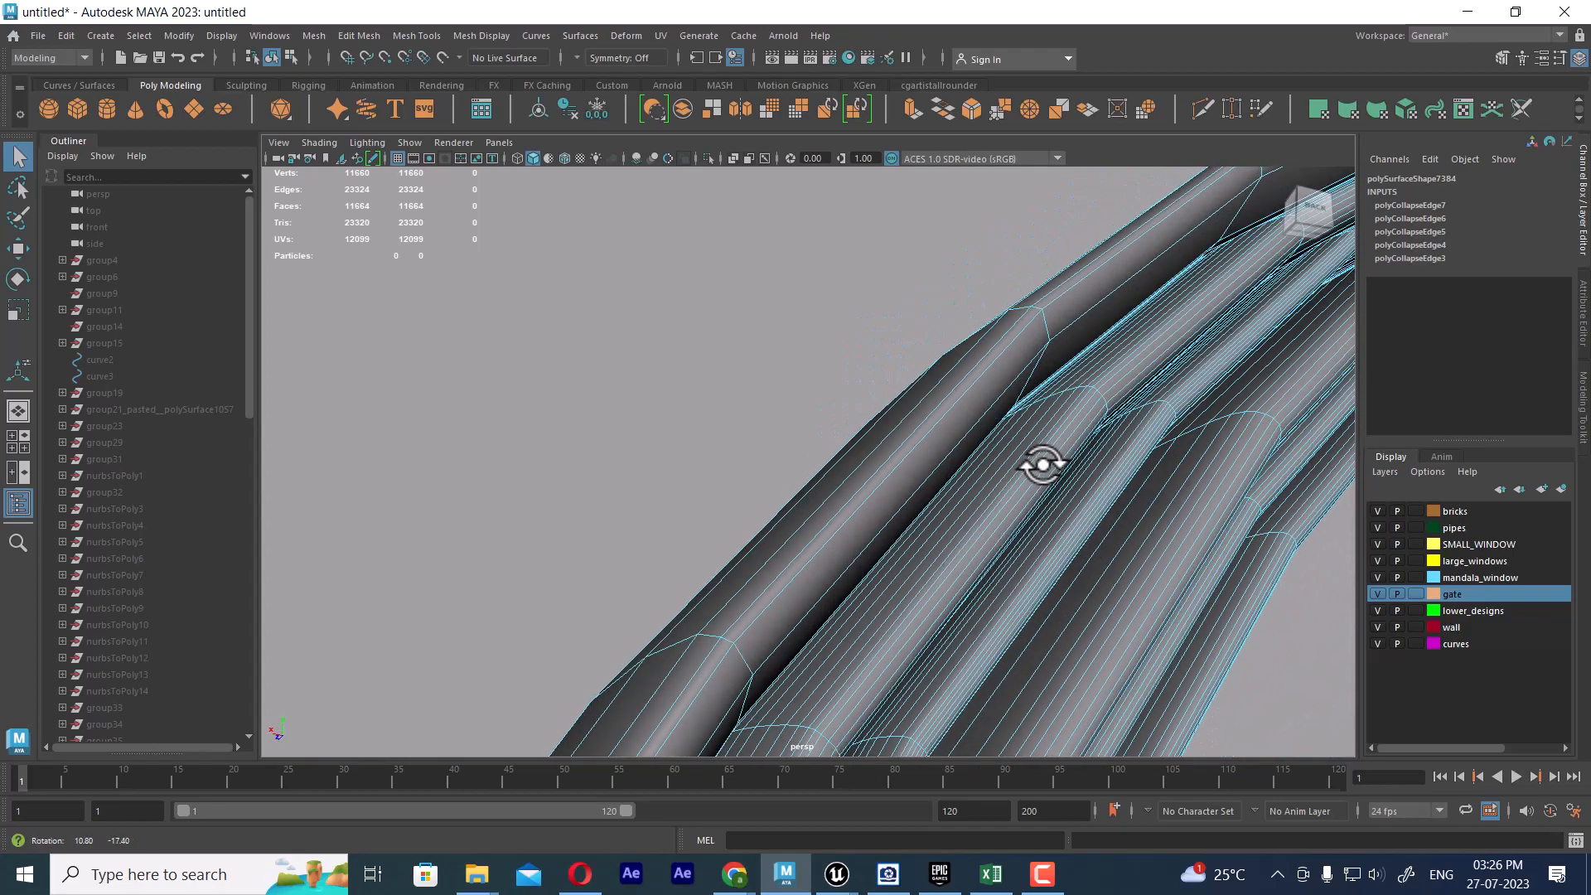
left_click(1044, 308)
left_click_drag(1046, 306, 1097, 319, "alt")
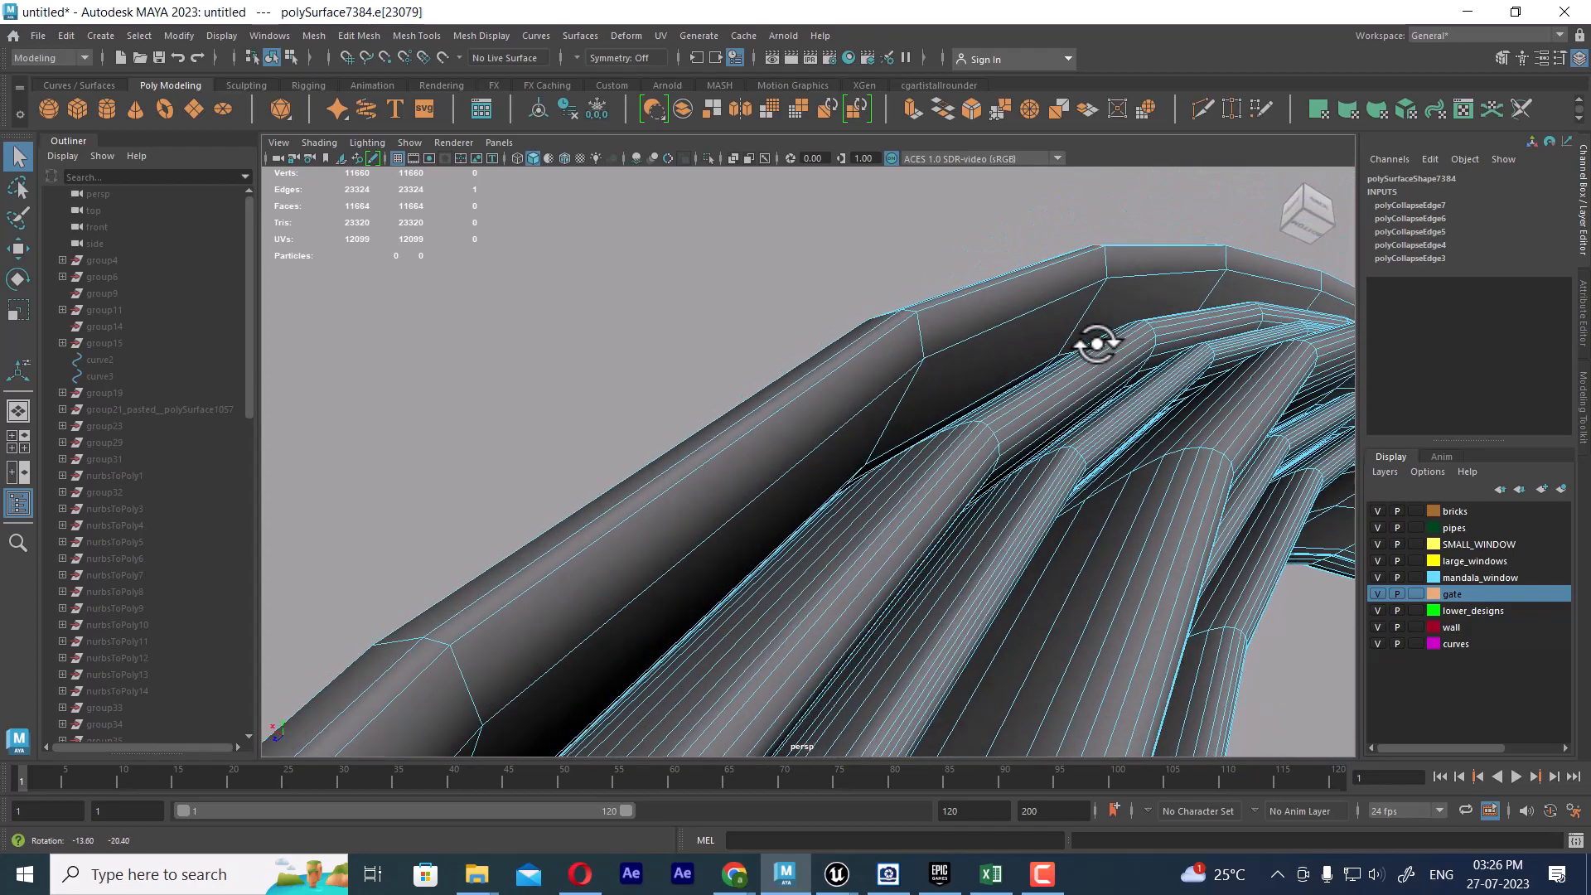
left_click(746, 128)
left_click_drag(852, 277, 1028, 323, "alt")
right_click_drag(1053, 336, 1115, 311)
left_click_drag(1222, 567, 1155, 545, "alt")
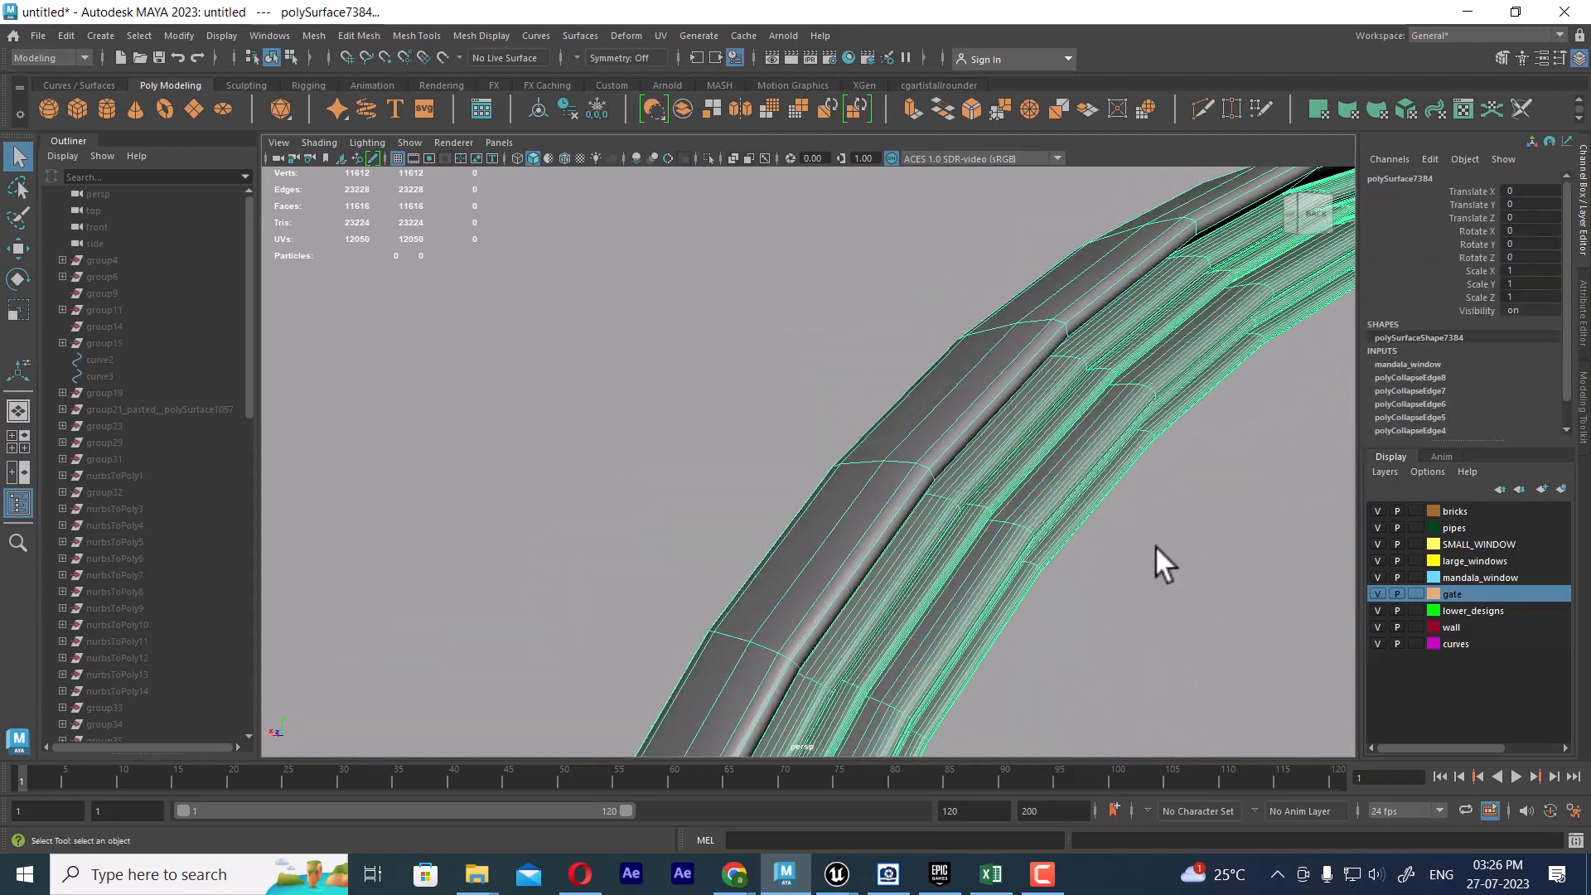
Check the duplicated frame's remaining edges in wireframe and switch back to shaded display.
mouse_move(1029, 376)
left_mouse_down("alt")
mouse_move(973, 370)
mouse_move(1008, 497)
mouse_move(959, 476)
mouse_move(1066, 445)
mouse_move(1059, 462)
mouse_move(903, 426)
mouse_move(886, 401)
mouse_move(828, 514)
mouse_move(894, 550)
mouse_move(887, 451)
mouse_move(822, 424)
mouse_move(892, 454)
mouse_move(853, 455)
mouse_move(970, 554)
mouse_move(934, 444)
mouse_move(956, 450)
mouse_move(942, 420)
mouse_move(853, 465)
mouse_move(795, 540)
mouse_move(801, 466)
mouse_move(845, 494)
mouse_move(842, 551)
left_mouse_up("alt")
key("4")
key("5")
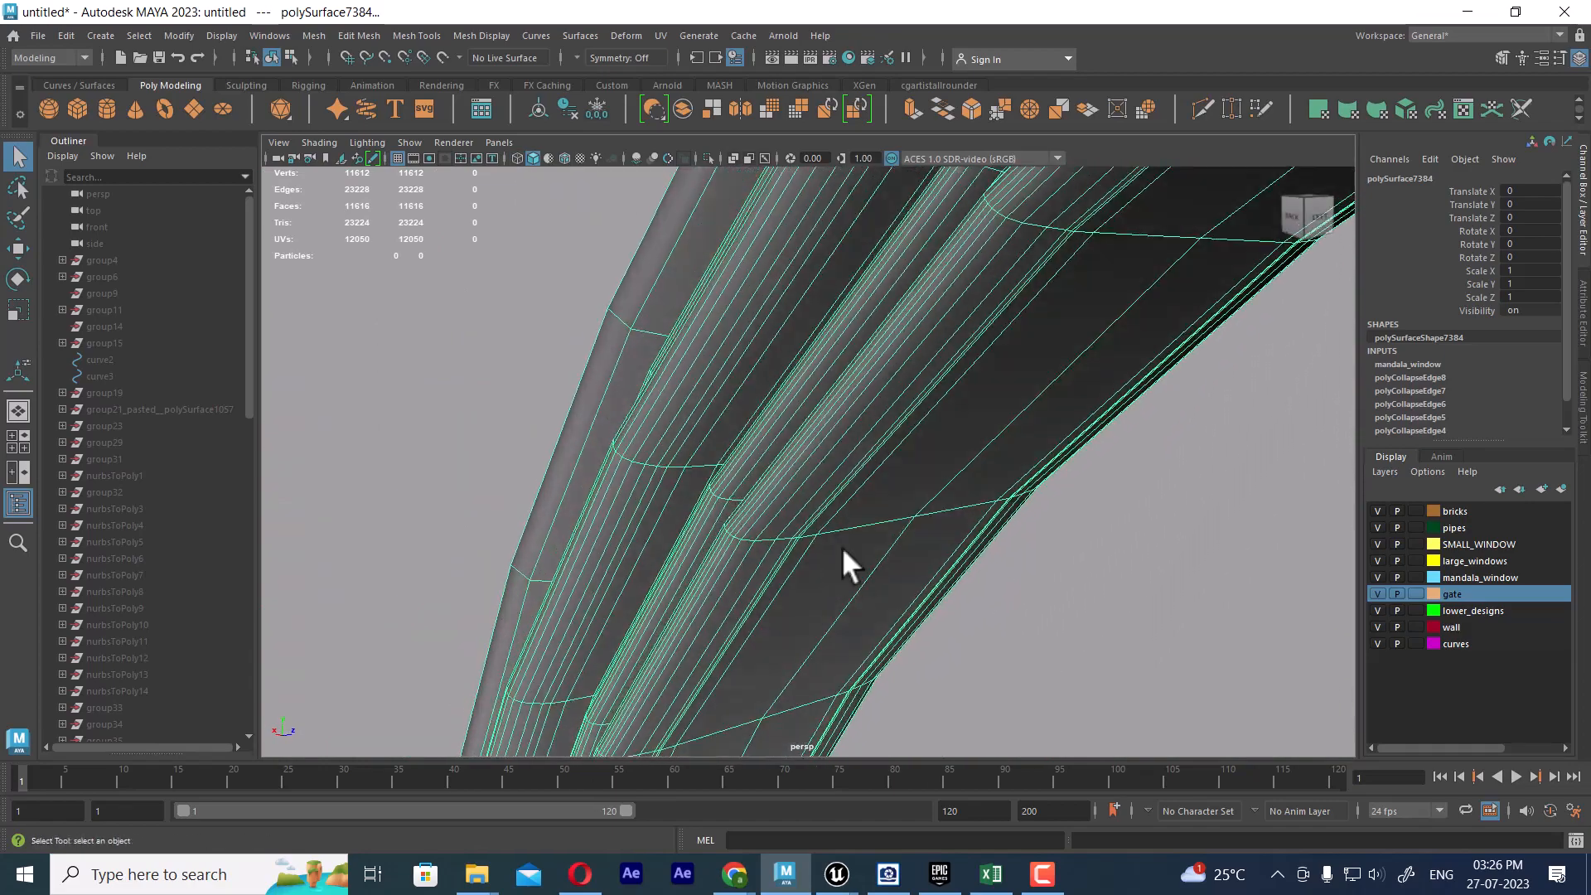
Try to delete six edge loops along the rounded ridge beside the frame's wide flat band.
scroll(888, 507, "up", 2)
right_click_drag(888, 506, 899, 329)
scroll(870, 465, "up", 2)
left_click_drag(866, 472, 812, 550, "alt")
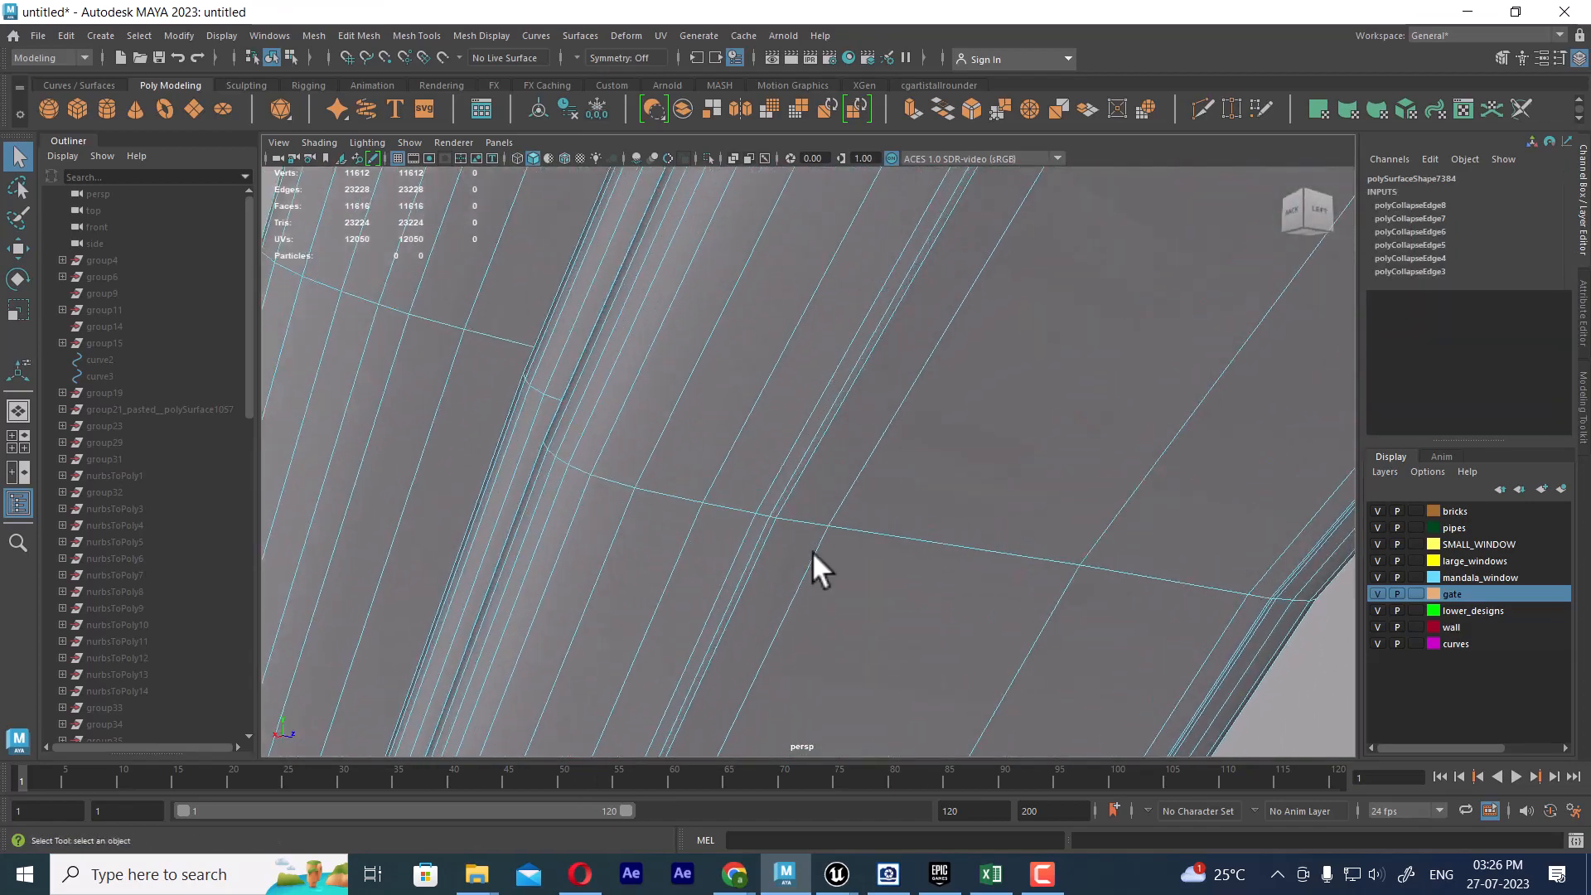
double_click(775, 466)
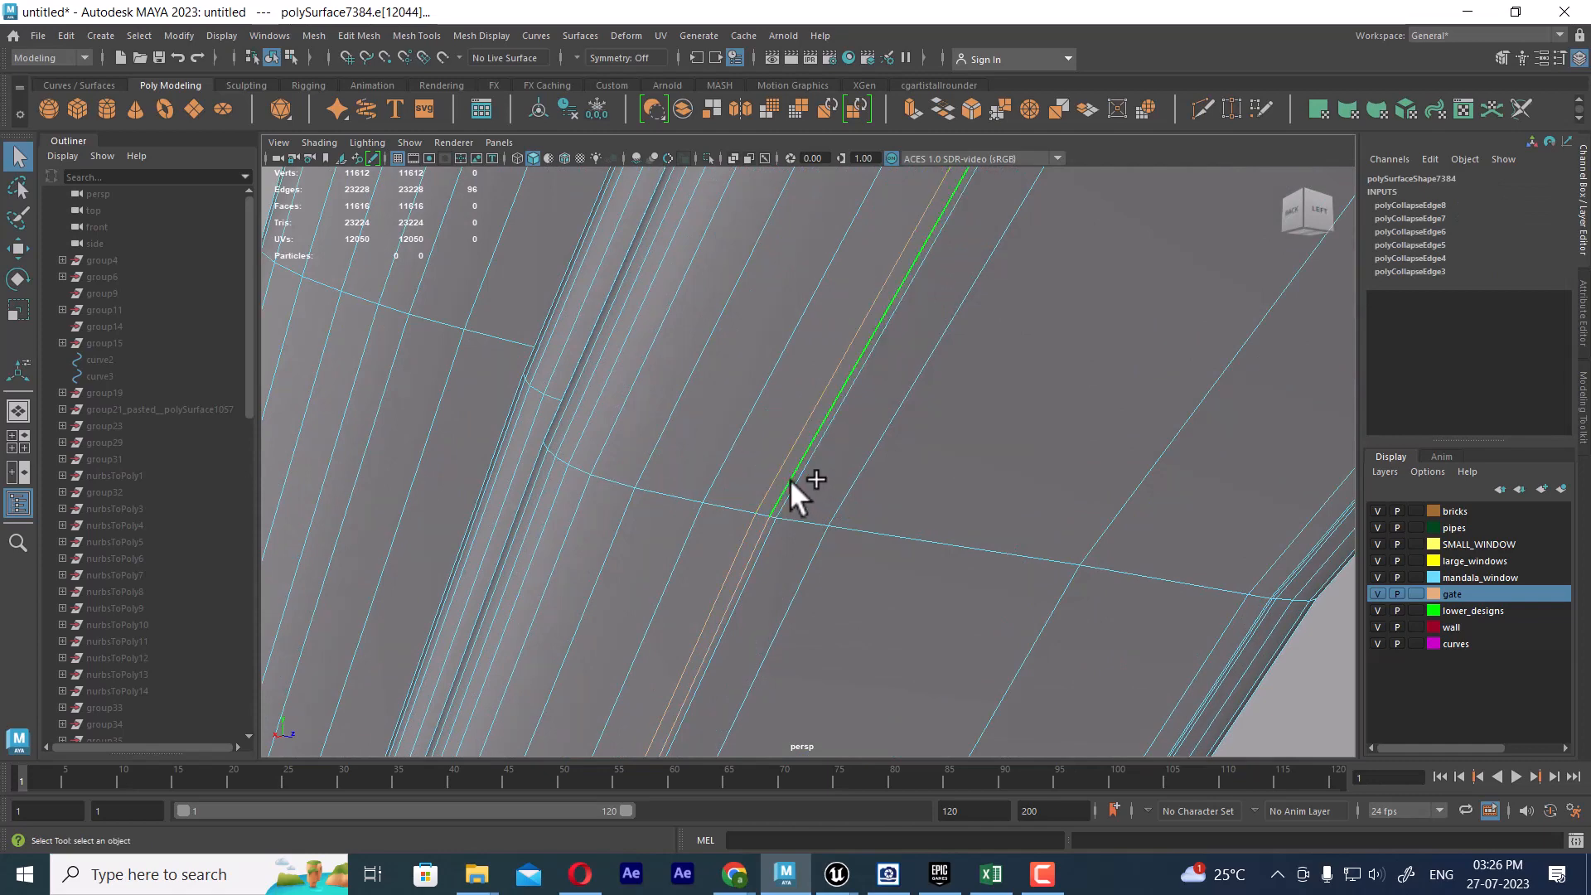
double_click(791, 482, "shift")
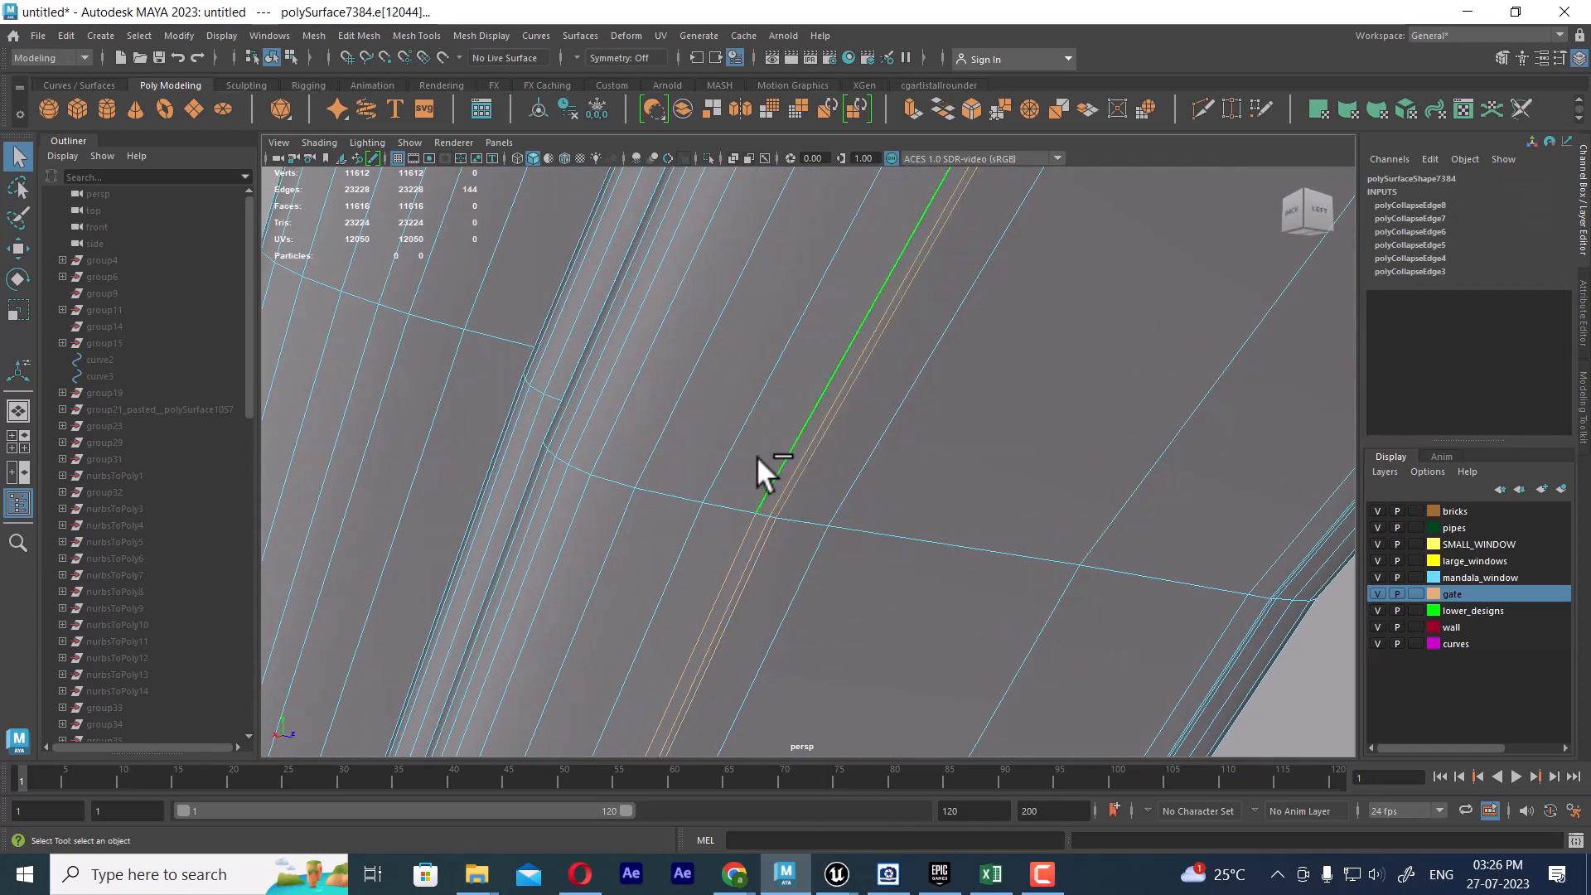
double_click(672, 406, "shift")
double_click(627, 406, "shift")
left_click_drag(683, 409, 747, 462, "alt")
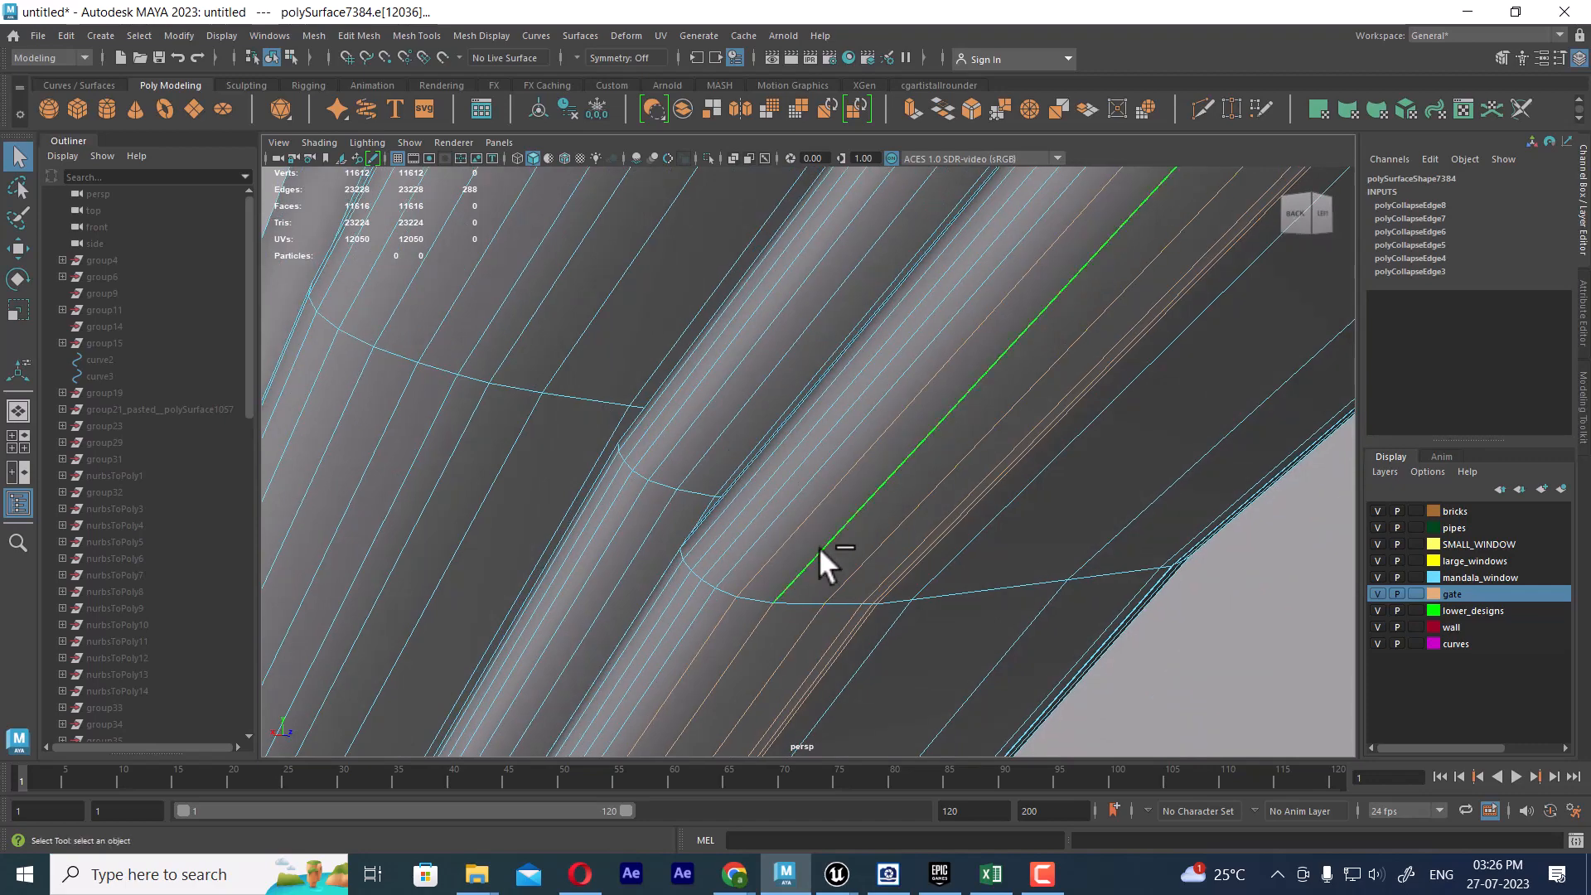
left_click_drag(887, 558, 870, 479, "alt")
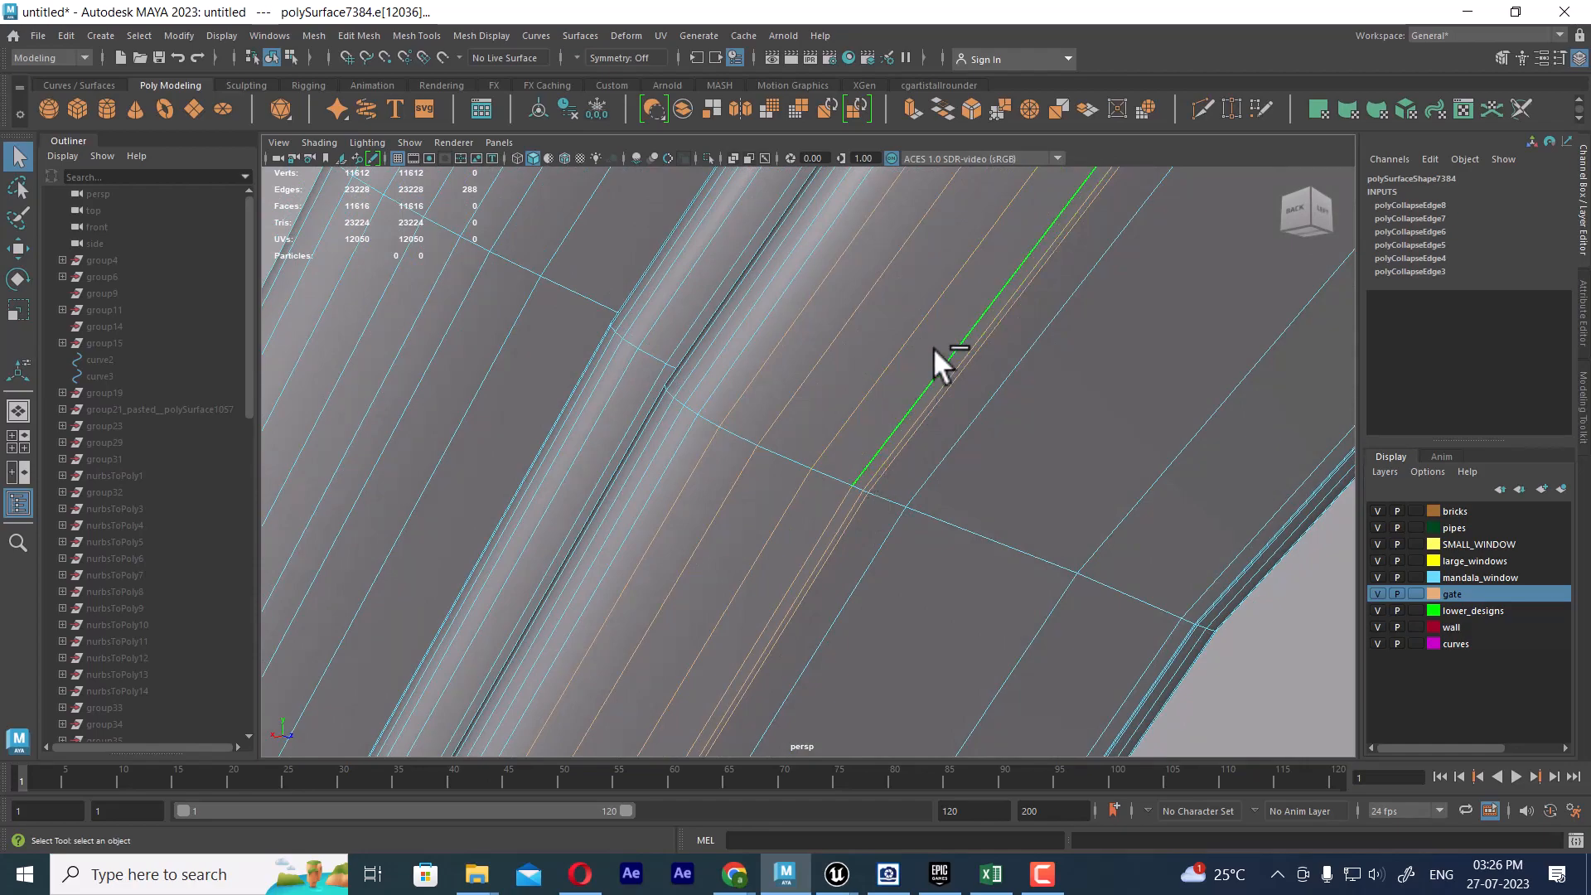
right_click_drag(933, 346, 360, 639, "shift")
scroll(908, 455, "down", 8)
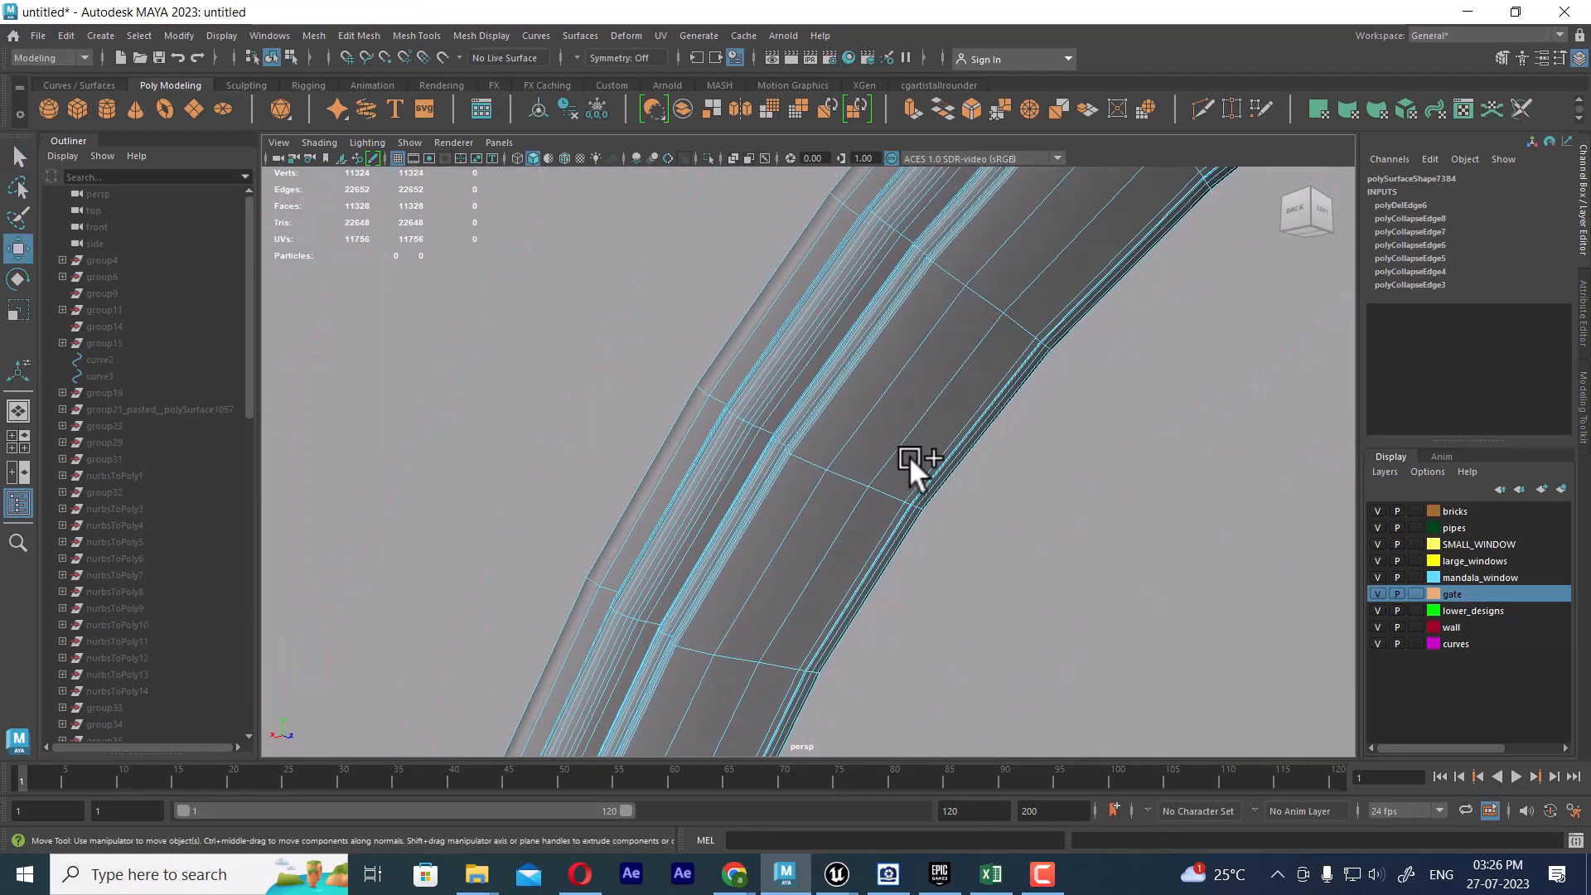
Undo the last edge-loop deletion on the frame.
key("ctrl+z")
key("ctrl+z")
key("ctrl+z")
key("ctrl+z")
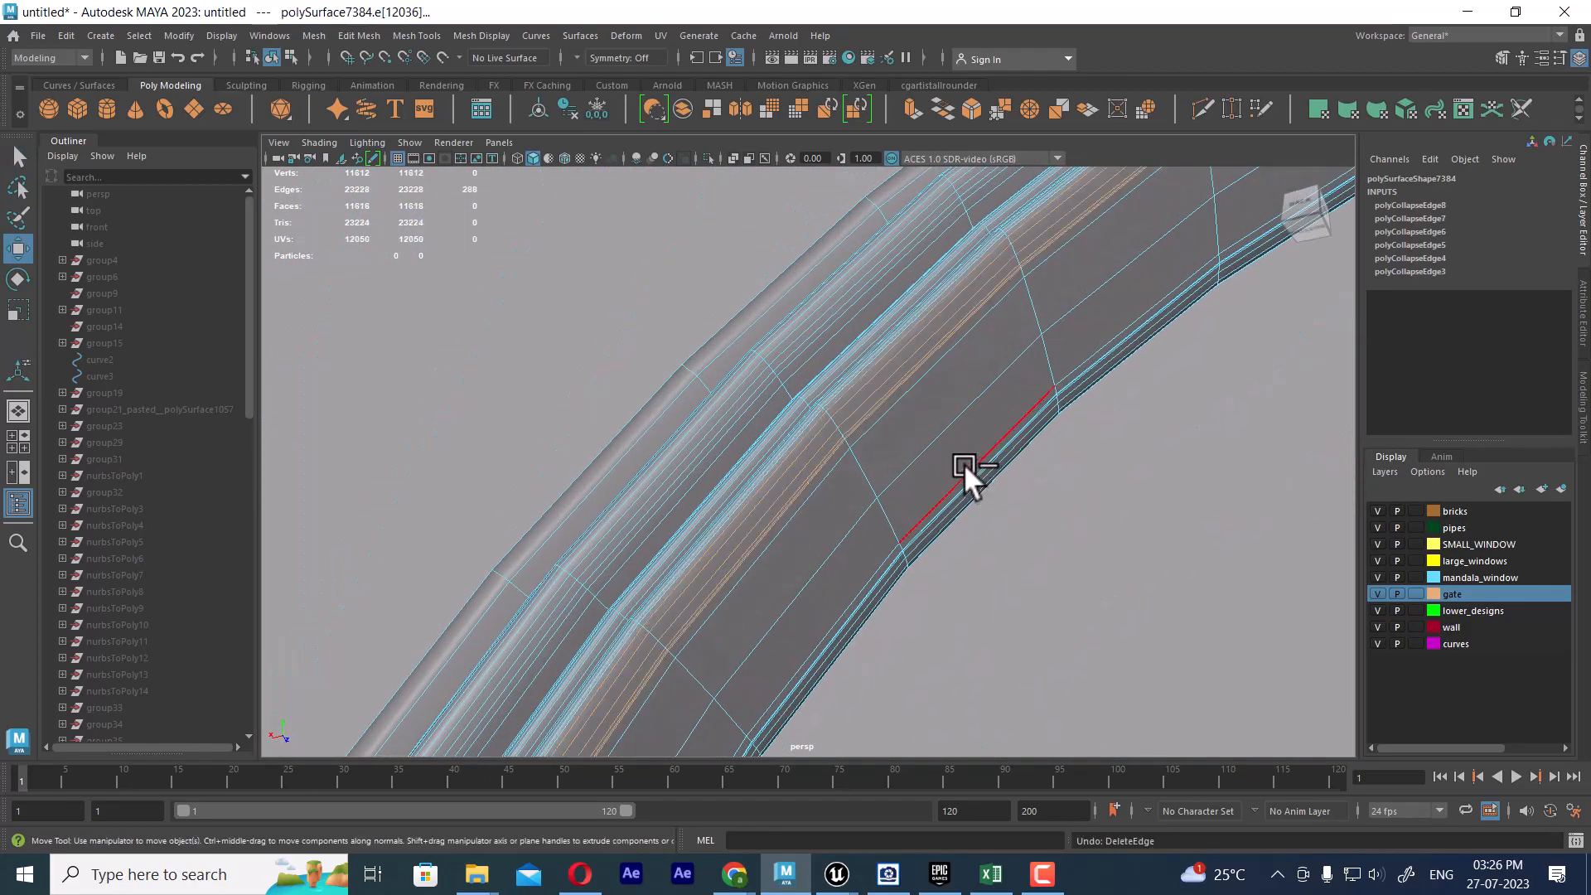
Reselect five edge loops on the rounded ridge beside the wide flat band, leaving loops between them, and delete them.
left_click_drag(963, 463, 948, 367, "alt")
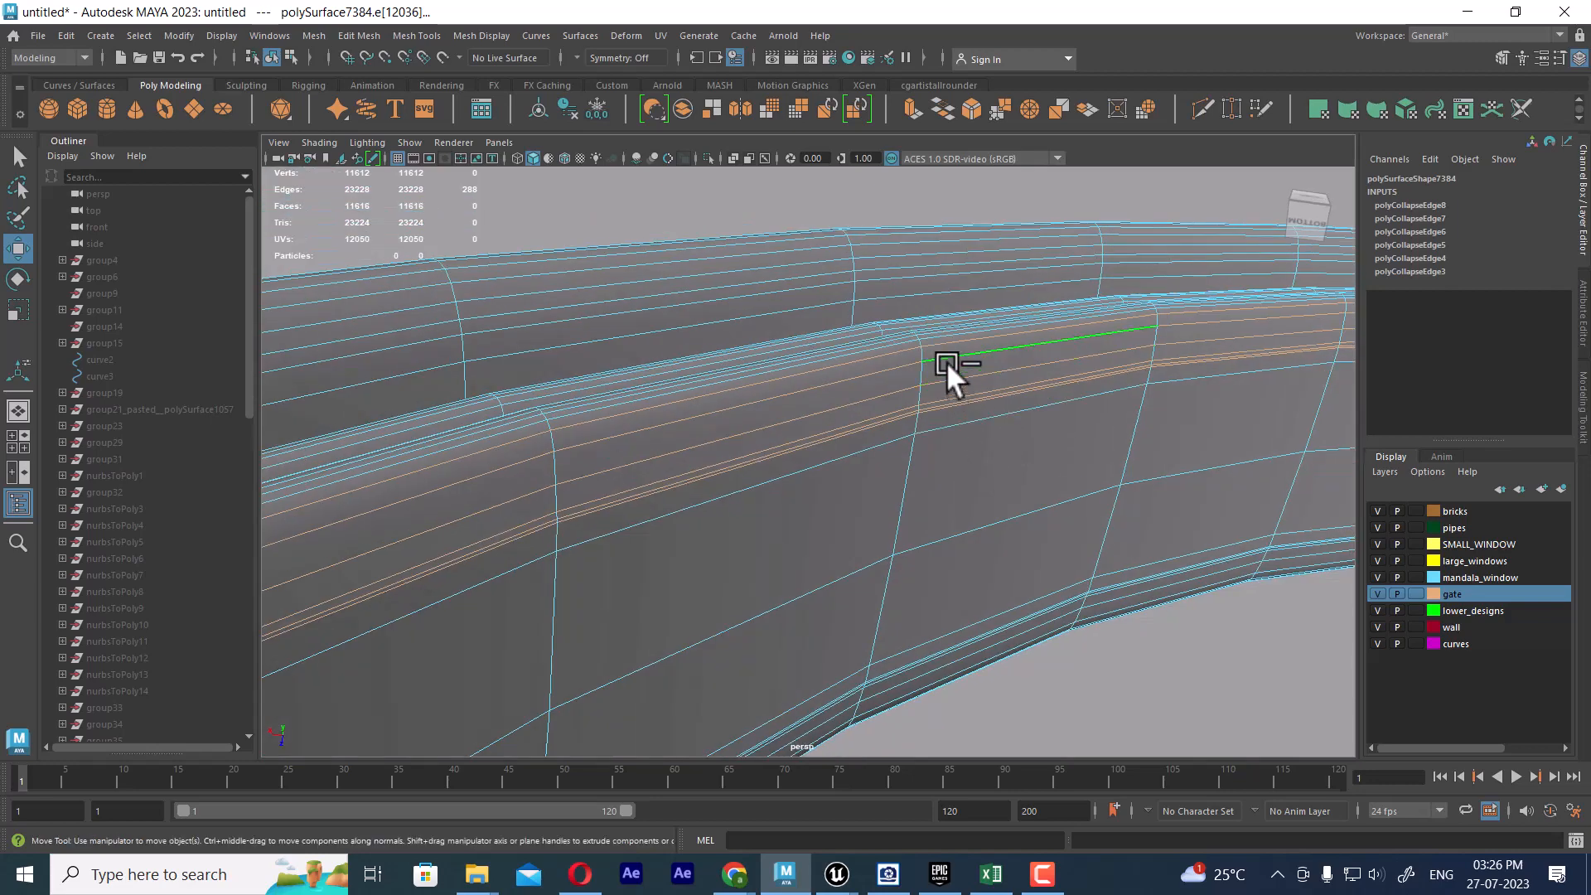
left_click(946, 363)
double_click(942, 342)
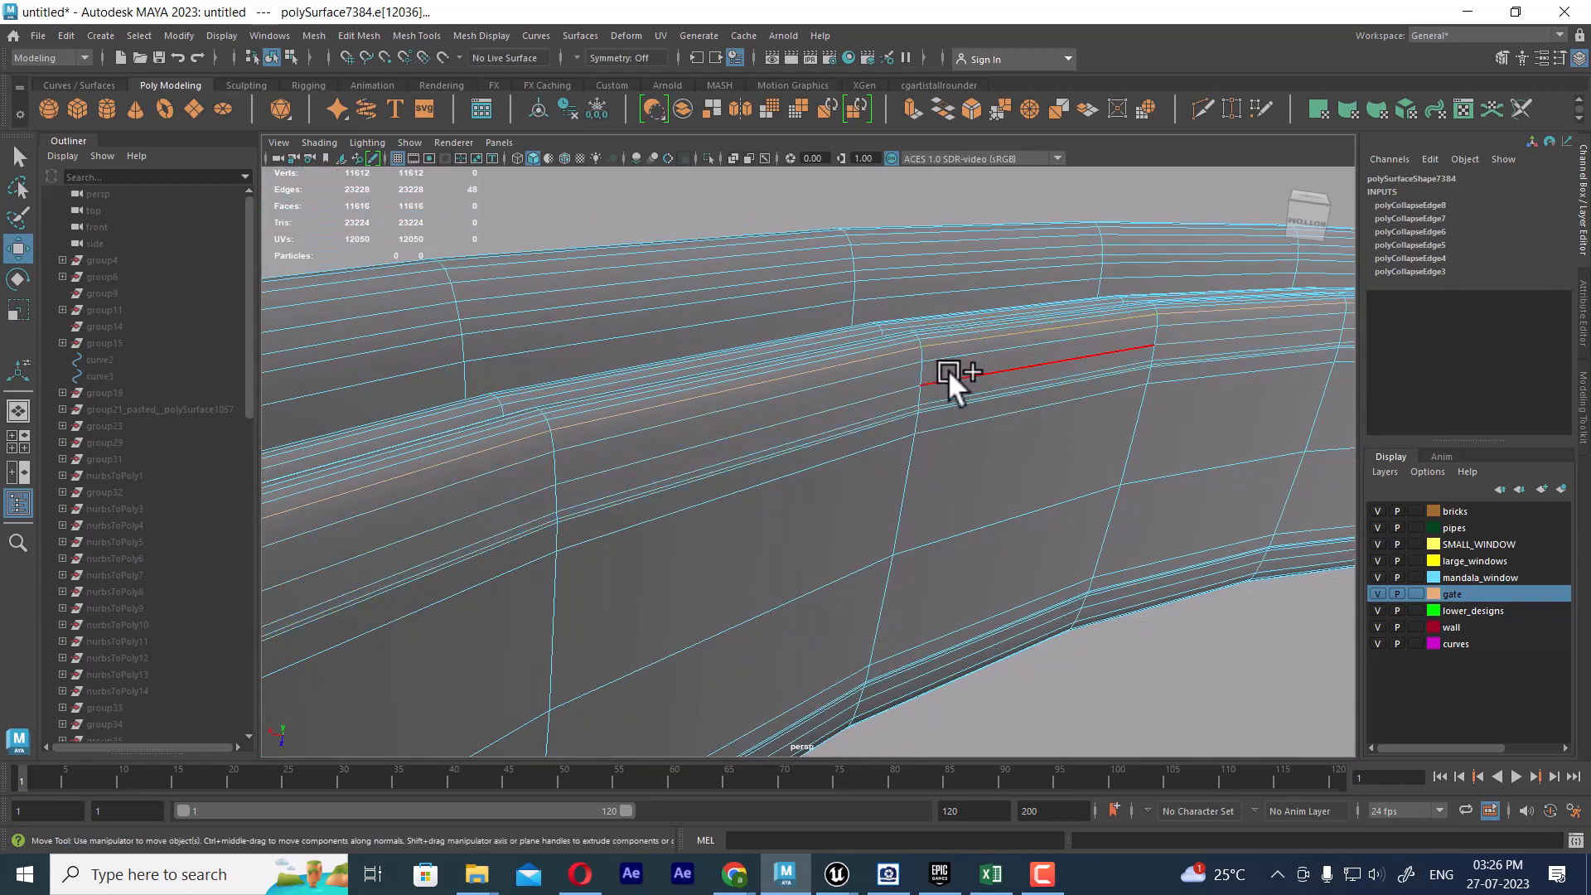
double_click(948, 371, "shift")
left_click_drag(943, 379, 898, 381, "alt")
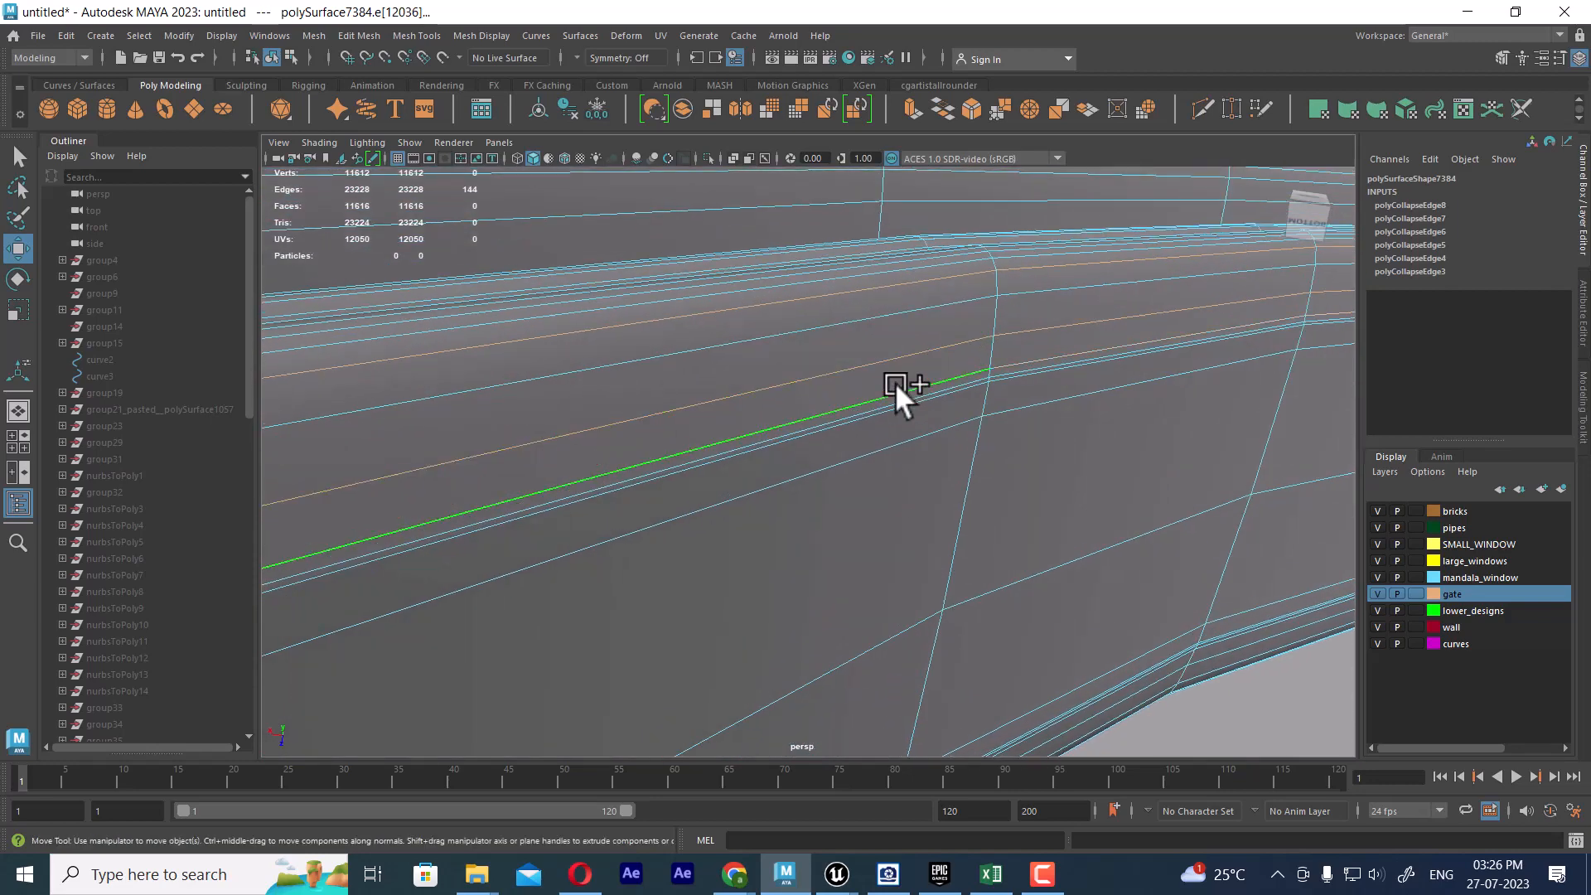
double_click(888, 404, "shift")
double_click(888, 407, "shift")
scroll(941, 391, "down", 5)
left_click_drag(941, 391, 968, 388, "alt")
right_click(968, 389, "shift")
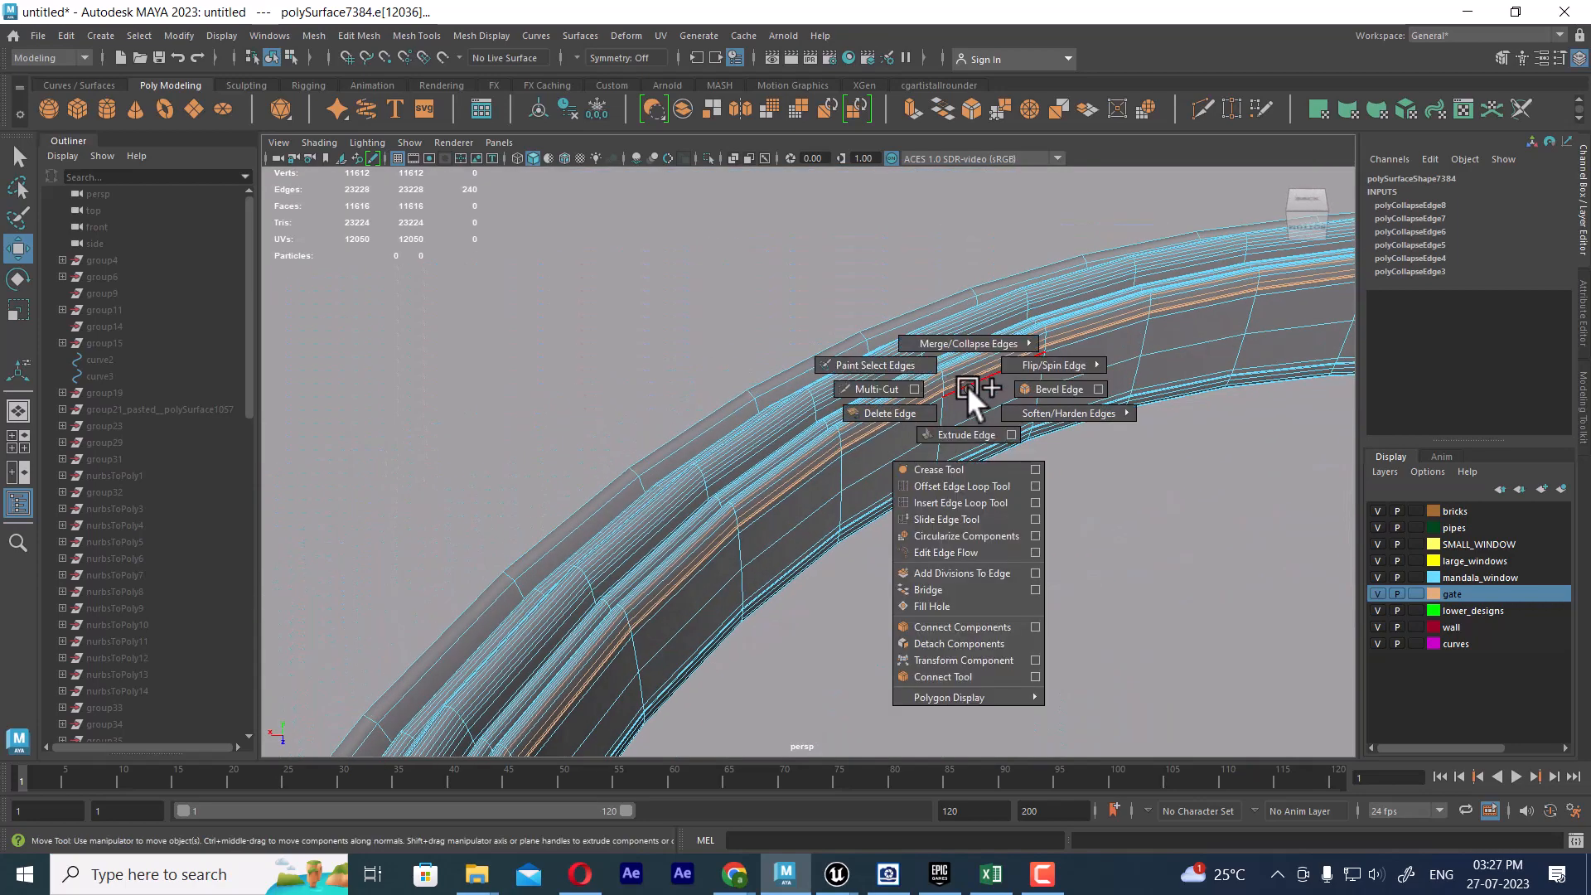
right_click_drag(968, 389, 1006, 637, "shift")
Delete the edge loop running along the middle of the frame's wide flat band.
mouse_move(961, 466)
left_mouse_down("alt")
mouse_move(977, 532)
mouse_move(952, 412)
mouse_move(986, 479)
left_mouse_up("alt")
left_click(969, 475)
double_click(970, 475)
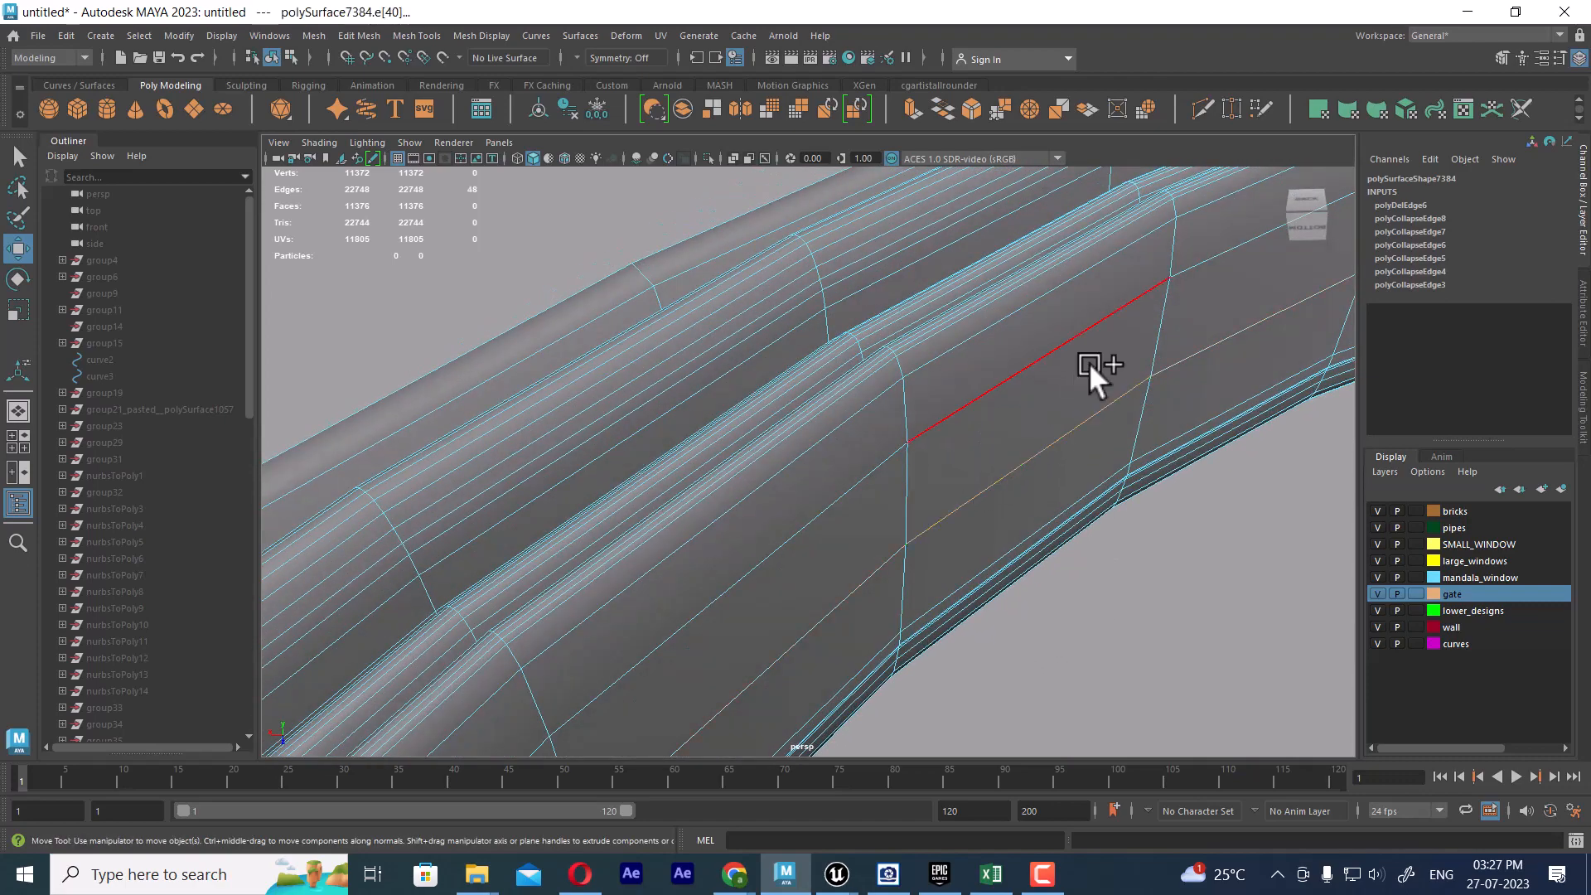
key("ctrl+Delete")
Try to delete the other edge loop on the flat band, beside the rounded ridge, and undo the deletion.
double_click(938, 424)
right_click_drag(1082, 373, 928, 458, "shift")
right_click_drag(975, 509, 958, 403, "alt")
left_click_drag(958, 402, 918, 509, "alt")
key("ctrl+z")
Delete five edge loops on the inward-facing side of the wide rounded moulding in the middle of the frame.
scroll(907, 485, "up", 3)
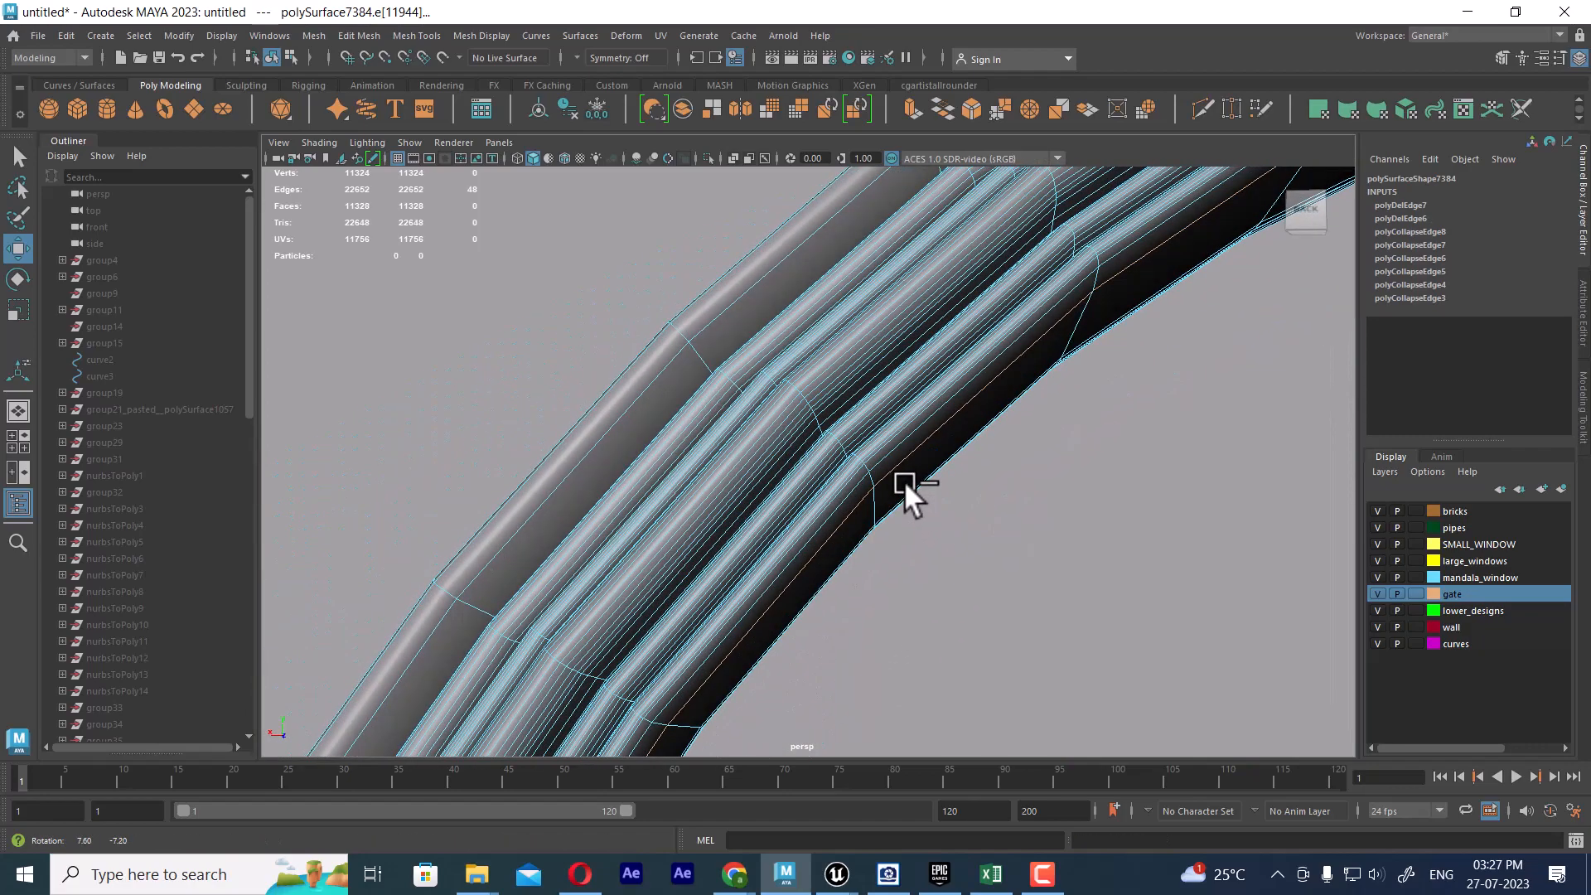
scroll(920, 555, "up", 4)
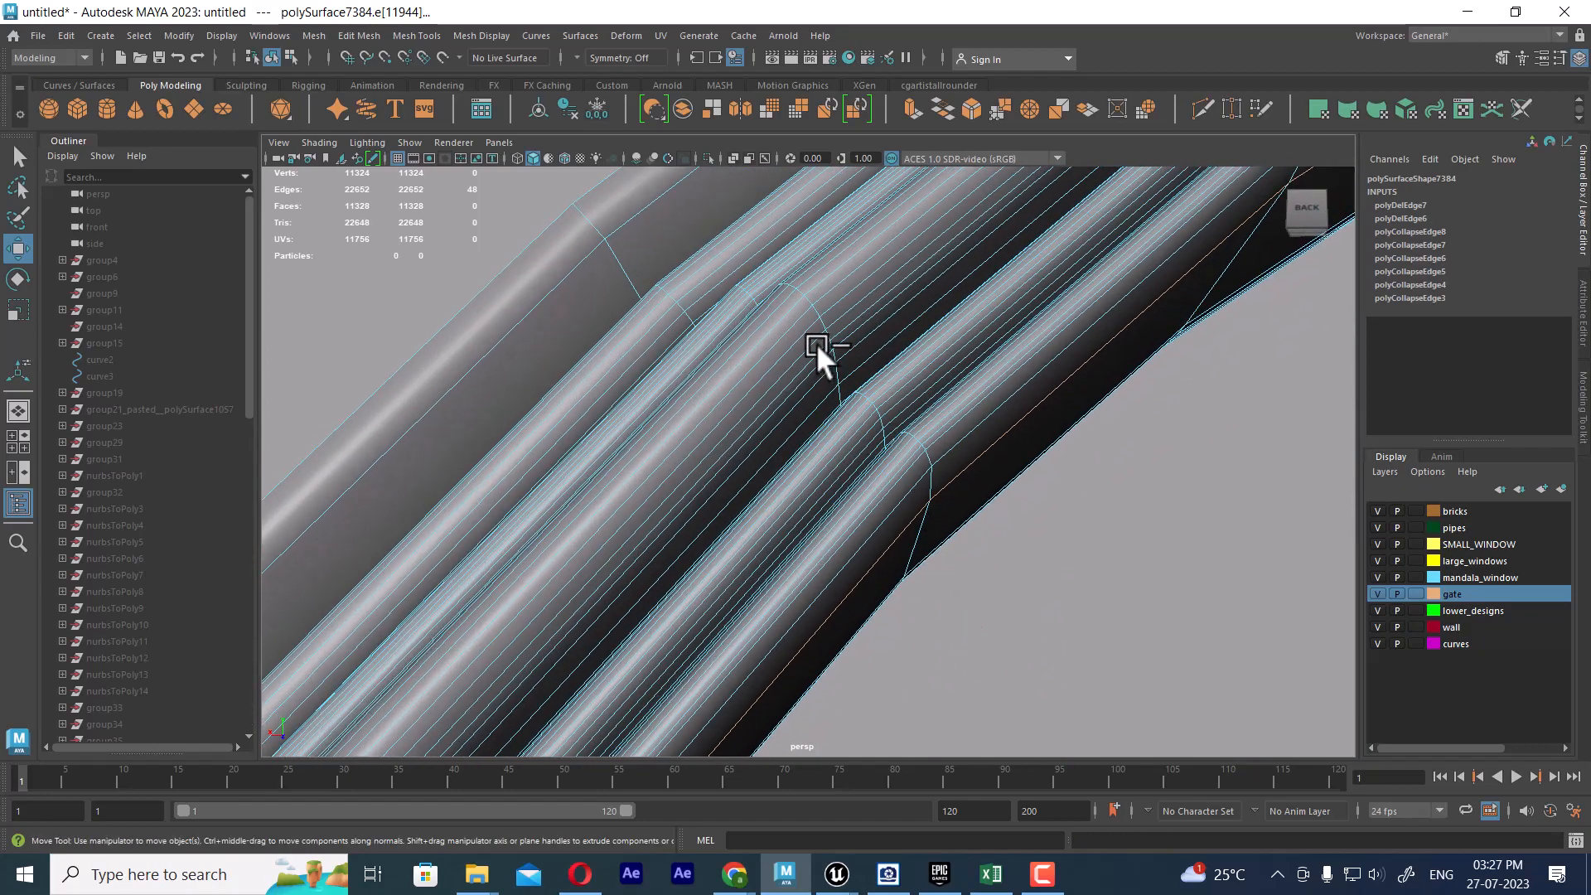
scroll(817, 343, "up", 2)
left_click(816, 331)
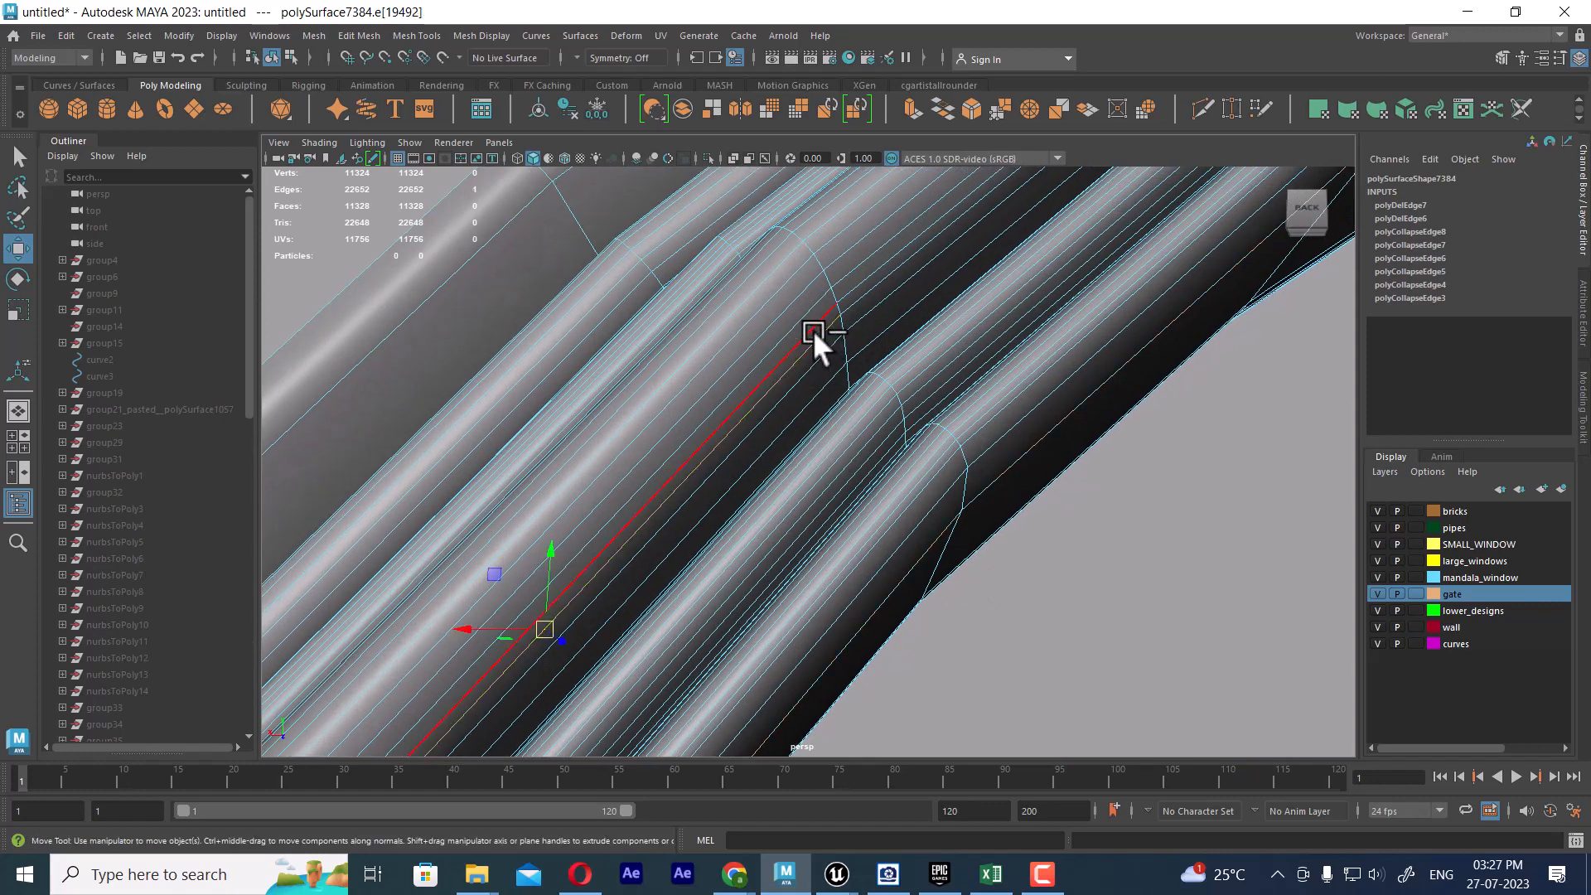
left_click(813, 329, "shift")
left_click(797, 293)
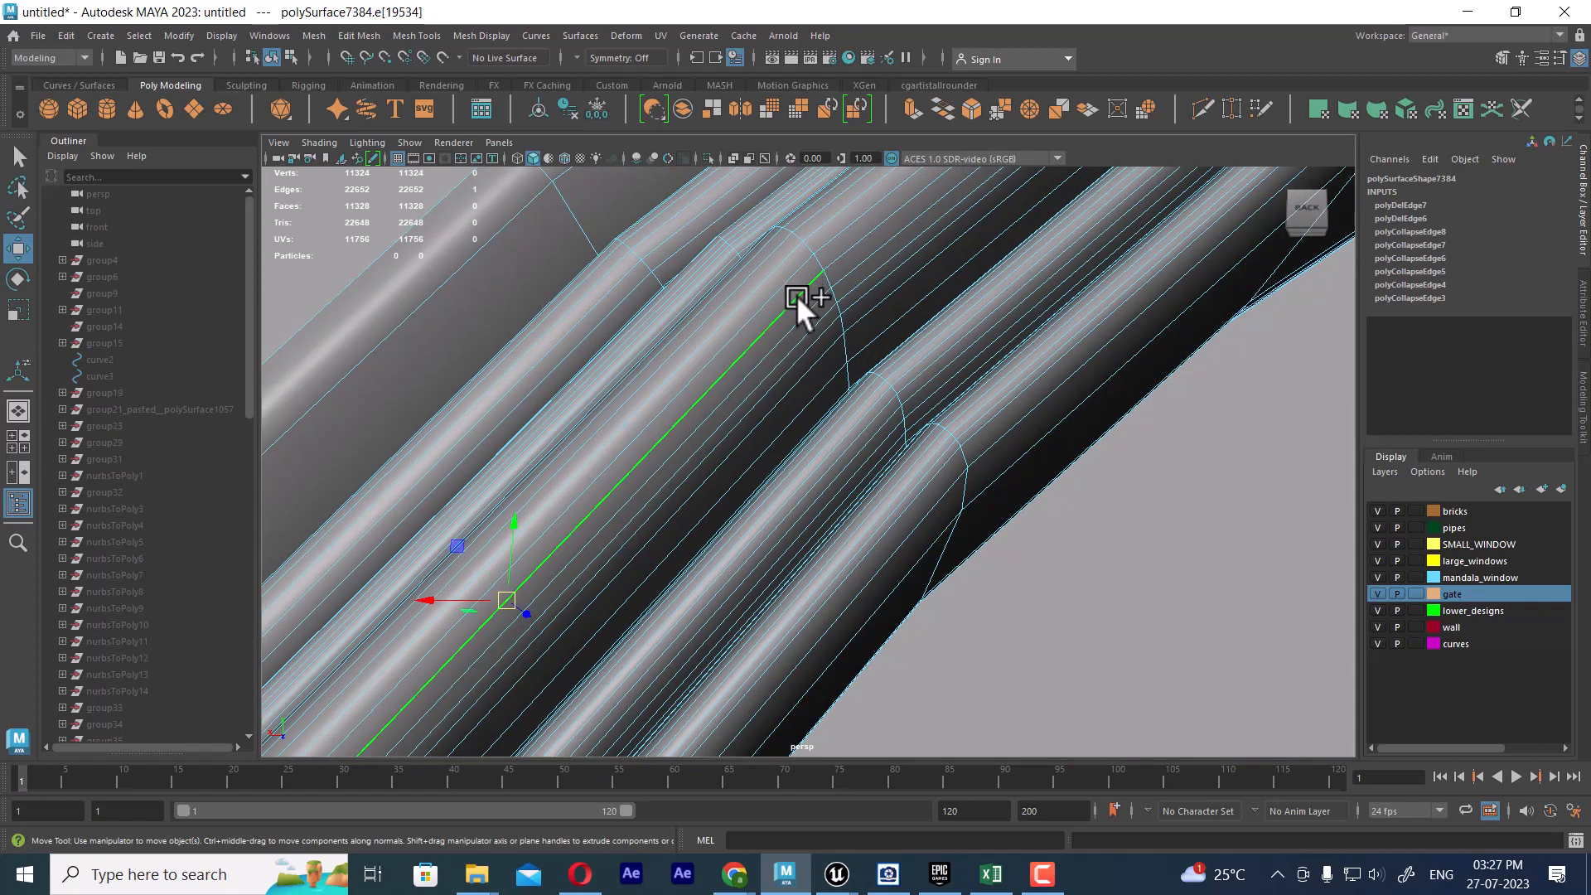
double_click(805, 308)
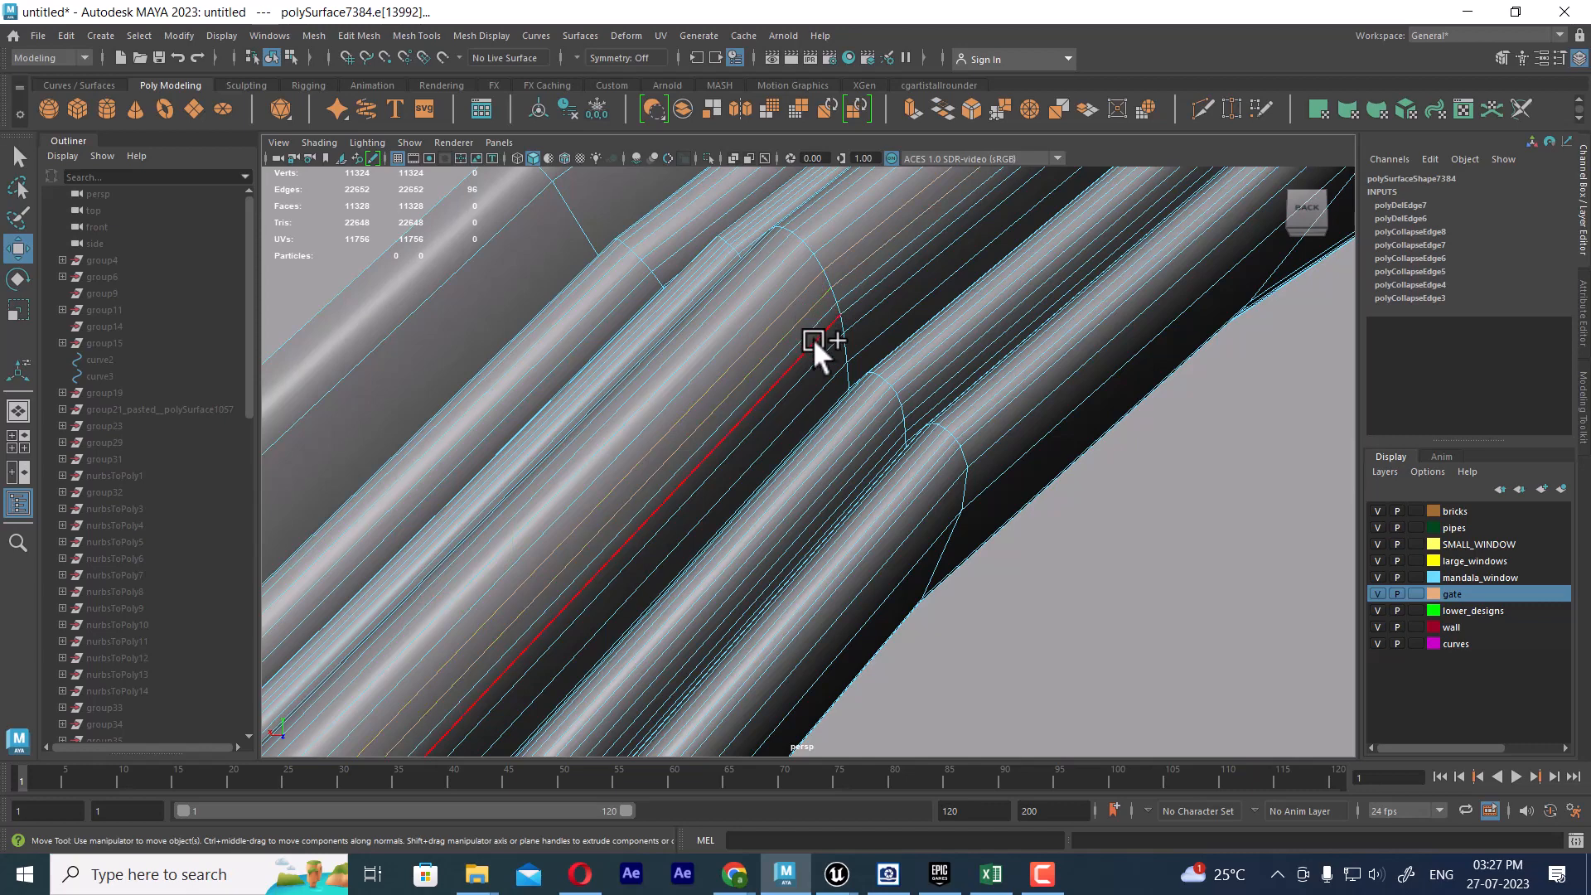
double_click(809, 338, "shift")
right_click_drag(829, 323, 852, 426, "shift")
Delete four more edge loops across the crest and outer side of the wide middle moulding.
left_click_drag(852, 426, 843, 366, "alt")
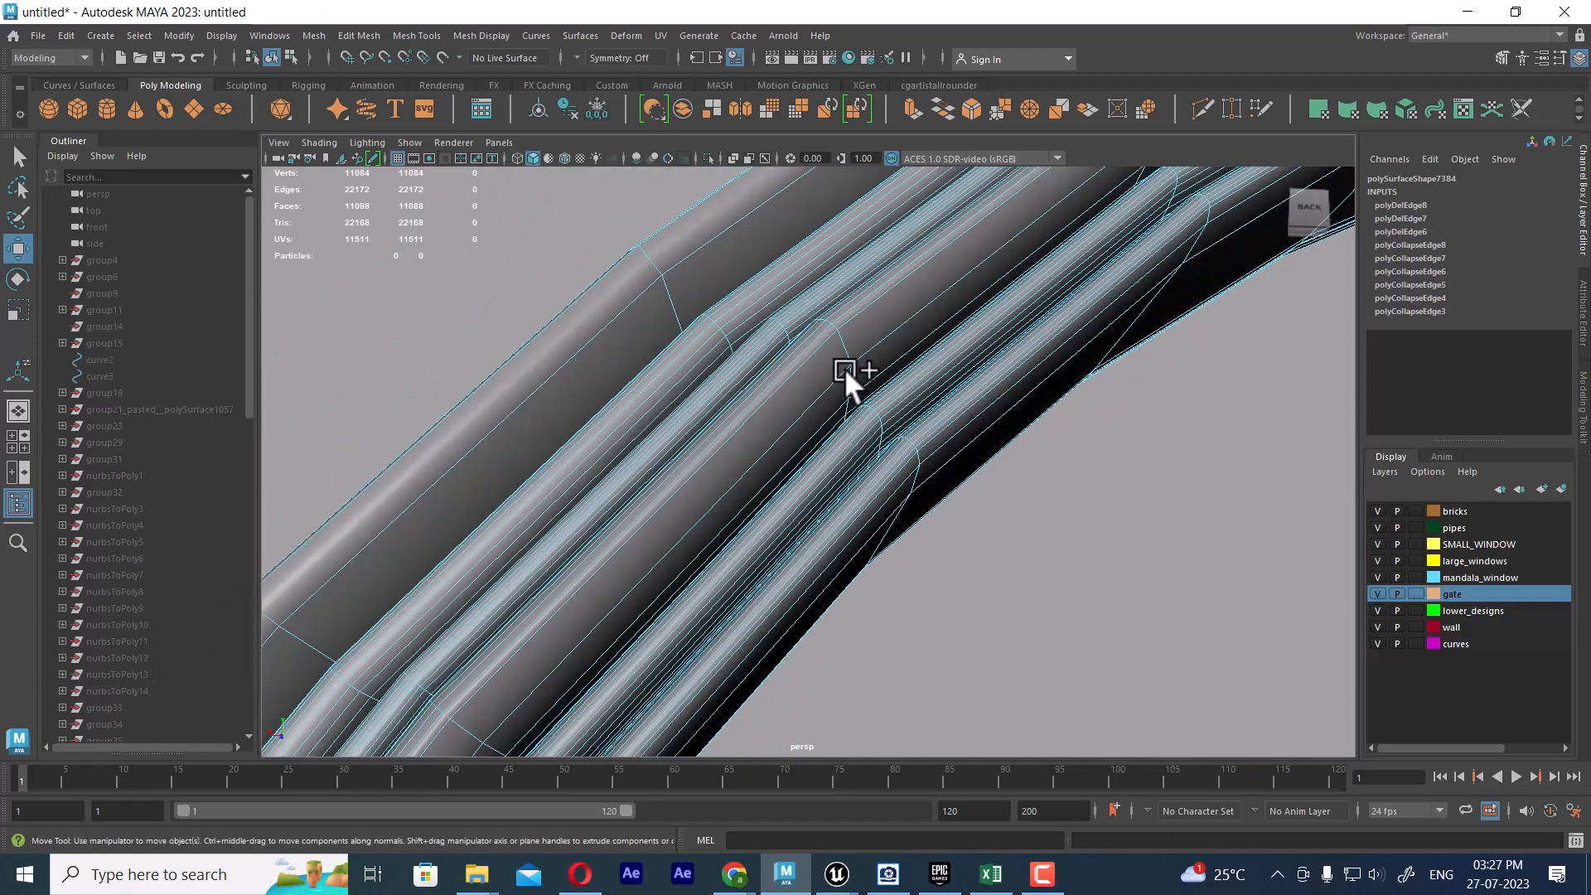
scroll(837, 354, "up", 5)
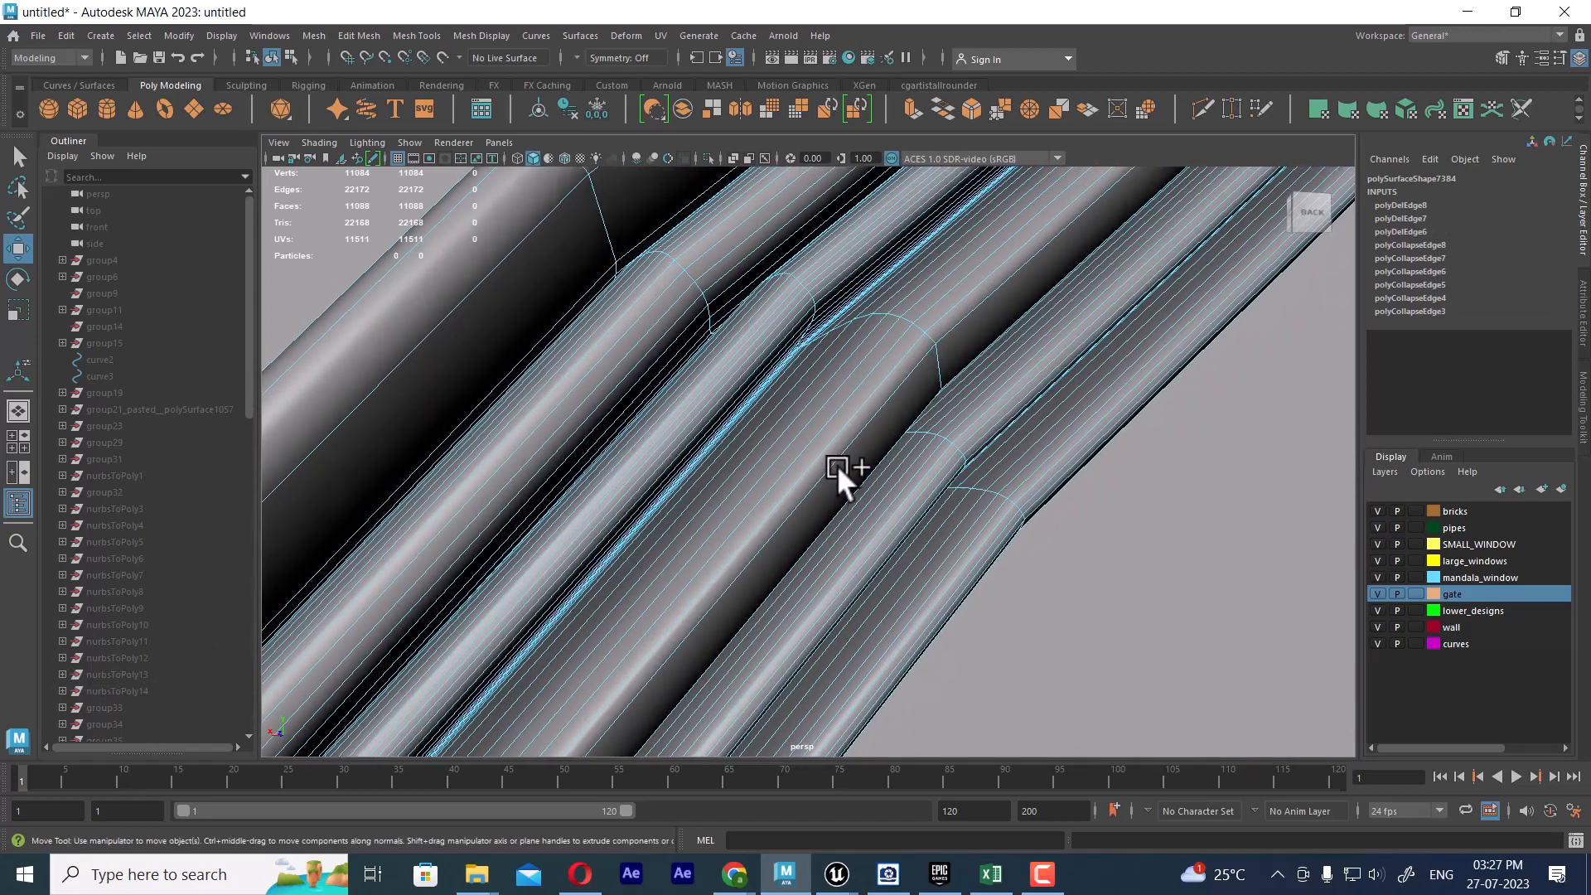
scroll(802, 490, "down", 5)
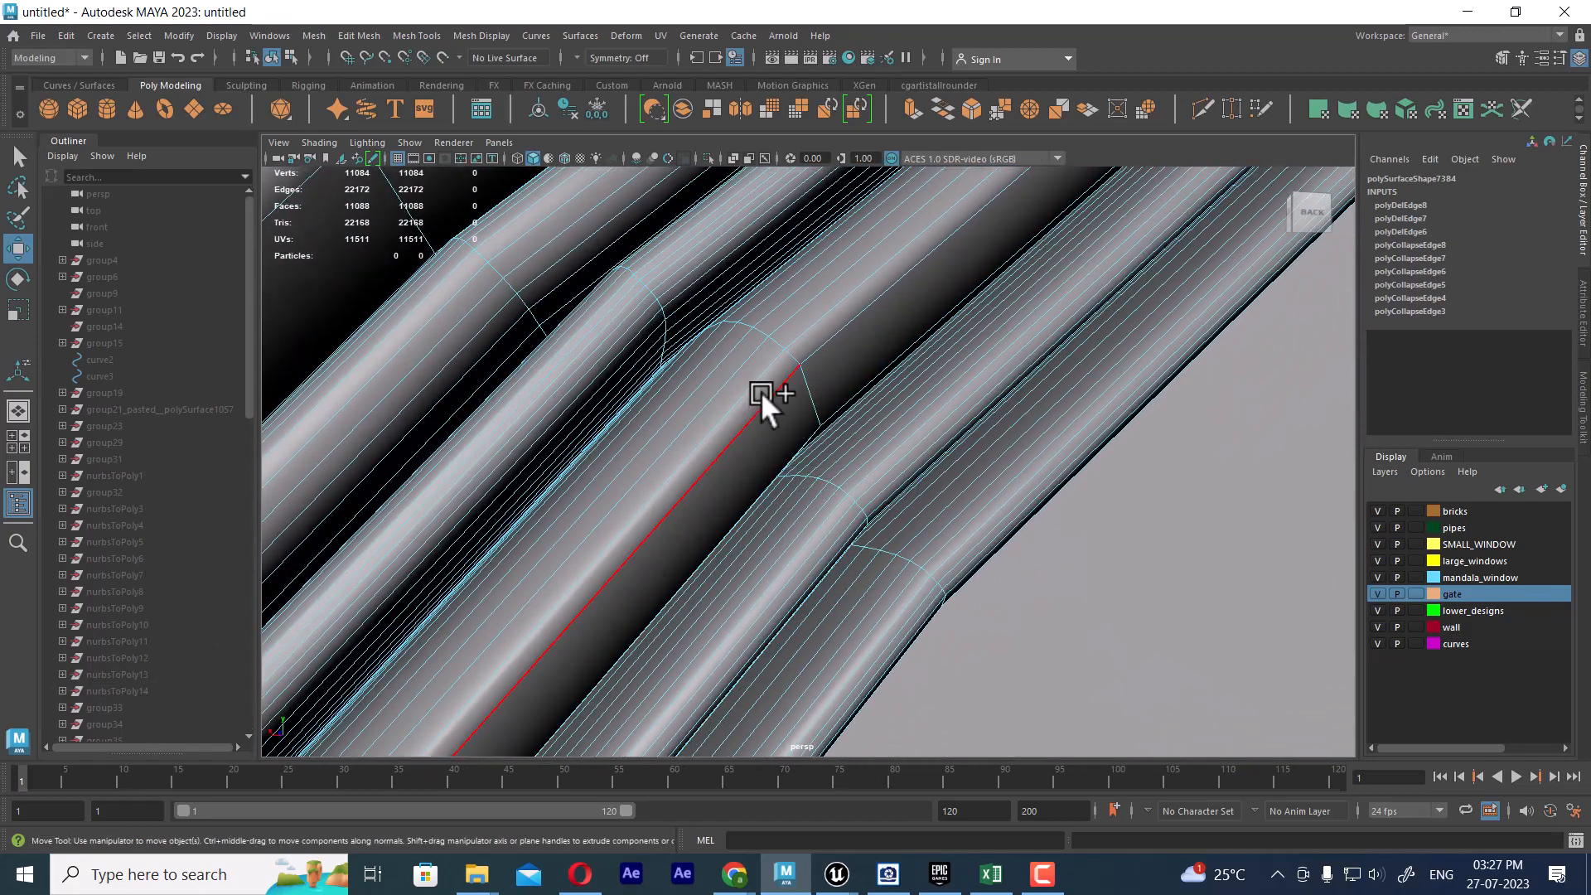
double_click(742, 361)
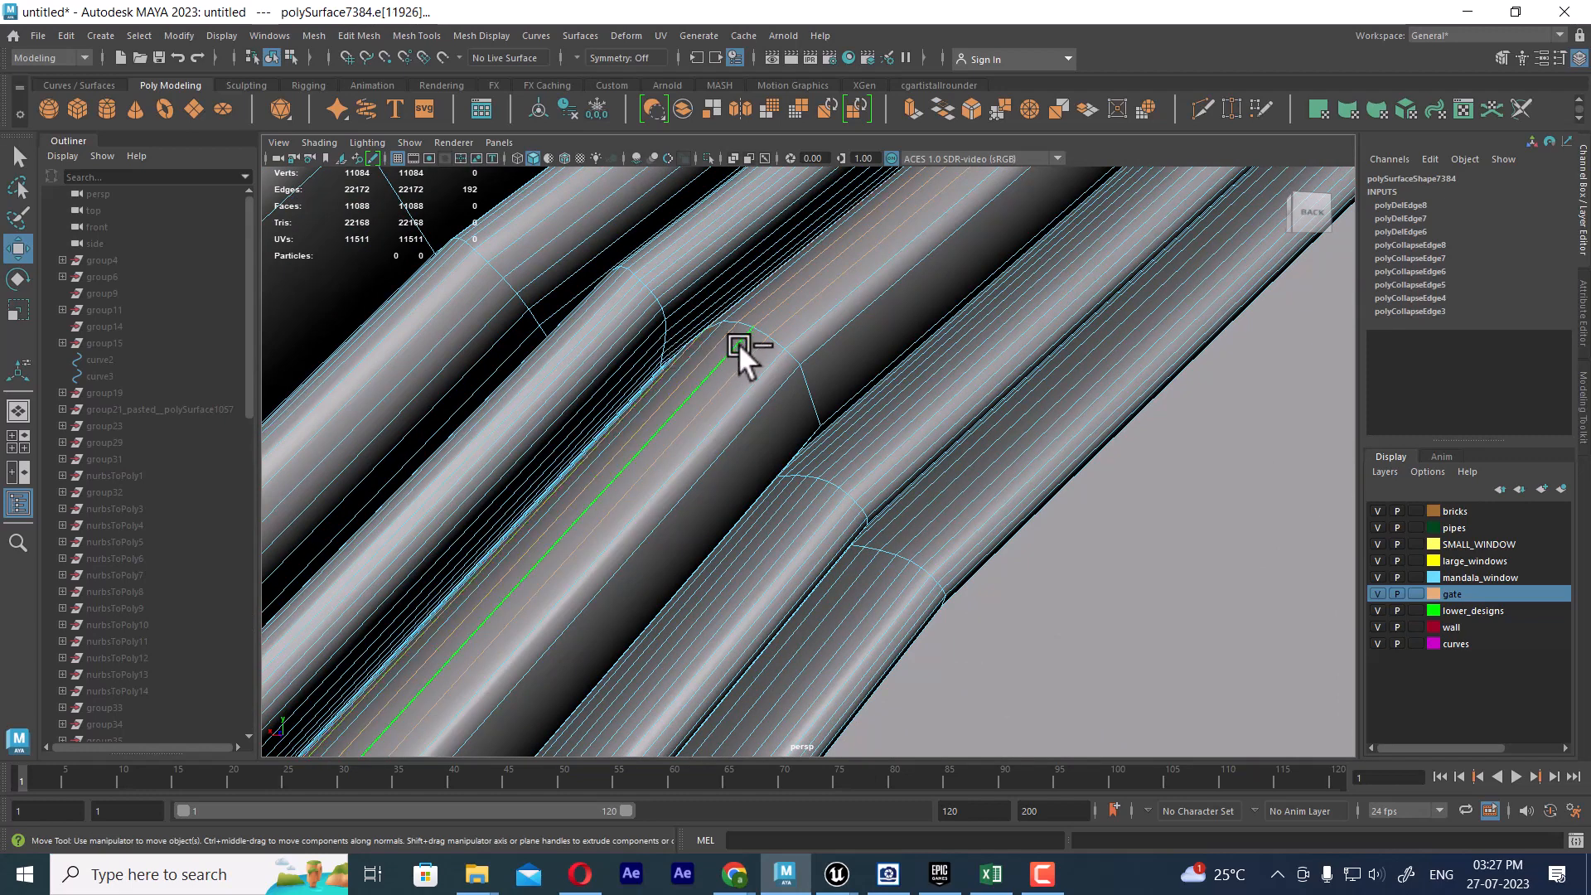
key("Delete")
Delete ten edge loops around the rounded moulding directly inside the outermost one.
scroll(912, 622, "down", 5)
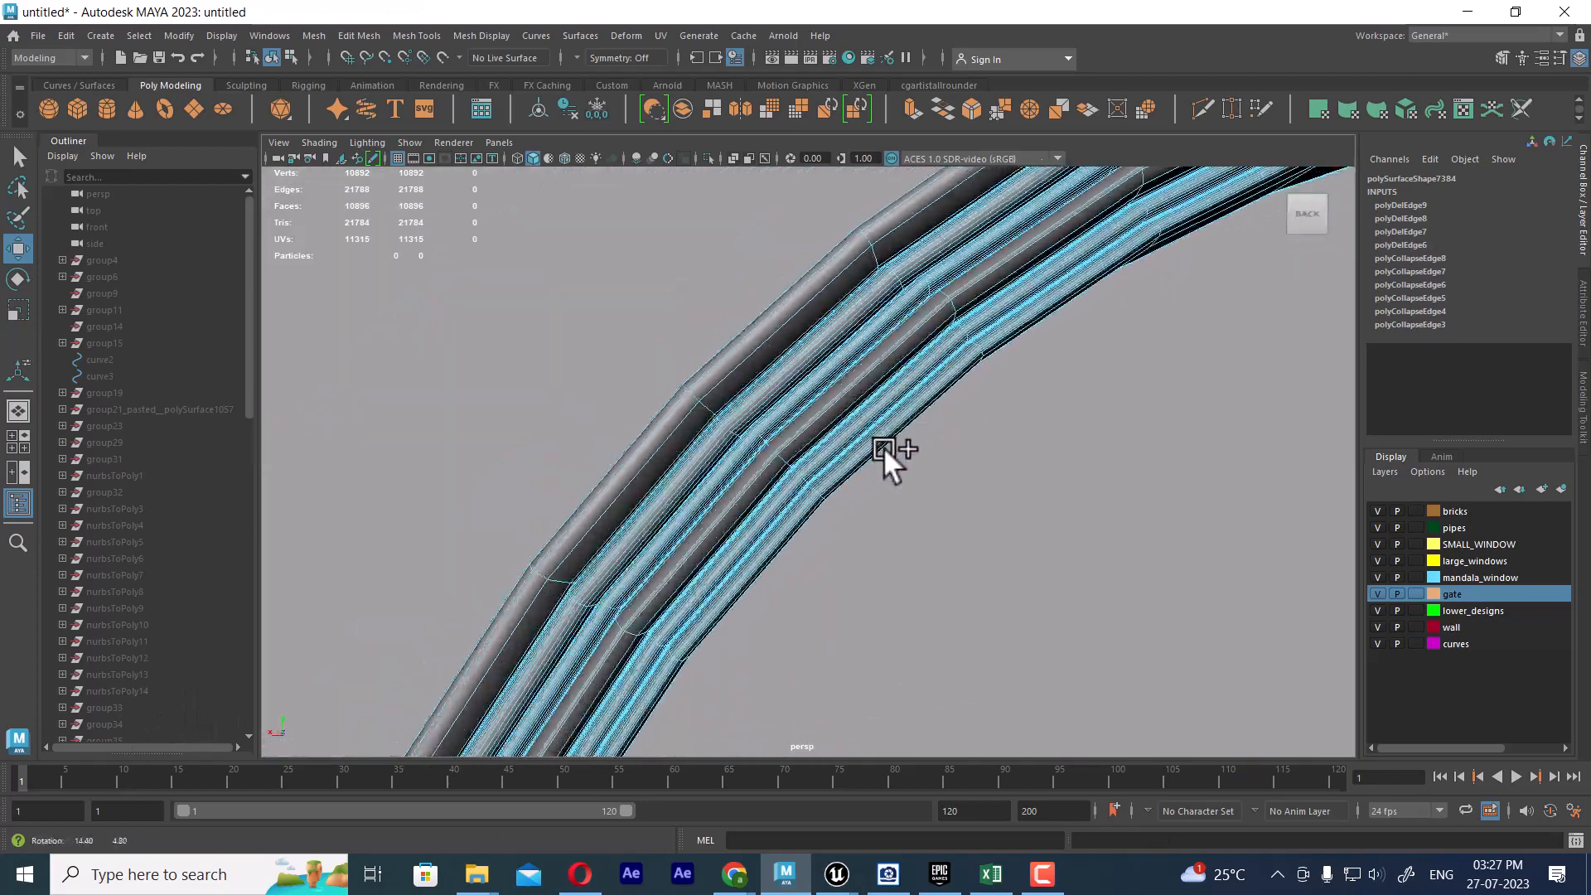
left_click_drag(948, 570, 977, 360, "alt")
left_click_drag(921, 489, 808, 346, "alt")
scroll(819, 444, "up", 2)
left_click_drag(819, 444, 789, 484, "alt")
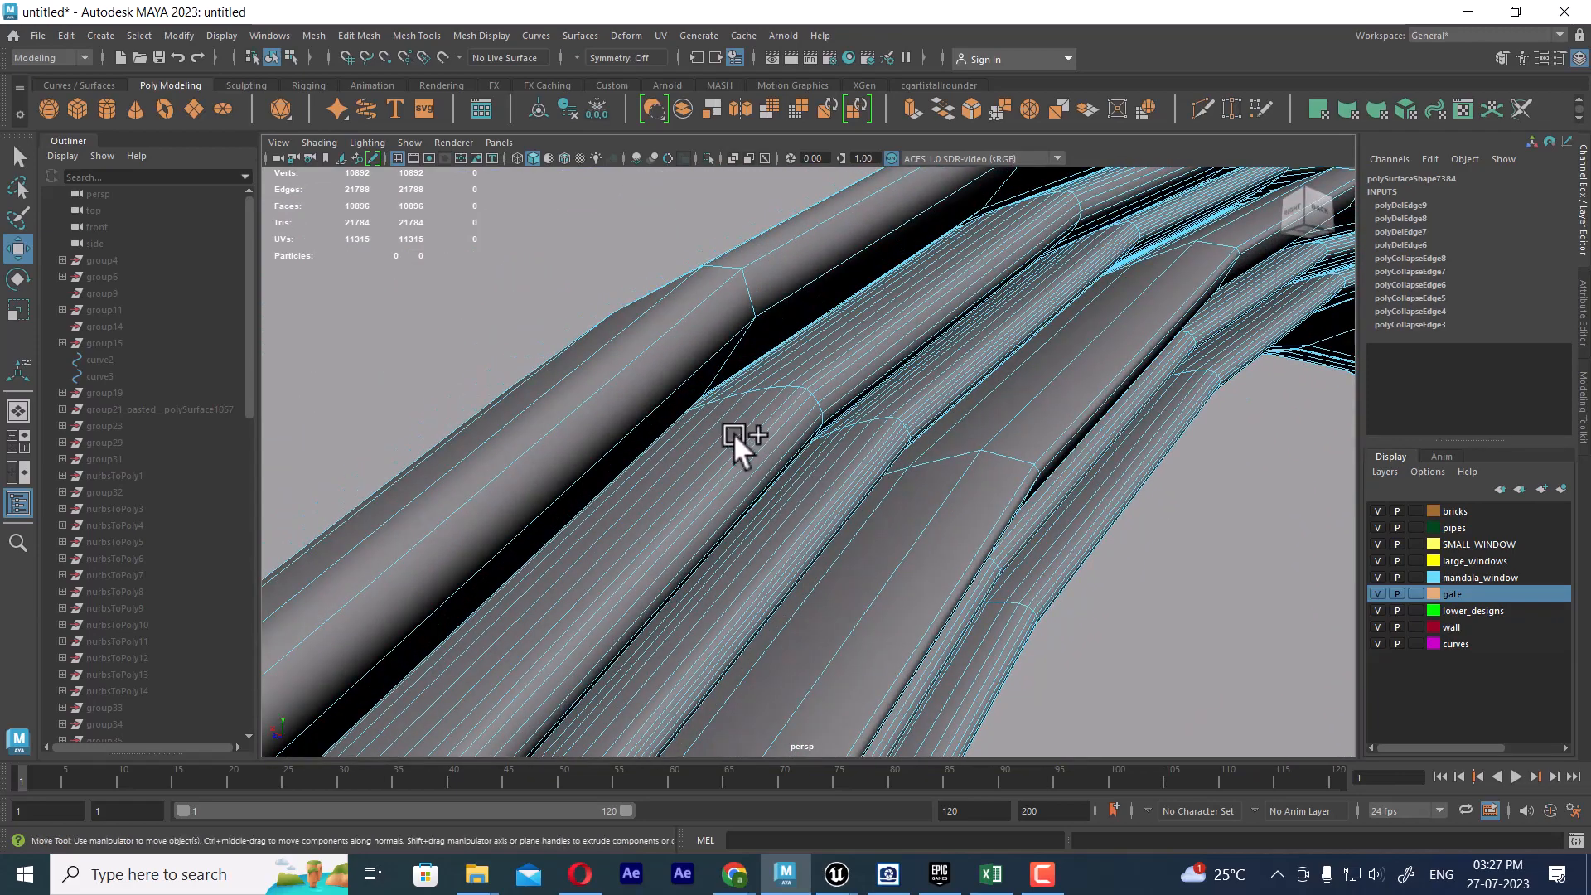
double_click(668, 426)
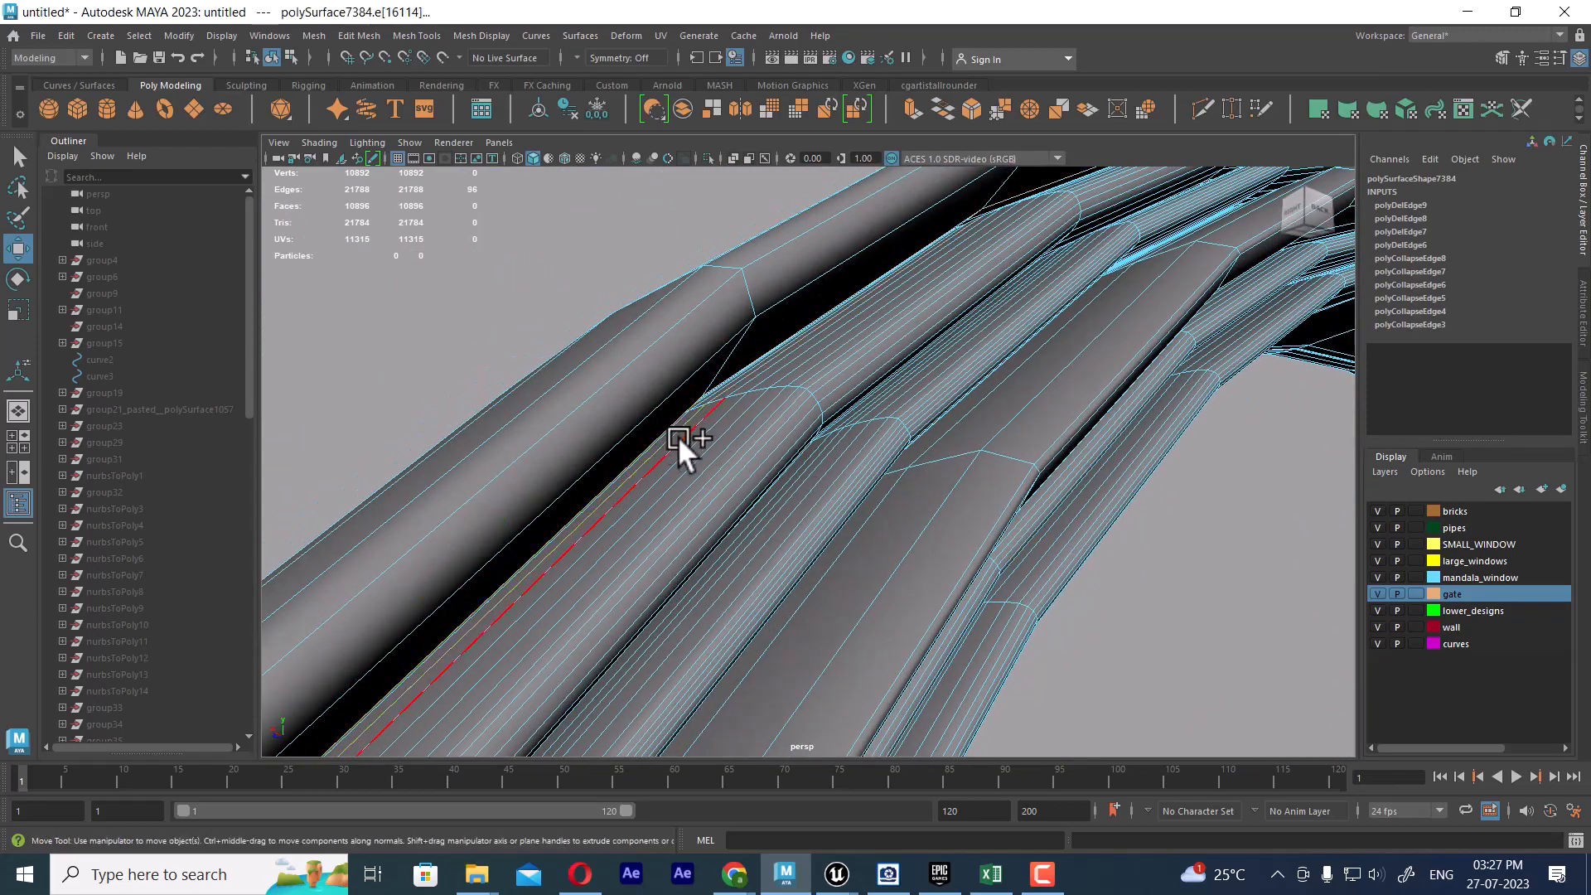
double_click(713, 452)
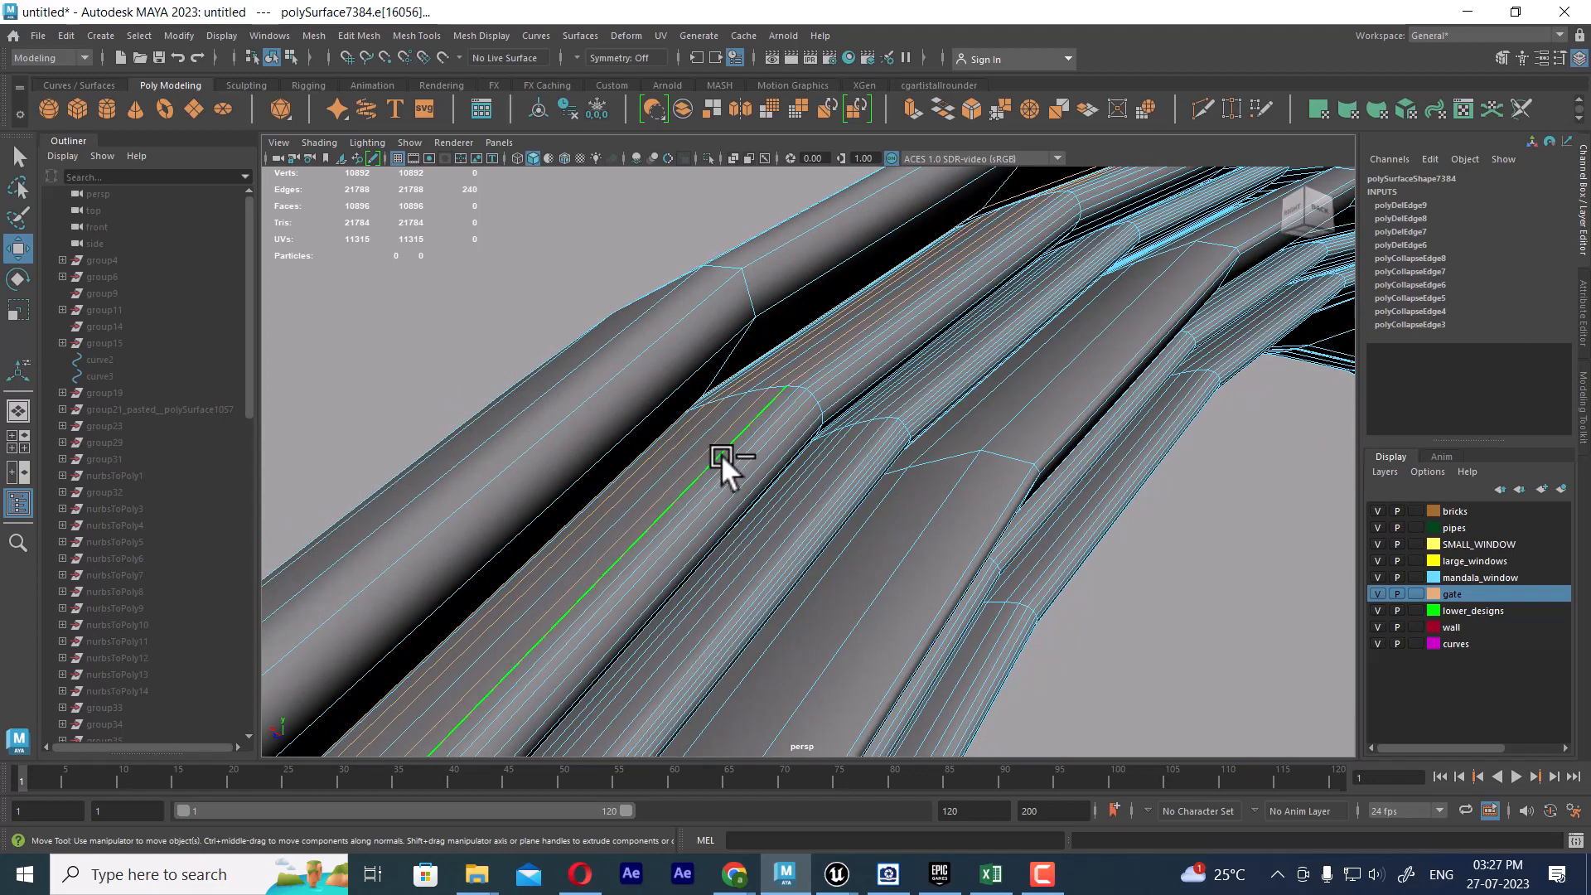
double_click(744, 475)
left_click_drag(742, 504, 699, 435, "alt")
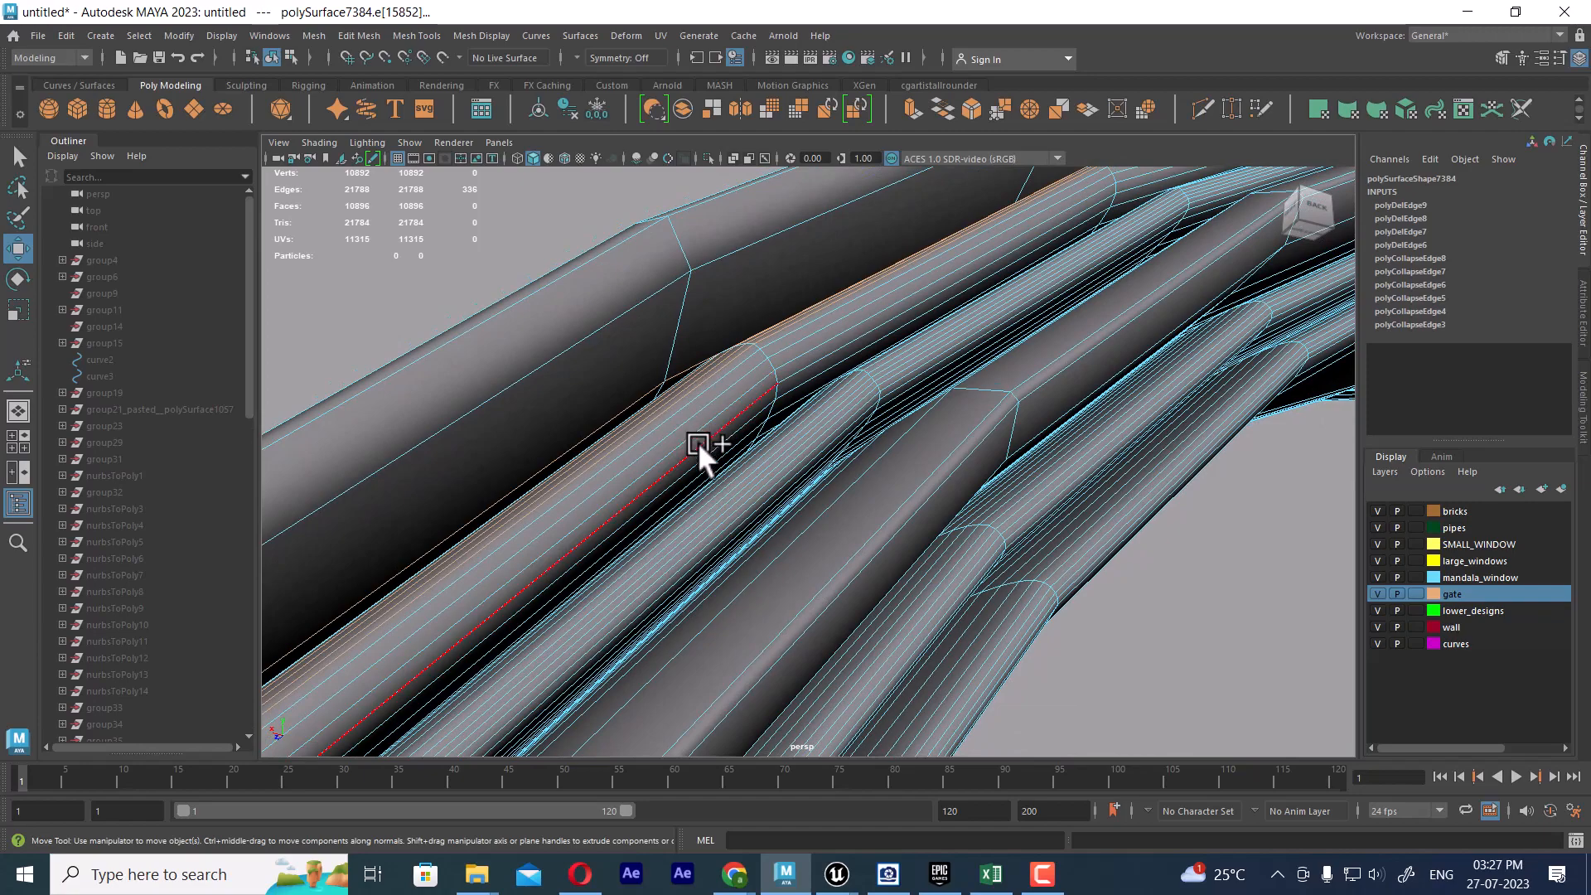
double_click(697, 474)
right_click_drag(744, 416, 748, 468, "shift")
Delete sixteen edge loops around the rounded moulding on the outer side of the wide middle moulding, from its outer side across to its inner side.
left_click_drag(928, 466, 768, 485, "alt")
scroll(807, 491, "up", 3)
scroll(757, 444, "down", 3)
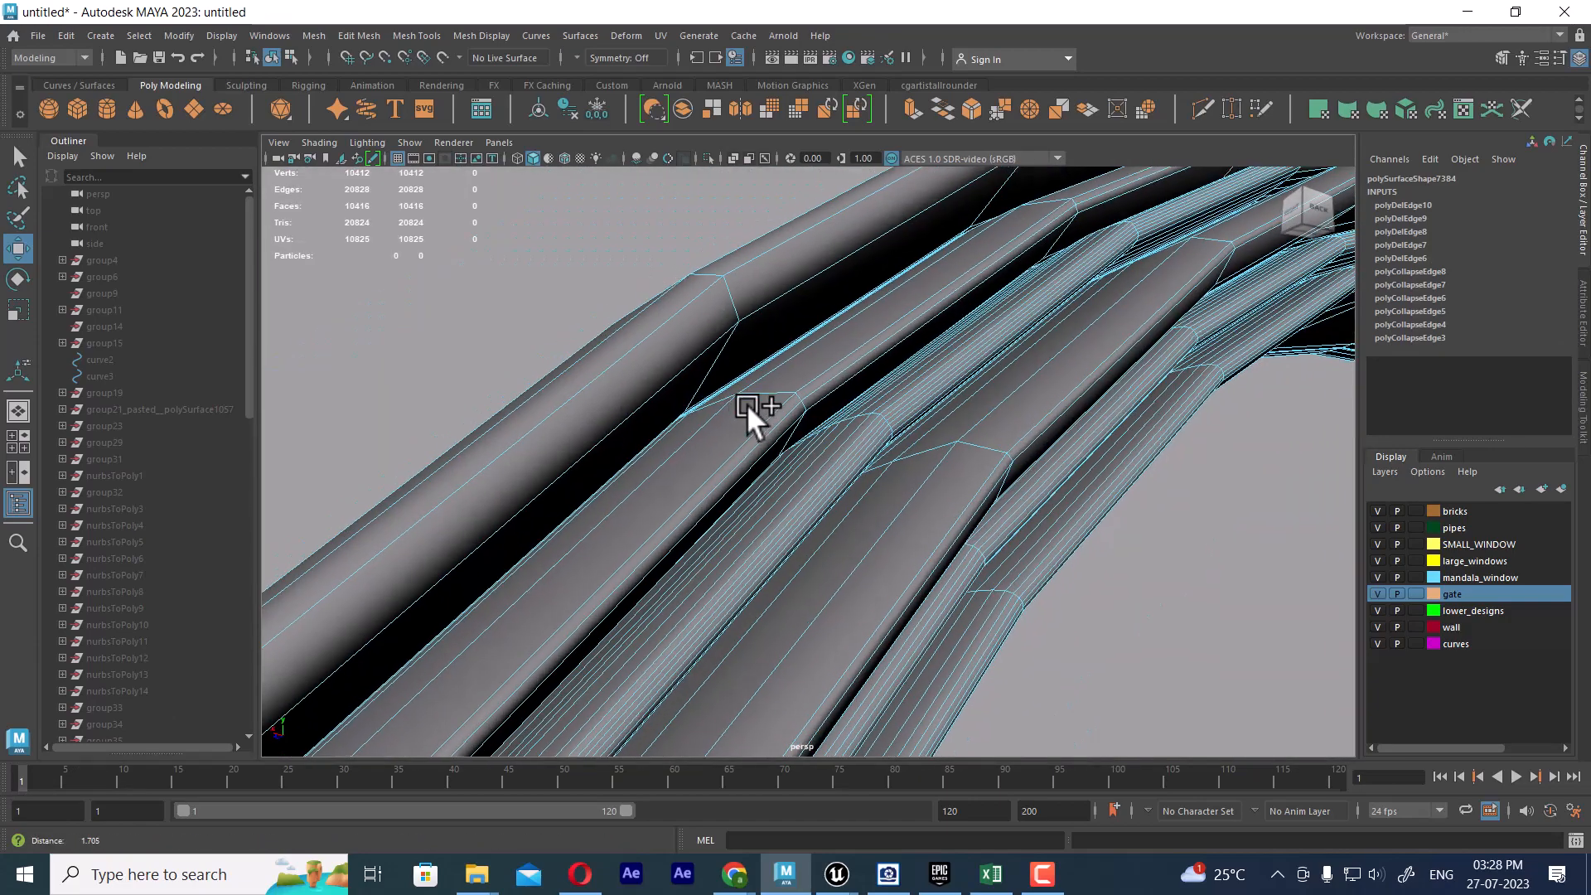
scroll(749, 453, "up", 1)
left_click(739, 473)
double_click(737, 475, "shift")
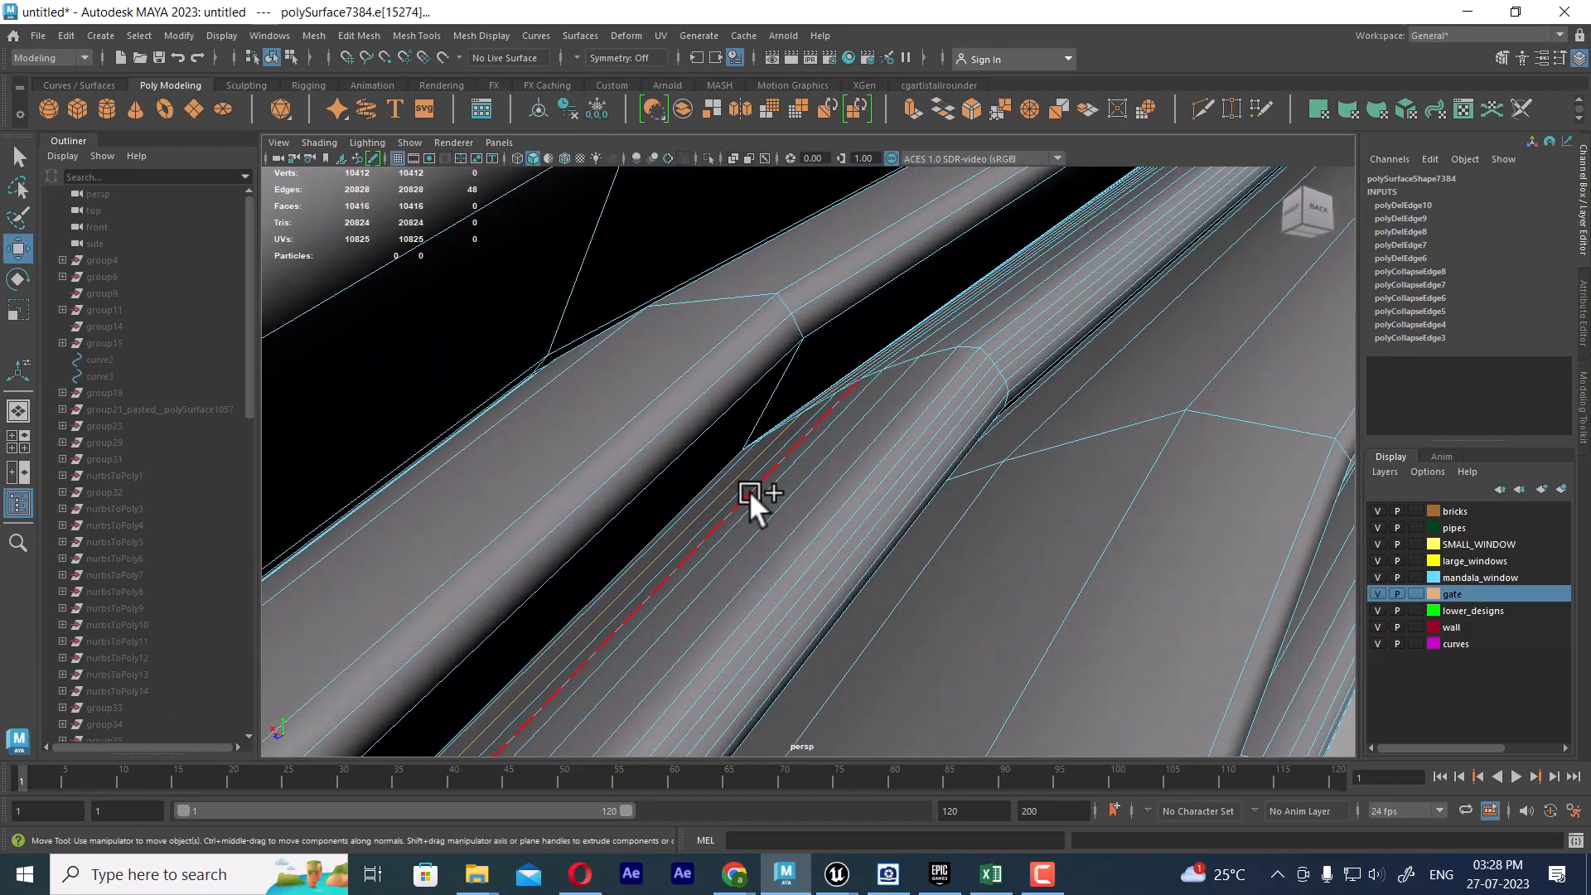
double_click(740, 481, "shift")
double_click(751, 492, "shift")
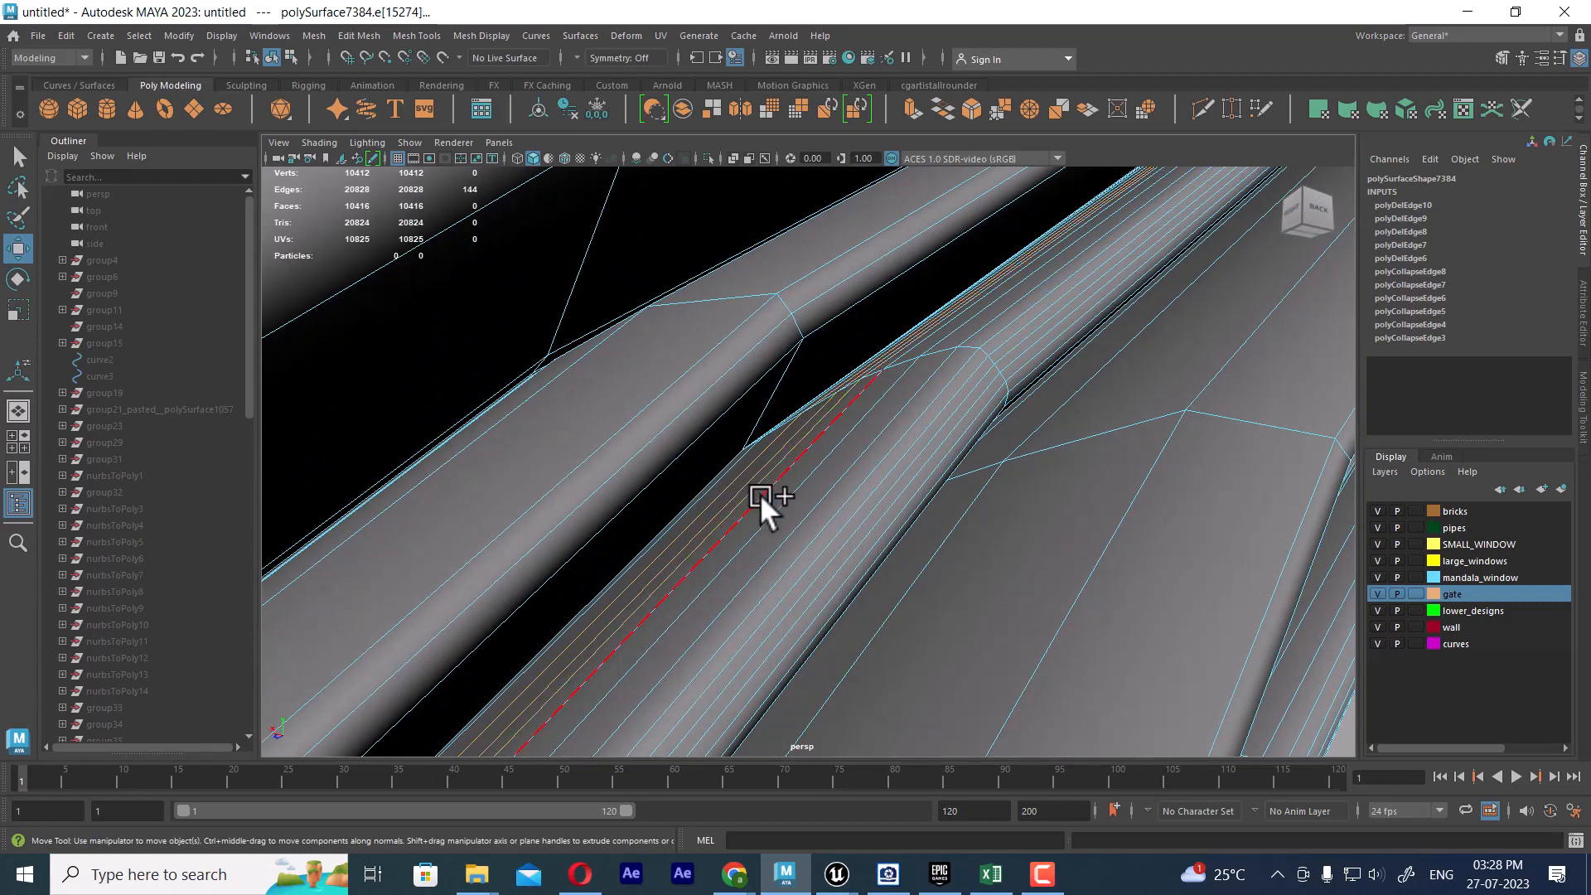
double_click(769, 508, "shift")
double_click(792, 524, "shift")
double_click(804, 540, "shift")
double_click(808, 555, "shift")
double_click(853, 578, "shift")
scroll(848, 572, "up", 5)
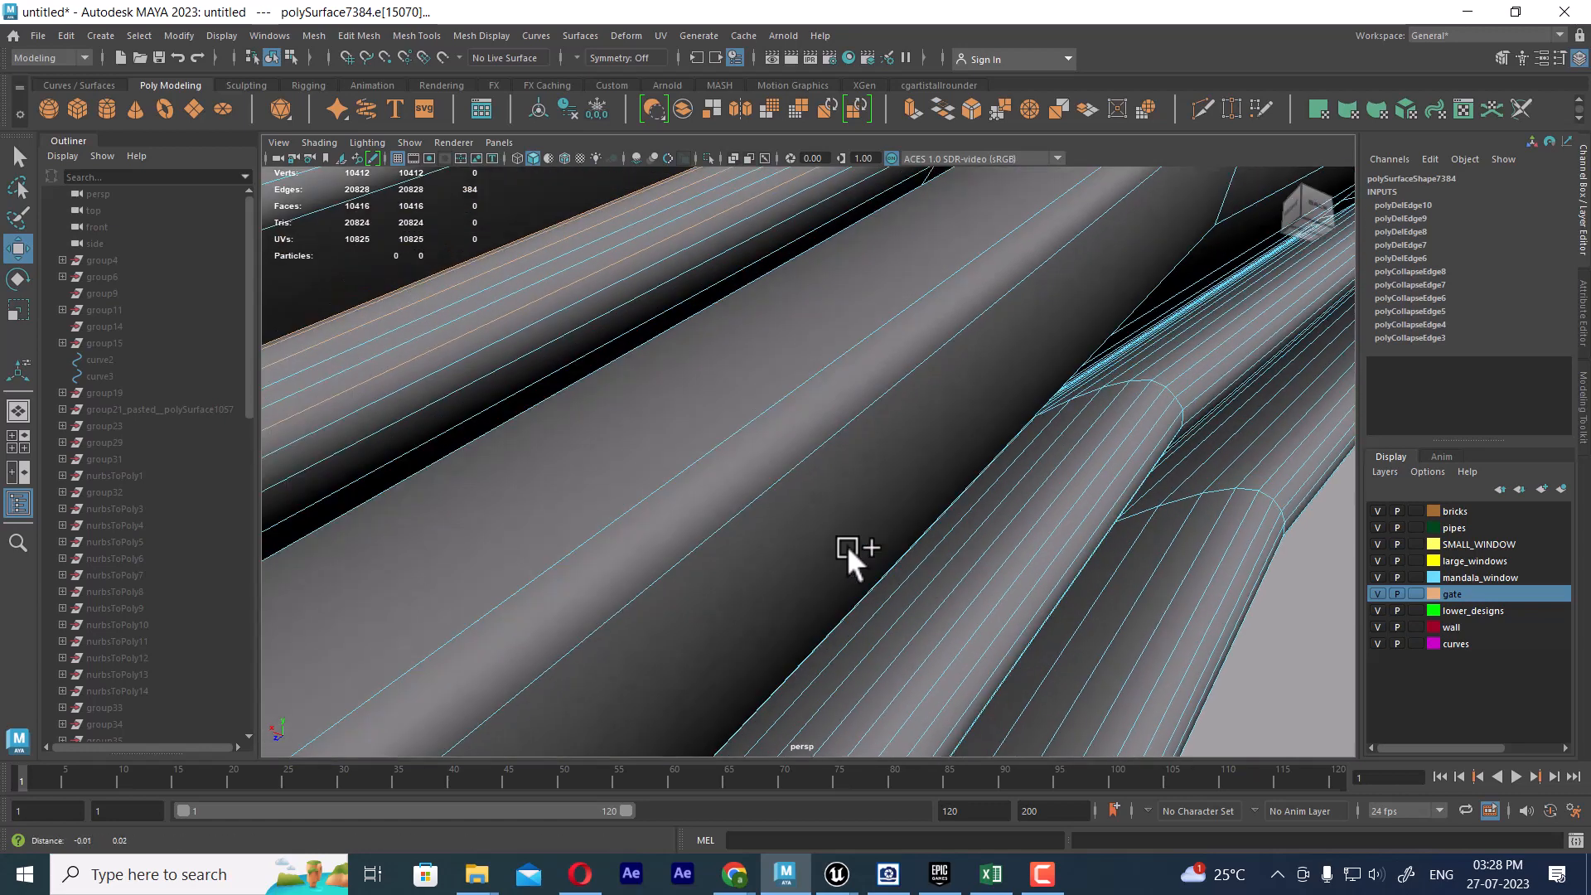
middle_click_drag(847, 547, 869, 585, "alt")
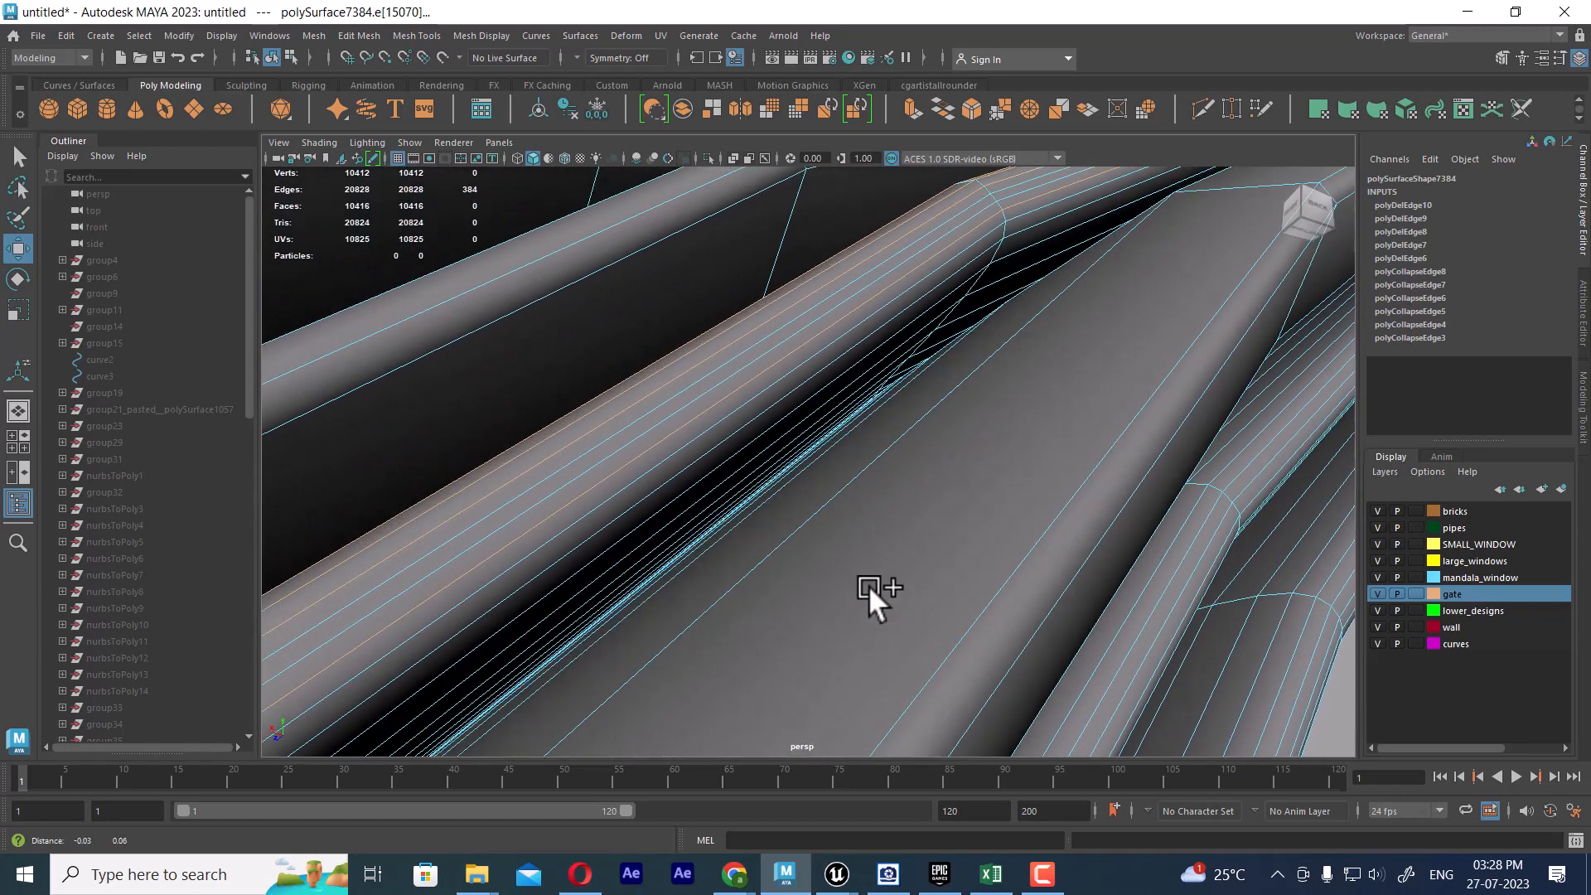
double_click(737, 407, "shift")
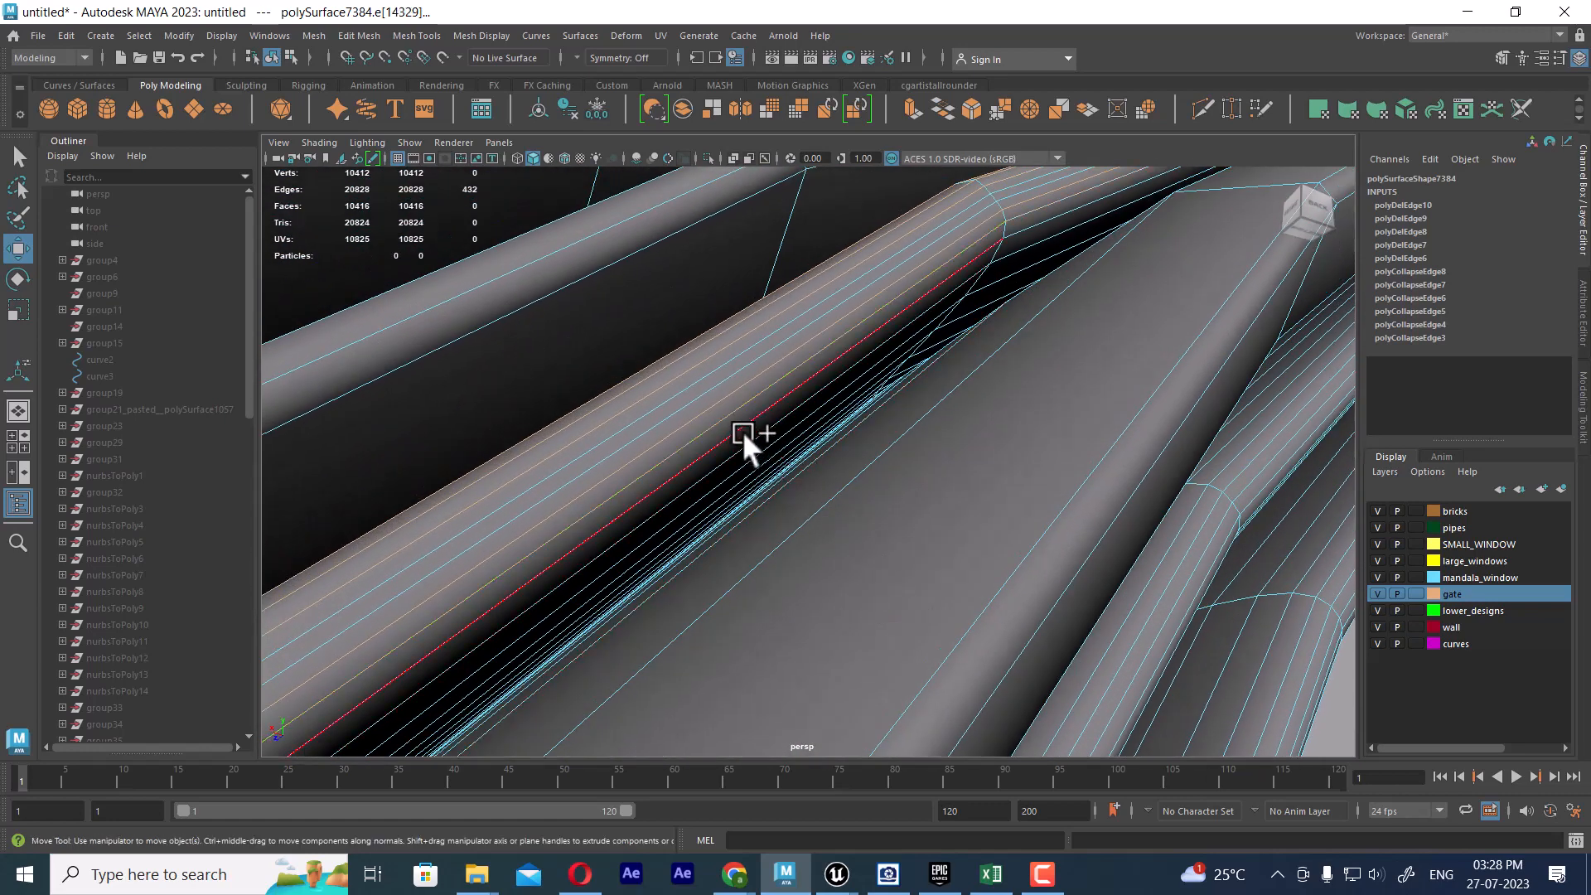
double_click(743, 431, "shift")
double_click(741, 469, "shift")
double_click(743, 479, "shift")
double_click(743, 489, "shift")
double_click(742, 489, "shift")
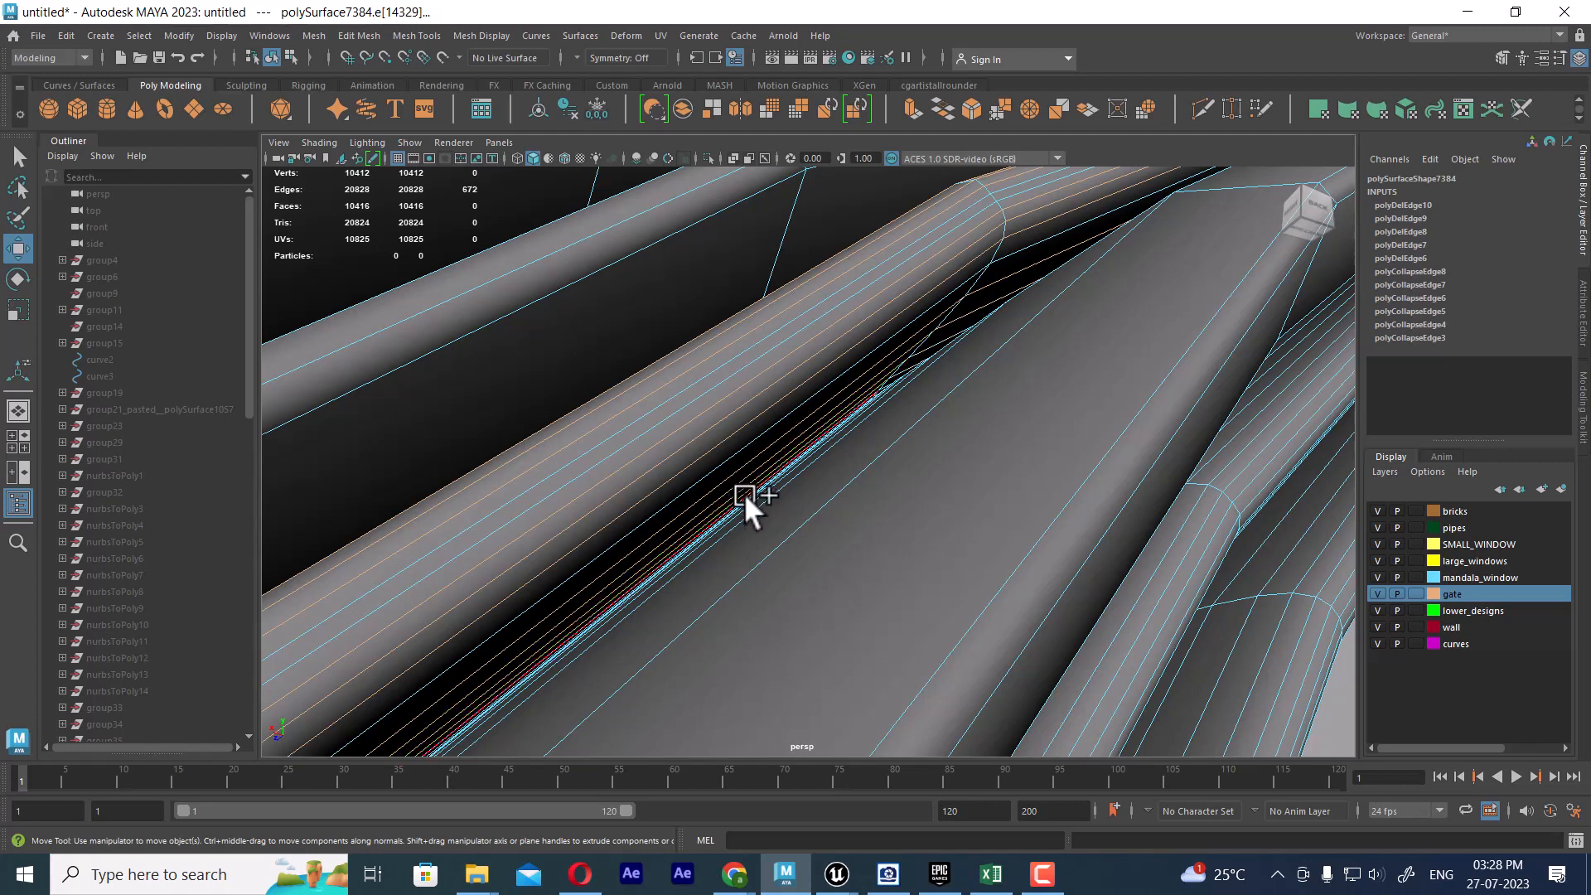
double_click(744, 499, "shift")
middle_click_drag(744, 498, 799, 550, "alt")
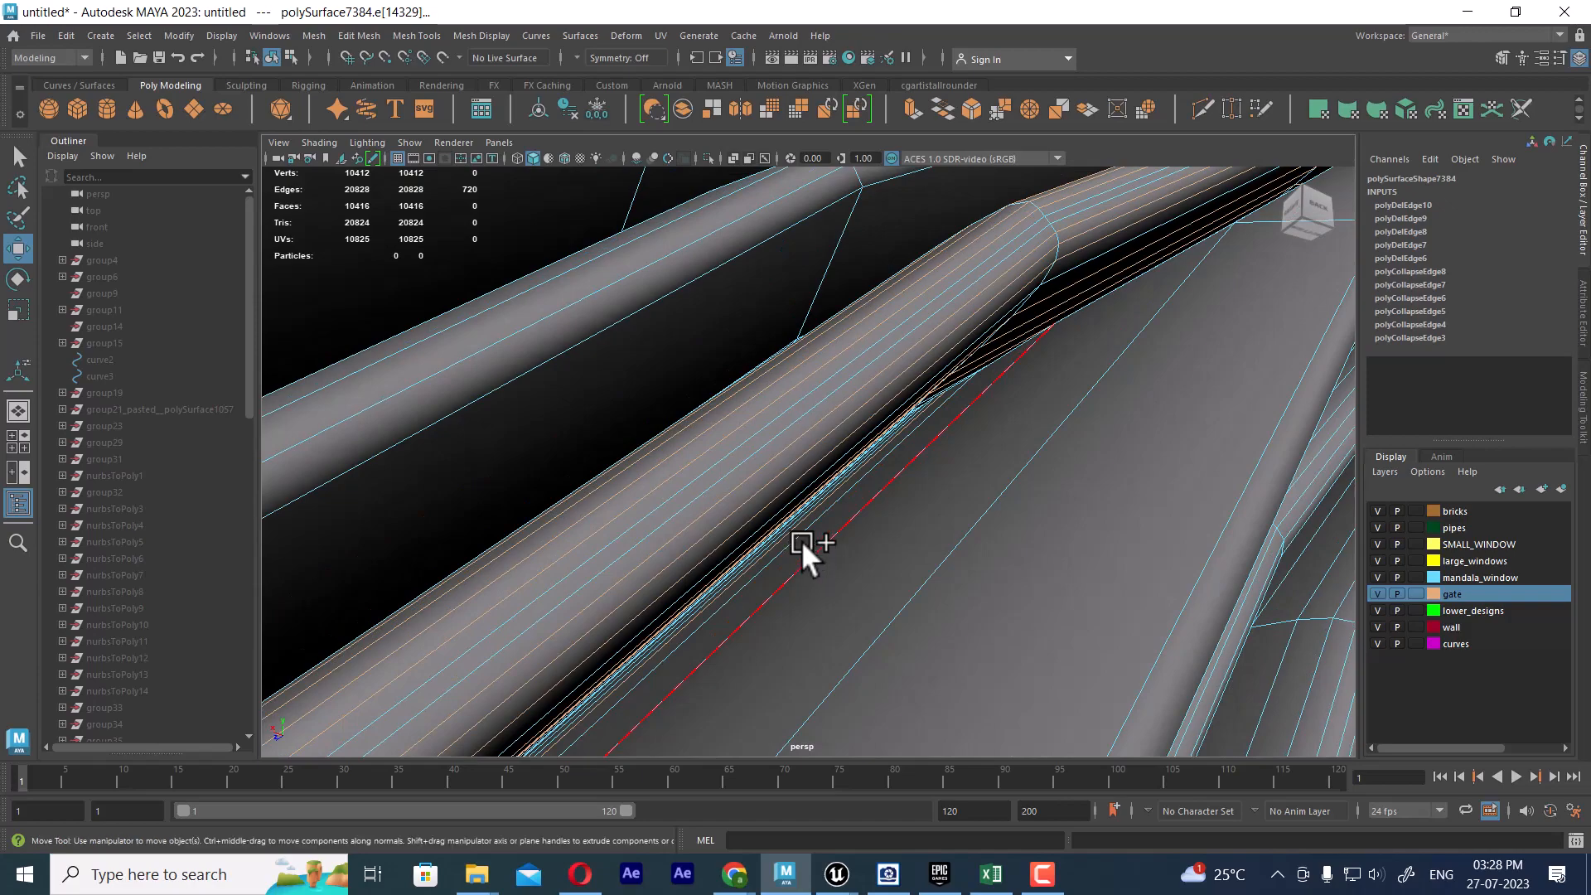
double_click(785, 522, "shift")
right_click(857, 429, "shift")
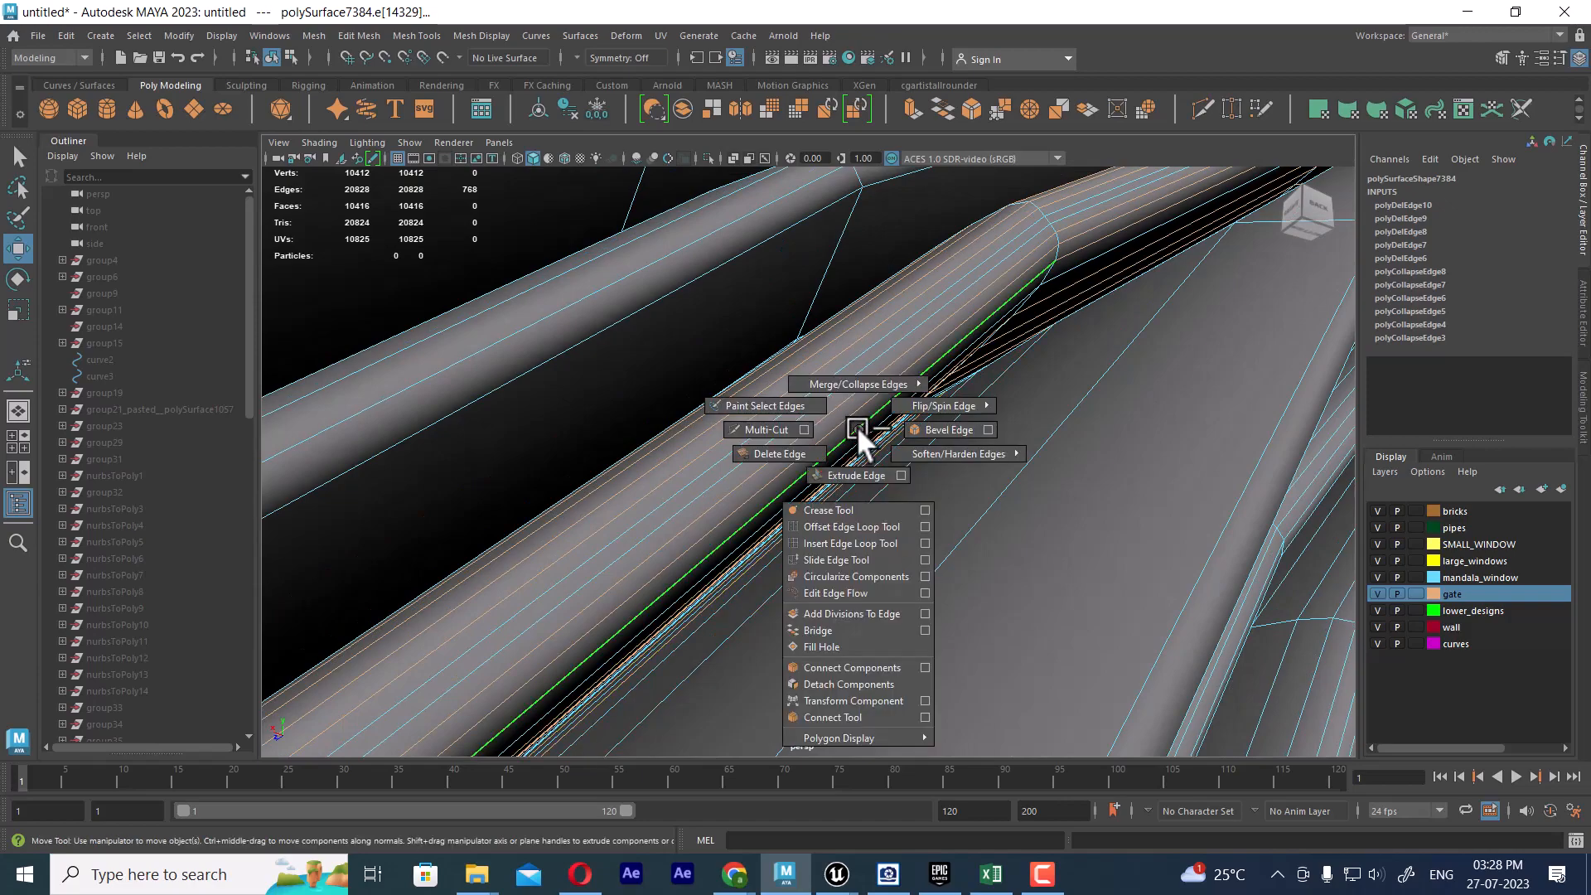
right_click_drag(857, 429, 779, 454, "shift")
Turn off smooth preview, switch the frame to object mode and examine the reduced mouldings from several angles.
scroll(765, 592, "down", 5)
left_click_drag(670, 377, 638, 511, "alt")
scroll(726, 607, "up", 5)
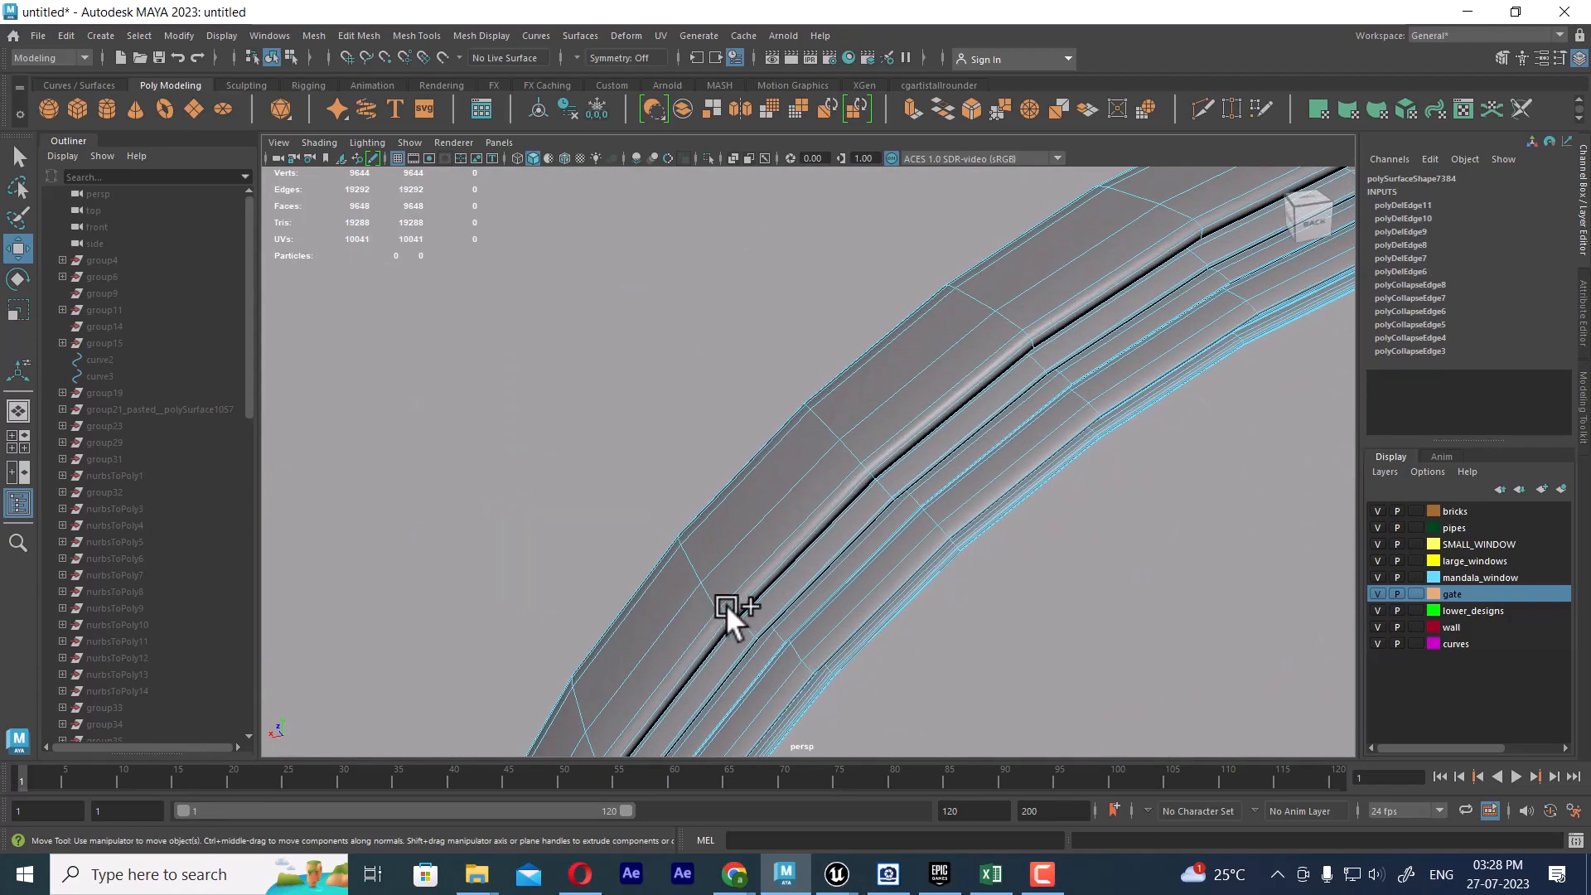
left_click_drag(726, 604, 768, 512, "alt")
key("1")
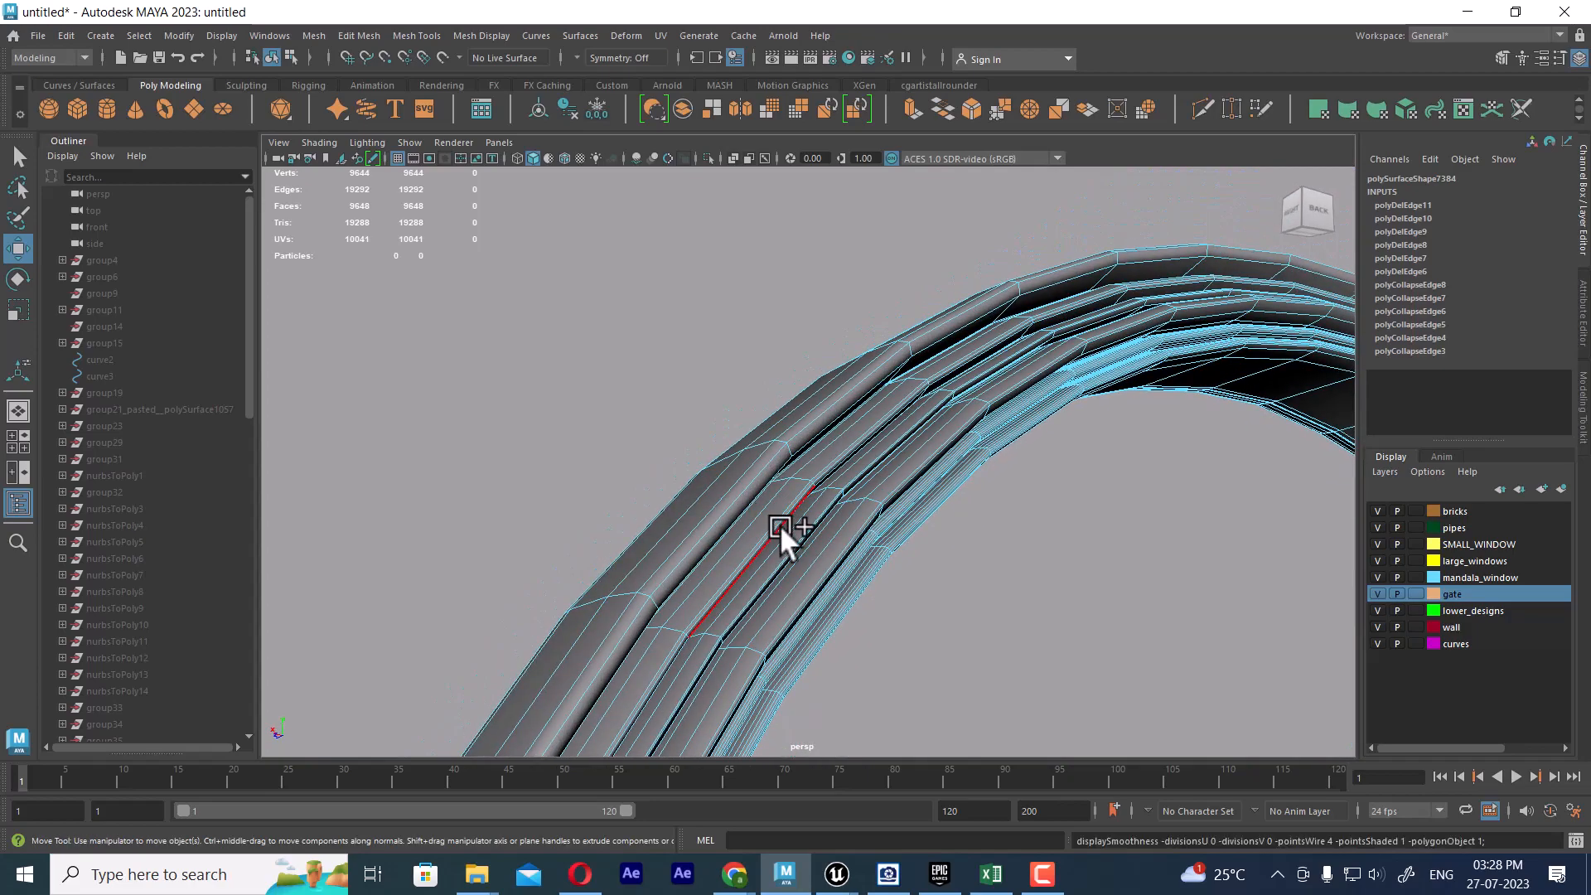
scroll(920, 415, "up", 3)
right_click_drag(930, 416, 1088, 353)
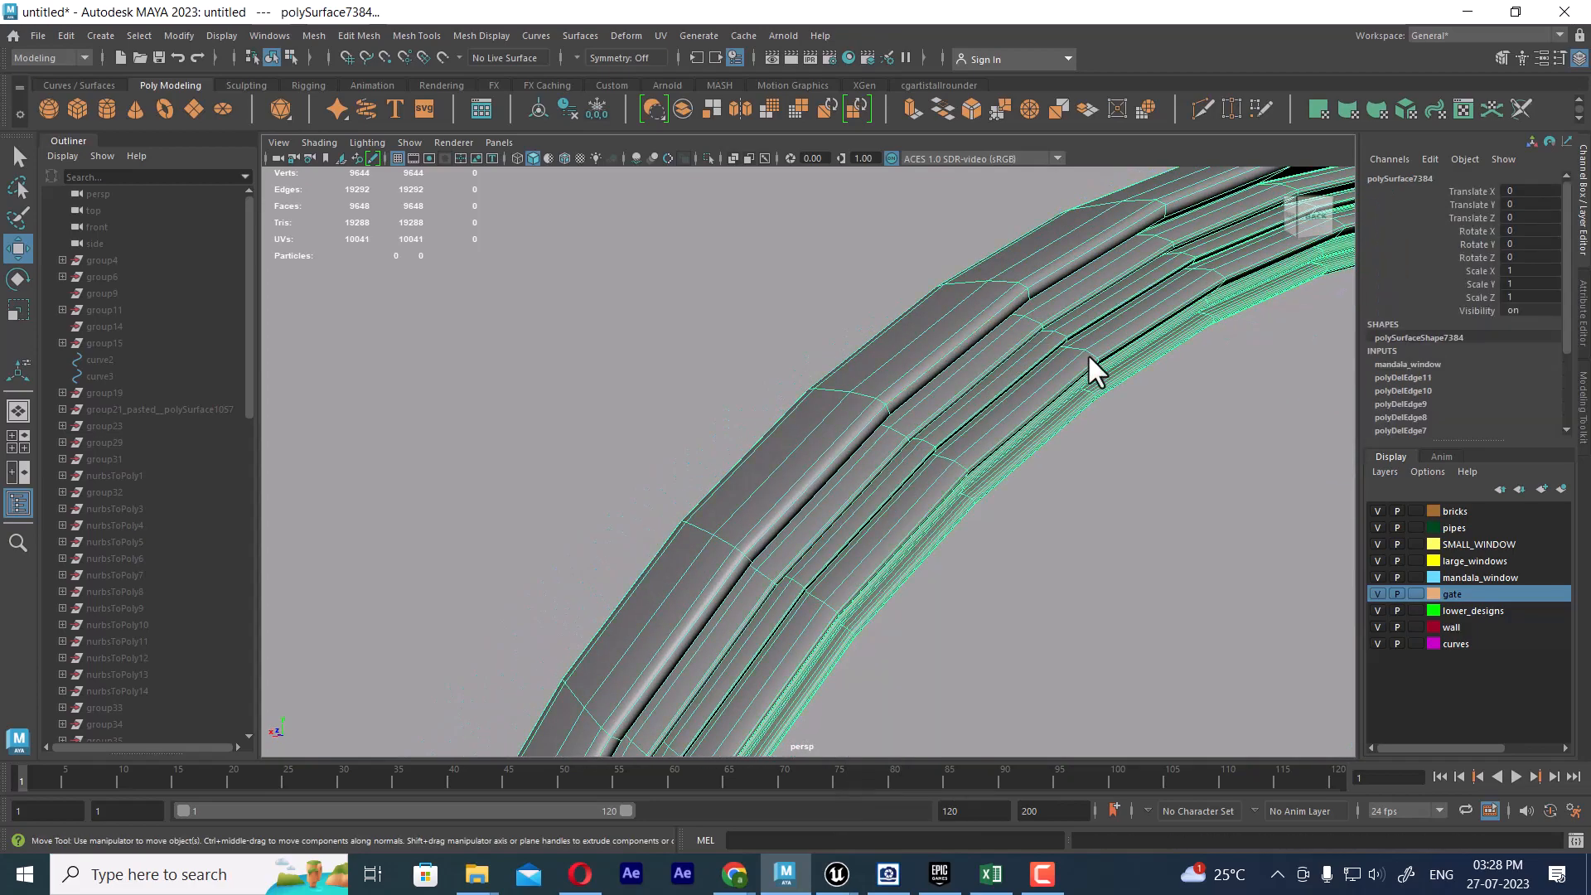
left_click_drag(1087, 353, 822, 495, "alt")
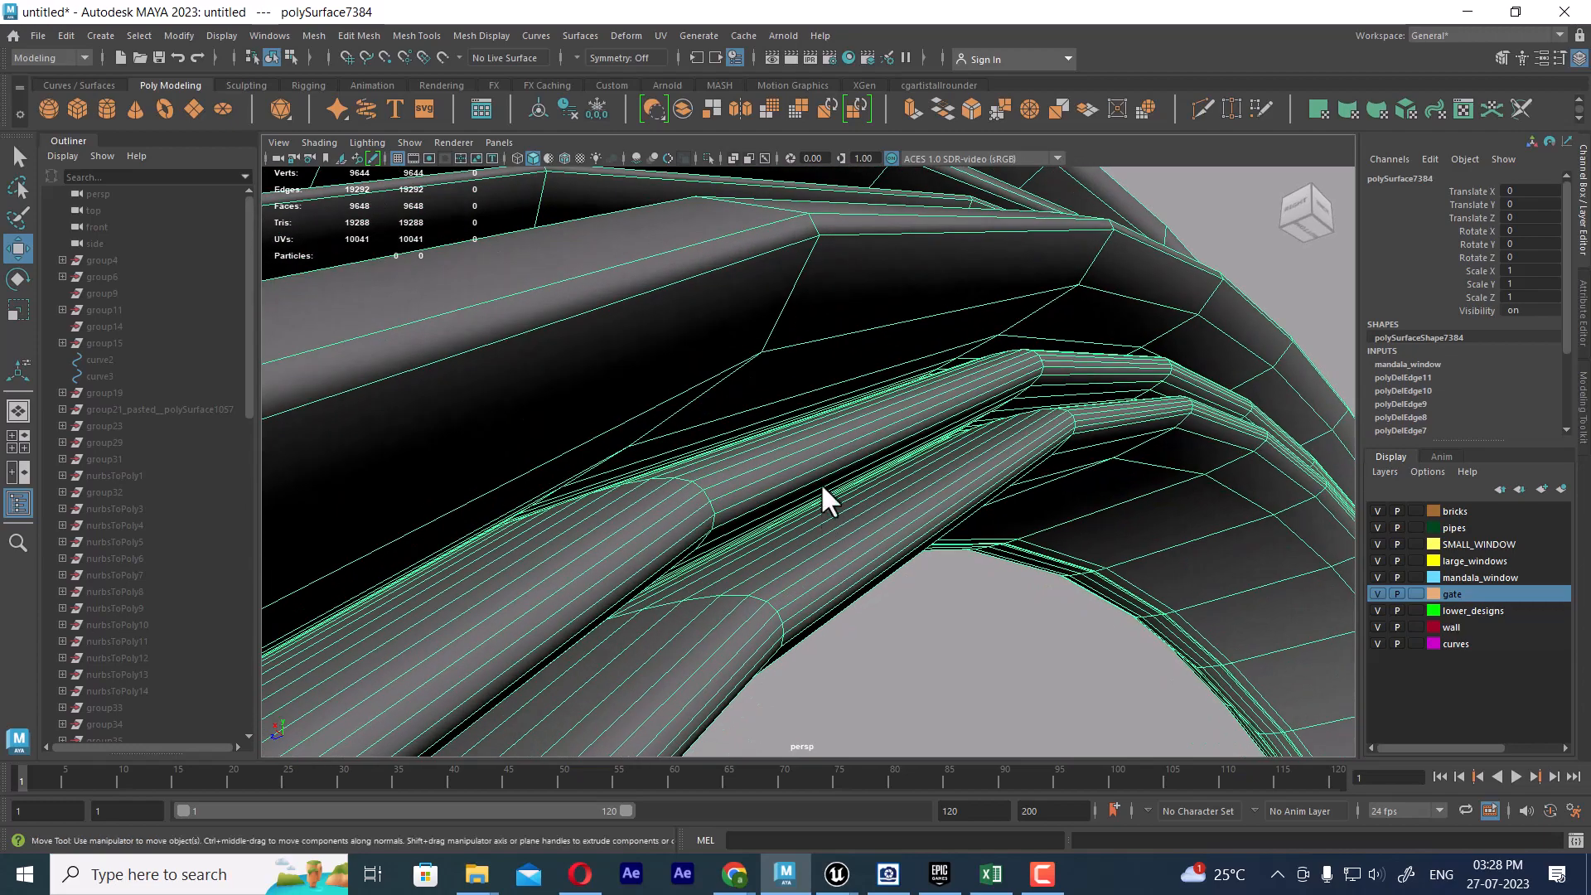
Return to edge mode and delete four edge loops on the outward-facing side of the outer of the two narrow inner mouldings.
right_click_drag(822, 486, 821, 360)
left_click_drag(818, 369, 676, 467, "alt")
double_click(1014, 462)
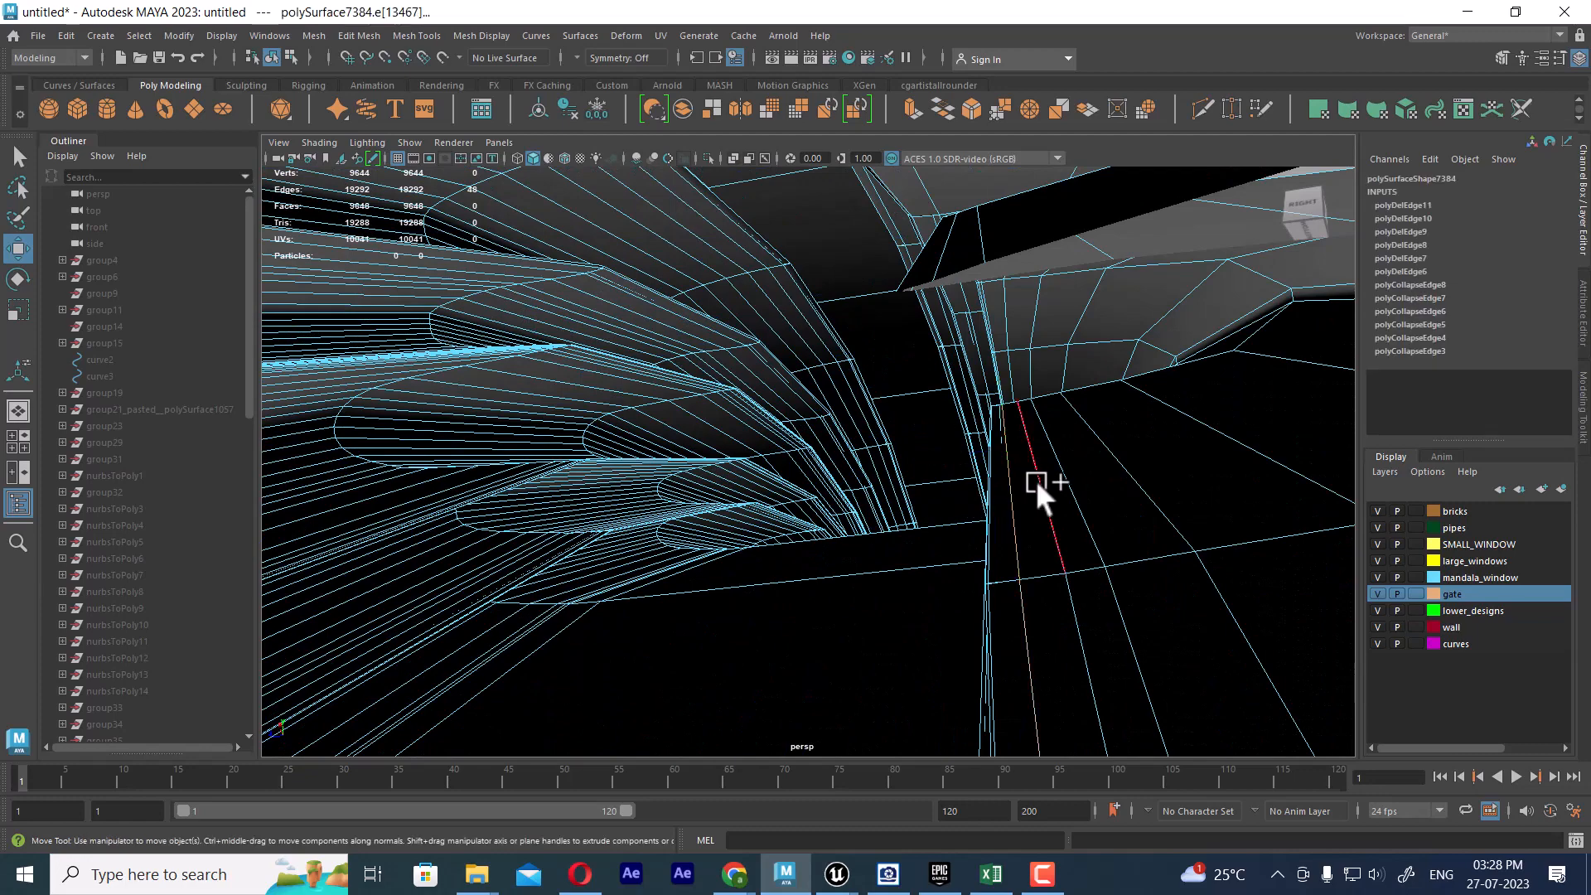
double_click(1038, 483, "shift")
double_click(1059, 483, "shift")
double_click(1119, 464, "shift")
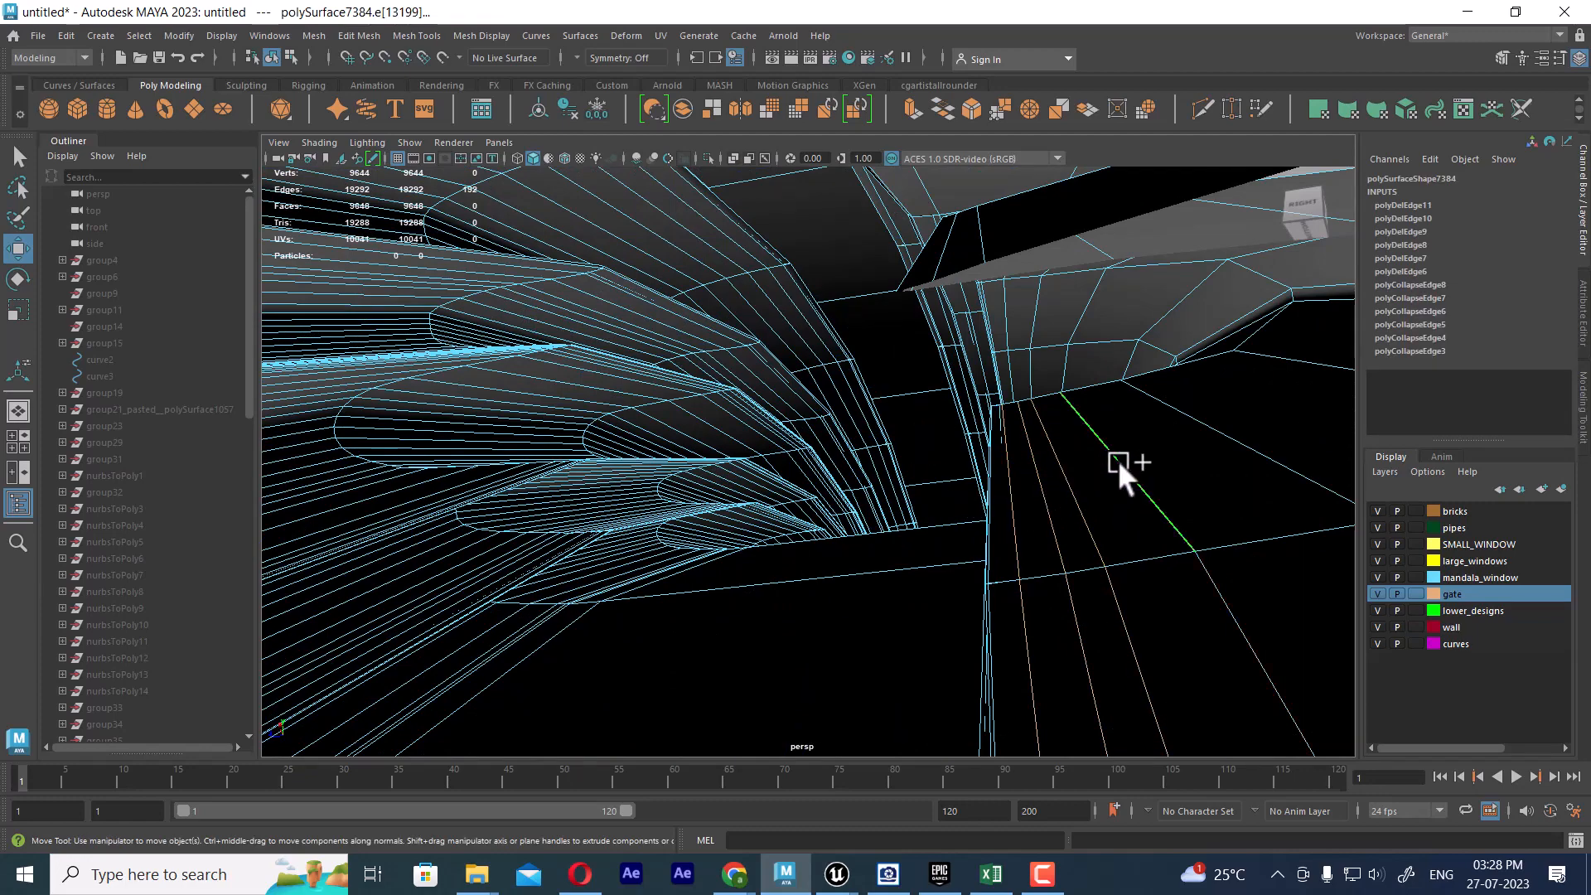
right_click_drag(1117, 459, 1135, 431, "shift")
Delete eight more edge loops on the outward-facing side of the outer narrow moulding.
left_click_drag(1151, 552, 1121, 494, "alt")
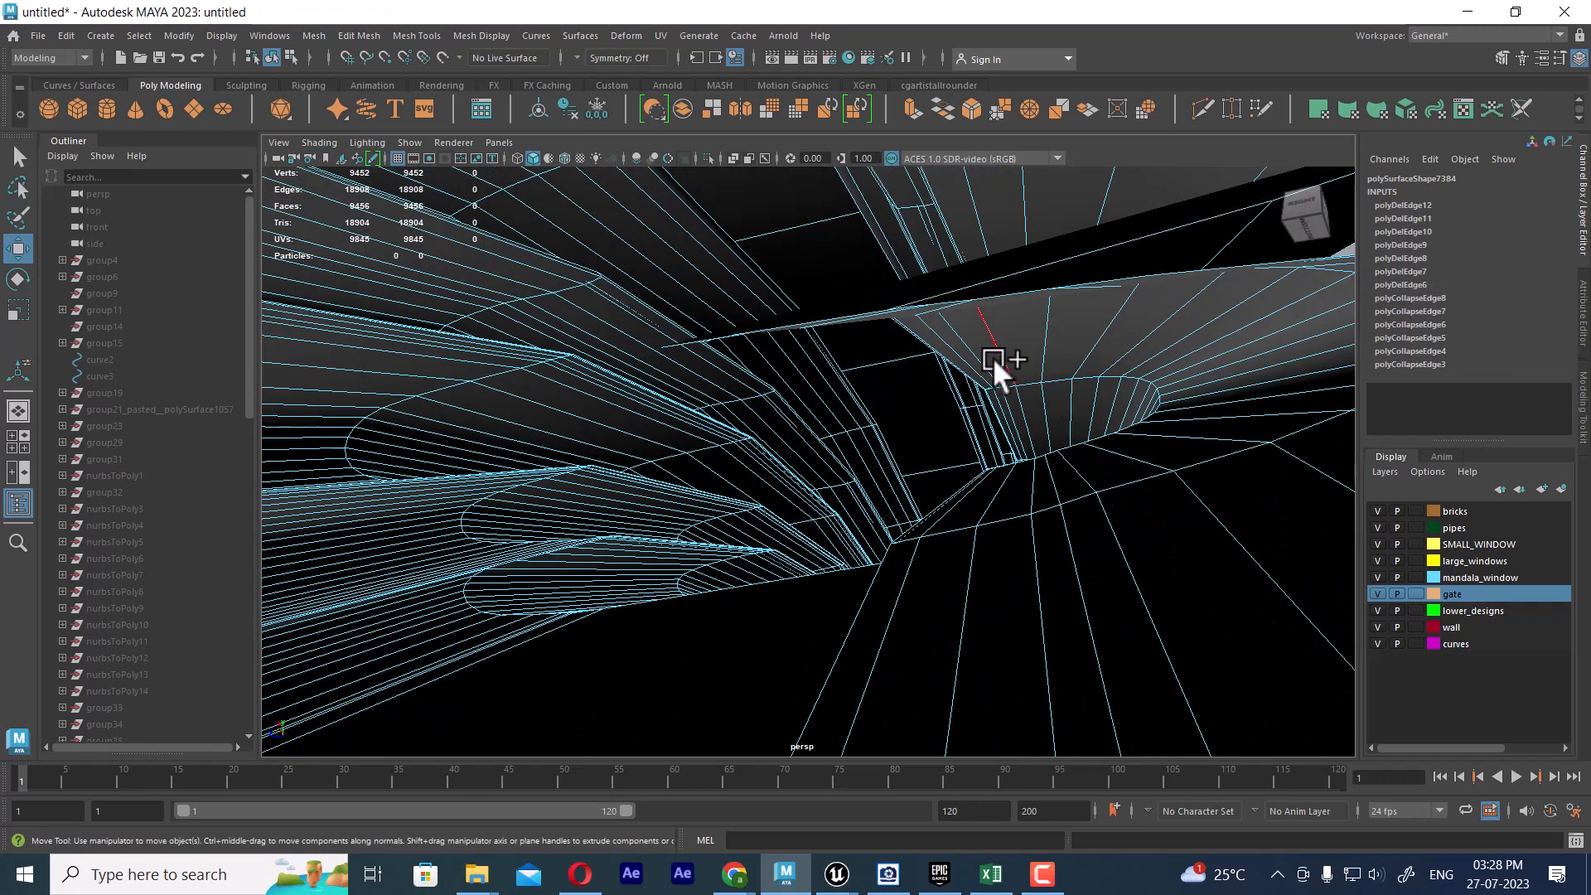
double_click(951, 342)
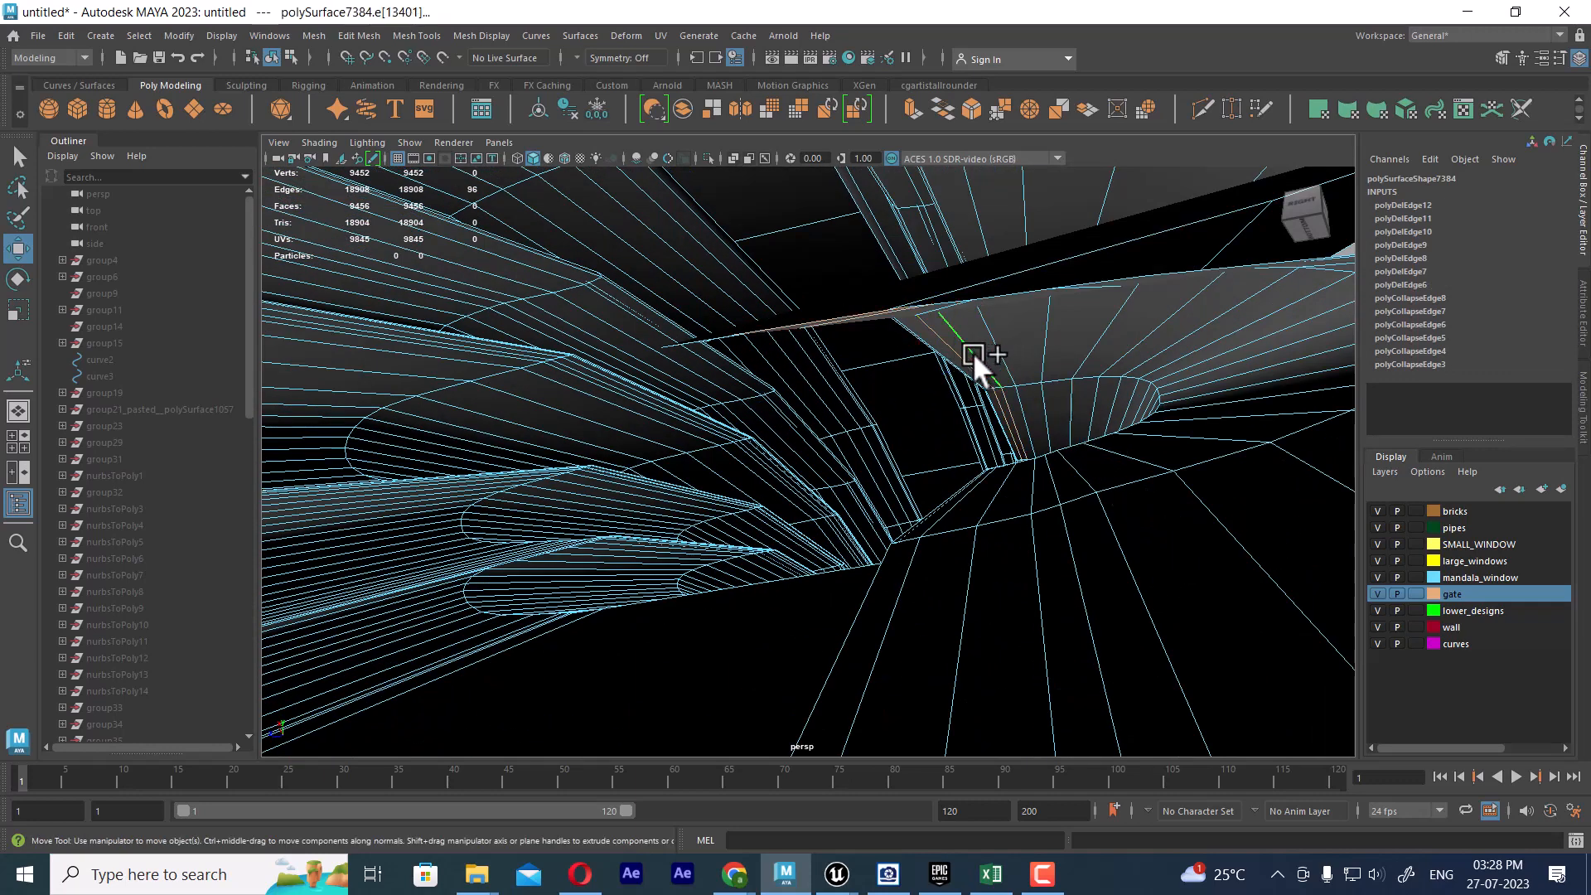
double_click(1002, 350, "shift")
double_click(1056, 341, "shift")
double_click(1096, 335, "shift")
double_click(1161, 334, "shift")
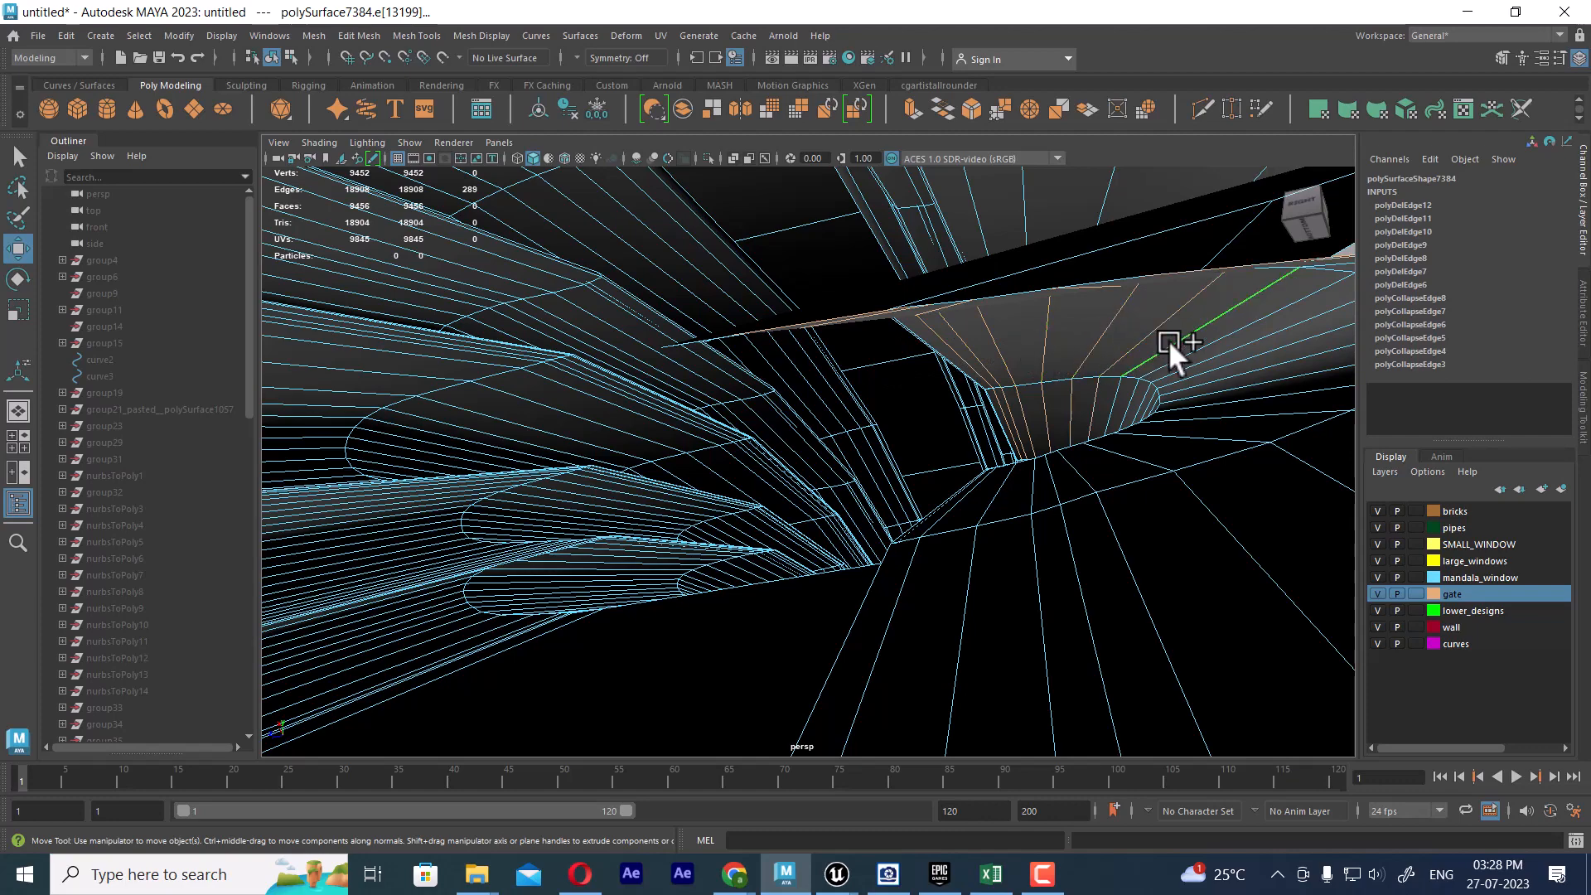
double_click(1190, 355, "shift")
left_click_drag(1187, 391, 923, 444, "alt")
right_click_drag(942, 426, 942, 464, "shift")
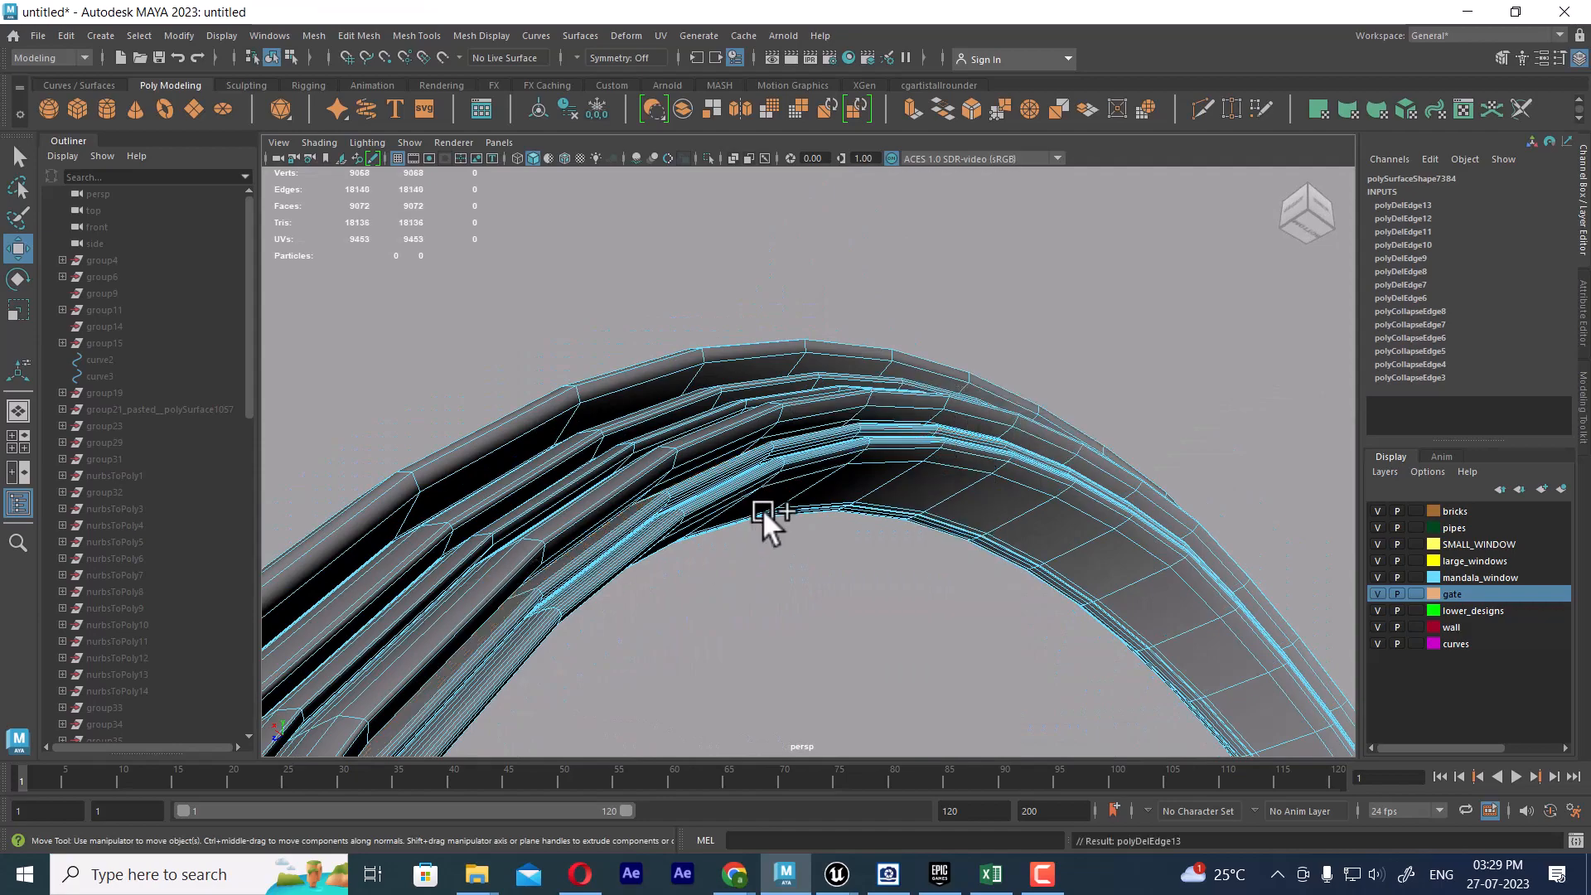
Delete five edge loops on the outward-facing side of the inner of the two narrow mouldings.
right_click_drag(762, 509, 776, 610, "alt")
left_click_drag(776, 610, 809, 533, "alt")
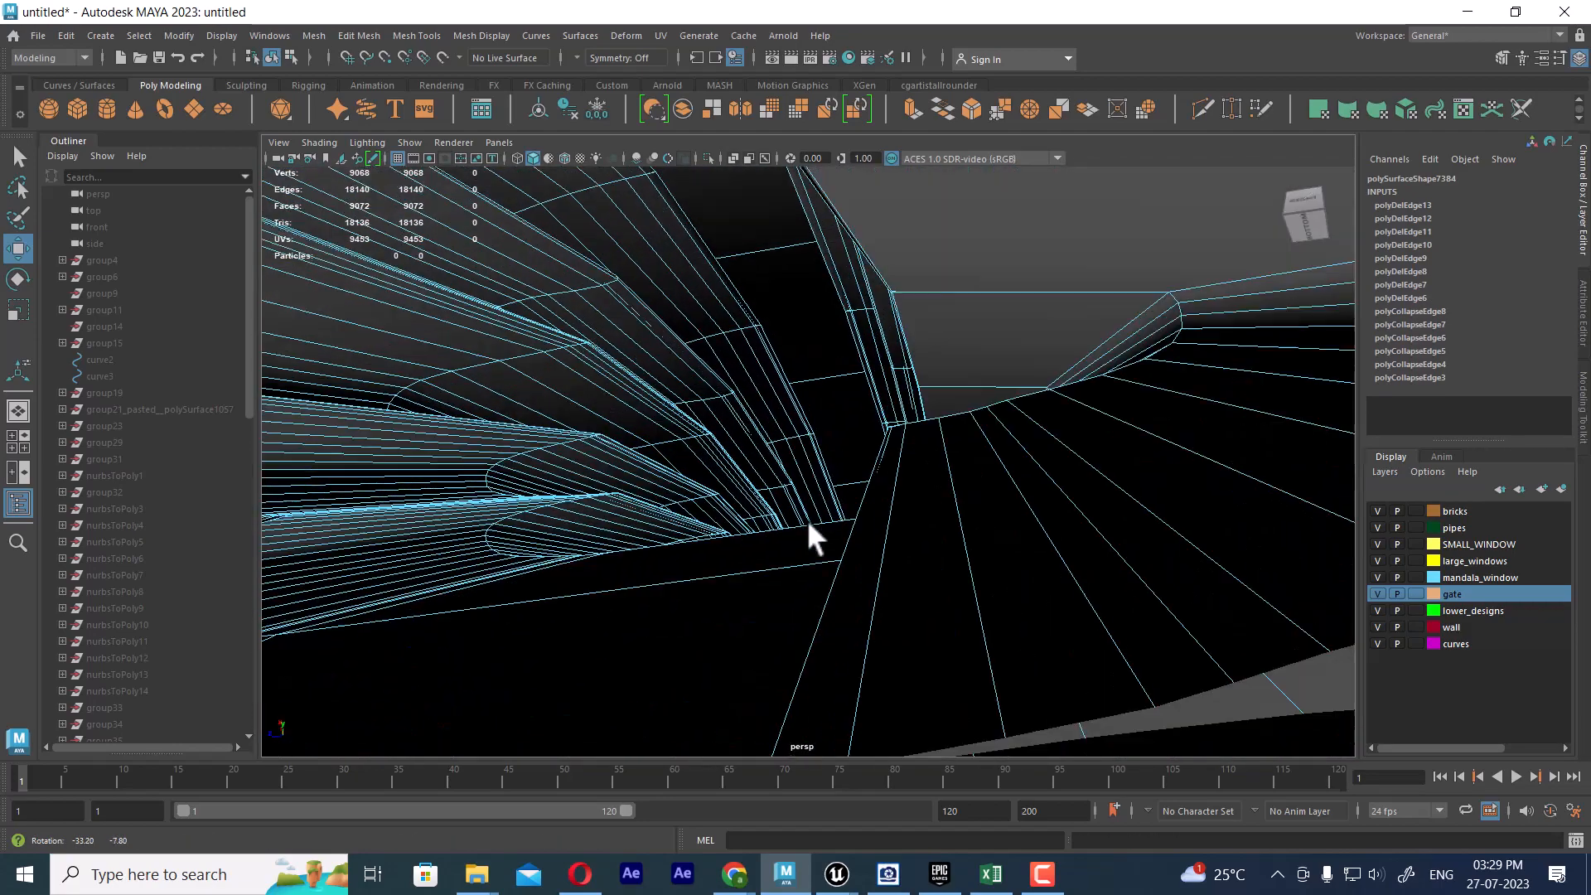
left_click(945, 439)
double_click(946, 436)
double_click(1001, 461, "shift")
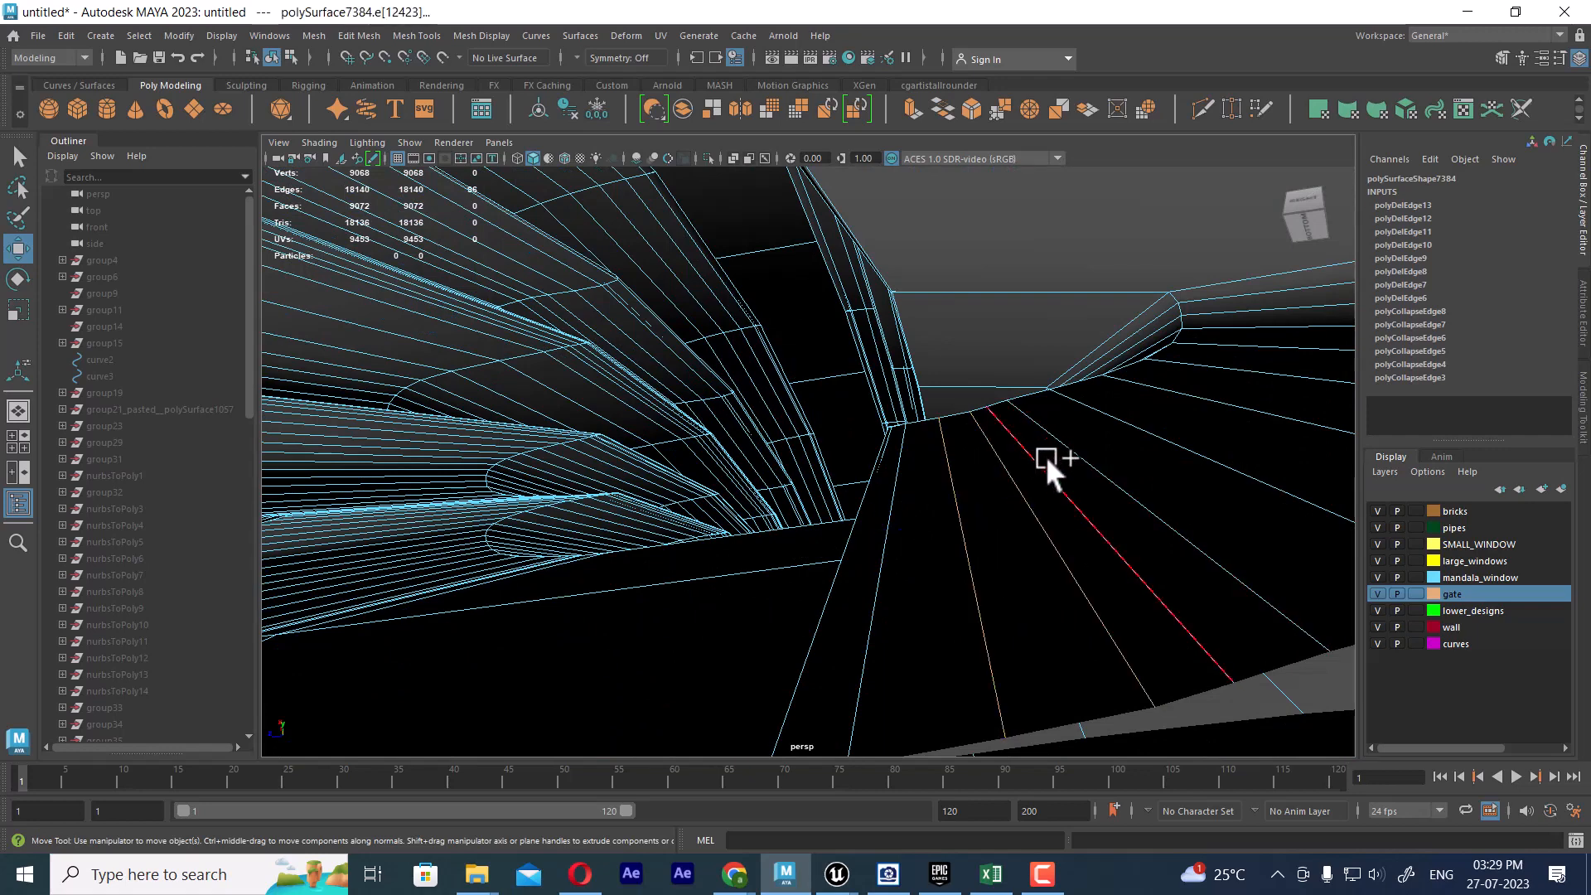
left_click(1039, 462, "shift")
double_click(1038, 461, "shift")
right_click(1080, 420, "shift")
right_click_drag(1081, 420, 1004, 449, "shift")
Delete five more edge loops on the outward-facing side of the inner narrow moulding.
left_click_drag(1160, 492, 1091, 430, "alt")
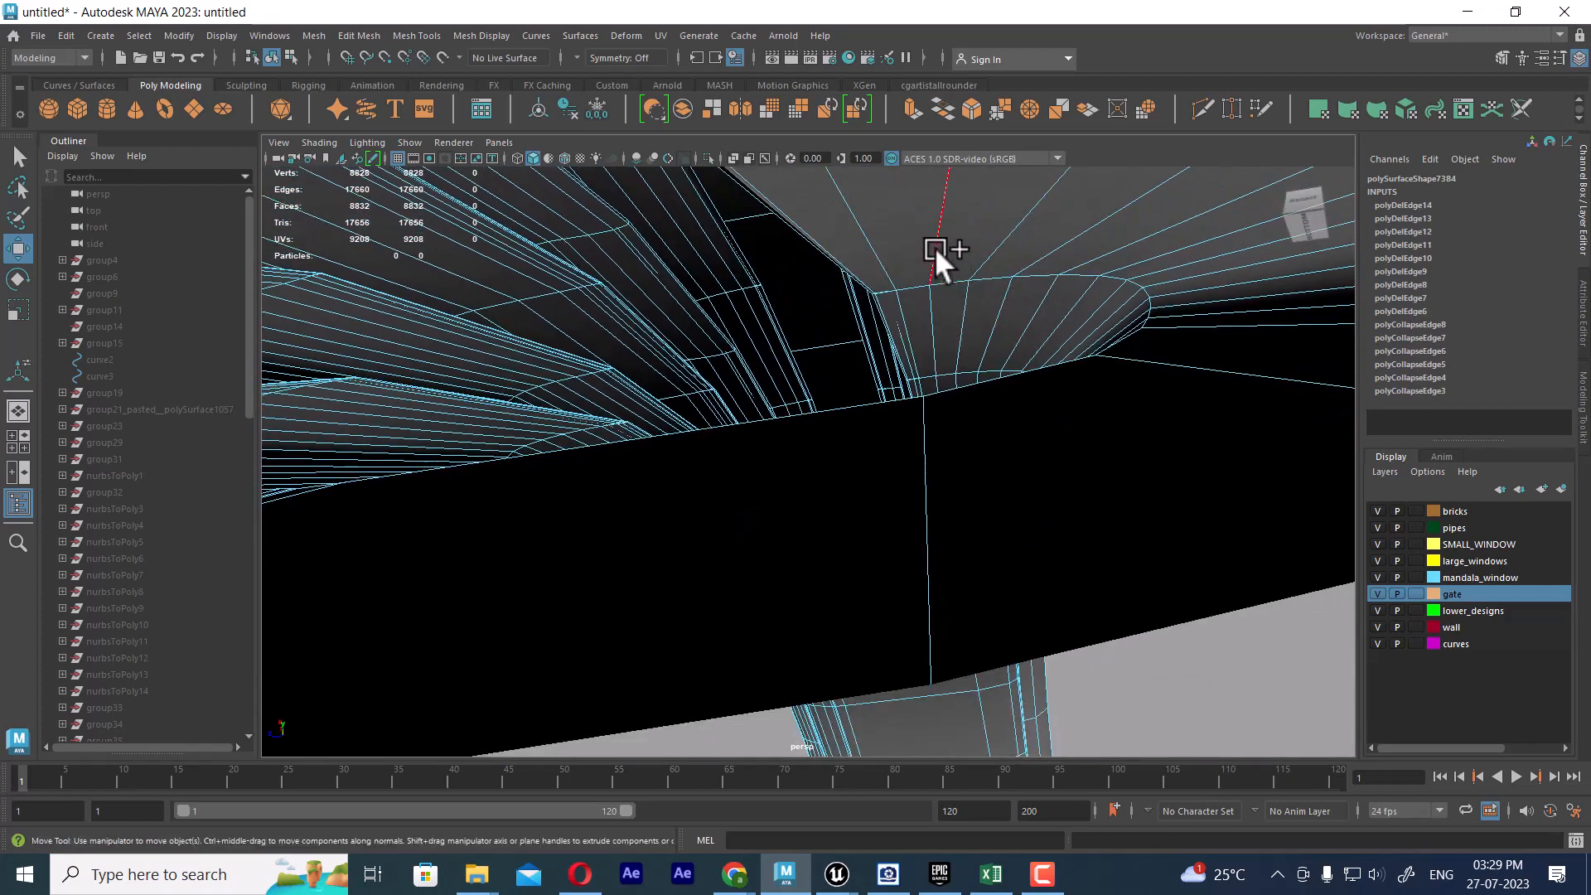
double_click(960, 253)
double_click(995, 249, "shift")
double_click(1056, 249, "shift")
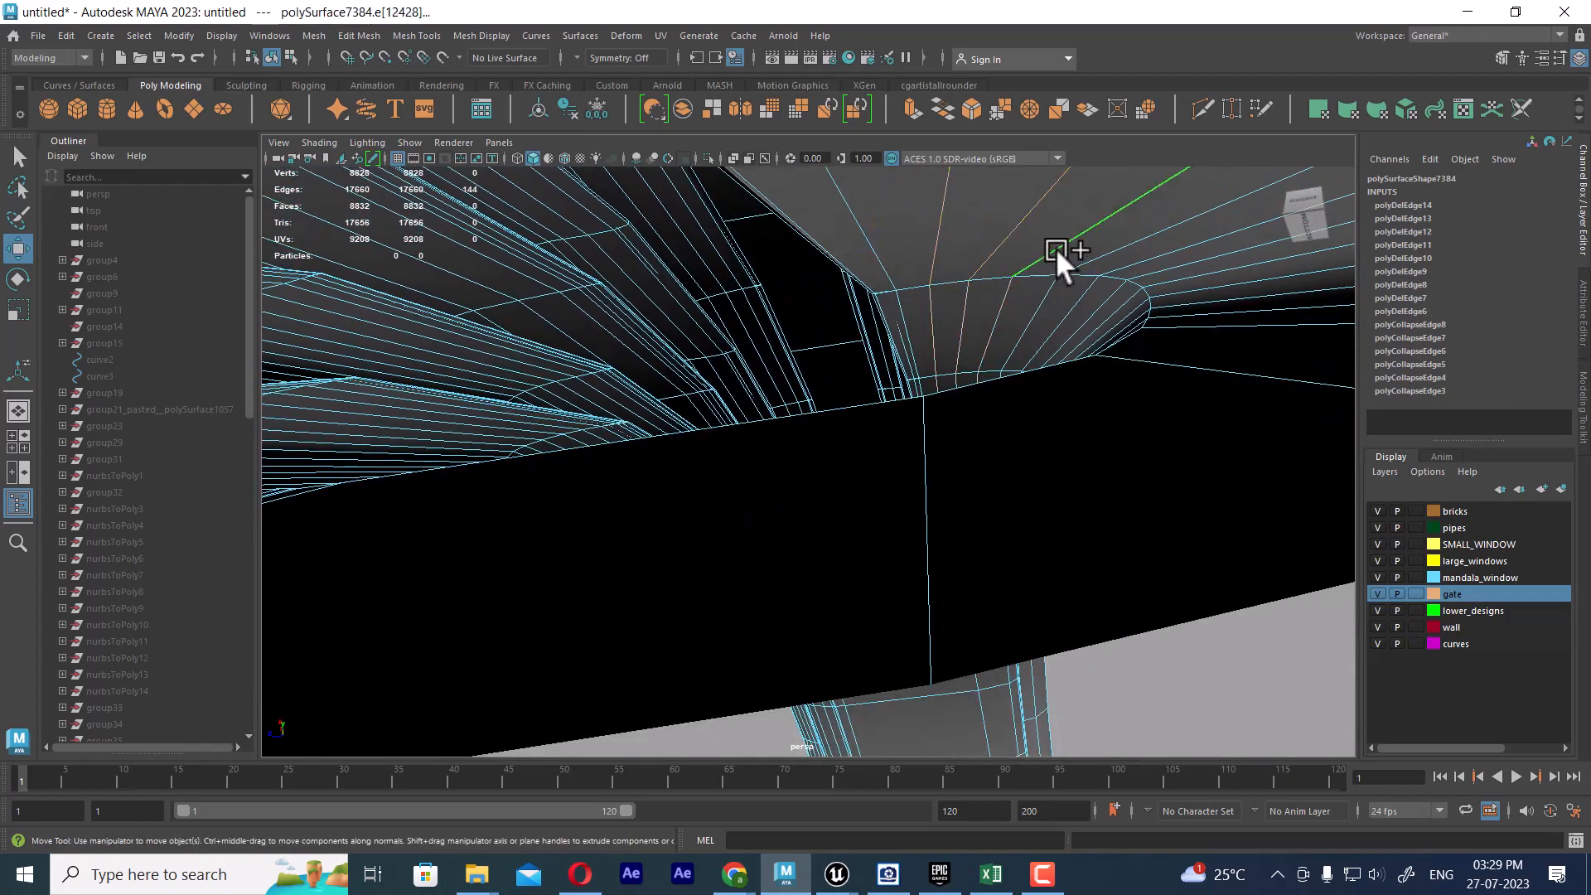
double_click(1094, 254, "shift")
right_click_drag(1075, 295, 1002, 323, "shift")
Delete four edge loops across the rounded crest of the outer narrow moulding.
left_click_drag(603, 509, 884, 546, "alt")
left_click(882, 529)
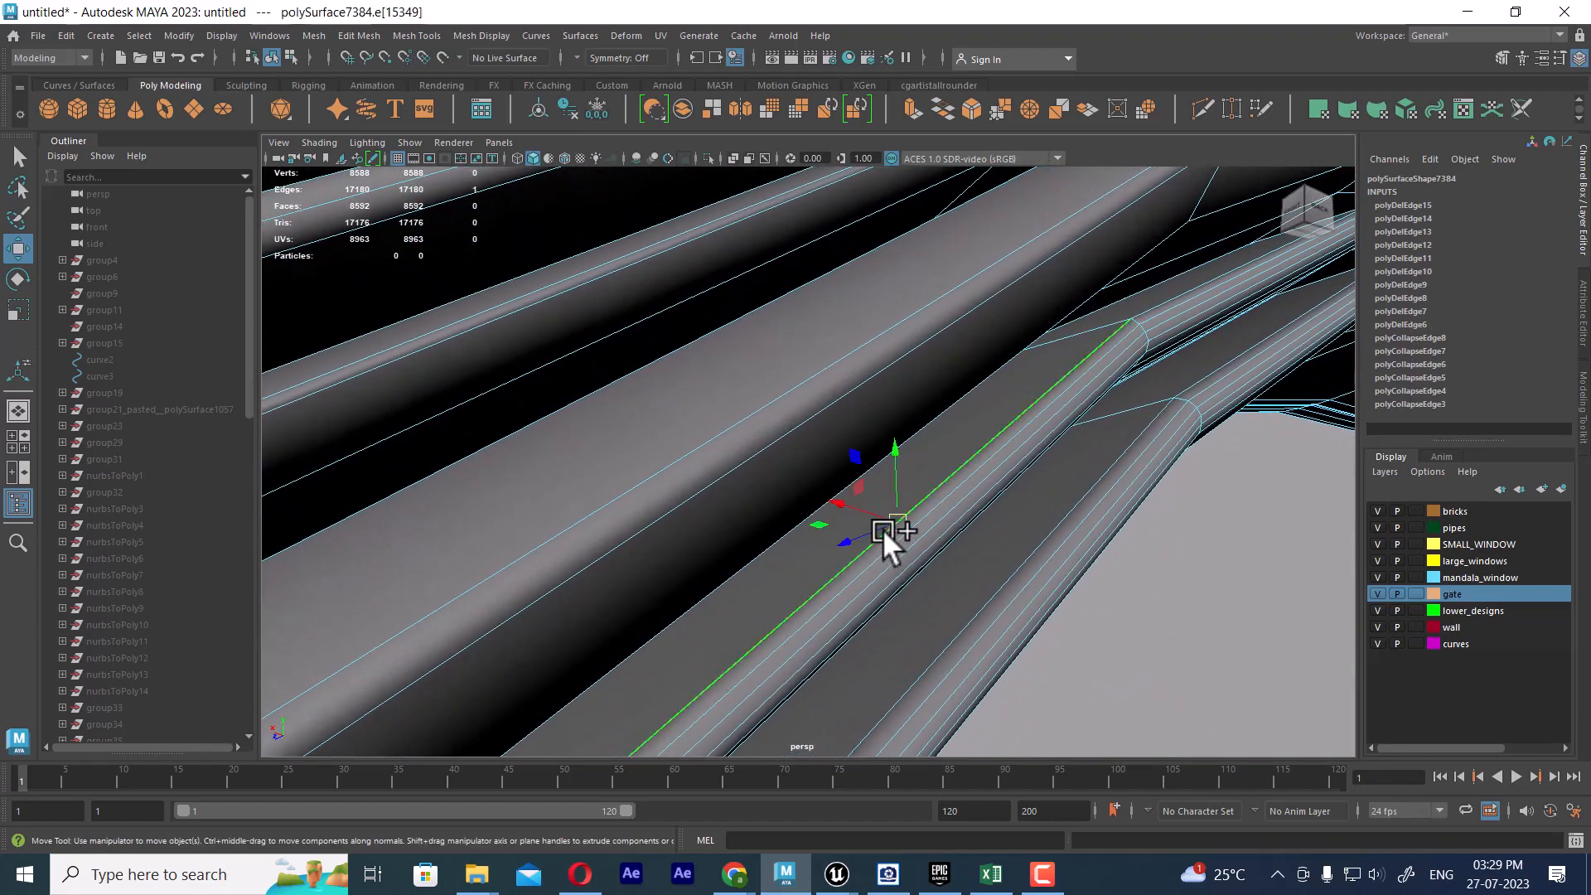
double_click(867, 583)
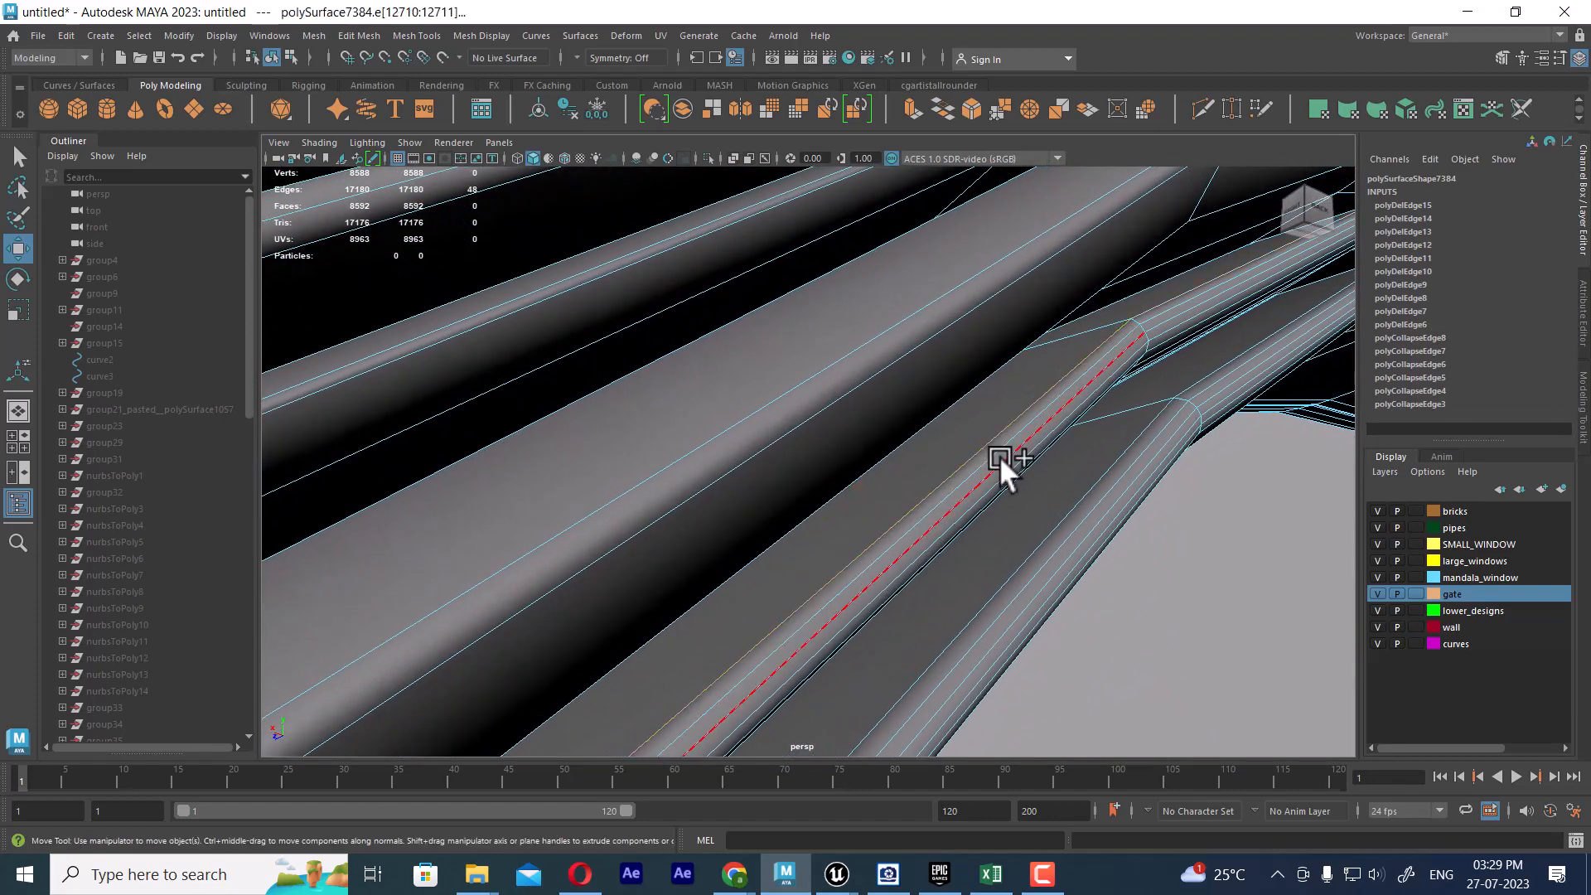
double_click(1171, 305)
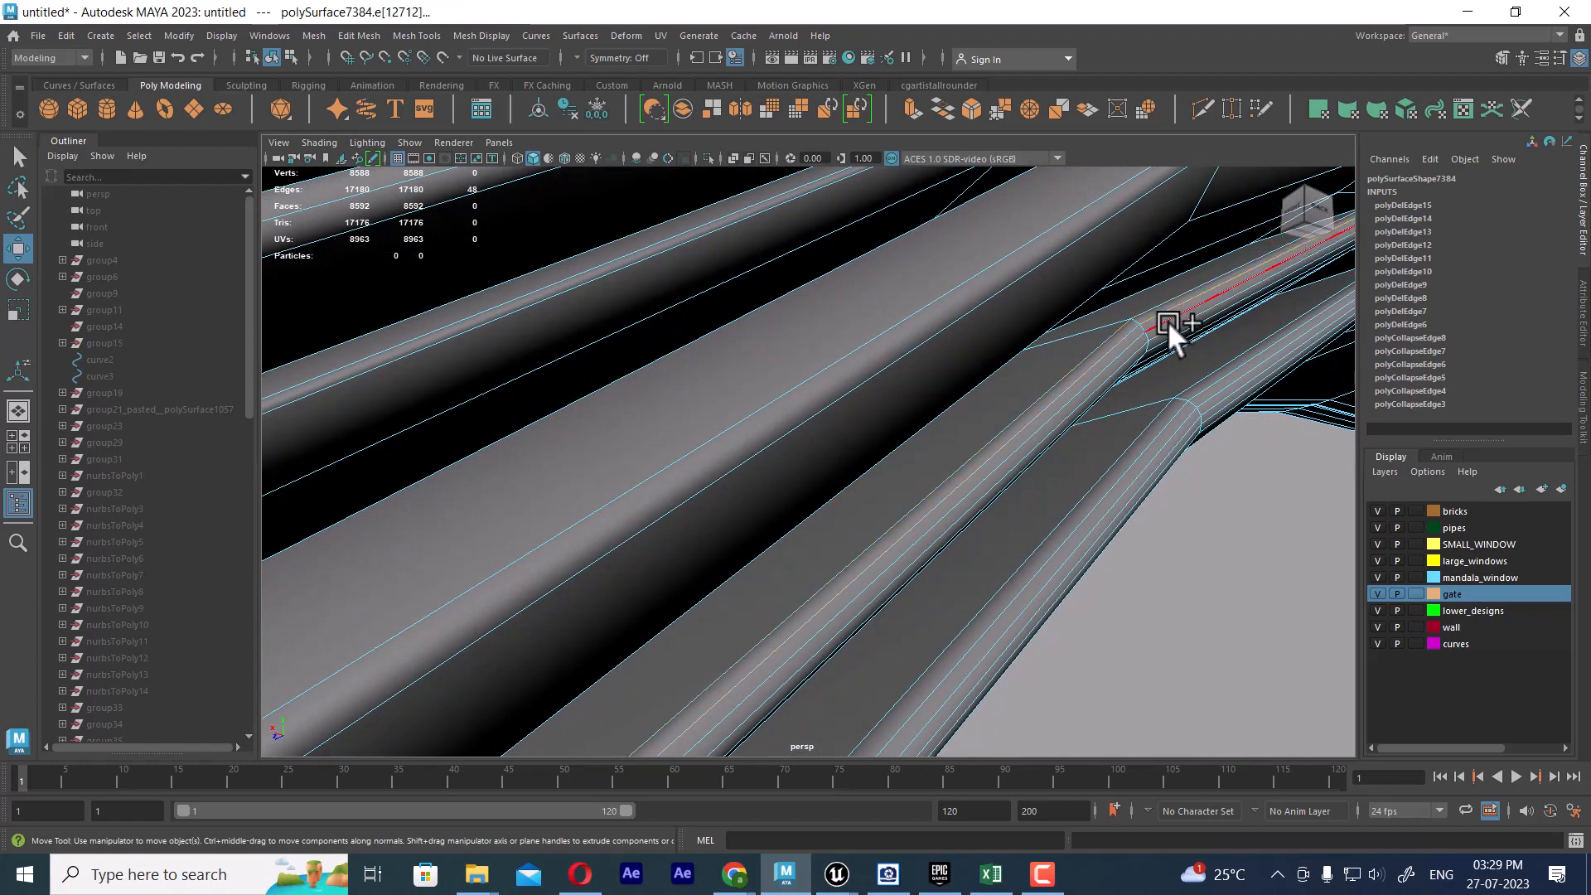
double_click(1166, 321, "shift")
left_click_drag(1166, 321, 1147, 322, "alt")
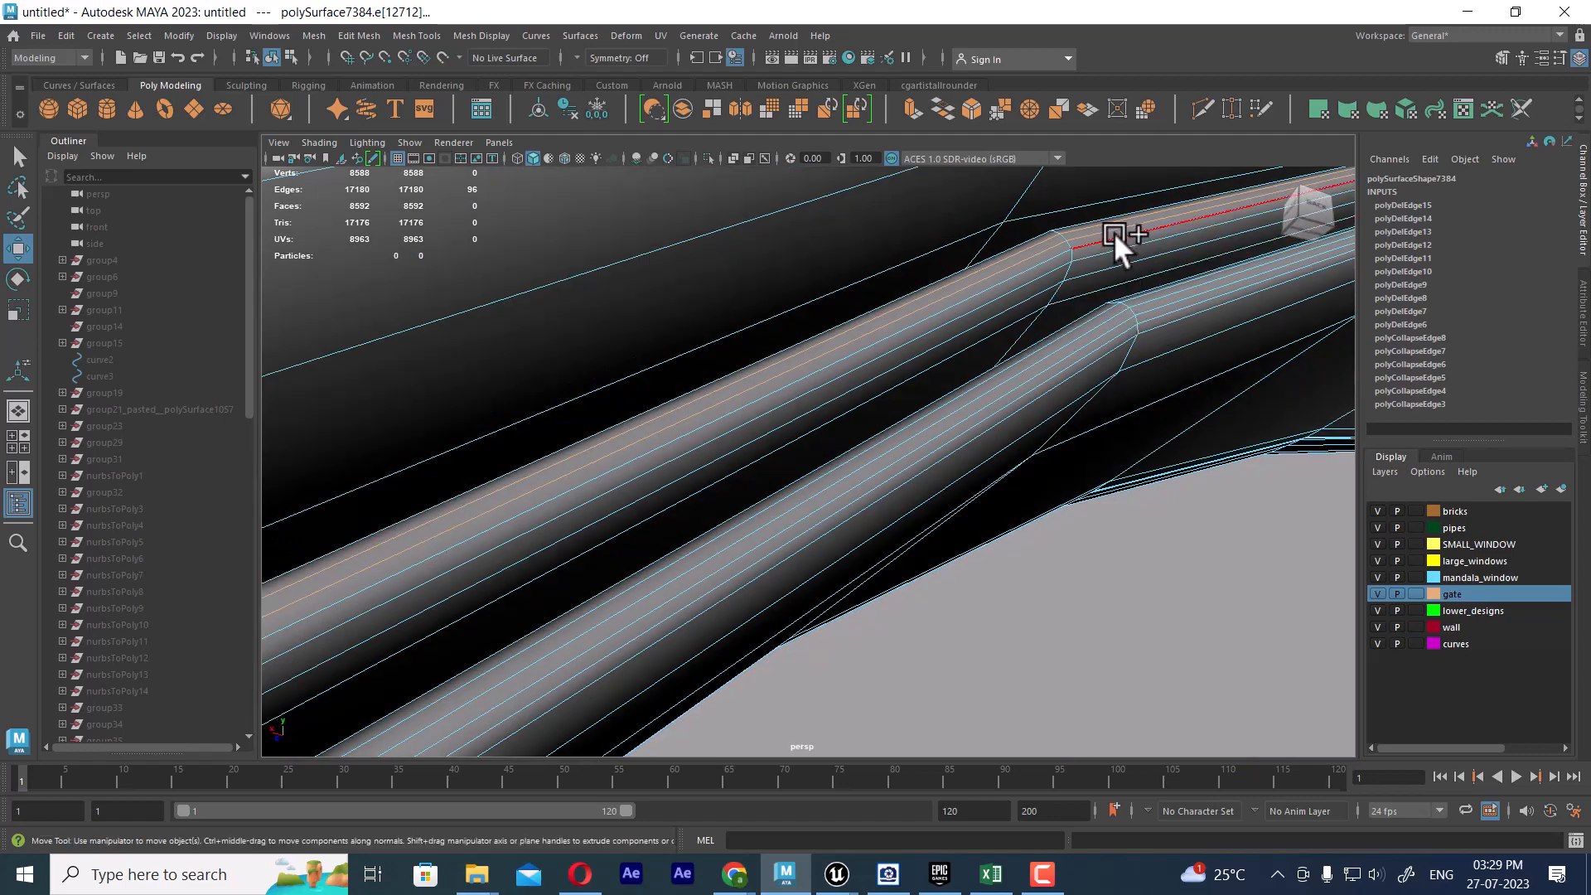
double_click(1109, 261, "shift")
key("ctrl+Delete")
Try to delete five edge loops across the rounded crest of the inner narrow moulding, and undo the deletion.
left_click_drag(462, 604, 945, 462, "alt")
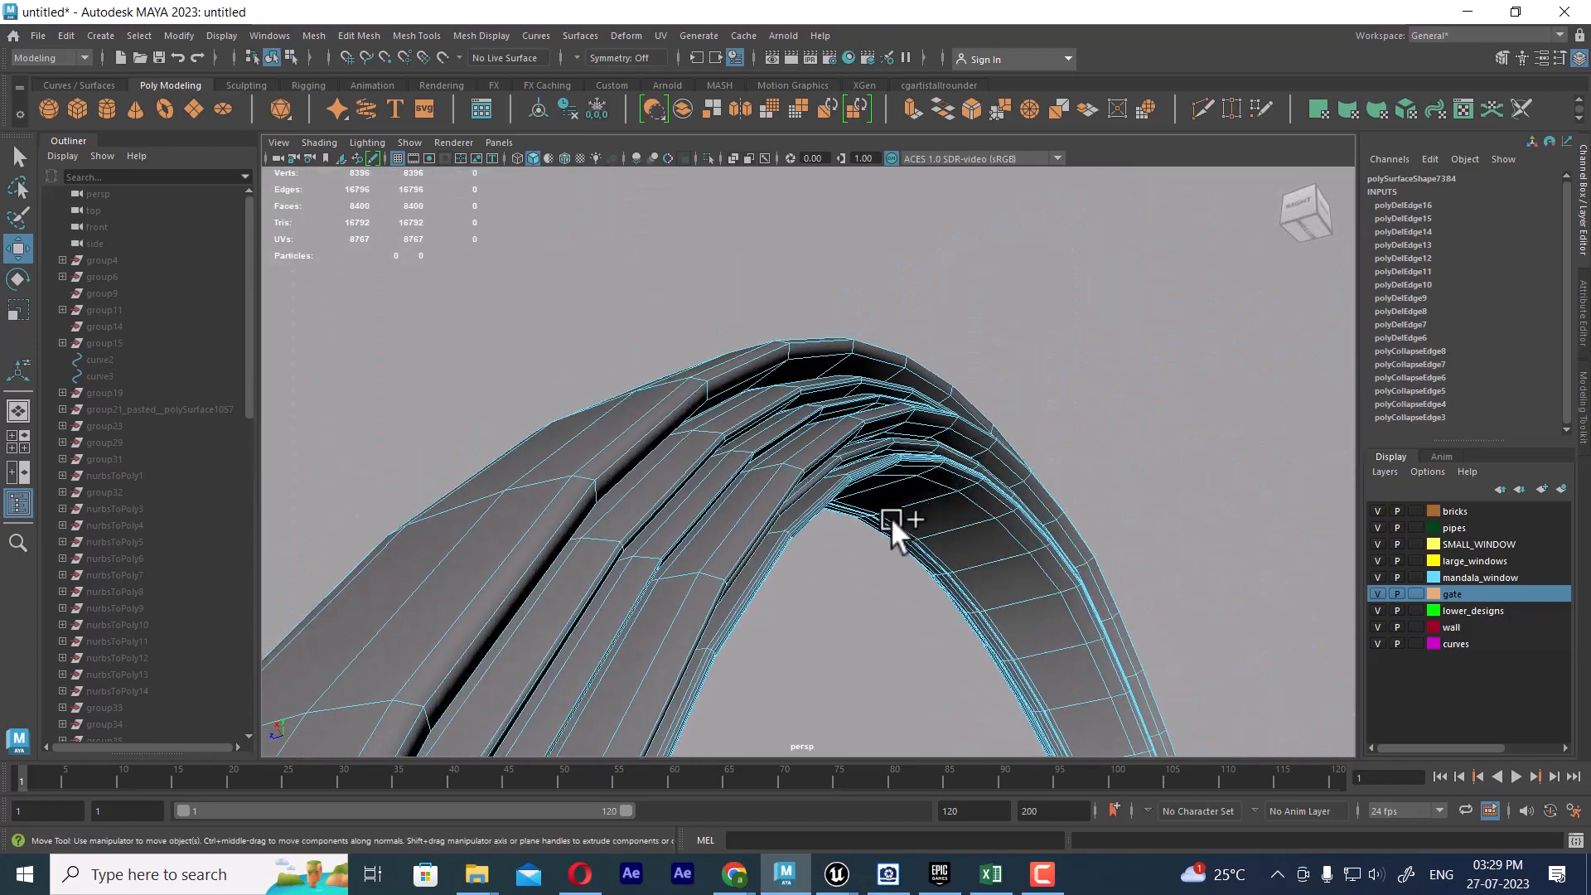
left_click_drag(890, 515, 793, 530, "alt")
double_click(771, 458)
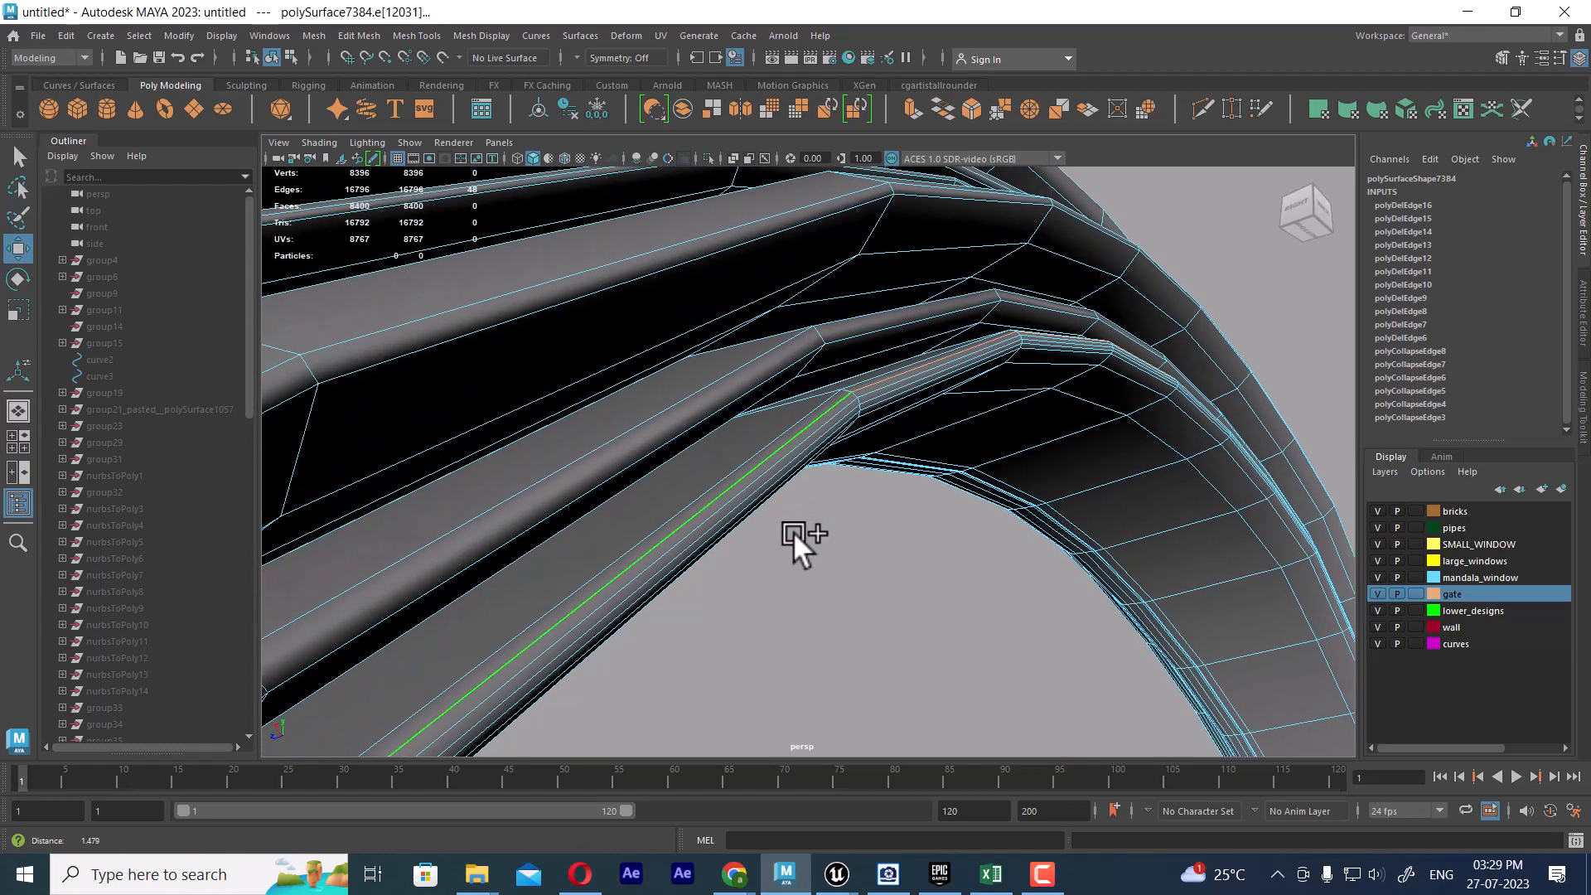
double_click(745, 469, "ctrl+shift")
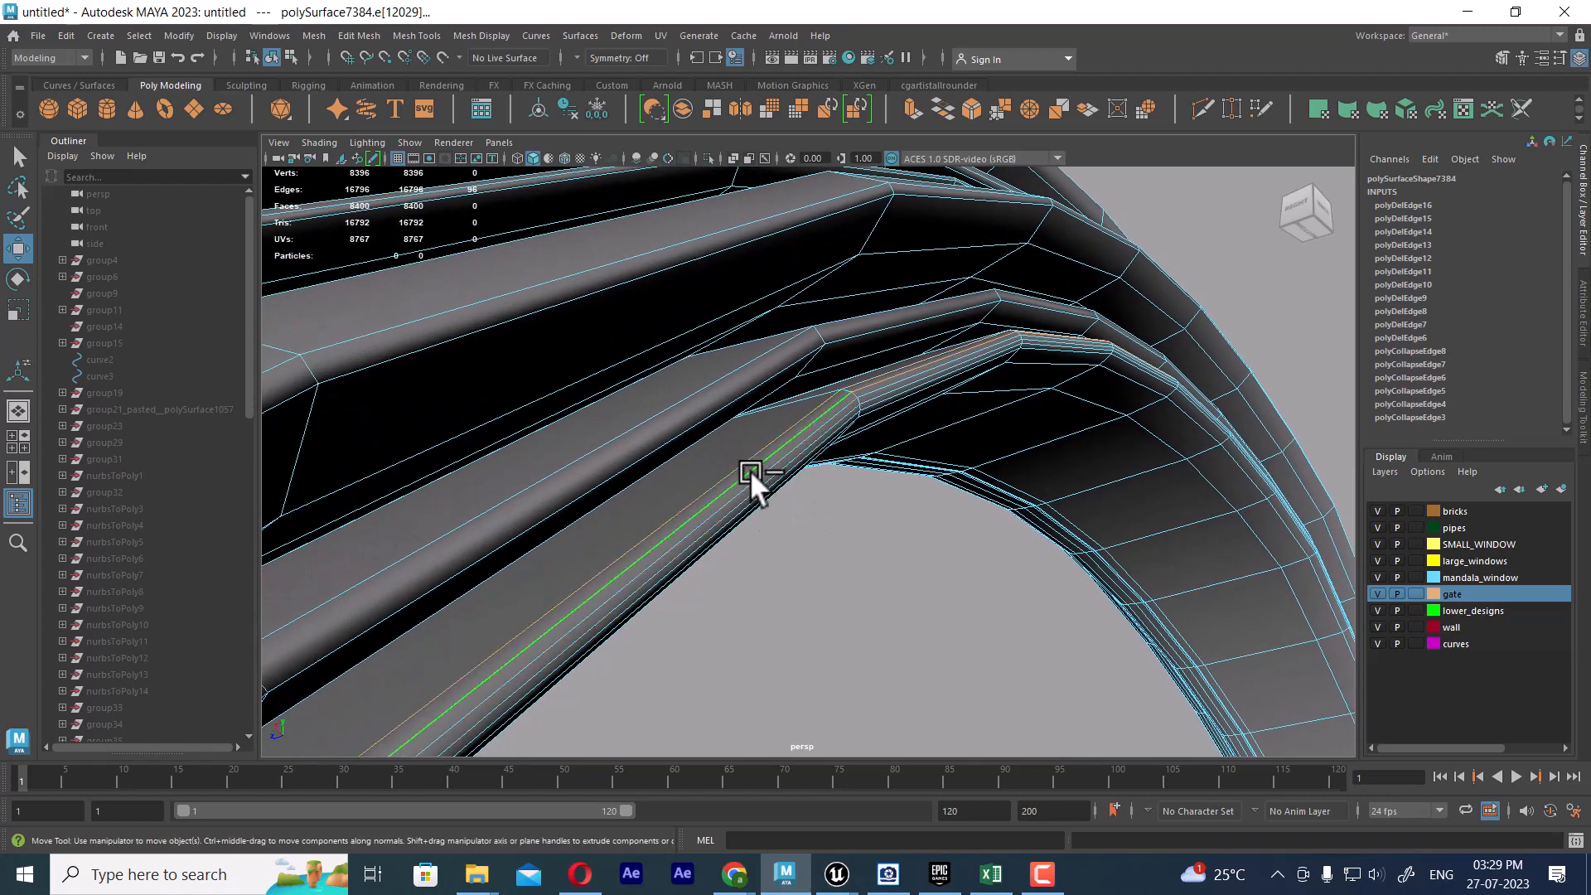
left_click_drag(749, 476, 838, 383, "alt")
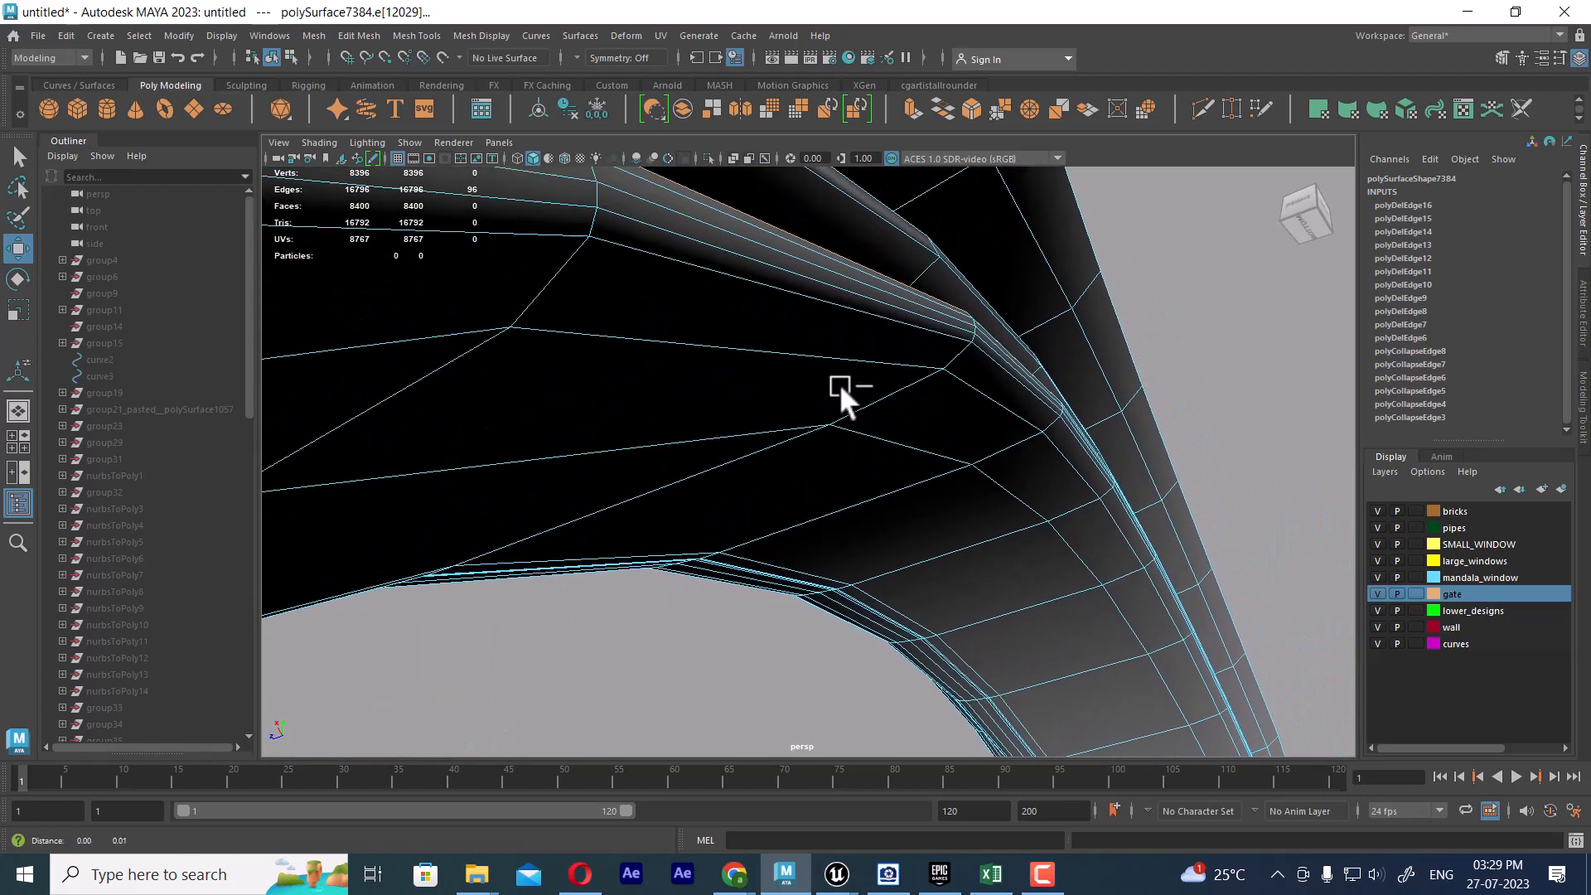
double_click(873, 285, "shift")
double_click(871, 295, "shift")
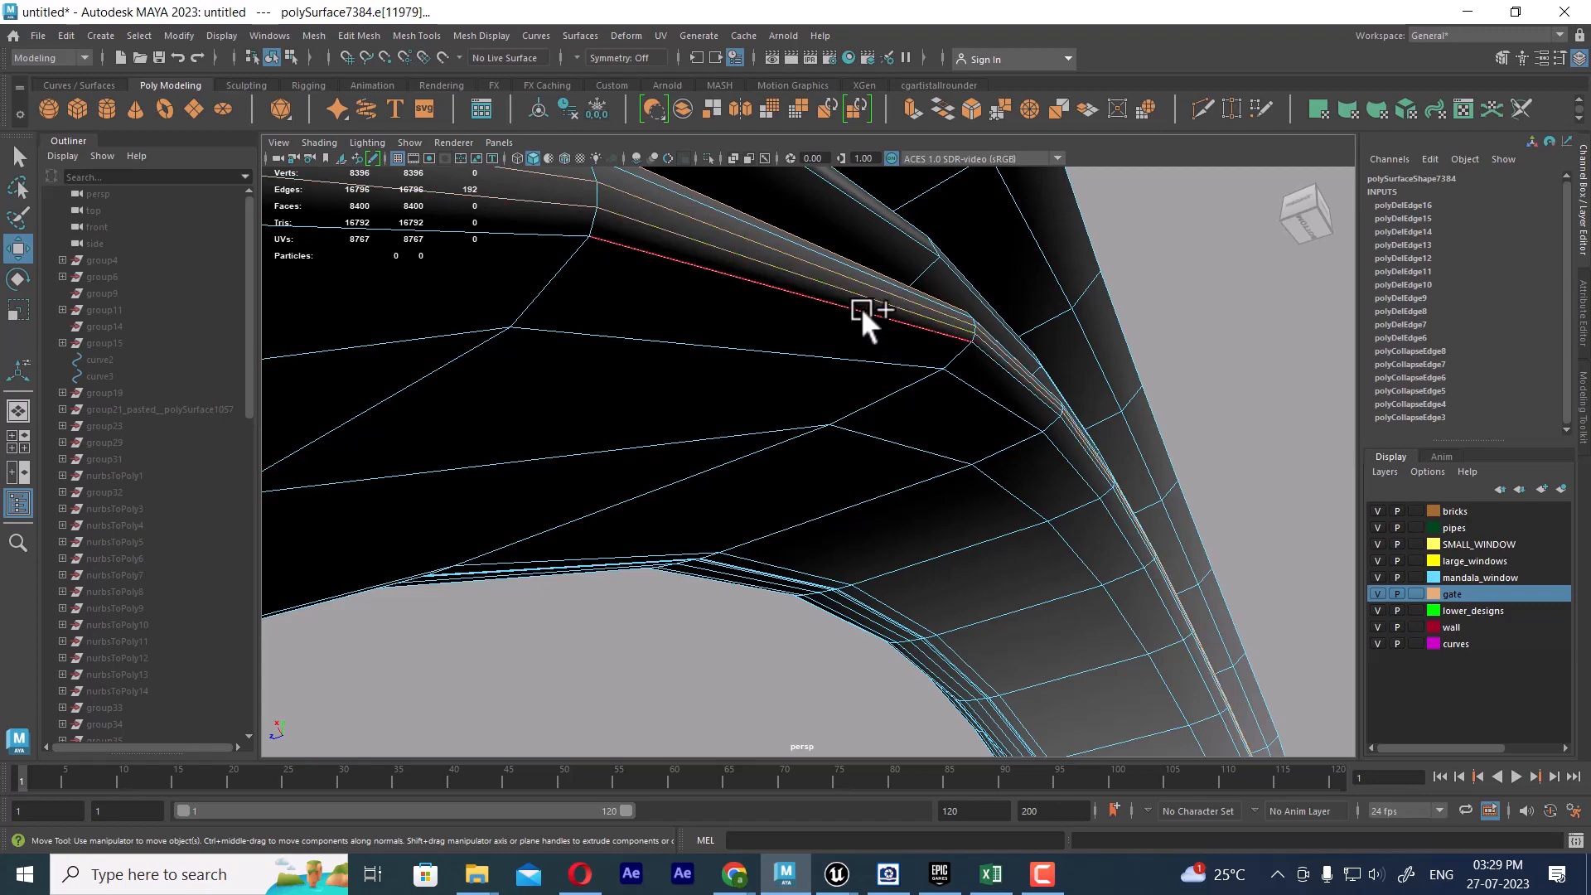
double_click(862, 306, "shift")
right_click_drag(967, 321, 902, 346, "shift")
left_click_drag(998, 484, 937, 484, "alt")
key("ctrl+z")
Delete four edge loops across the rounded crest of the inner narrow moulding.
scroll(926, 474, "up", 5)
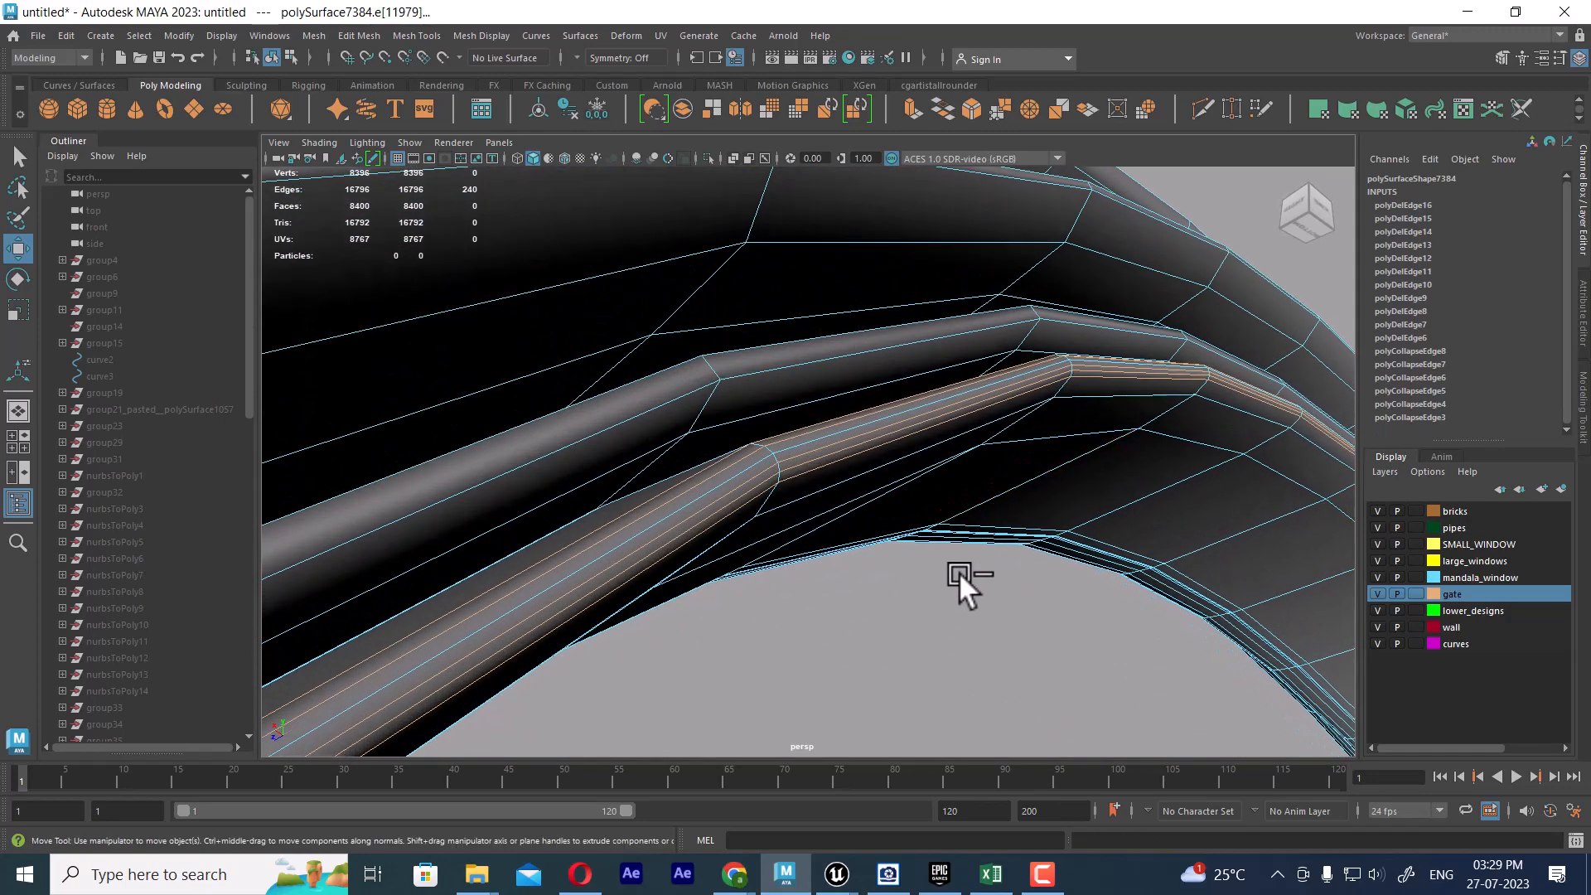
left_click_drag(958, 571, 946, 406, "alt")
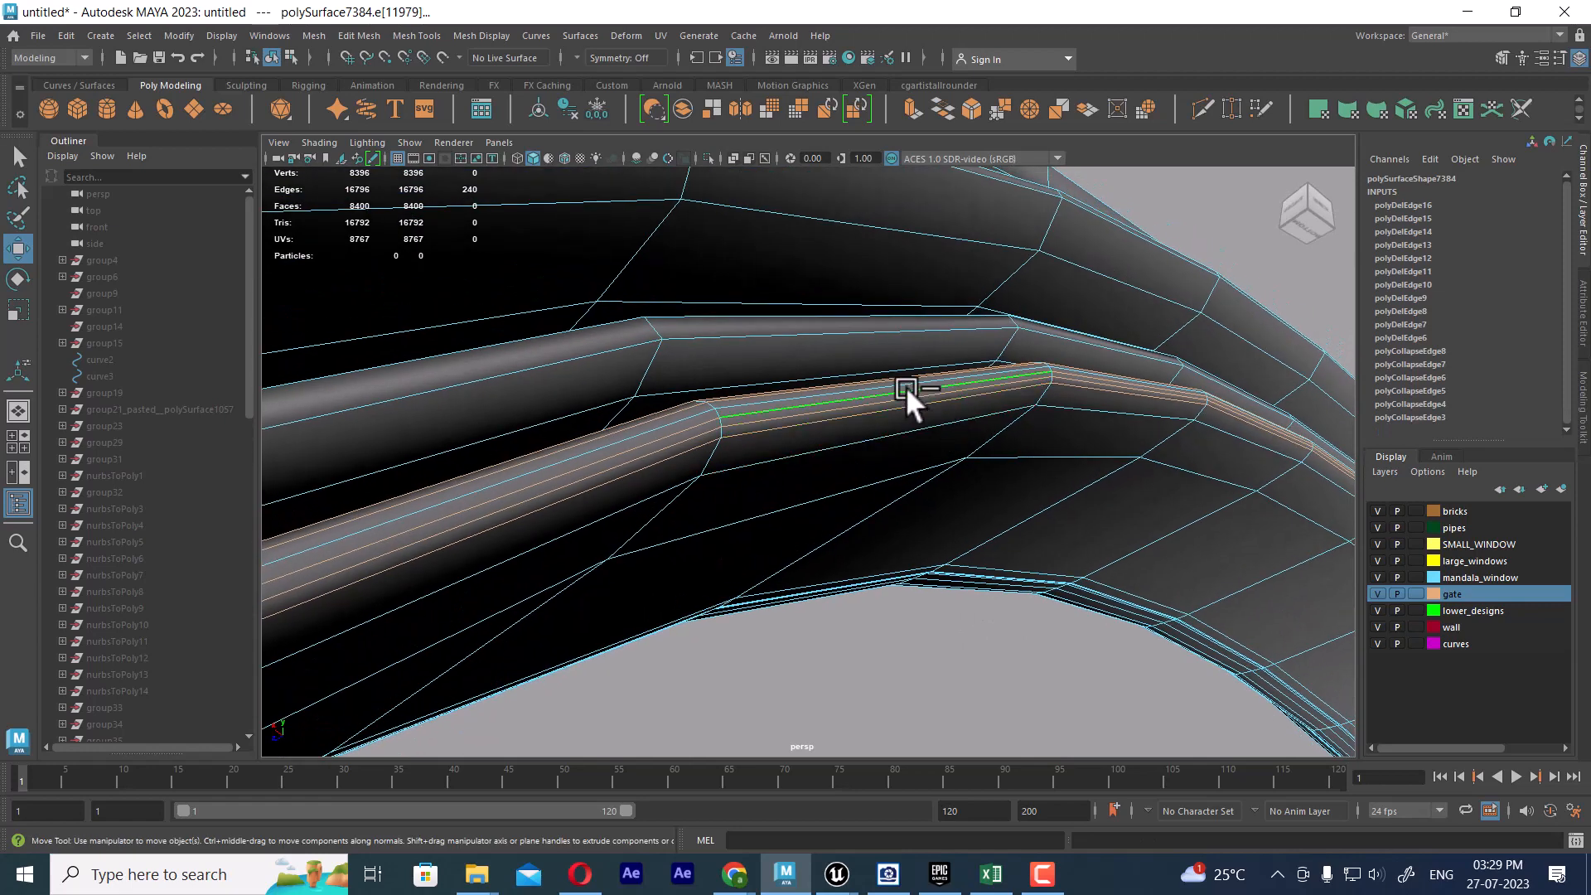
double_click(929, 418)
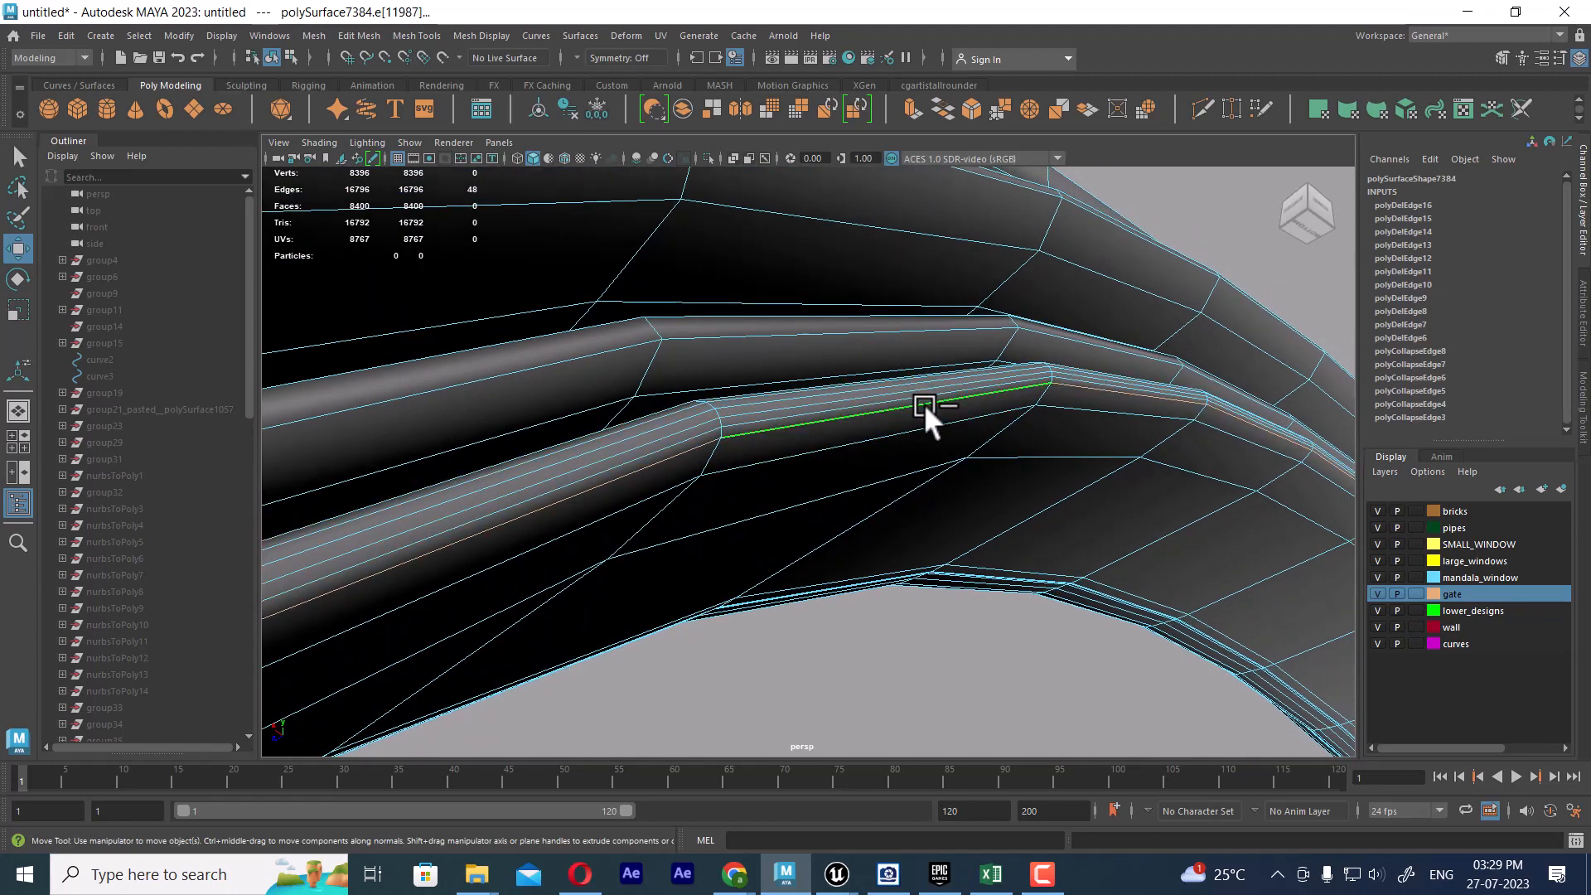
scroll(822, 433, "up", 2)
double_click(790, 401, "shift")
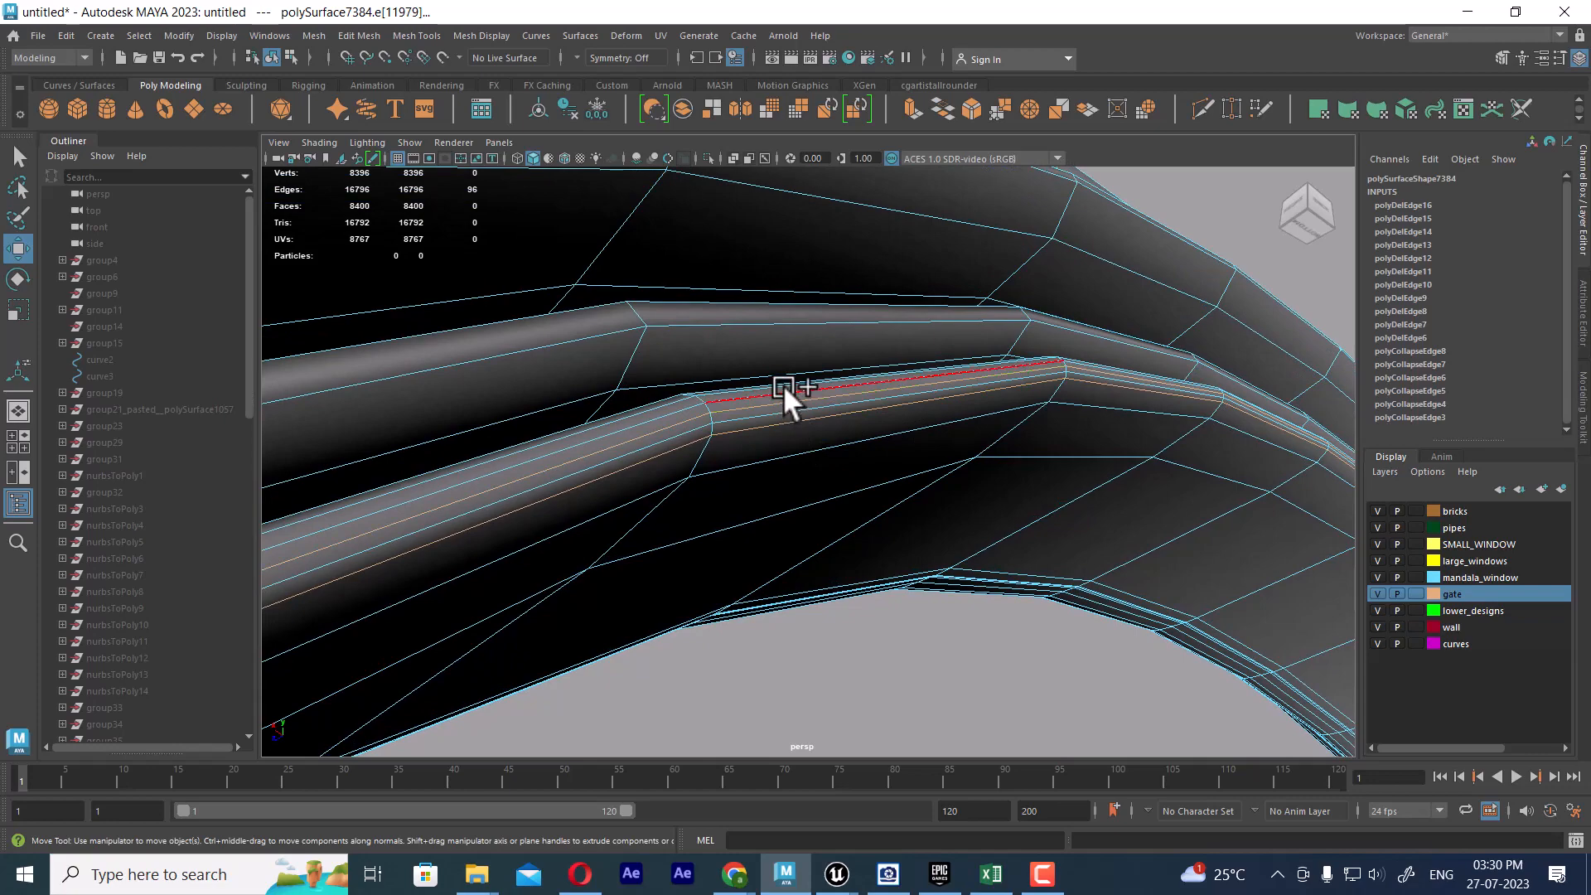
left_click_drag(783, 409, 798, 445, "alt")
double_click(784, 441, "shift")
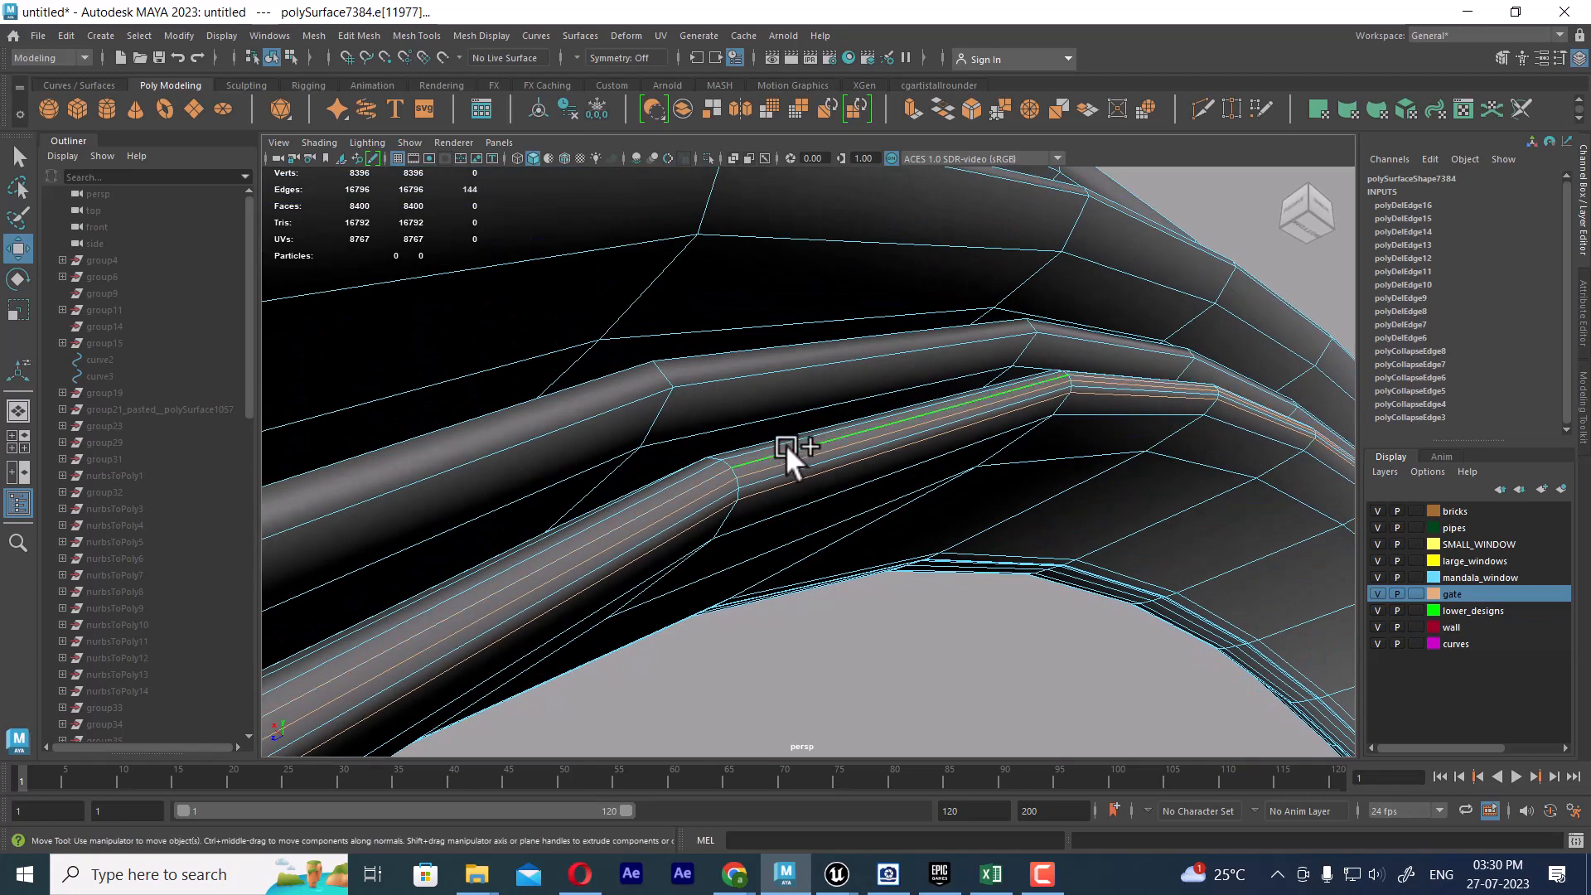
double_click(834, 428, "shift")
right_click_drag(857, 420, 457, 651, "shift")
Return the circular frame to object mode and frame it in the top view.
left_click_drag(1005, 473, 888, 592, "alt")
right_click_drag(888, 592, 601, 313, "alt")
middle_click_drag(887, 545, 709, 484, "alt")
left_click_drag(709, 485, 779, 499, "alt")
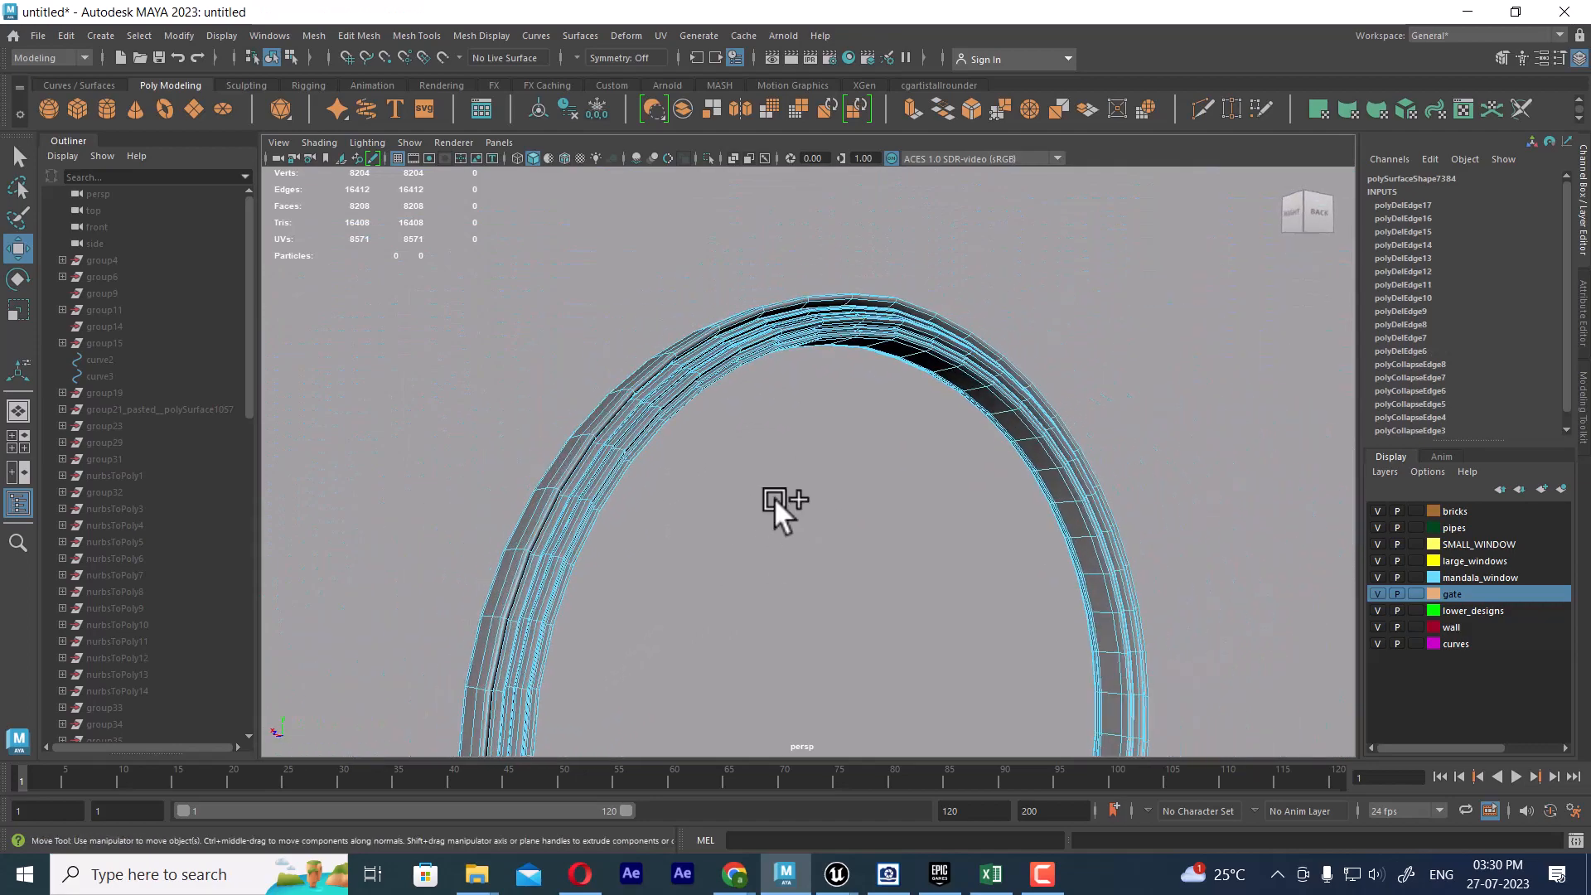
right_click_drag(779, 499, 837, 531, "alt")
right_click_drag(585, 295, 668, 267)
left_click_drag(739, 414, 758, 538, "alt")
key("space")
key("f")
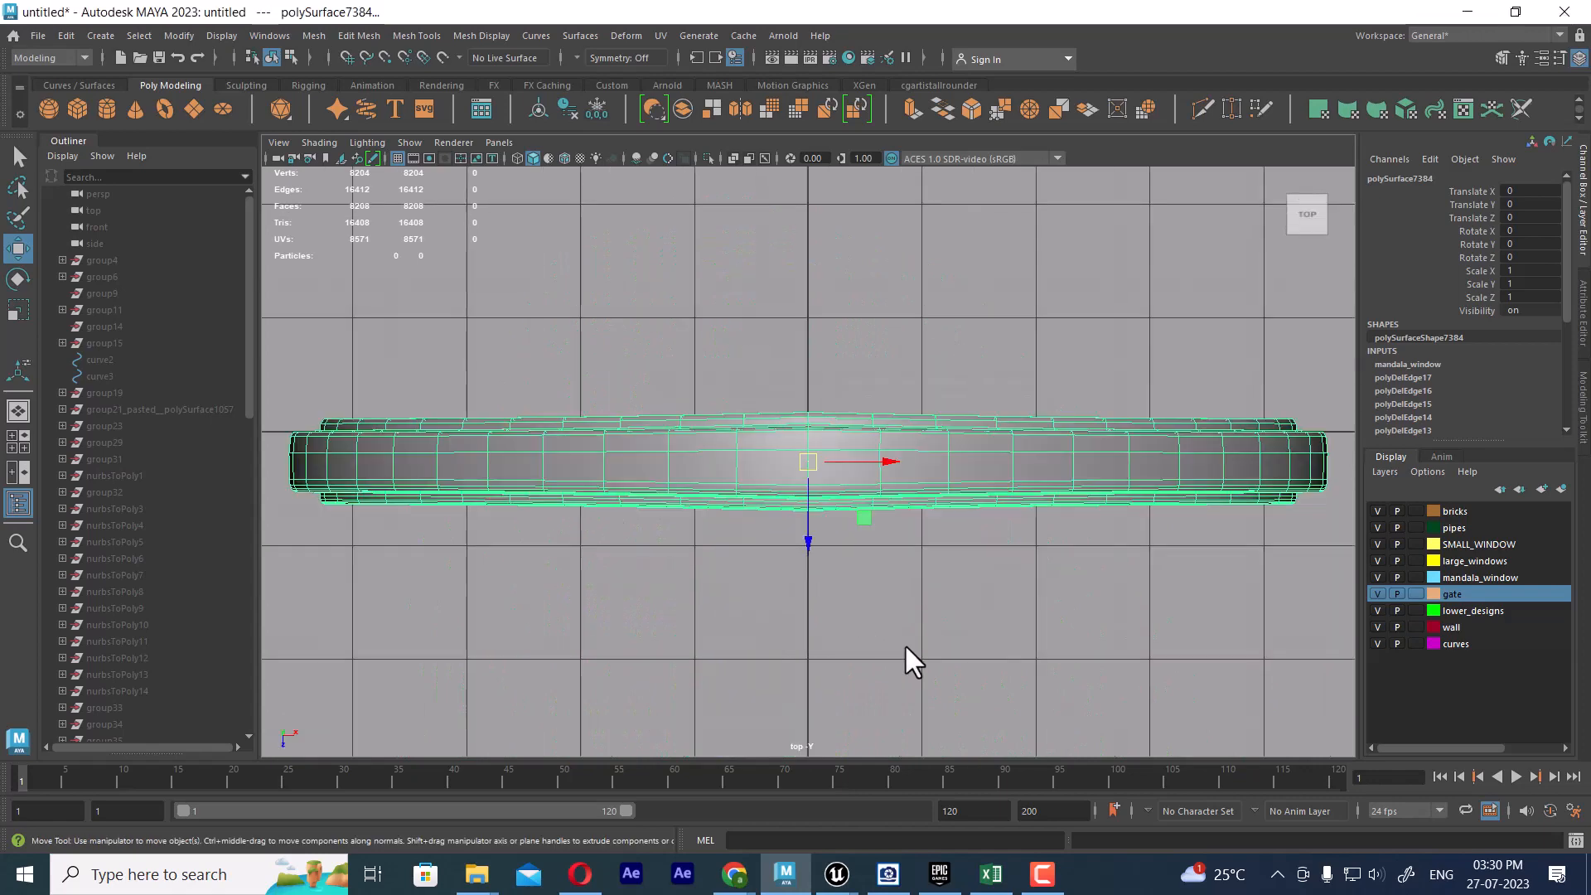
right_click_drag(903, 643, 970, 500, "alt")
right_click_drag(912, 416, 927, 507, "alt")
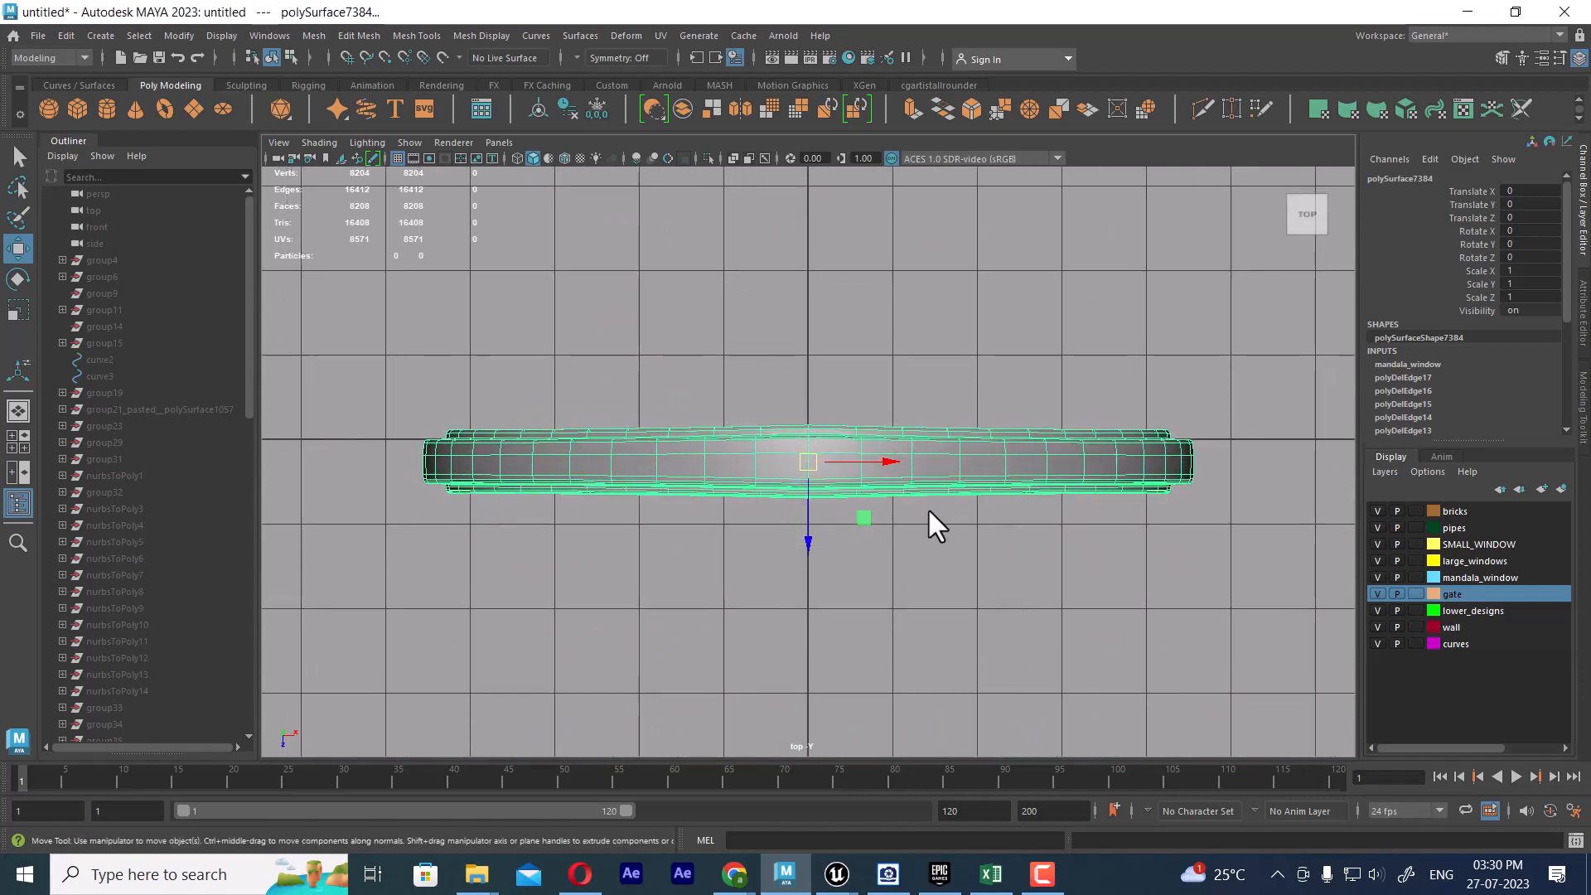
Activate Multi-Cut on the frame with Delete Faces enabled for slices, and expand its keyboard and mouse shortcut list.
right_click_drag(957, 312, 1201, 201)
left_click(1115, 319)
left_click(1000, 469)
right_click(982, 311, "shift")
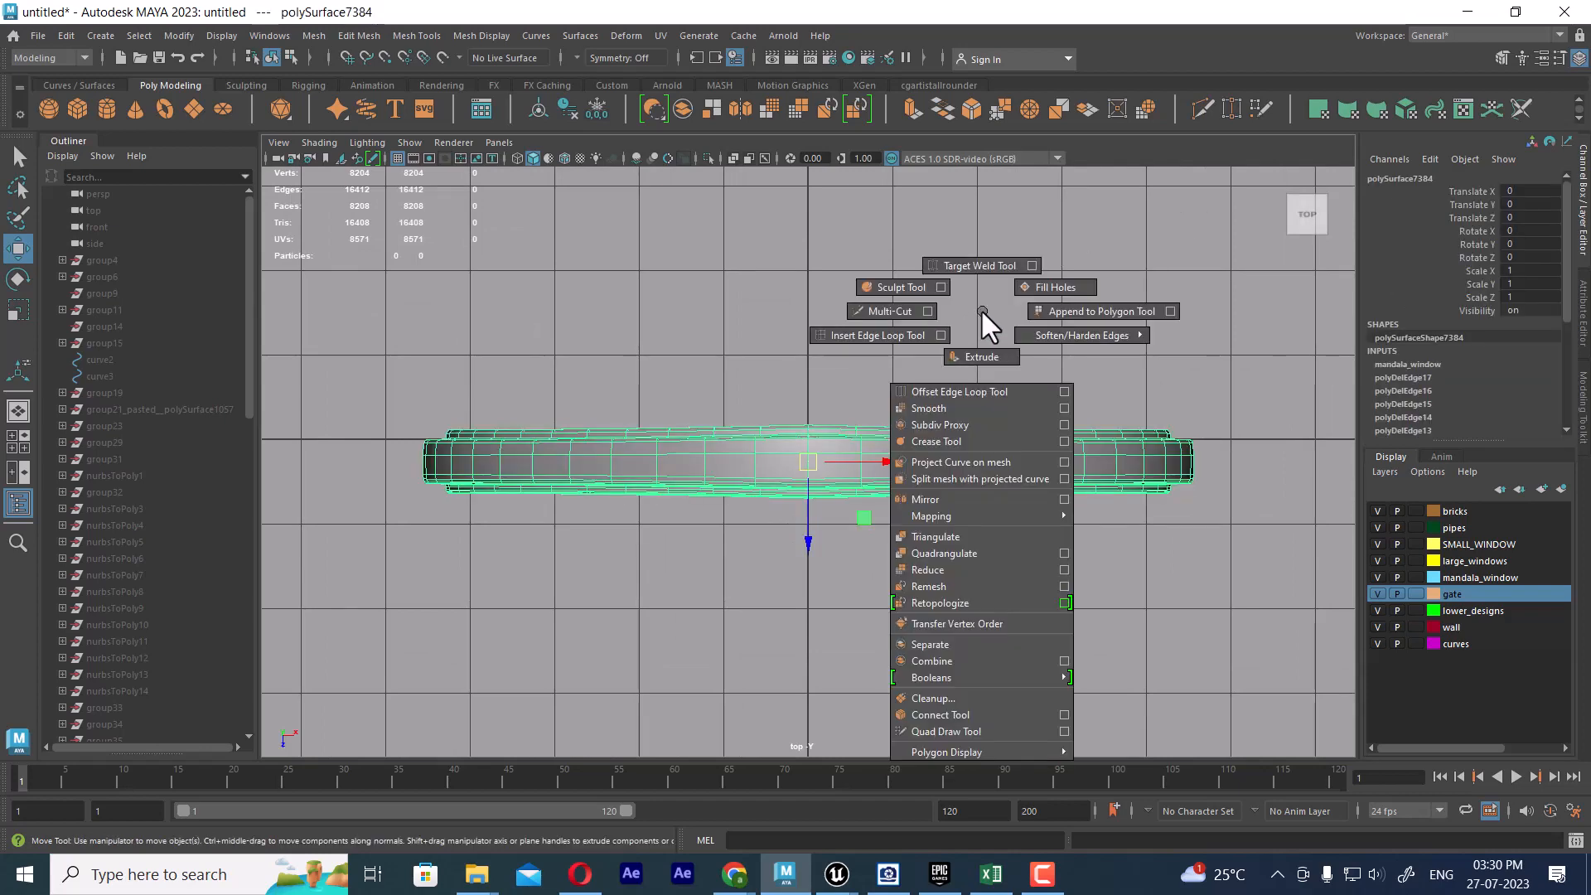
left_click(917, 306)
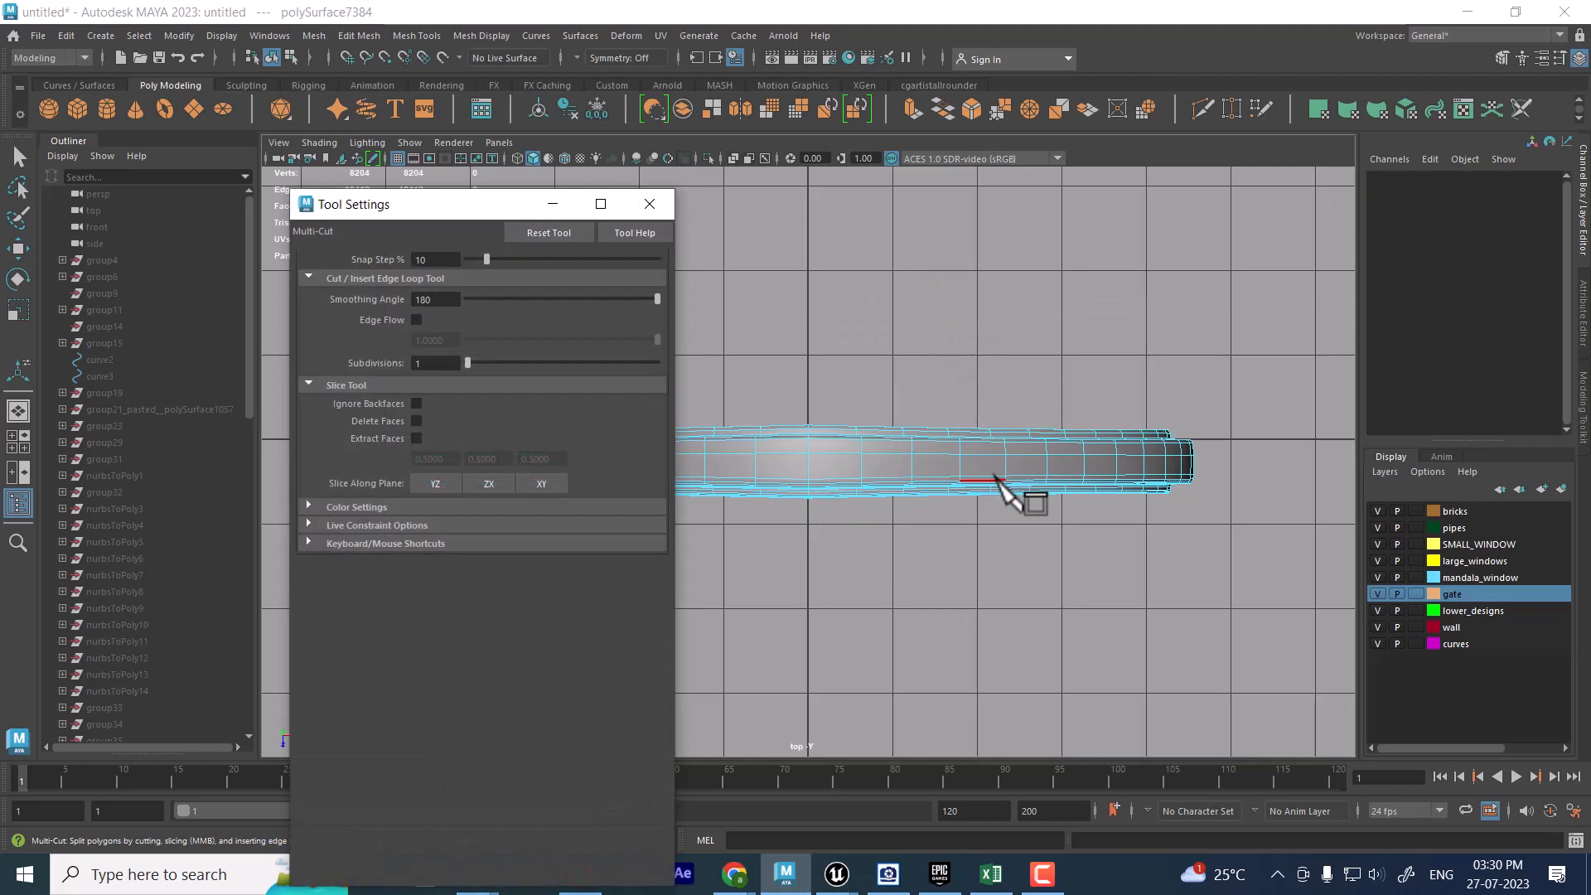
left_click(416, 421)
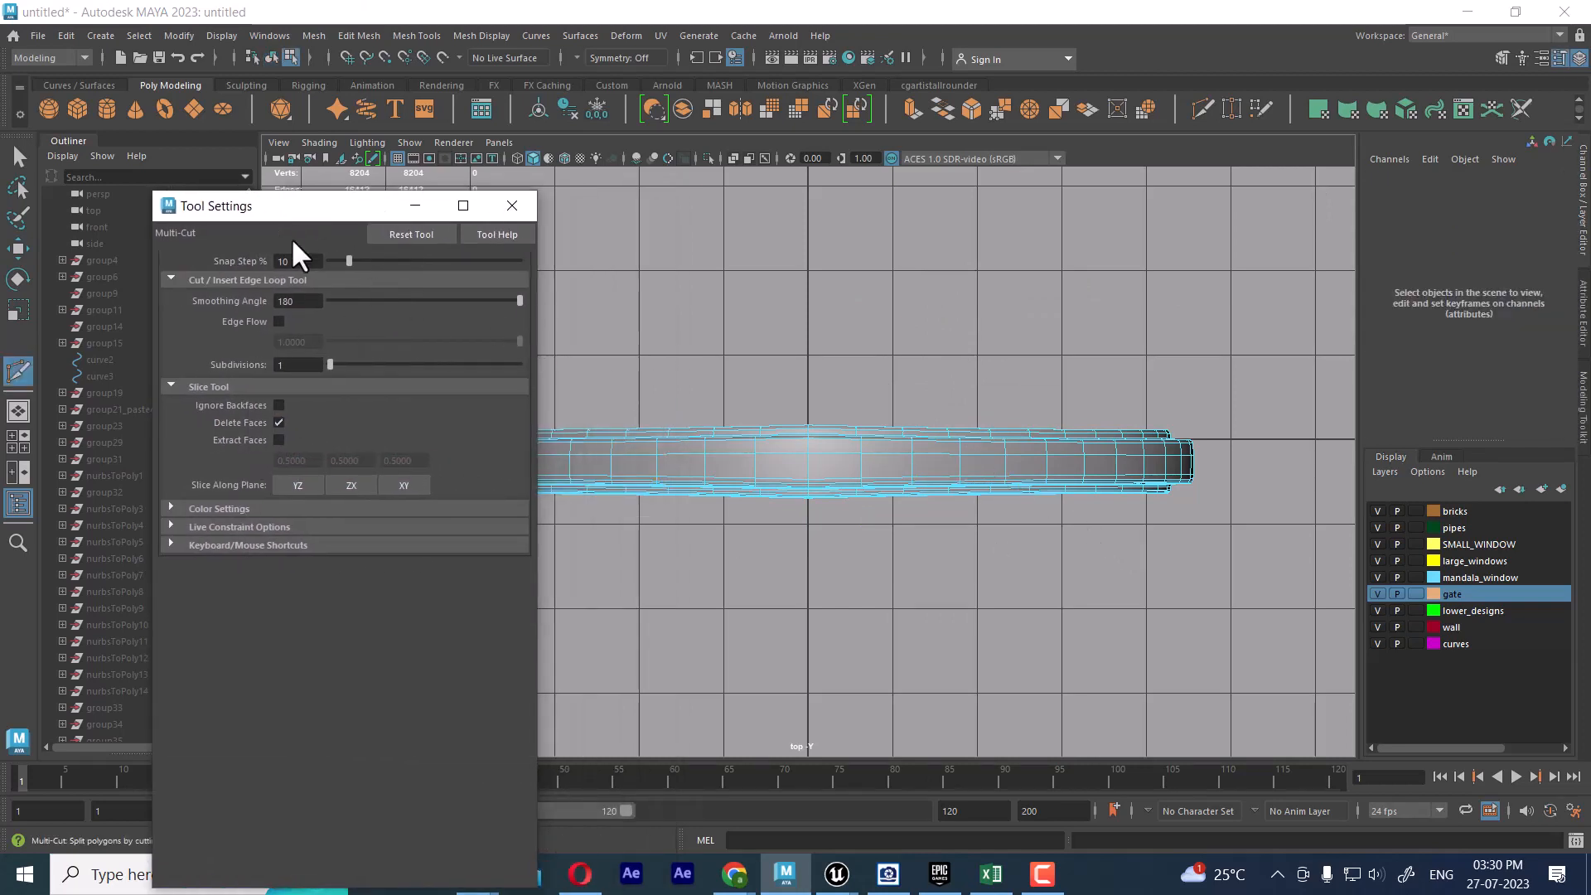
left_click_drag(315, 205, 297, 162)
left_click(199, 502)
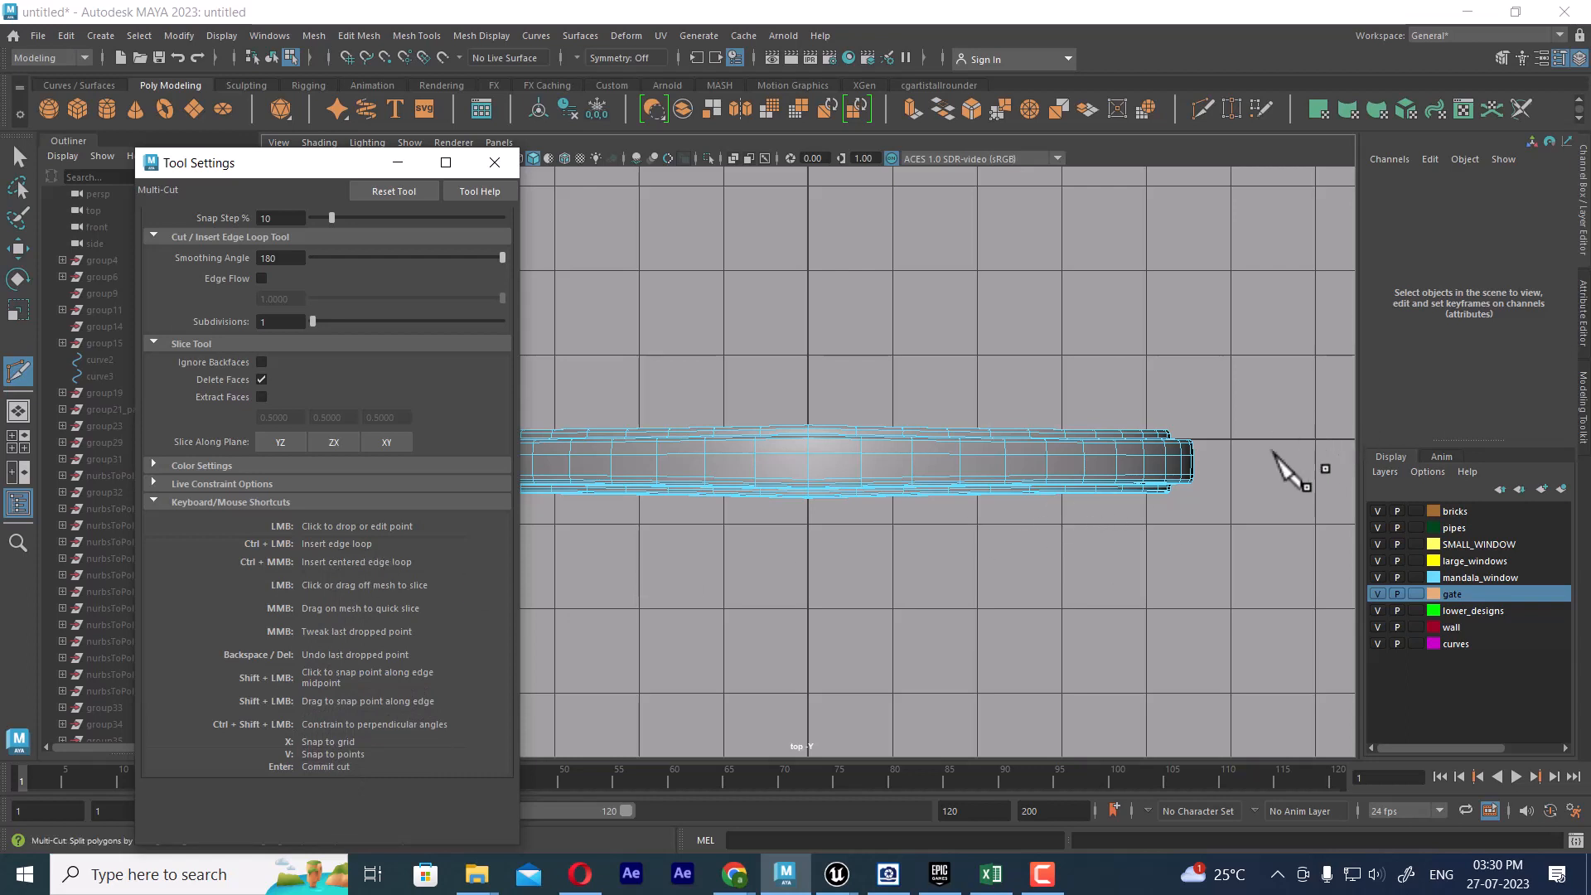
Slice the frame lengthwise through its depth in the top view, deleting the faces on one side, and leave Multi-Cut.
left_click_drag(1257, 468, 1012, 478)
key("space")
left_click(1076, 550)
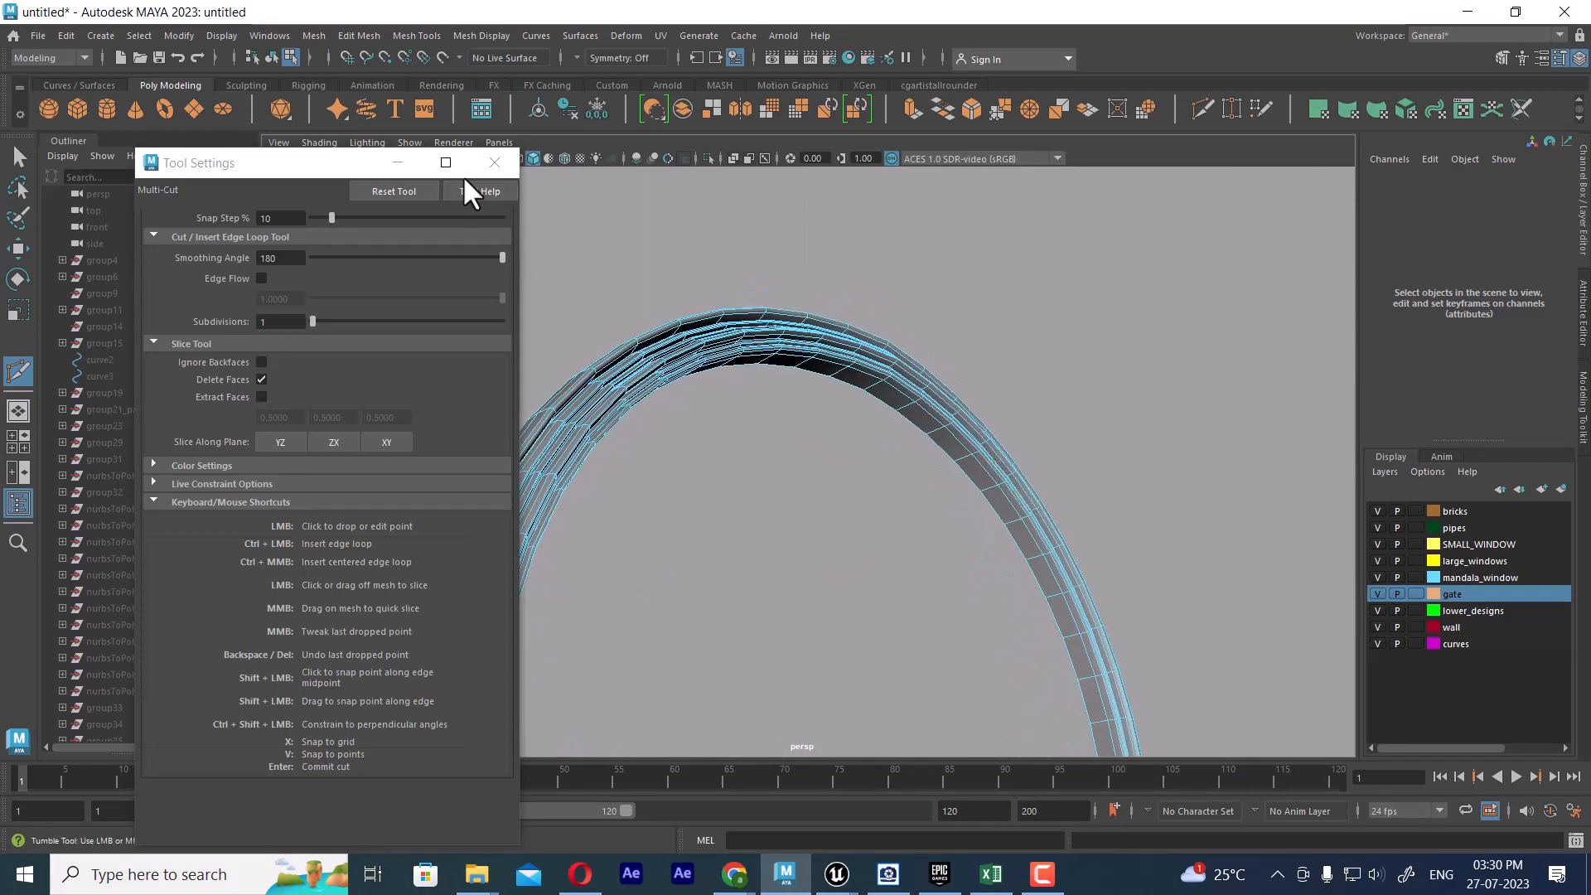
left_click(495, 163)
key("w")
Examine the sliced circular frame from the front, side and back.
left_click_drag(905, 497, 898, 437, "alt")
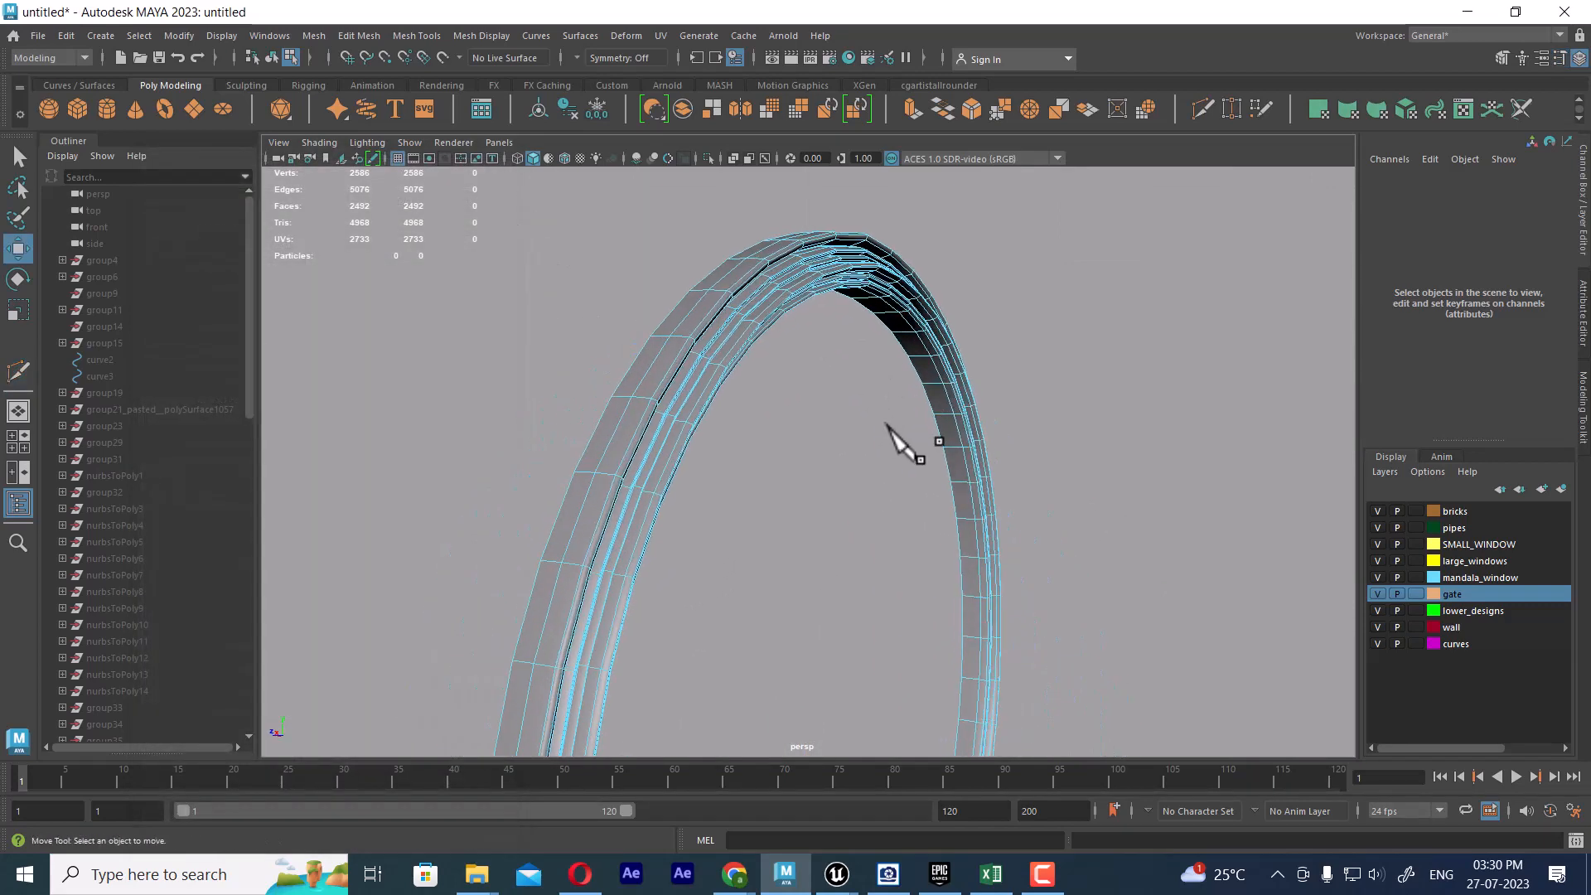
left_click(899, 271)
left_click_drag(899, 275, 898, 328, "alt")
scroll(819, 439, "down", 3)
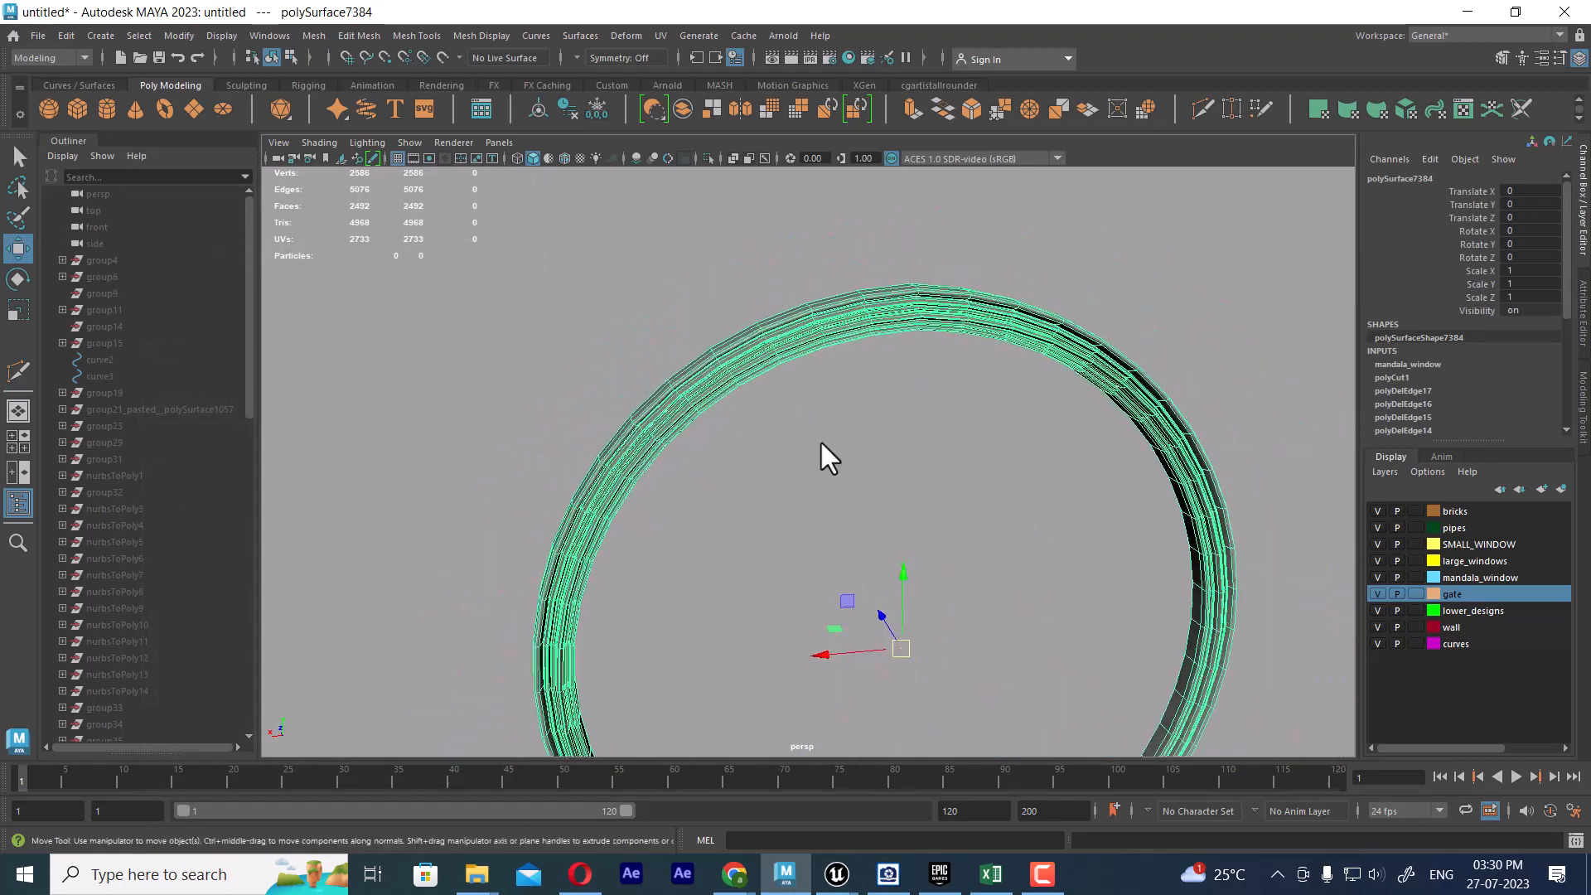
left_click_drag(818, 440, 978, 436, "alt")
scroll(974, 435, "up", 2)
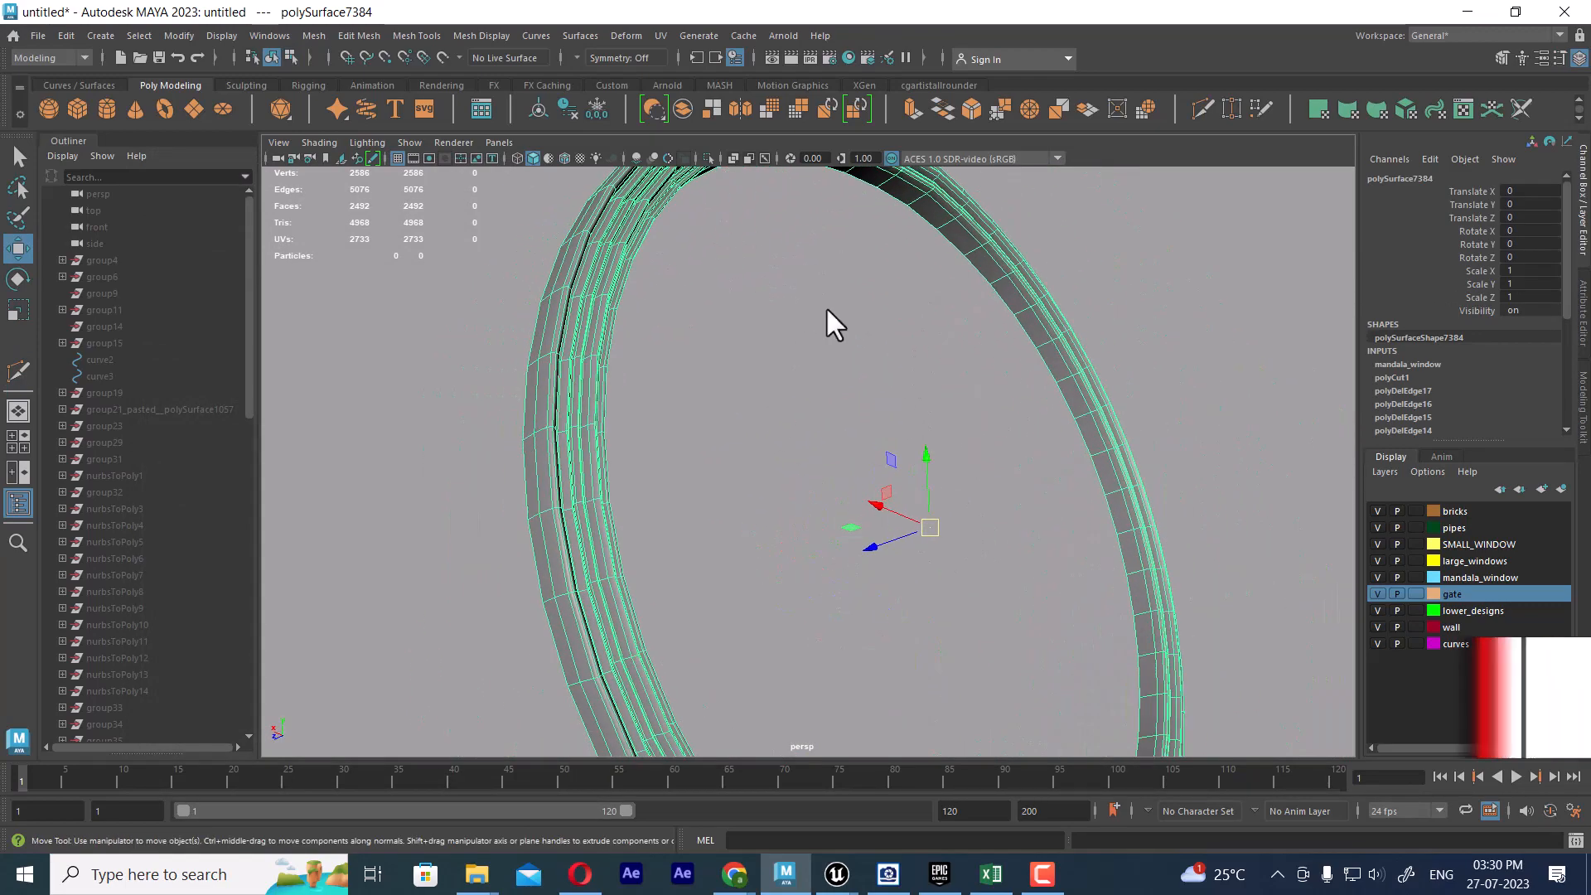
mouse_move(863, 426)
left_mouse_down("alt")
mouse_move(892, 490)
mouse_move(864, 447)
left_mouse_up("alt")
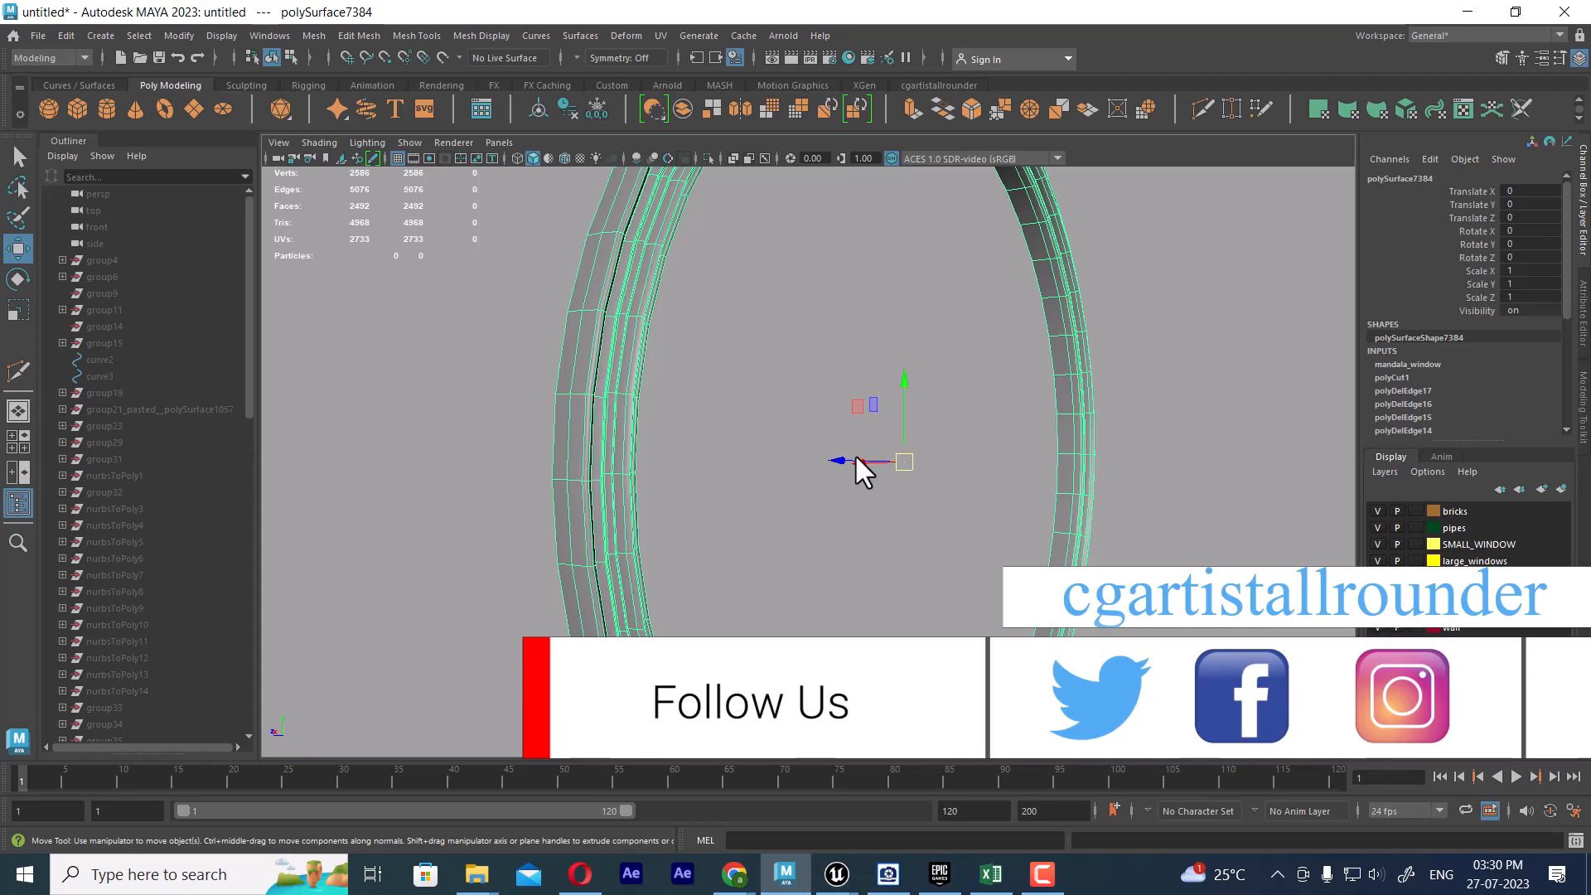
scroll(853, 454, "down", 3)
left_click_drag(854, 454, 982, 454, "alt")
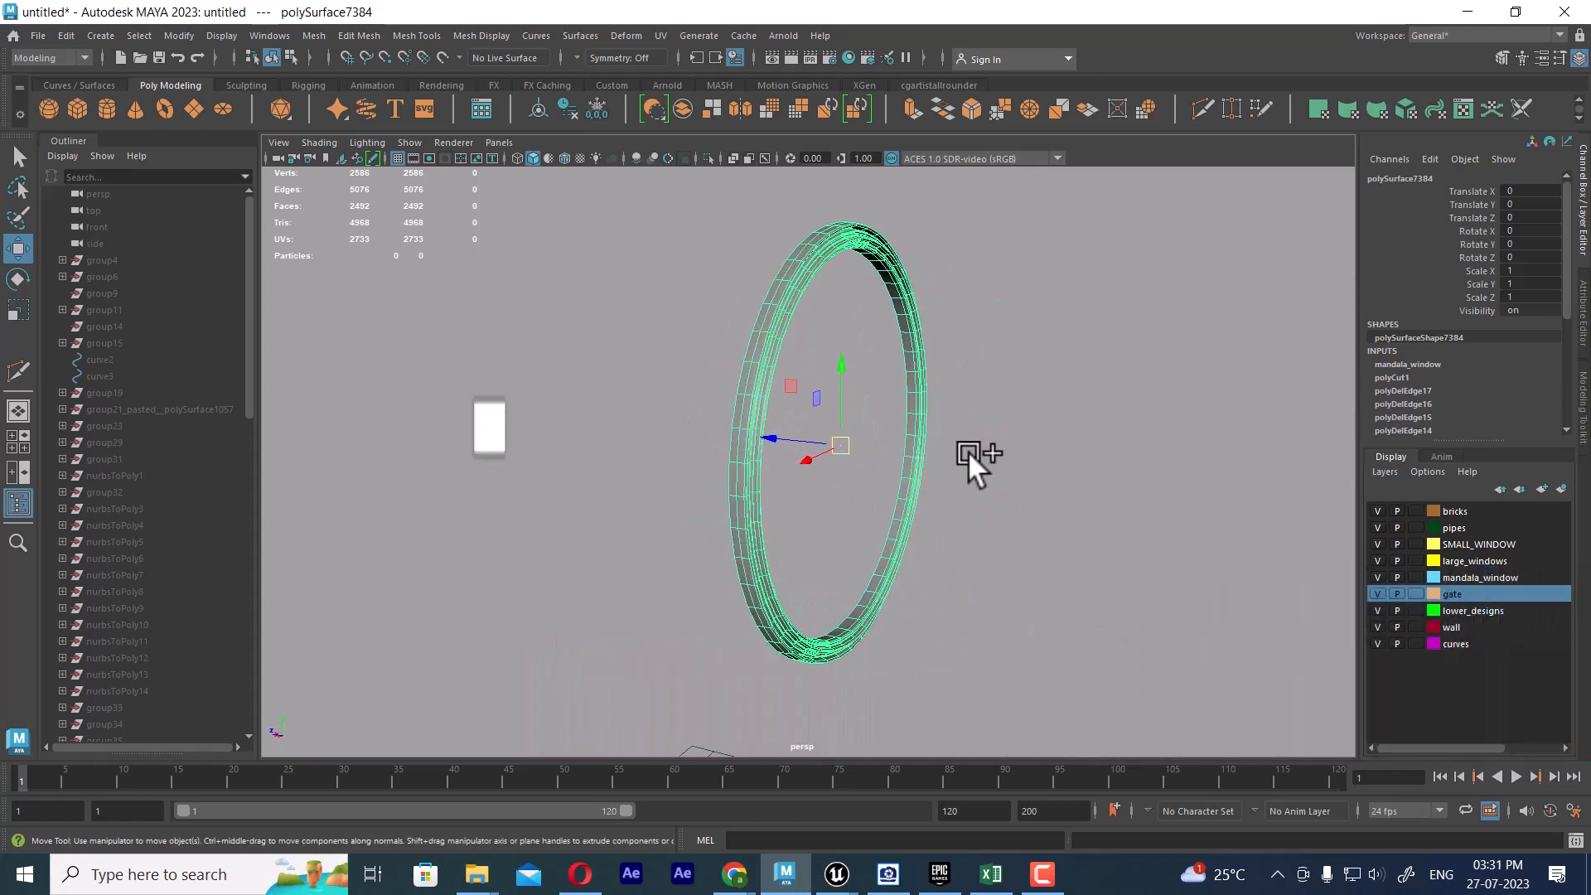
left_click_drag(966, 451, 940, 492, "alt")
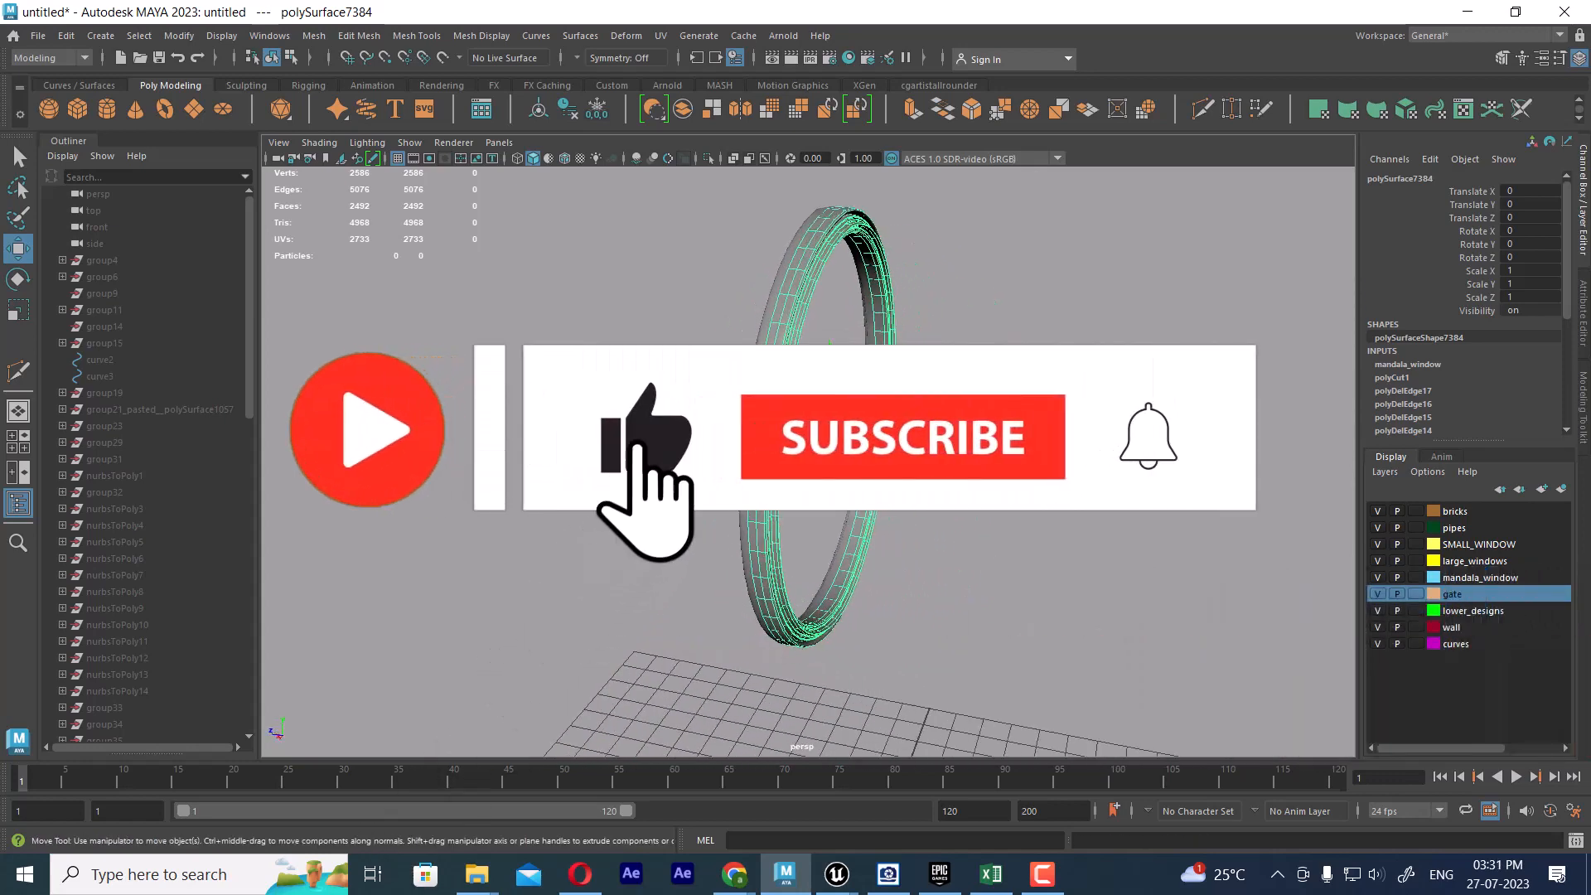
Move the sliced frame to -5.335 on Z and show the original frame for comparison.
mouse_move(746, 420)
left_mouse_down("shift")
mouse_move(1030, 452)
mouse_move(994, 398)
mouse_move(941, 390)
left_mouse_up("shift")
left_click(995, 452)
left_click(1092, 452)
left_click_drag(1131, 291, 1065, 310, "alt")
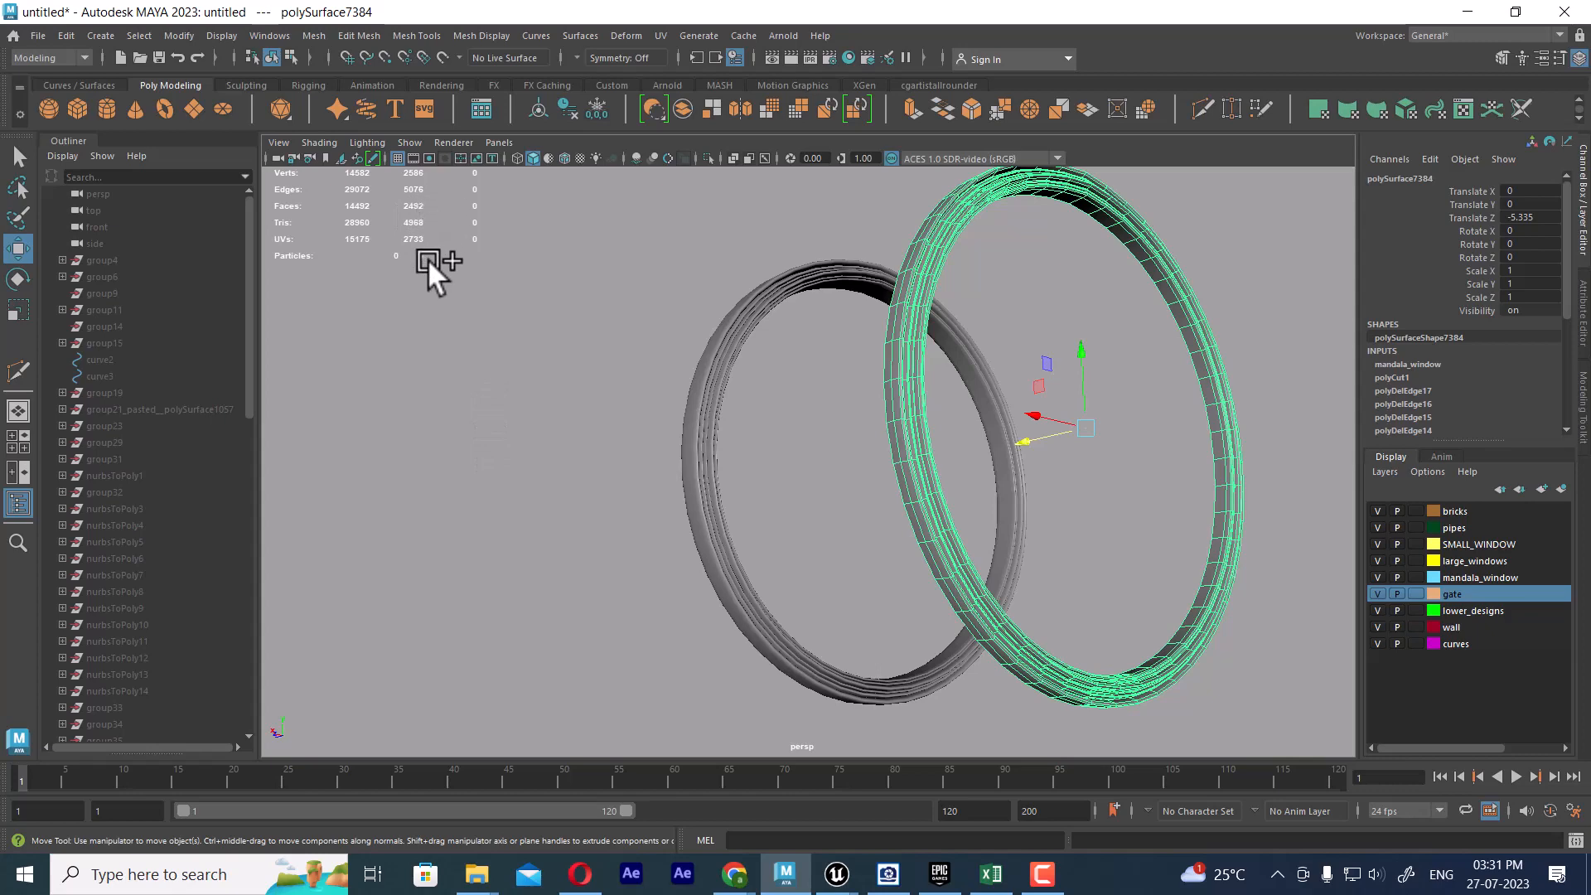
Compare the polygon counts and shapes of the original frame and the sliced frame.
left_click_drag(768, 395, 454, 335)
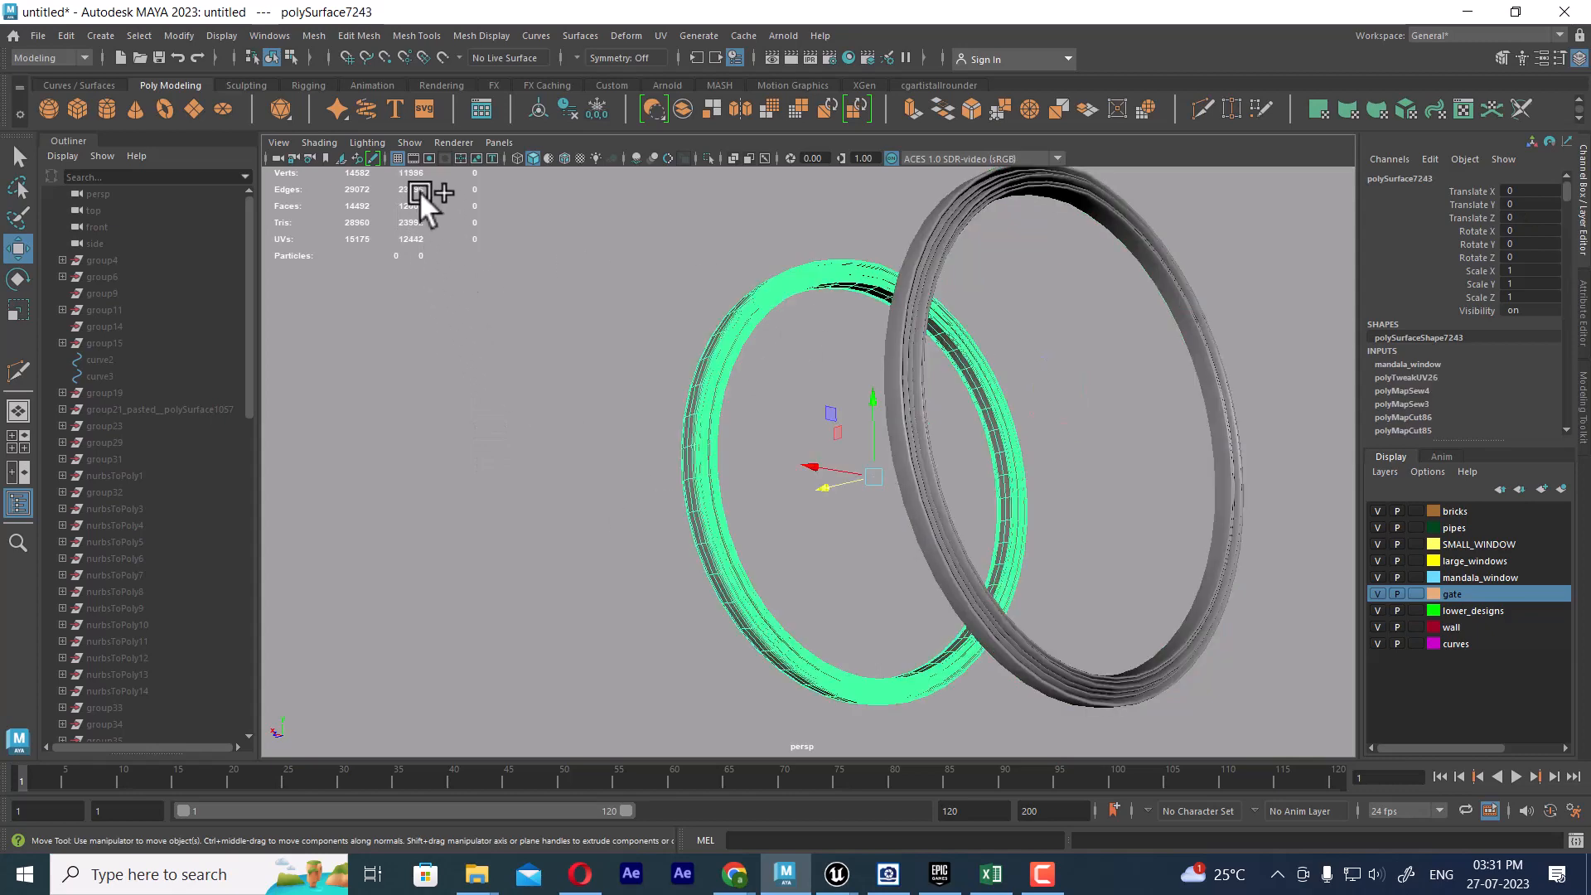
left_click(1186, 366)
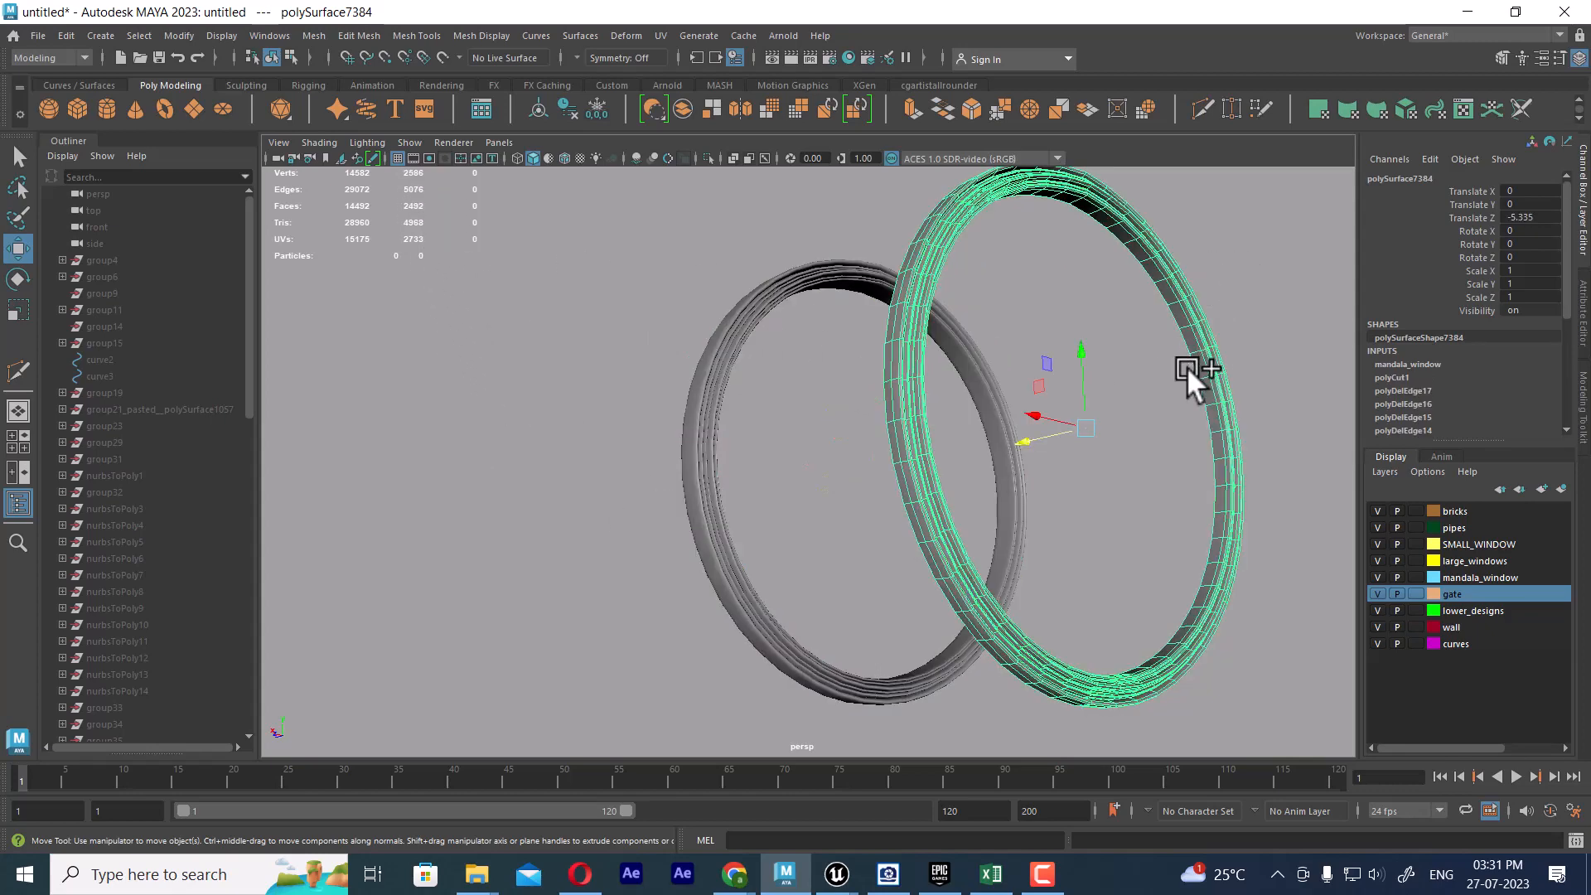
left_click_drag(1186, 366, 1023, 390, "alt")
scroll(1061, 431, "up", 3)
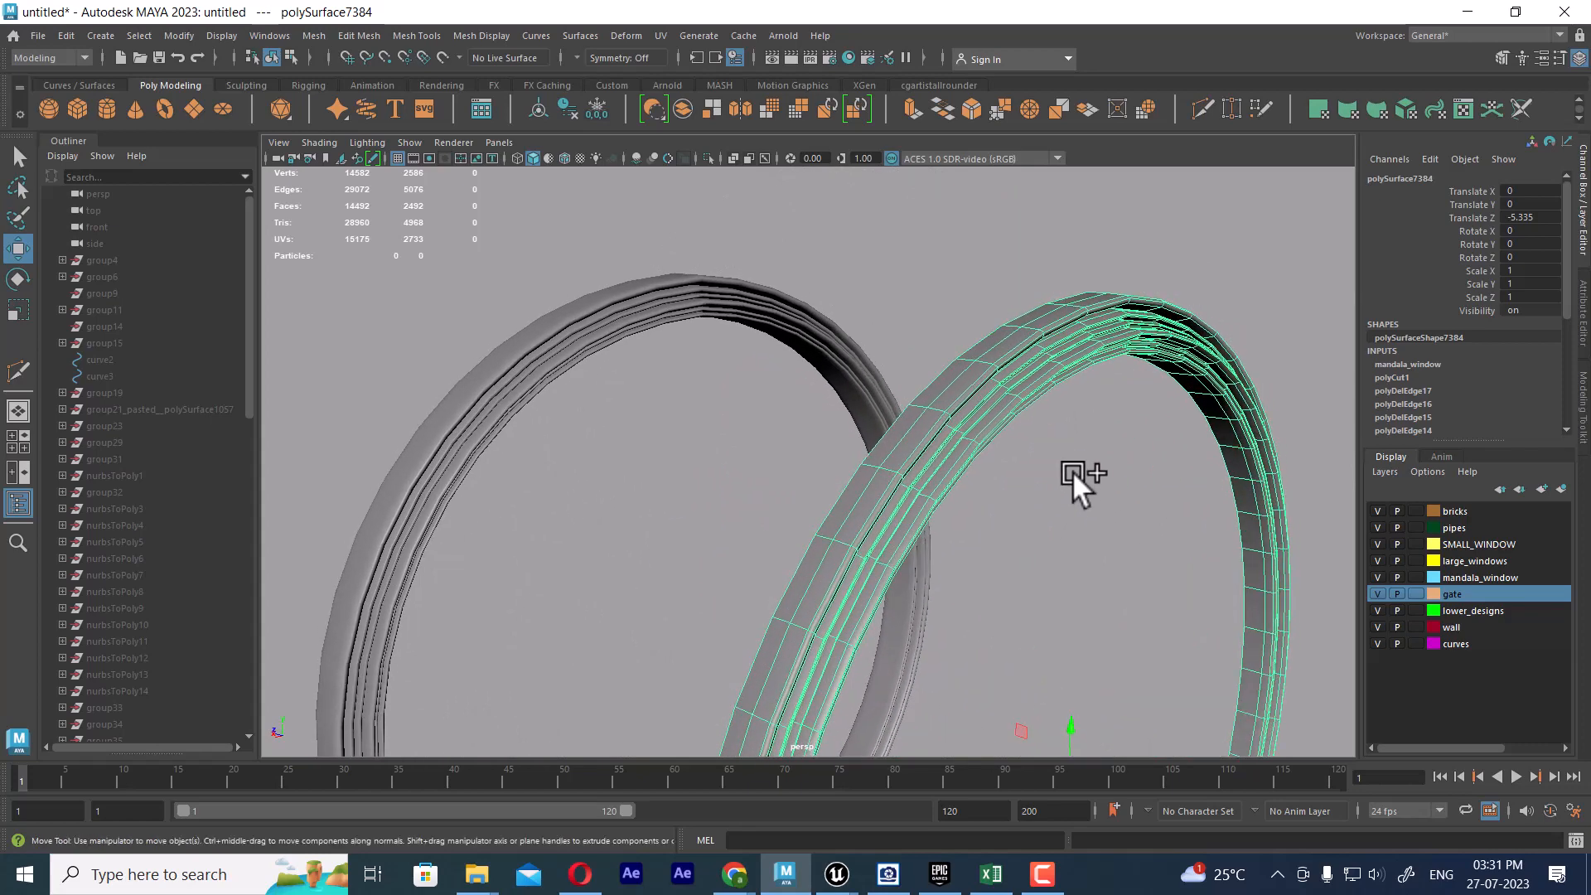
left_click_drag(1072, 470, 1039, 446, "alt")
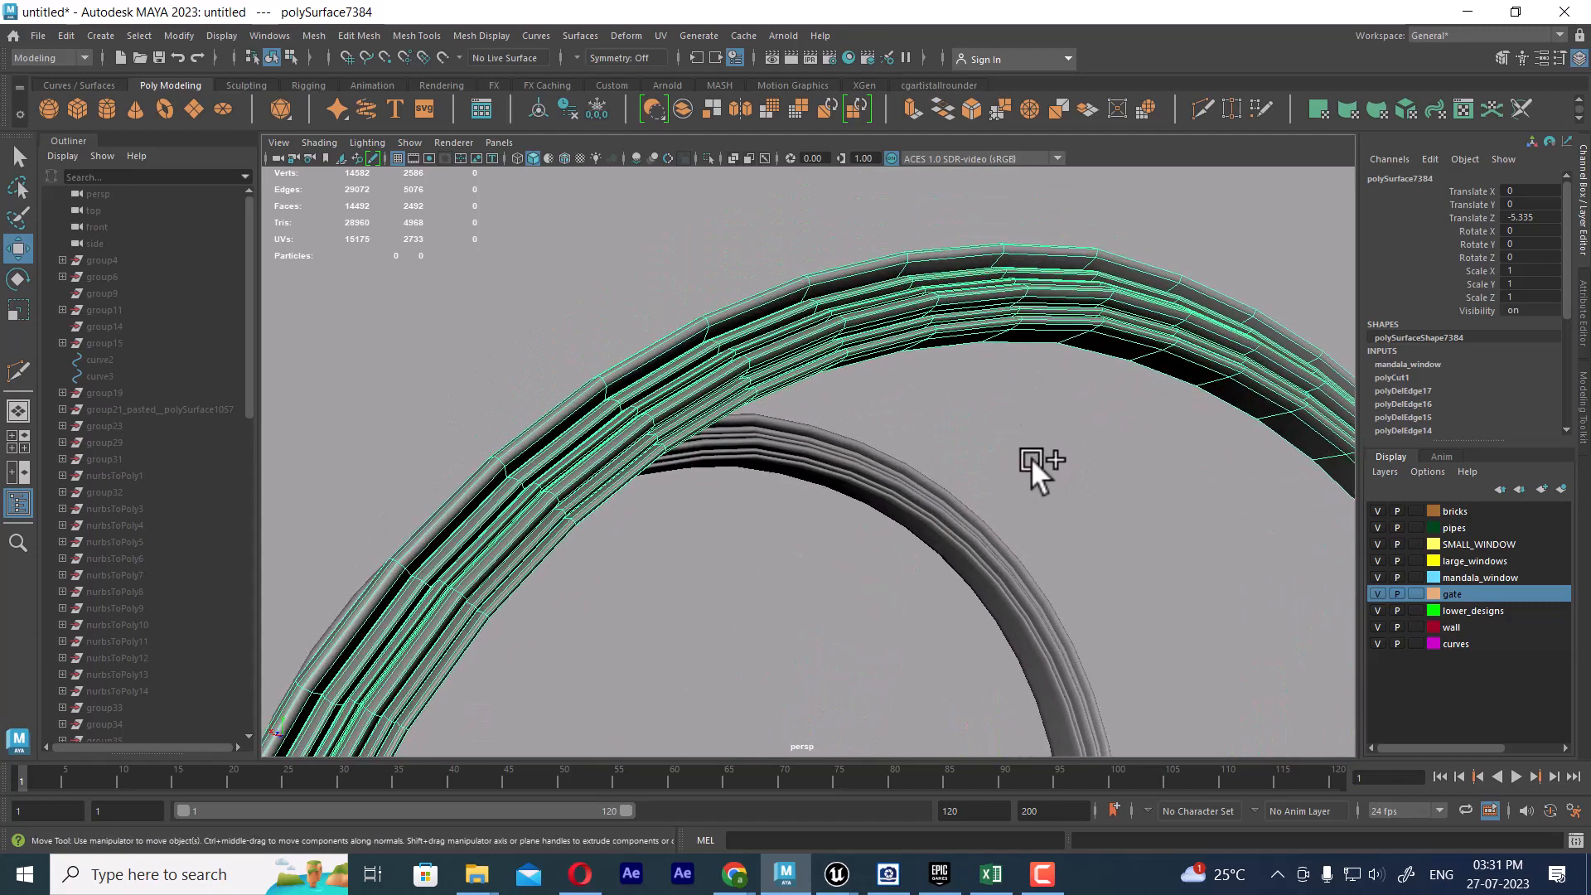
scroll(1030, 457, "down", 7)
middle_click_drag(912, 524, 885, 341, "alt")
left_click(1152, 599)
Create a polygon cylinder at the origin in the front view.
left_click_drag(1152, 598, 1012, 640, "alt")
key("space")
left_click_drag(1021, 383, 1027, 443)
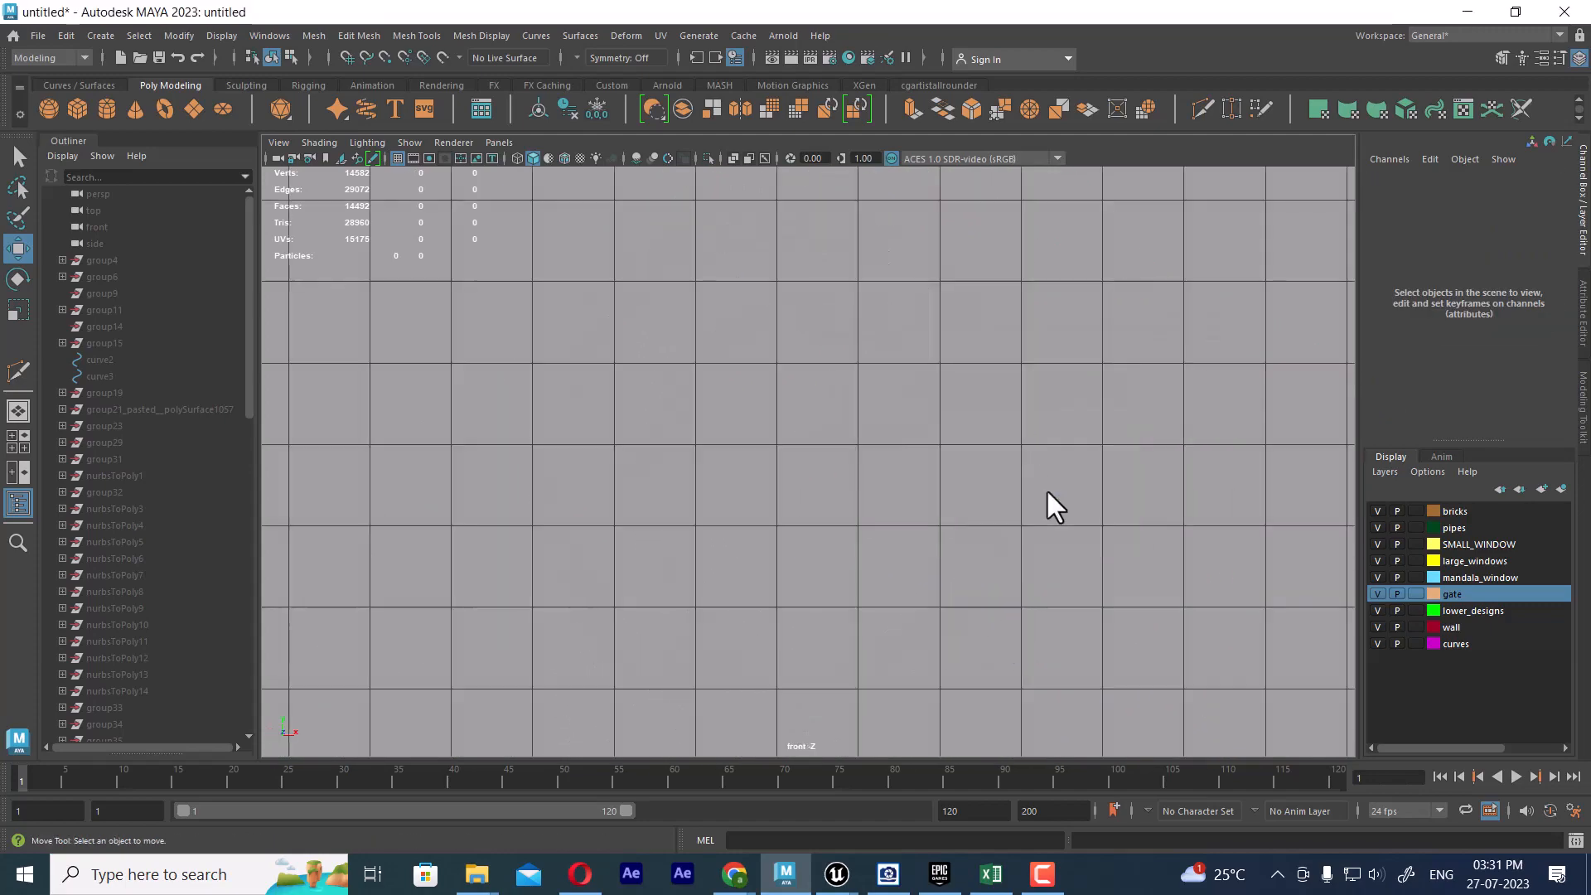
scroll(854, 325, "down", 10)
middle_click_drag(787, 461, 883, 361, "alt")
scroll(883, 361, "up", 6)
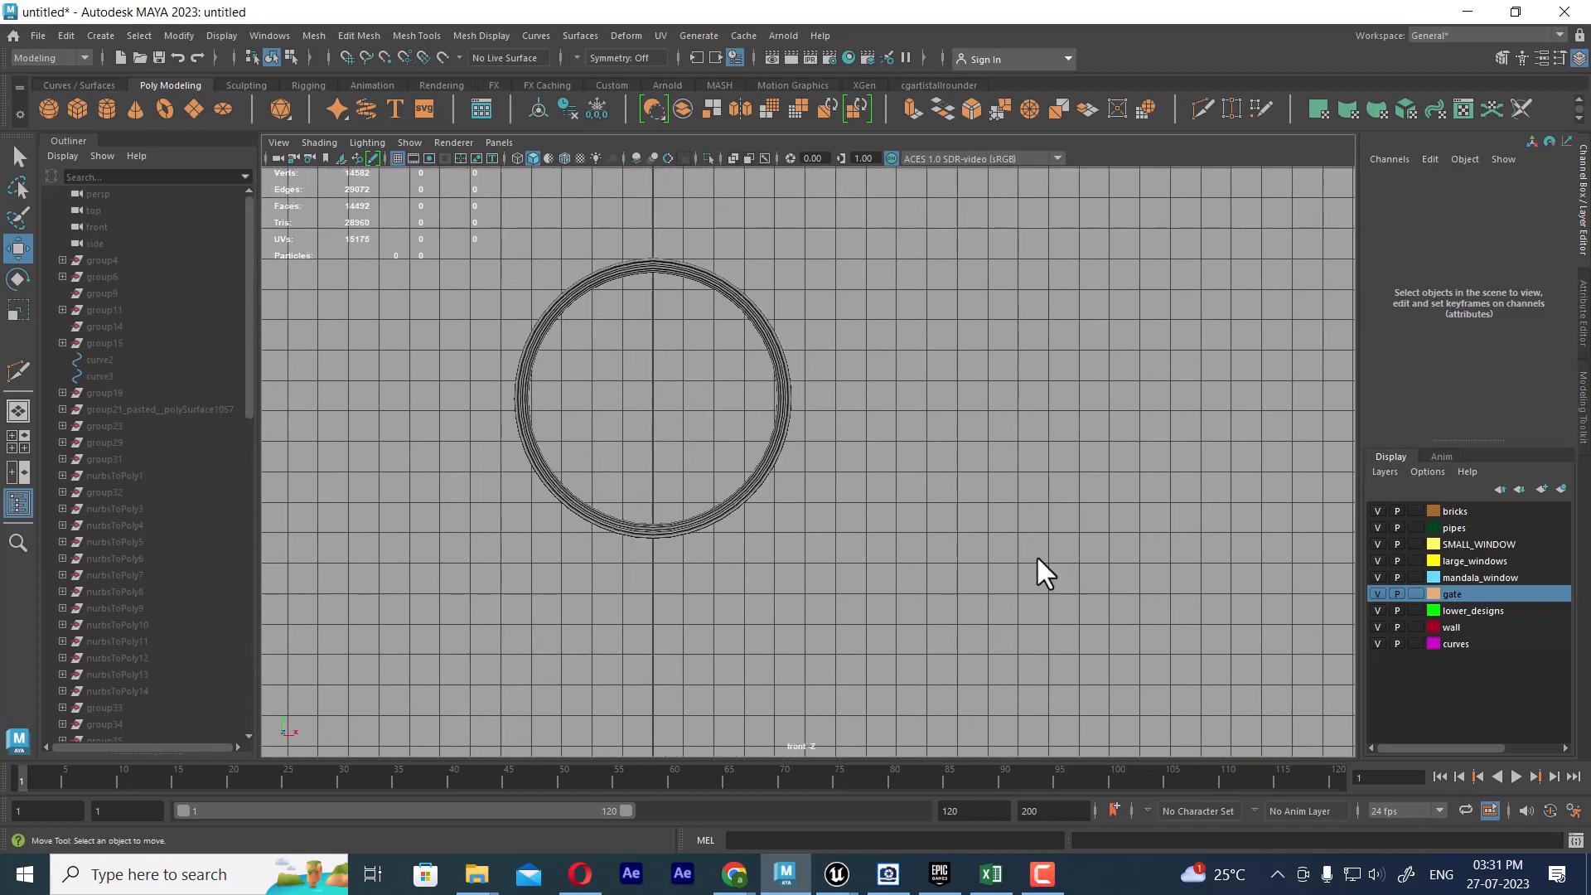
right_click(1053, 391, "shift")
right_click_drag(1052, 391, 1012, 414, "shift")
right_click_drag(981, 356, 959, 391, "shift")
scroll(779, 446, "down", 3)
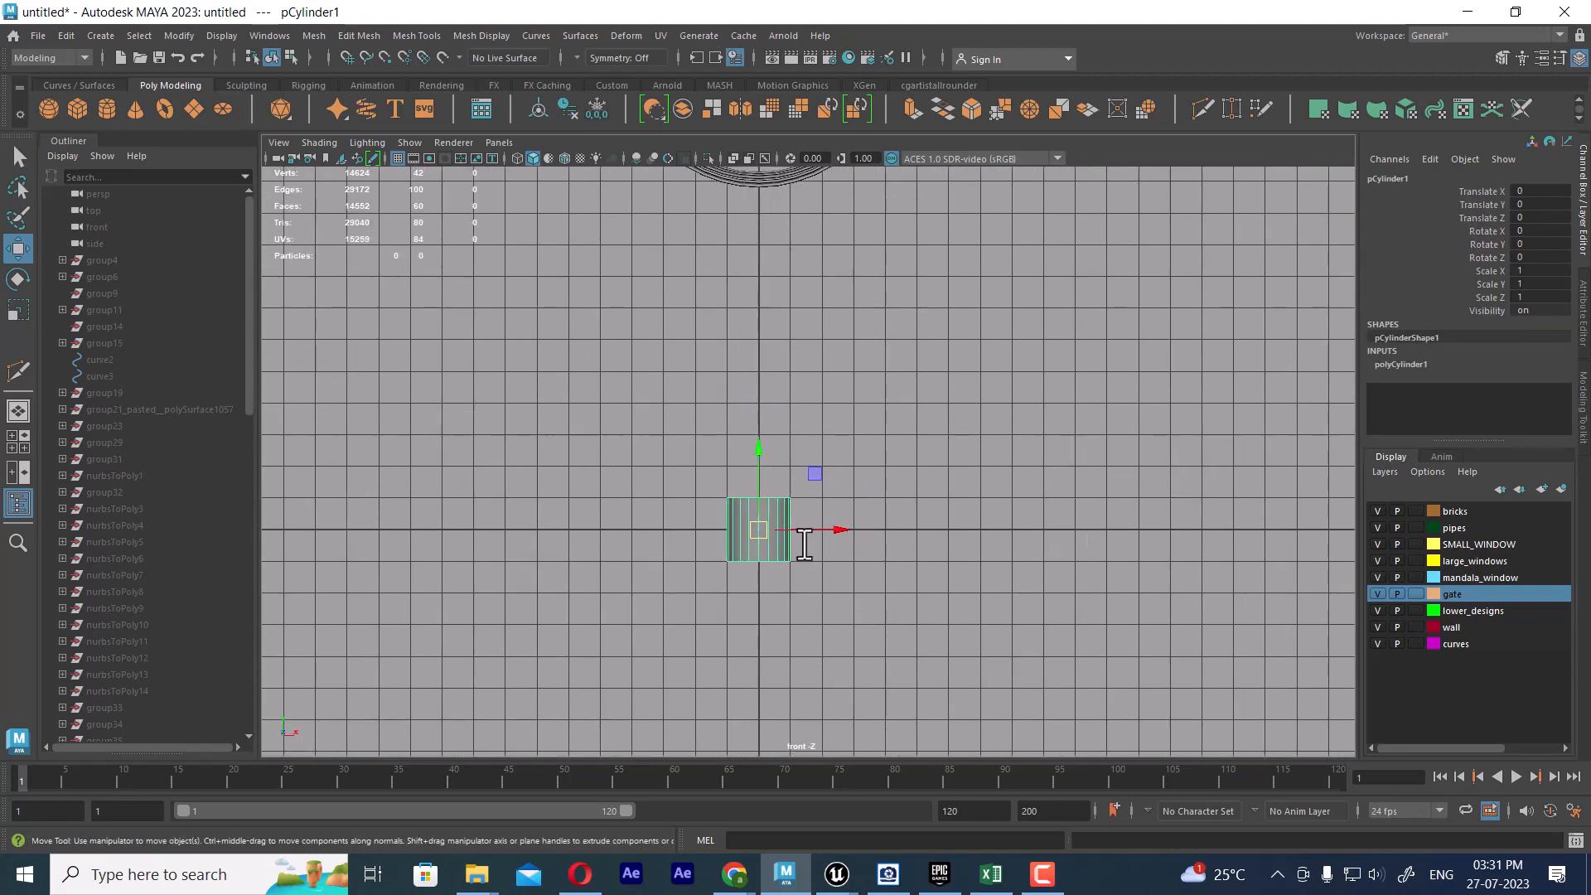
Set the cylinder's X rotation to 90 degrees so its round cap faces the front view.
key("e")
left_click_drag(758, 547, 751, 451)
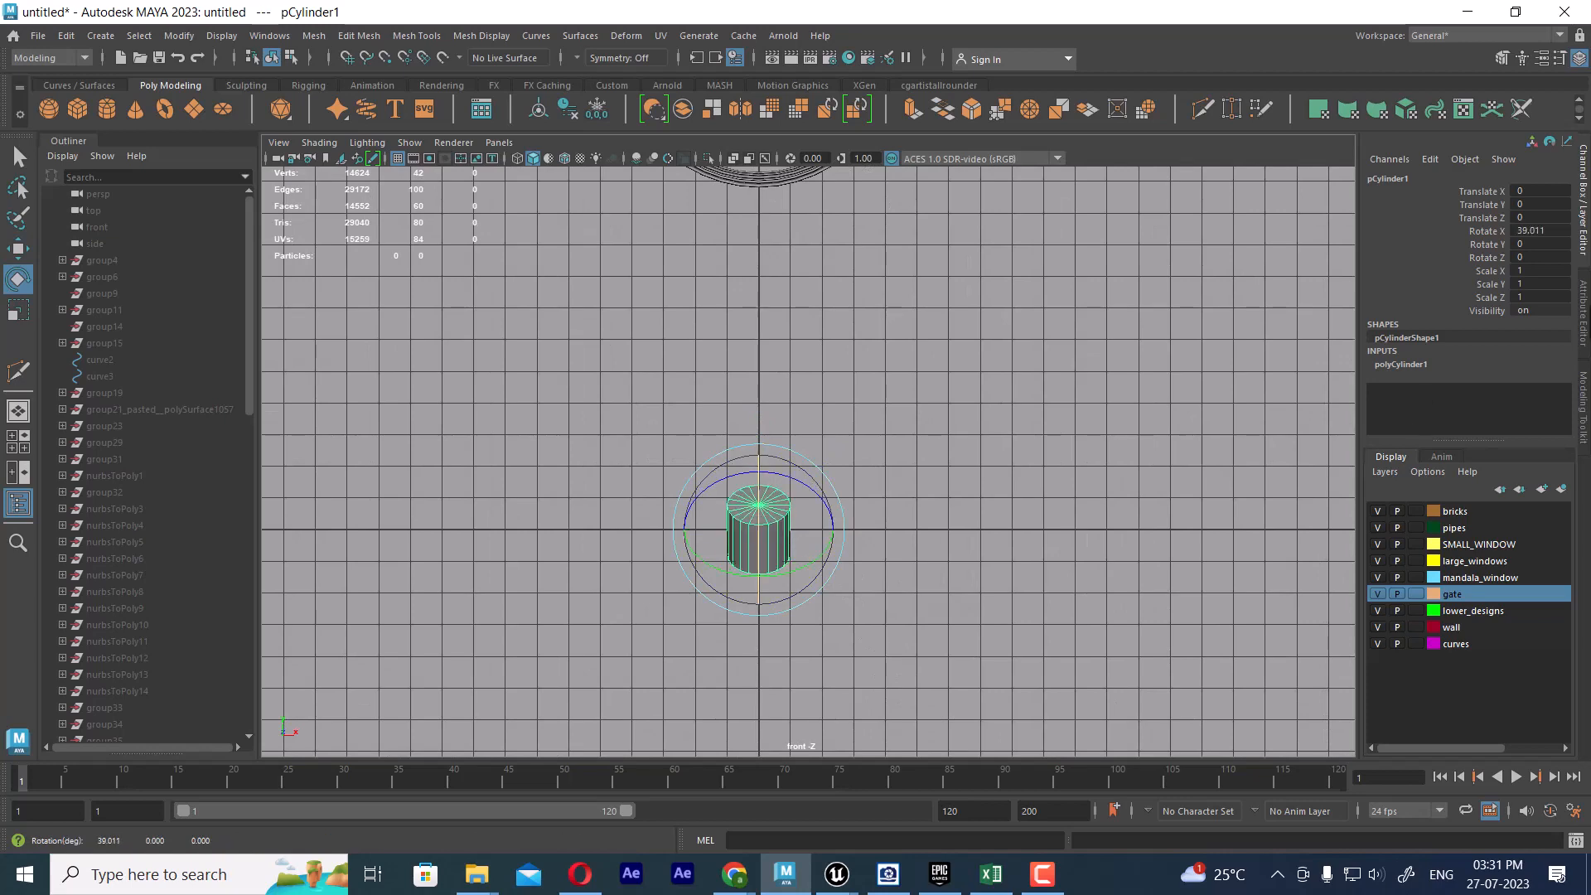
left_click(1552, 230)
type("90")
key("Return")
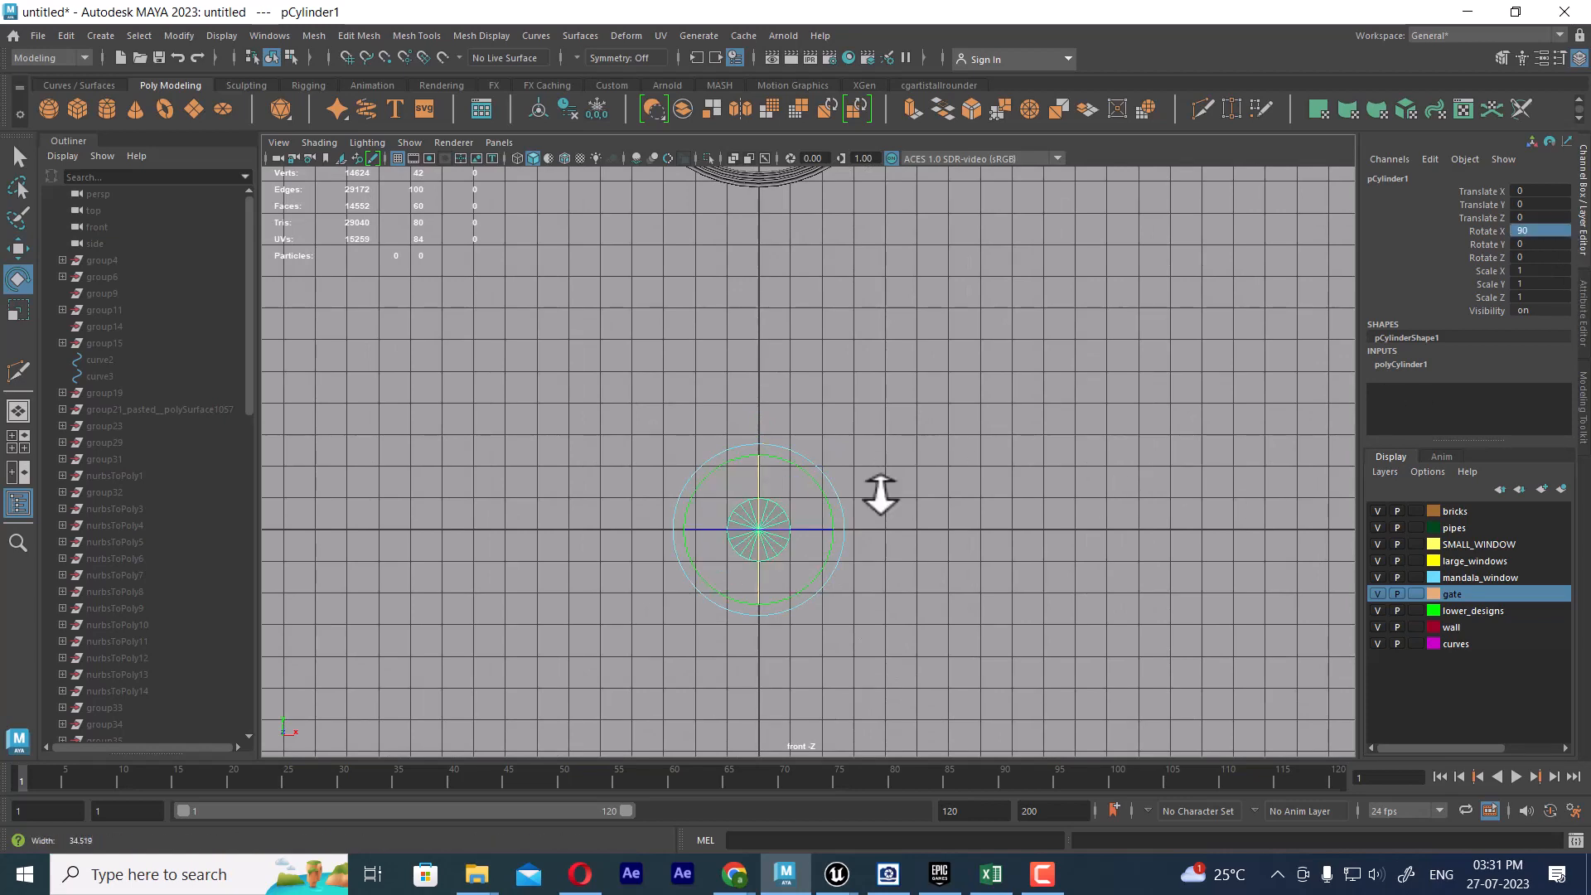
Make a copy of the cylinder and move it to 2.702 on X, beside the original.
scroll(862, 499, "up", 5)
key("w")
scroll(940, 586, "up", 2)
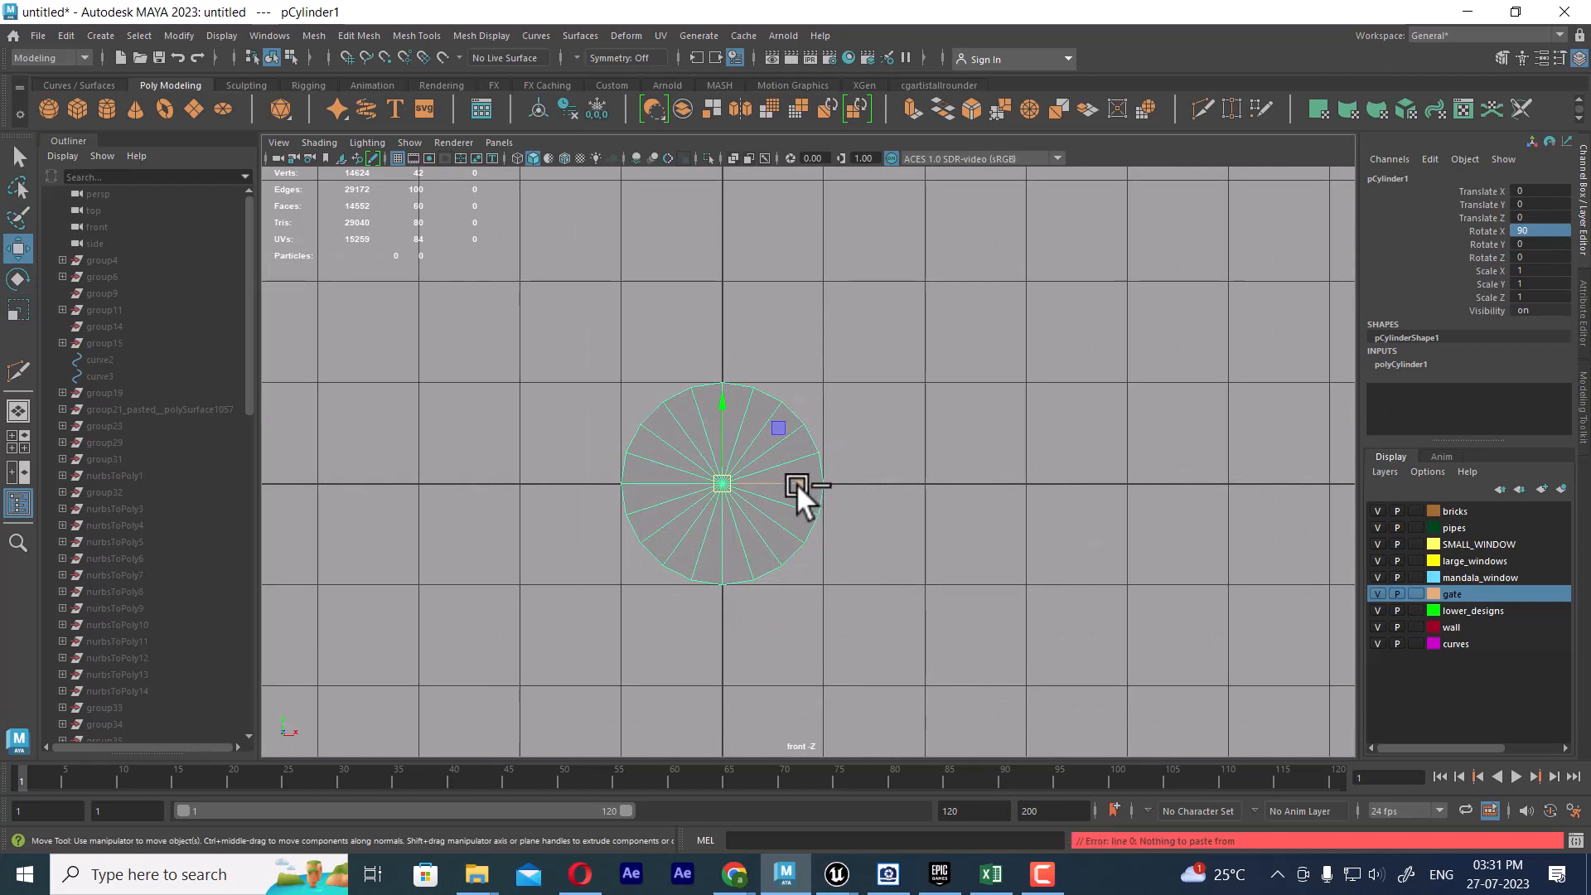
left_click(881, 519)
left_click(798, 504)
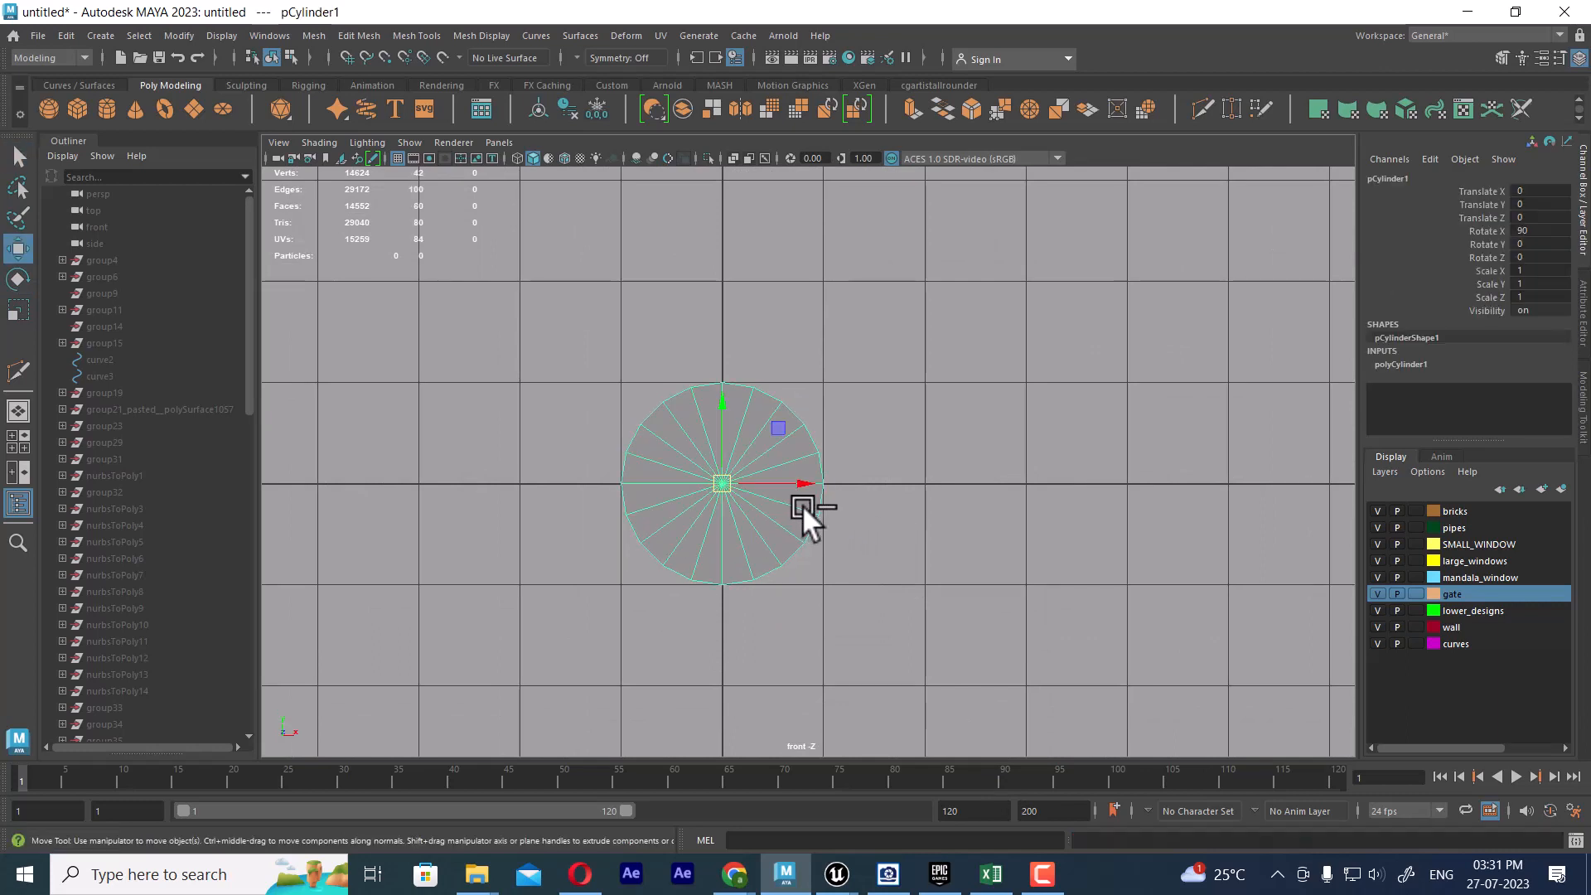
key("ctrl+d")
left_click_drag(802, 491, 1068, 468)
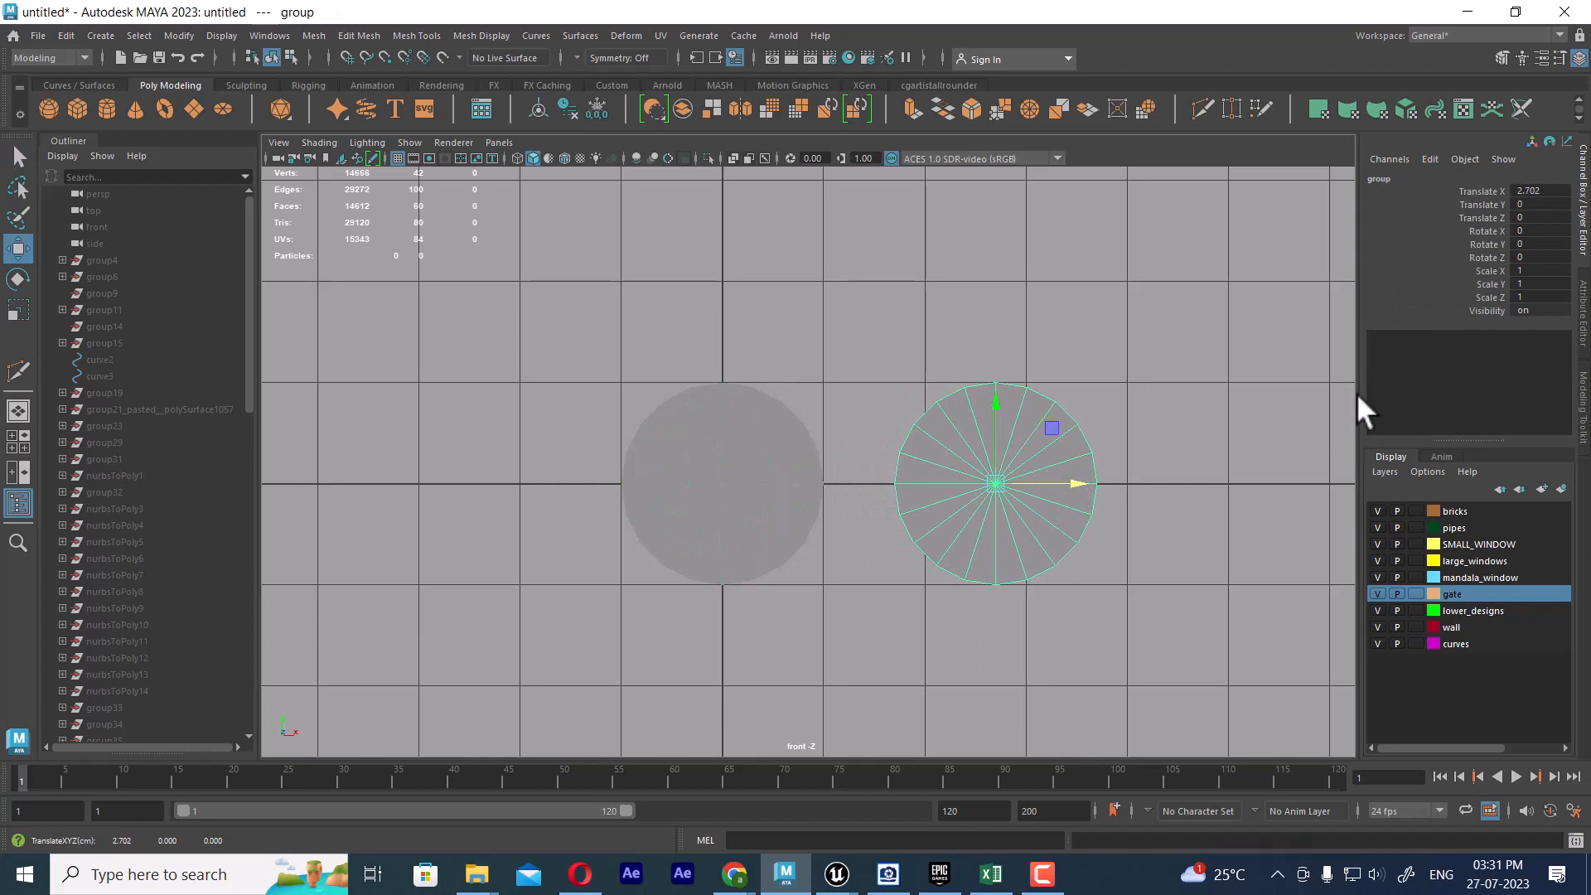
Set the copied cylinder's axis subdivisions to 30.
left_click(1169, 411)
left_click(997, 446)
left_click(1420, 364)
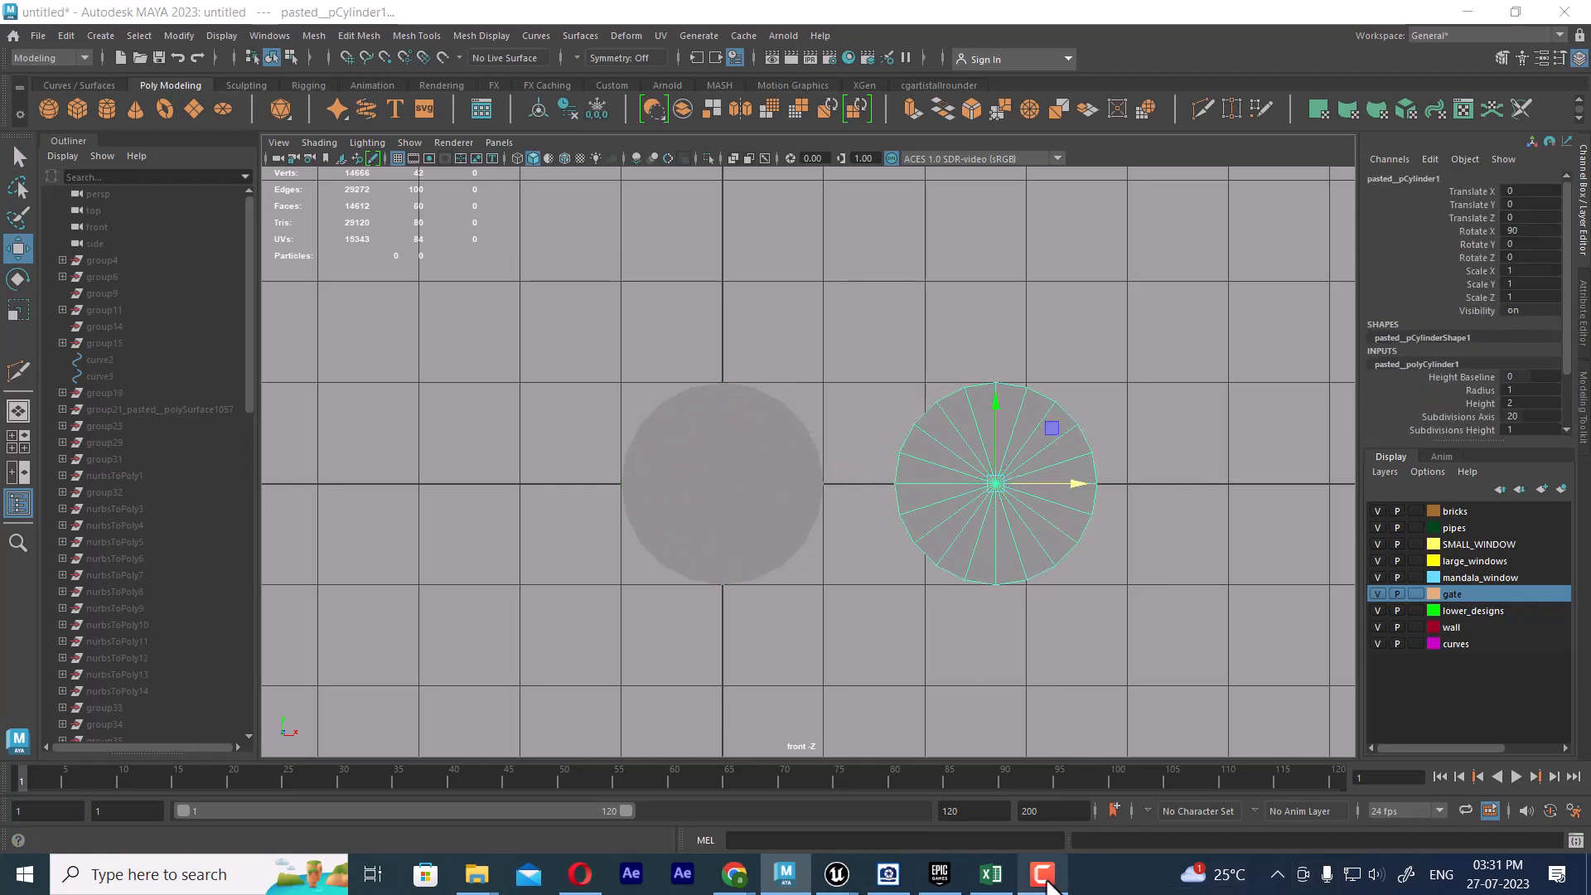
scroll(539, 208, "up", 1)
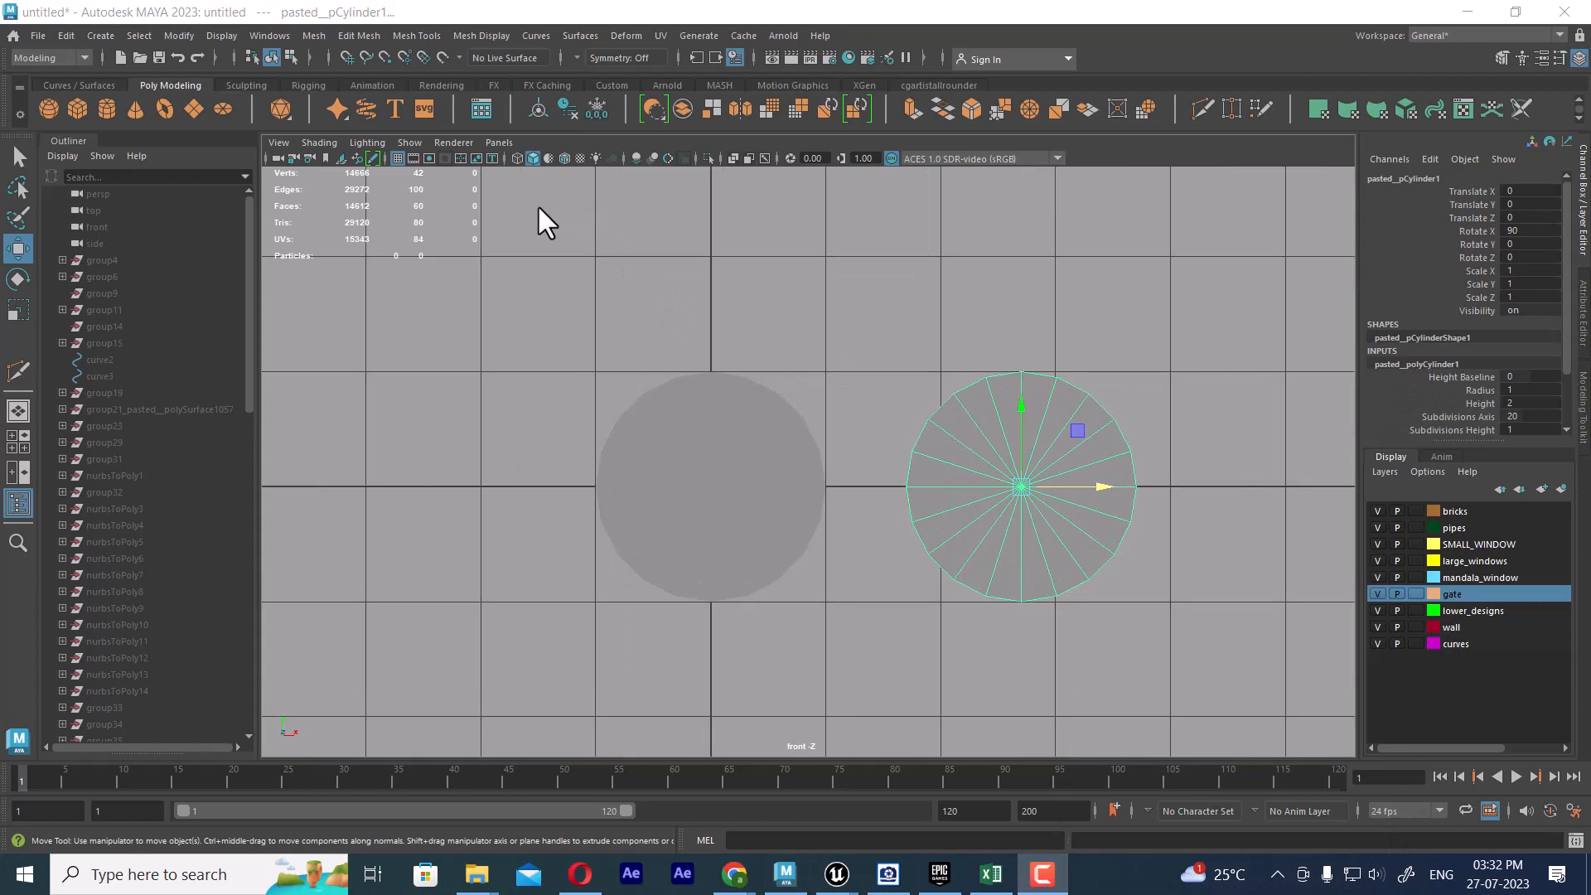
left_click(1155, 589)
left_click(1087, 485)
left_click(1433, 365)
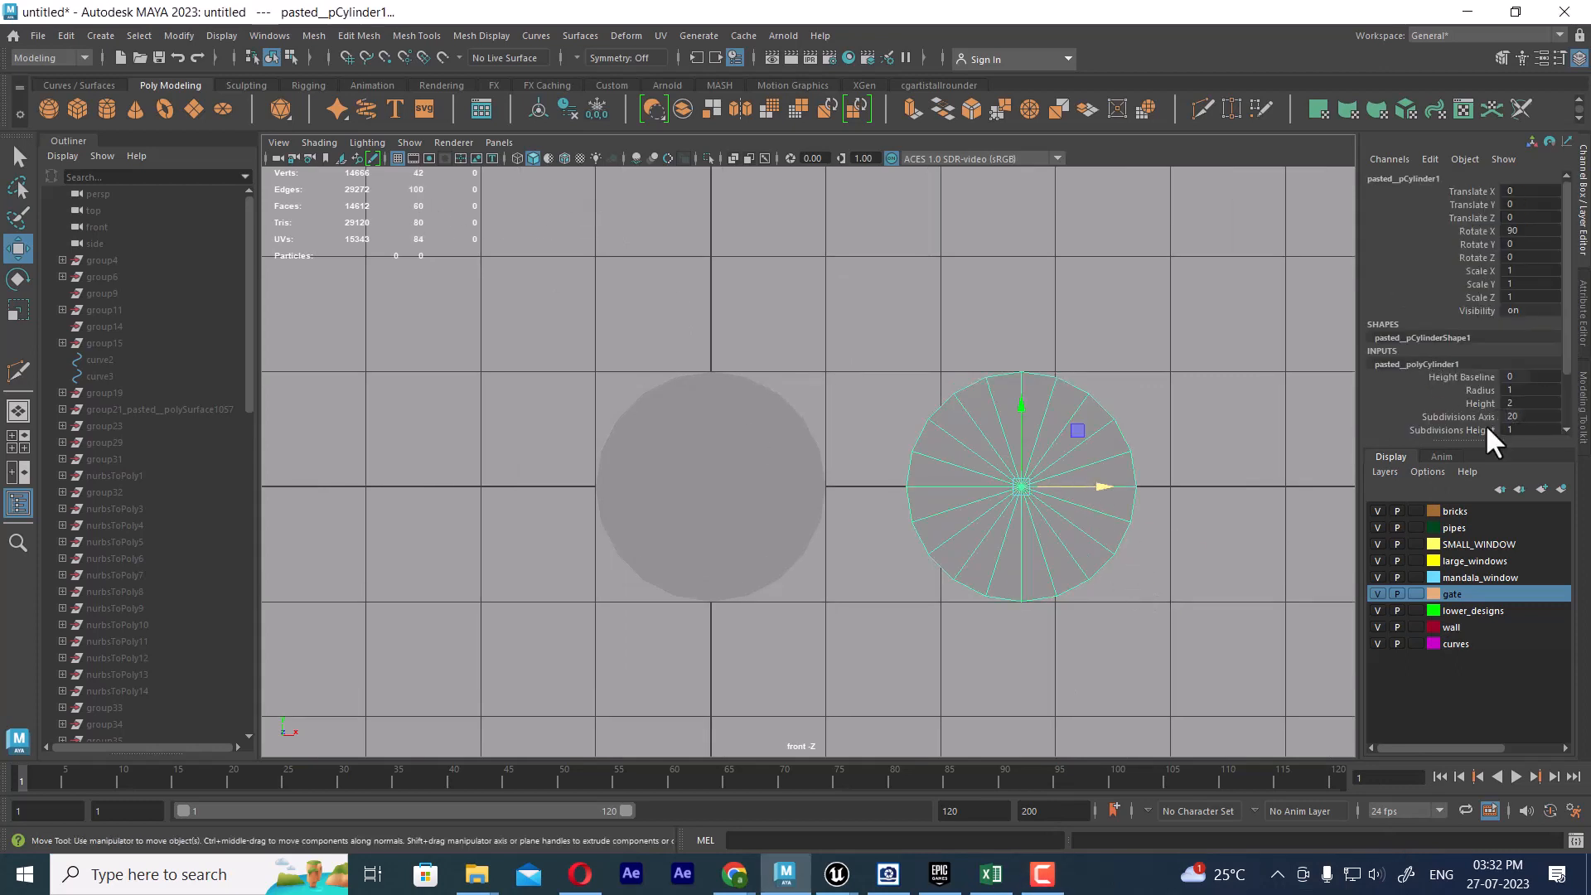
double_click(1531, 417)
type("3")
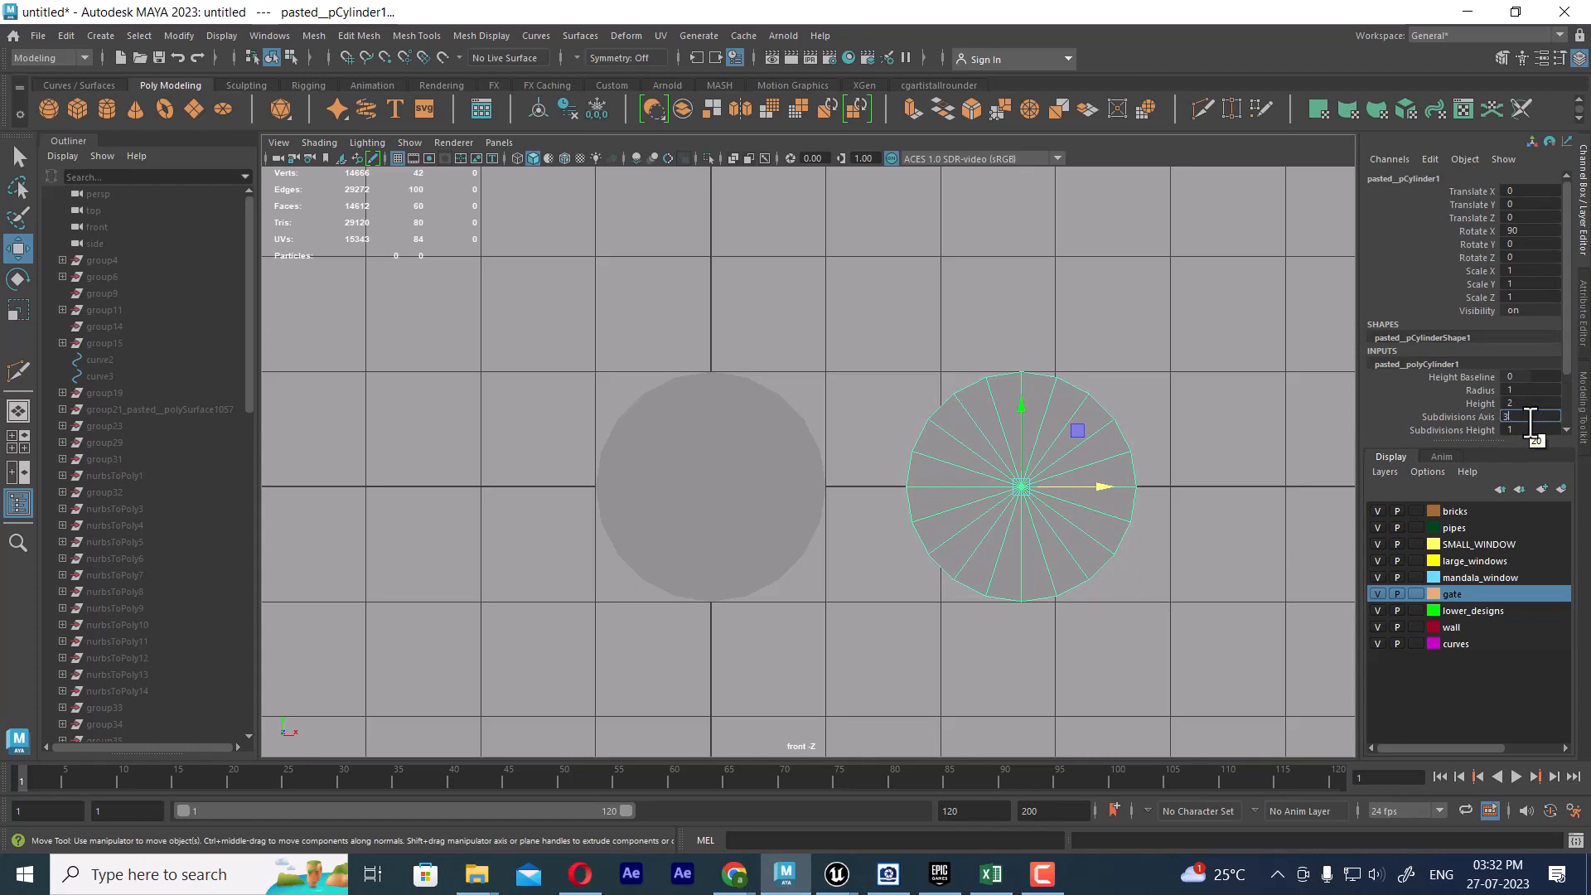
type("0")
key("Return")
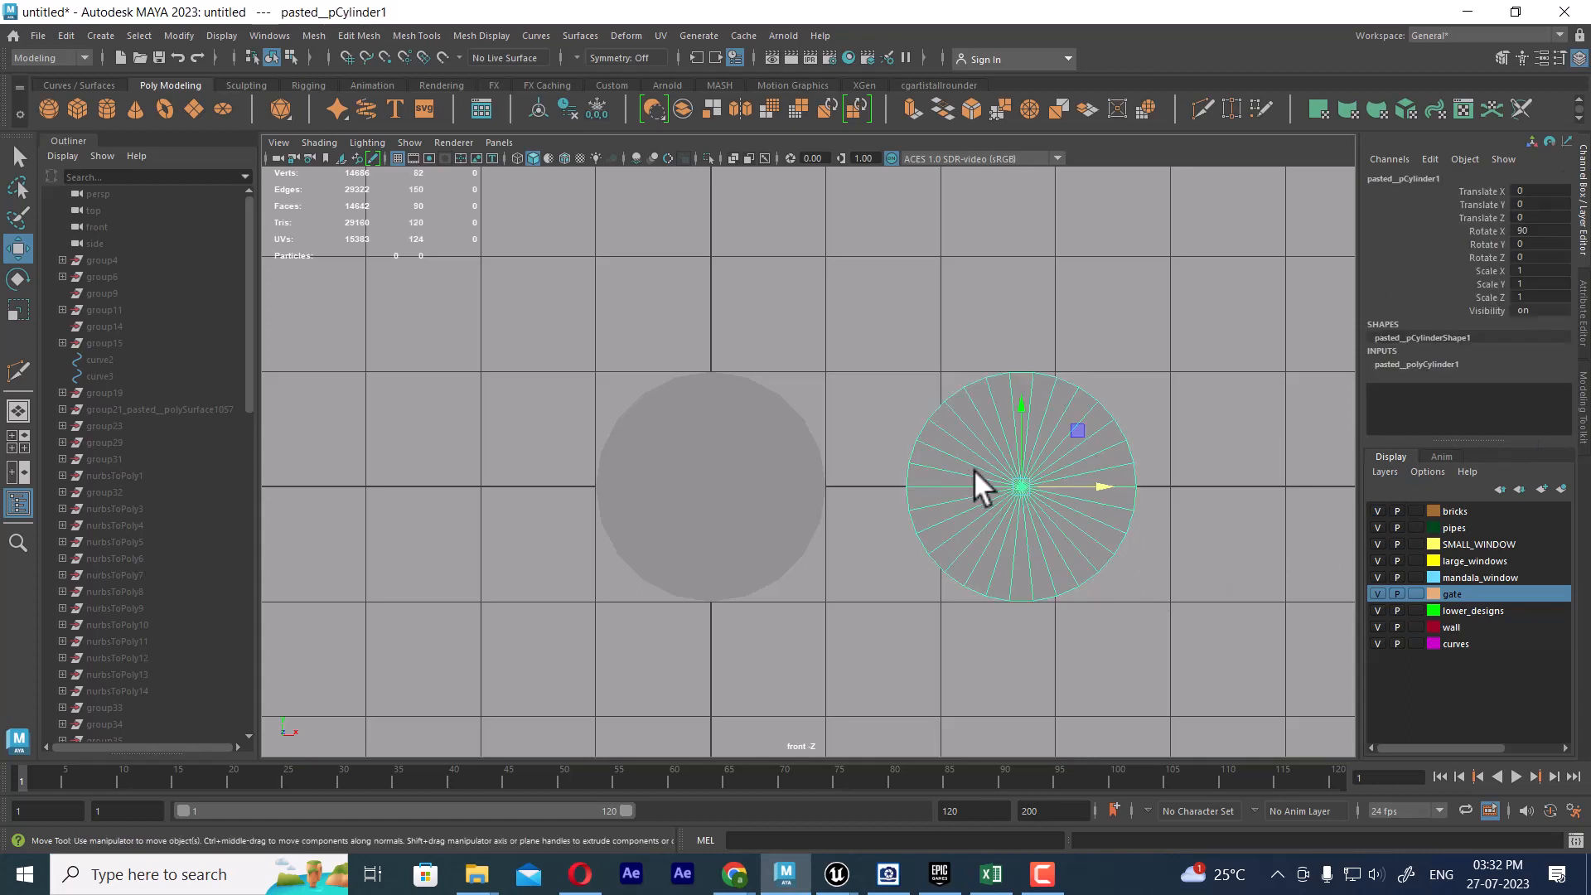
Compare the roundness and wireframe density of the original cylinder and its 30-subdivision copy.
scroll(1099, 580, "up", 2)
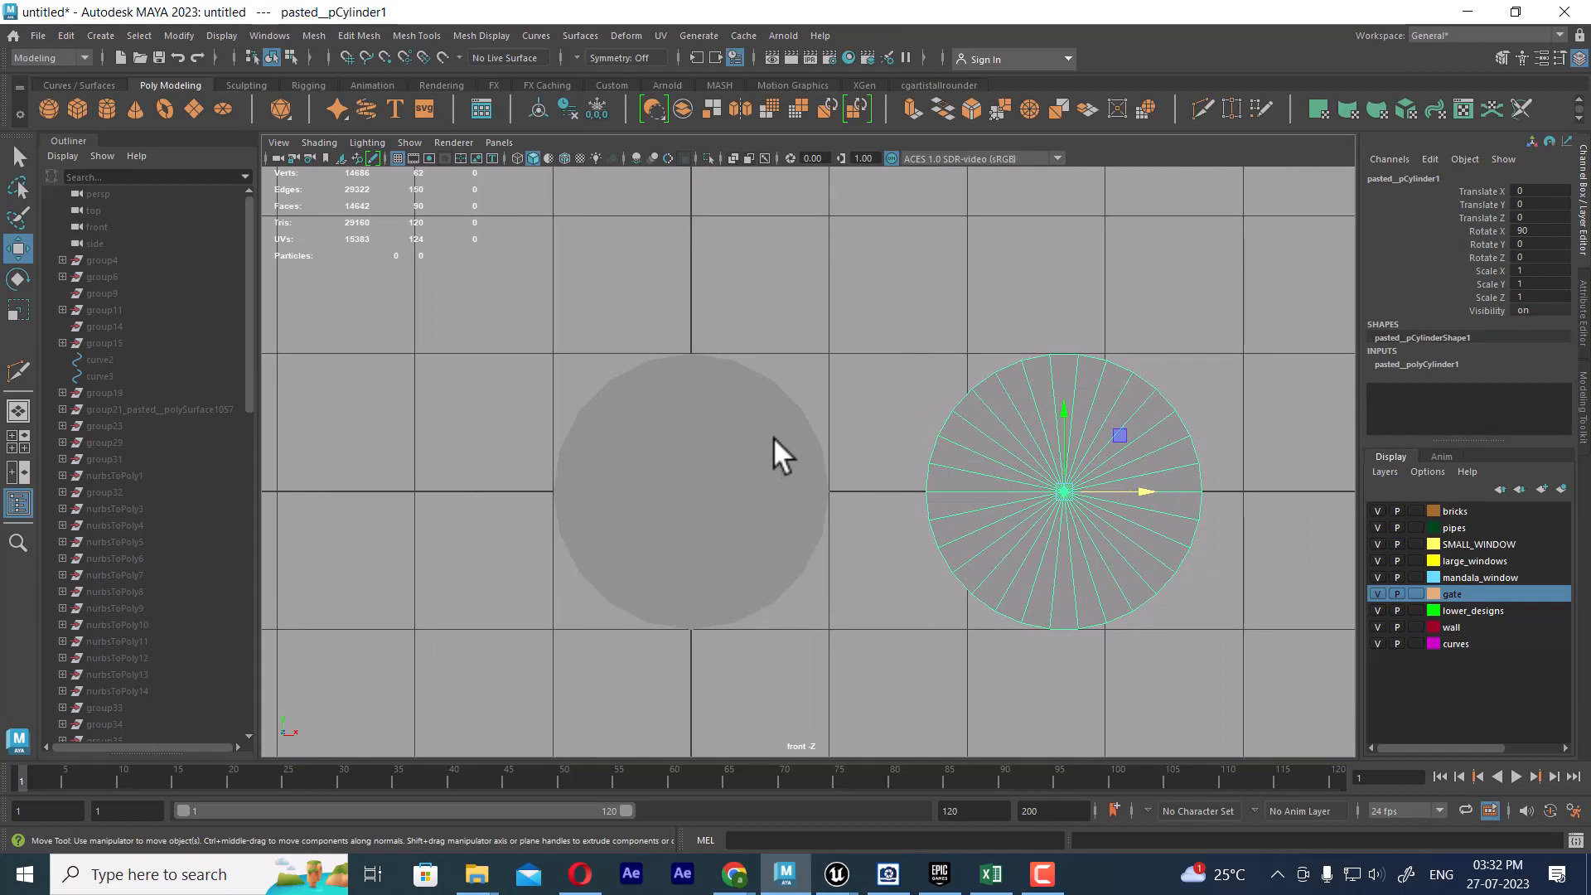
left_click(738, 432)
left_click(1018, 448)
middle_click_drag(1032, 479, 962, 336, "alt")
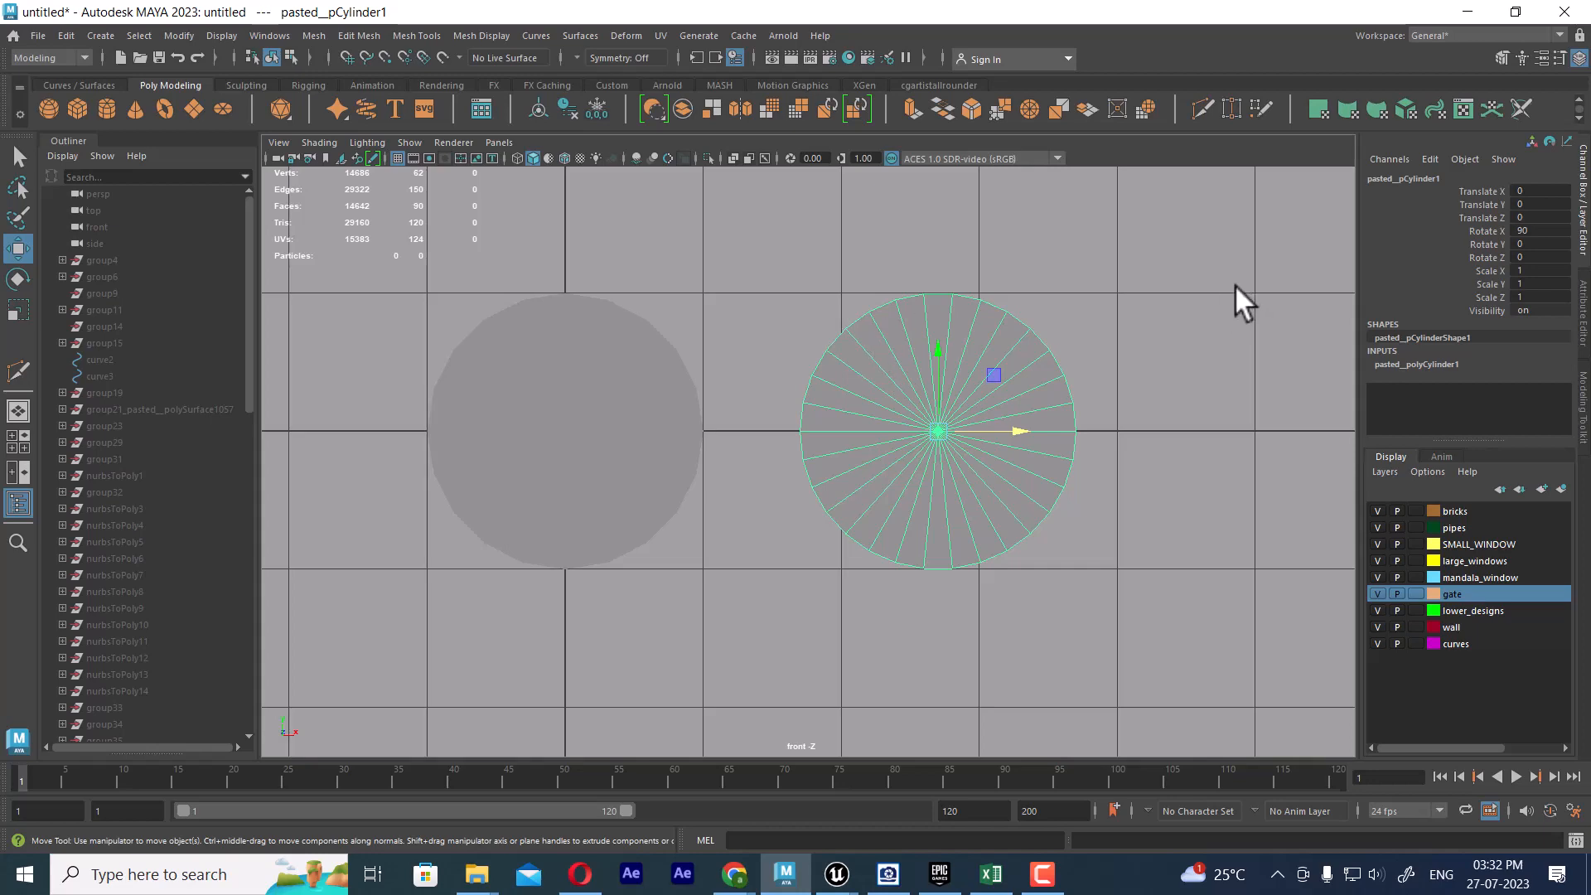
left_click(1176, 419)
scroll(912, 465, "up", 2)
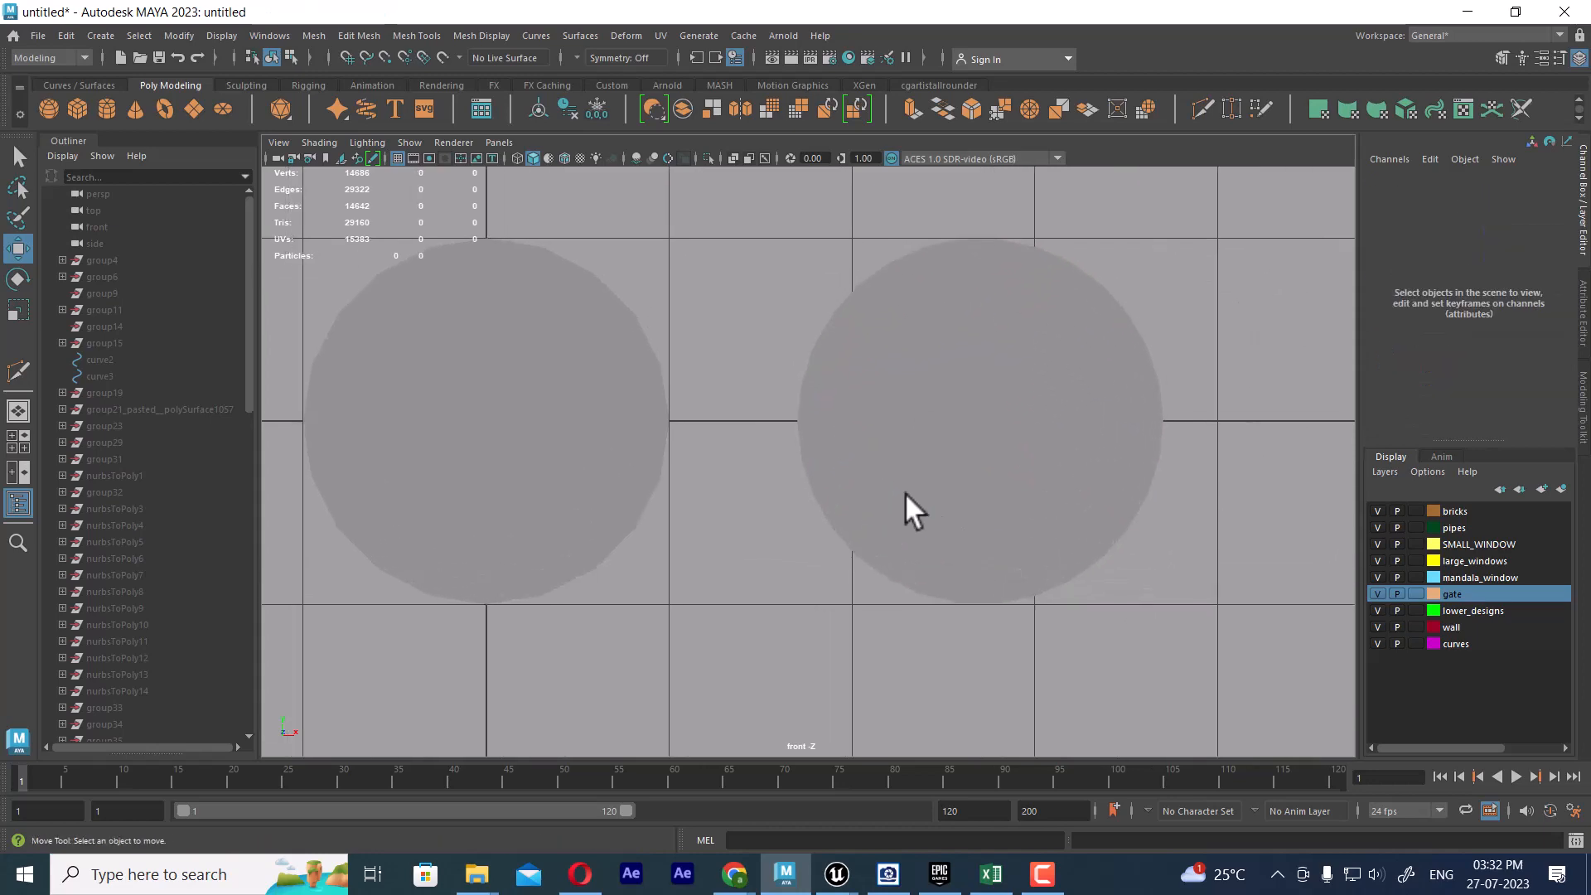
left_click(948, 384)
scroll(1050, 503, "down", 5)
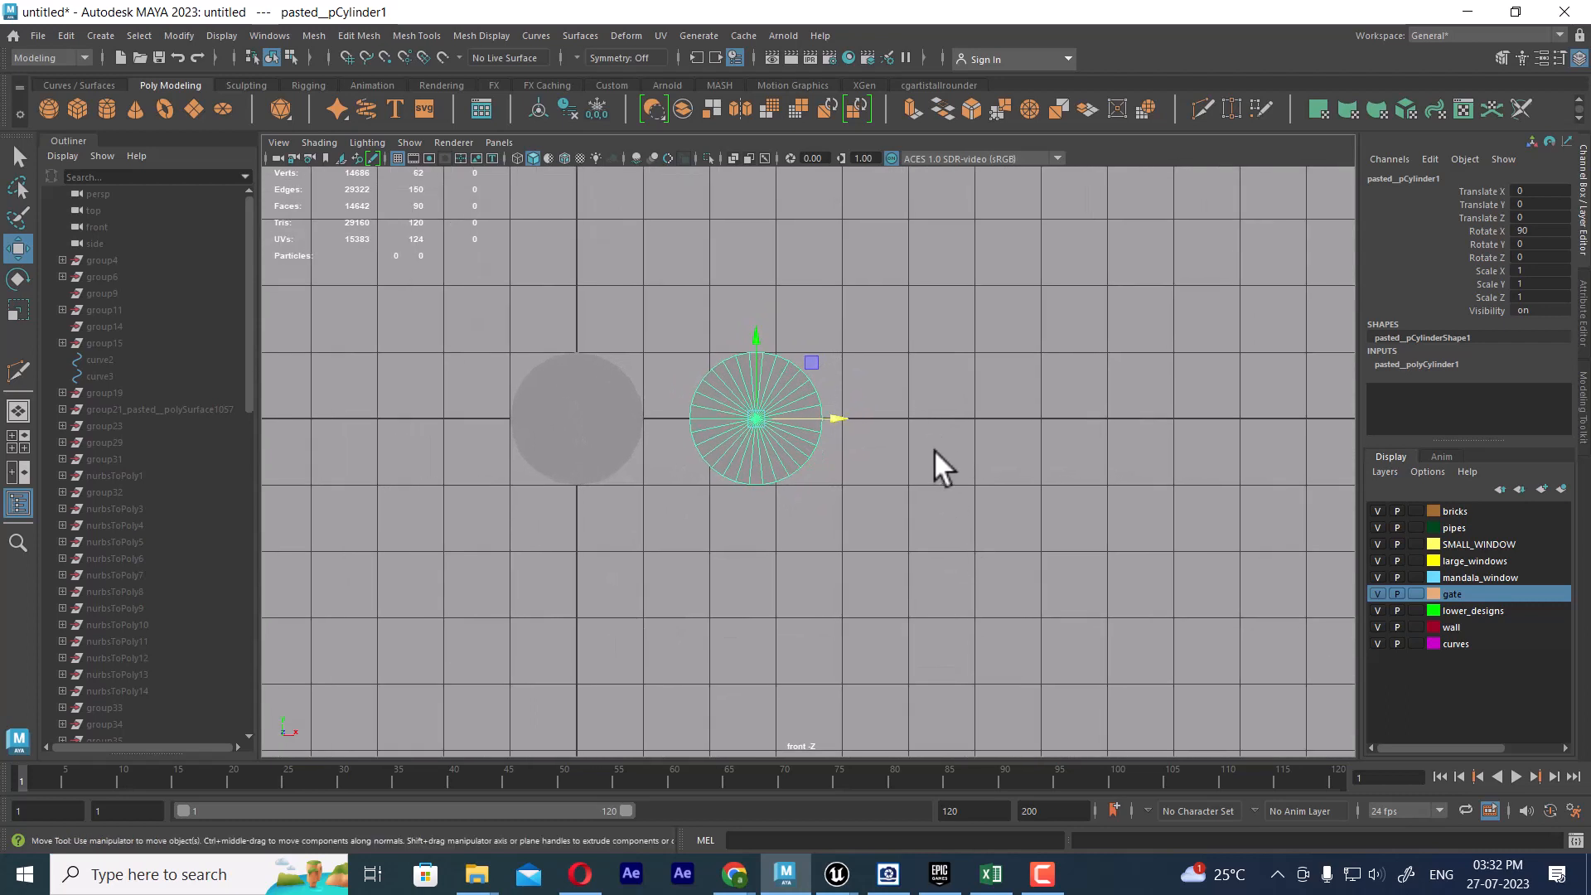
Paste a third cylinder and move it along positive X, beyond the 30-subdivision copy.
key("ctrl+v")
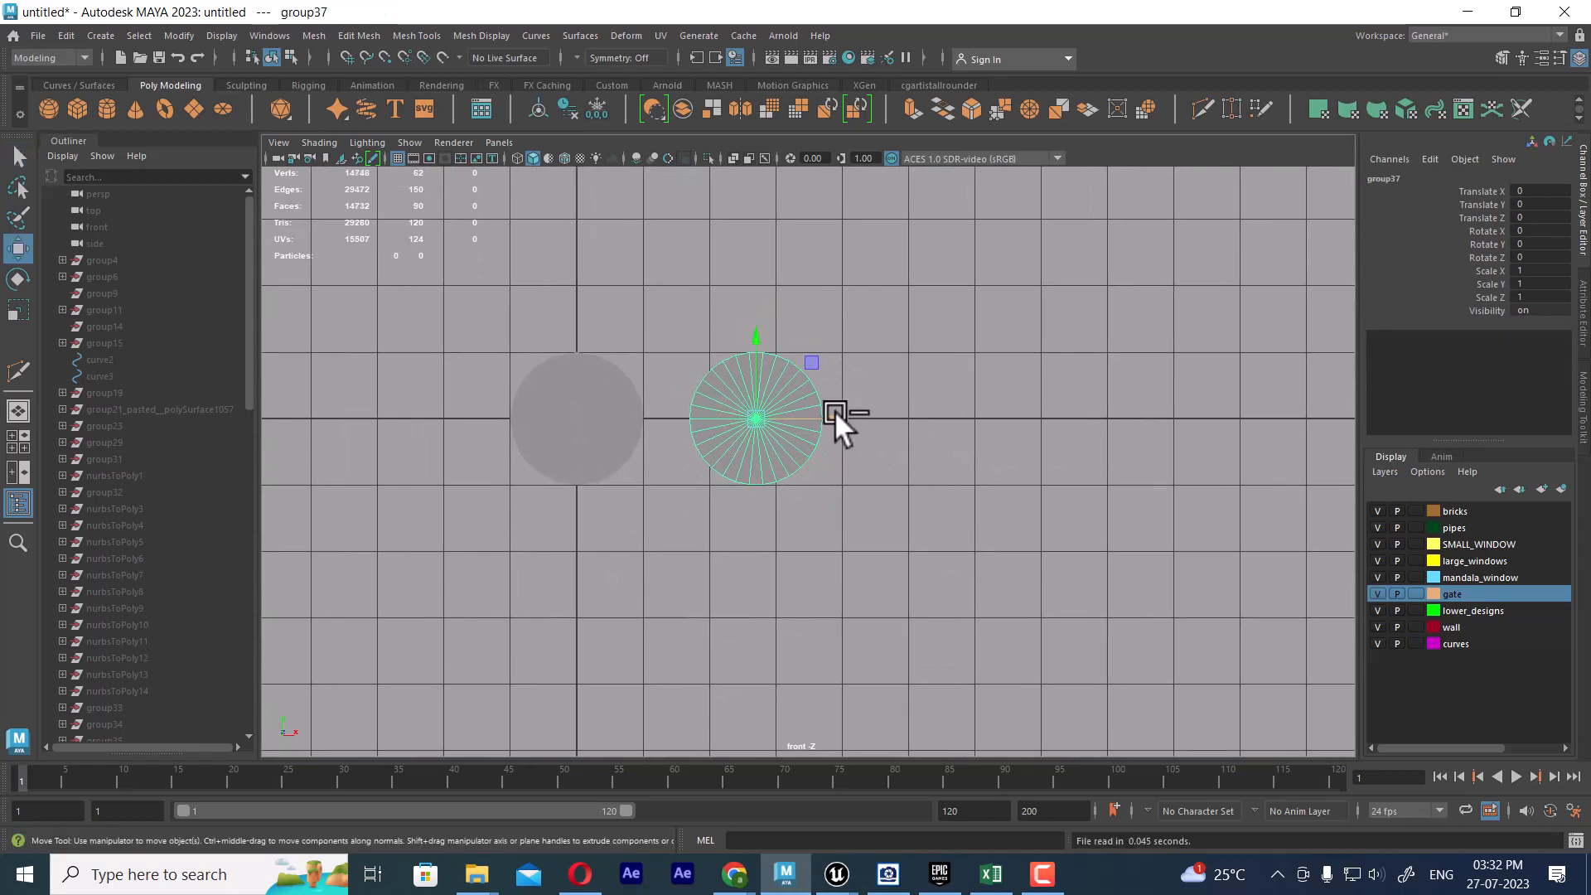
left_click_drag(832, 413, 1041, 411)
left_click(1302, 401)
Set the third cylinder's axis subdivisions to 40.
left_click(999, 440)
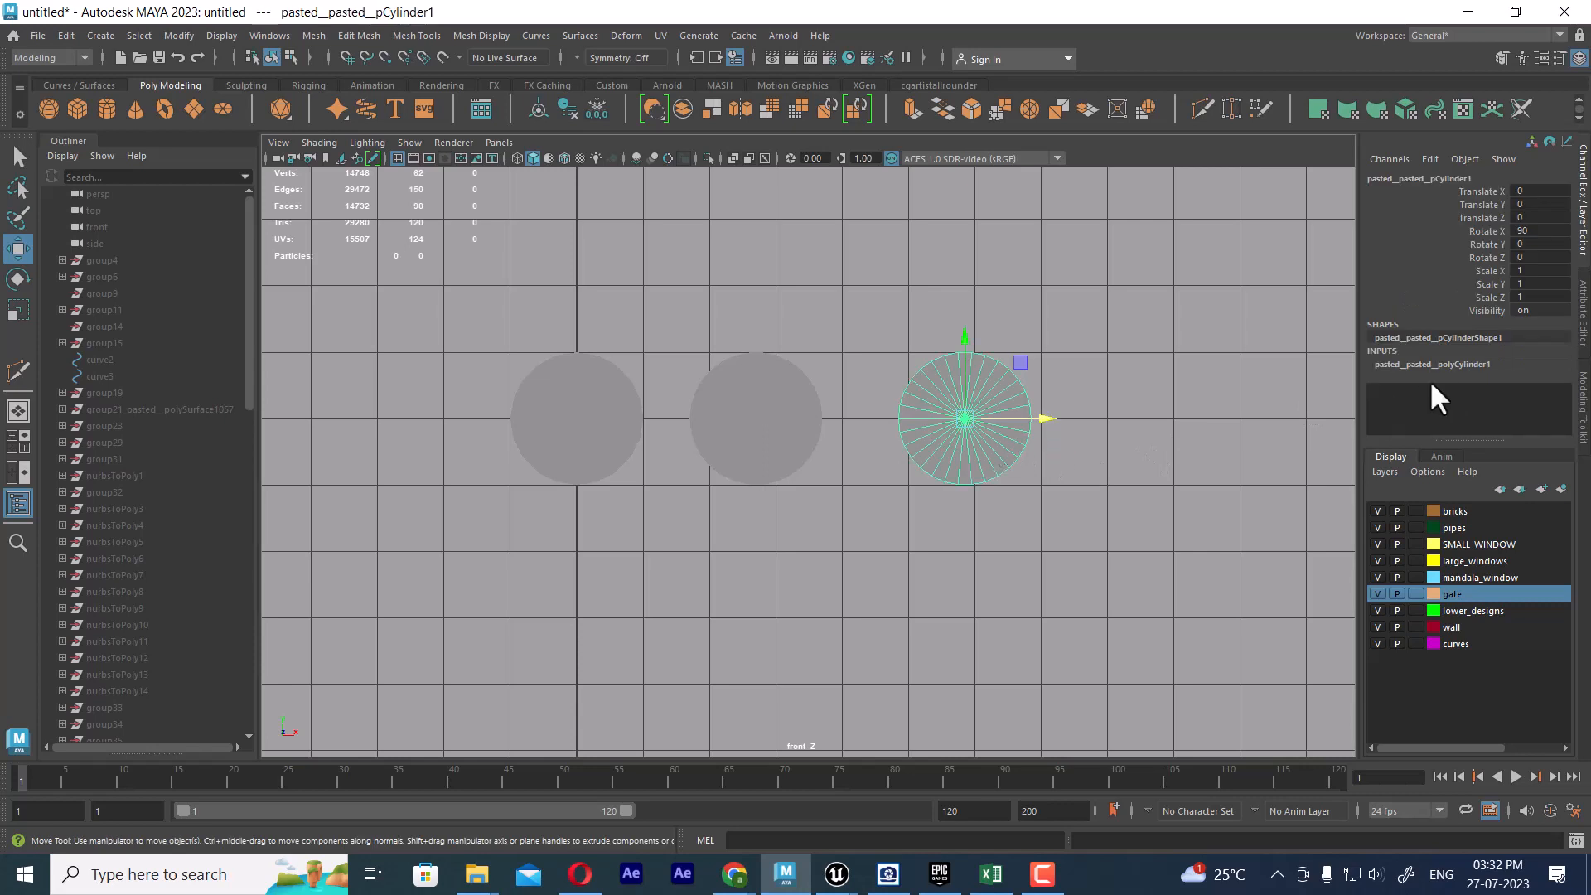
left_click(1433, 364)
left_click(1521, 416)
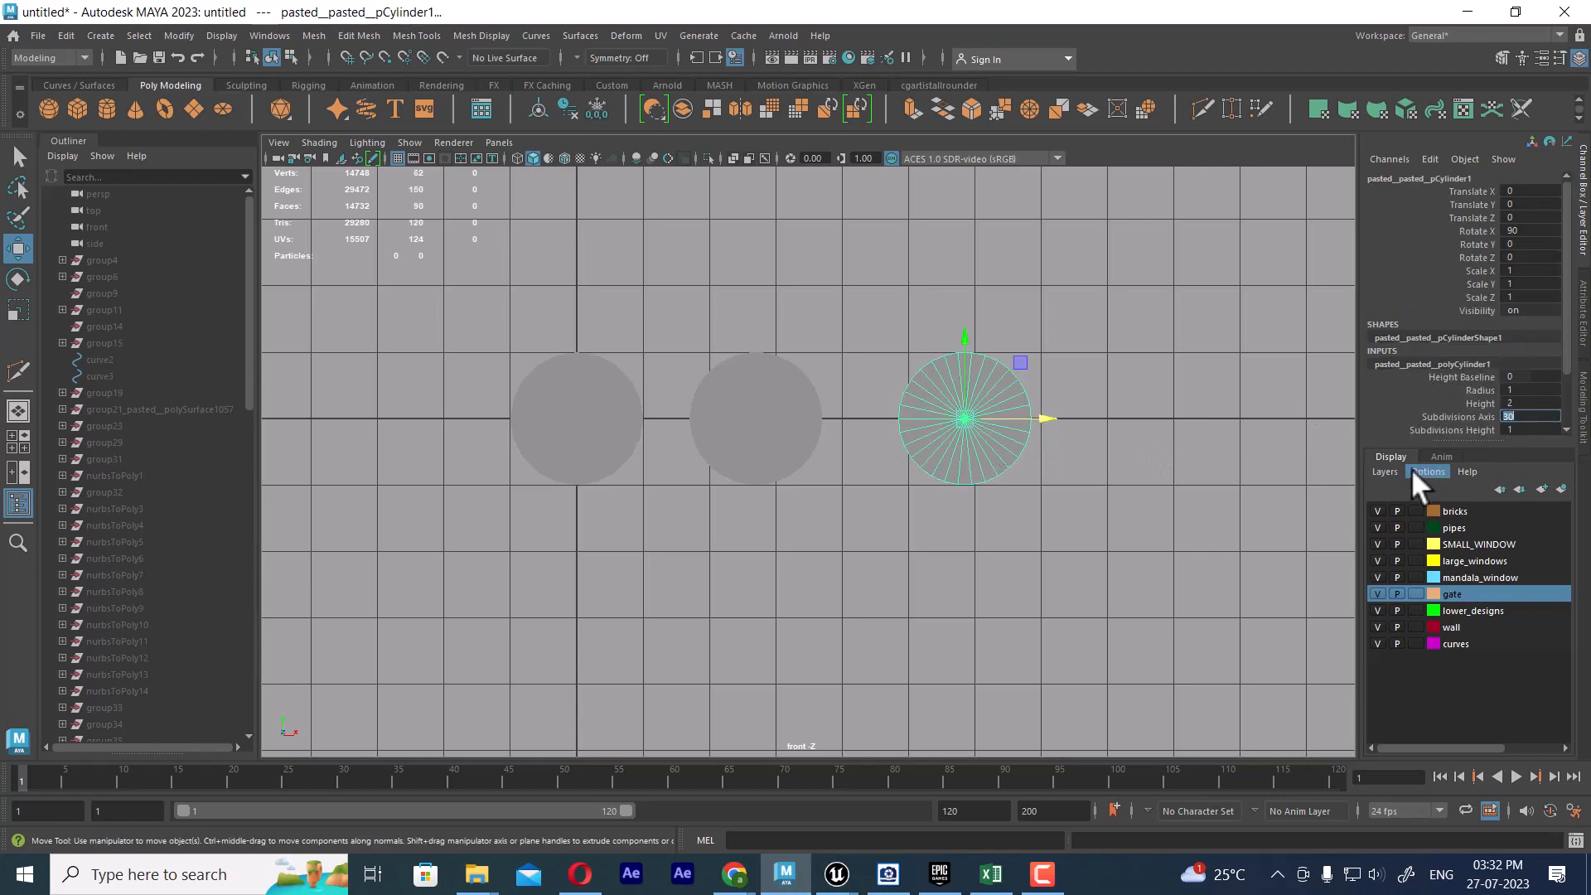
type("4")
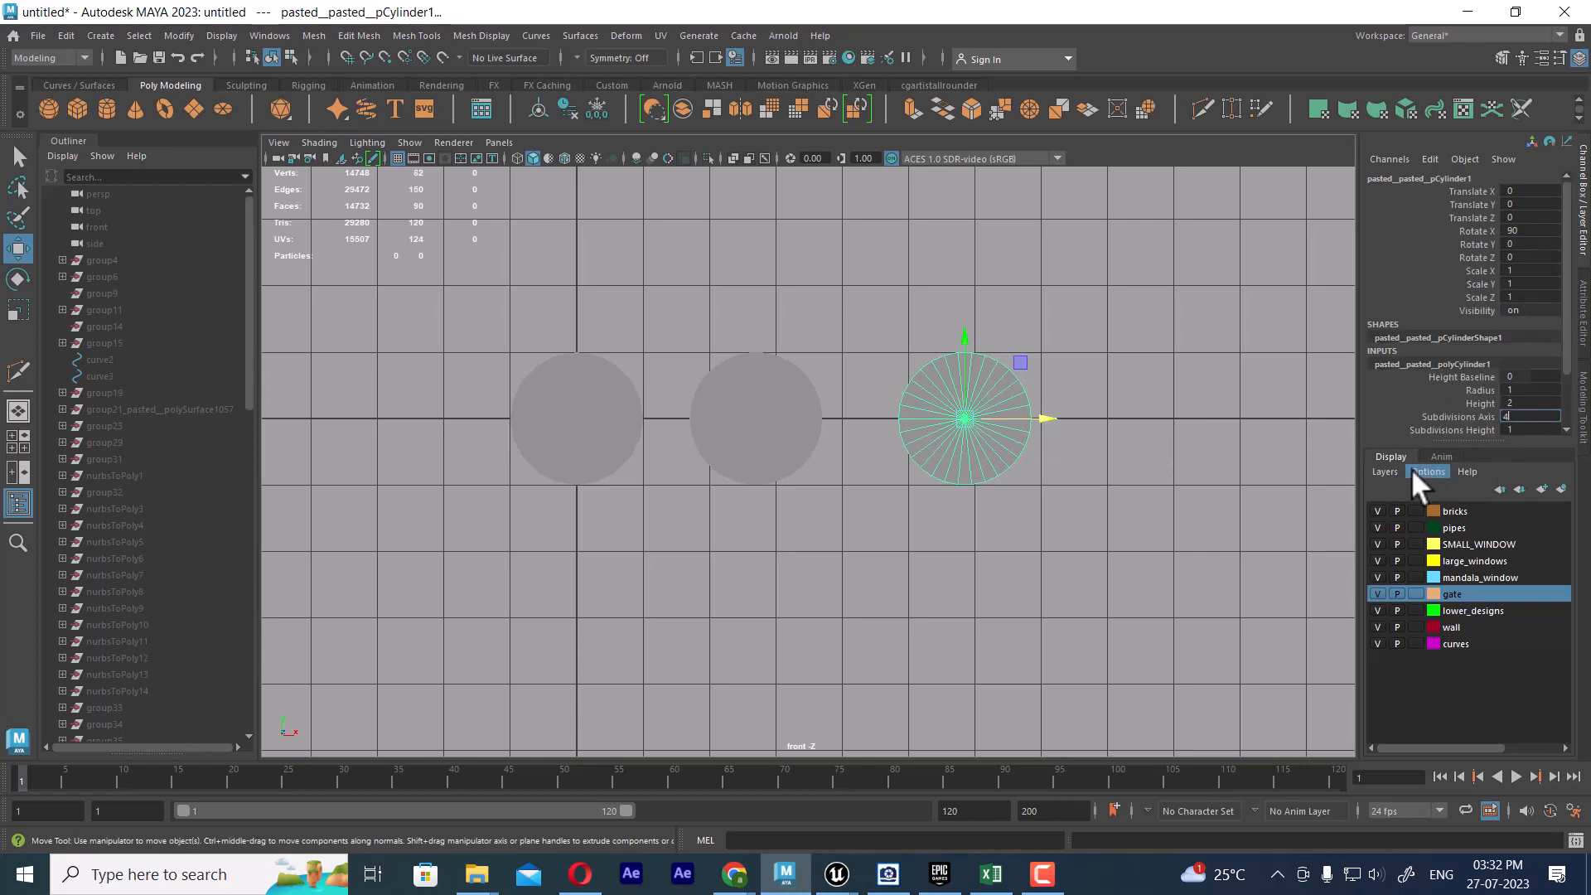
key("Return")
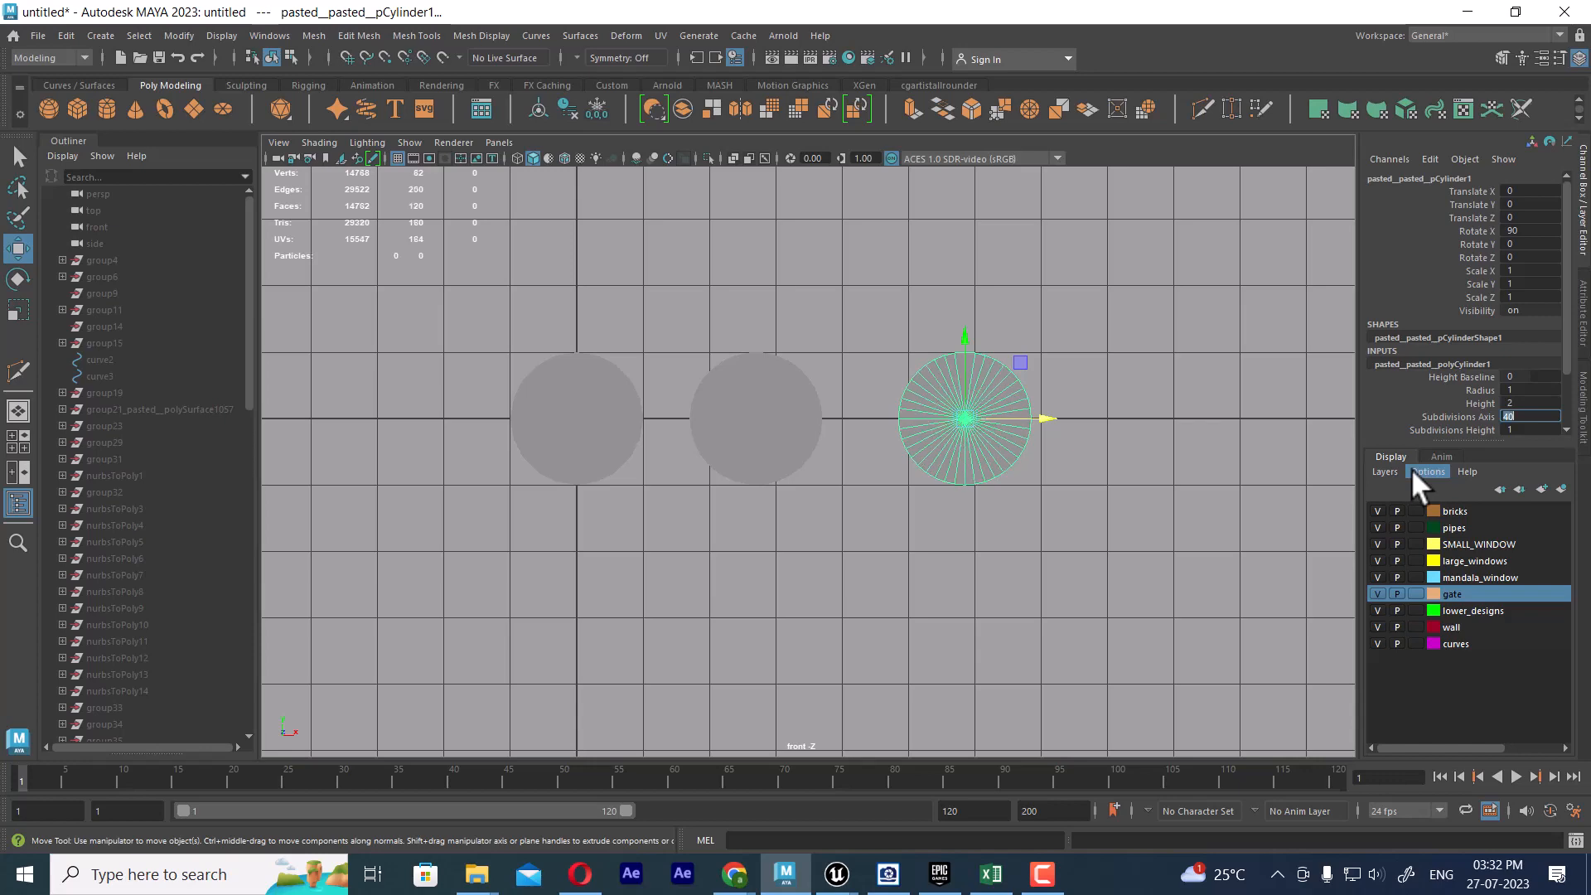
Compare the outlines and wireframes of the three cylinders side by side.
left_click(980, 537)
scroll(1066, 658, "up", 2)
middle_click_drag(943, 401, 943, 454, "alt")
right_click_drag(943, 454, 1078, 373, "alt")
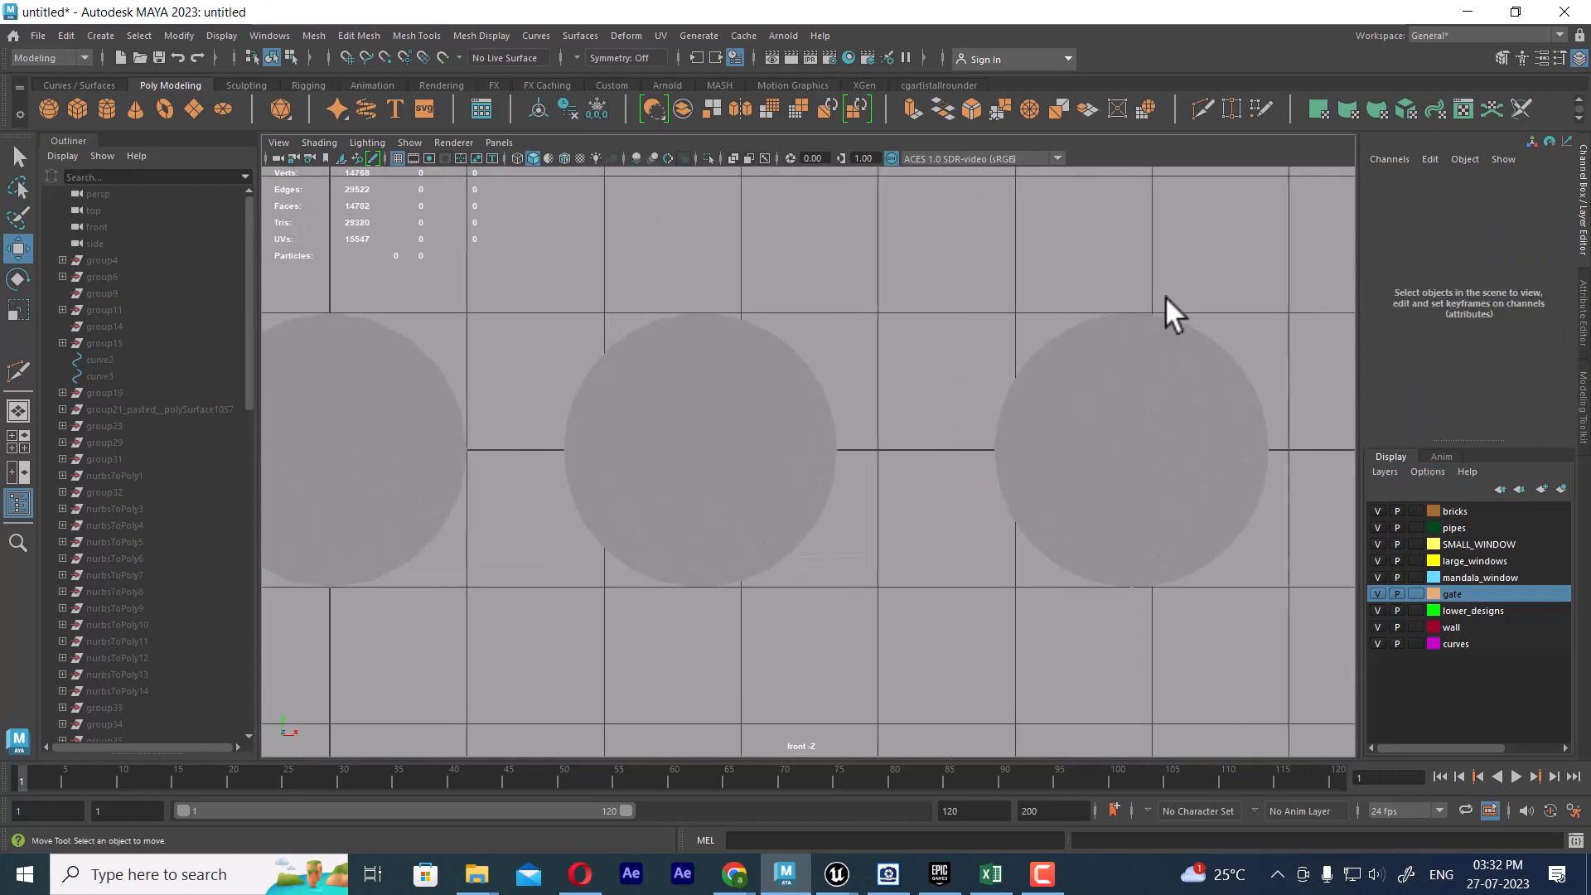
left_click_drag(1165, 296, 347, 484)
right_click_drag(589, 459, 634, 476, "alt")
middle_click_drag(634, 476, 708, 437, "alt")
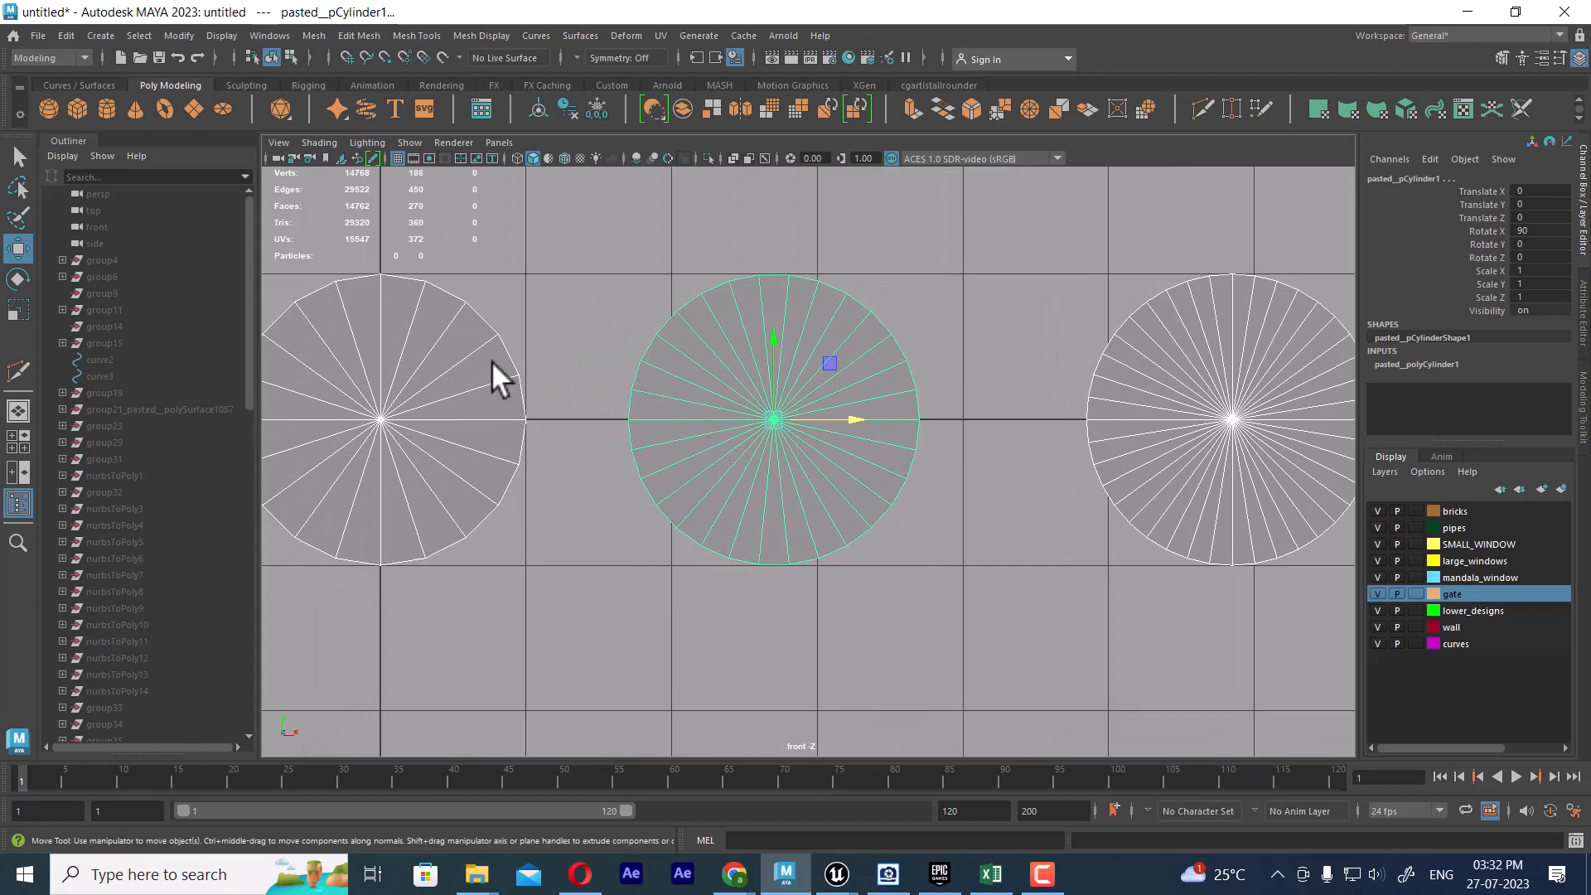
Make a copy of the original 20-subdivision cylinder and move it along negative X, to the other side of the original.
left_click(531, 549)
left_click(453, 479)
middle_click_drag(488, 479, 759, 495, "alt")
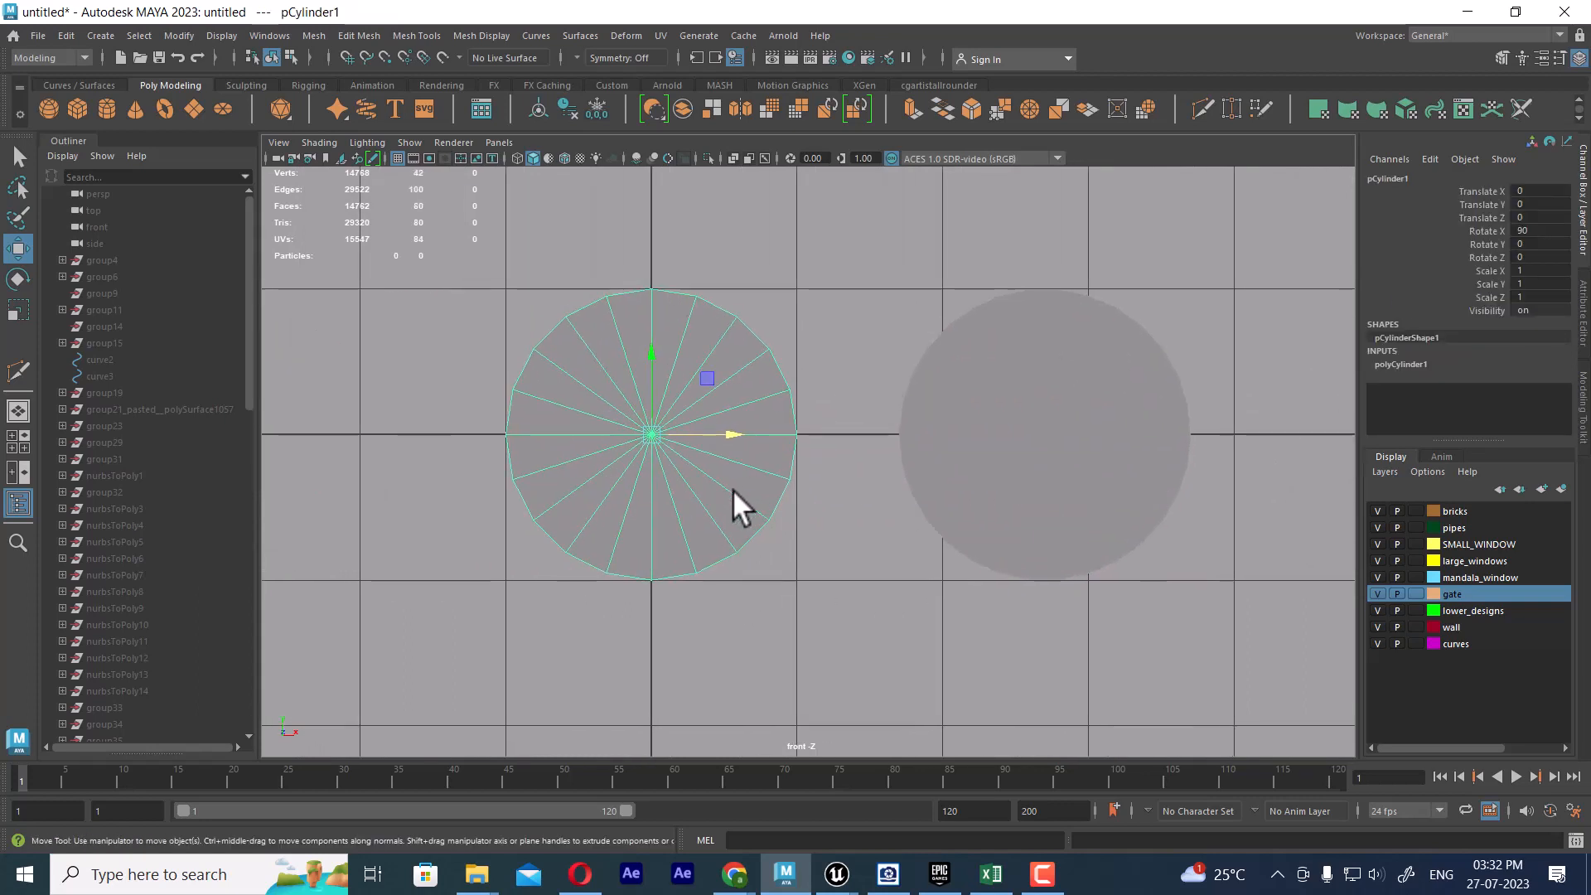
key("ctrl+d")
left_click_drag(732, 436, 450, 438)
middle_click_drag(449, 438, 804, 458, "alt")
left_click_drag(685, 450, 651, 450)
Set the axis subdivisions of the new cylinder on the negative X side to 12.
left_click(668, 485)
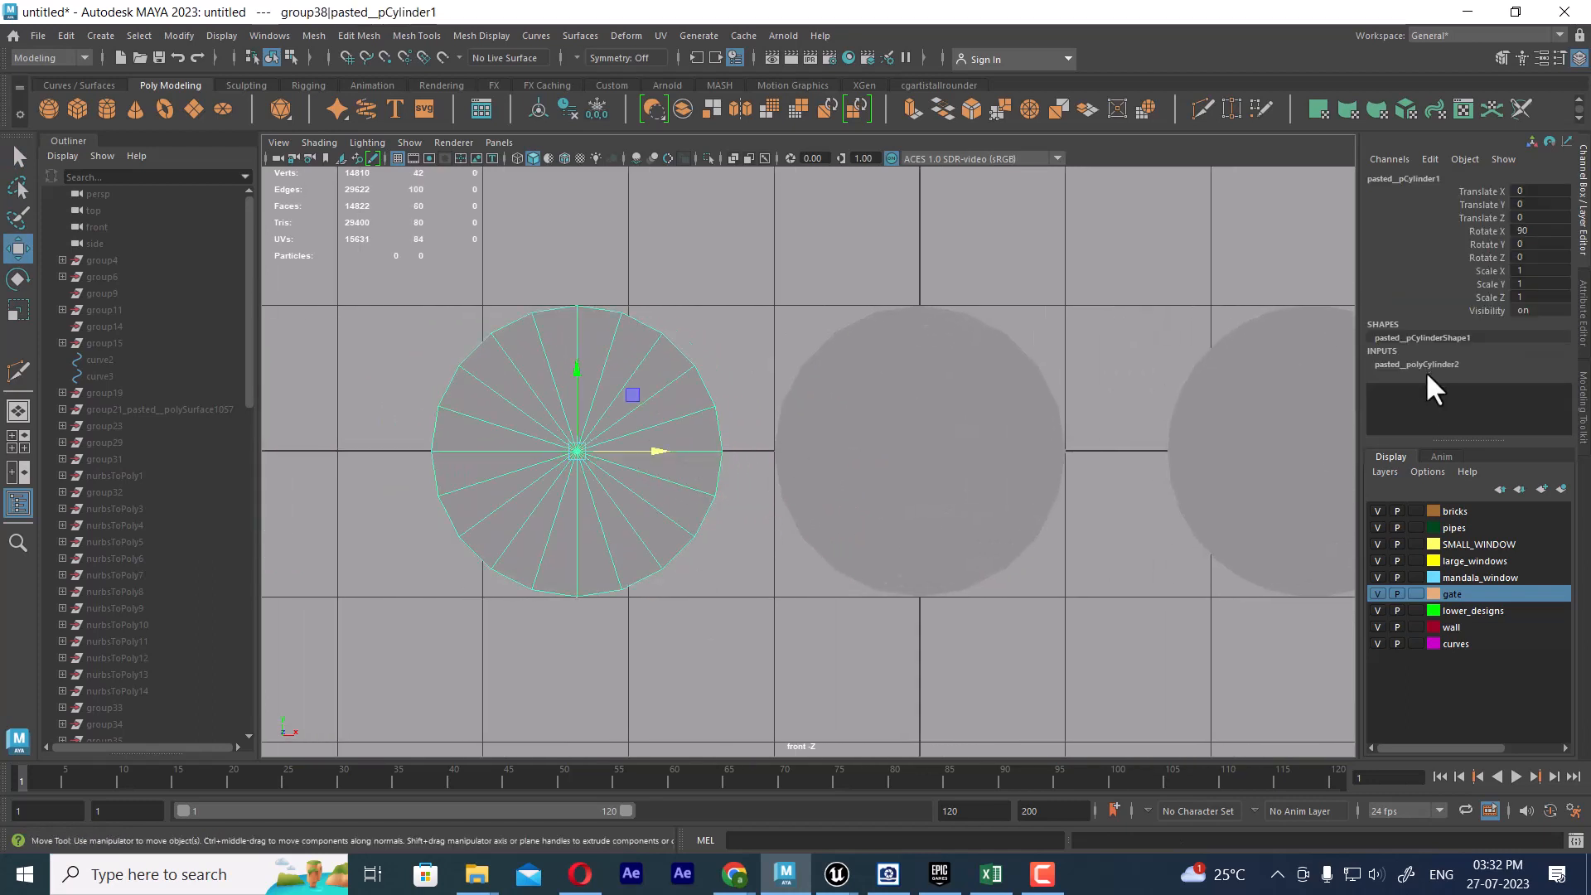
left_click(1467, 365)
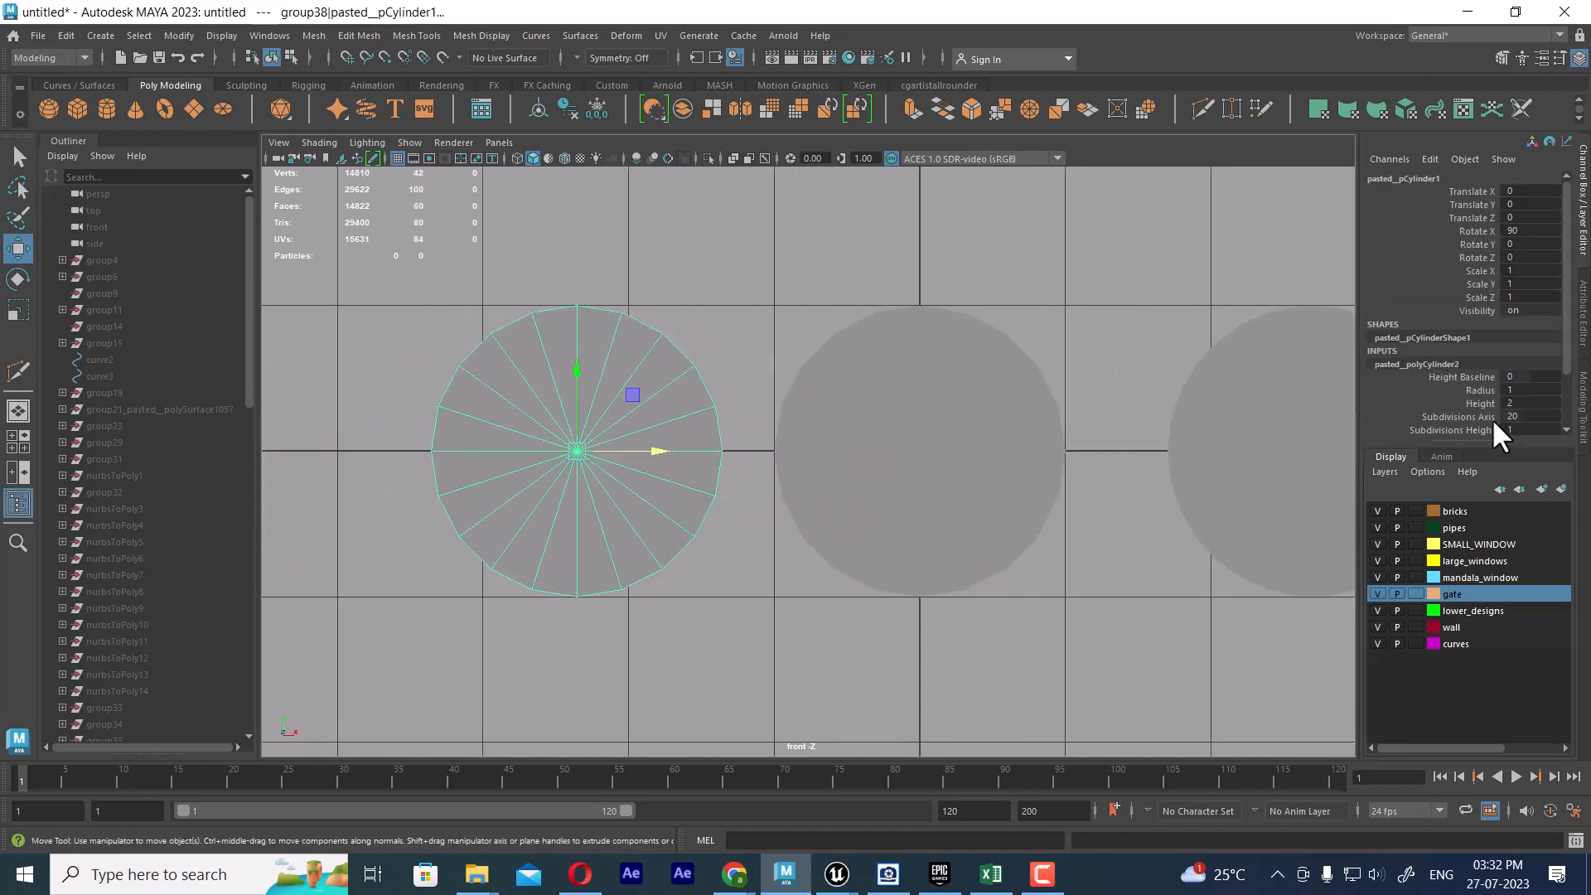
left_click(1529, 416)
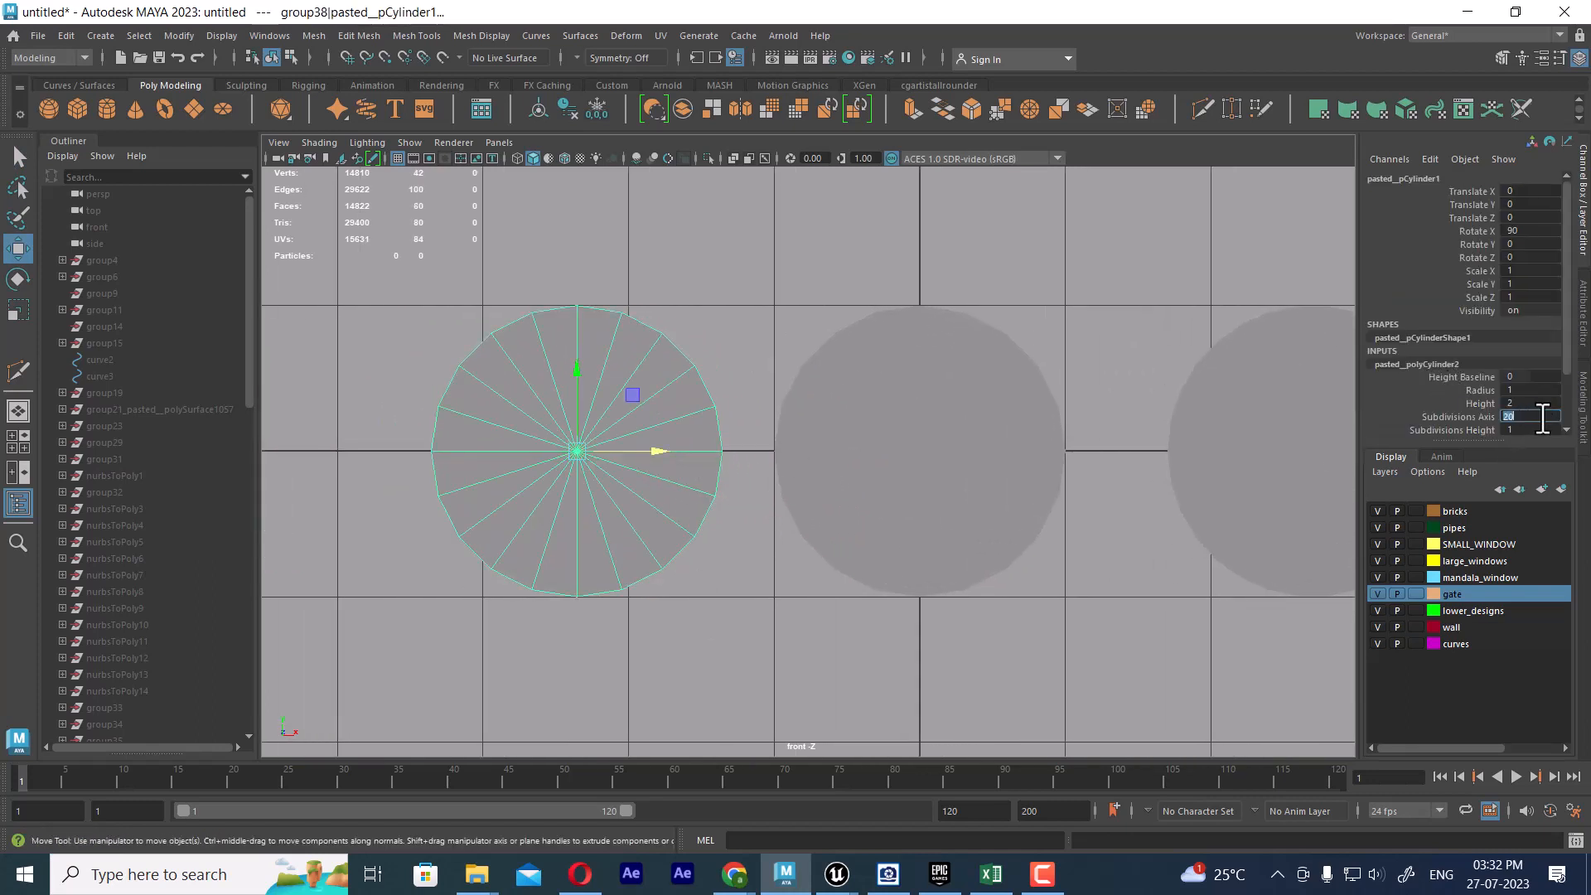
type("12")
key("Return")
left_click(764, 613)
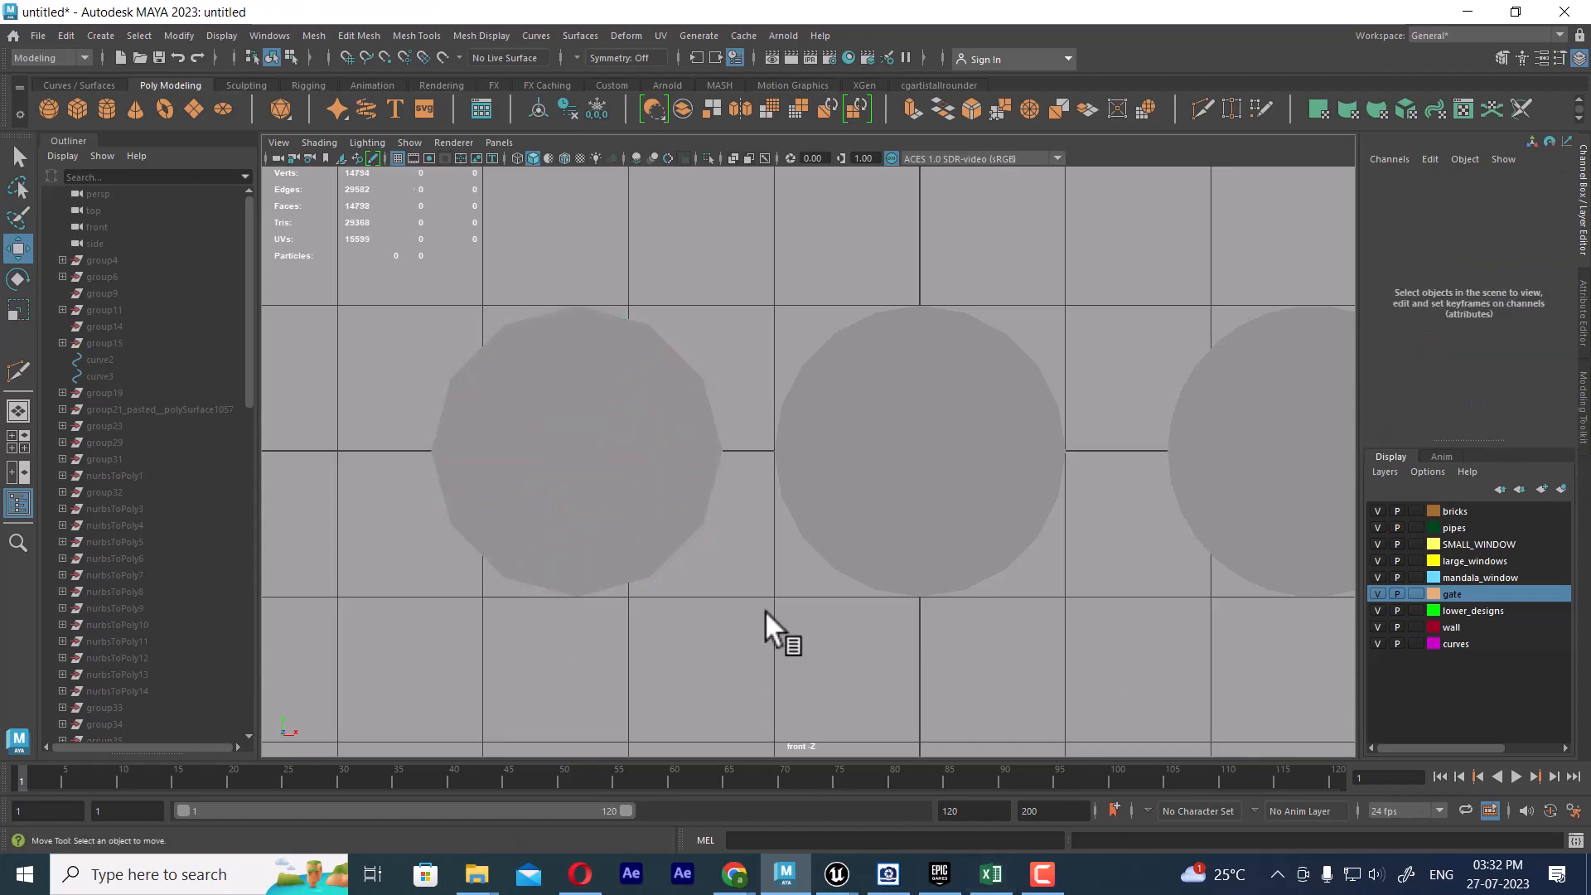
Compare the outline smoothness and polygon counts of the four cylinders, together and one by one.
scroll(889, 617, "down", 1)
scroll(889, 615, "down", 9)
middle_click_drag(825, 505, 684, 493, "alt")
scroll(743, 540, "up", 1)
left_click_drag(497, 368, 1227, 544)
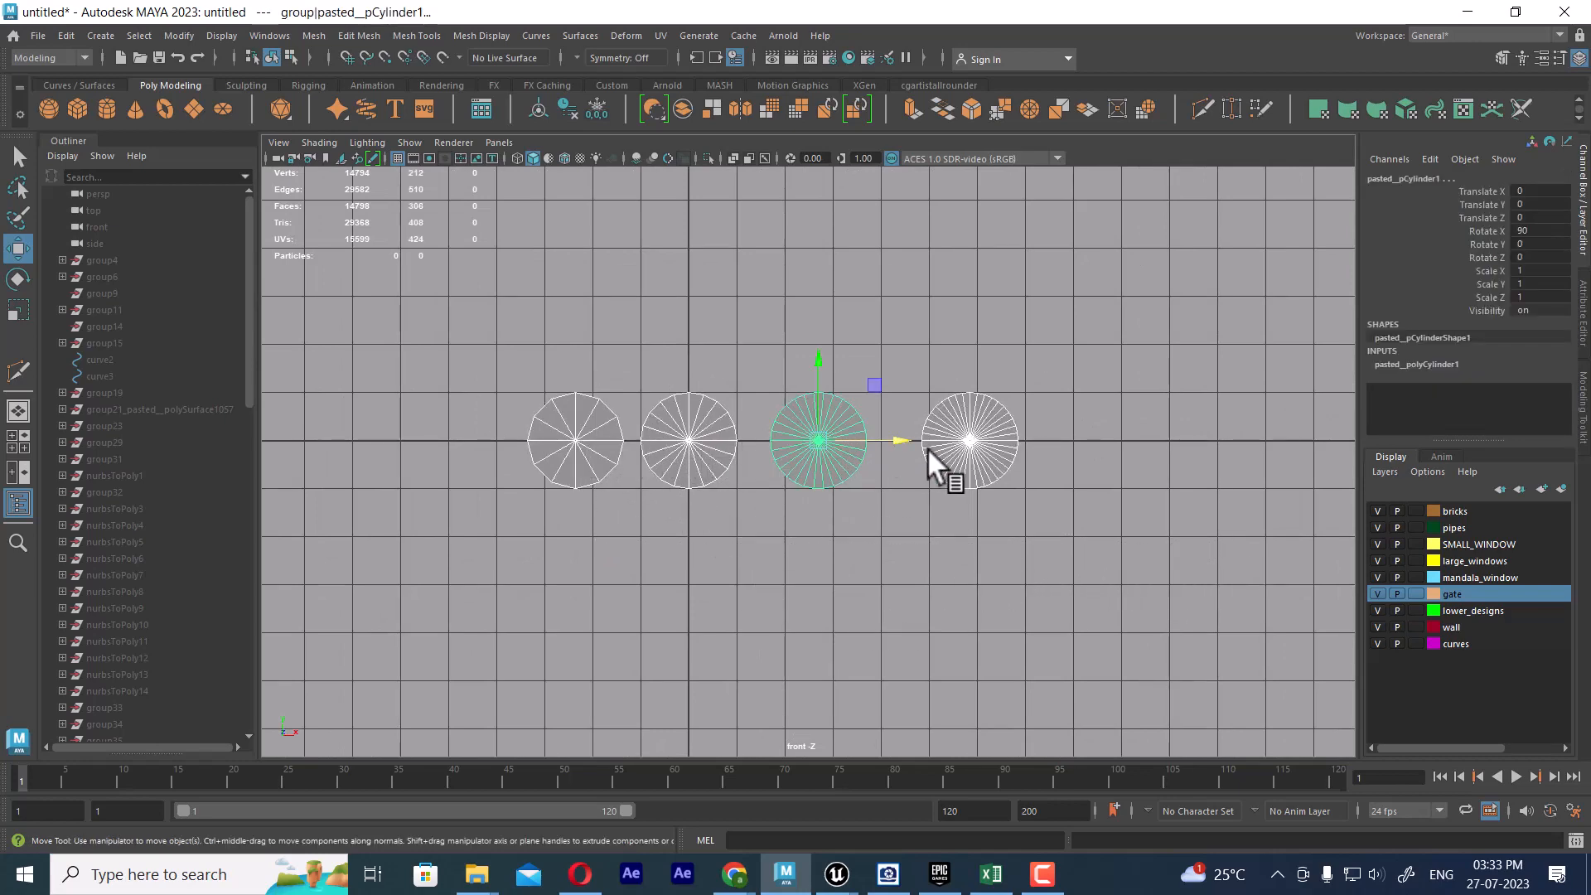
right_click_drag(905, 397, 973, 501, "alt")
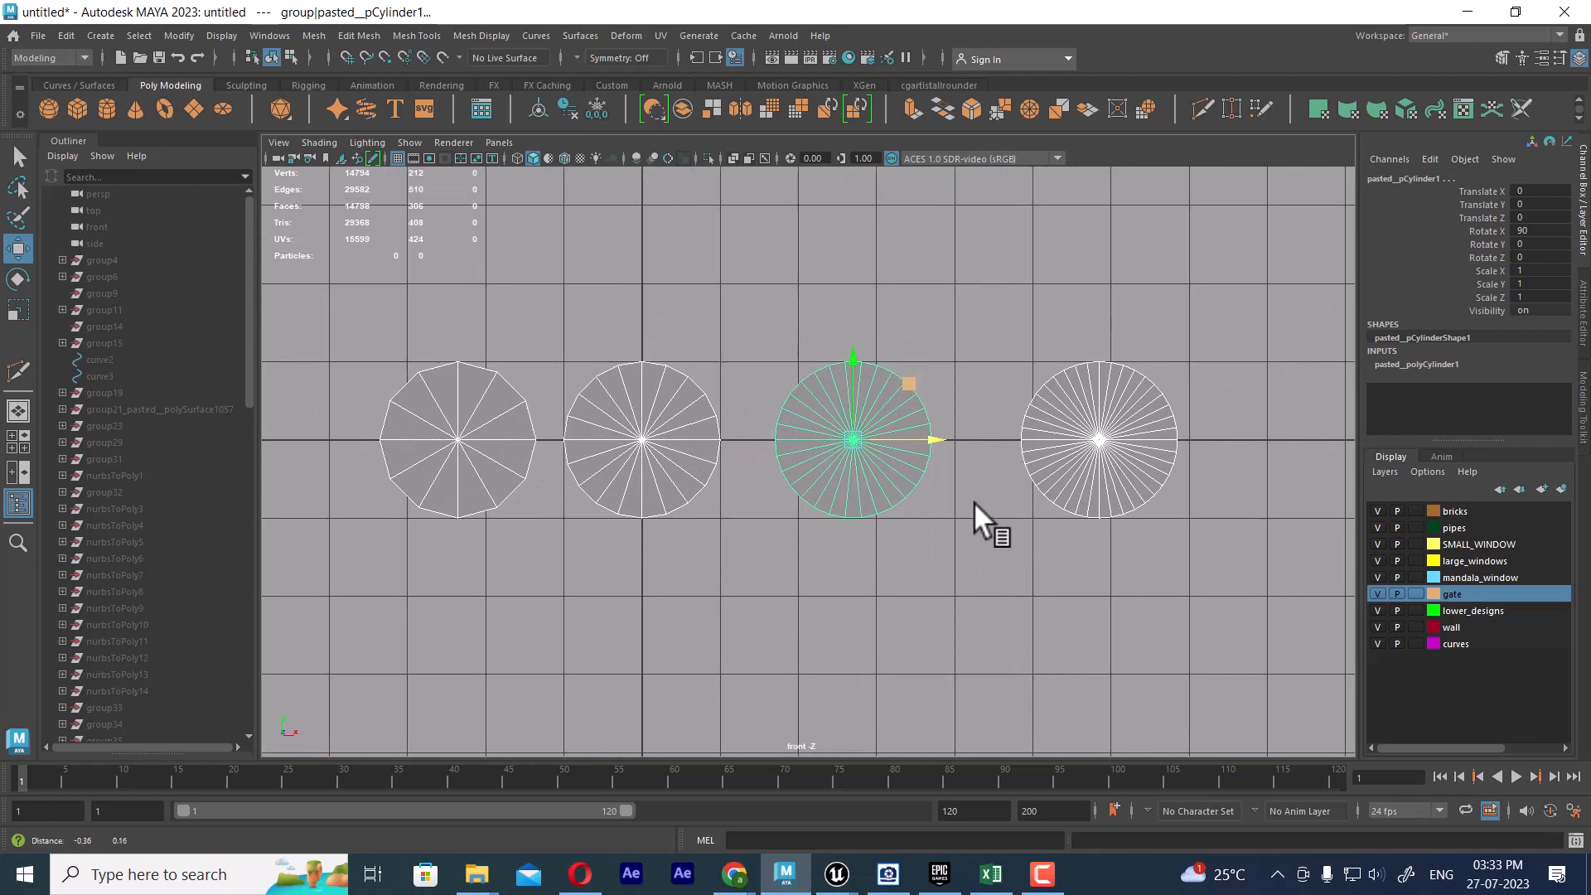
middle_click_drag(972, 501, 979, 506, "alt")
left_click(449, 414)
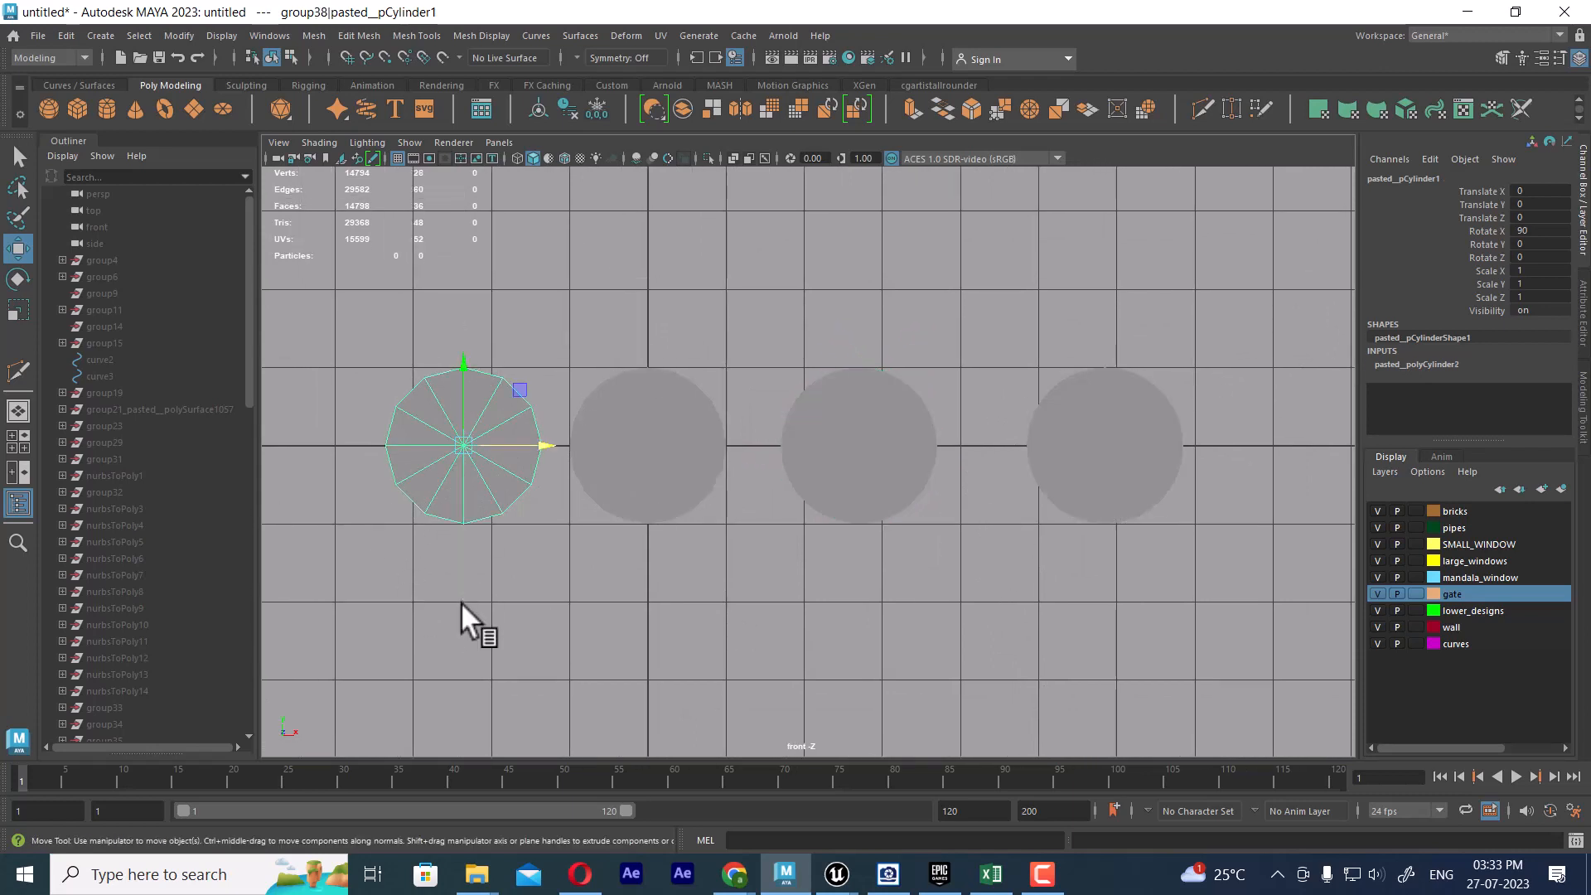
left_click(1123, 431)
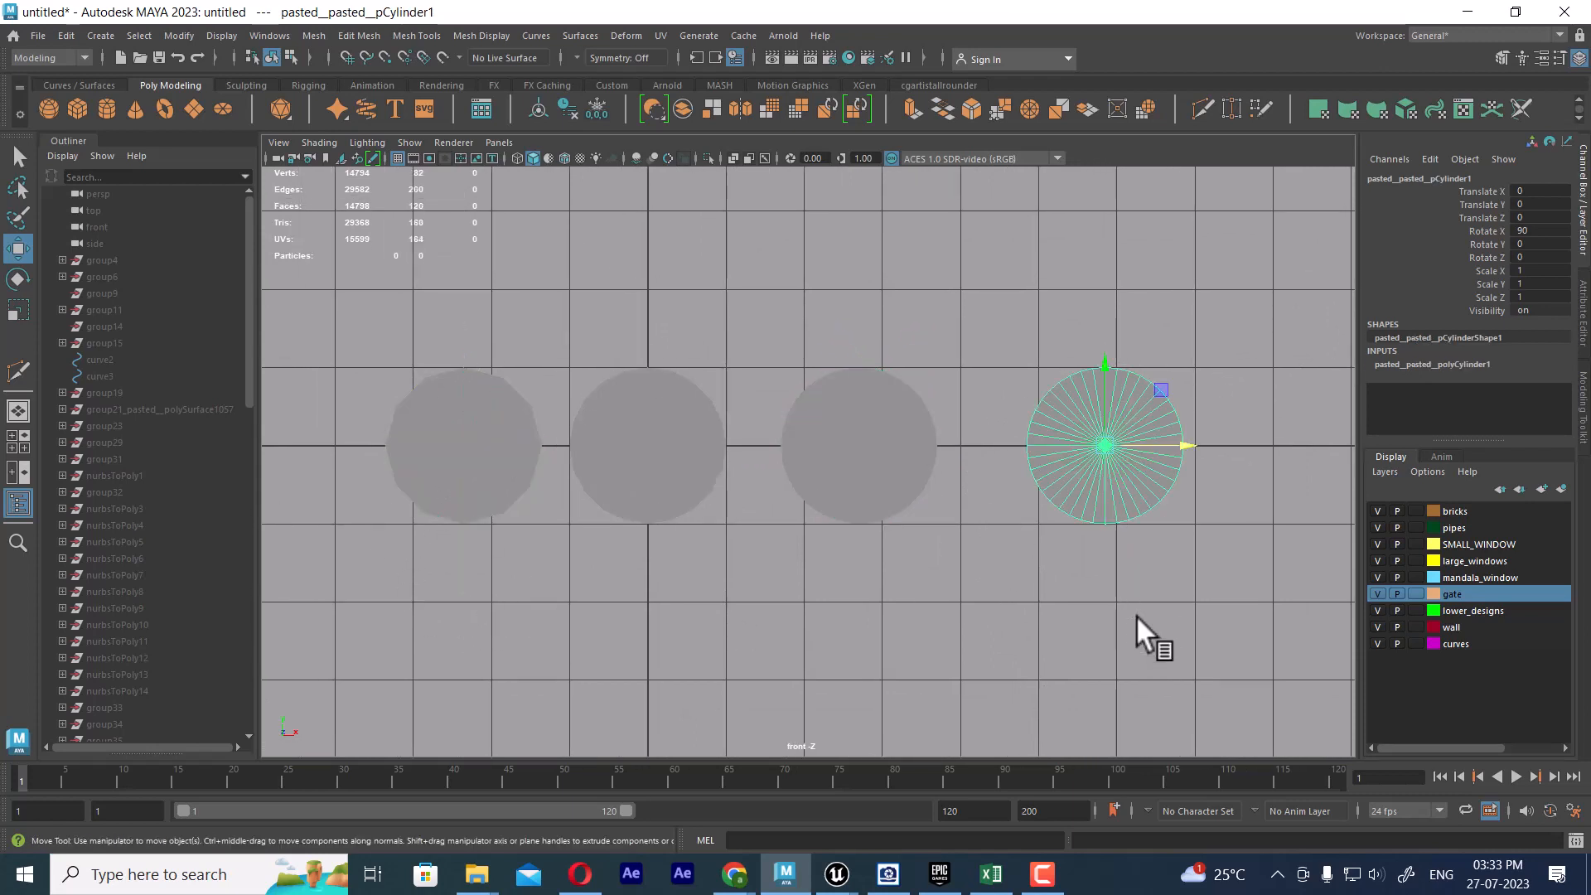
left_click(866, 464)
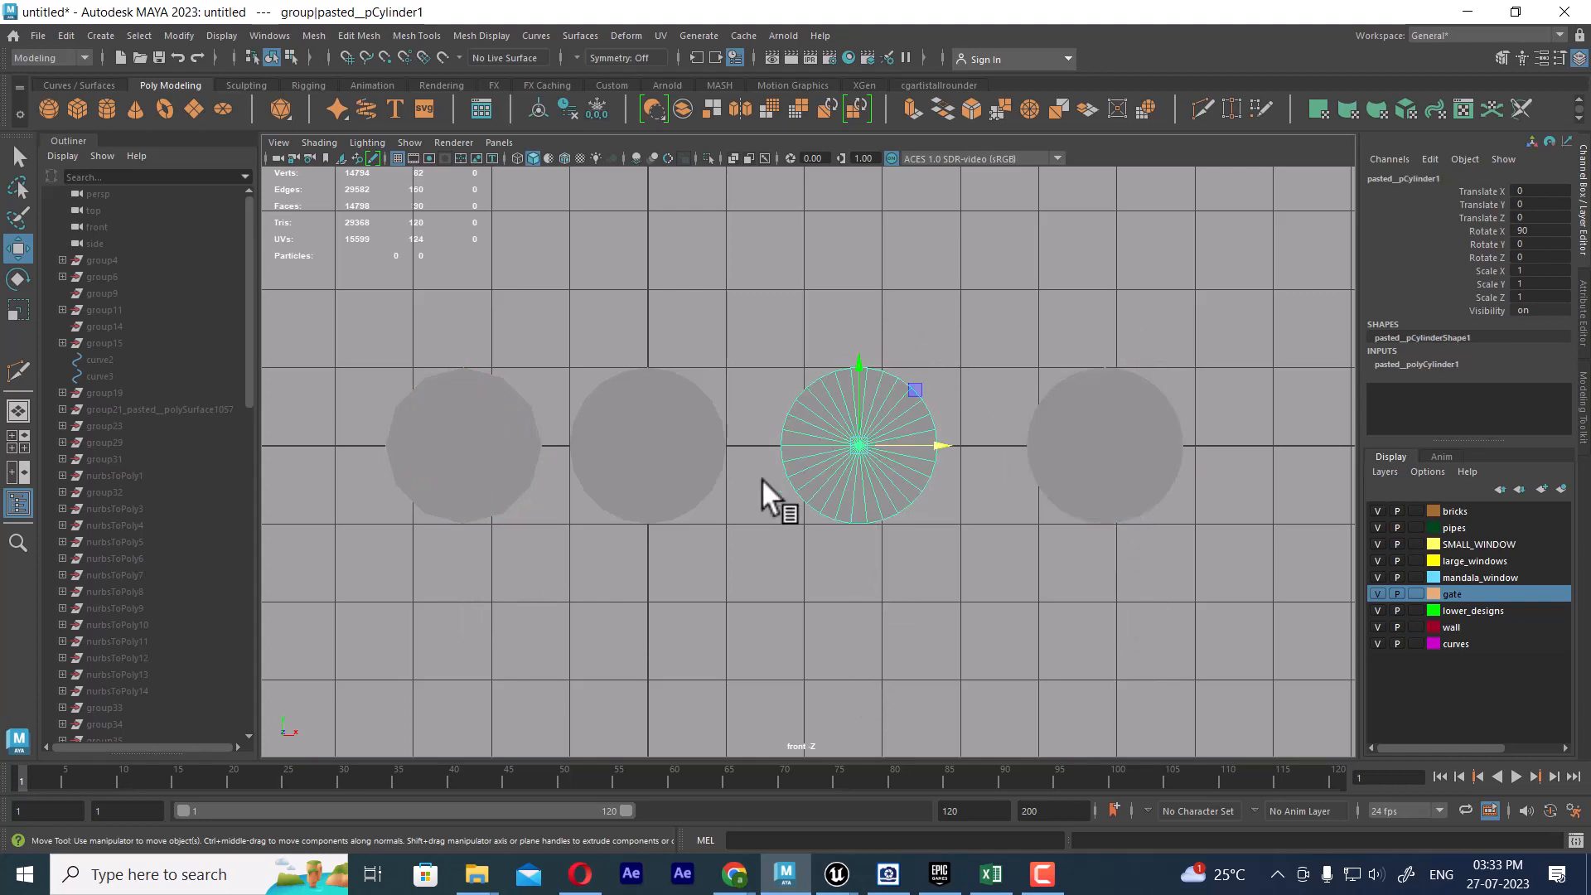
left_click_drag(664, 358, 658, 613)
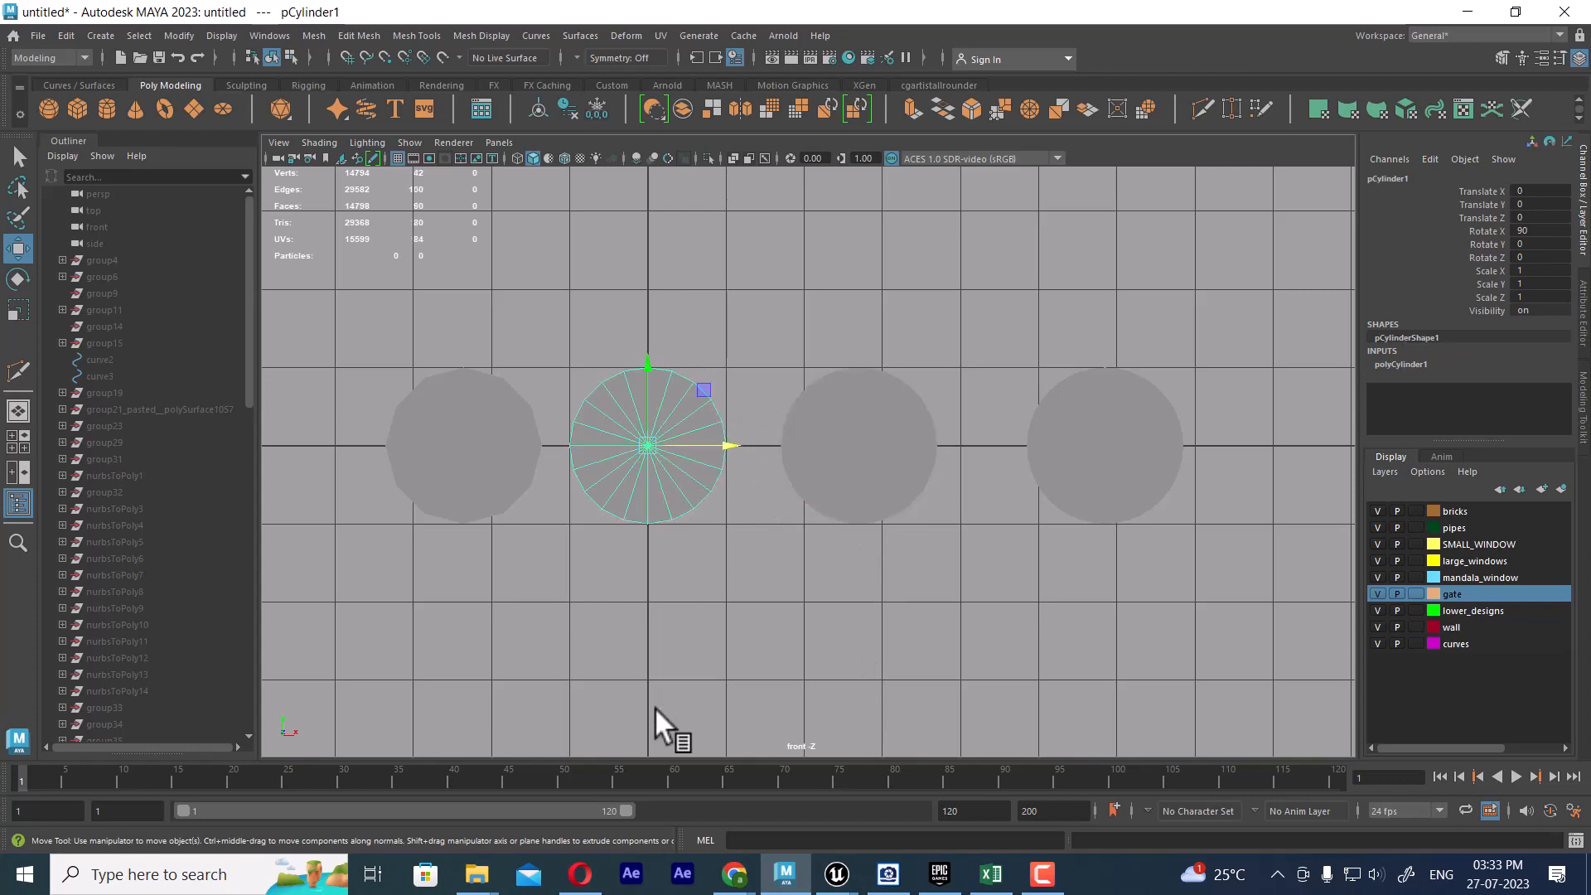
left_click_drag(448, 352, 1212, 655)
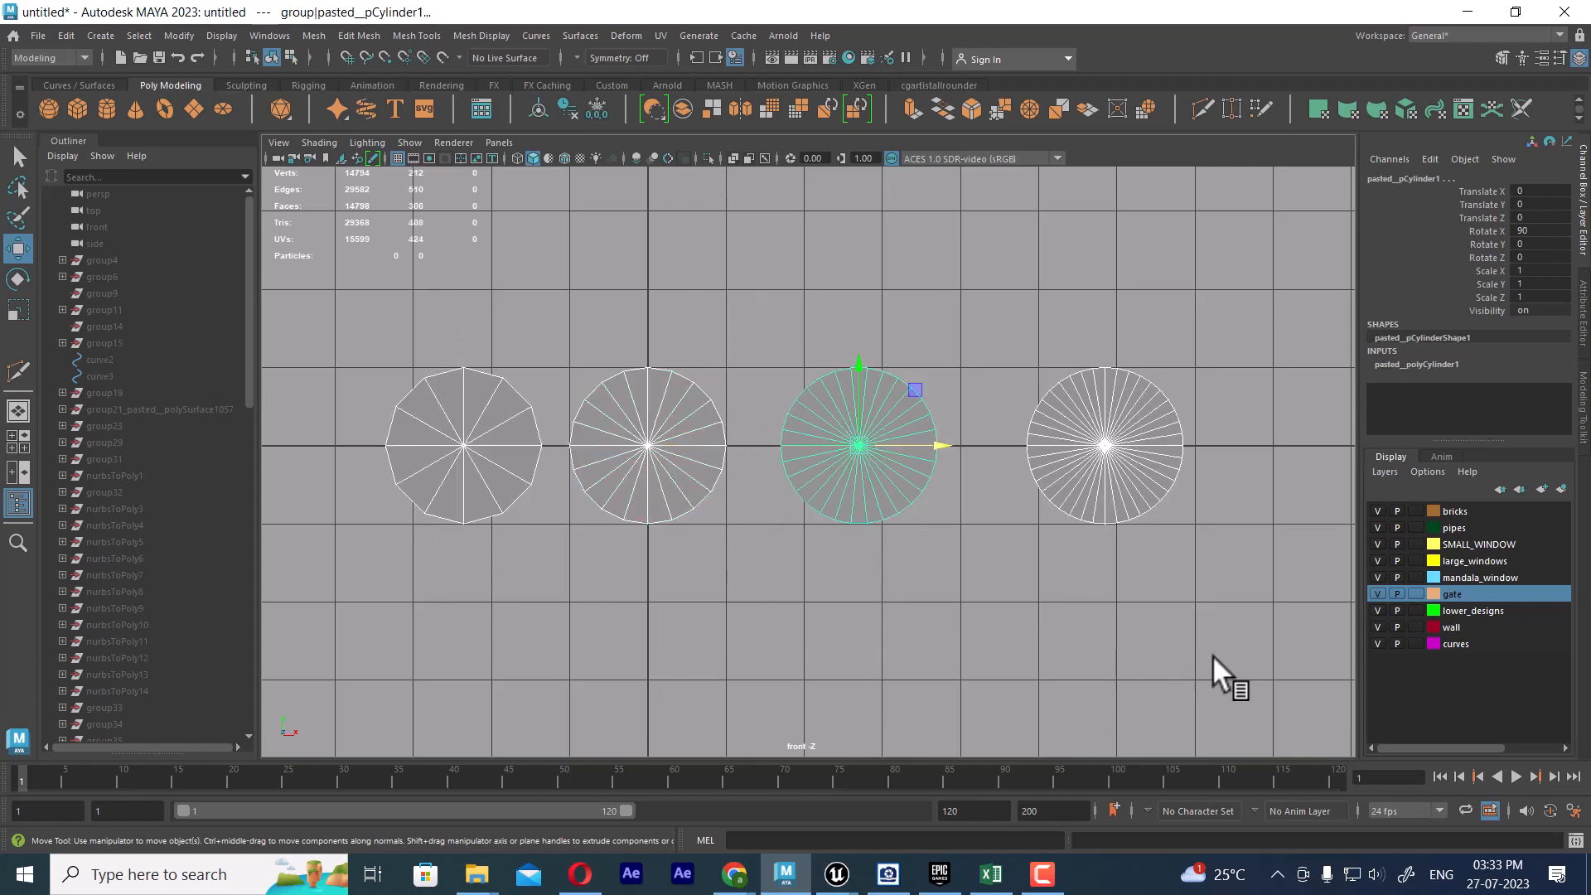
Return to the perspective view, duplicate the detailed circular frame and move the duplicate to 4.153 on Z.
key("space")
mouse_move(1109, 617)
left_mouse_down()
mouse_move(1107, 356)
mouse_move(1067, 585)
mouse_move(1051, 431)
mouse_move(1104, 605)
left_mouse_up()
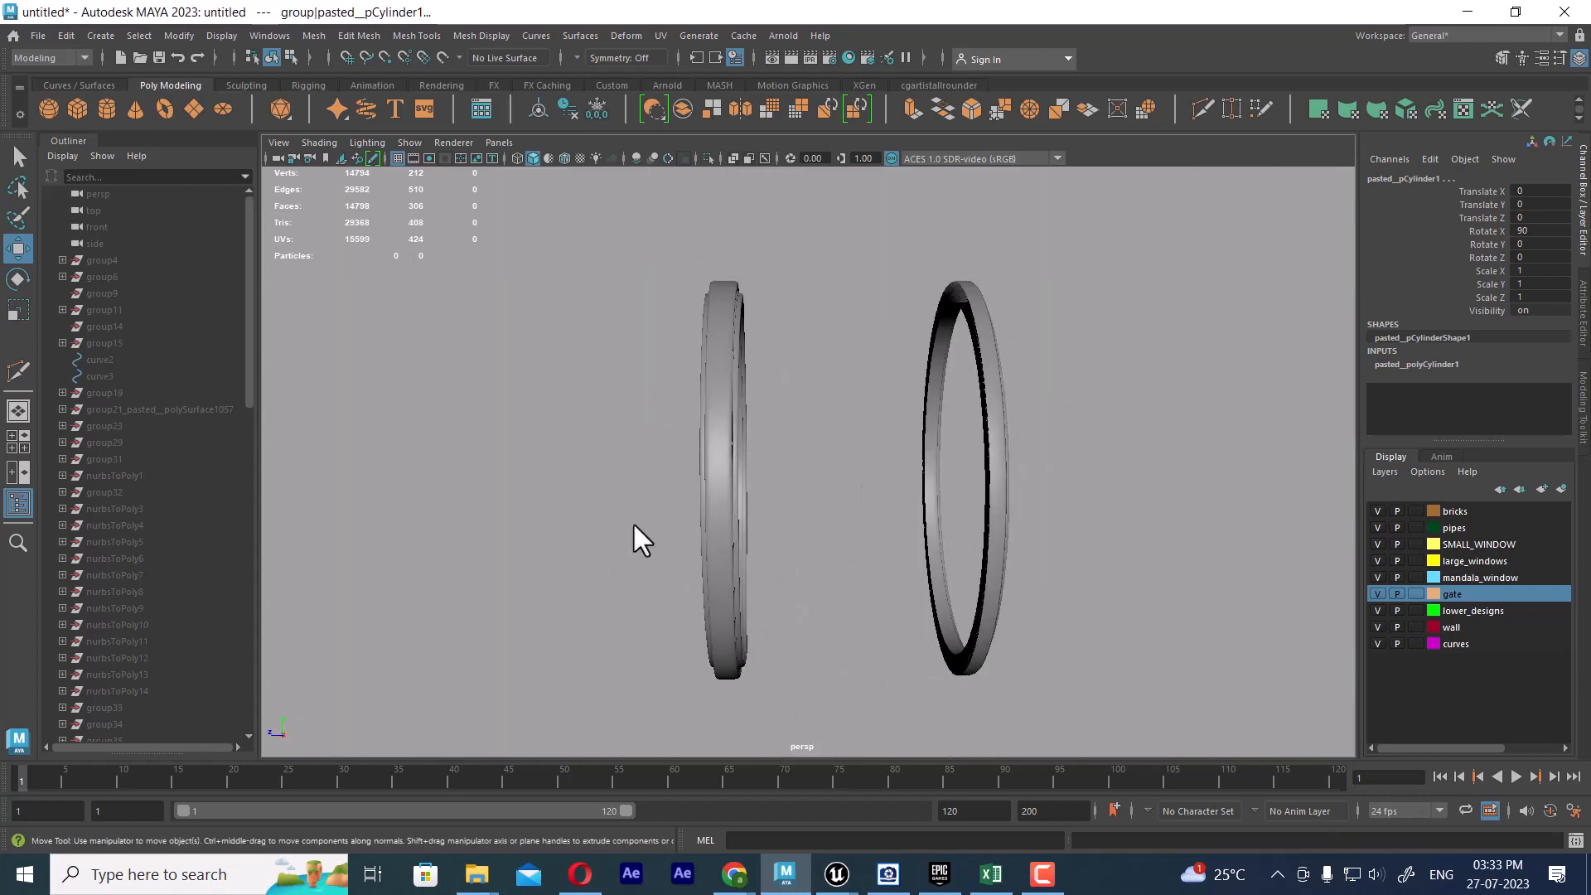
left_click_drag(634, 527, 873, 507)
key("ctrl+d")
left_click_drag(808, 455, 715, 311)
Retopologize the duplicated frame with a target face count of 1000 and a tolerance of 10%.
right_click(708, 273, "shift")
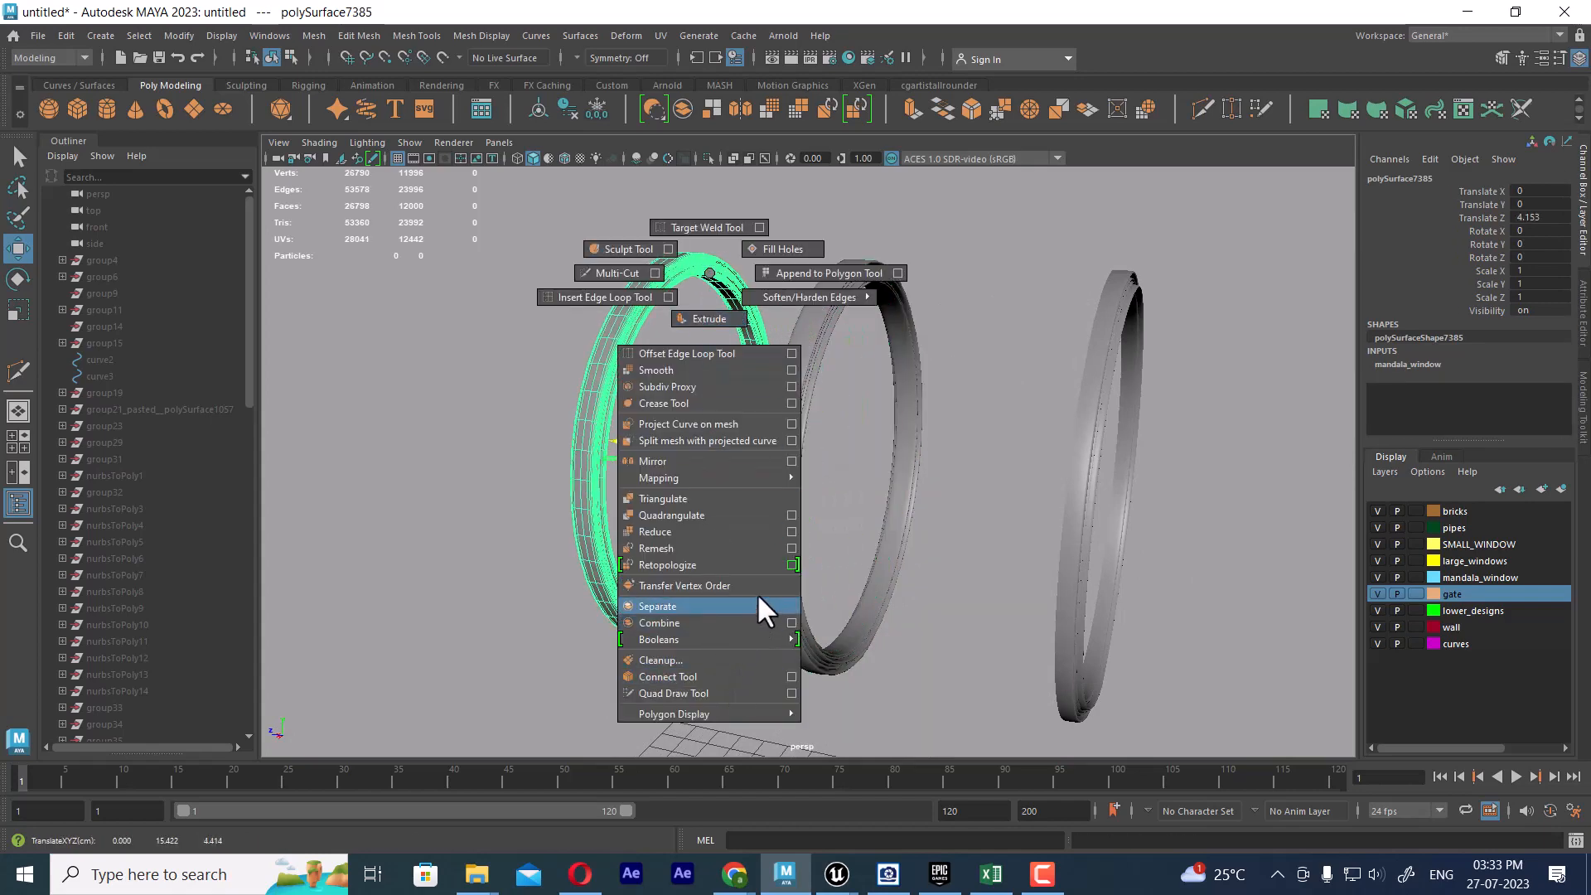
left_click(791, 564)
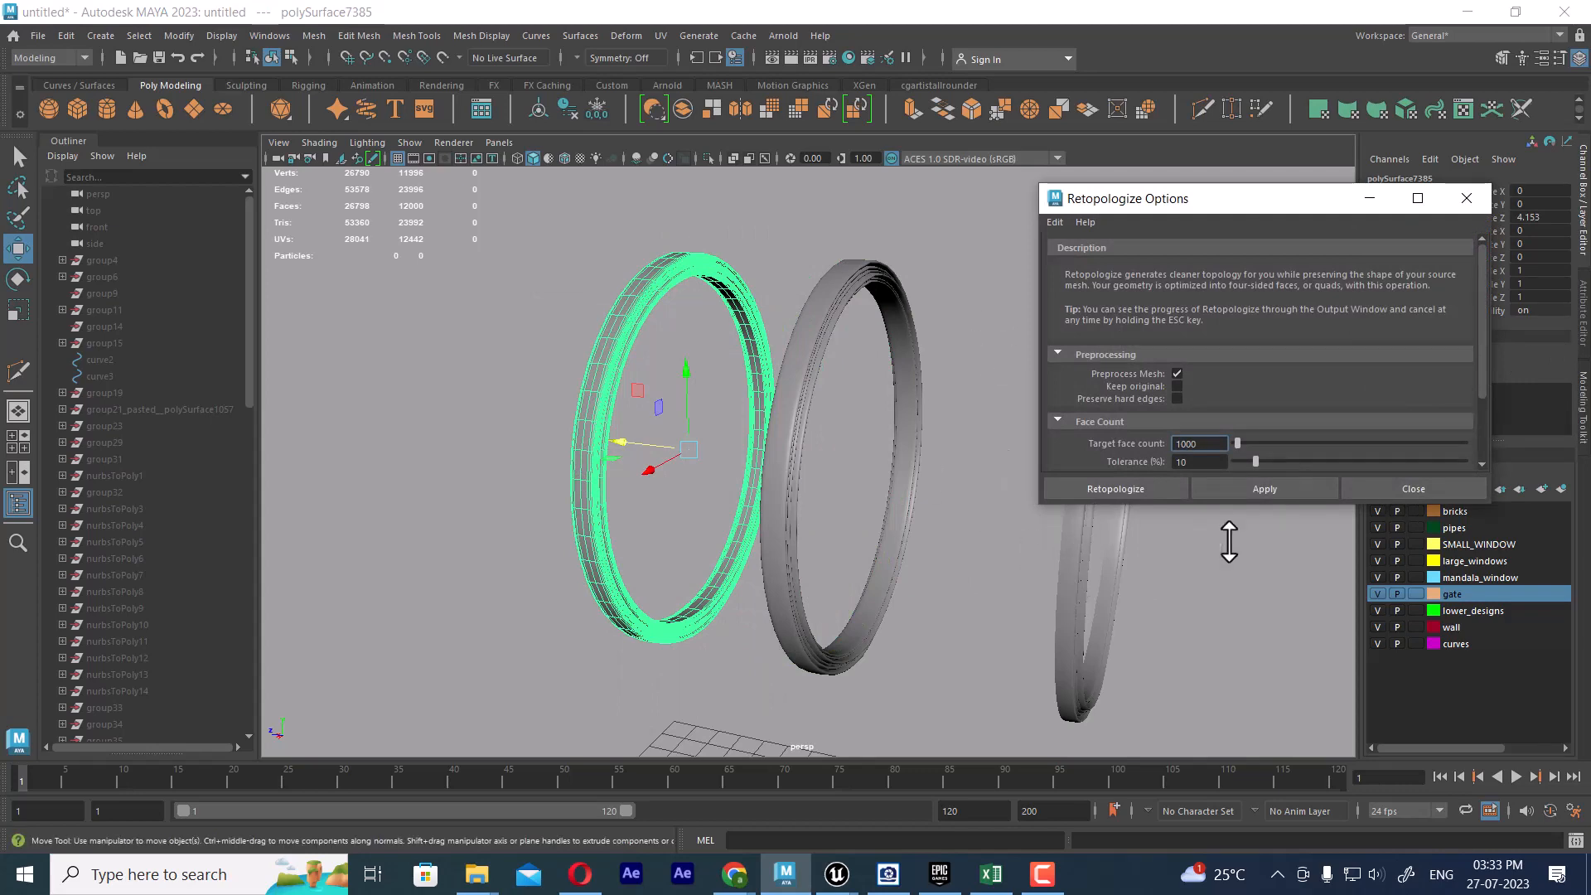
left_click(1271, 489)
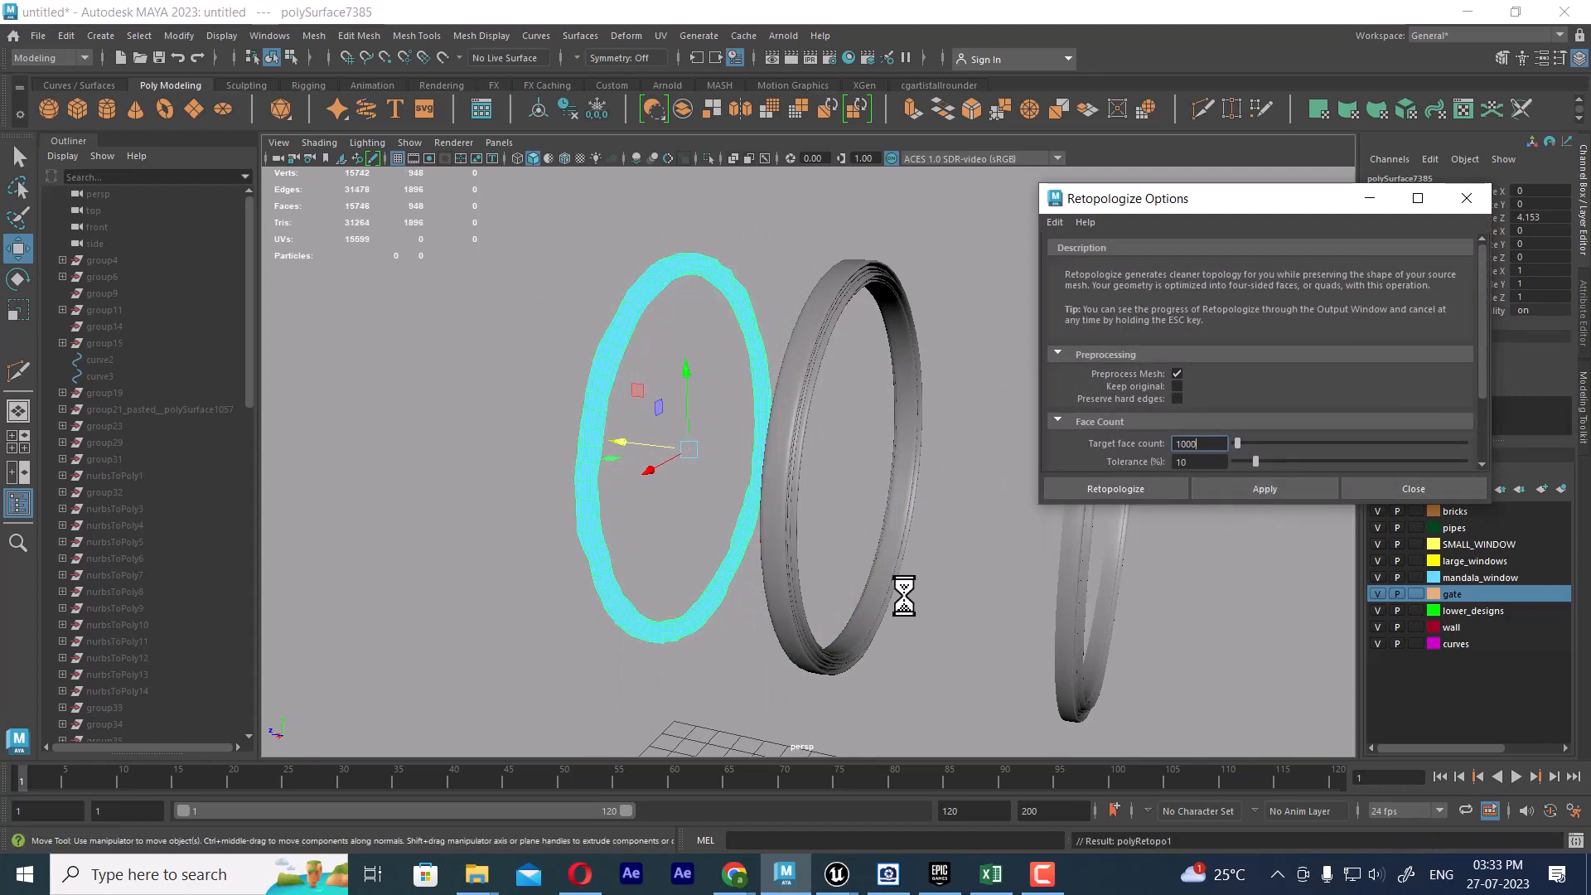
Assign the default grey material to the retopologized frame.
scroll(688, 663, "up", 5)
right_click_drag(464, 217, 535, 199)
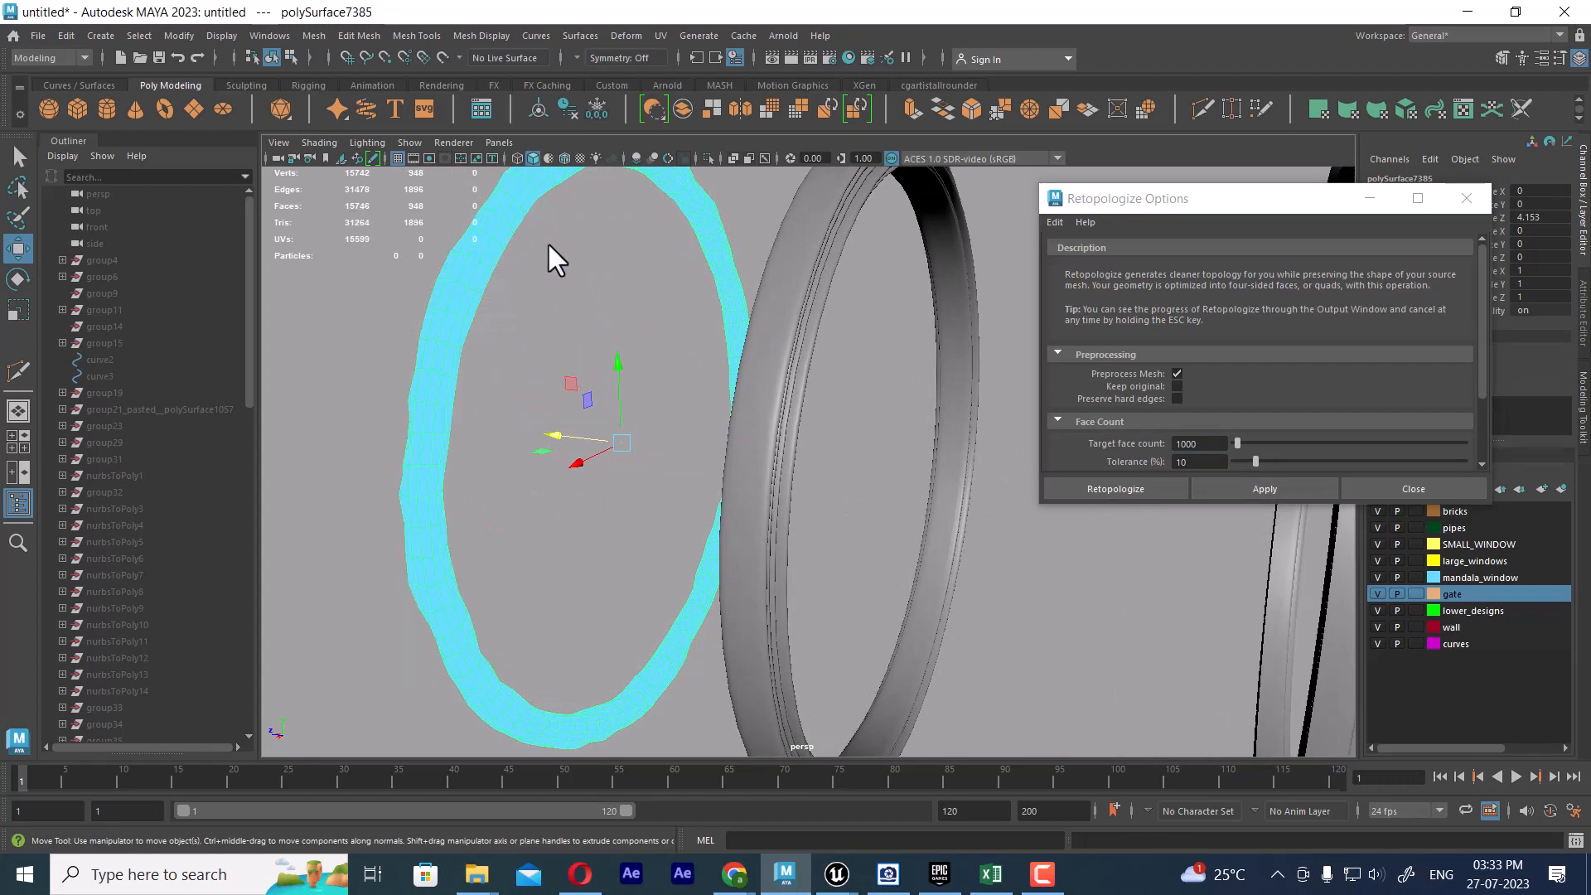
left_click(533, 365)
middle_click_drag(552, 240, 553, 298, "alt")
left_click(510, 253)
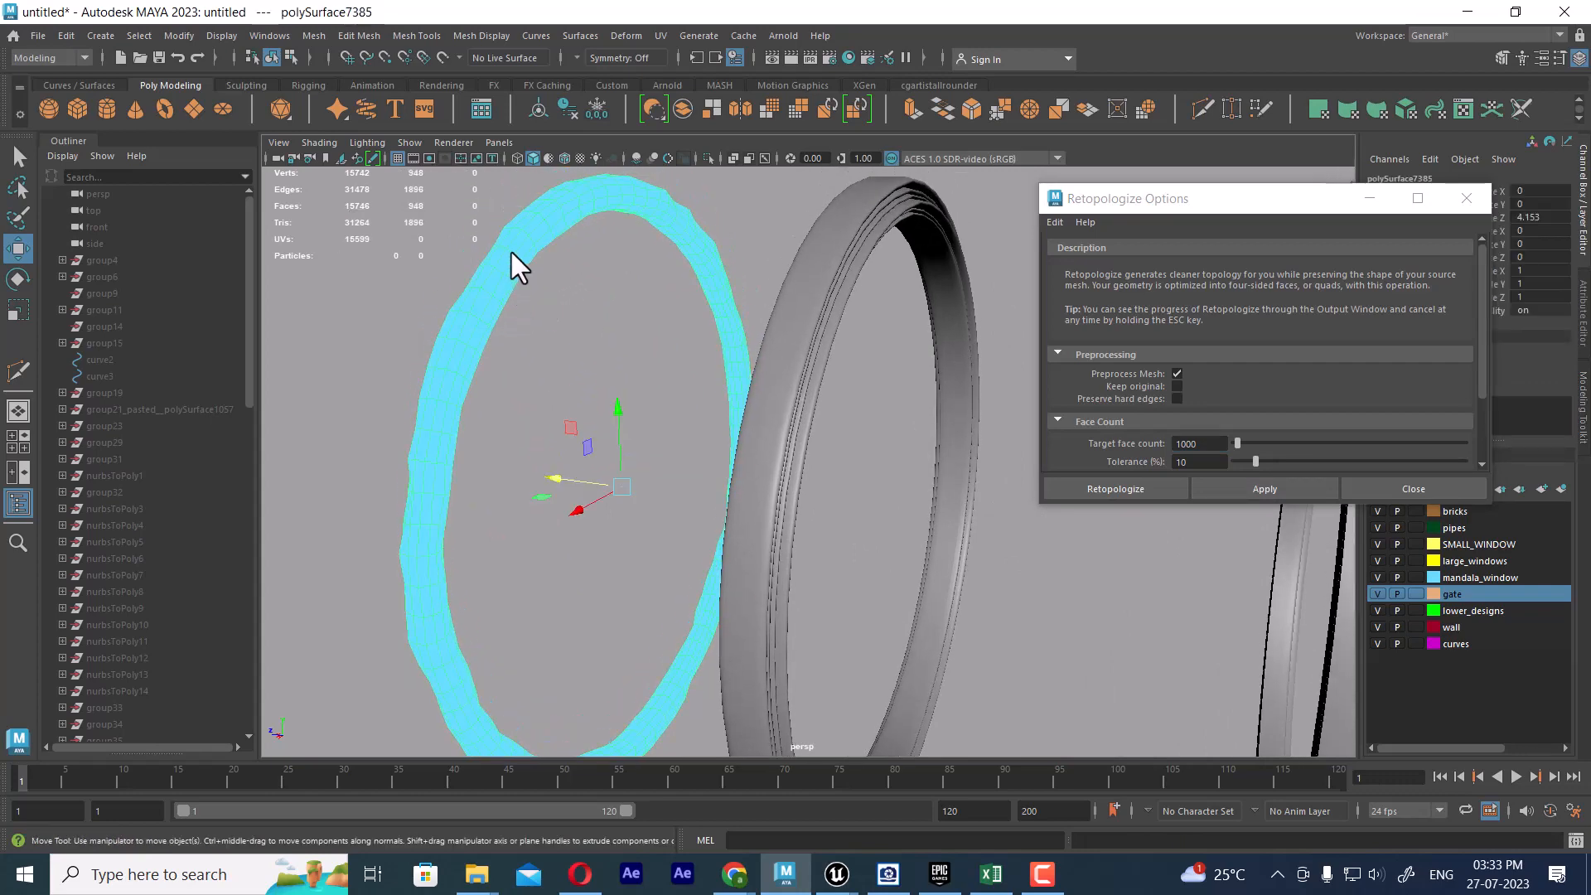
right_click_drag(489, 267, 608, 783)
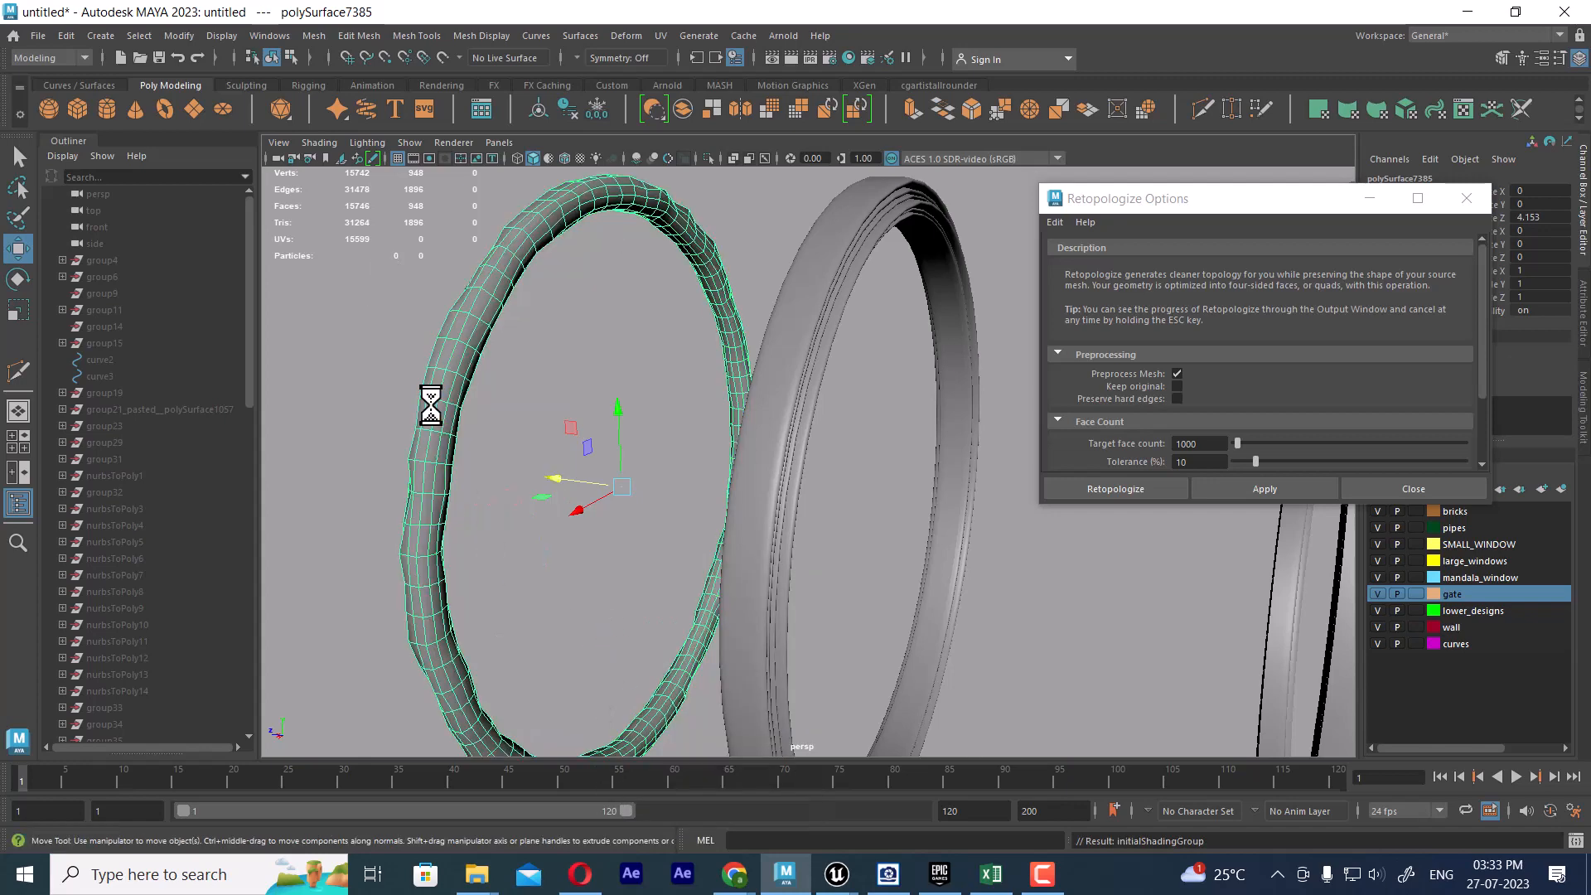
Compare the retopologized circular frame's shape and mesh density with the detailed and lower-density frames.
mouse_move(486, 401)
left_mouse_down("alt")
mouse_move(470, 358)
mouse_move(557, 422)
mouse_move(489, 414)
left_mouse_up("alt")
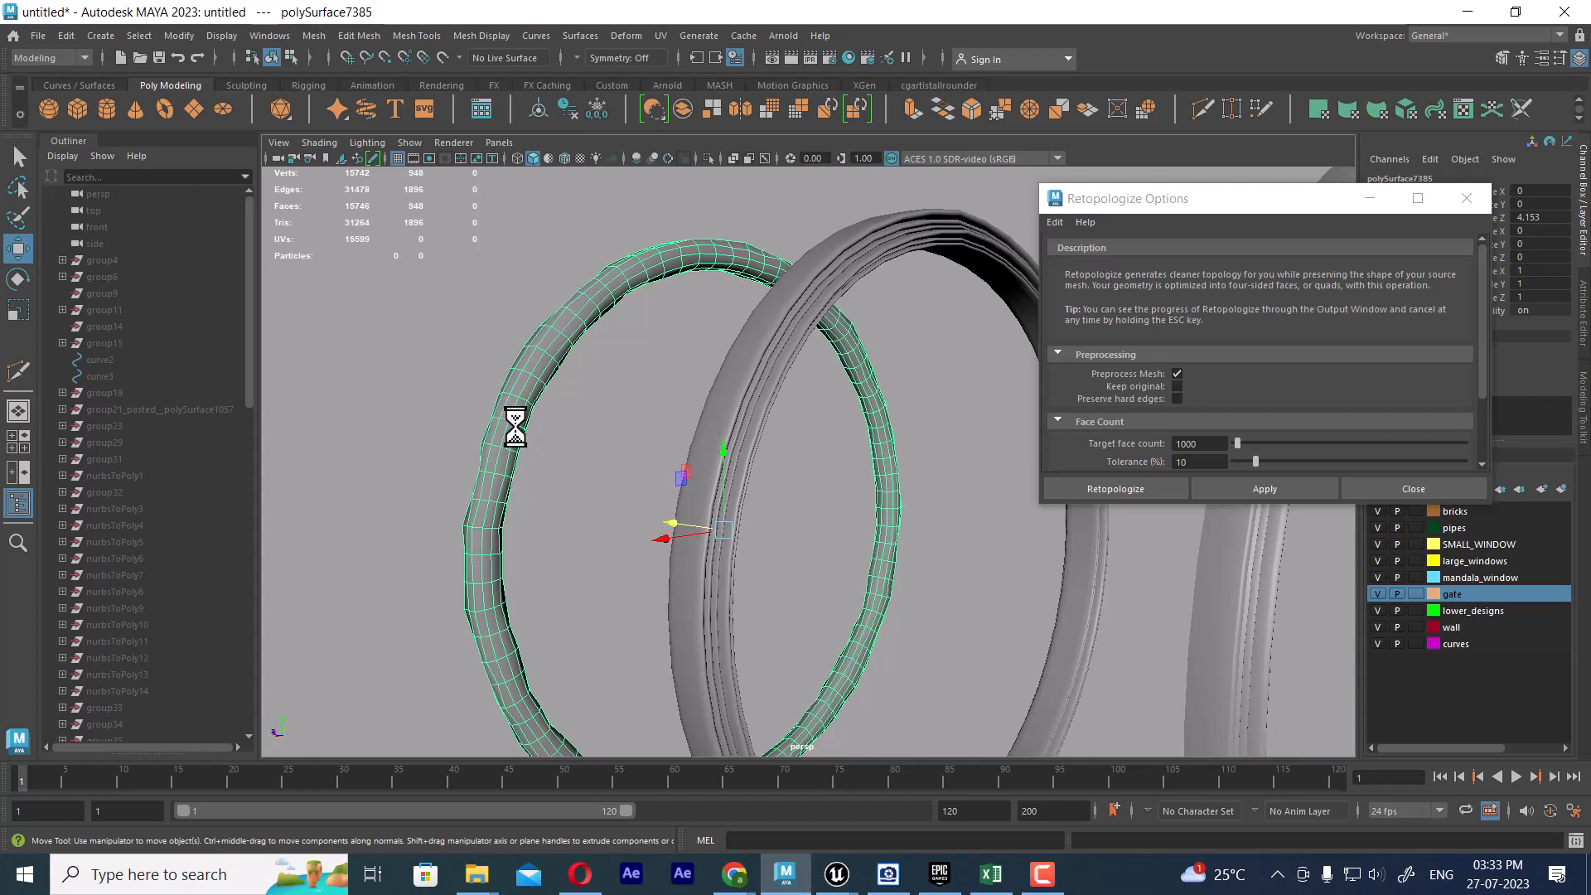
mouse_move(571, 401)
left_mouse_down("alt")
mouse_move(629, 340)
mouse_move(604, 344)
mouse_move(572, 391)
left_mouse_up("alt")
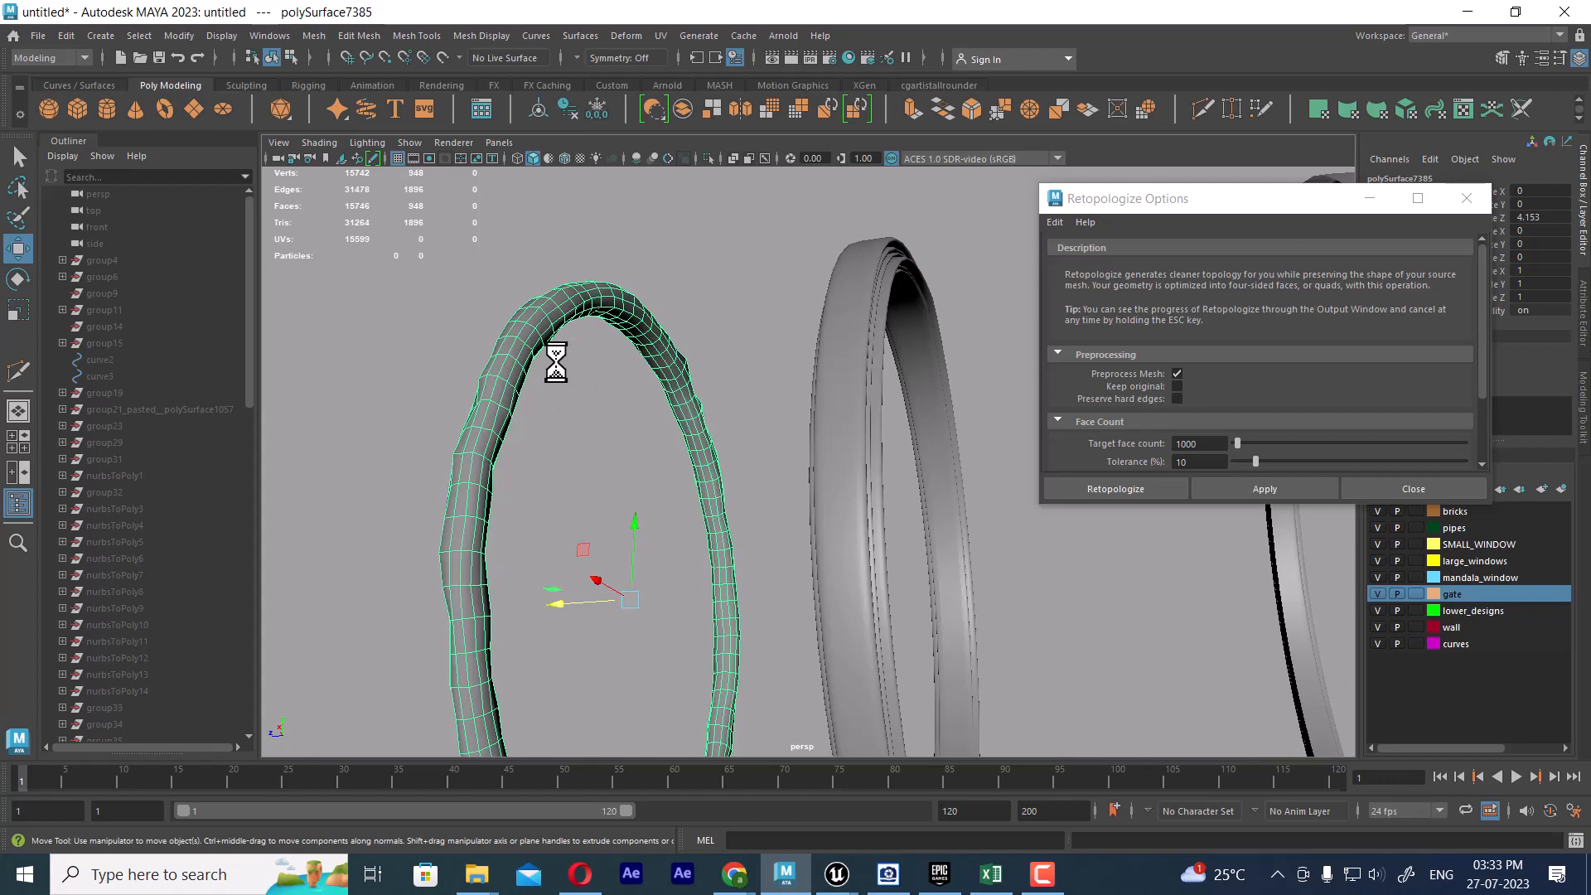
left_click_drag(625, 355, 592, 399, "alt")
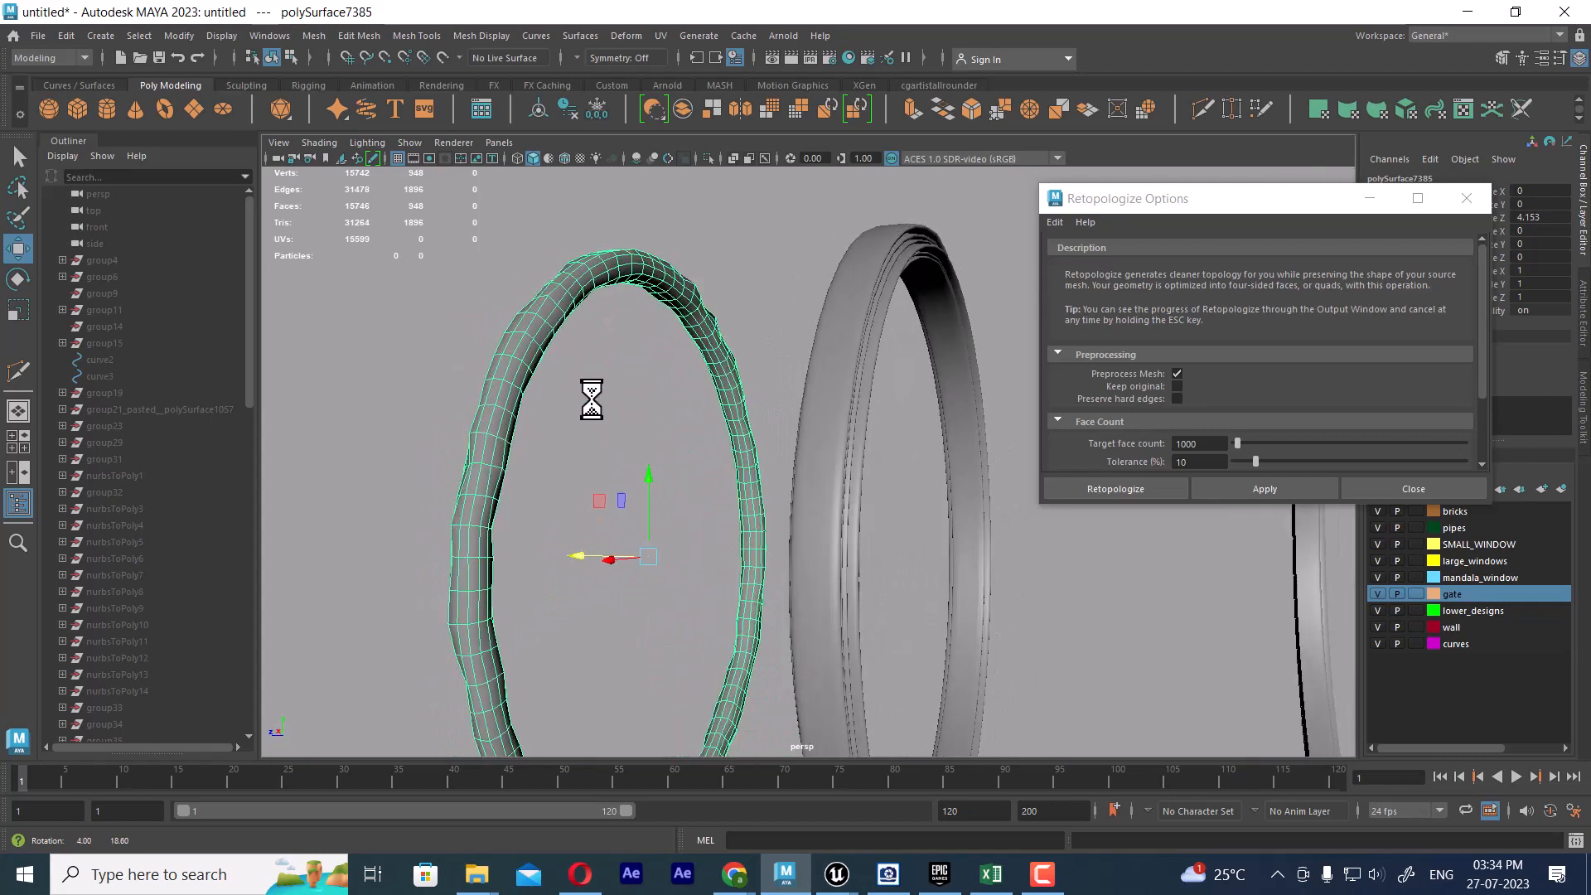
left_click(904, 286)
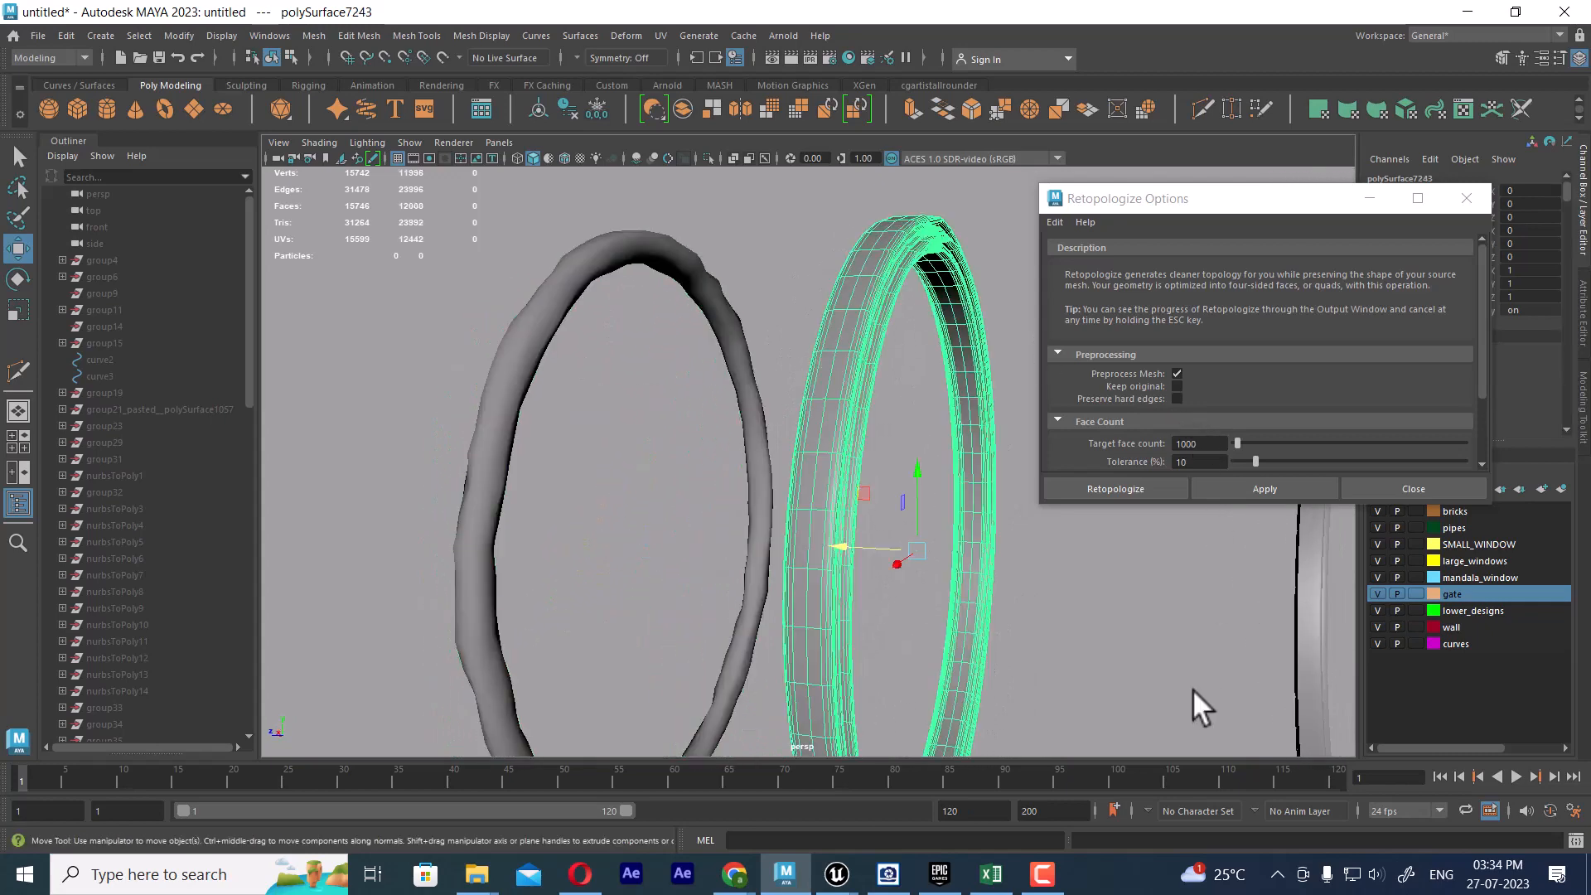
scroll(1185, 663, "down", 3)
left_click(1148, 602)
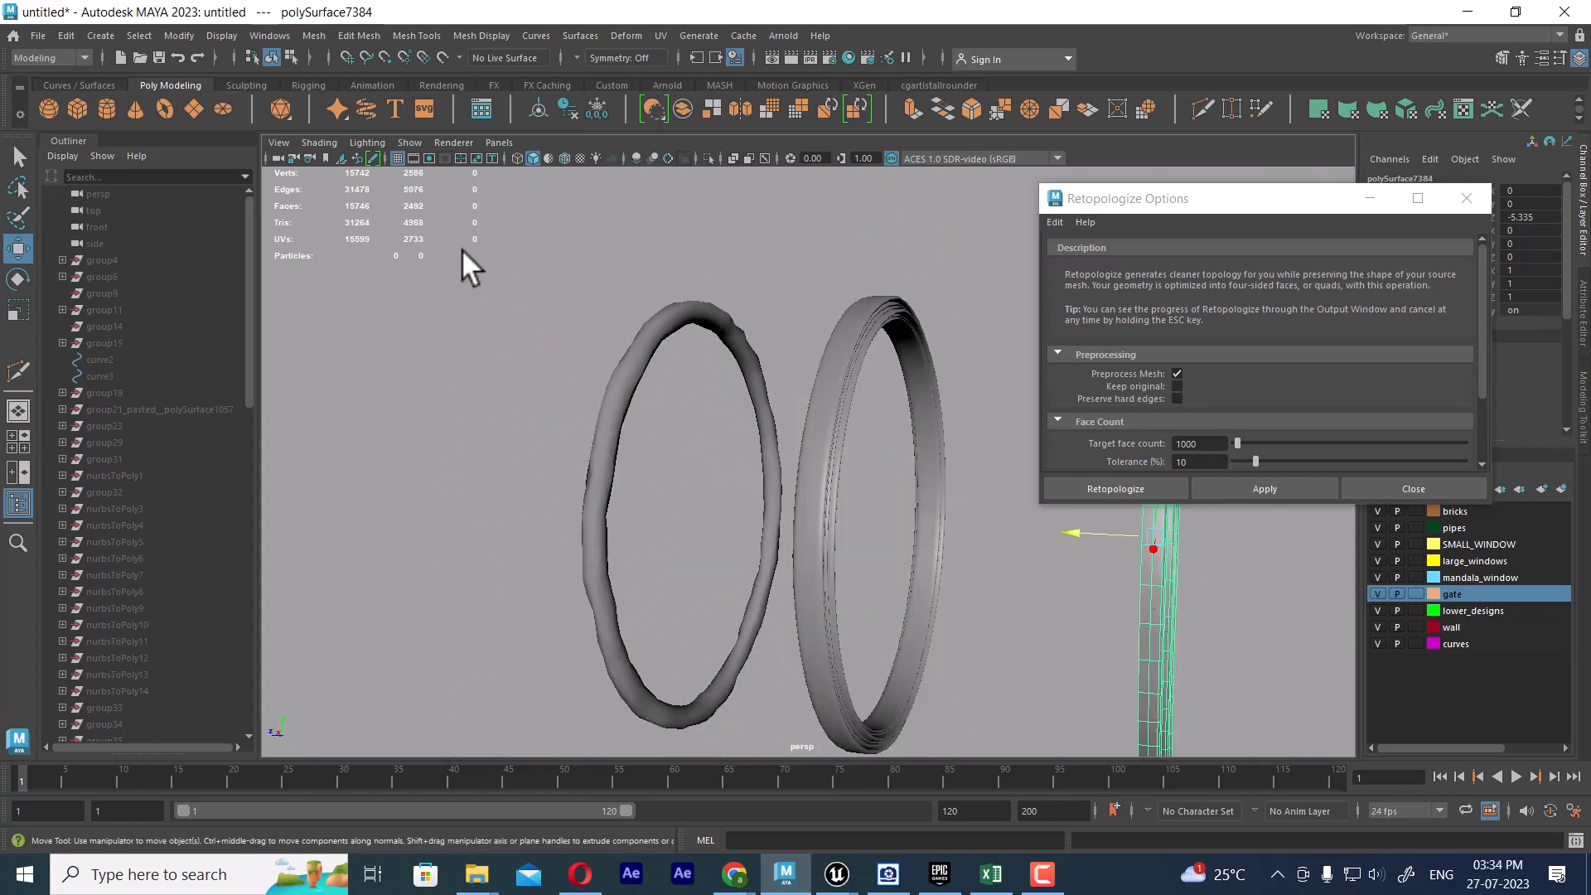
Try to retopologize the detailed circular frame with a target face count of 2500 and a tolerance of 10%.
left_click(876, 335)
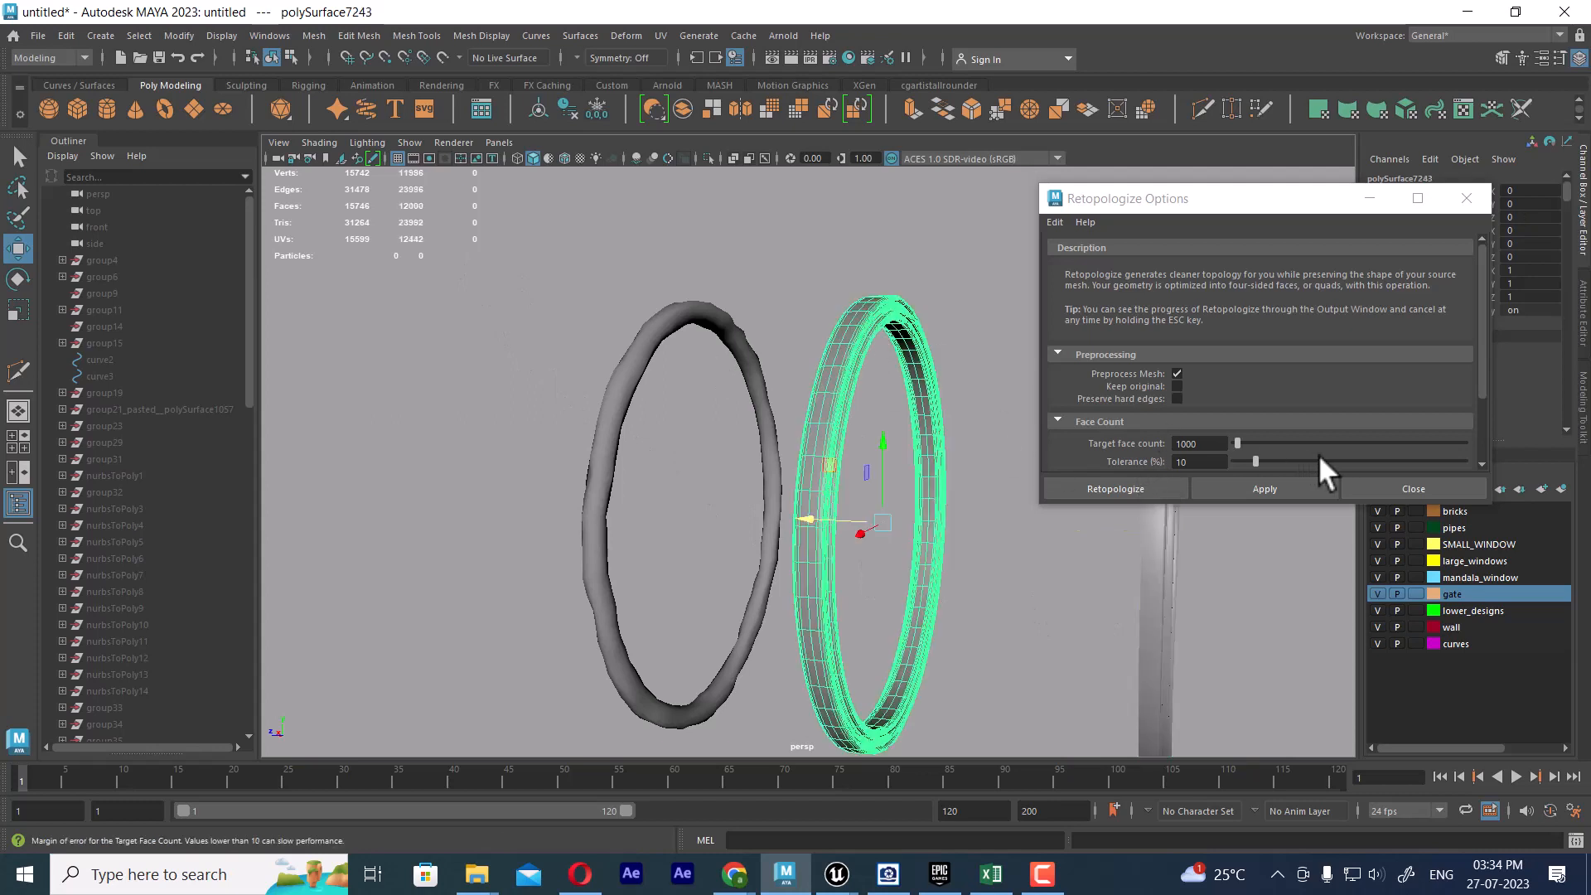
double_click(1200, 444)
type("2500")
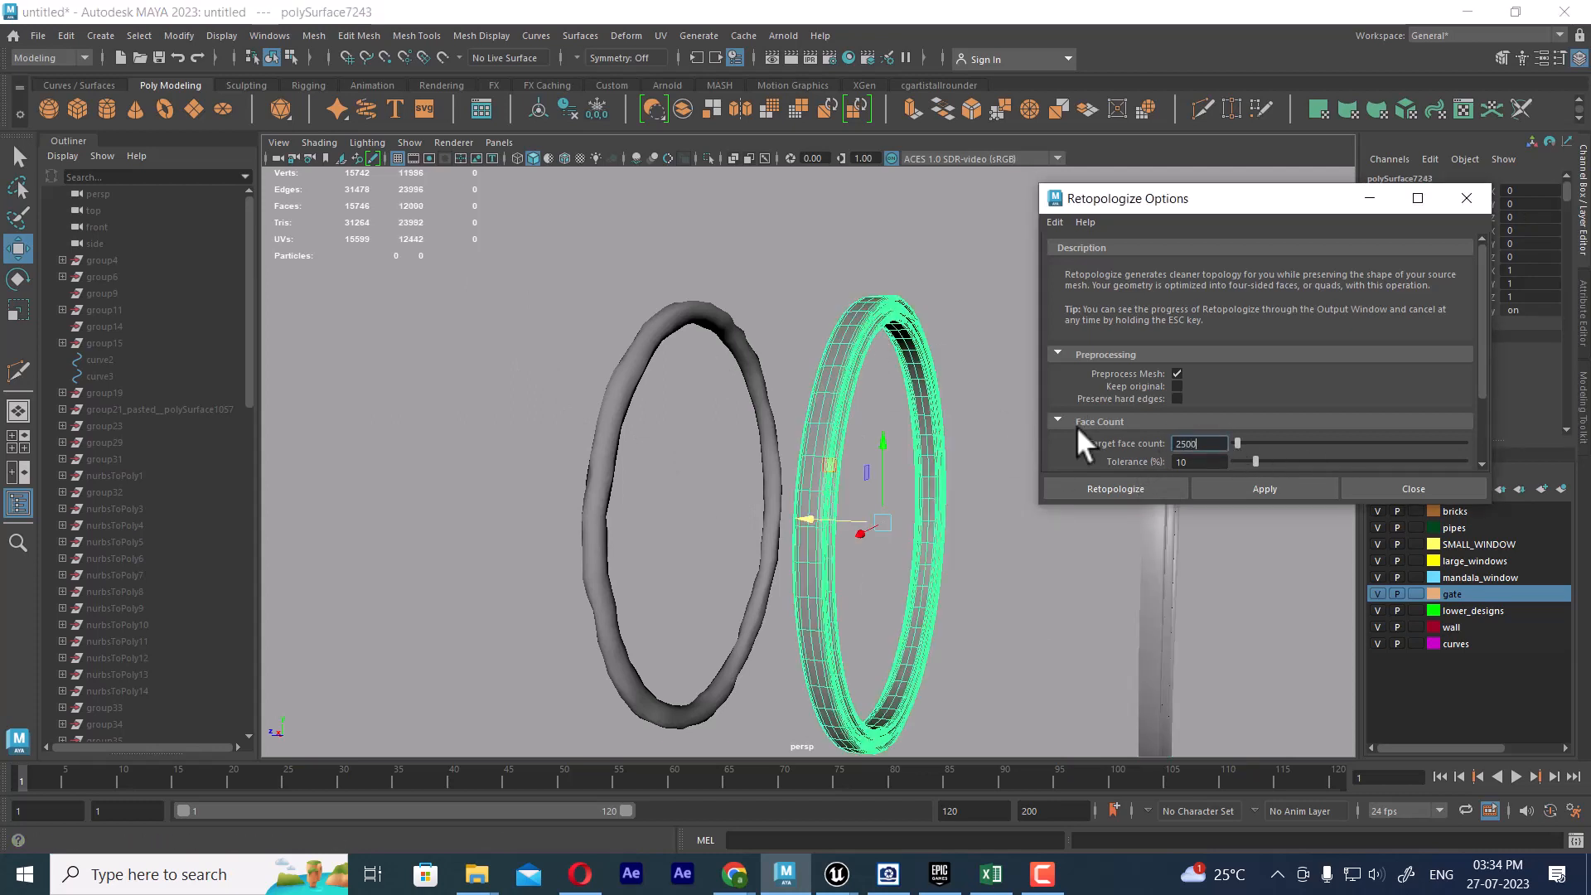
left_click(1281, 487)
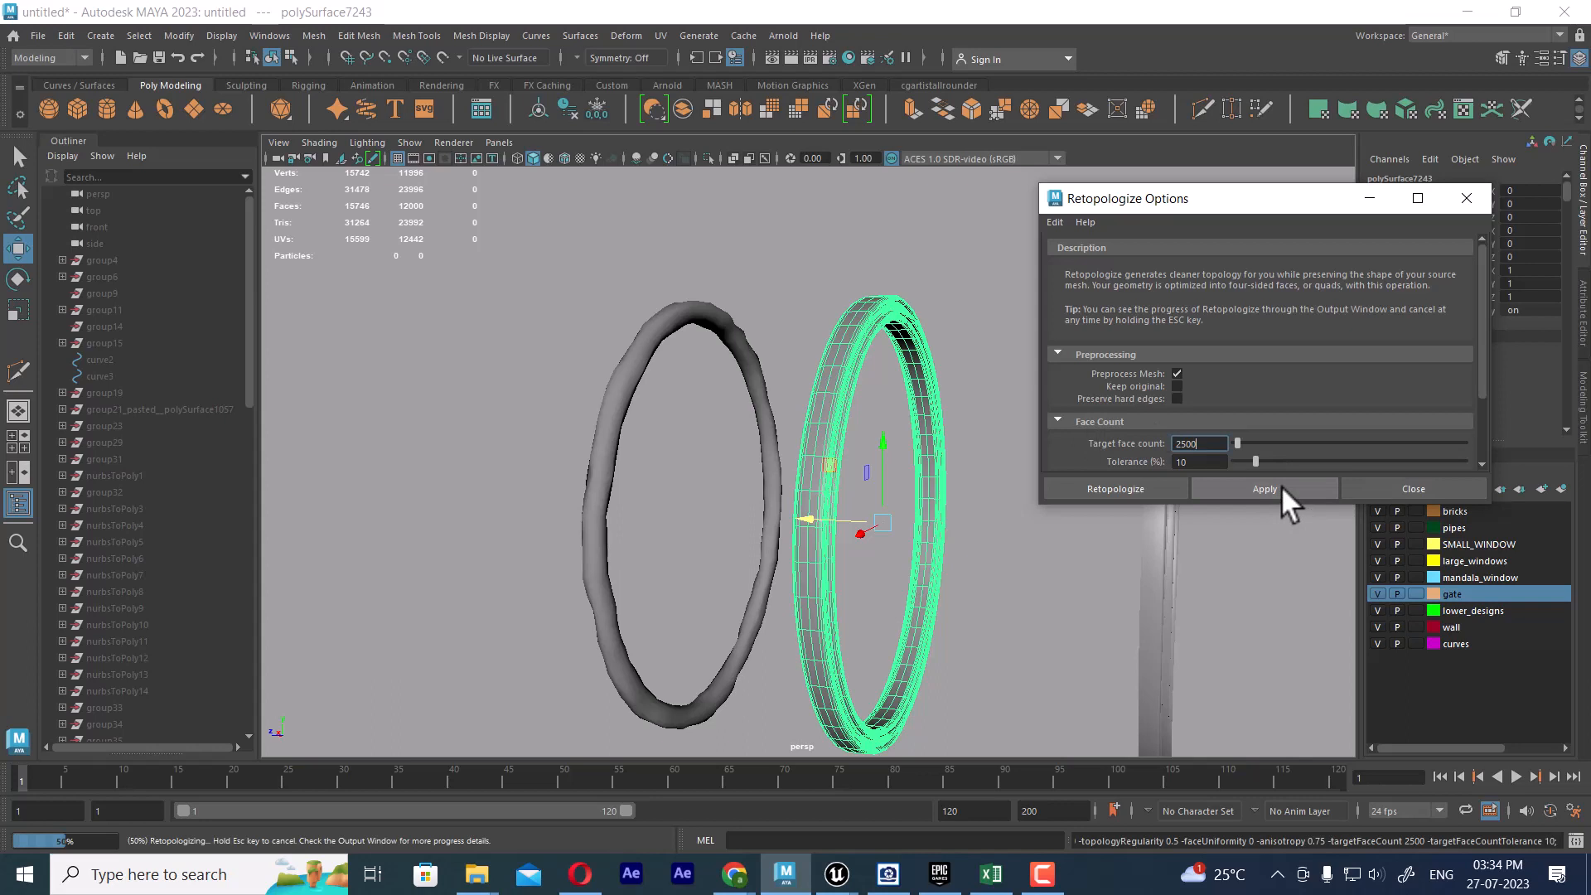
Undo the accidental shift and the retopology of the detailed circular frame, restoring its original mesh.
left_click_drag(798, 520, 465, 404)
key("ctrl+z")
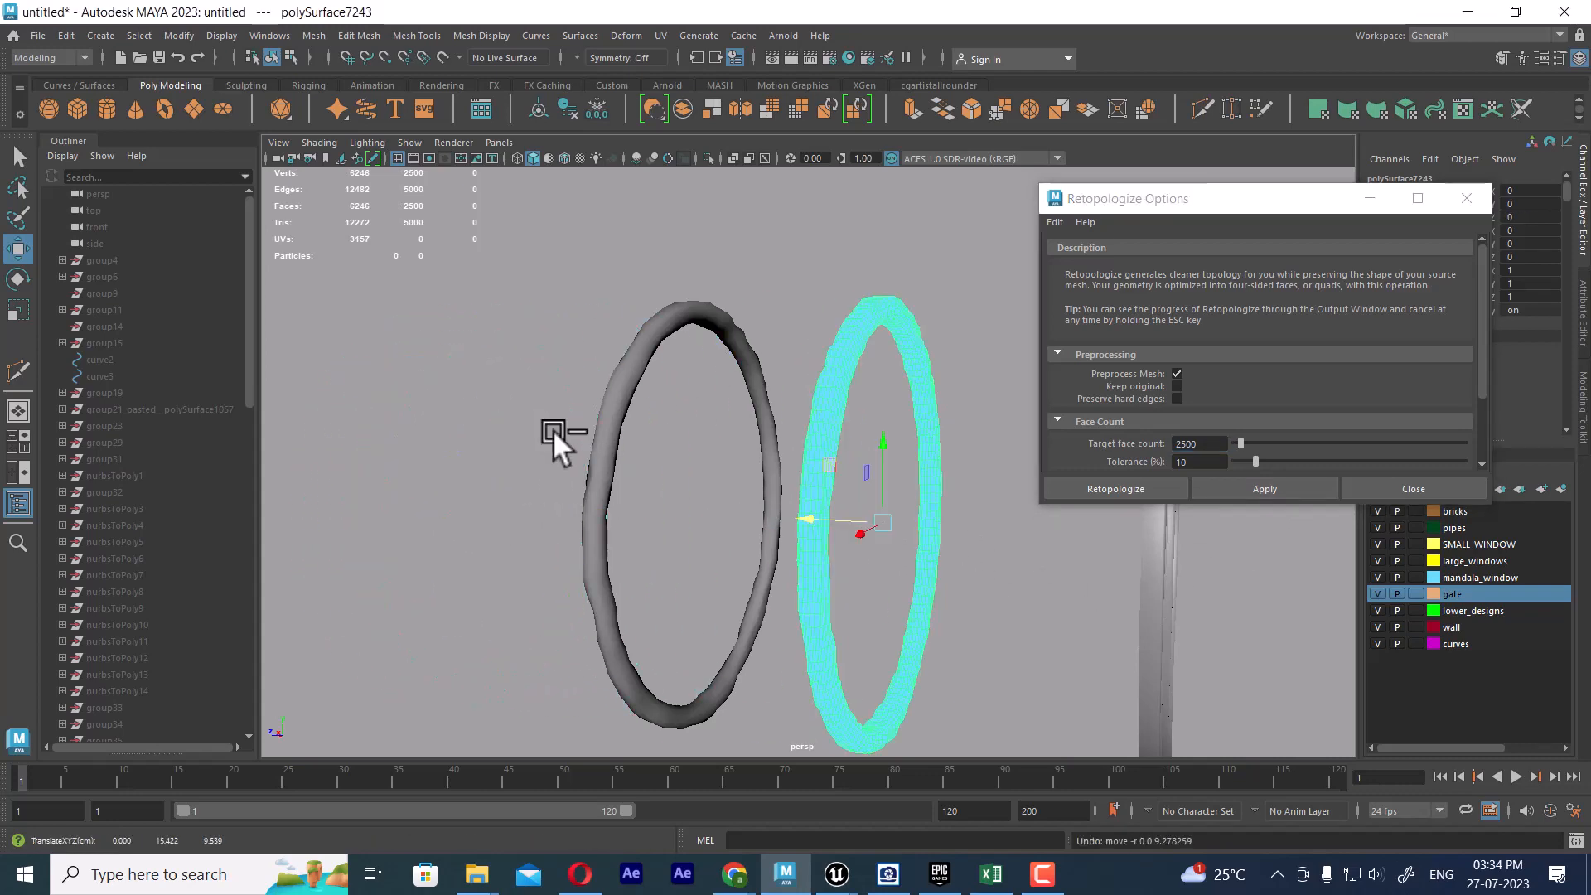
scroll(989, 711, "up", 4)
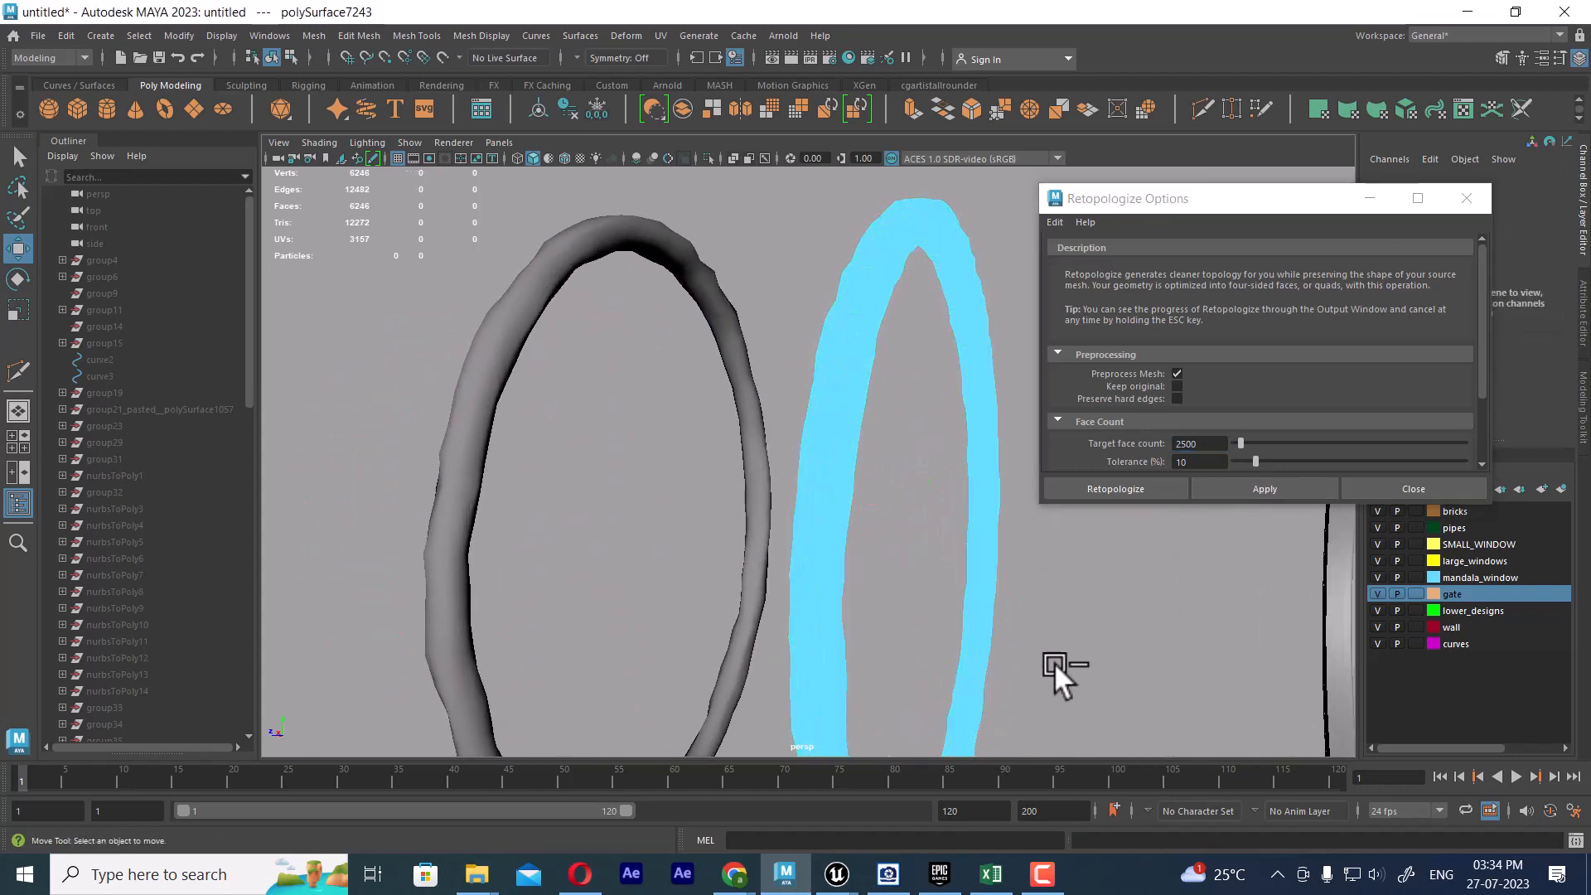
key("ctrl+z")
key("ctrl+z")
key("ctrl+z")
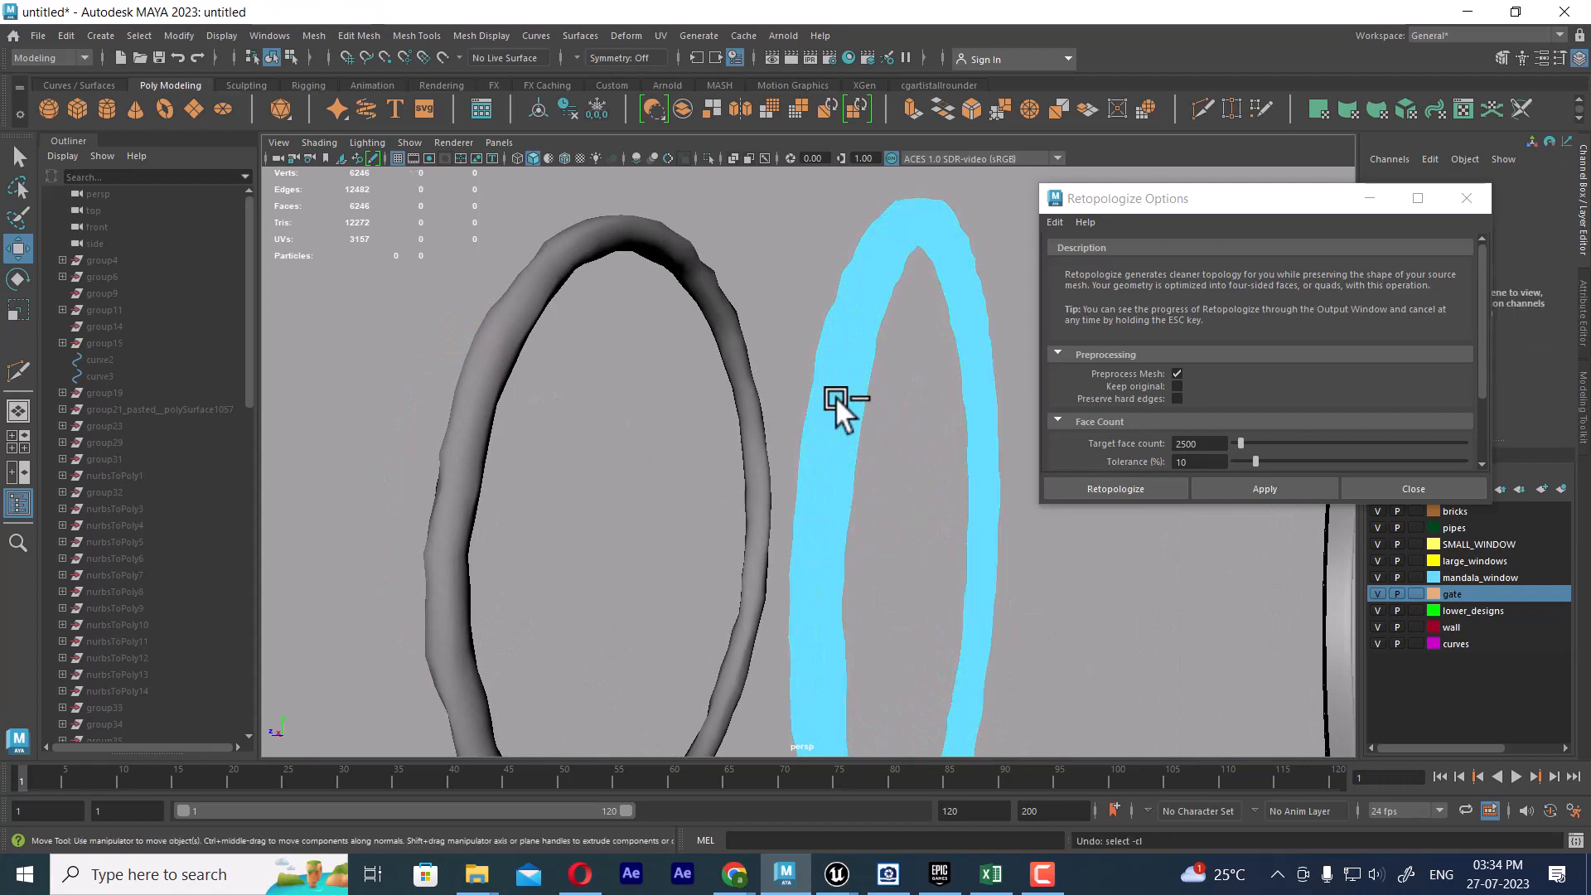
left_click_drag(852, 454, 722, 426, "alt")
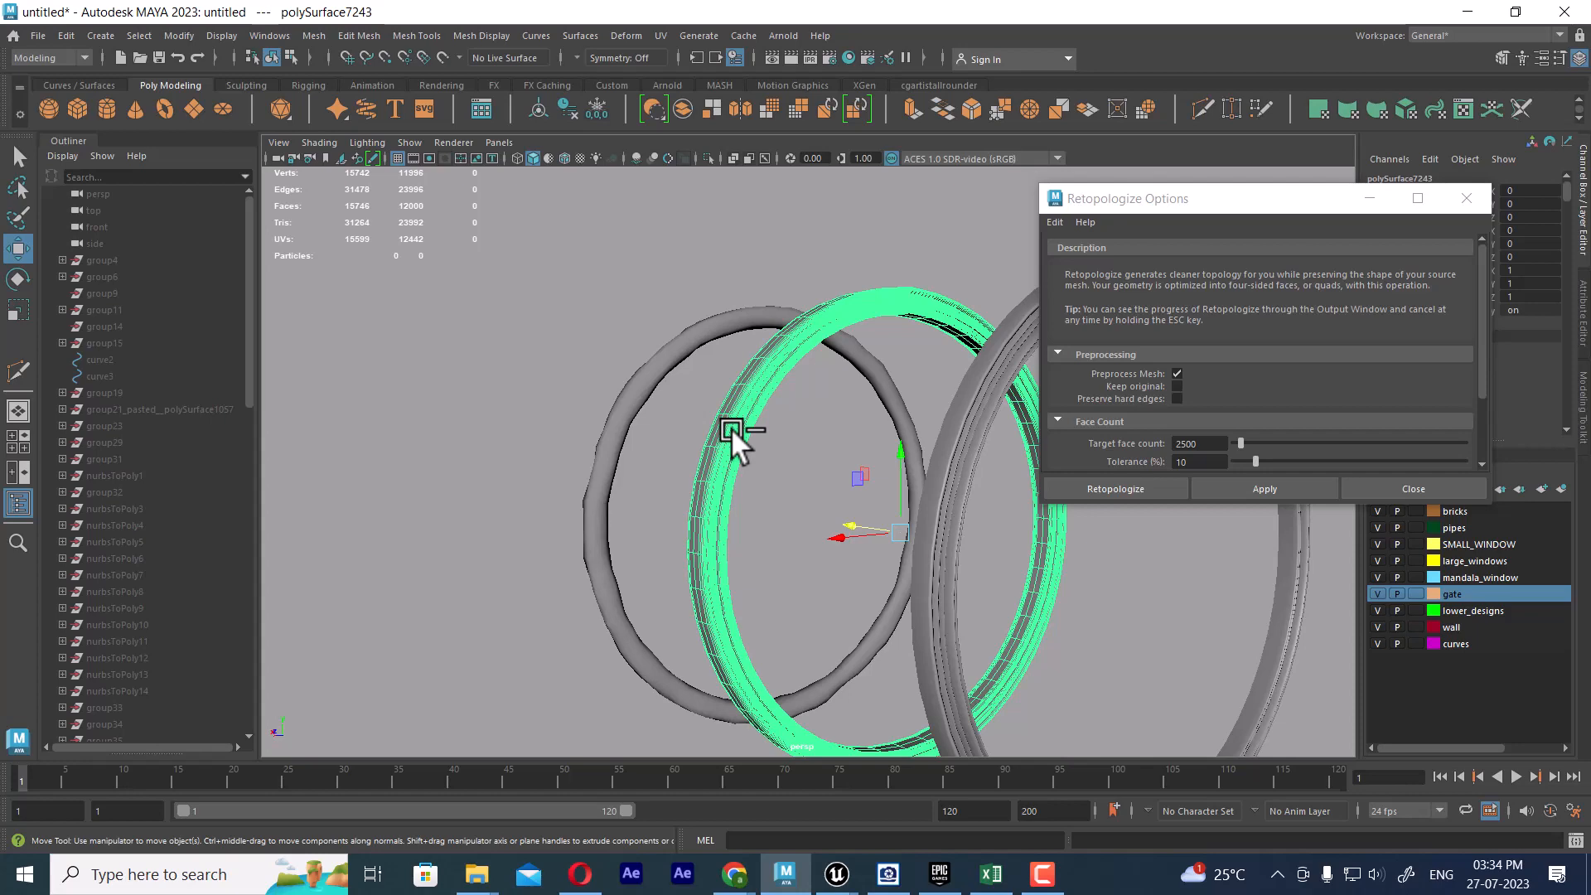
Switch to the incognito Chrome window and open the cg artist all rounder channel from the motion poster video.
mouse_move(738, 876)
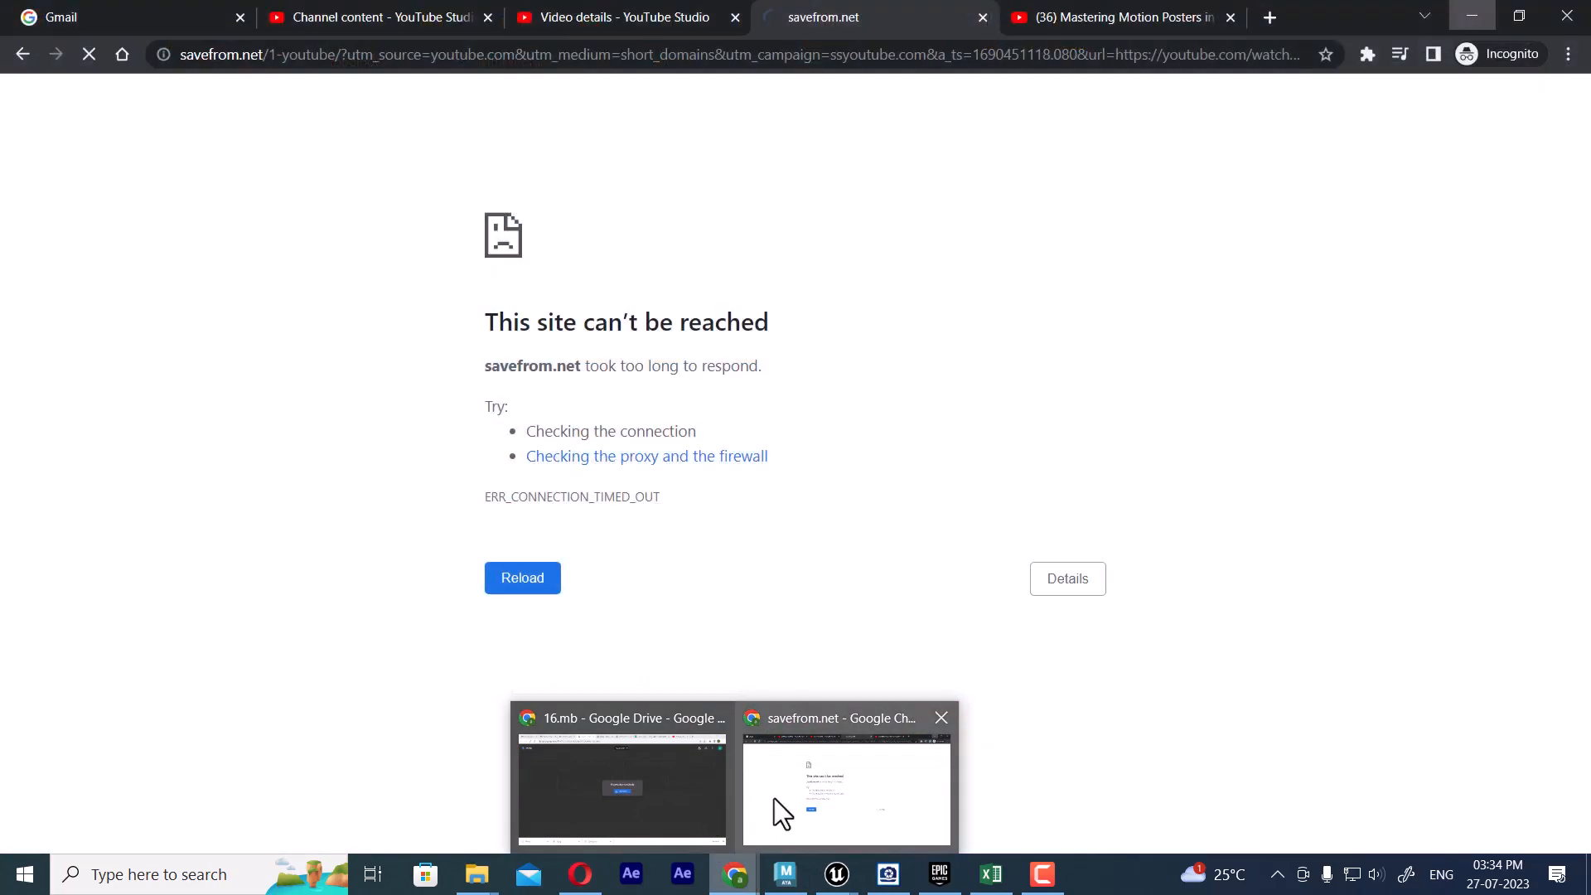
left_click(774, 798)
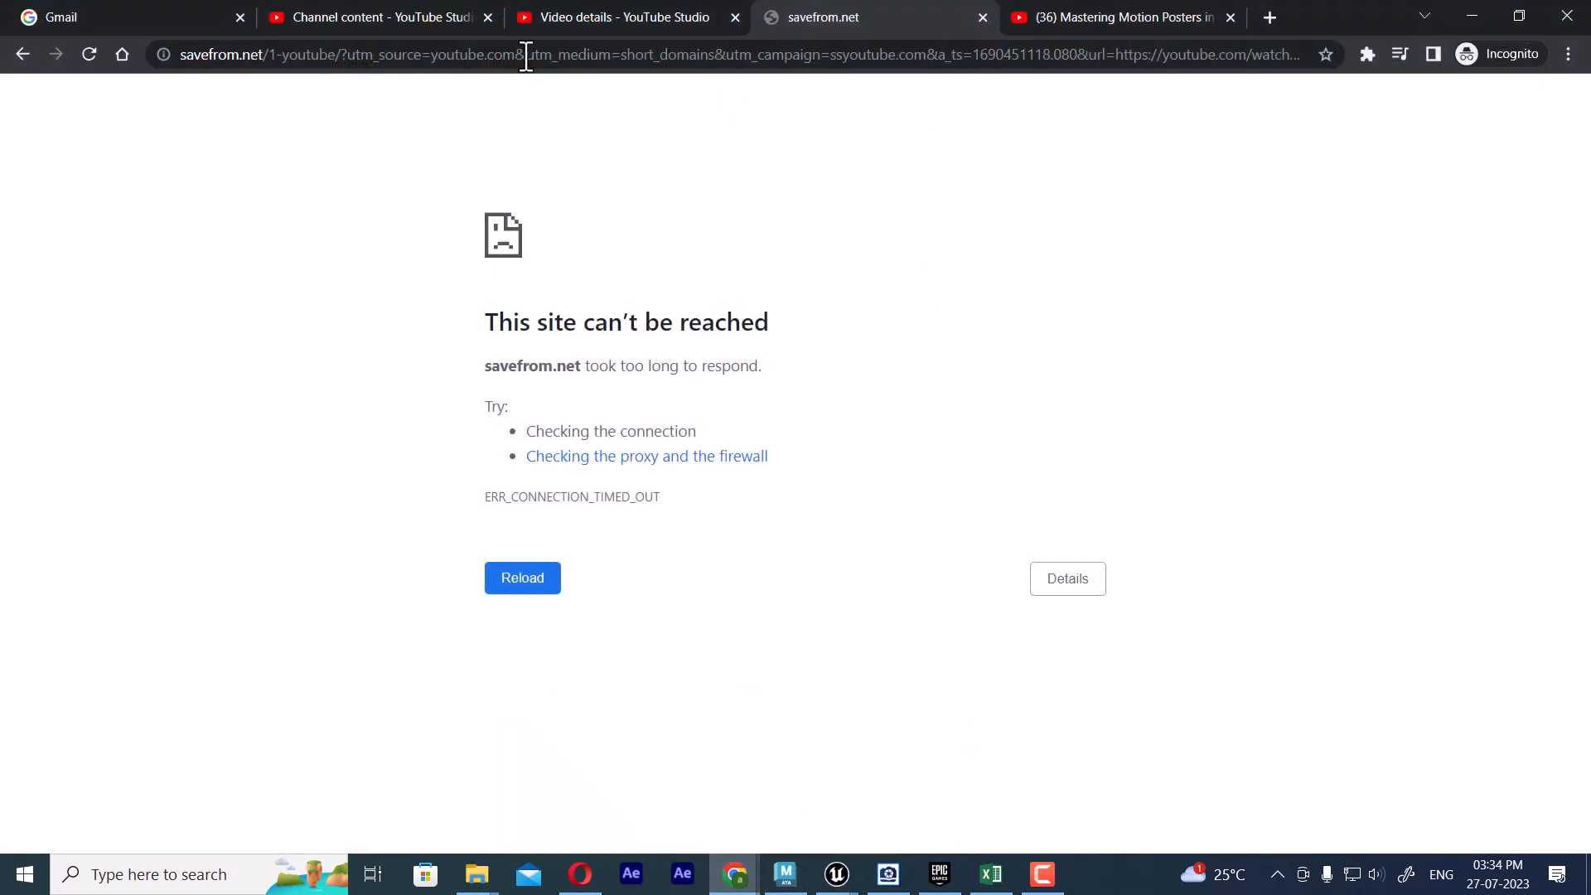
left_click(1127, 15)
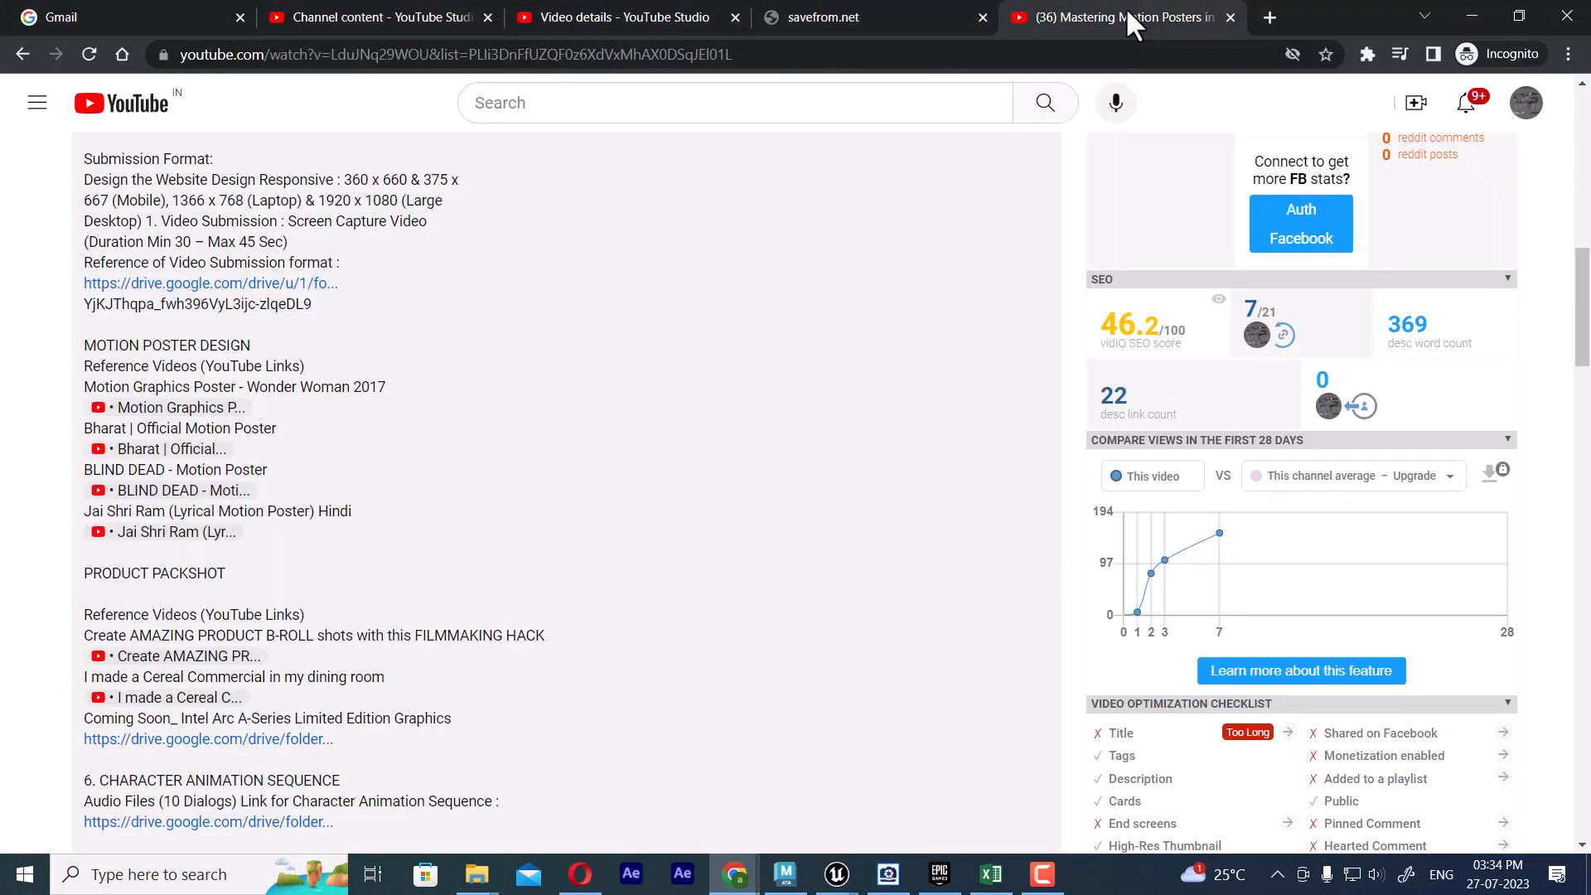
scroll(414, 504, "up", 10)
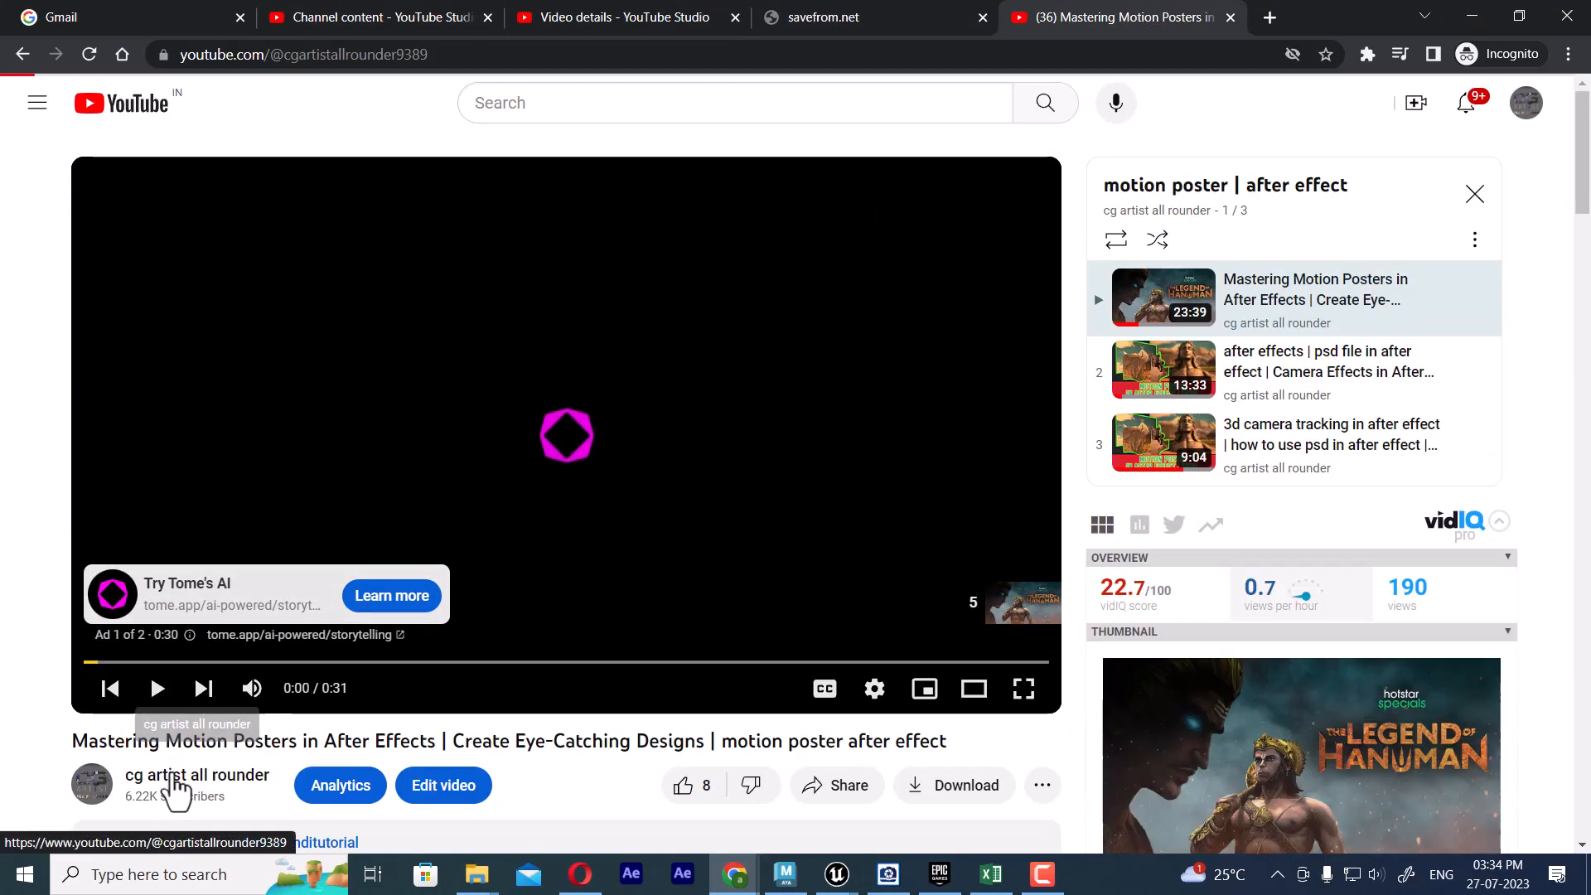
left_click(166, 777)
left_click(1540, 576)
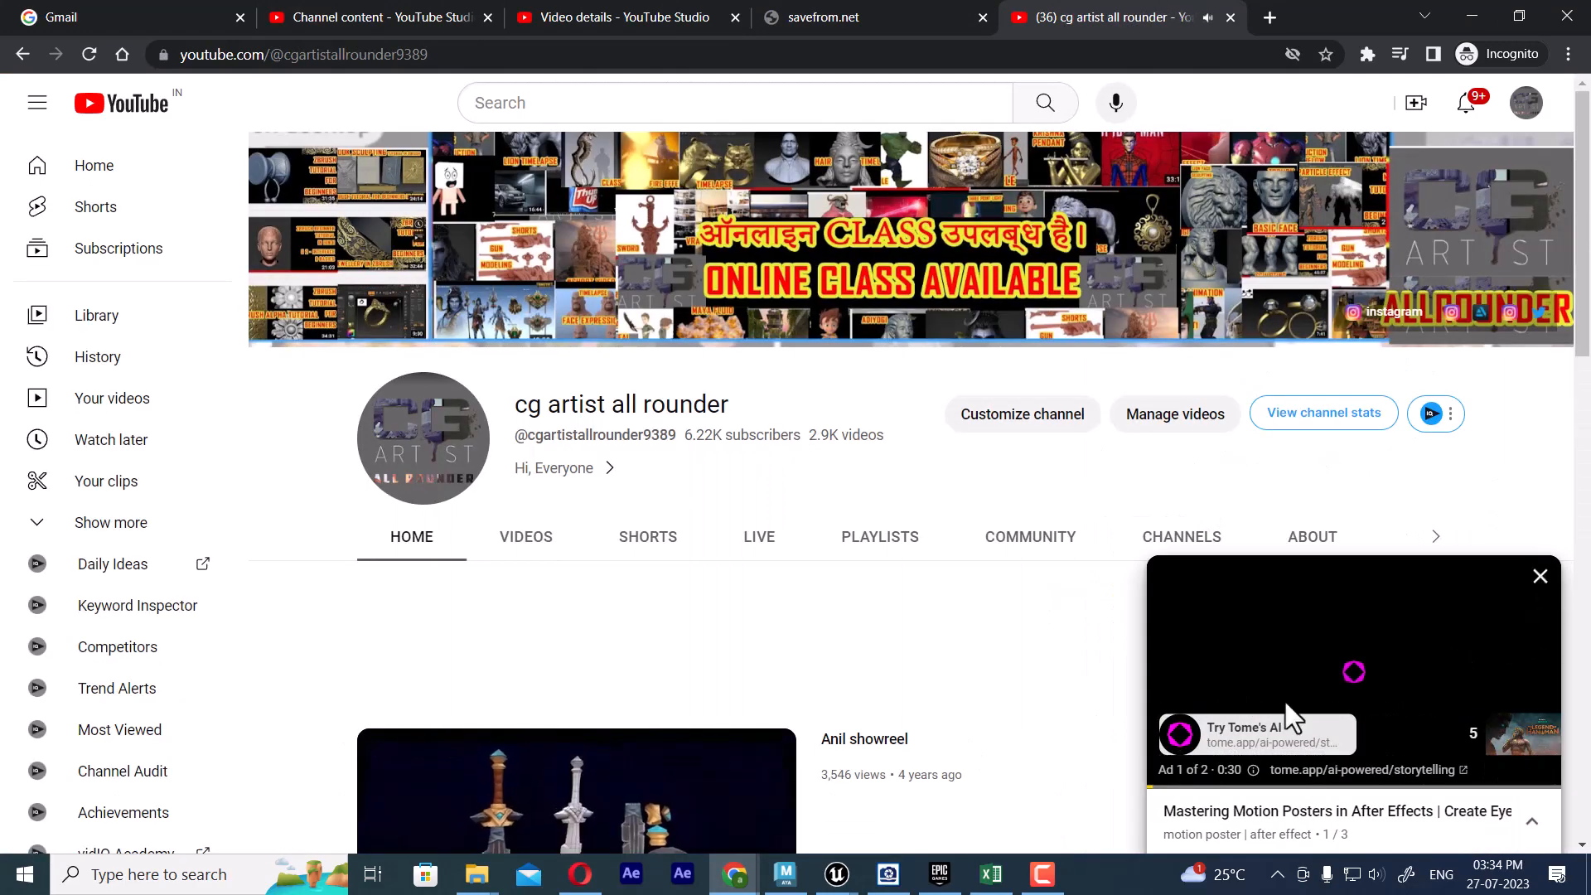
Open the channel's list of videos and search the channel for "retopo".
scroll(550, 543, "down", 2)
left_click(518, 417)
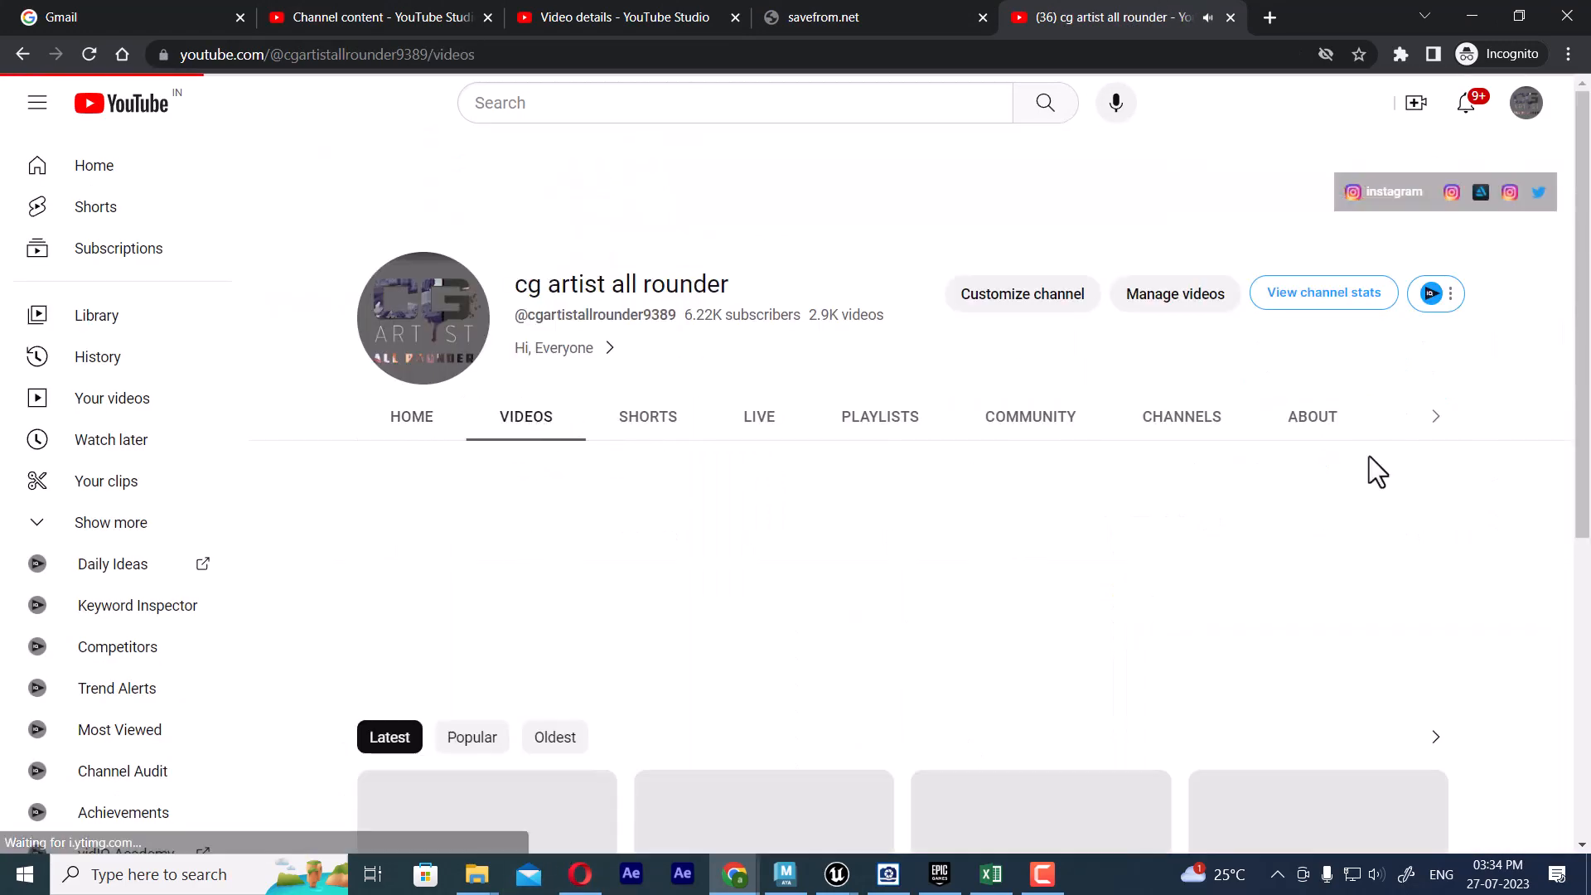
left_click(1434, 536)
left_click(1429, 539)
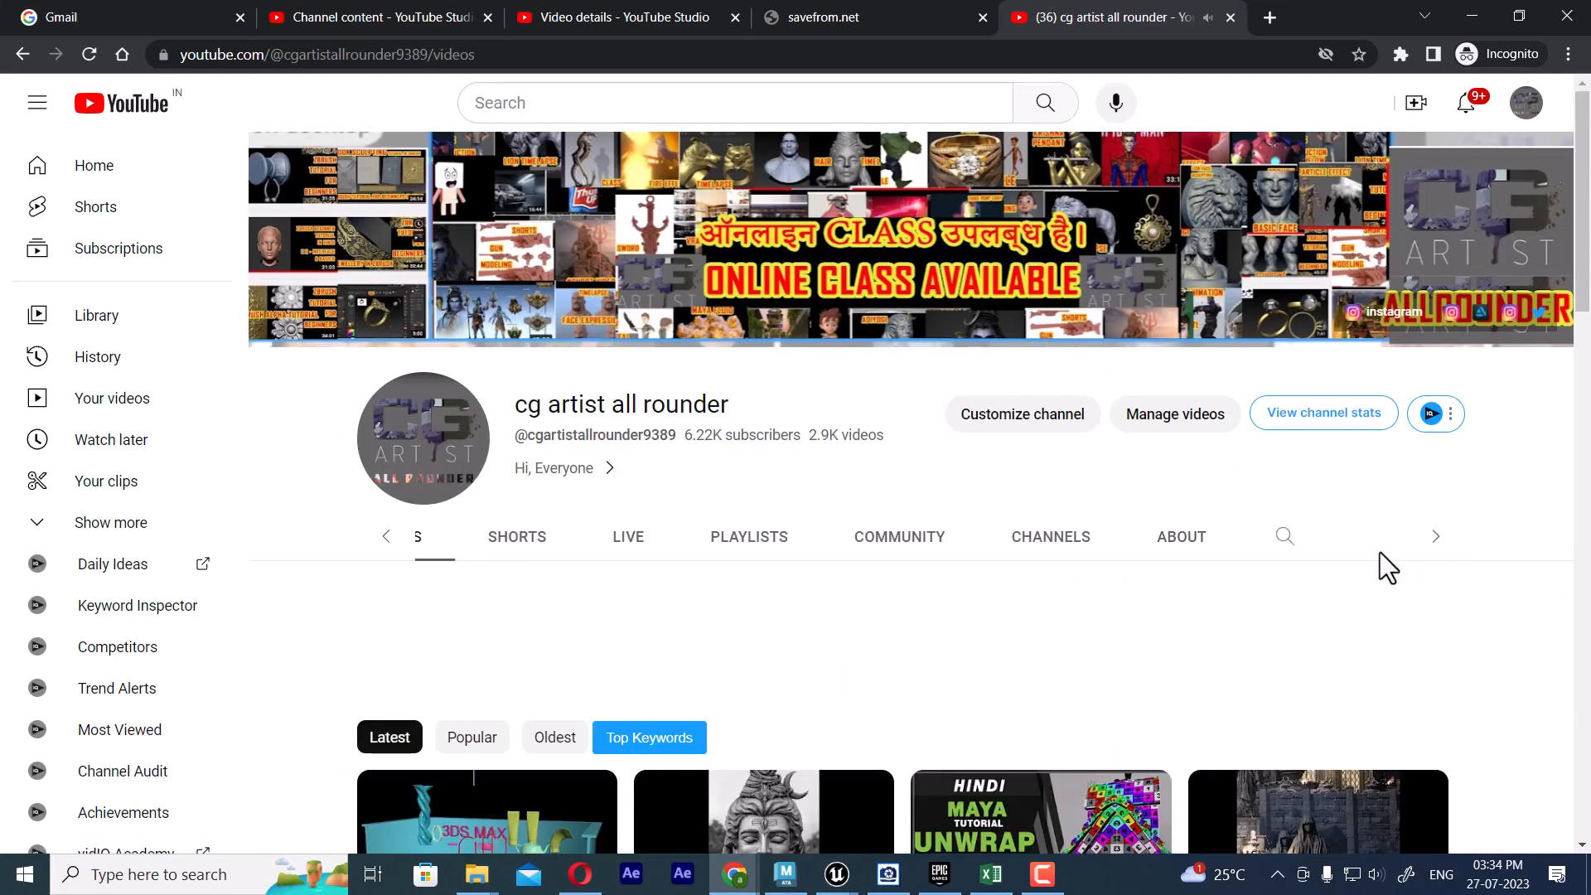
left_click(1281, 540)
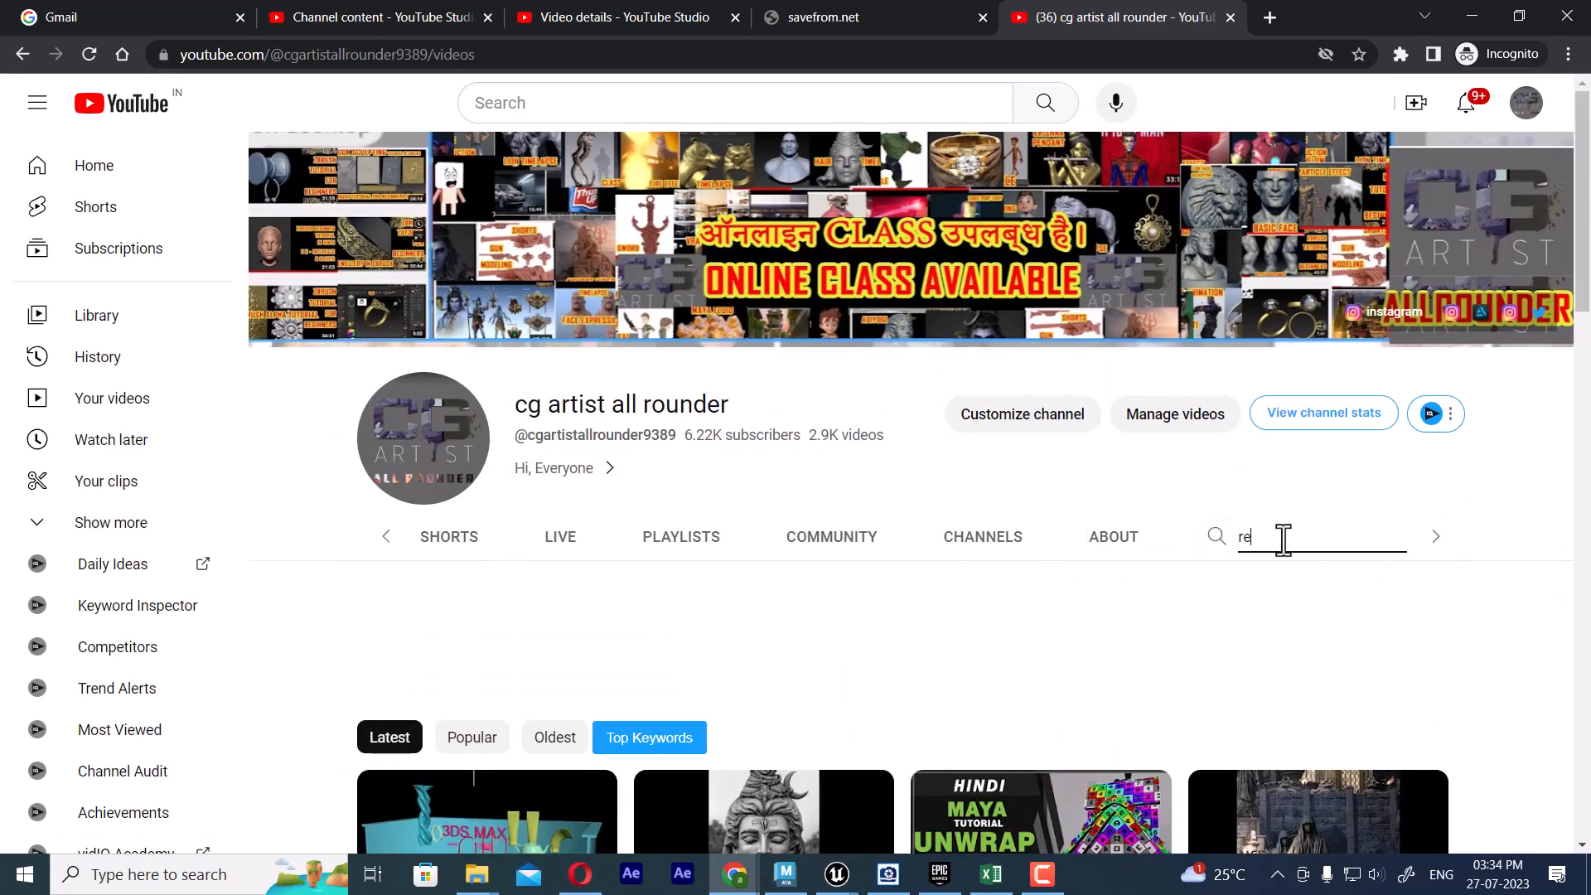
key("Return")
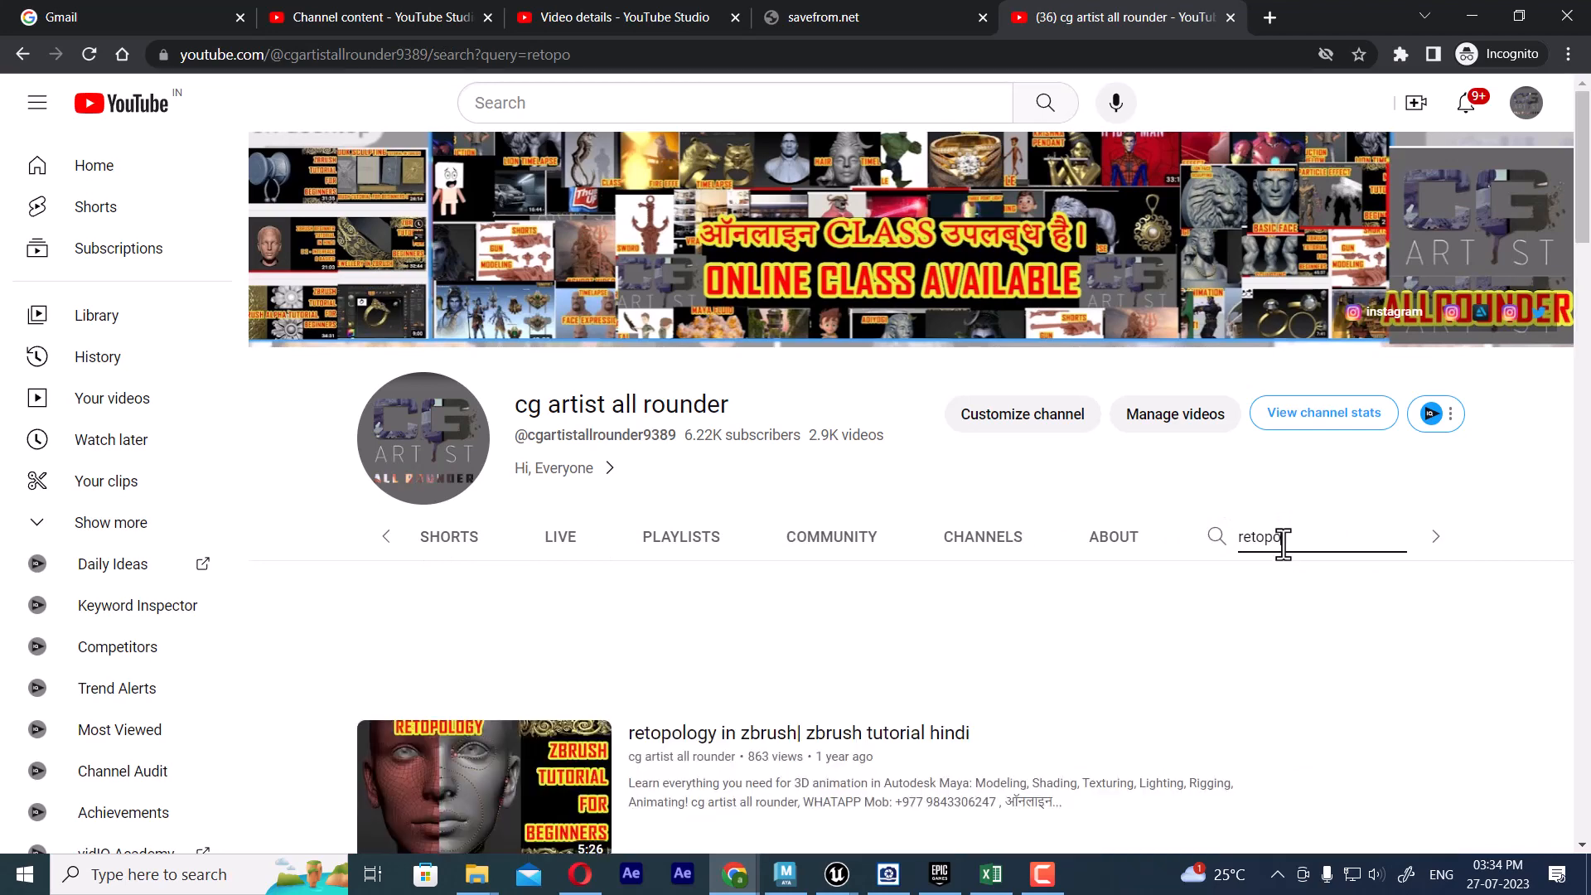
Look through the channel's retopology tutorials for Maya, ZBrush and TopoGun in the search results.
scroll(771, 530, "down", 4)
scroll(662, 456, "down", 3)
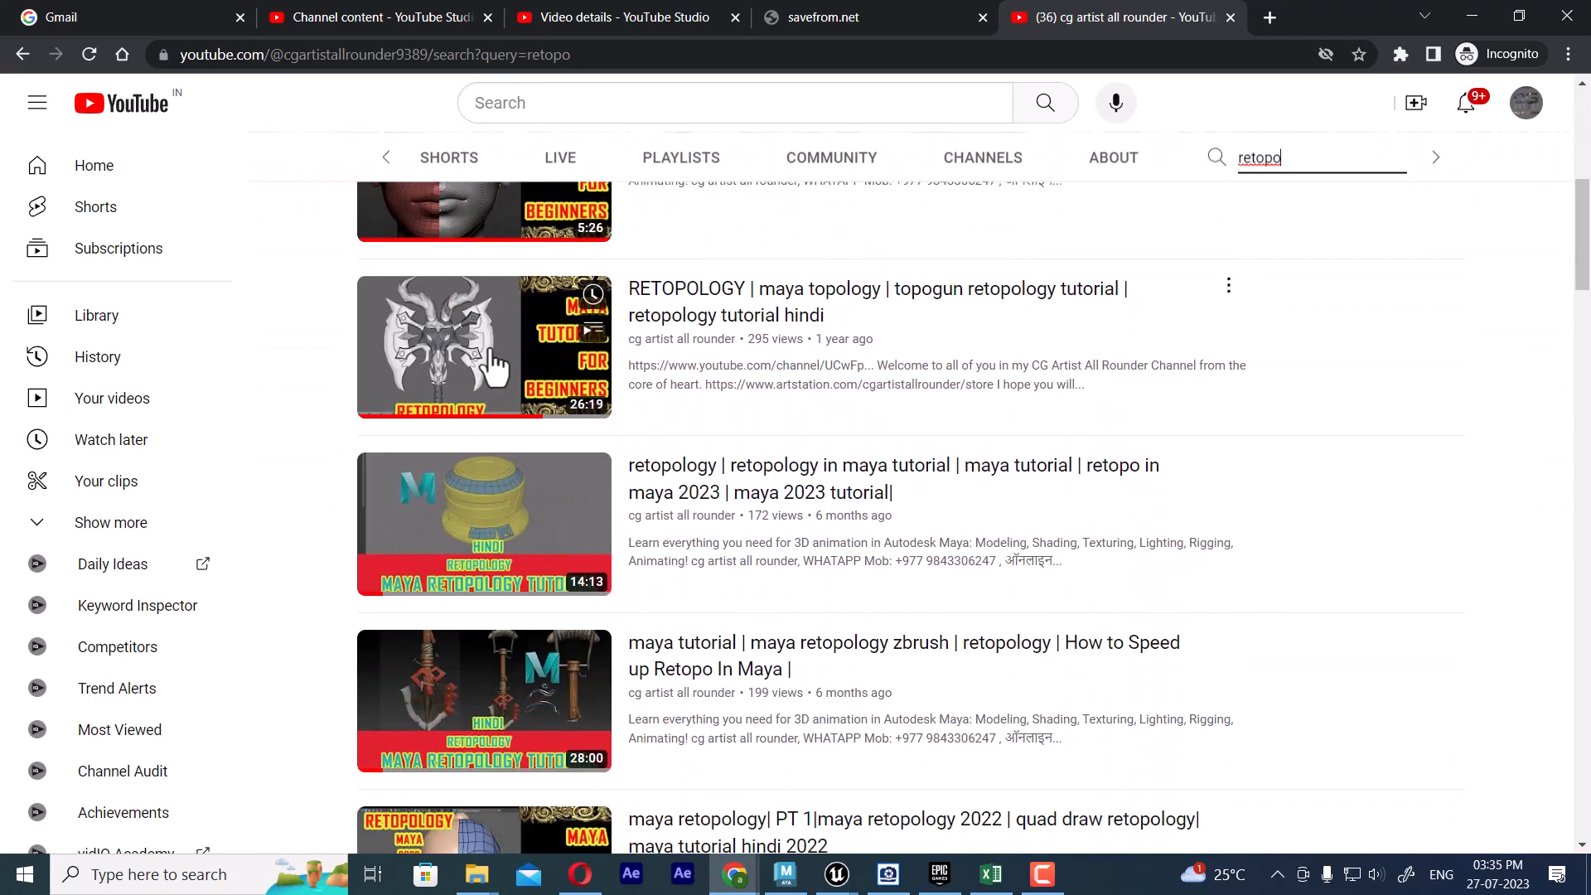
mouse_move(489, 373)
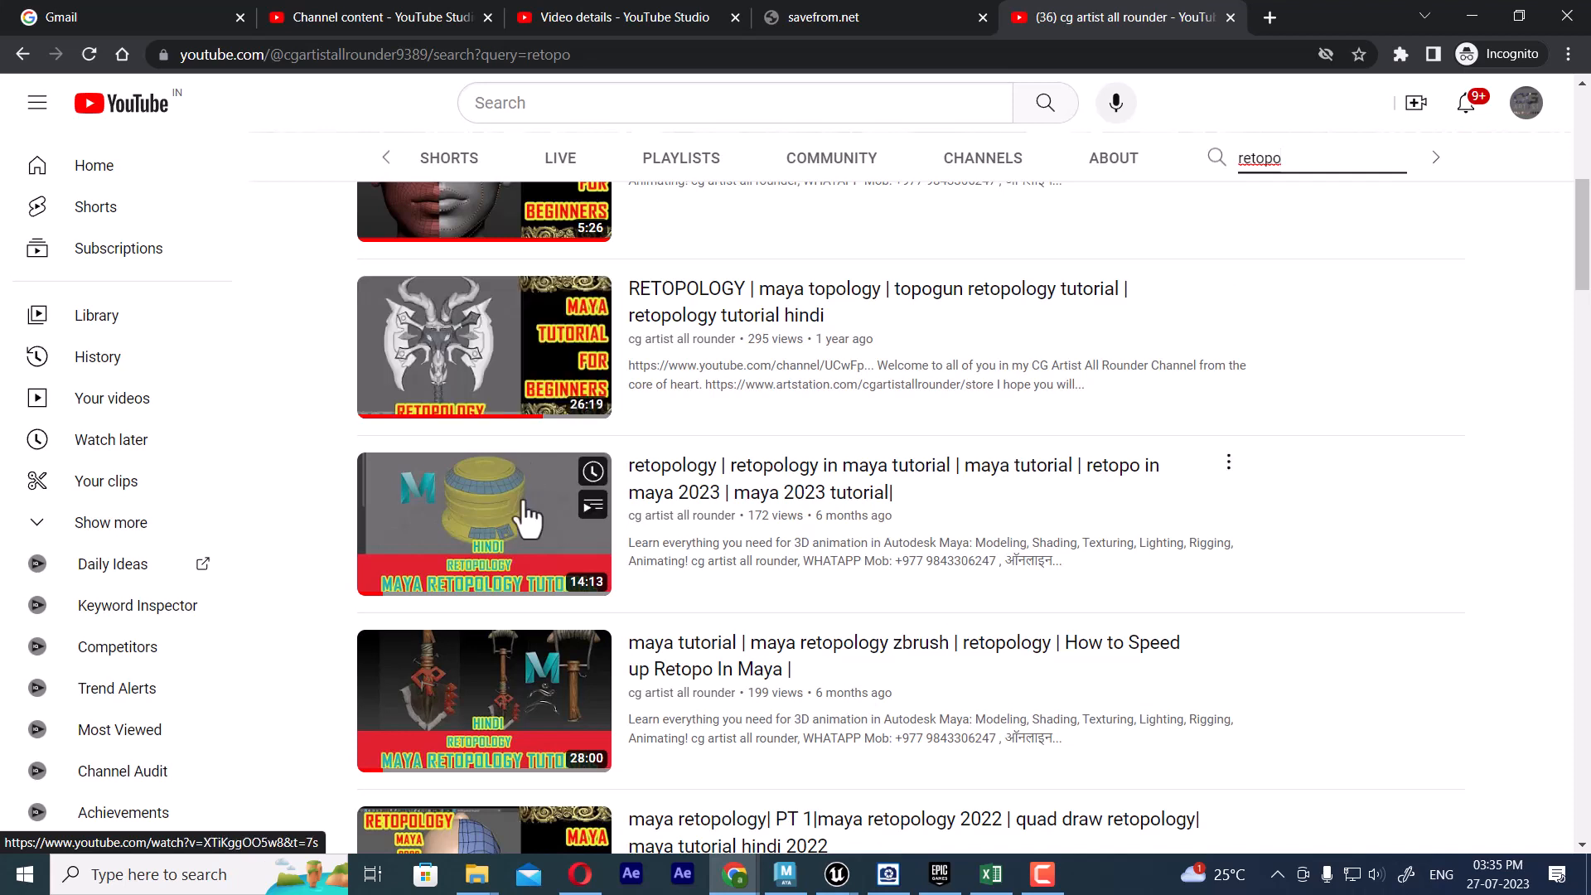
scroll(505, 492, "down", 1)
scroll(510, 507, "down", 1)
scroll(513, 455, "down", 2)
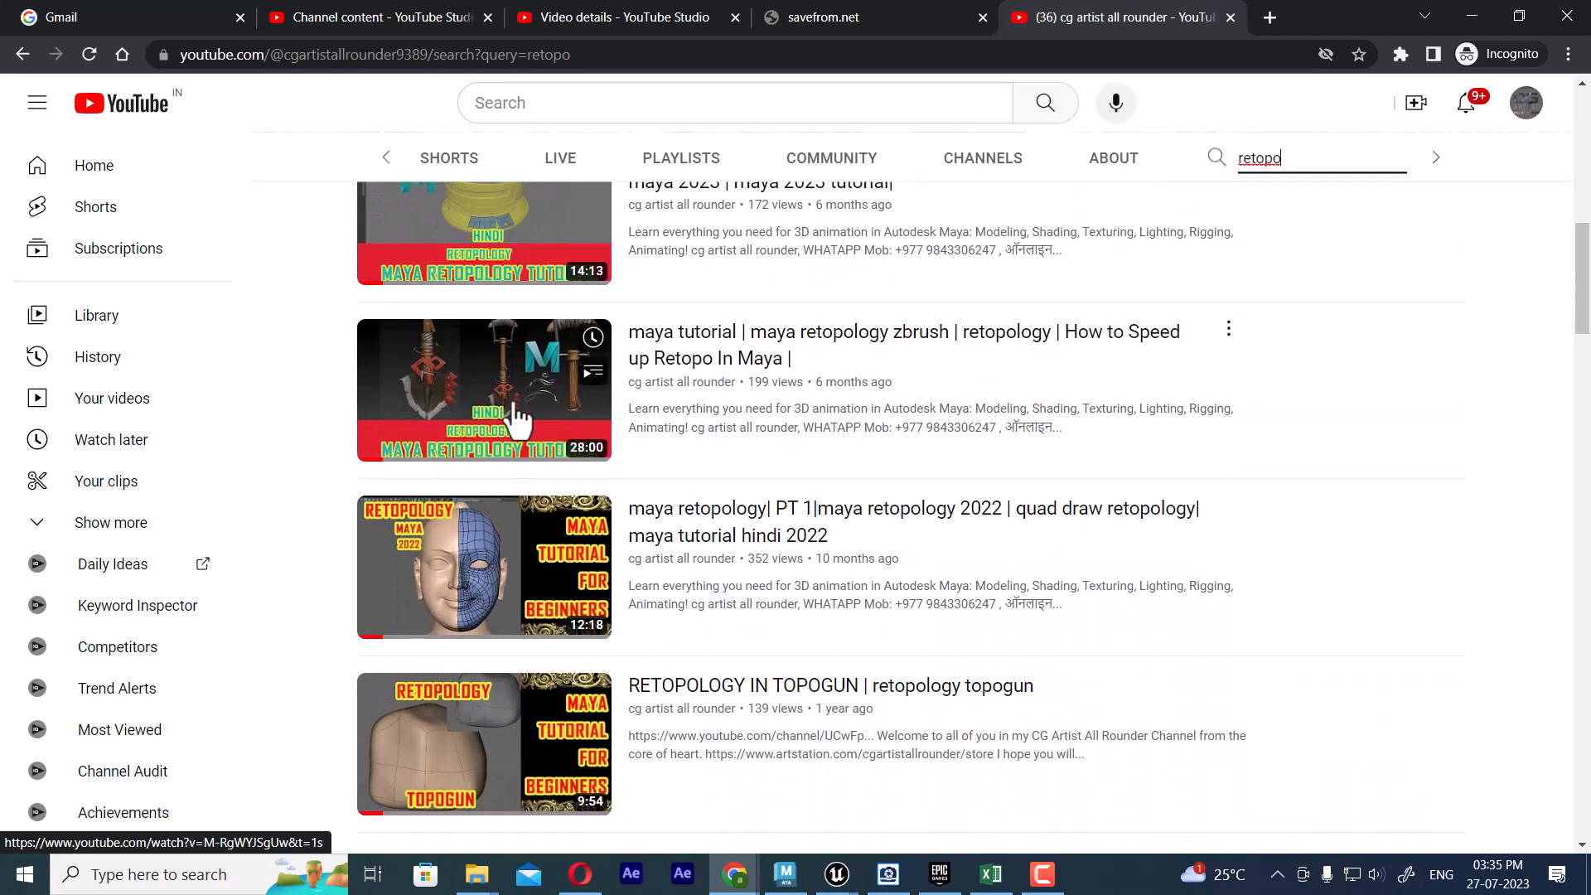
scroll(497, 507, "down", 1)
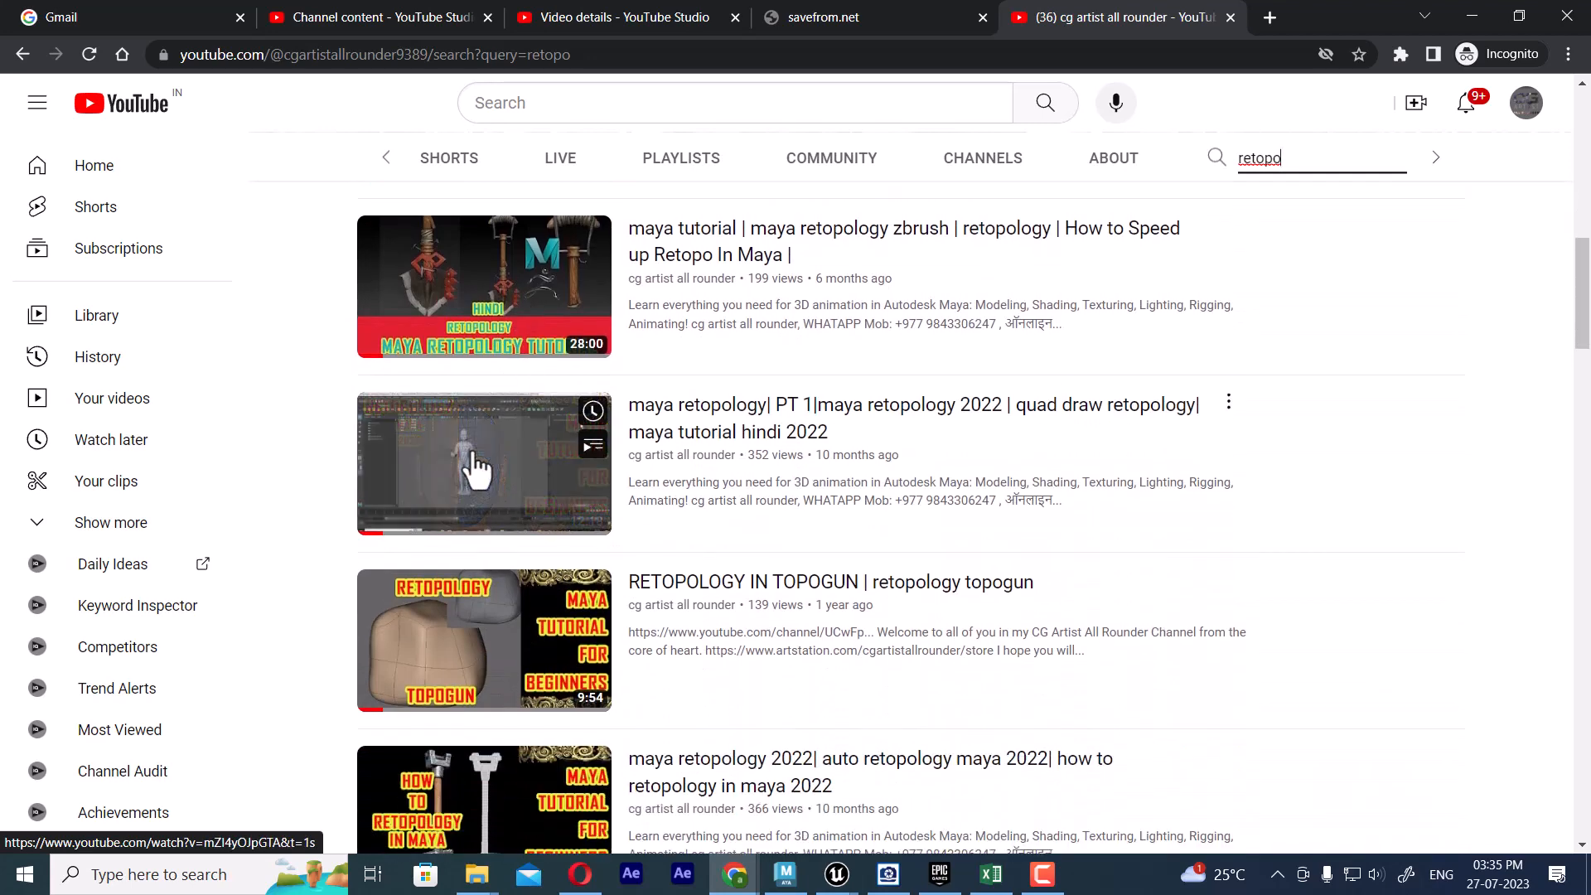
scroll(476, 472, "down", 2)
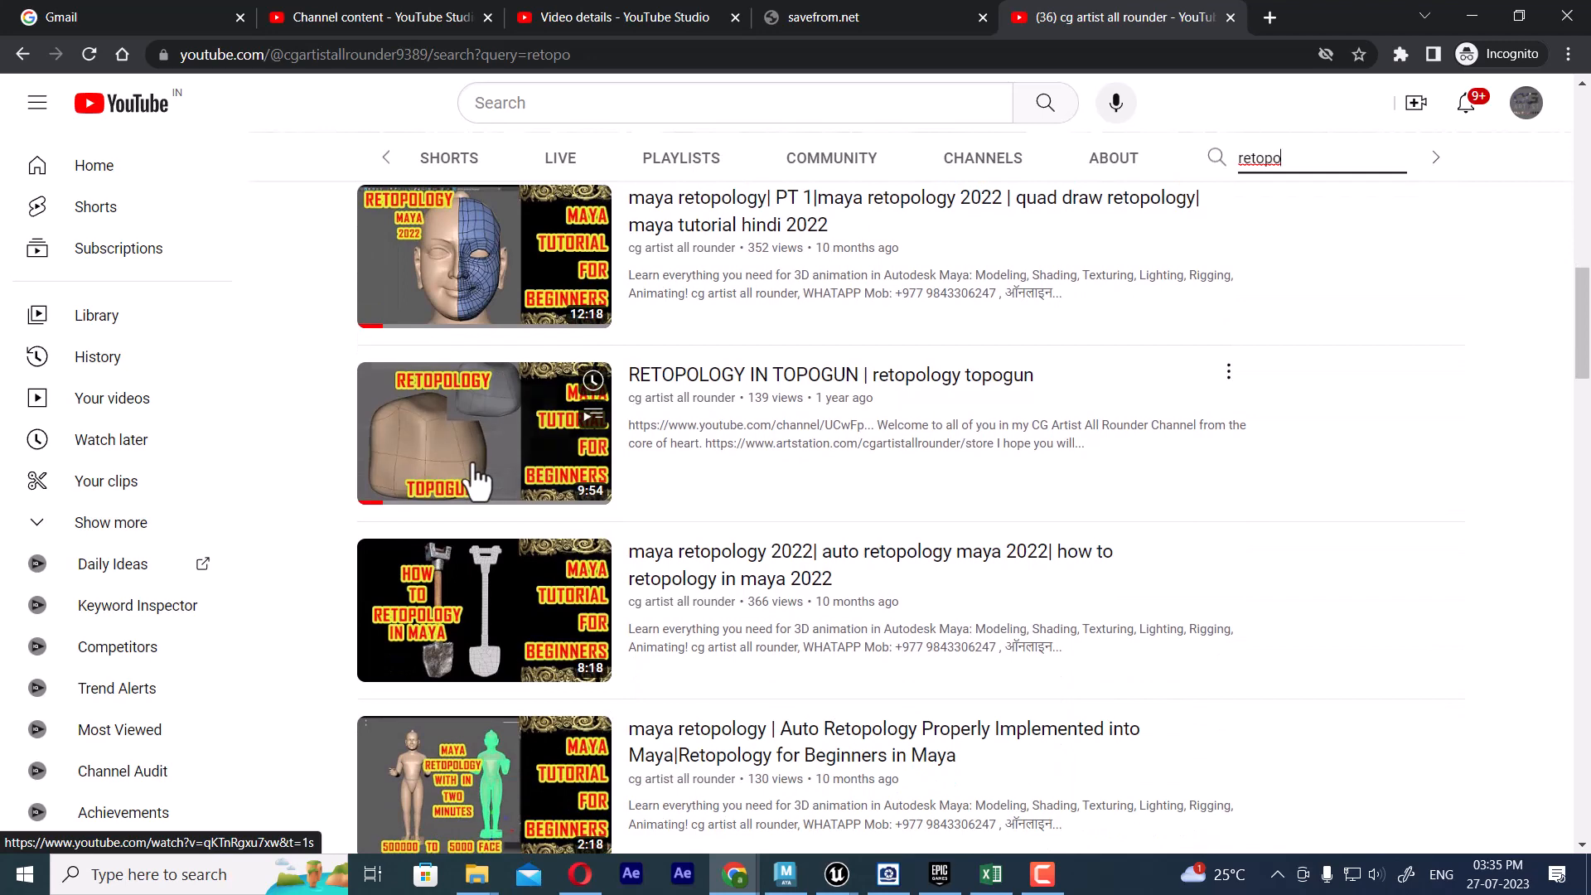
scroll(474, 484, "down", 2)
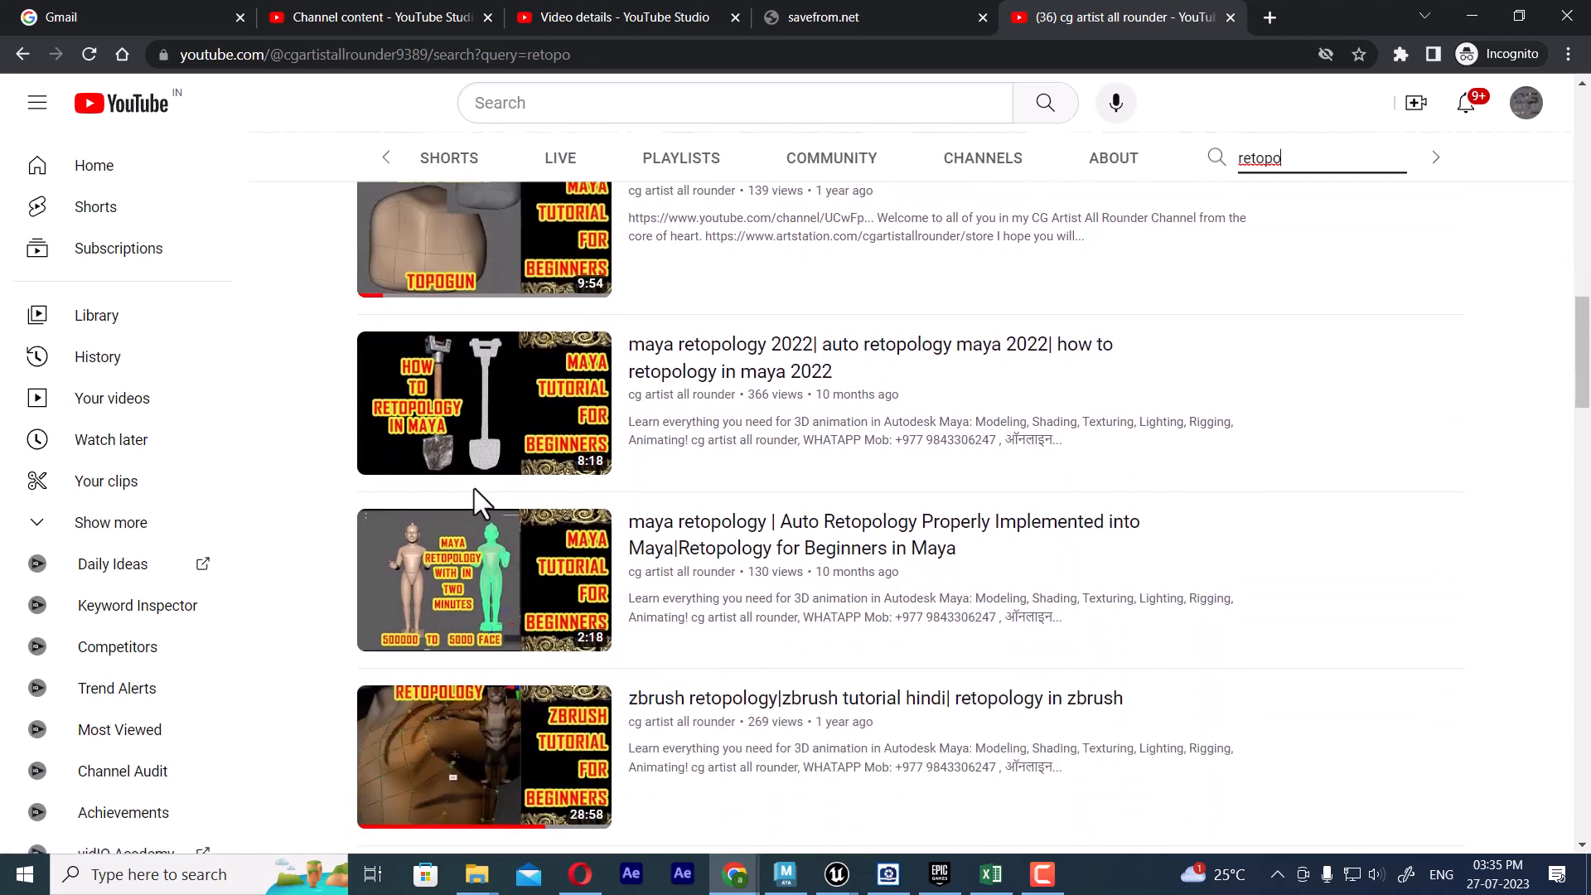
scroll(481, 456, "down", 4)
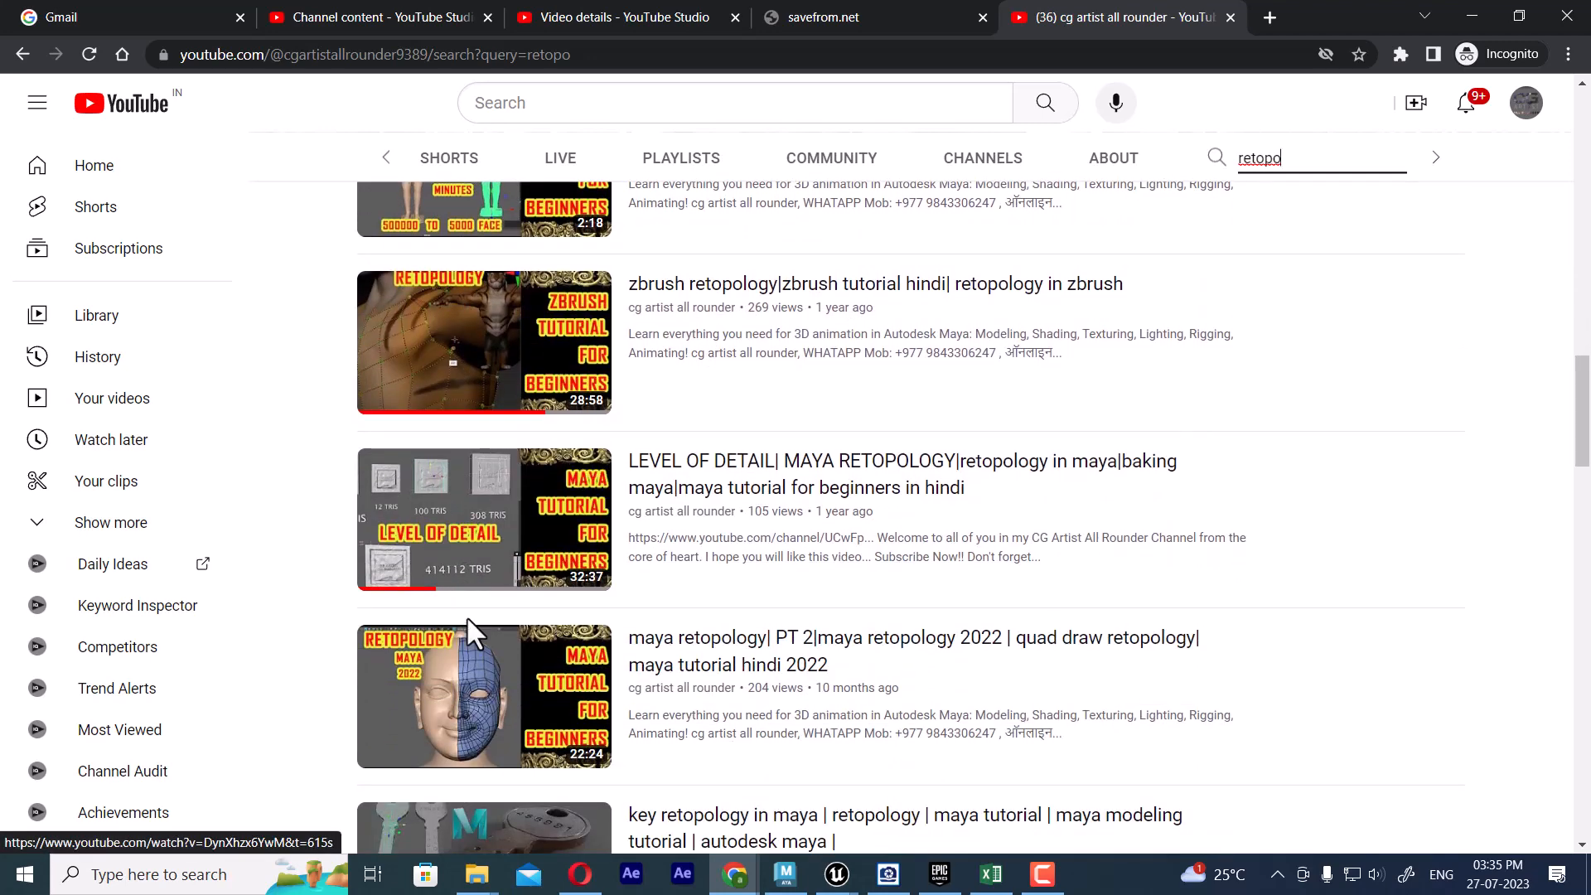
scroll(472, 571, "down", 3)
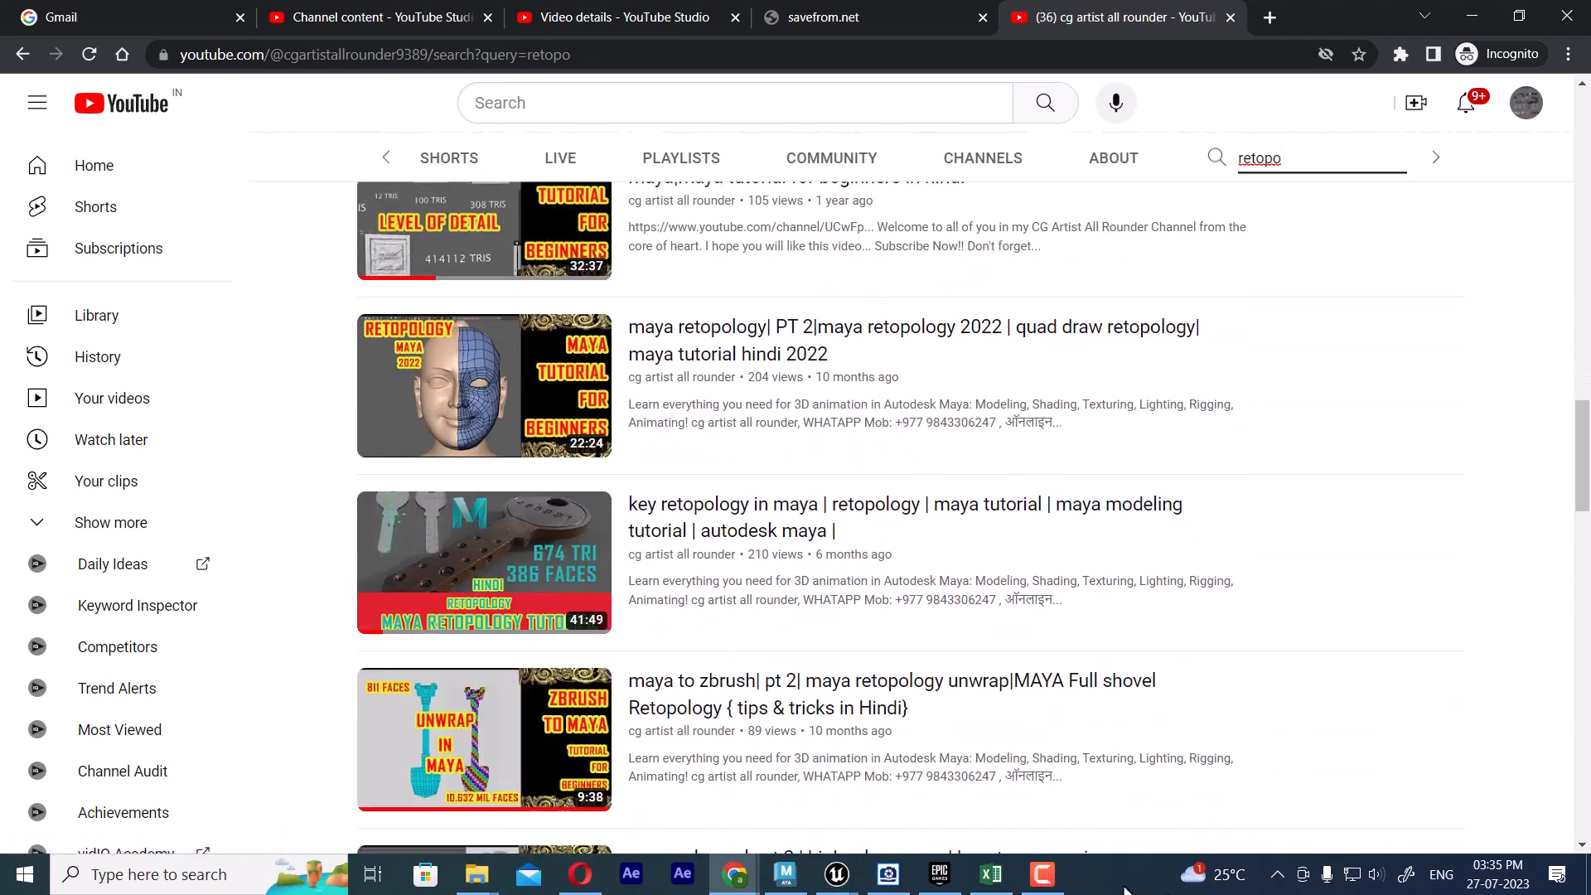
Switch back to Maya, deselect the detailed frame and close the Retopologize options.
left_click(786, 874)
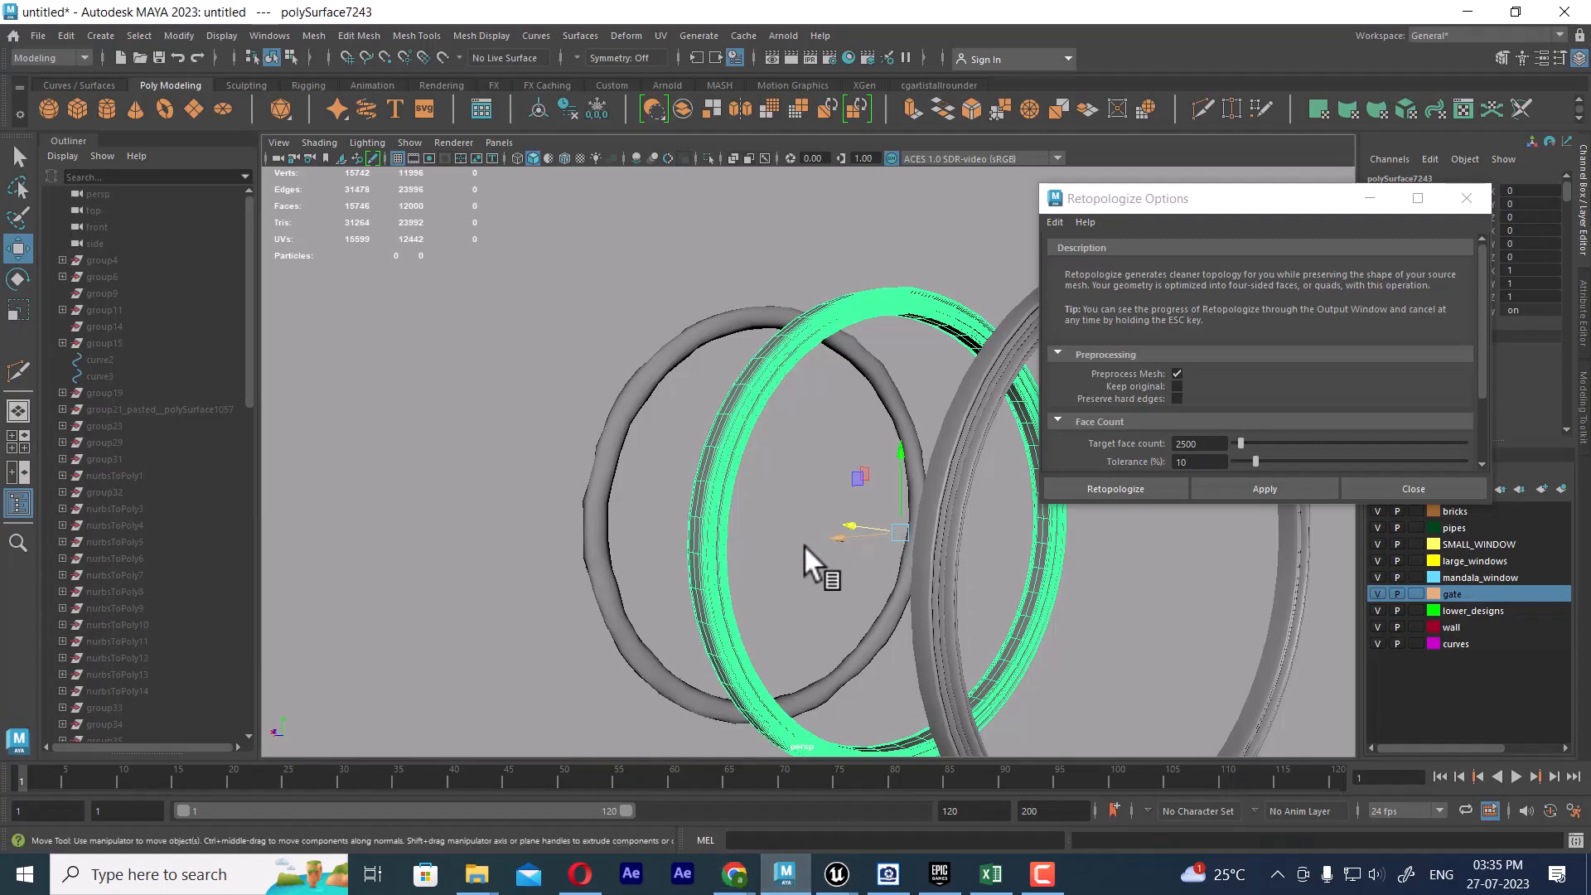
left_click(1017, 645)
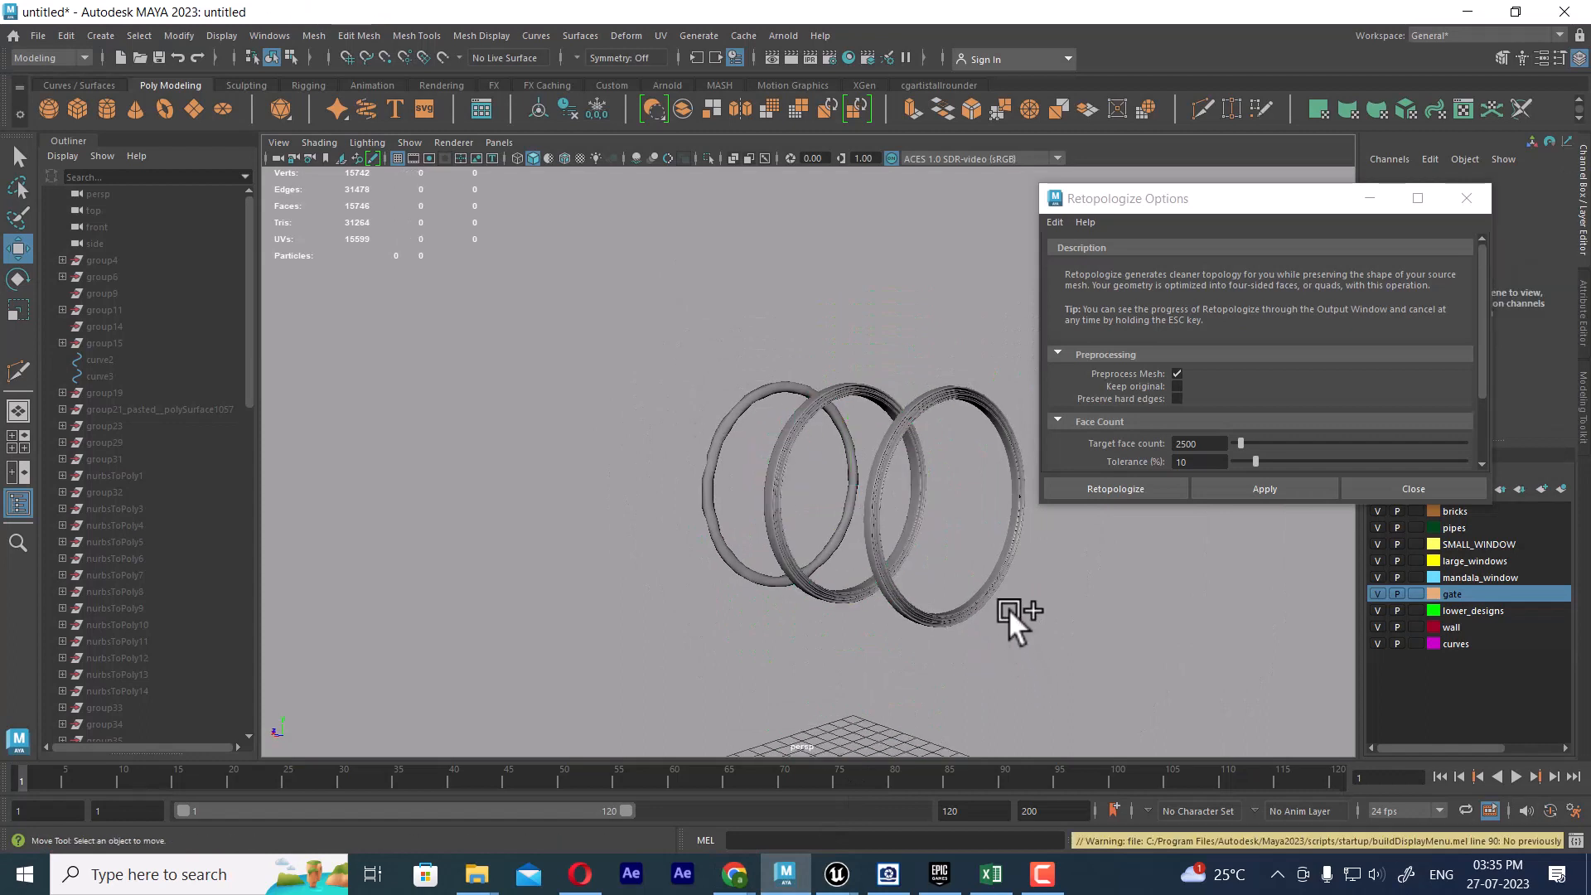
left_click(1450, 489)
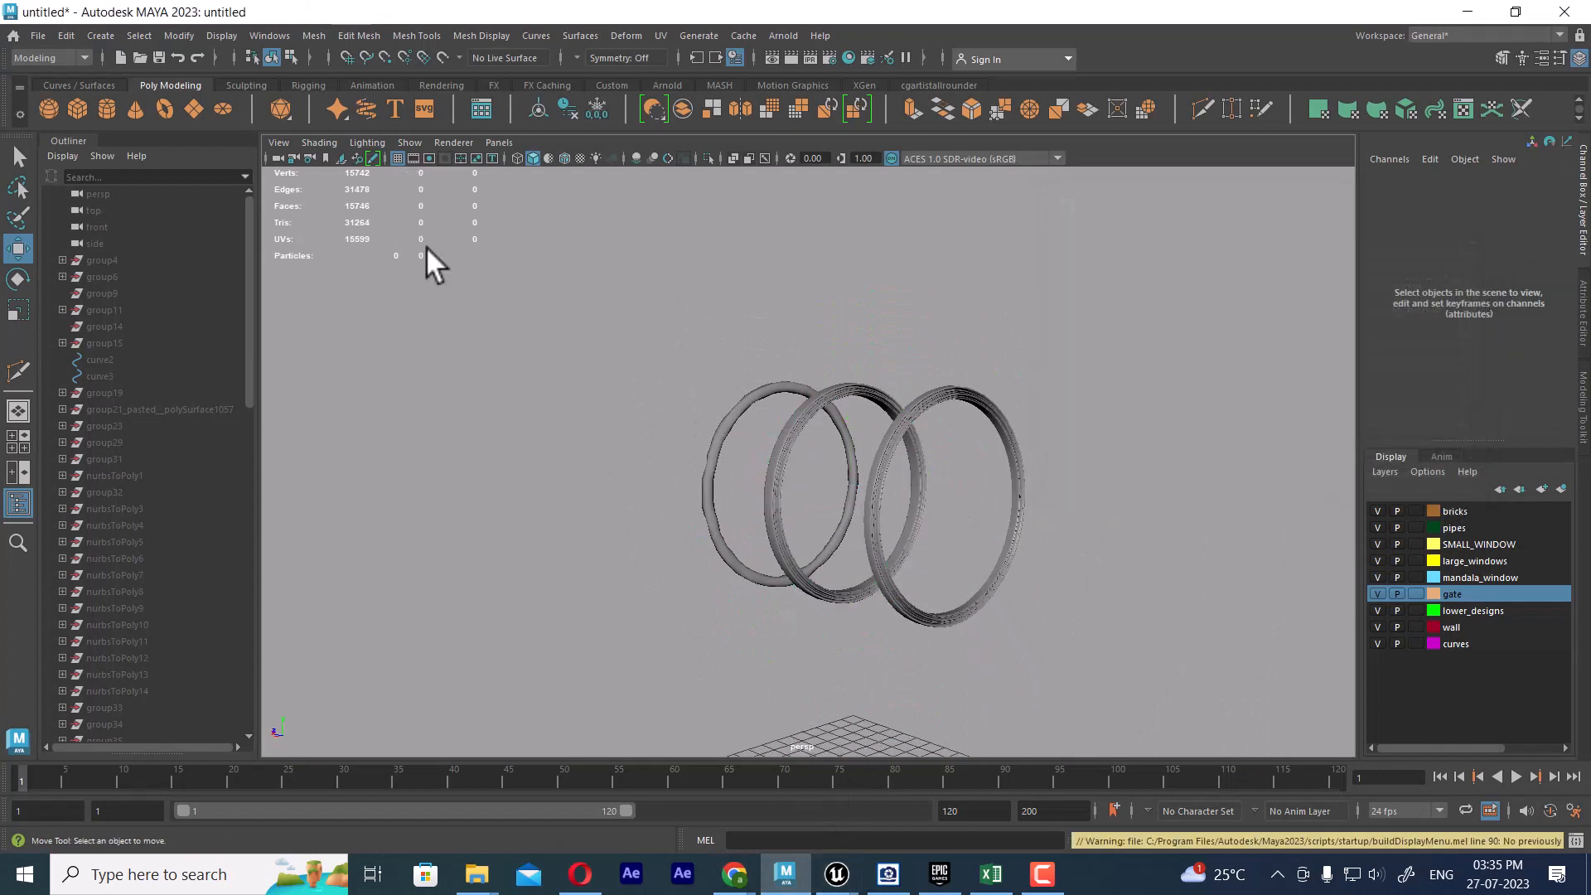
Show all hidden objects in the scene and select the lower-density circular frame offset in front of the mandala window.
left_click(222, 36)
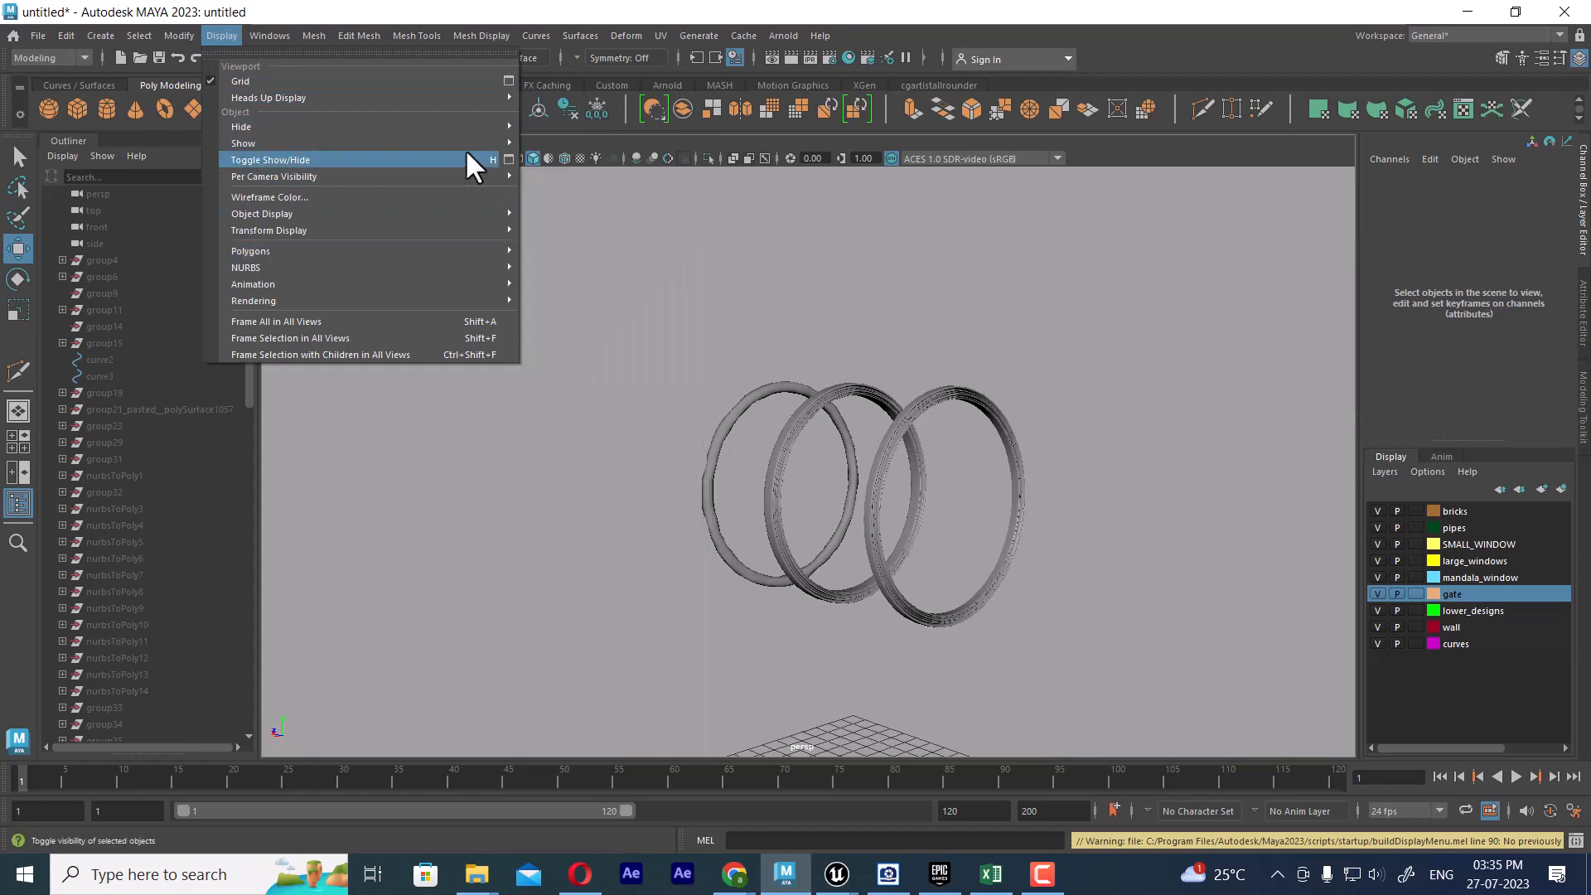
mouse_move(481, 141)
left_click(585, 210)
left_click_drag(561, 210, 706, 514, "alt")
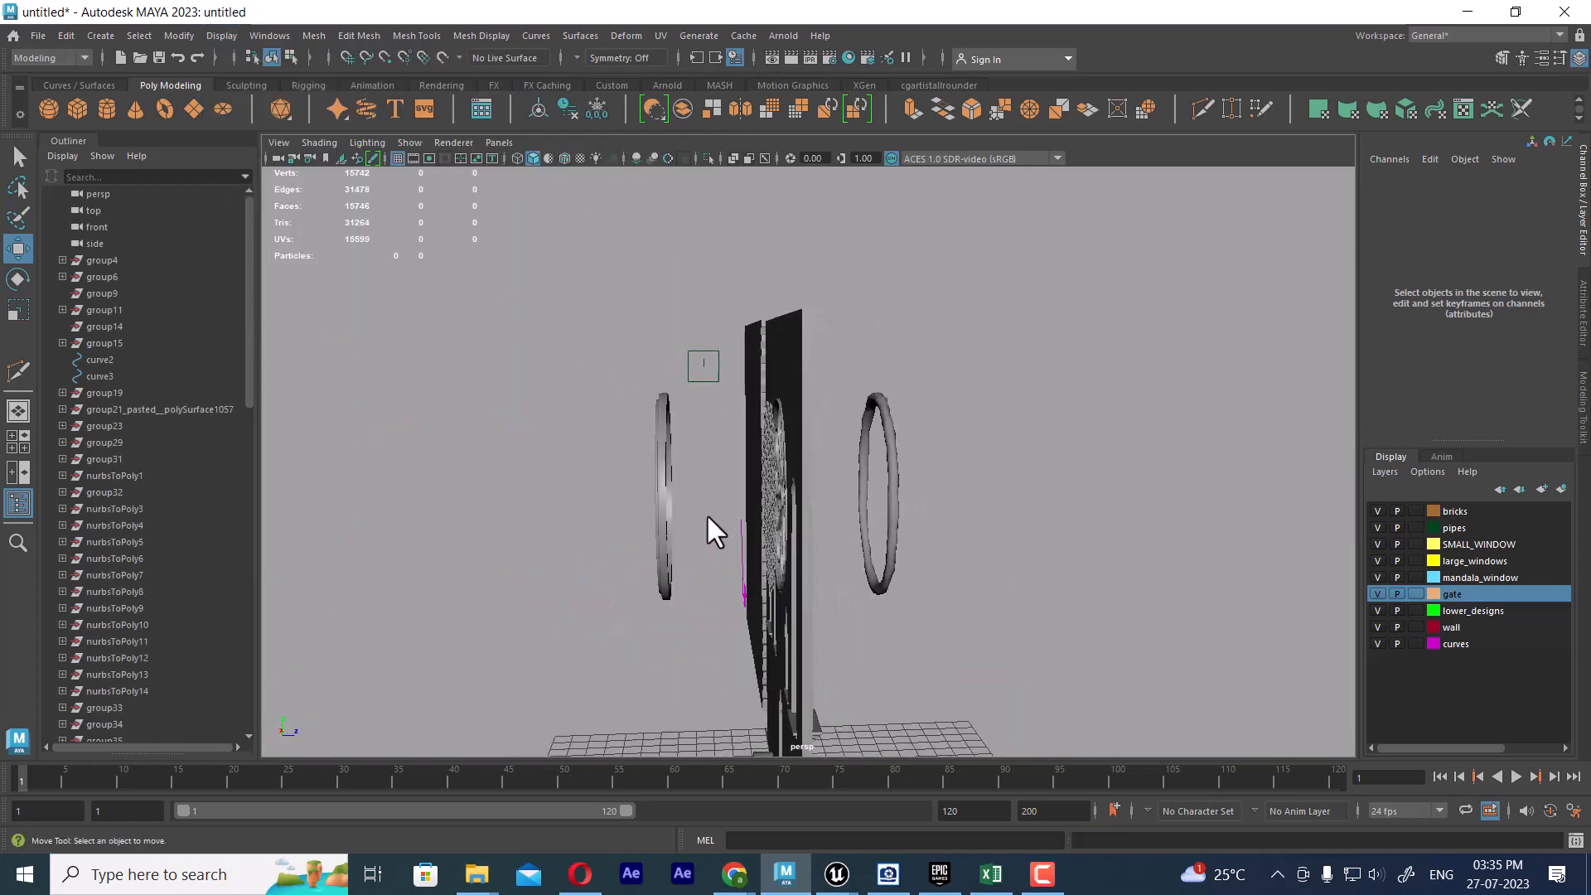
left_click(663, 476)
left_click_drag(738, 594, 804, 421, "alt")
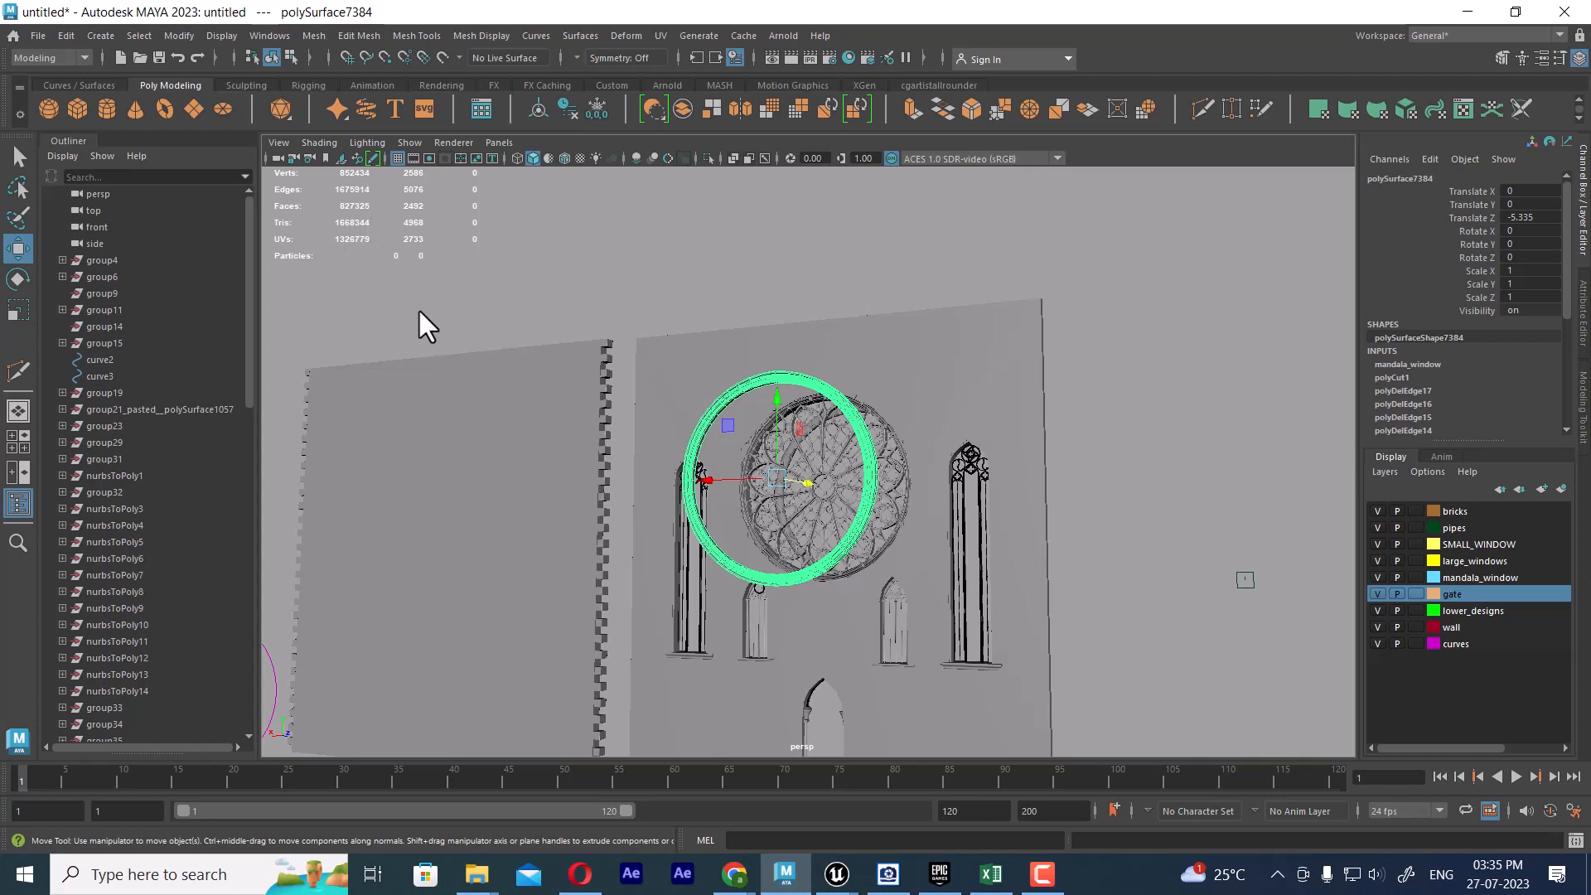
Select the large windows and examine the mesh density of their quatrefoil and arch tracery up close.
left_click(981, 465)
right_click_drag(981, 466, 1069, 539, "alt")
middle_click_drag(1069, 538, 686, 336, "alt")
right_click_drag(686, 336, 704, 373, "alt")
middle_click_drag(704, 373, 812, 498, "alt")
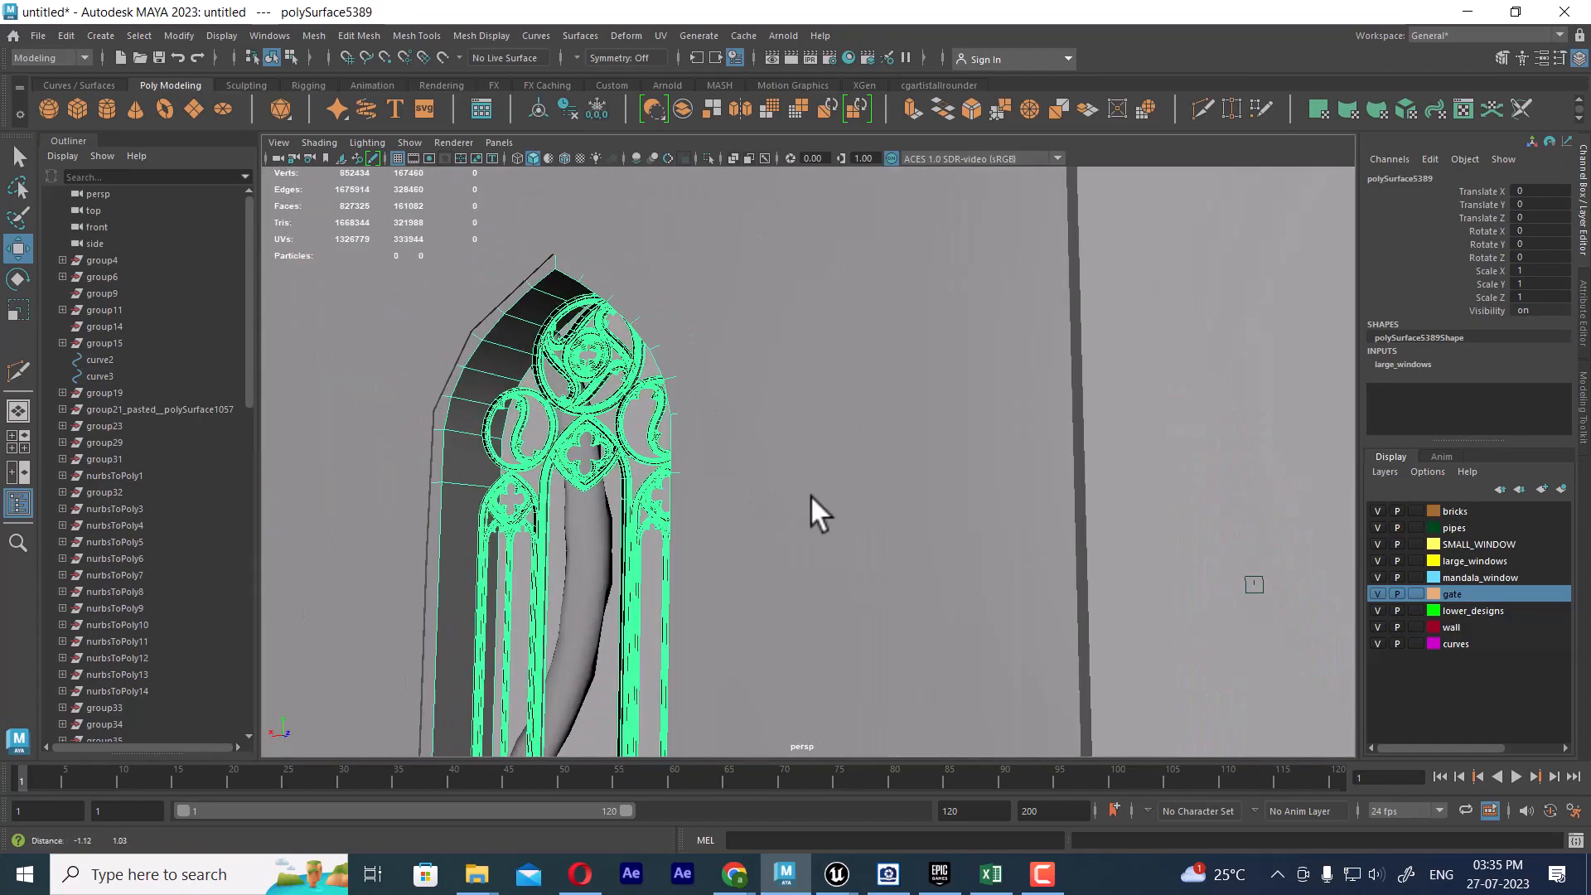
right_click_drag(811, 495, 879, 505, "alt")
left_click_drag(631, 463, 727, 424, "alt")
middle_click_drag(1035, 410, 918, 452, "alt")
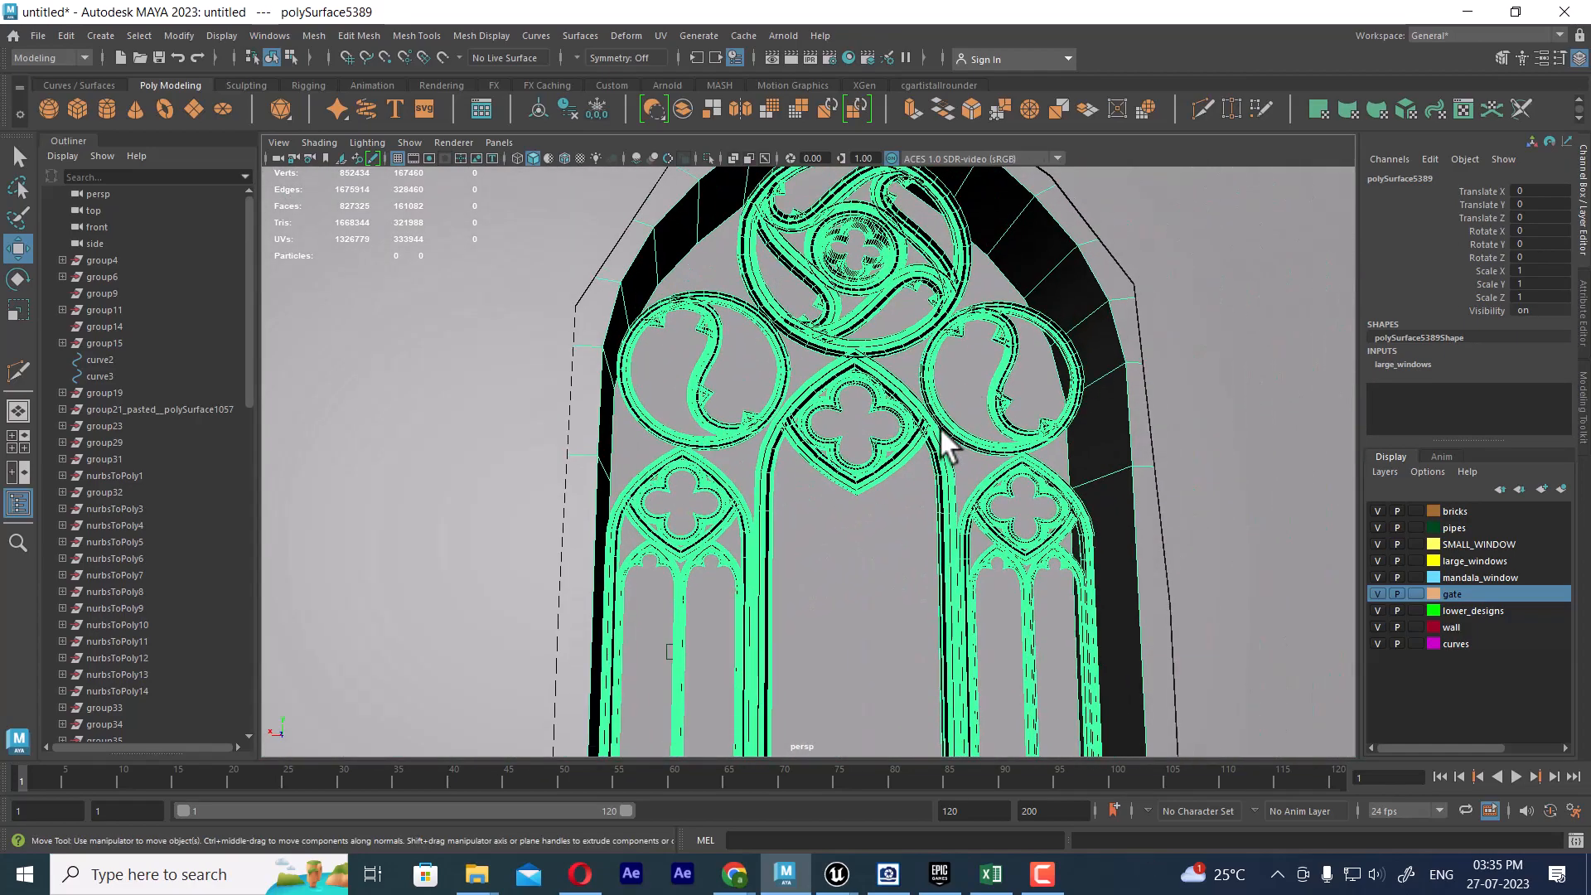
right_click_drag(944, 448, 948, 632, "alt")
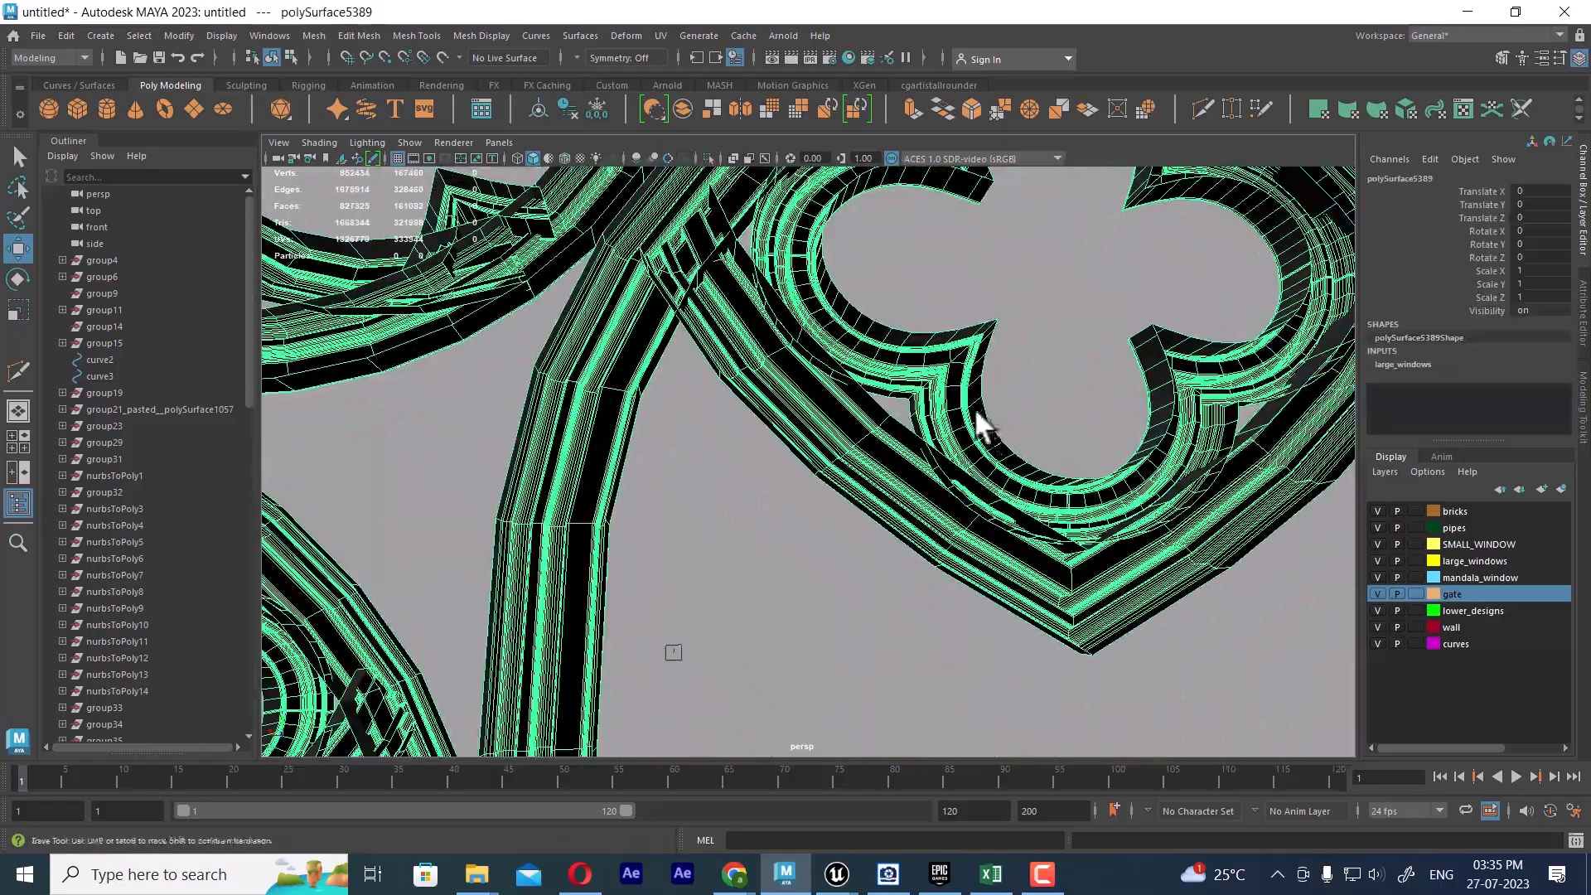
mouse_move(976, 410)
middle_mouse_down("alt")
mouse_move(927, 480)
mouse_move(943, 434)
middle_mouse_up("alt")
mouse_move(943, 435)
right_mouse_down("alt")
mouse_move(922, 466)
mouse_move(920, 449)
right_mouse_up("alt")
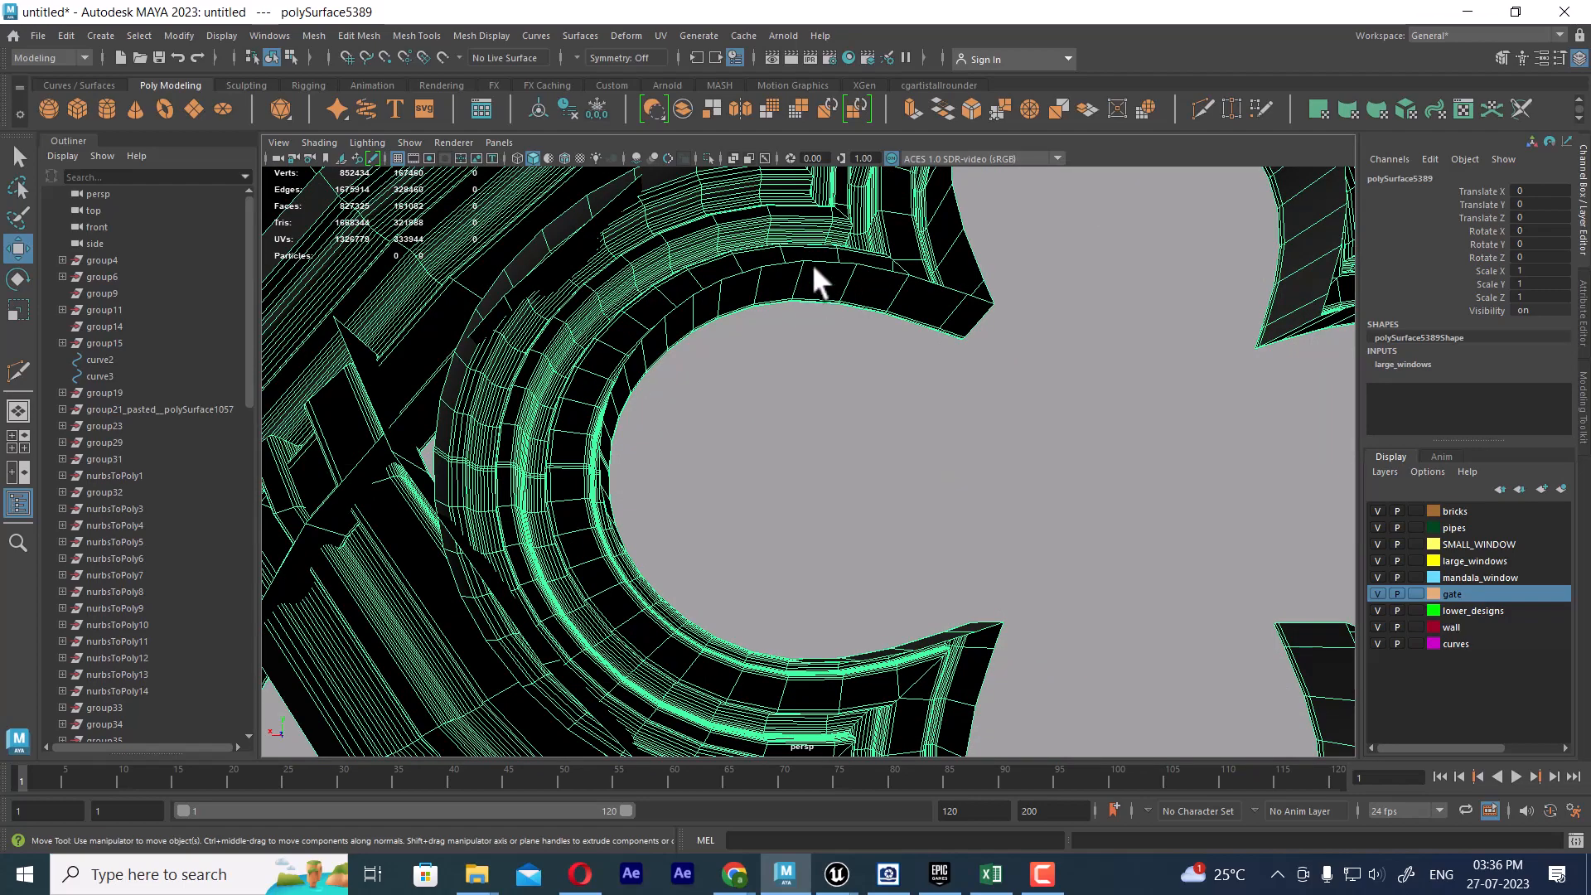
right_click_drag(953, 439, 916, 331, "alt")
left_click_drag(895, 413, 752, 523, "alt")
Isolate the selected large windows by hiding every unselected object and frame them in view.
key("alt+h")
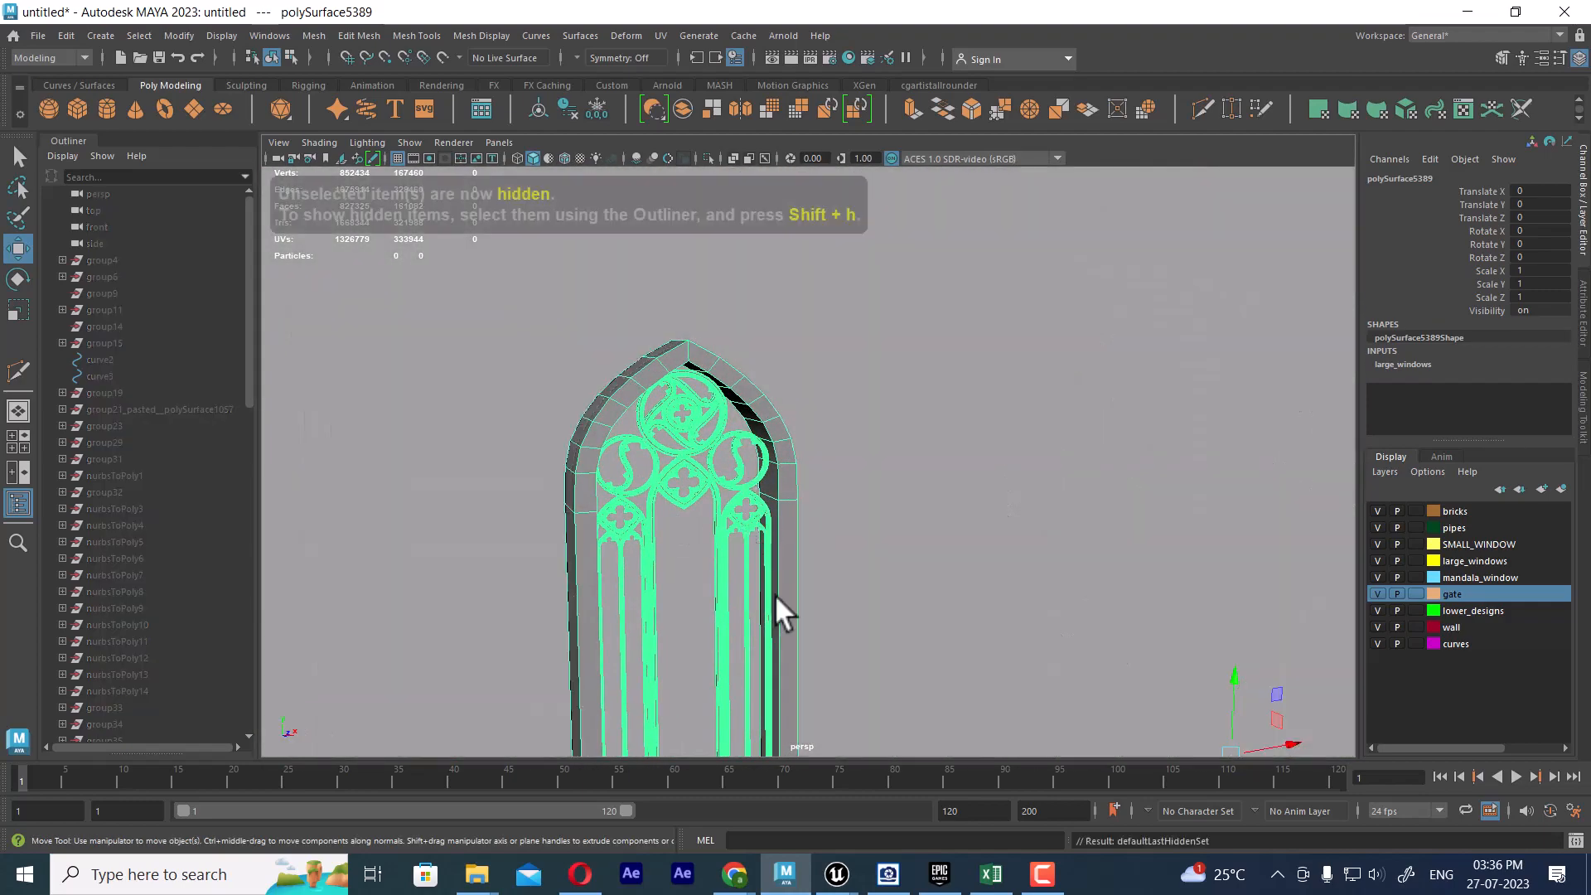
left_click(812, 492)
right_click_drag(792, 482, 721, 615, "alt")
left_click(617, 483)
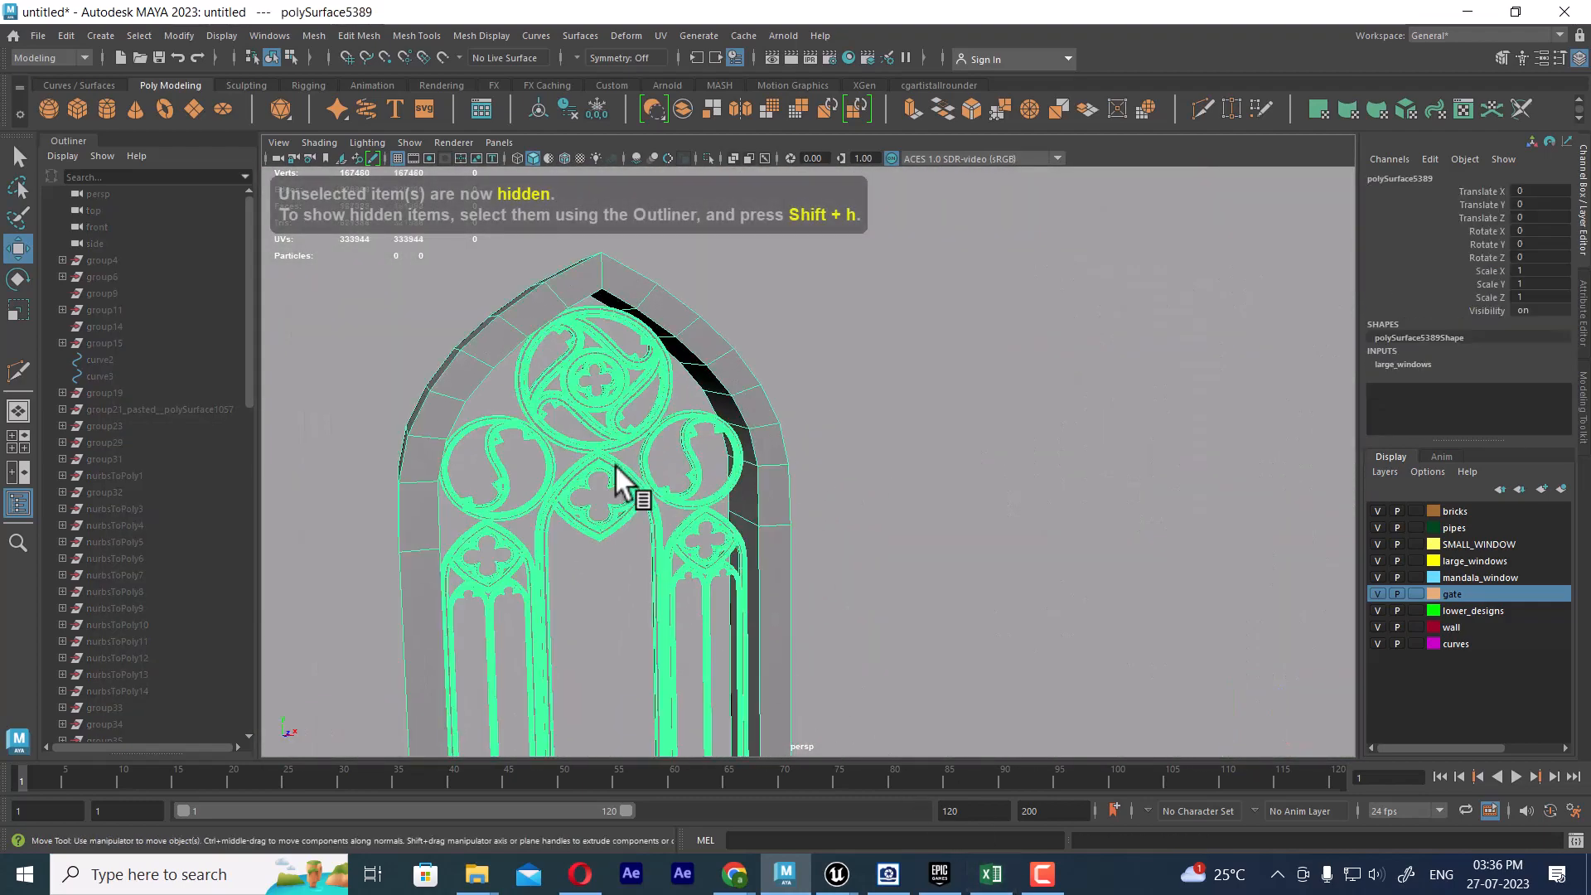
key("f")
left_click_drag(605, 481, 625, 471, "alt")
middle_click_drag(625, 470, 926, 574, "alt")
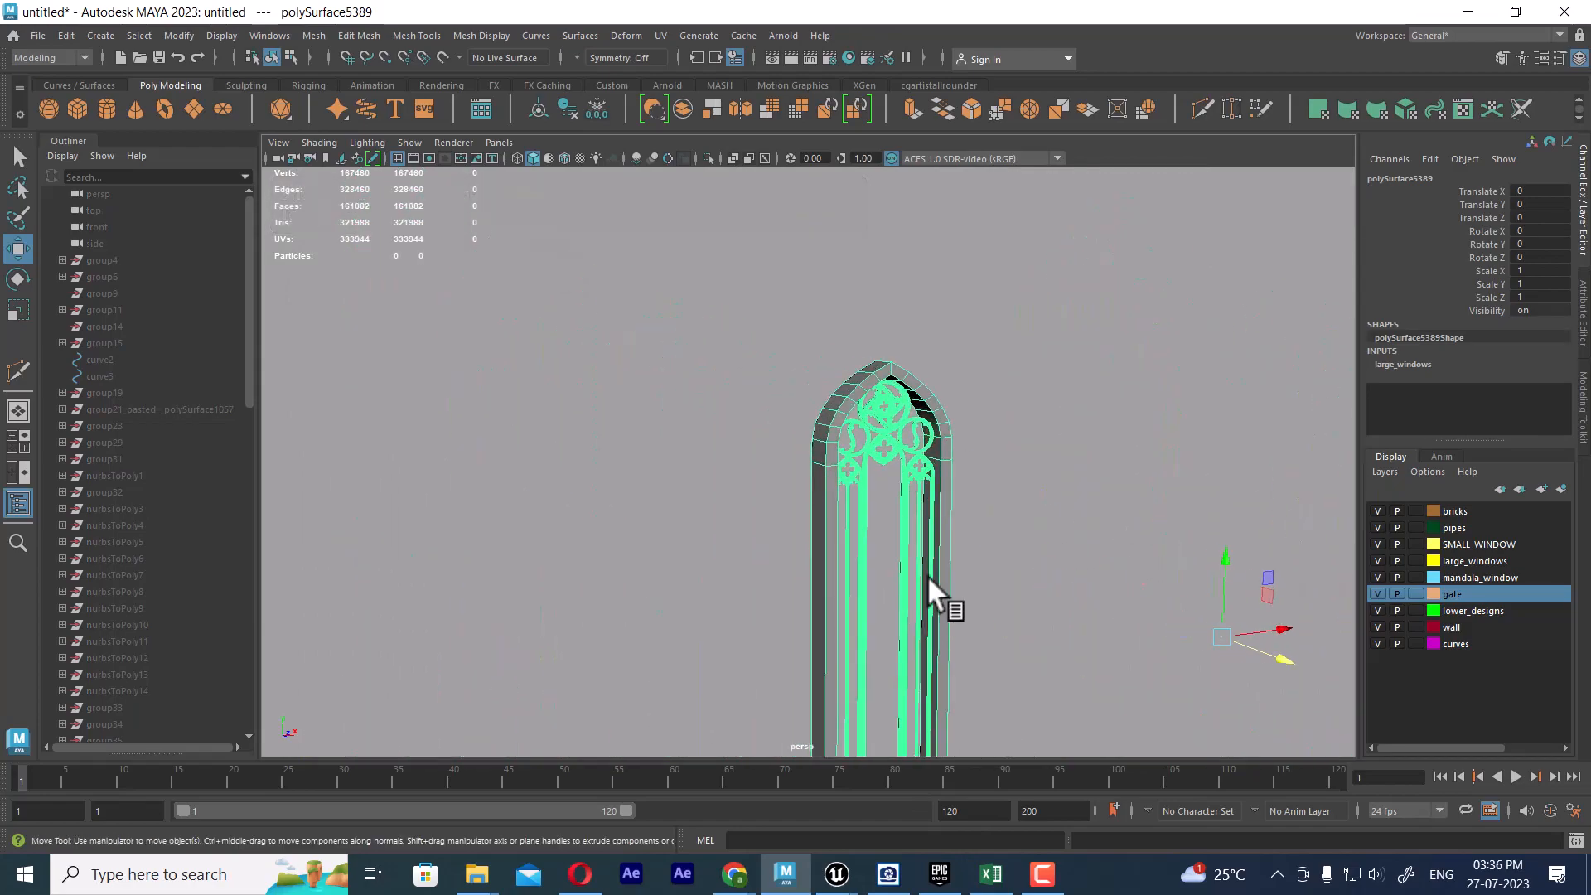
Examine the dense edges around the circular tracery and its pointed cusps on the isolated large window.
right_click_drag(858, 365, 889, 398, "alt")
middle_click_drag(889, 398, 825, 421, "alt")
right_click_drag(824, 421, 868, 439, "alt")
middle_click_drag(868, 440, 791, 476, "alt")
right_click_drag(792, 477, 890, 573, "alt")
left_click_drag(890, 573, 890, 600, "alt")
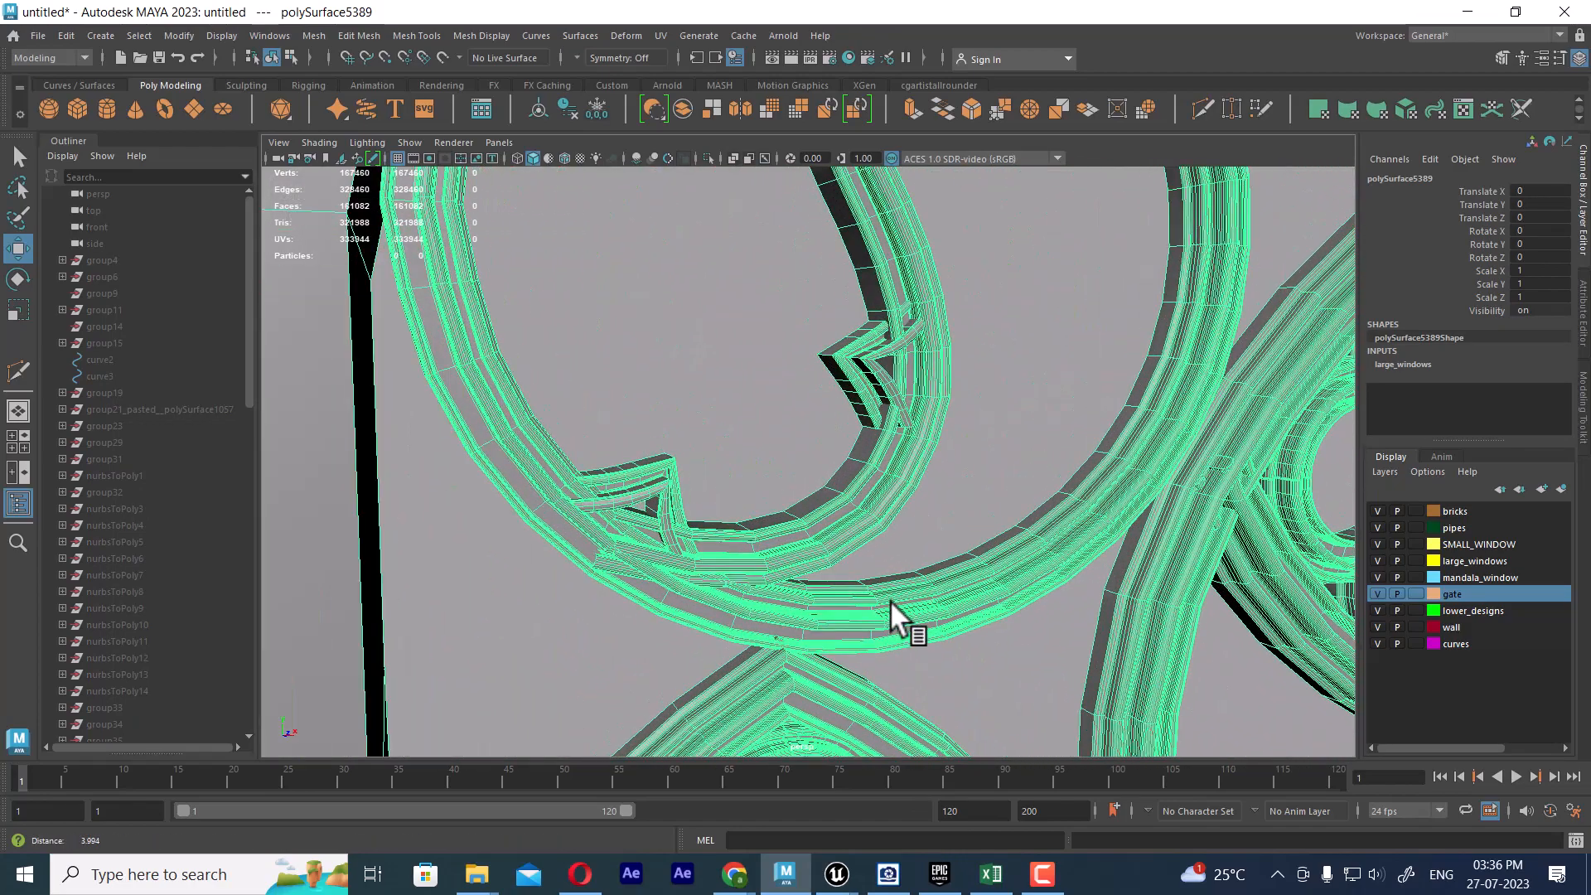
left_click(991, 393)
left_click(940, 367)
right_click_drag(940, 366, 943, 426, "alt")
left_click_drag(1101, 480, 1002, 464, "alt")
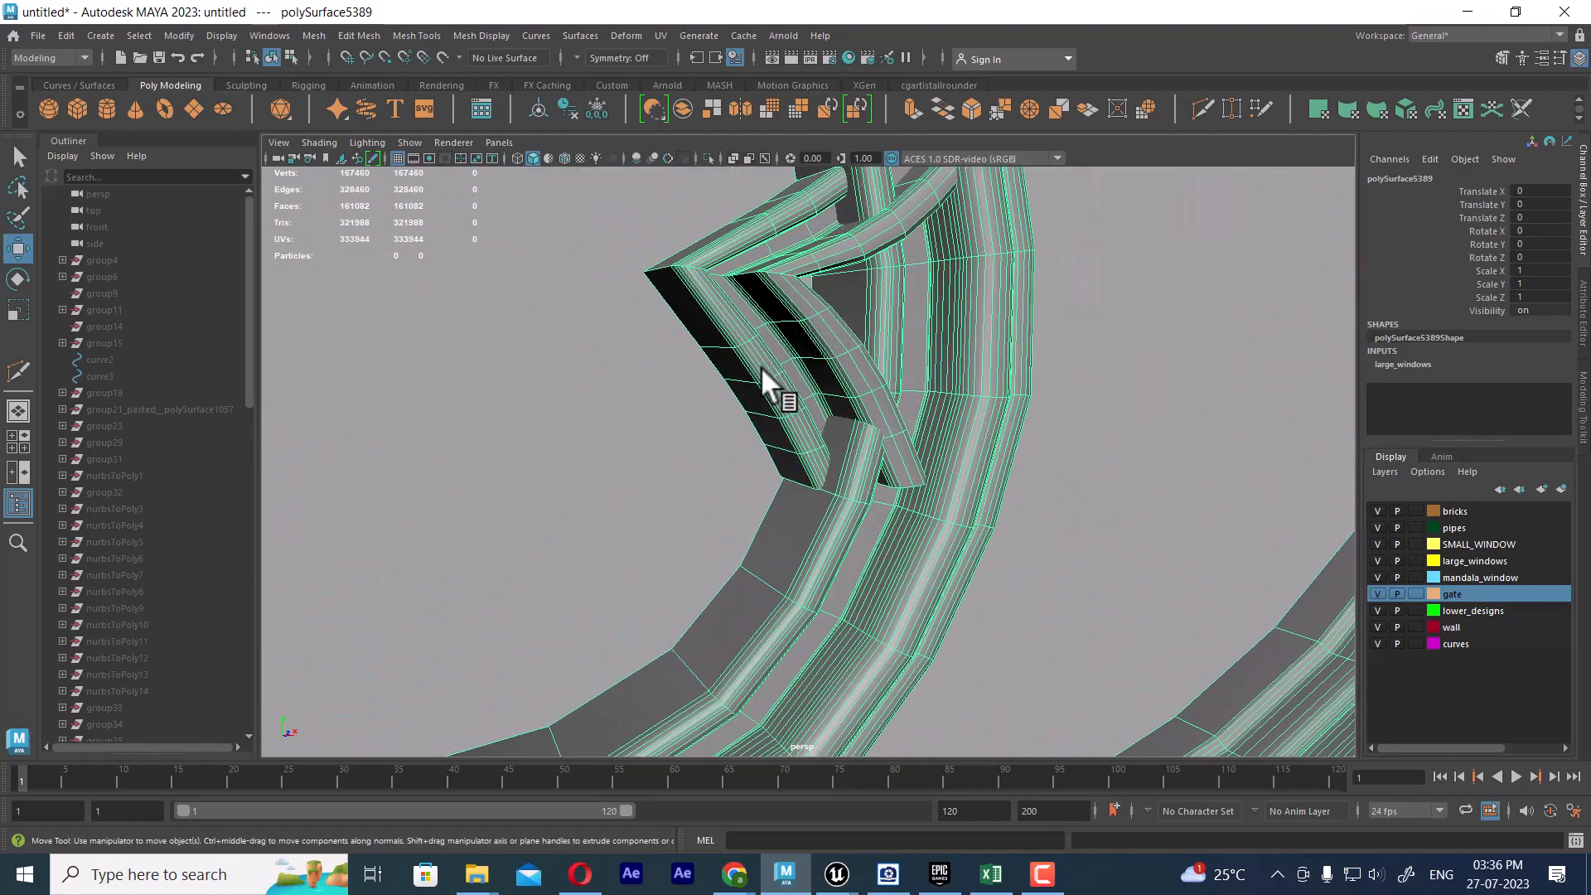
scroll(706, 323, "down", 10)
left_click_drag(764, 365, 998, 663, "alt")
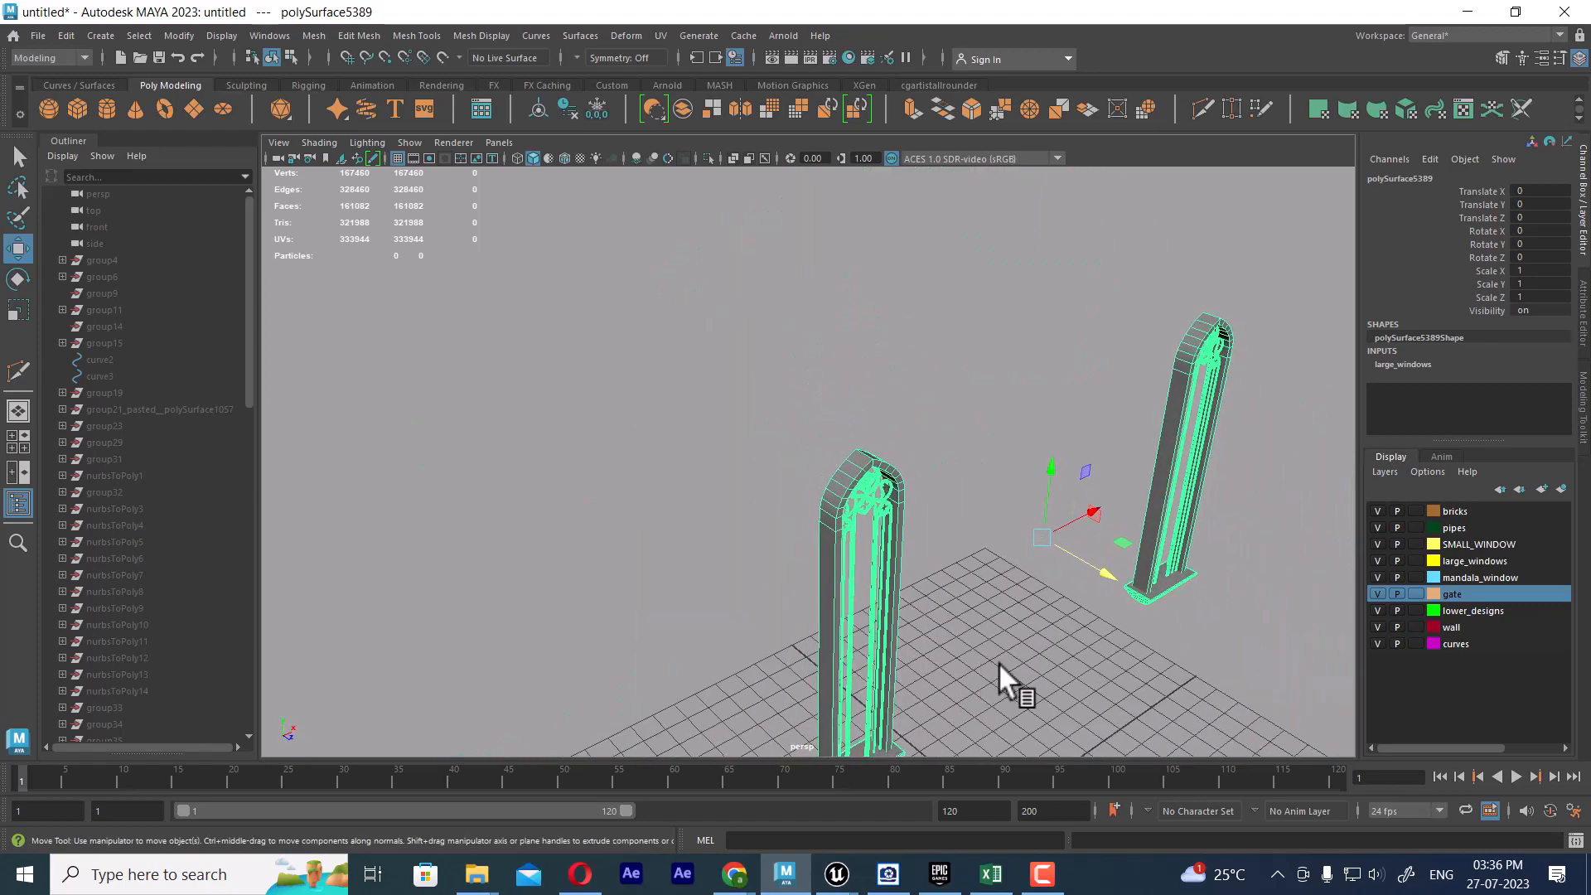
Deselect the windows, create a polygon cube at the grid origin and frame it.
middle_click_drag(998, 663, 918, 560, "alt")
left_click(921, 555)
right_click_drag(988, 471, 971, 527, "shift")
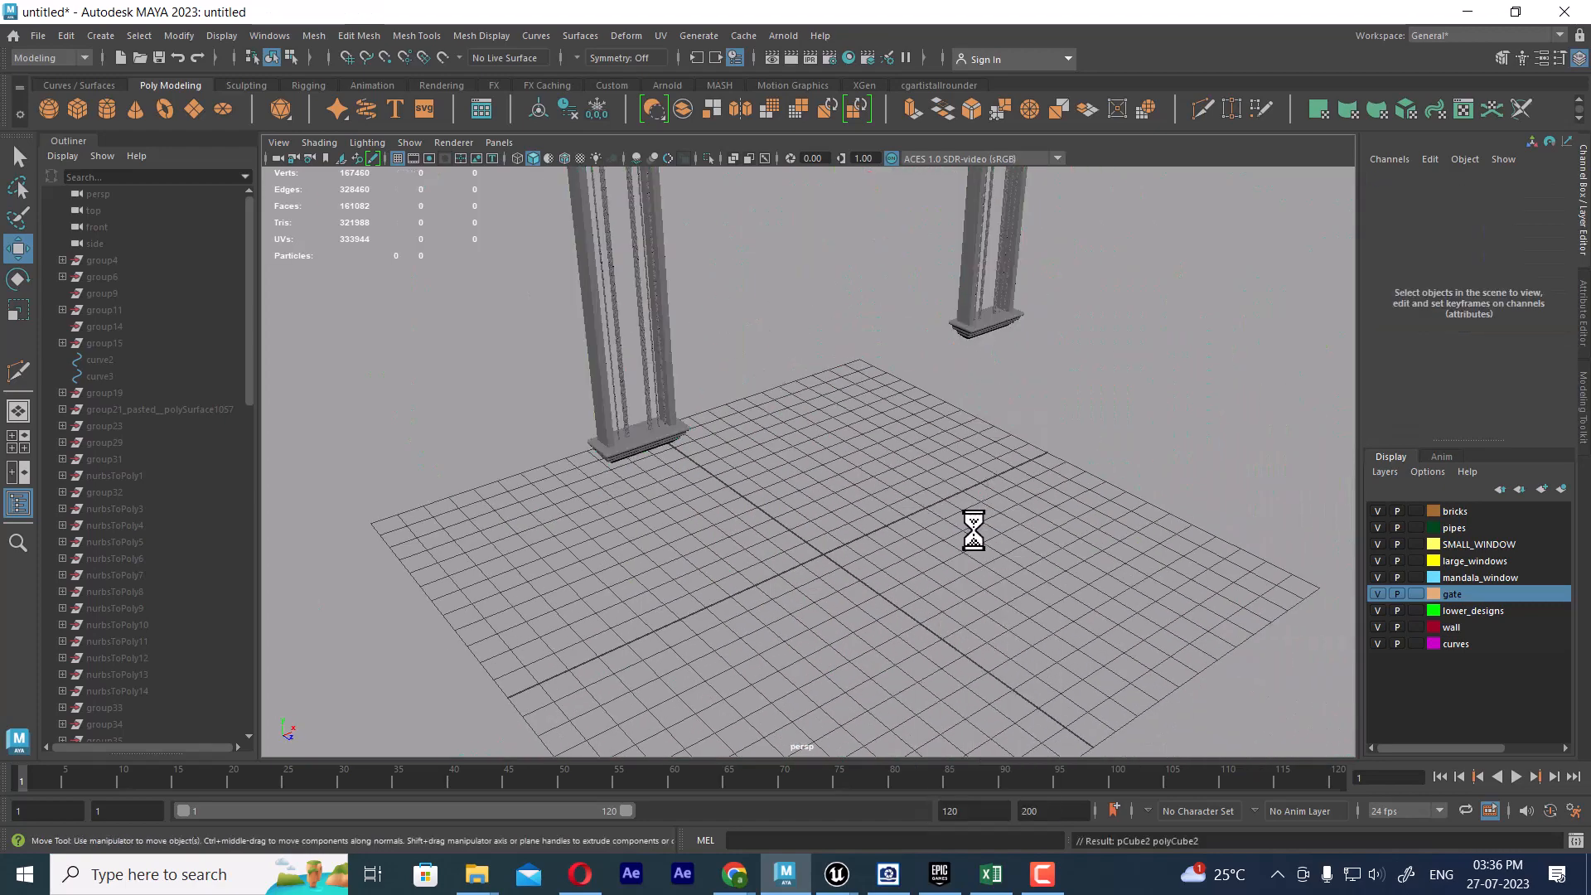
scroll(962, 605, "up", 3)
key("f")
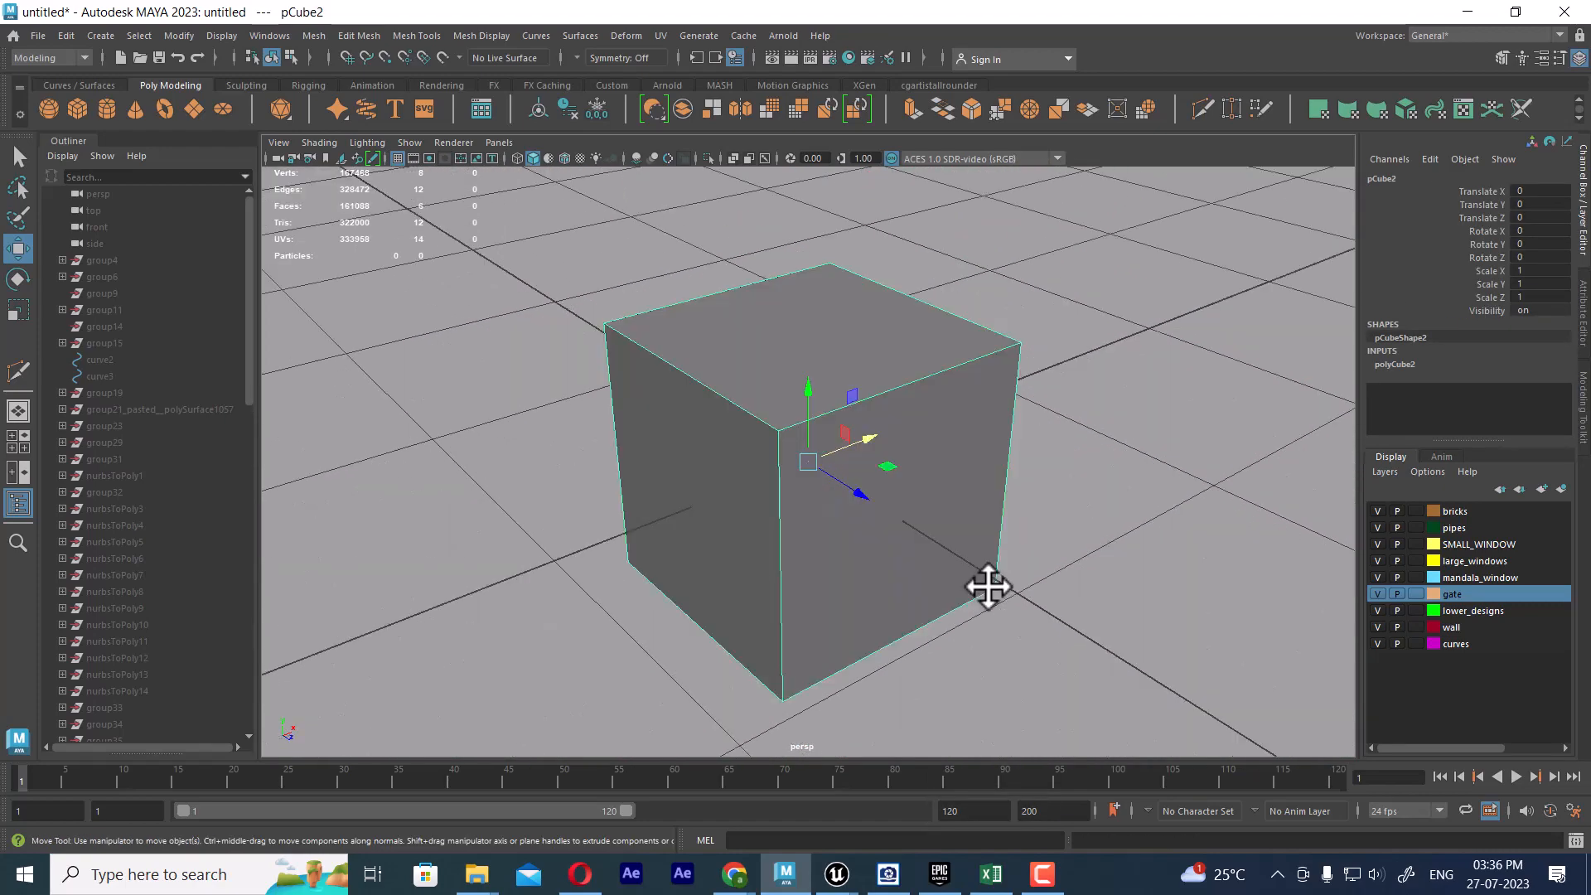
Duplicate the cube, move the copy about 1.76 units along Z, and repeat with Duplicate with Transform for a third cube.
key("ctrl+d")
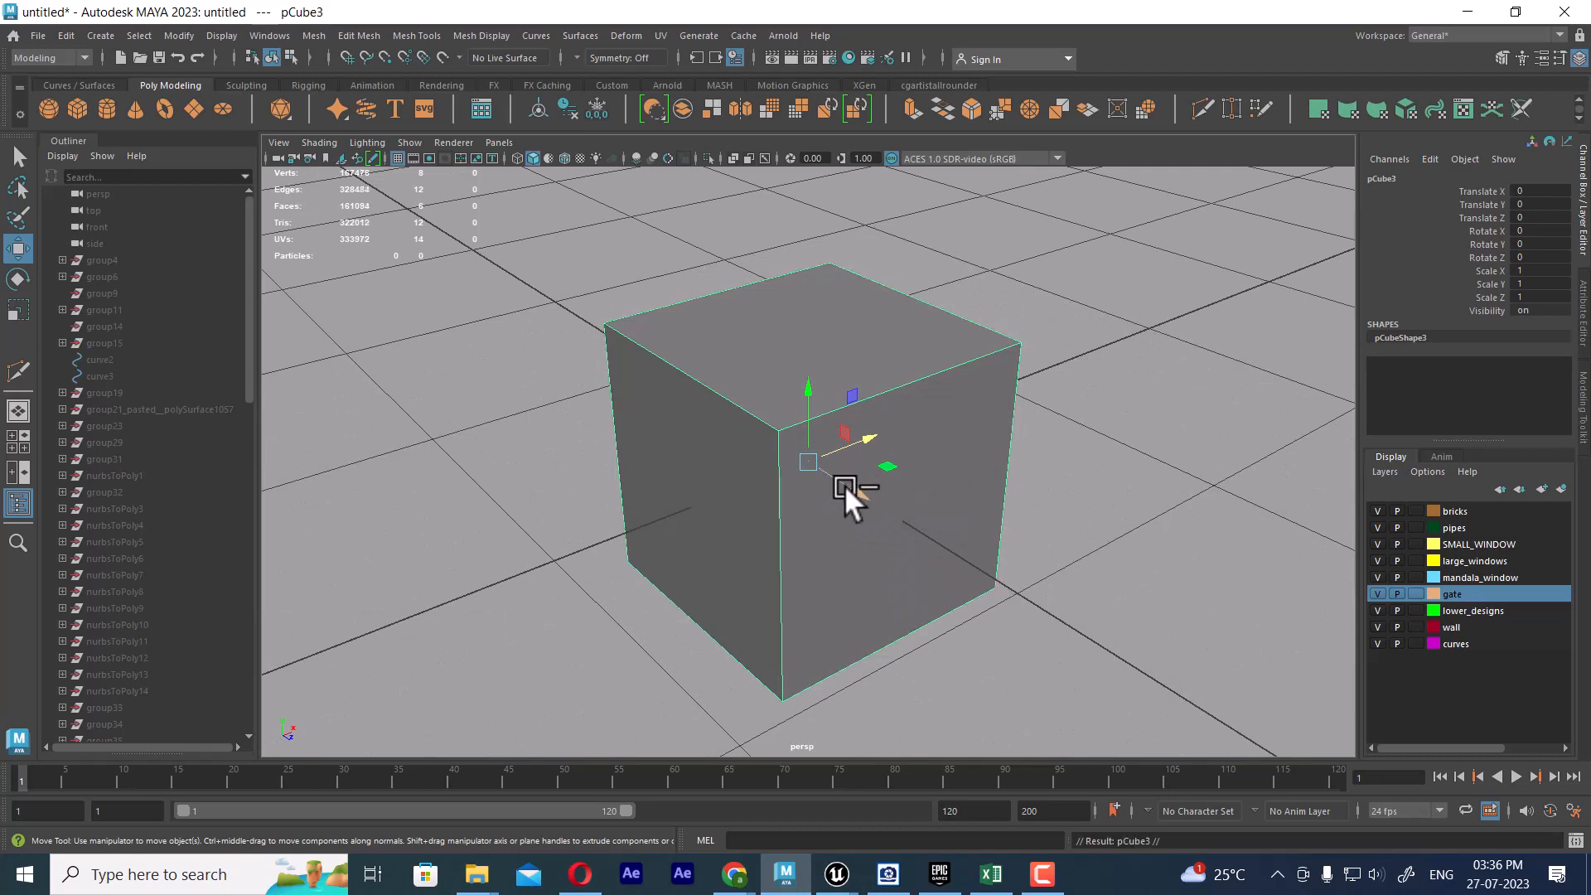
left_click_drag(843, 484, 1399, 732)
scroll(1116, 493, "down", 4)
right_click_drag(1115, 493, 1069, 506, "alt")
middle_click_drag(1069, 506, 973, 500, "alt")
left_click_drag(973, 500, 994, 516, "alt")
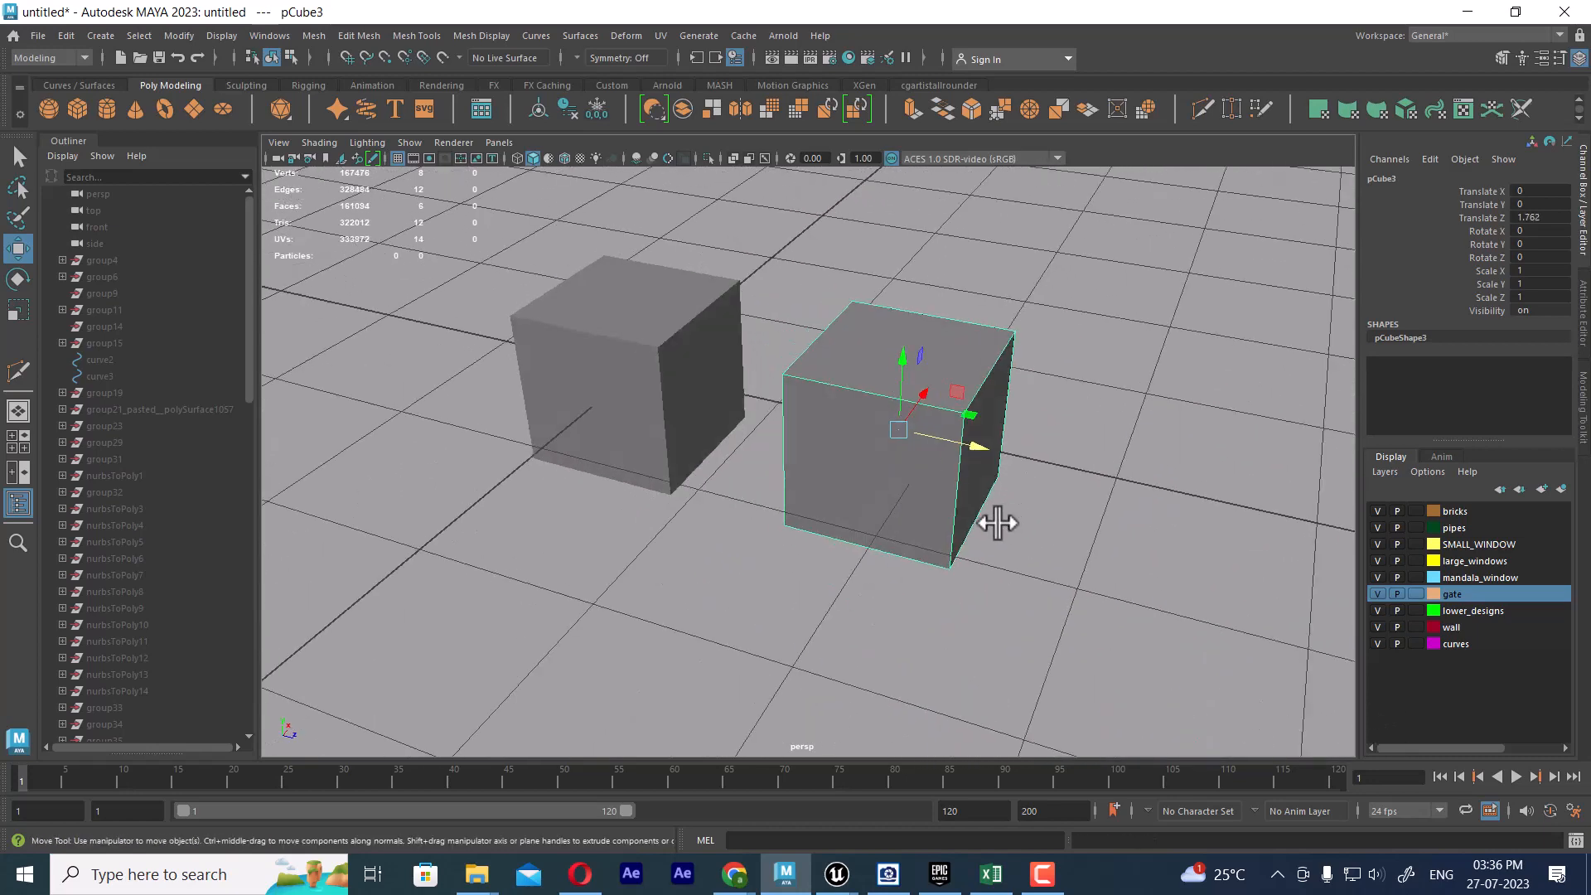
key("shift+d")
Bevel all edges of the middle cube with 2 segments and a fraction of 0.04.
left_click(674, 354)
left_click(981, 348)
right_click_drag(982, 348, 991, 197)
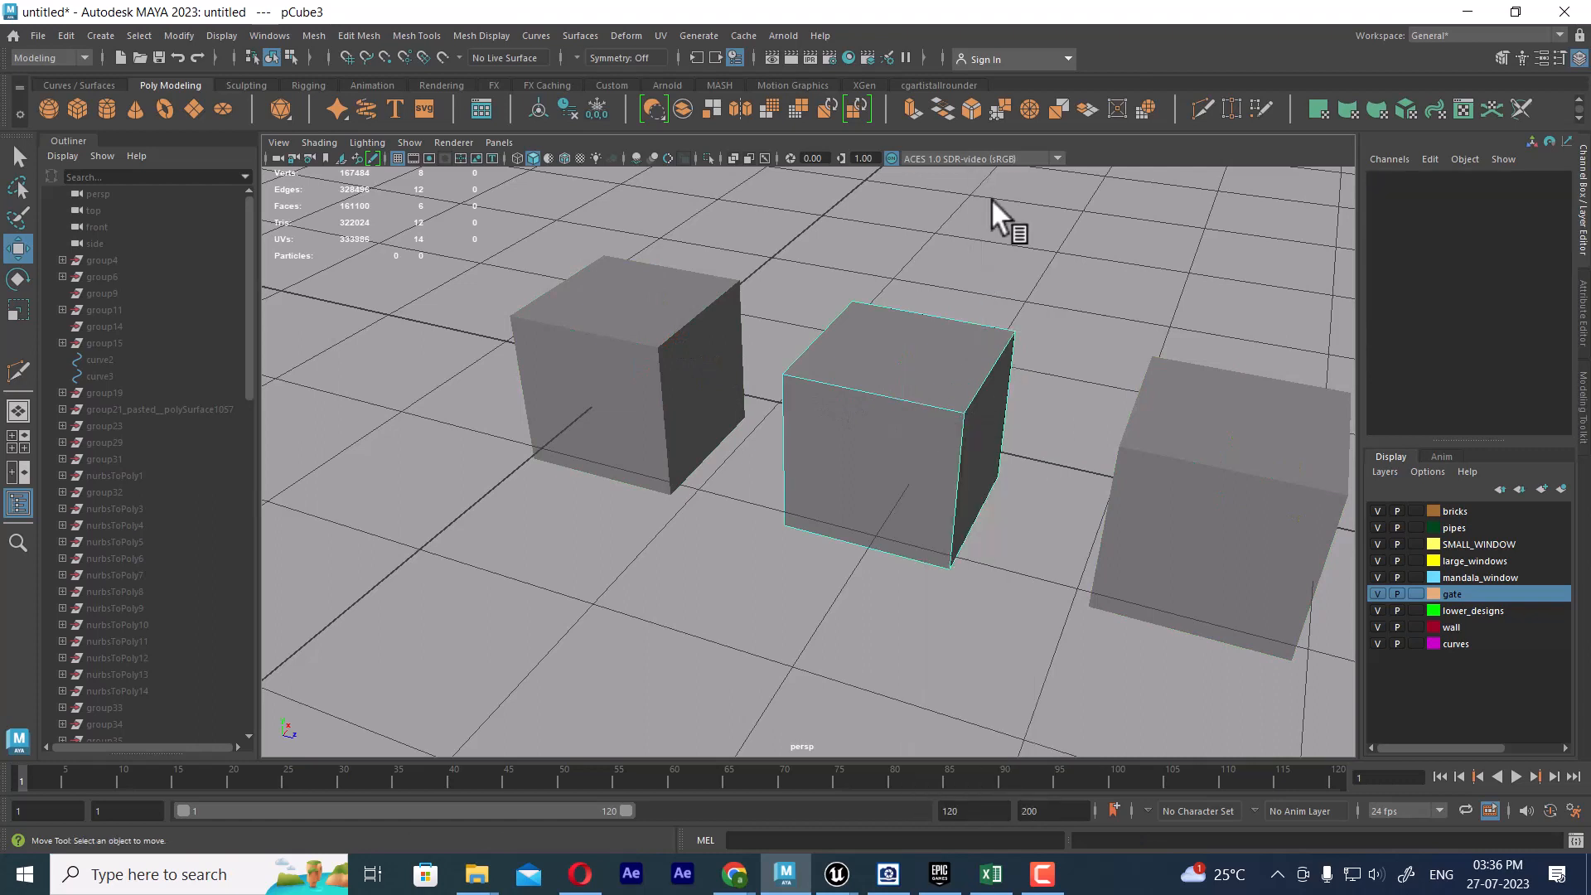
left_click_drag(1019, 226, 640, 853)
right_click(915, 443, "shift")
left_click(1019, 440)
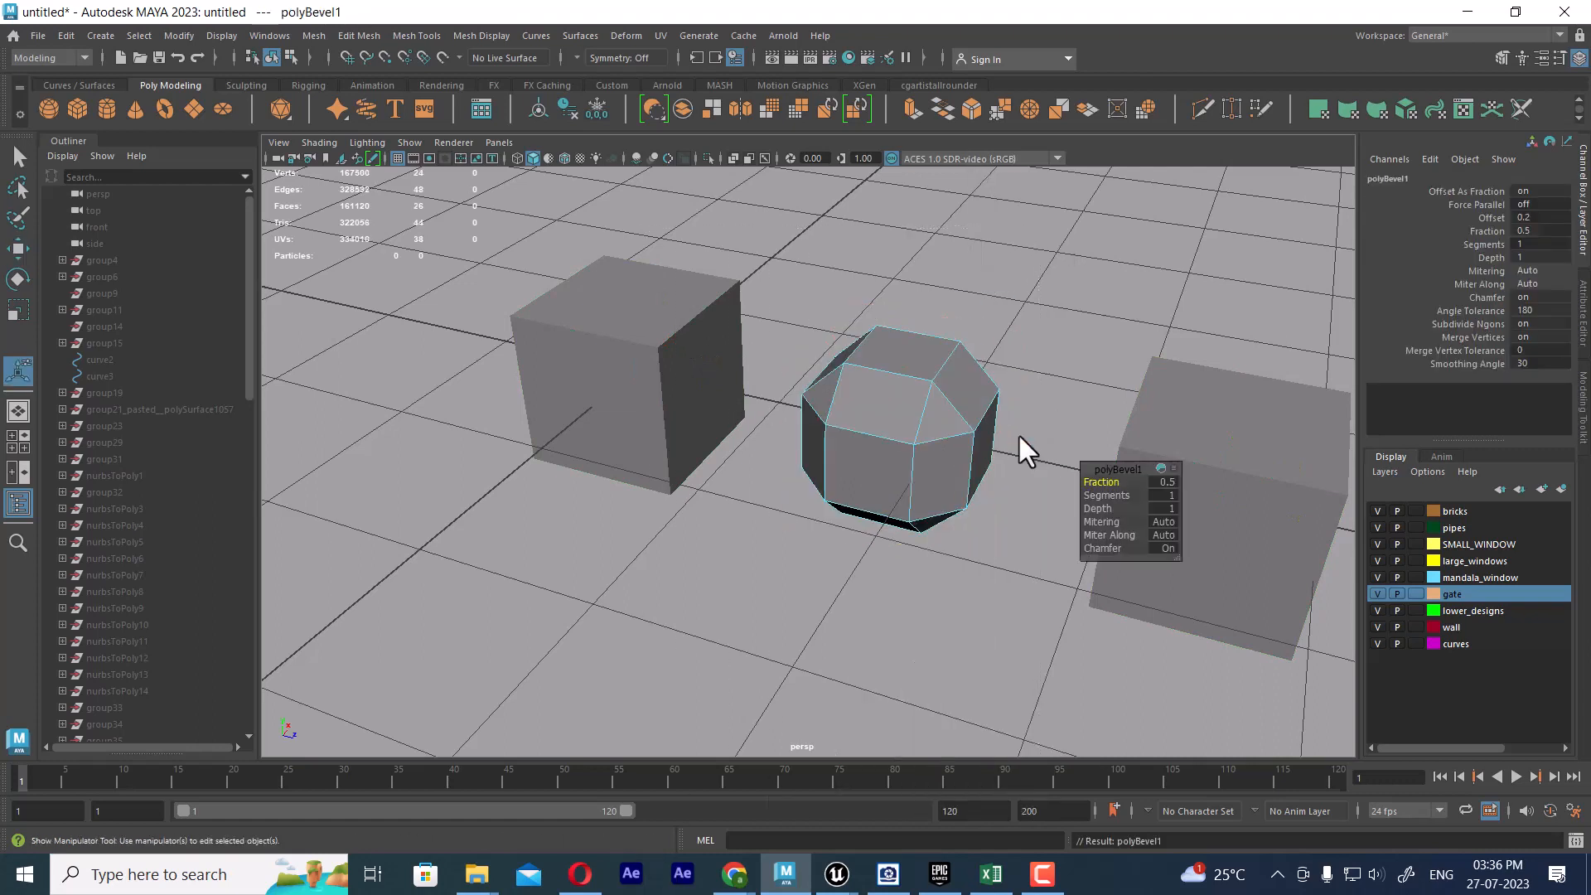
left_click_drag(1133, 491, 1081, 483)
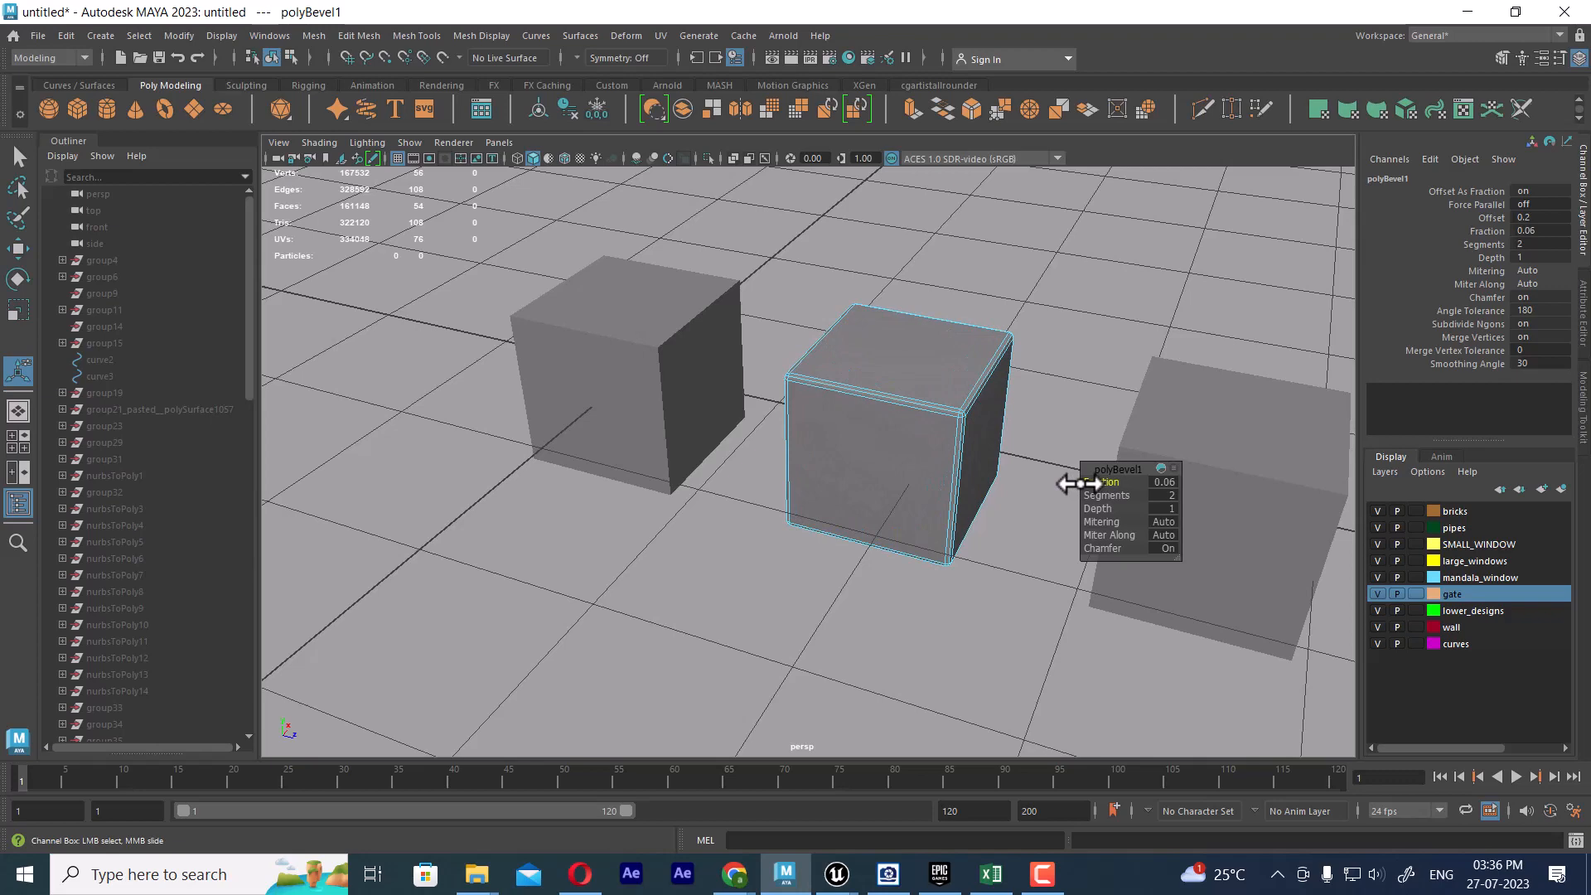
key("q")
Bevel all edges of the third cube with 4 segments and a fraction of 0.03.
right_click_drag(1313, 407, 1288, 406)
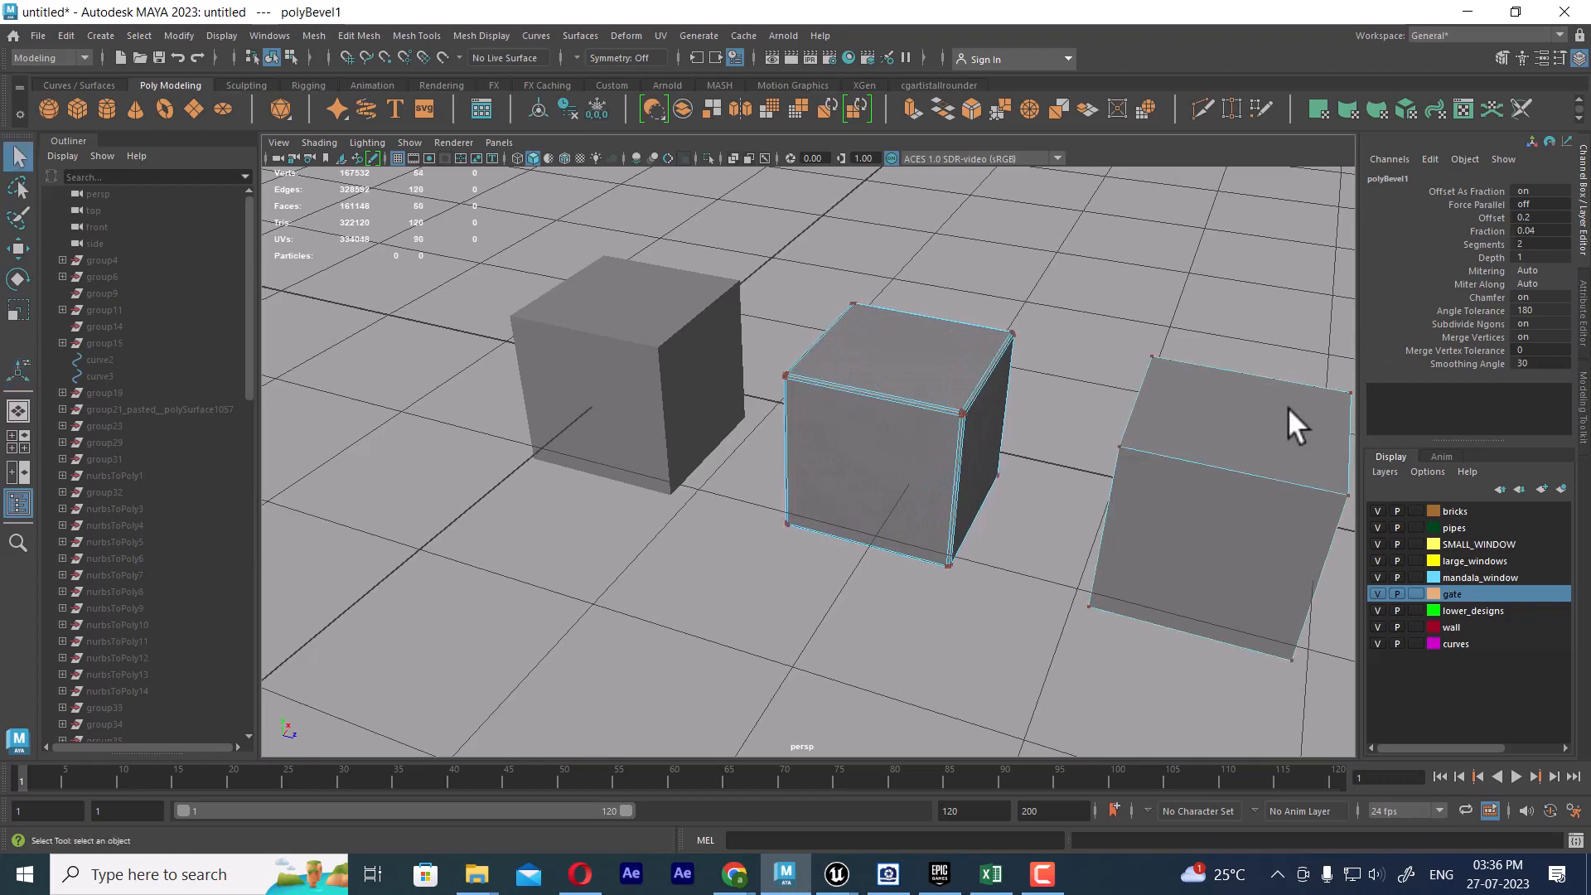
middle_click_drag(1303, 479, 981, 440, "alt")
right_click_drag(992, 406, 1037, 209)
right_click_drag(887, 416, 998, 344)
left_click(890, 441)
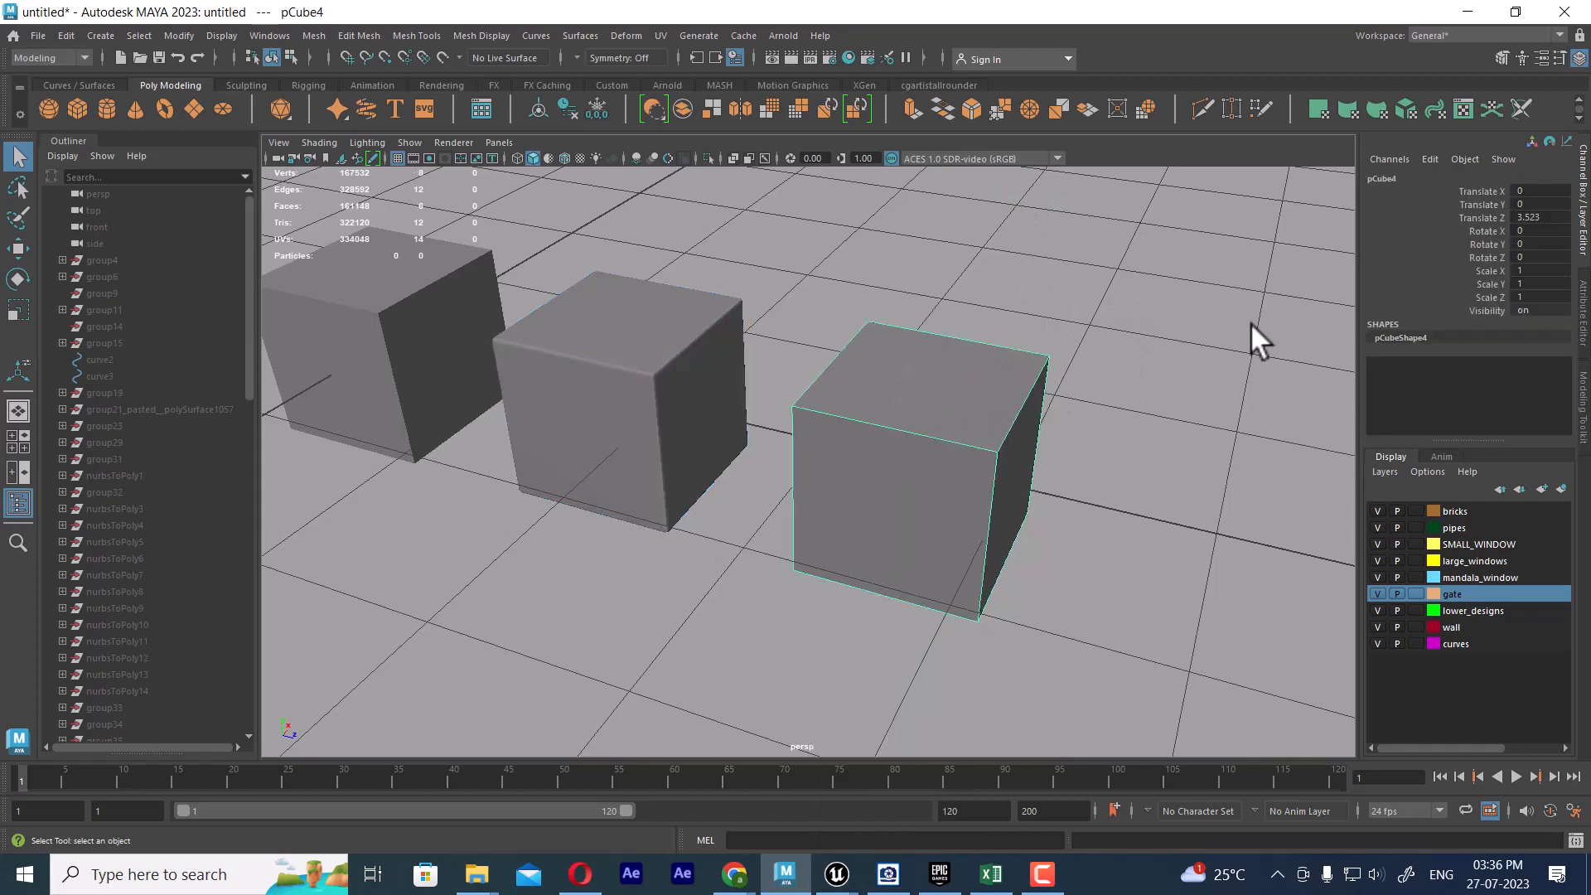
right_click_drag(1251, 321, 1250, 191)
left_click_drag(1250, 192, 708, 789)
right_click_drag(841, 393, 925, 394, "shift")
left_click_drag(1136, 497, 1075, 496)
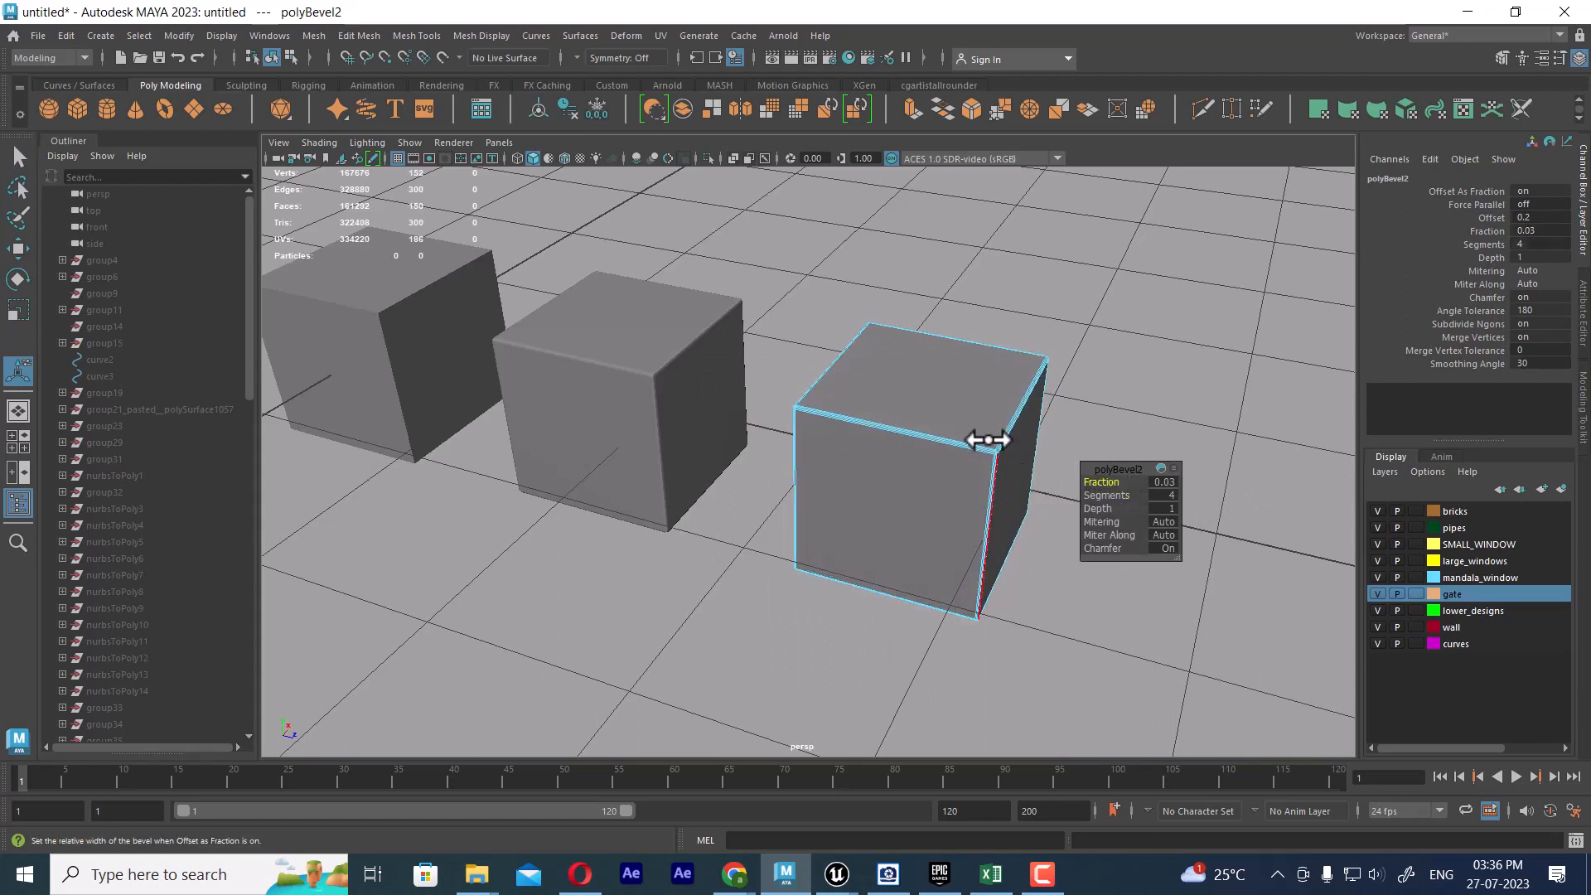
key("q")
left_click(1157, 325)
Select the plain cube and then all three cubes to compare their edge density.
left_click(365, 336)
middle_click_drag(365, 337, 1062, 692, "alt")
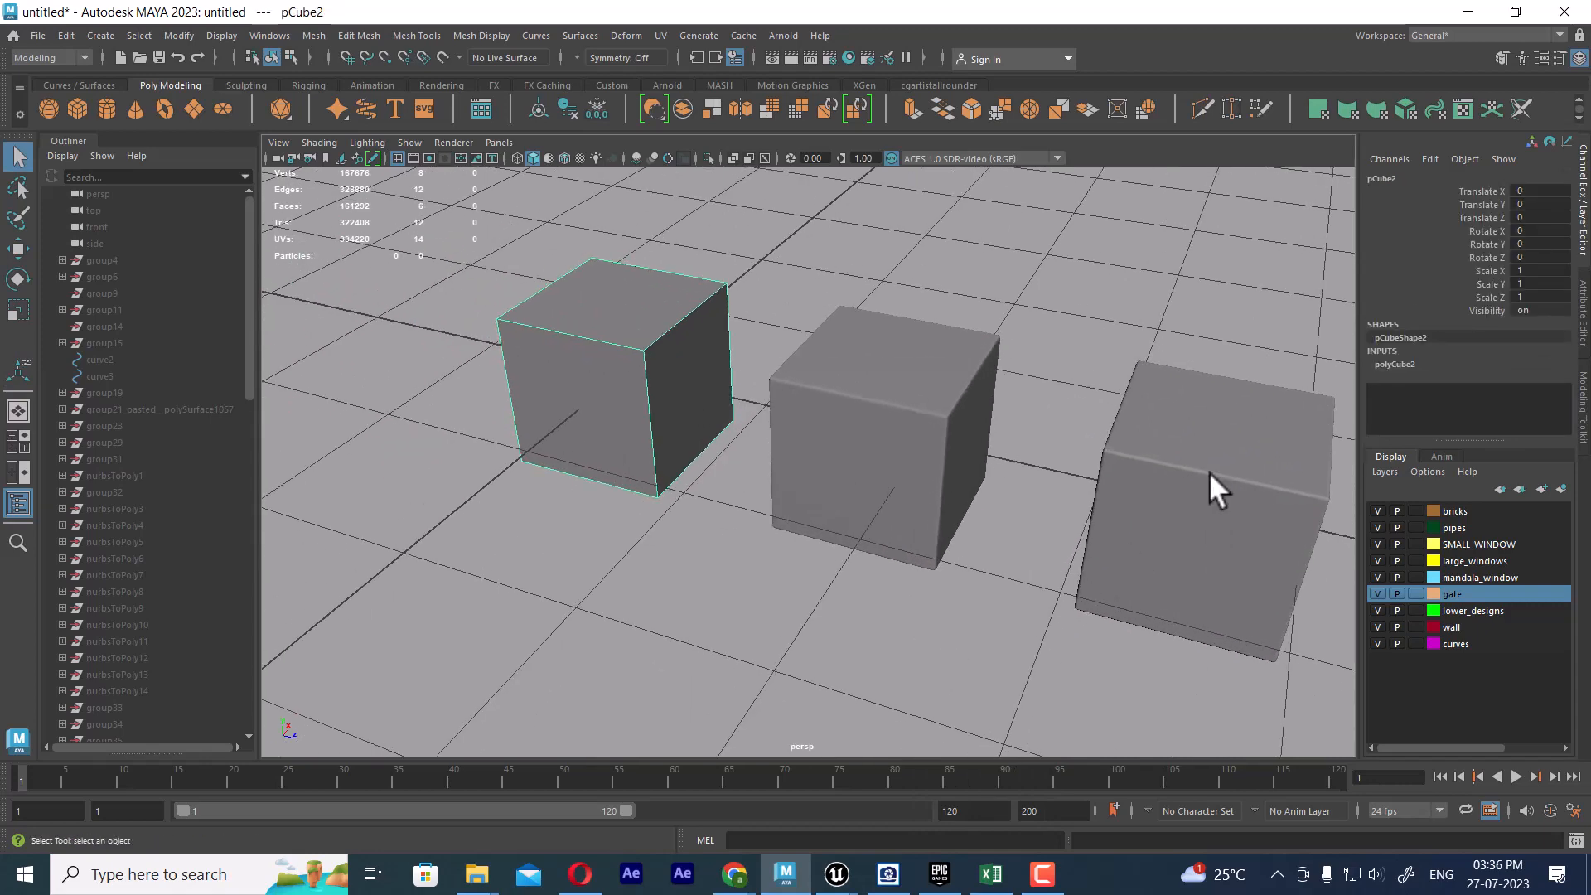
left_click_drag(1185, 355, 600, 704)
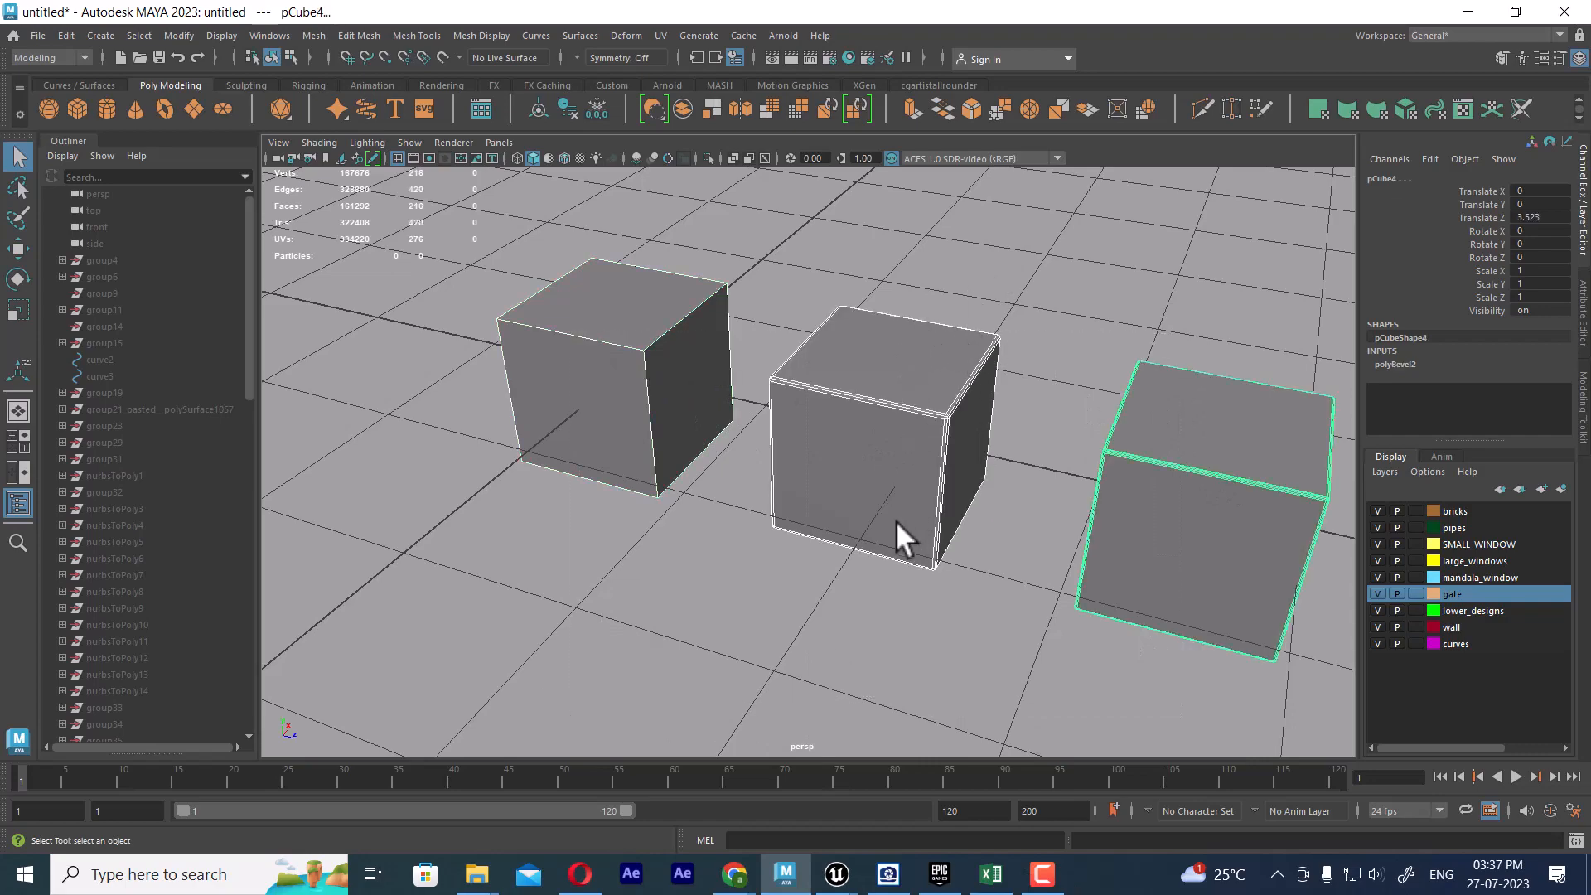
Inspect the bevelled edges of the large window's tracery and pointed cusps in shaded view without a selection.
scroll(683, 334, "down", 7)
left_click_drag(837, 505, 753, 436, "alt")
middle_click_drag(779, 366, 969, 649, "alt")
scroll(969, 649, "down", 5)
middle_click_drag(872, 386, 881, 453, "alt")
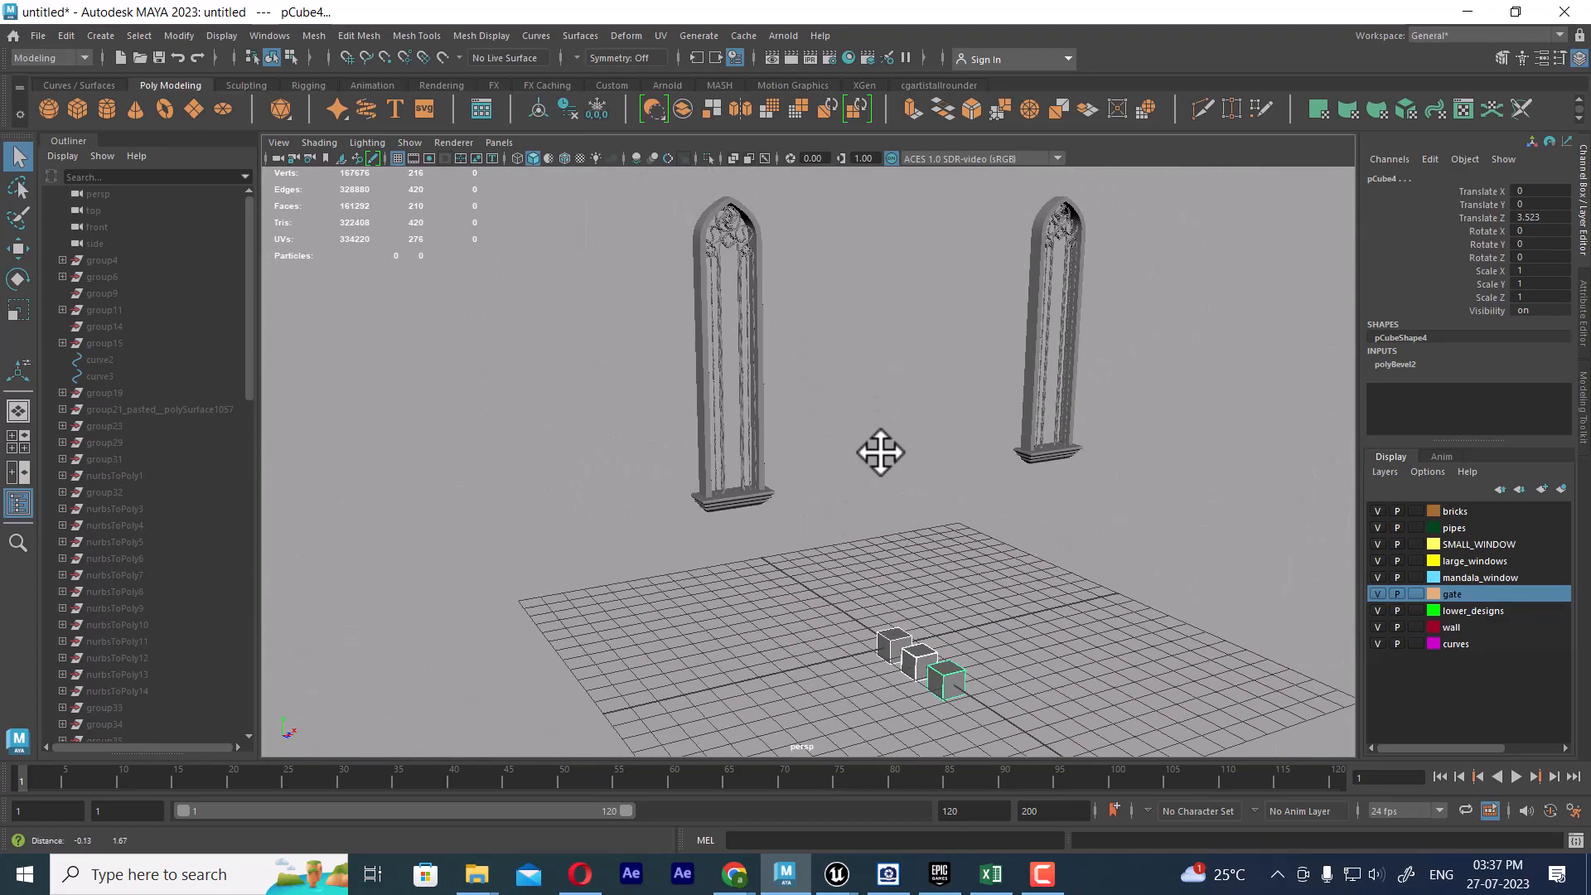
scroll(837, 415, "up", 3)
scroll(978, 514, "up", 15)
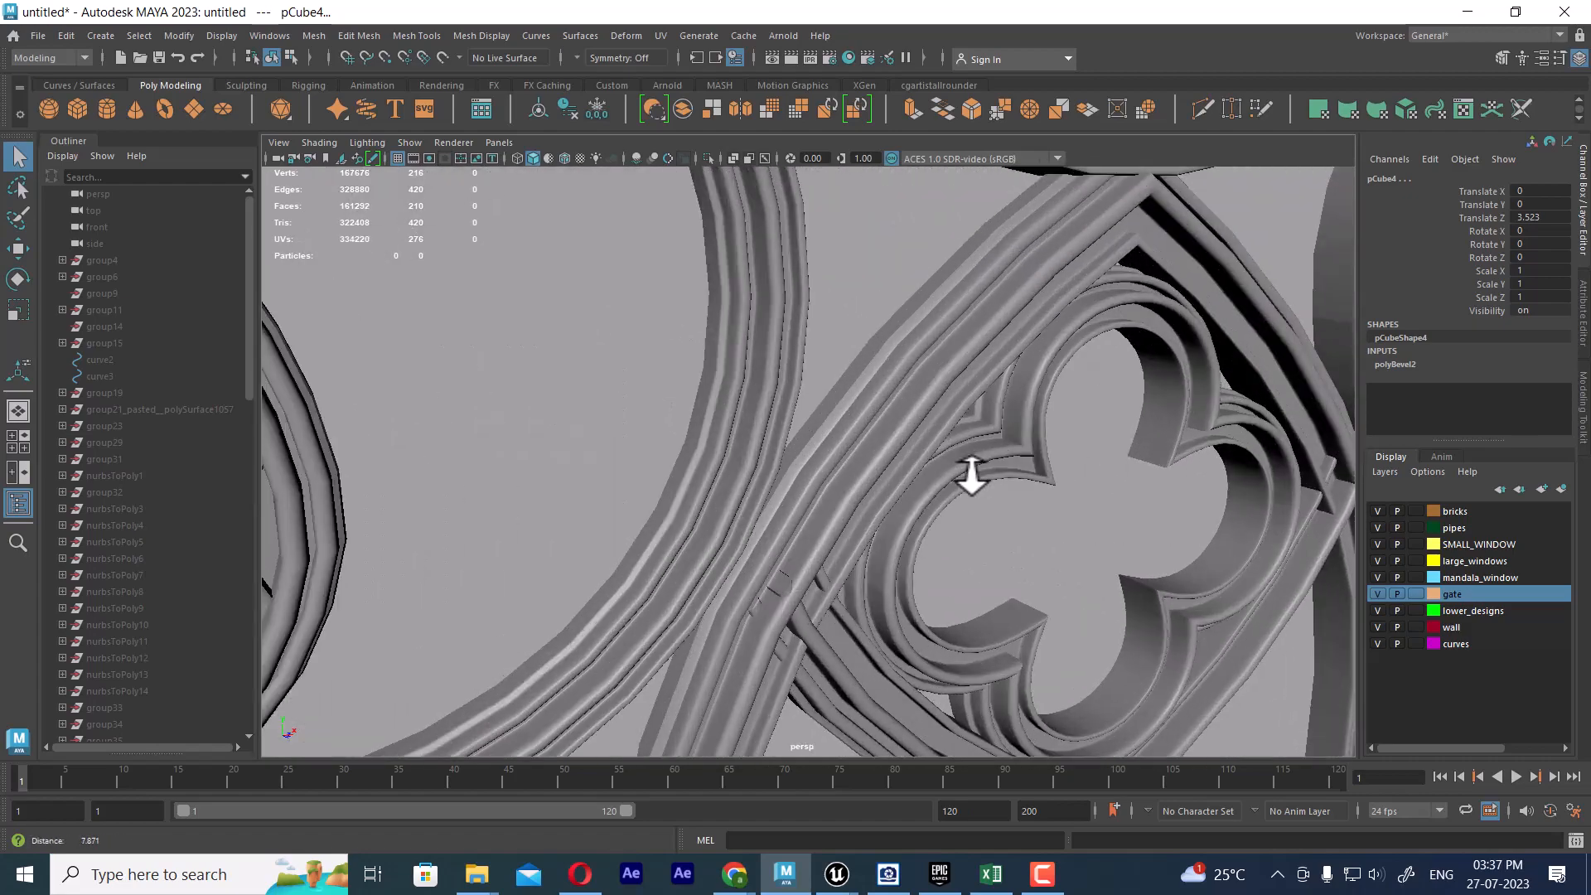
scroll(968, 469, "down", 2)
left_click(757, 376)
left_click_drag(758, 376, 832, 427, "alt")
left_click(857, 398)
middle_click_drag(842, 302, 813, 406, "alt")
scroll(797, 402, "up", 3)
middle_click_drag(847, 575, 927, 557, "alt")
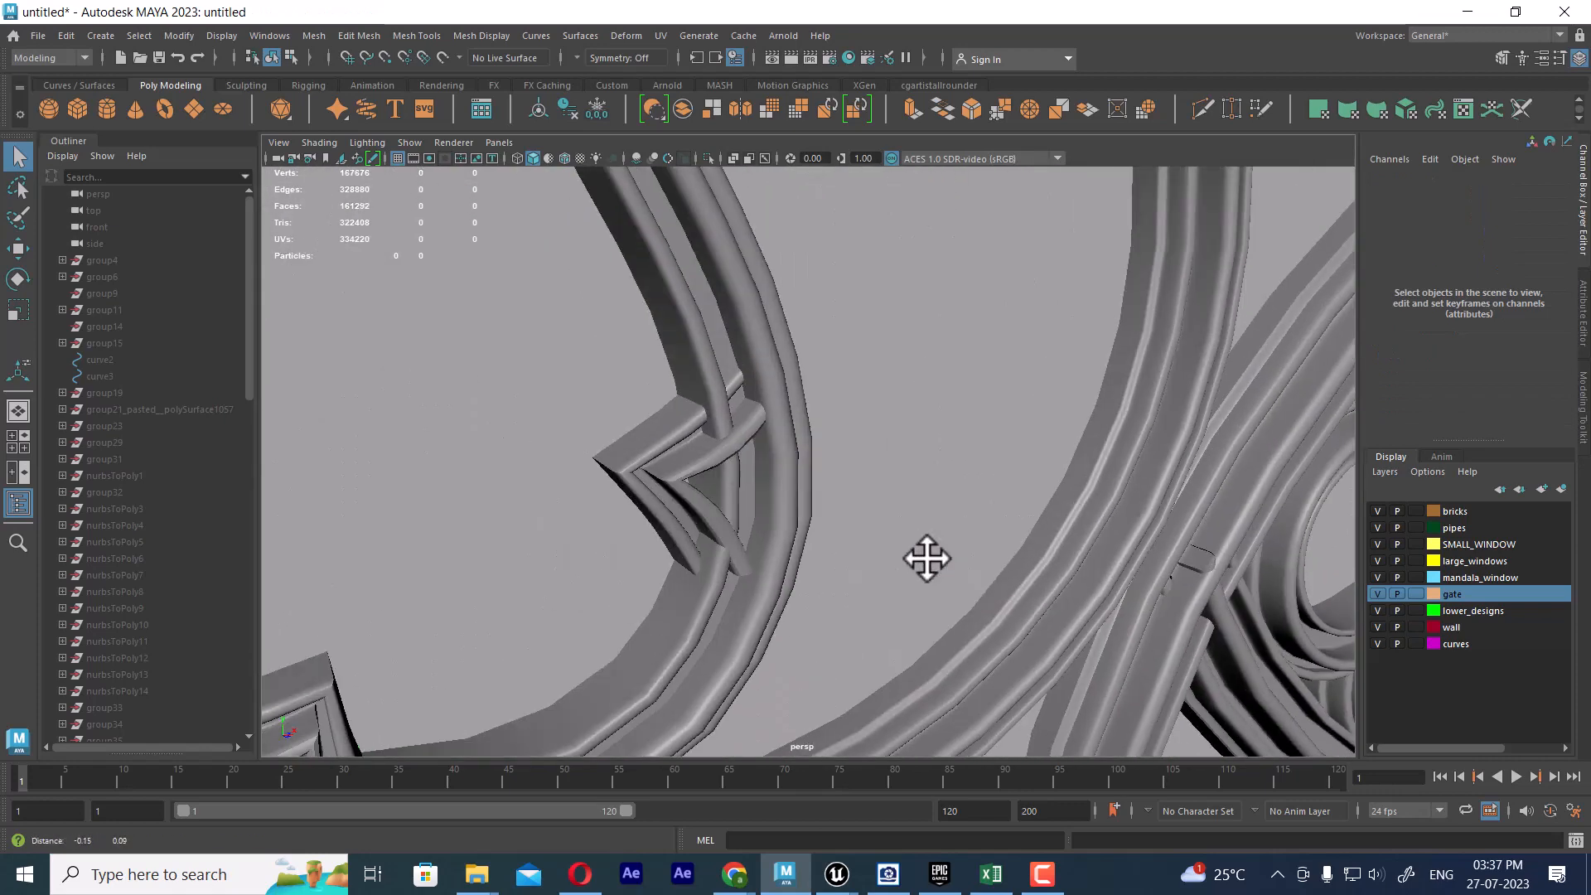
scroll(804, 474, "up", 4)
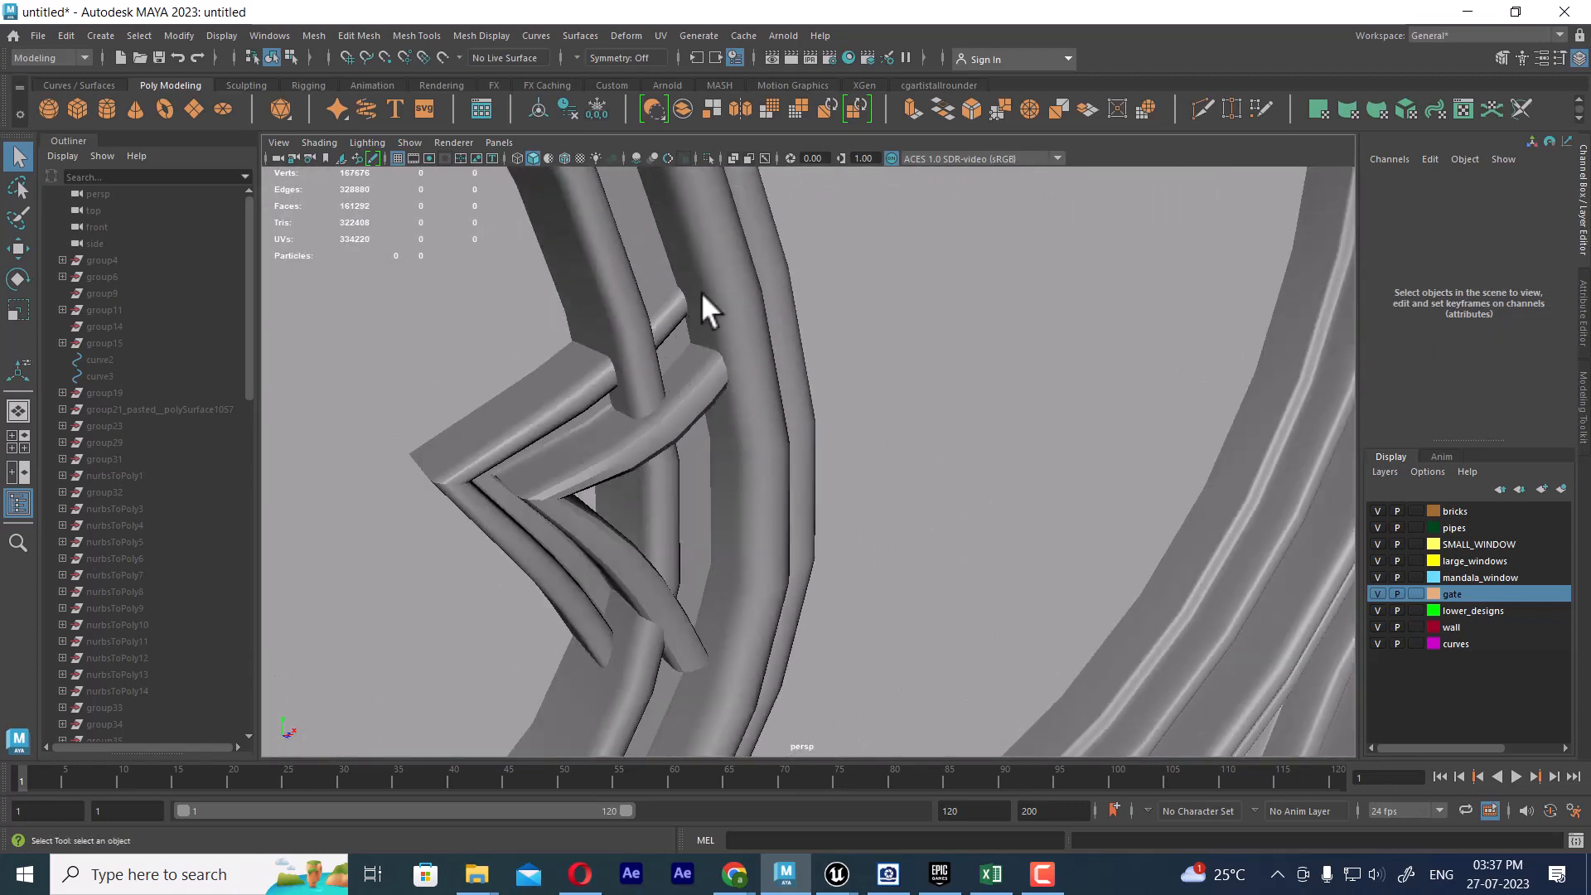
right_click_drag(879, 551, 766, 472, "alt")
middle_click_drag(763, 472, 802, 466, "alt")
right_click_drag(803, 465, 799, 472, "alt")
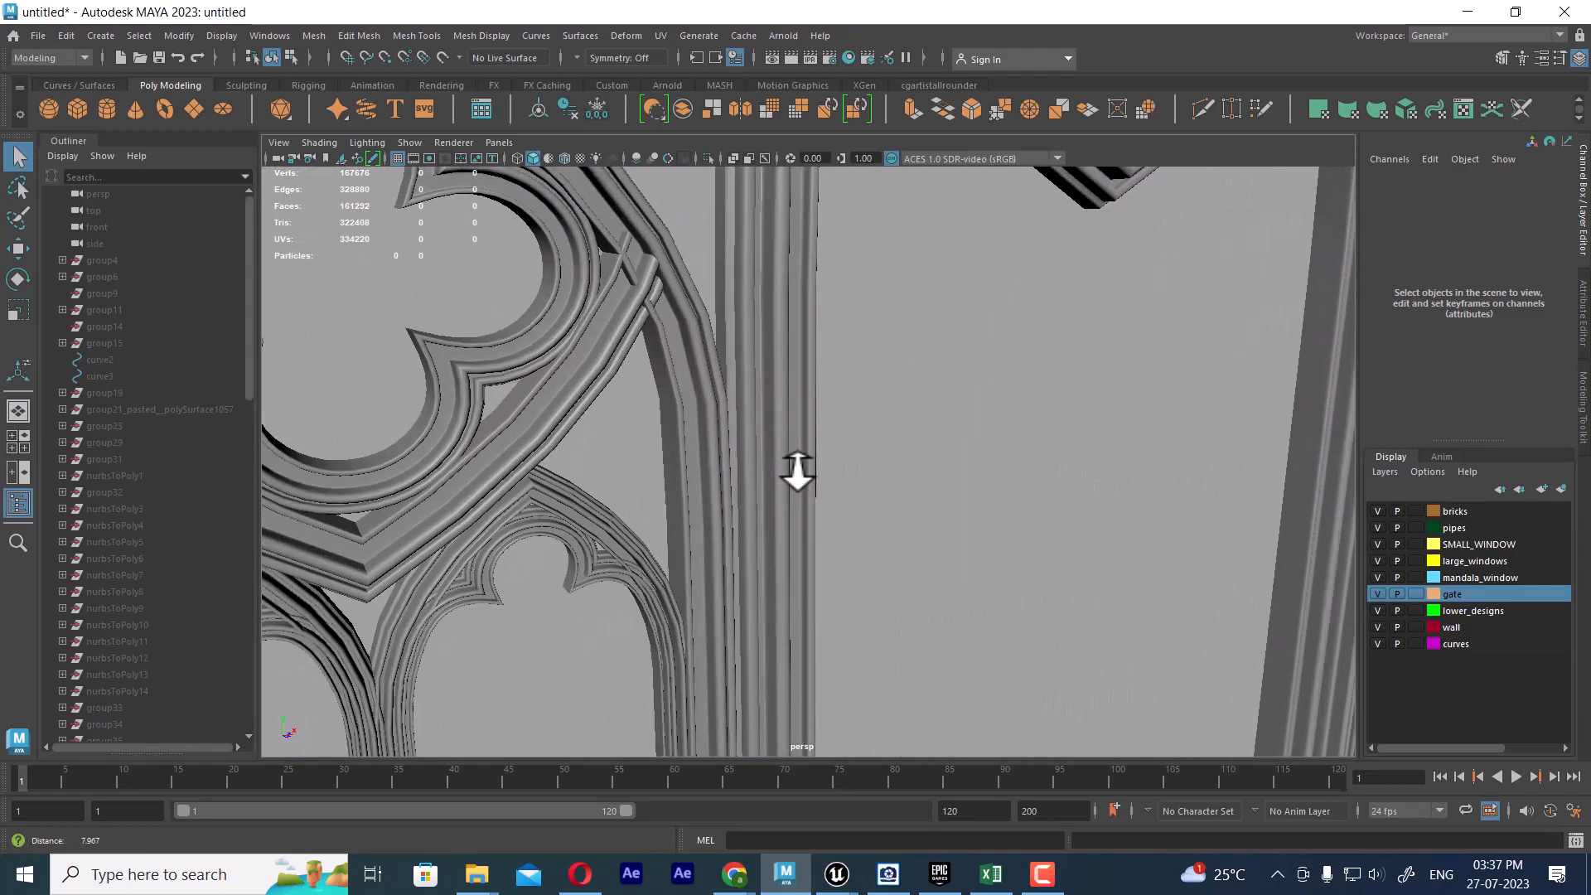
Select the large windows and examine the wireframe density of the mullions beside the quatrefoil tracery.
left_click(779, 401)
right_click_drag(778, 401, 768, 416, "alt")
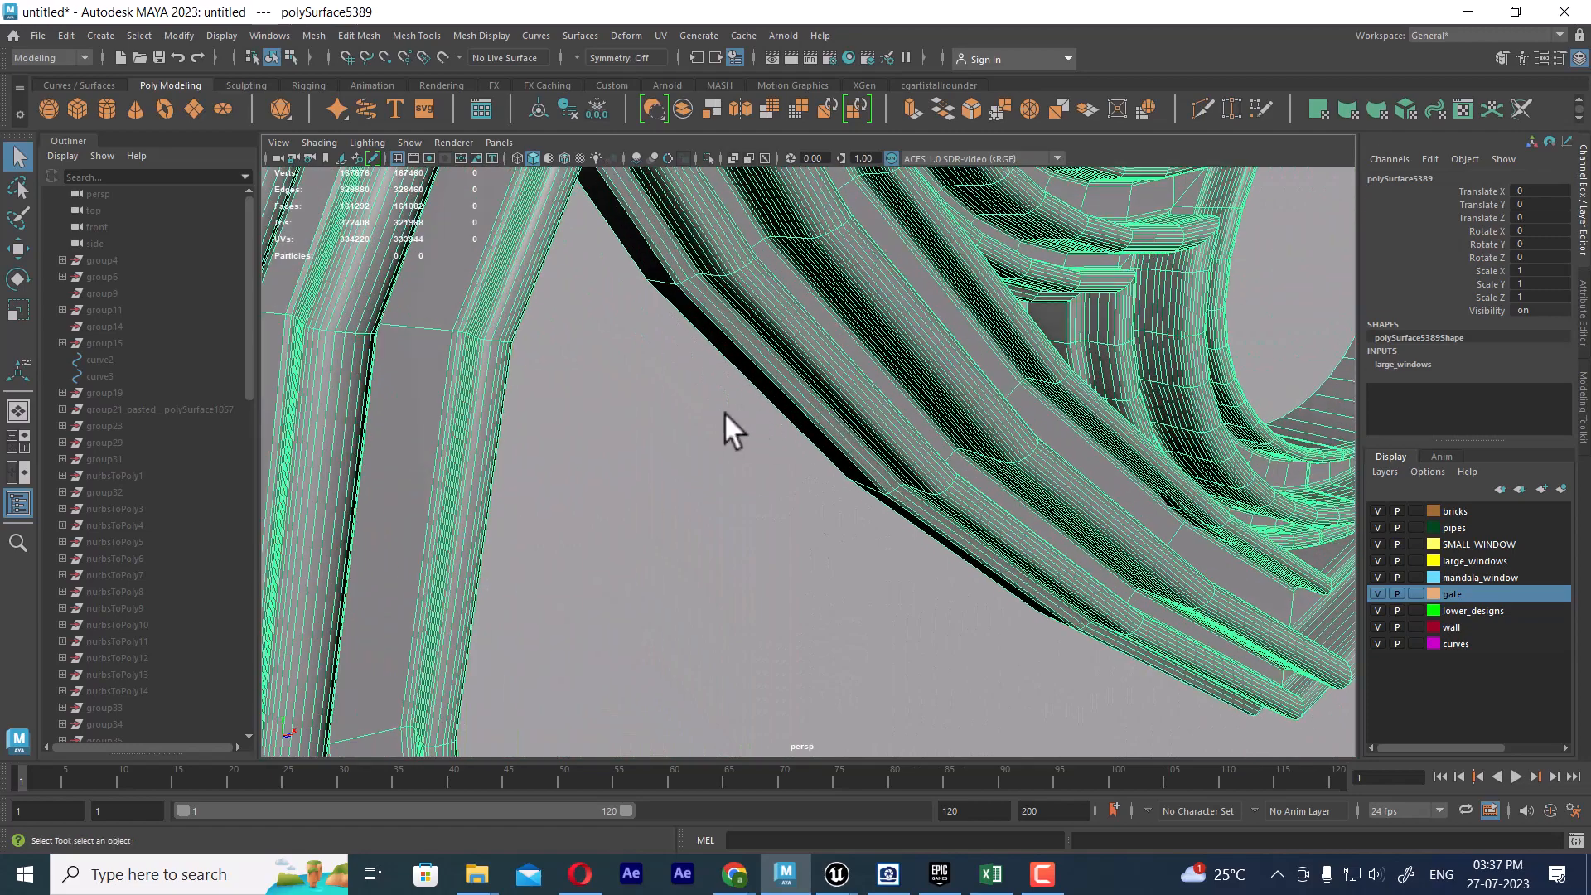
mouse_move(725, 411)
middle_mouse_down("alt")
mouse_move(754, 416)
mouse_move(737, 410)
middle_mouse_up("alt")
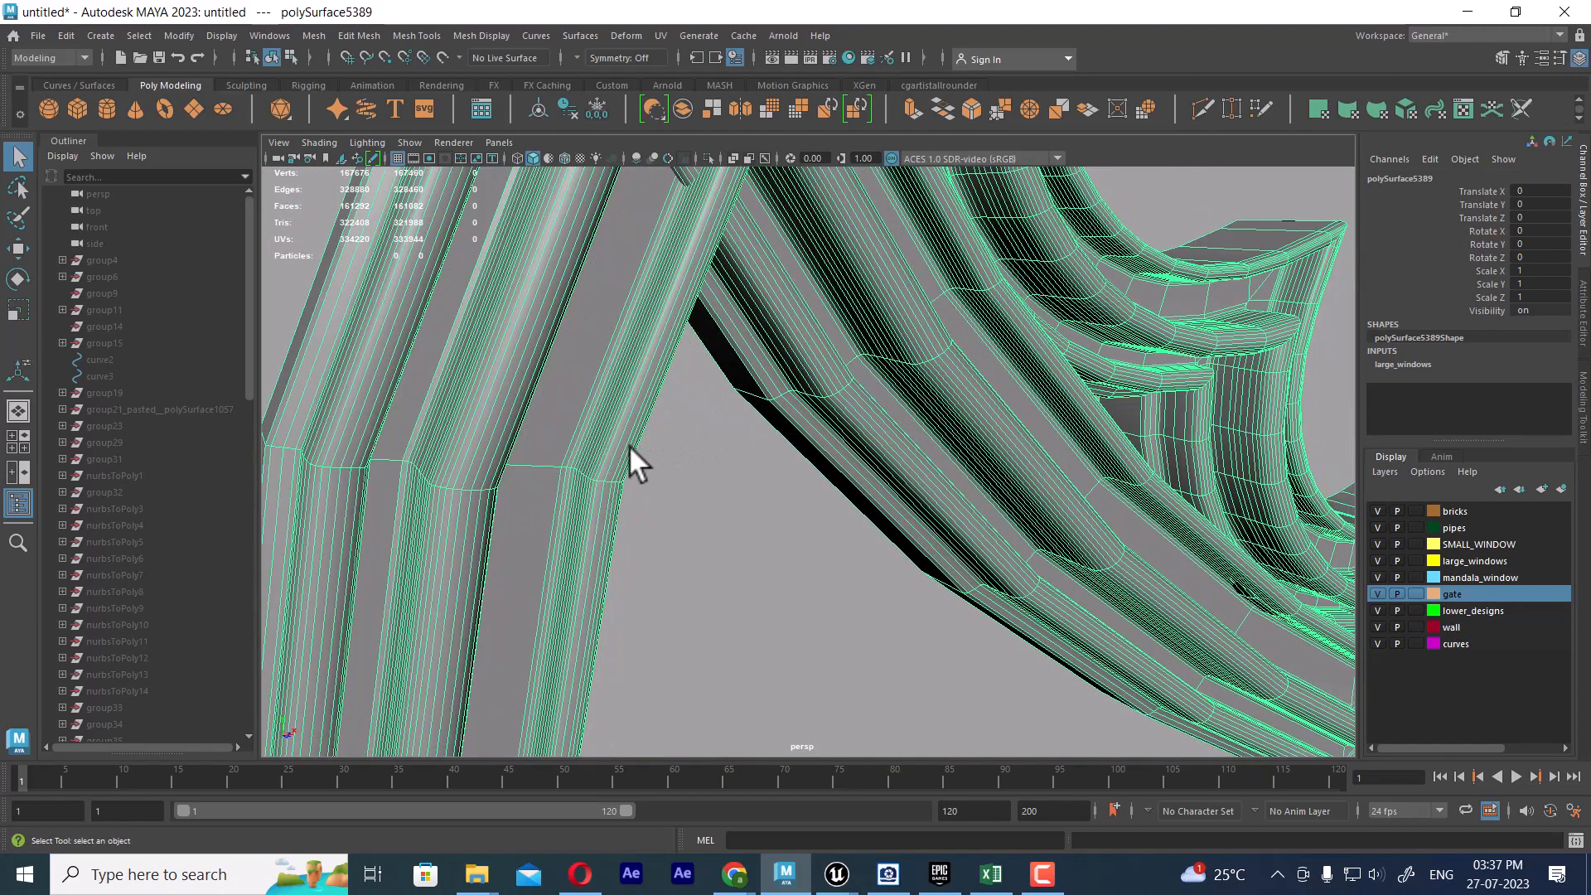
right_click_drag(615, 440, 835, 611, "alt")
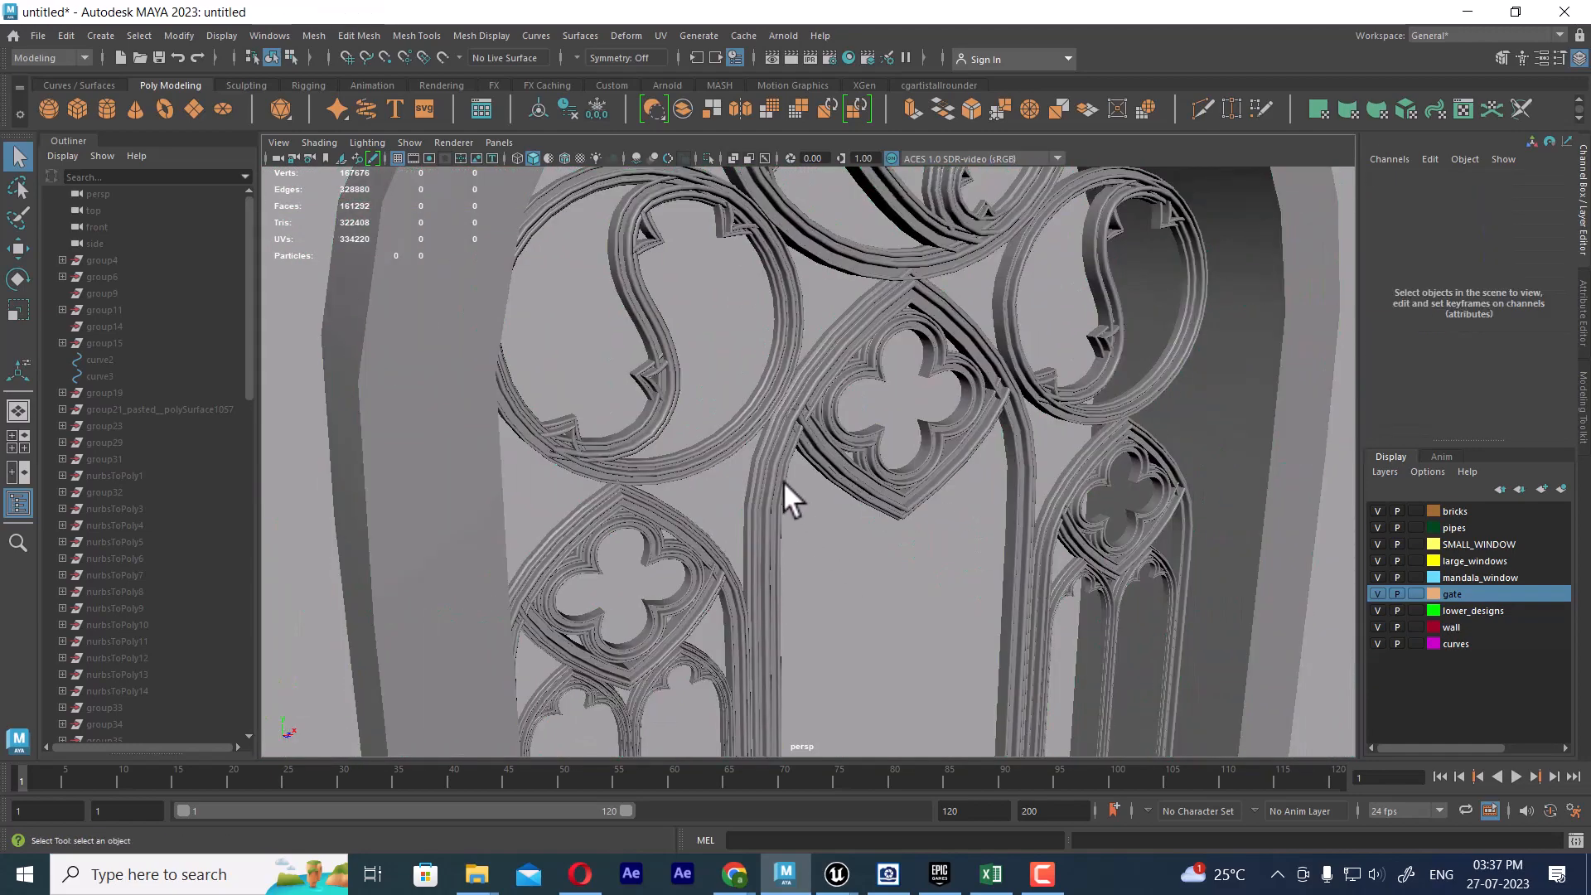
Select the central pointed-arch frame piece of the large window and hide everything else.
right_click_drag(788, 497, 817, 696, "alt")
left_click(773, 480)
key("alt+h")
mouse_move(774, 486)
left_mouse_down("alt")
mouse_move(898, 466)
mouse_move(768, 511)
left_mouse_up("alt")
key("f")
scroll(781, 445, "up", 5)
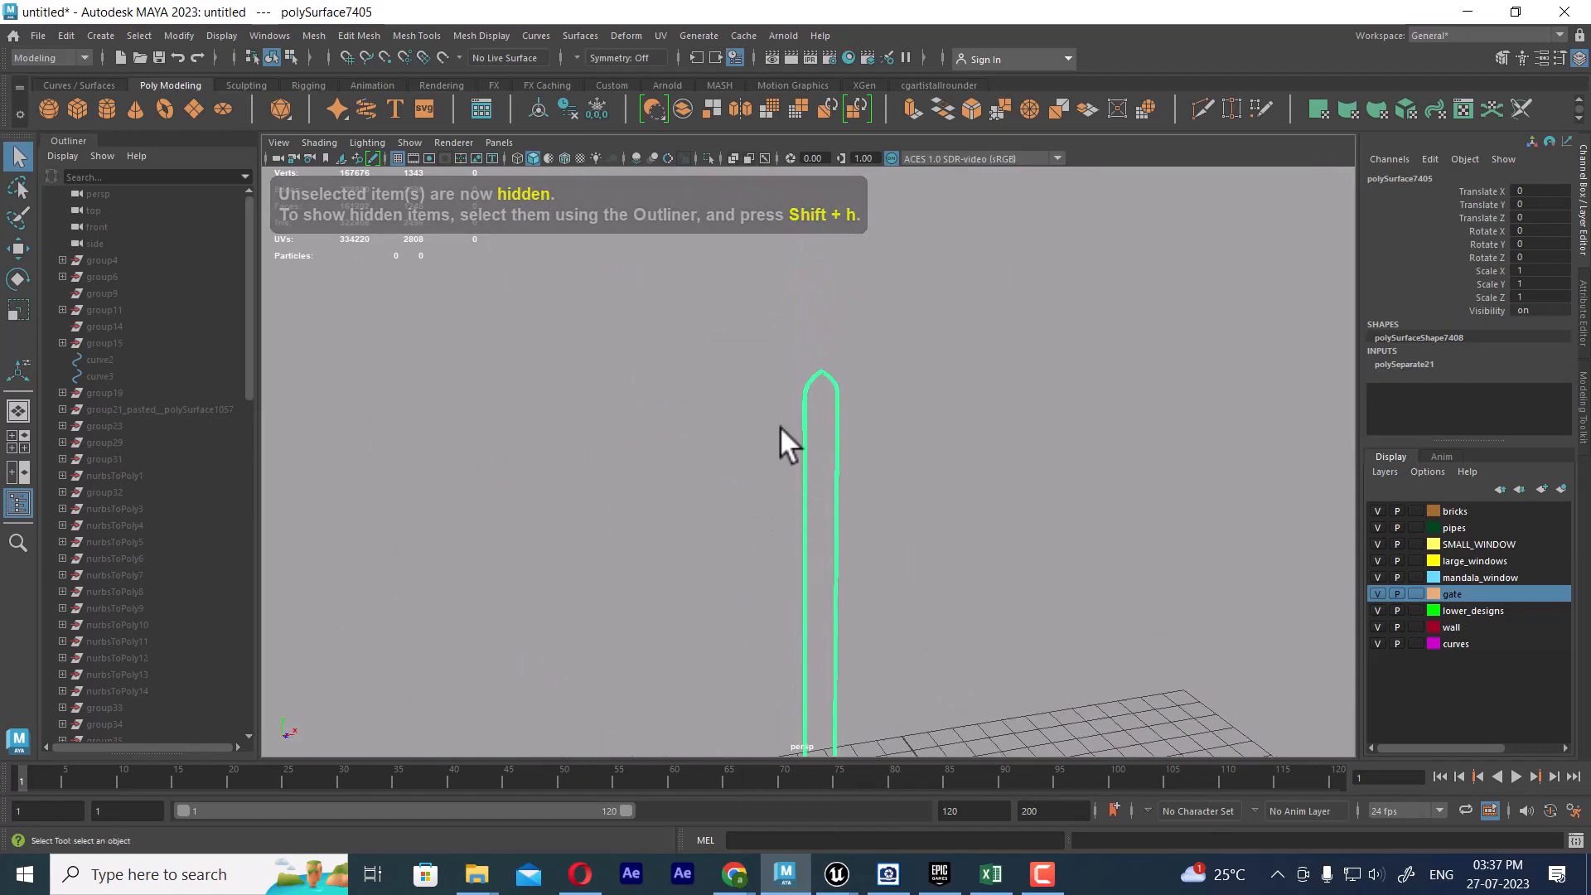
scroll(832, 389, "up", 8)
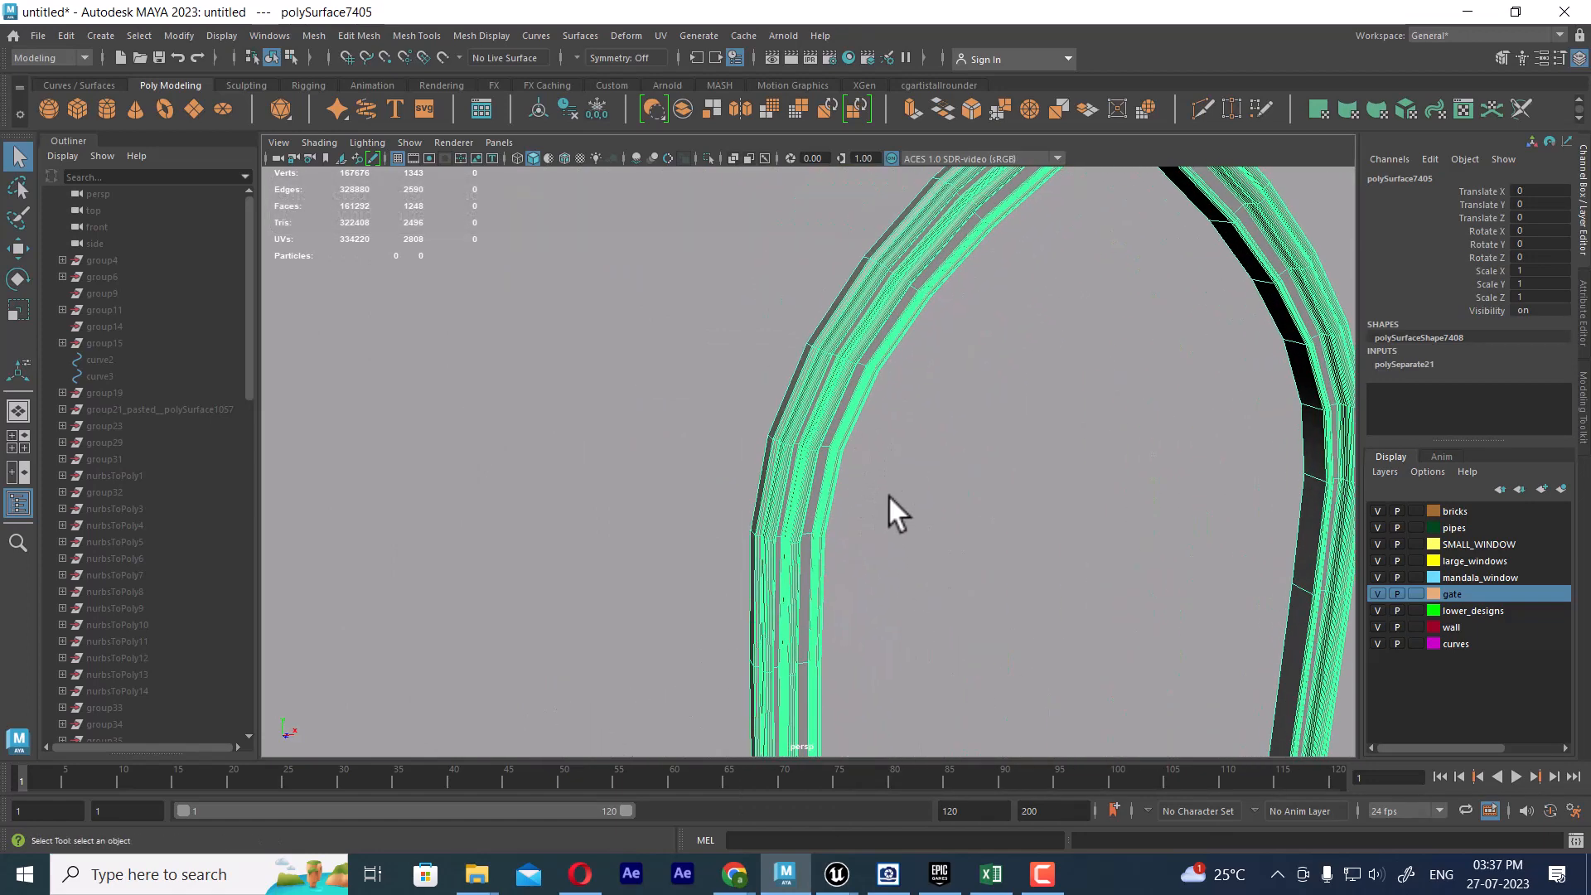
Delete the pointed-arch frame's construction history and isolate a duplicate of it.
key("w")
scroll(1003, 539, "down", 10)
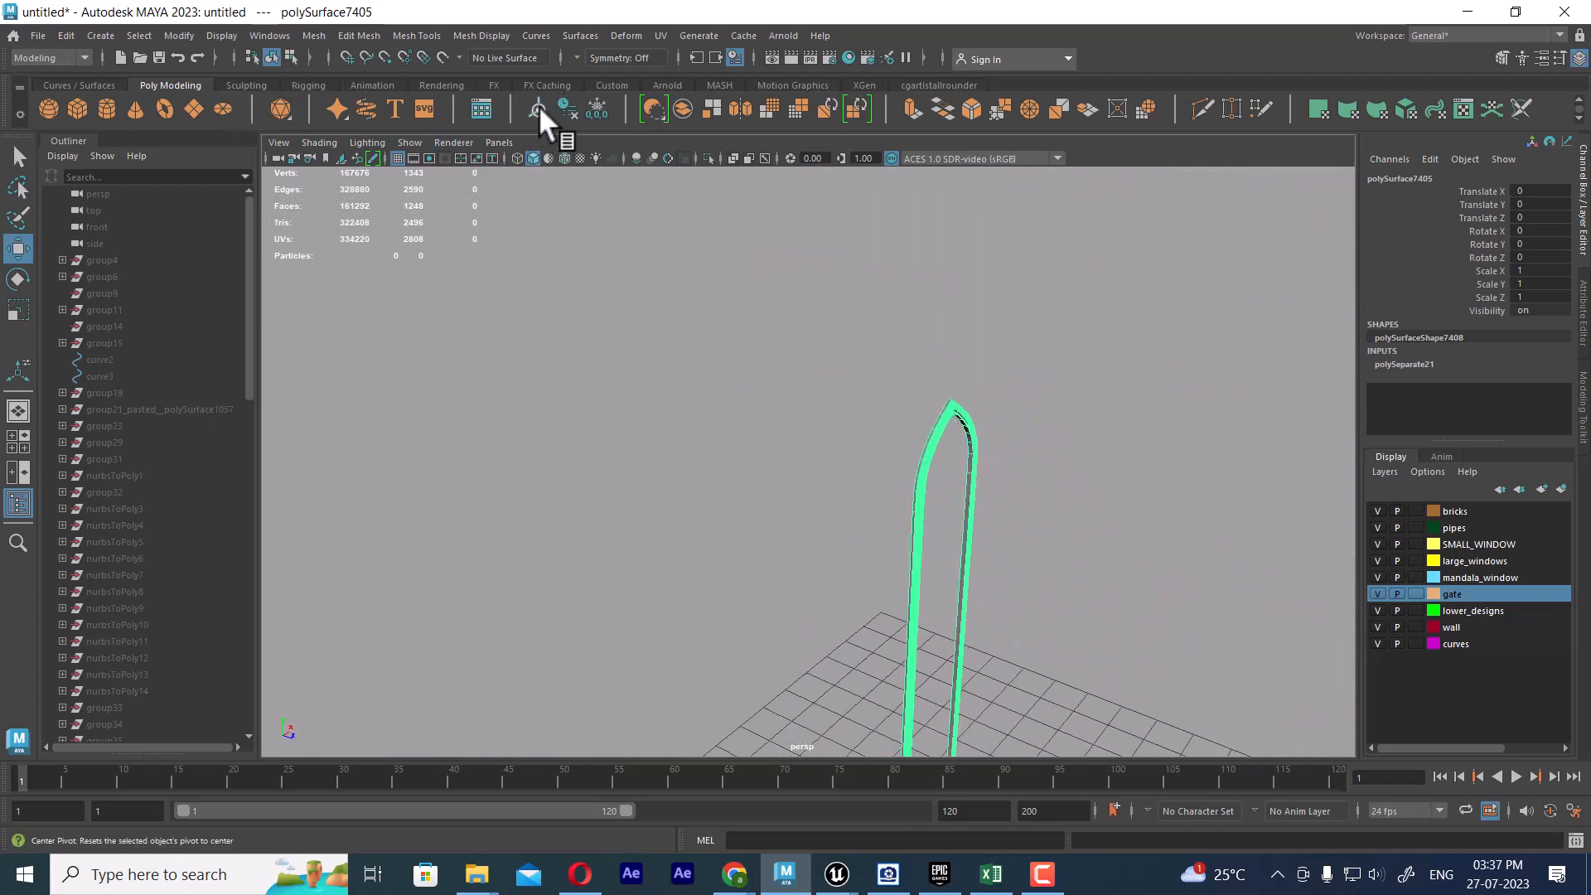
left_click(567, 107)
left_click_drag(986, 464, 996, 589, "alt")
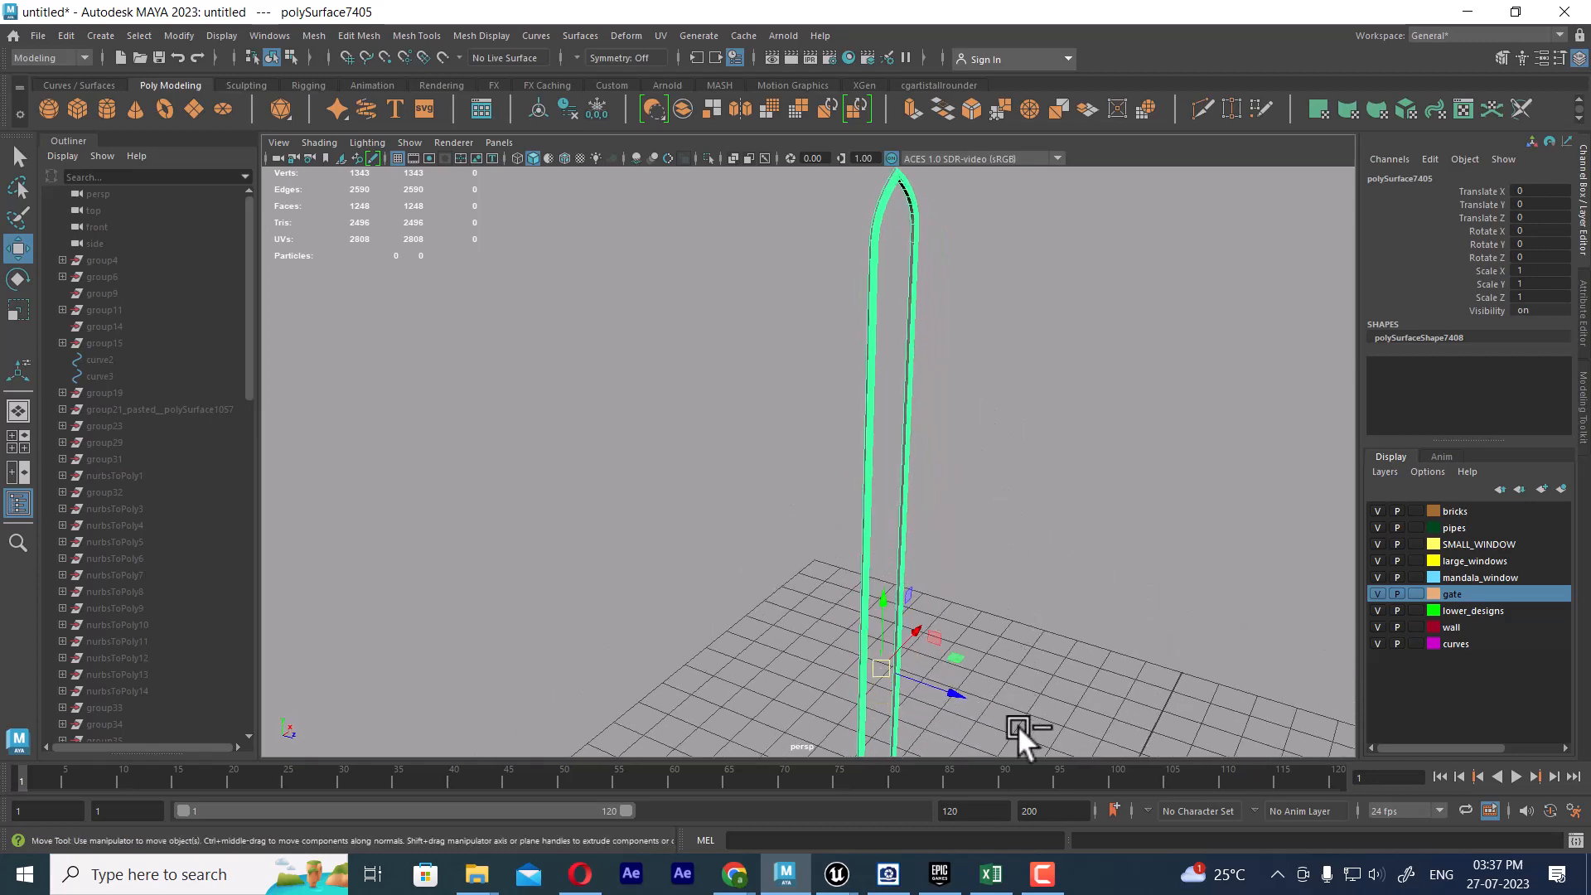
key("alt+h")
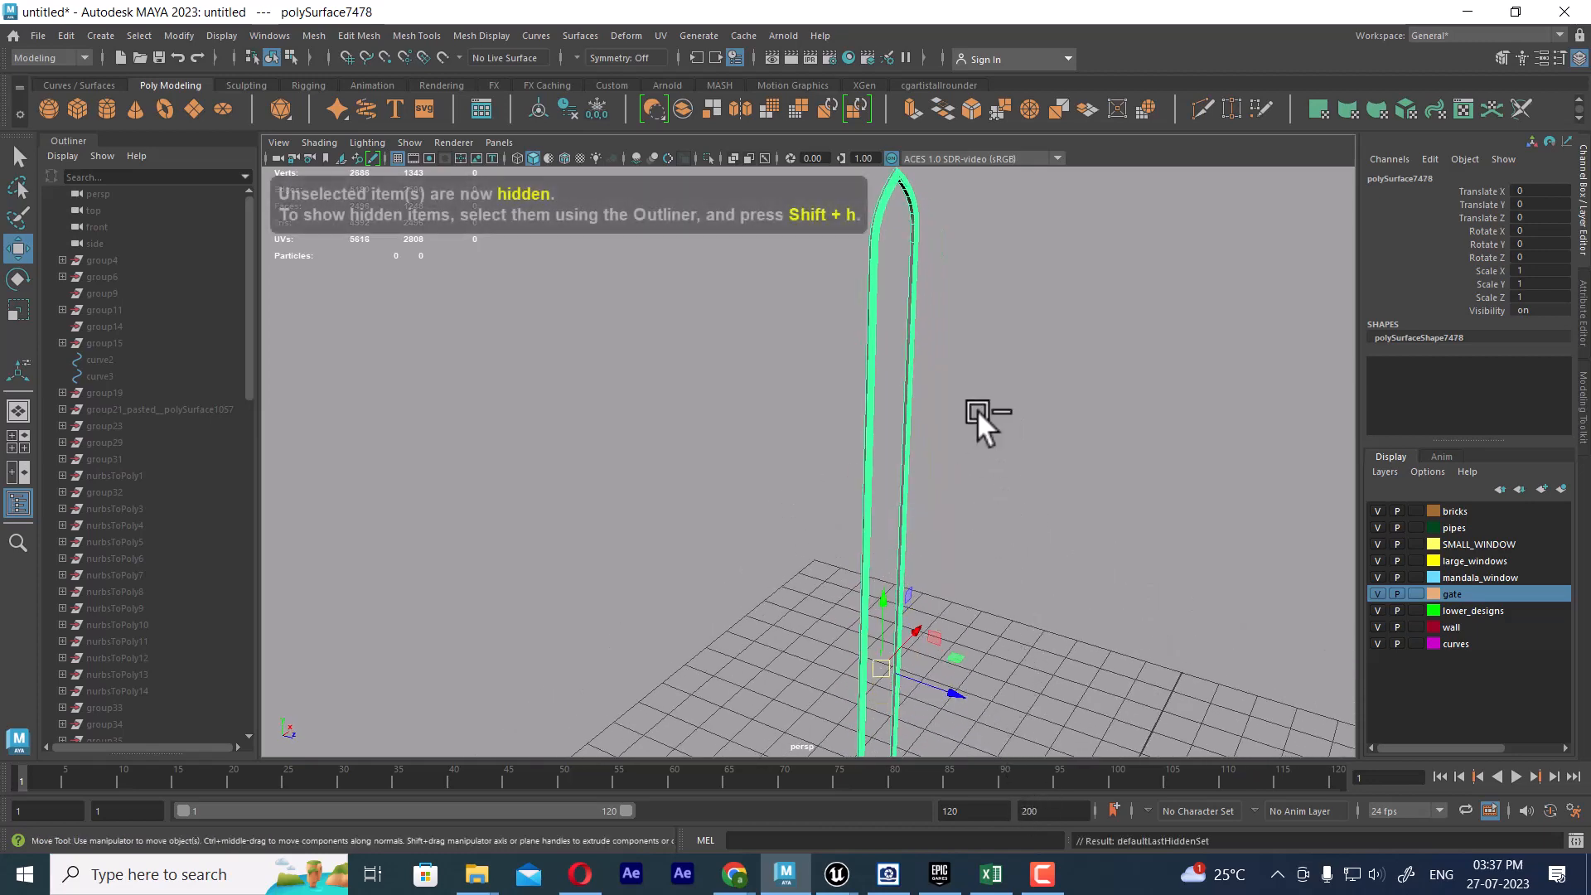
Delete the extra bevel edge loops in the recess between the pointed-arch frame's outer band and its first moulding.
left_click_drag(977, 410, 878, 484, "alt")
scroll(912, 469, "up", 9)
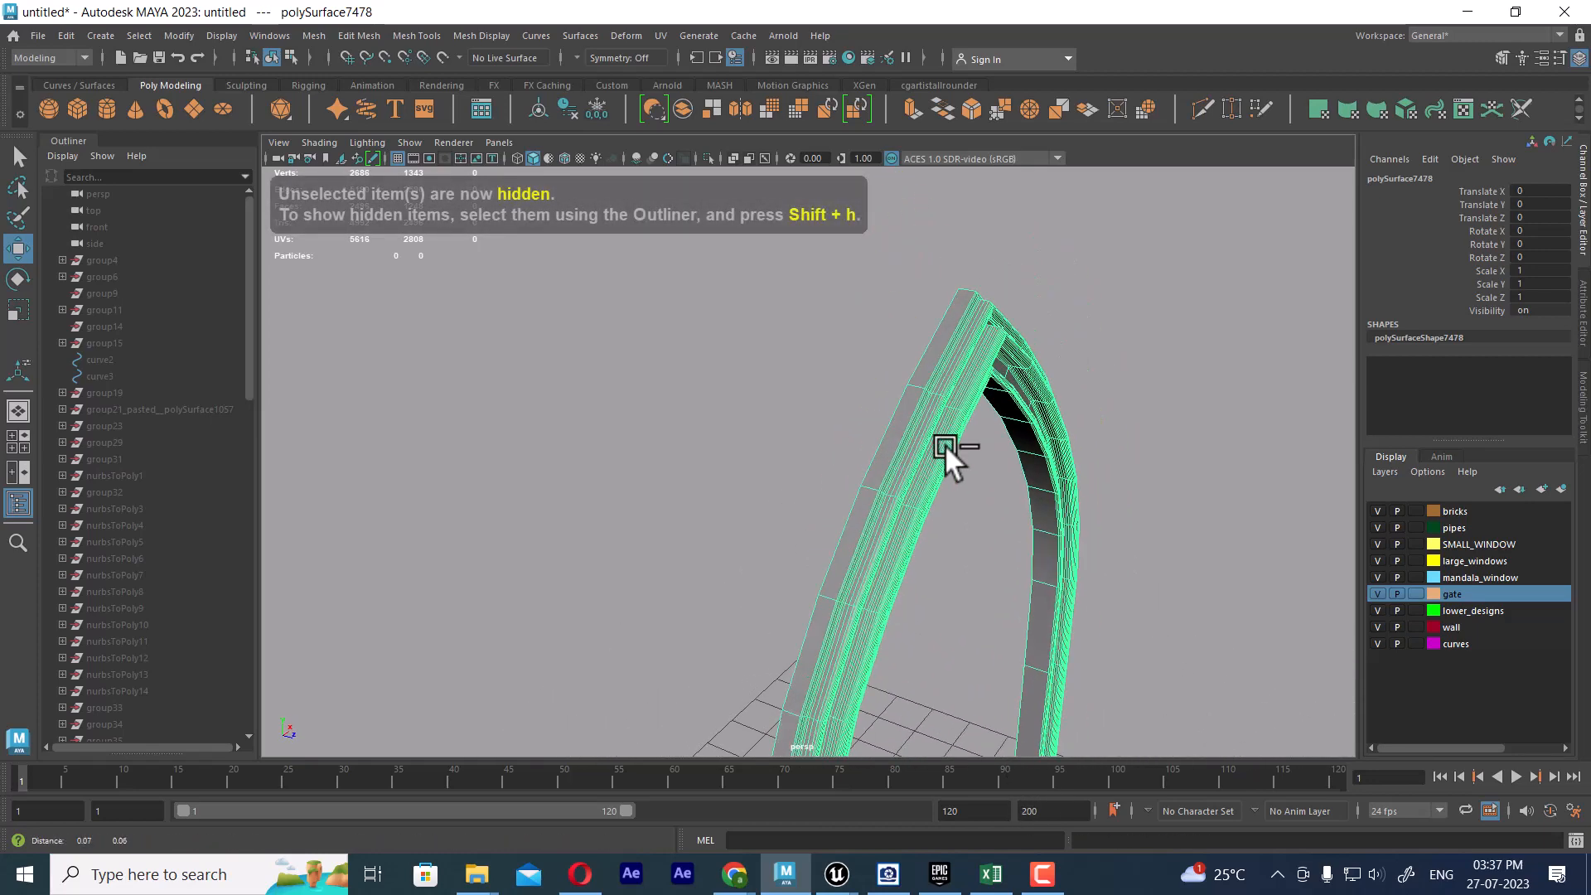
middle_click_drag(958, 435, 912, 500, "alt")
scroll(912, 500, "up", 3)
right_click_drag(912, 500, 922, 624, "alt")
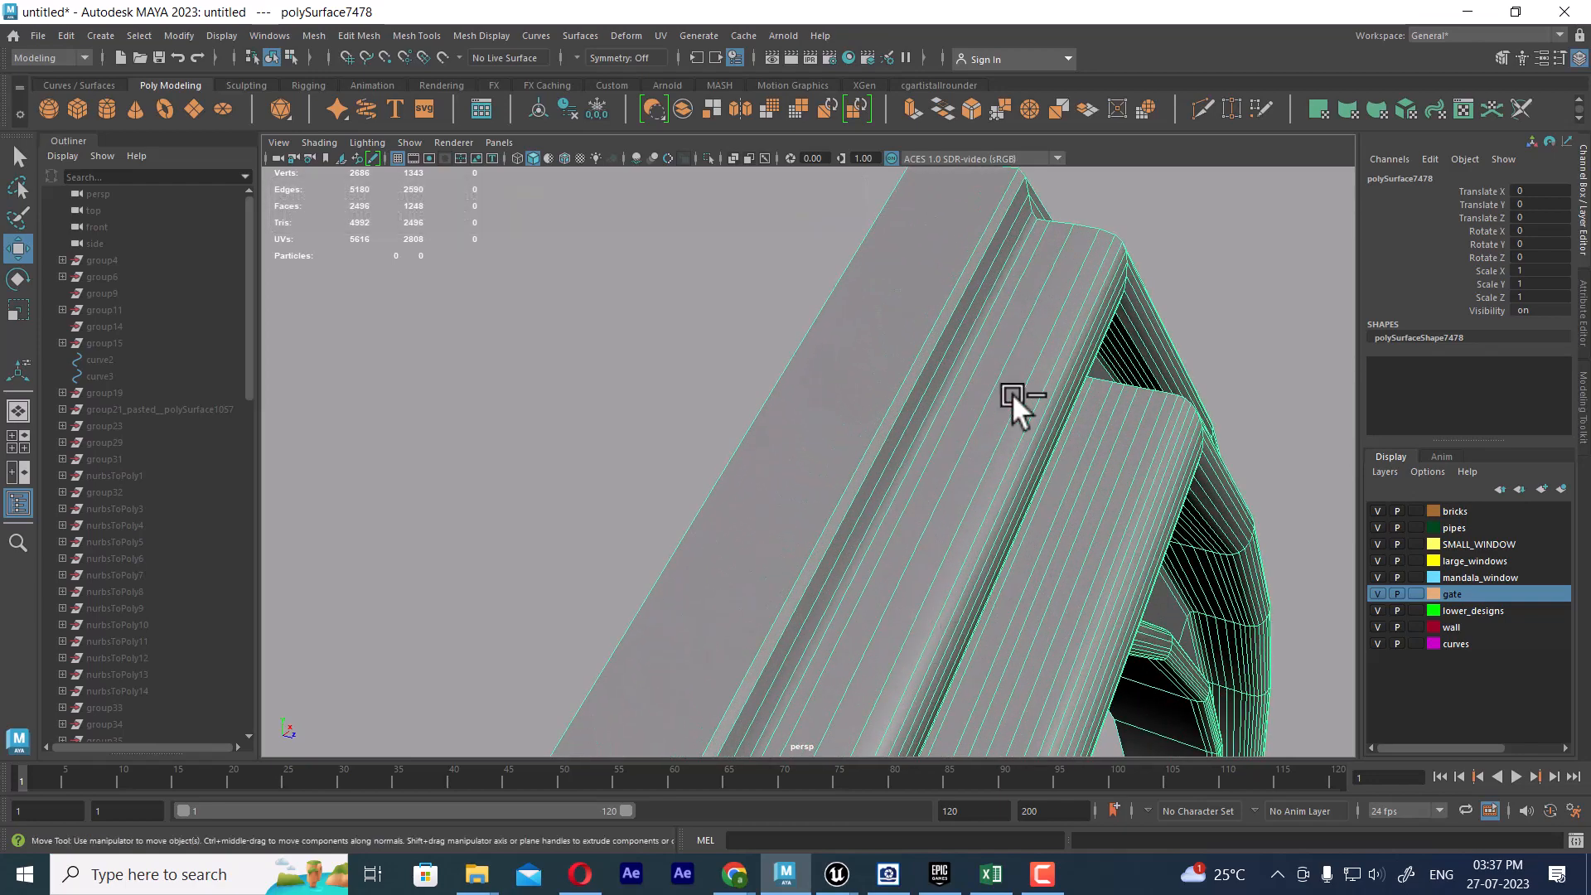
middle_click_drag(1012, 393, 1006, 398, "alt")
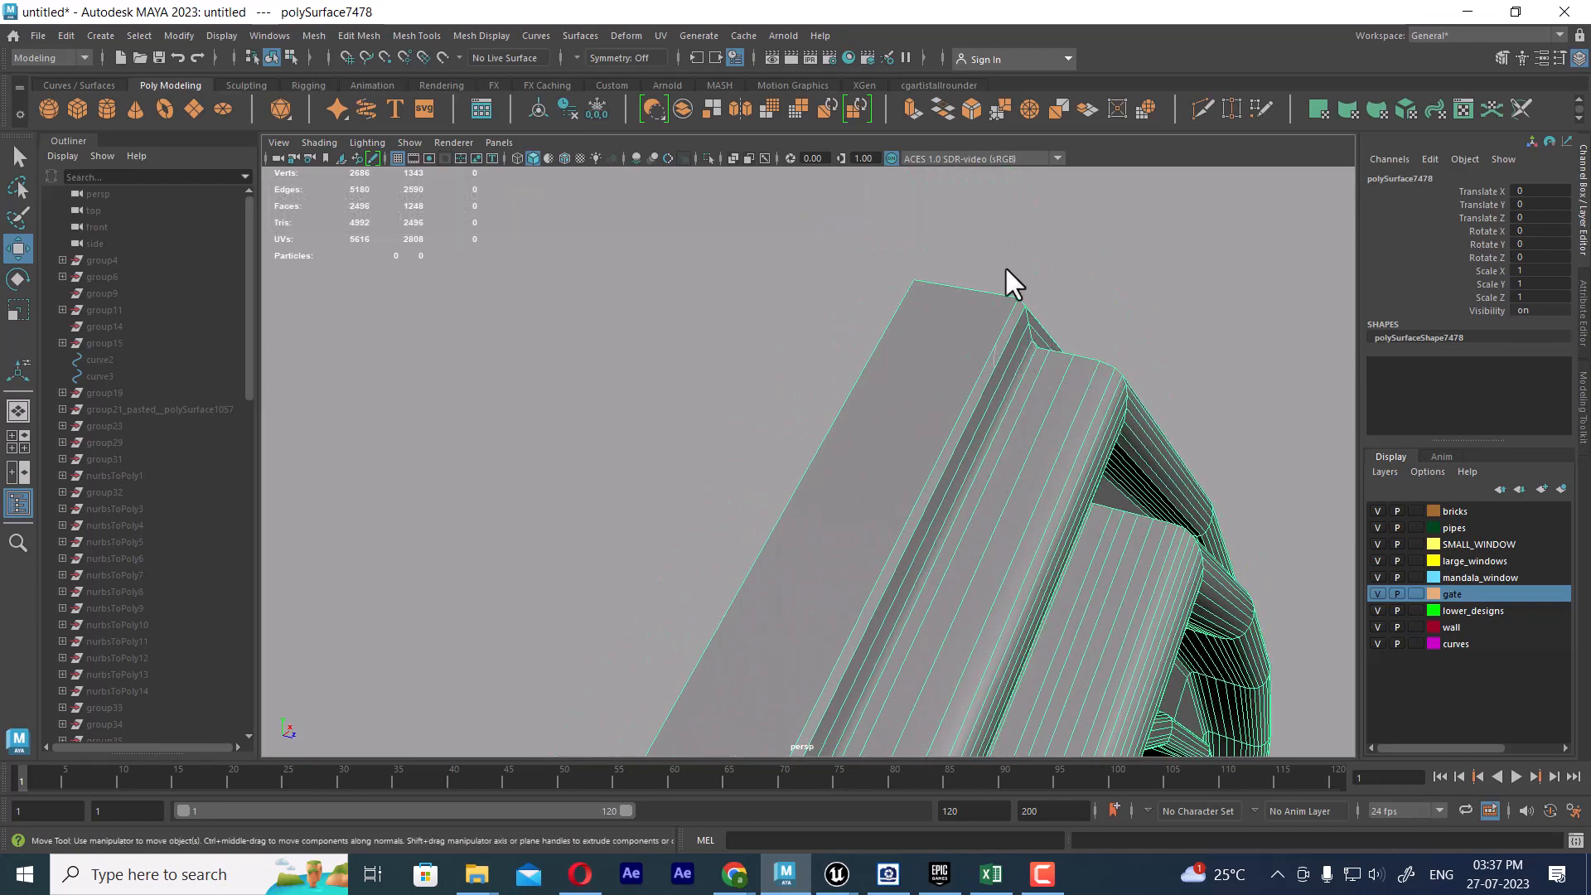
key("F10")
left_click(1001, 362)
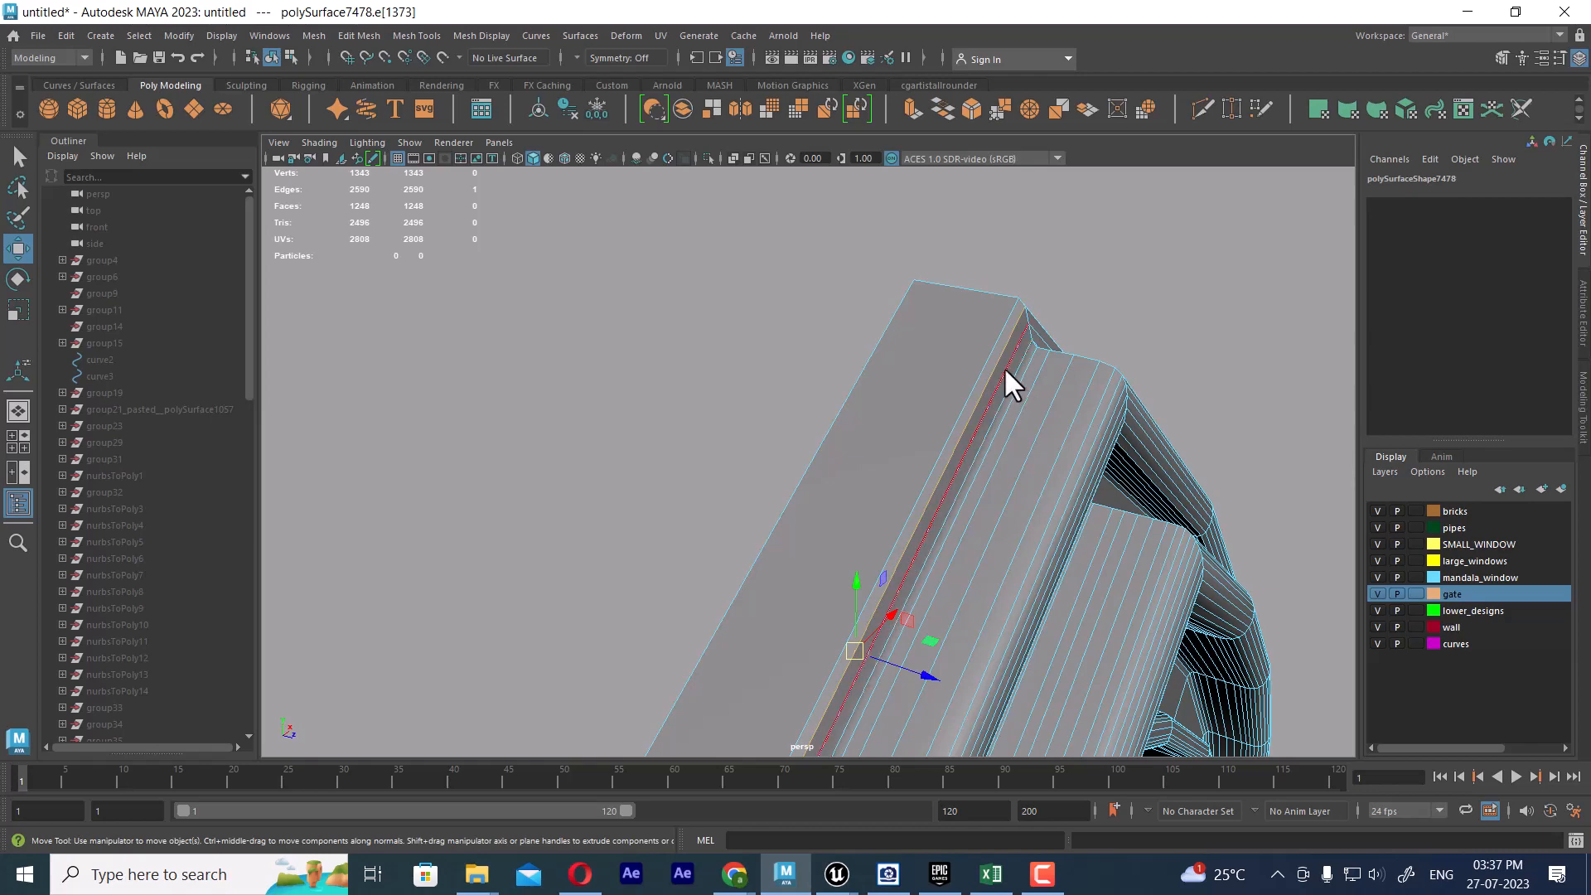
double_click(1004, 368, "shift")
double_click(1003, 356, "shift")
right_click_drag(1010, 355, 548, 582, "shift")
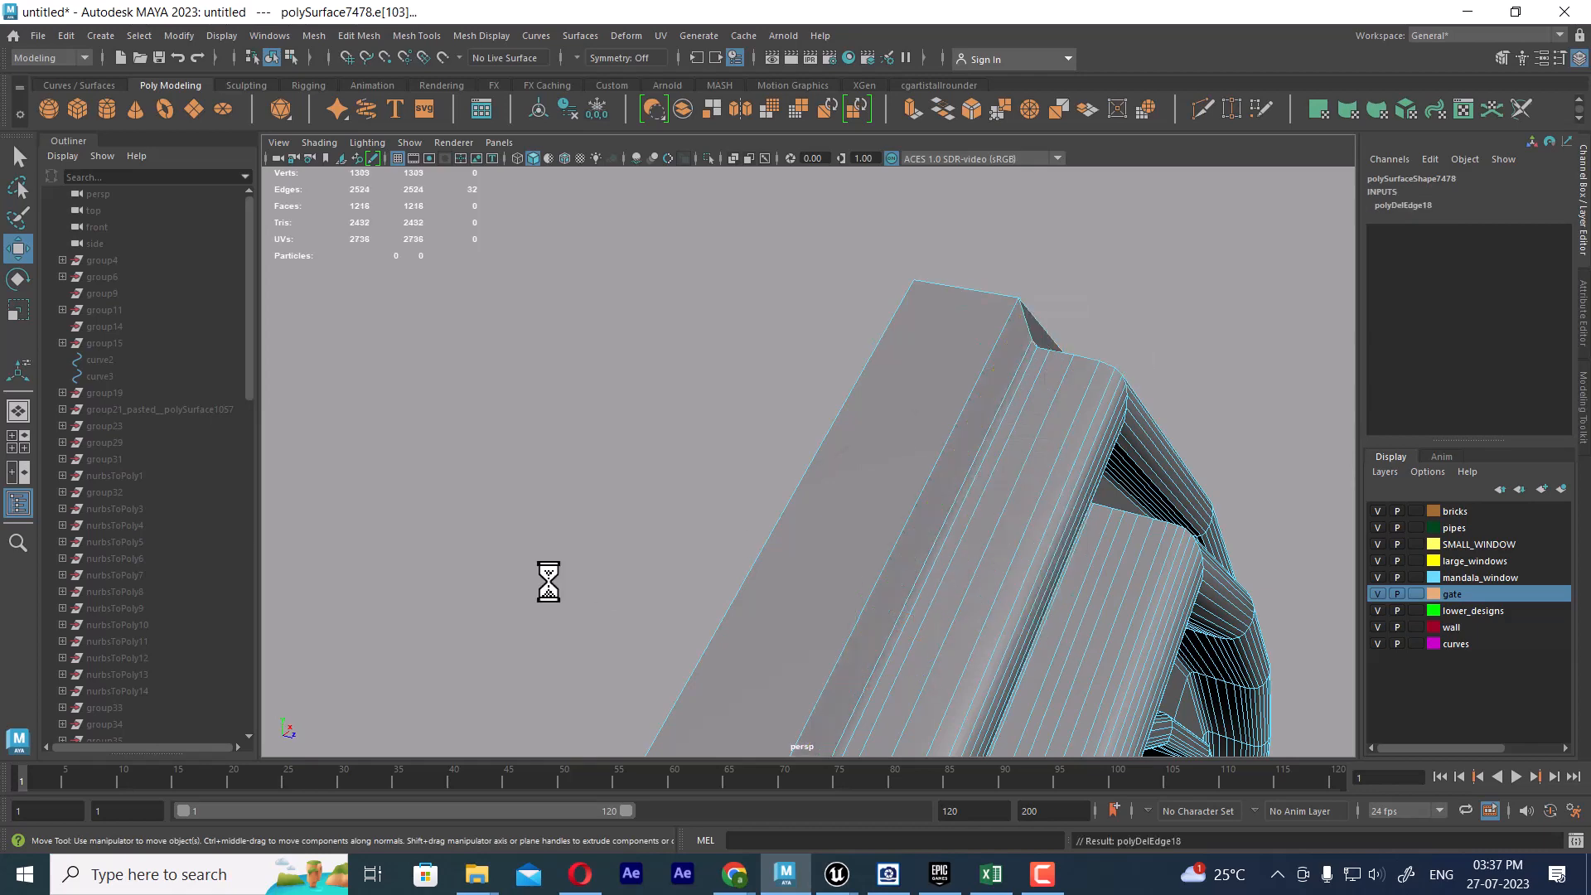
Delete the redundant lengthwise edge loops on the front face of the arch frame's outermost raised moulding.
double_click(986, 444)
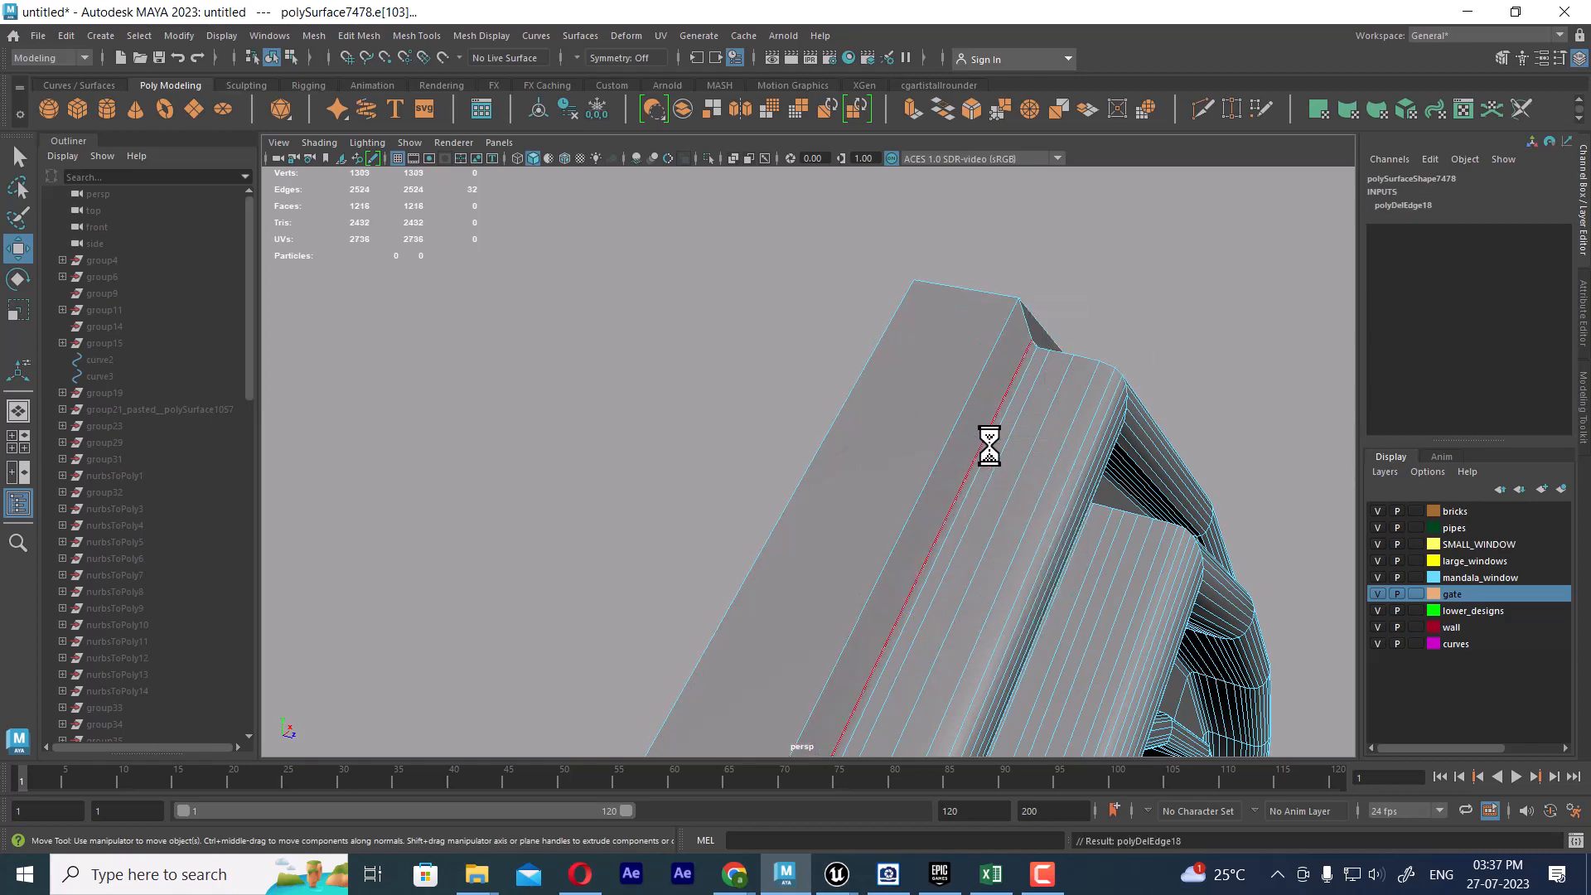
left_click(1025, 373)
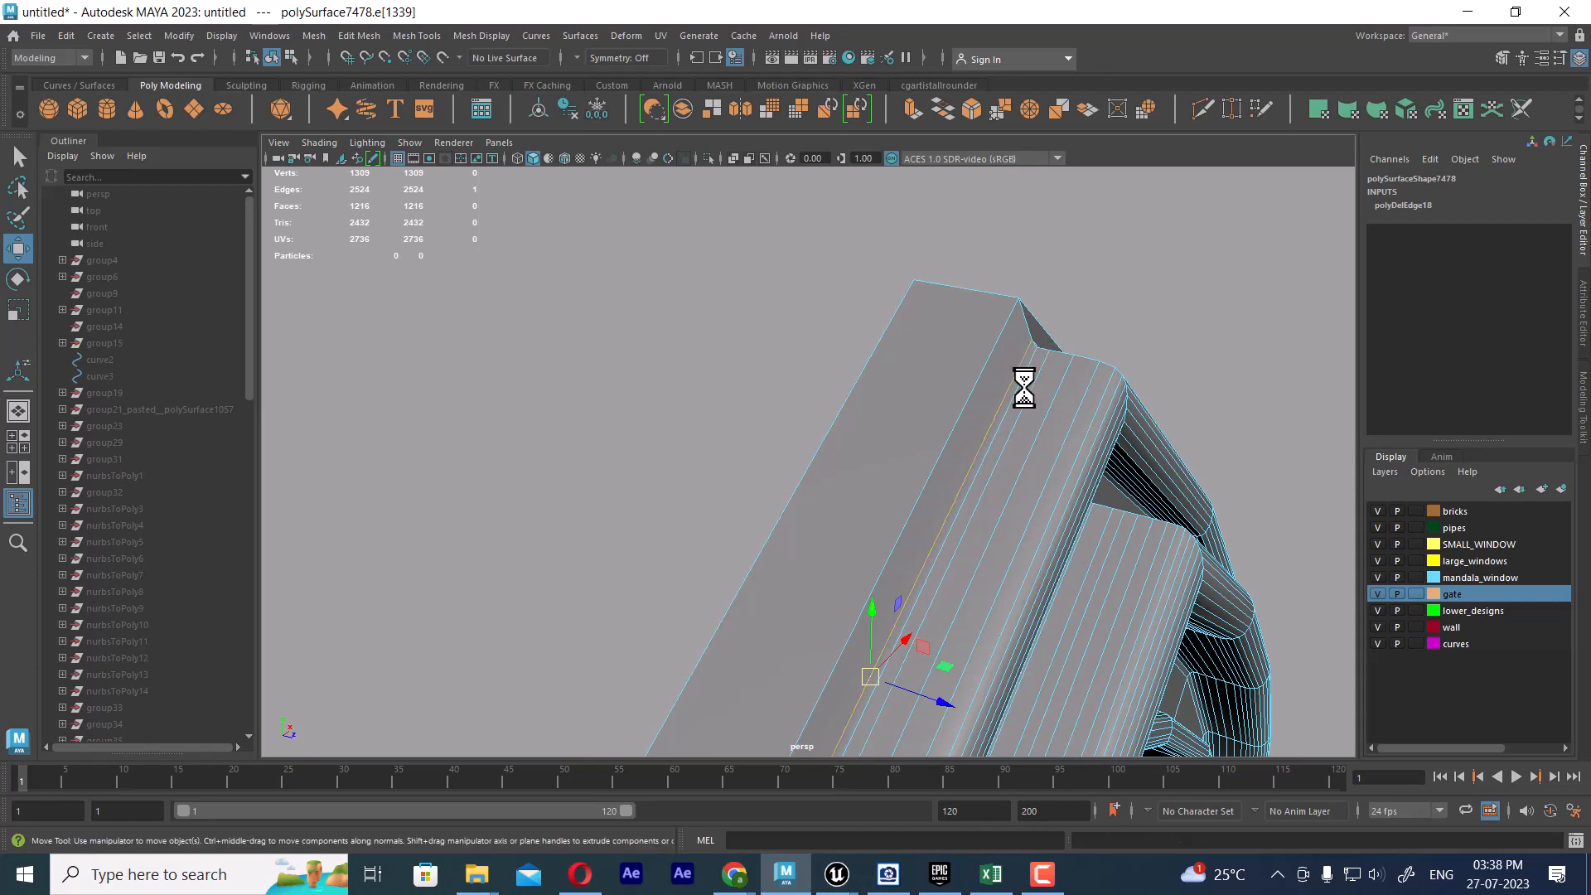
double_click(1086, 379)
double_click(1063, 381, "shift")
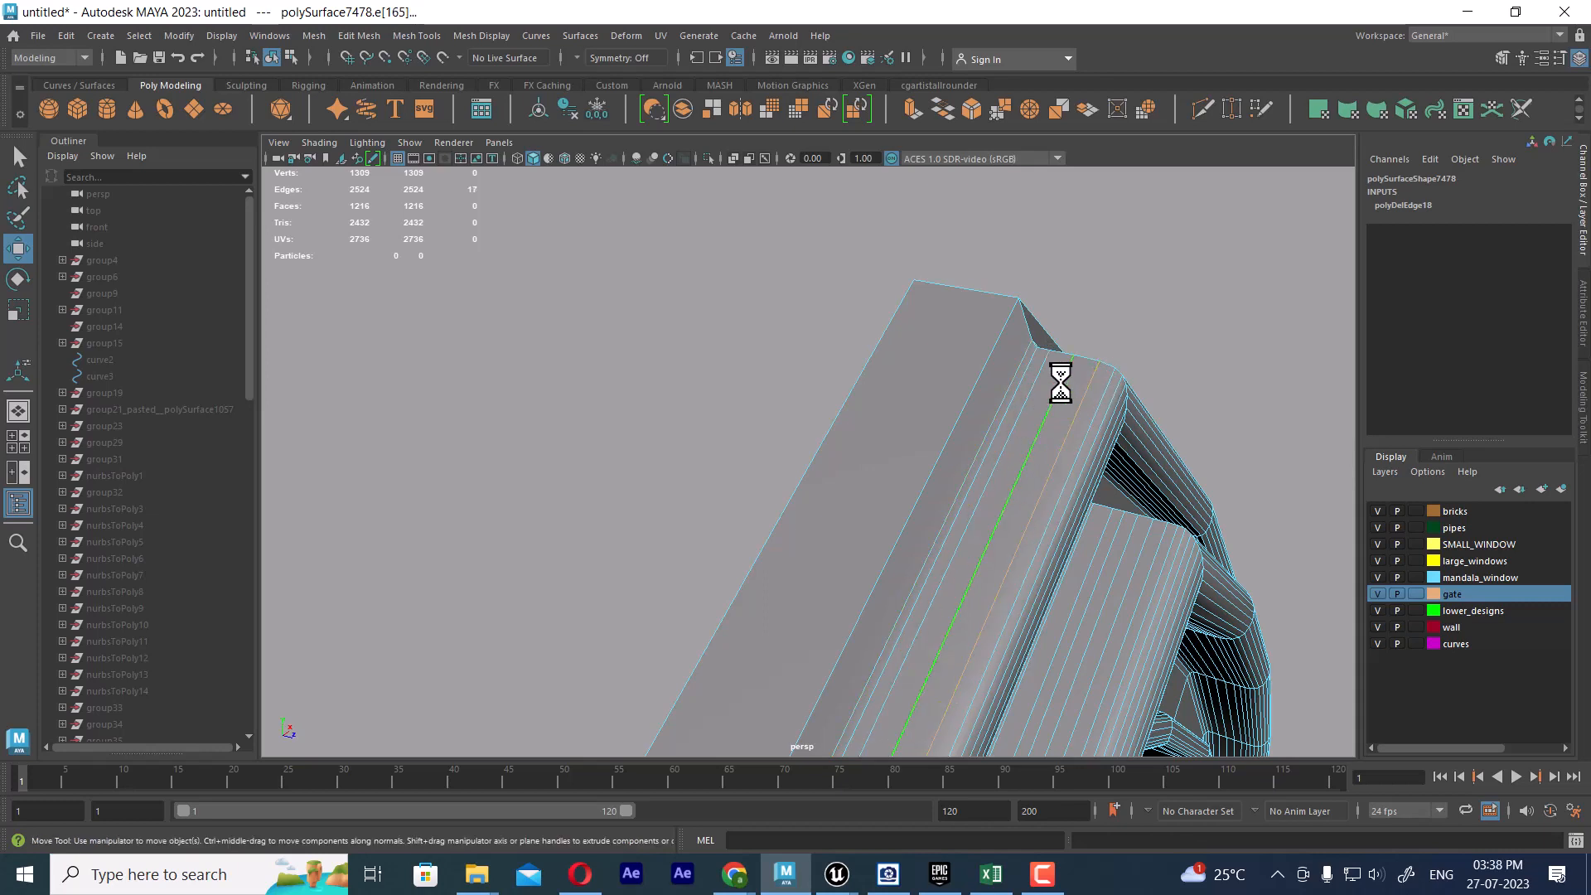
double_click(1038, 368, "shift")
right_click_drag(1112, 281, 1111, 330, "shift")
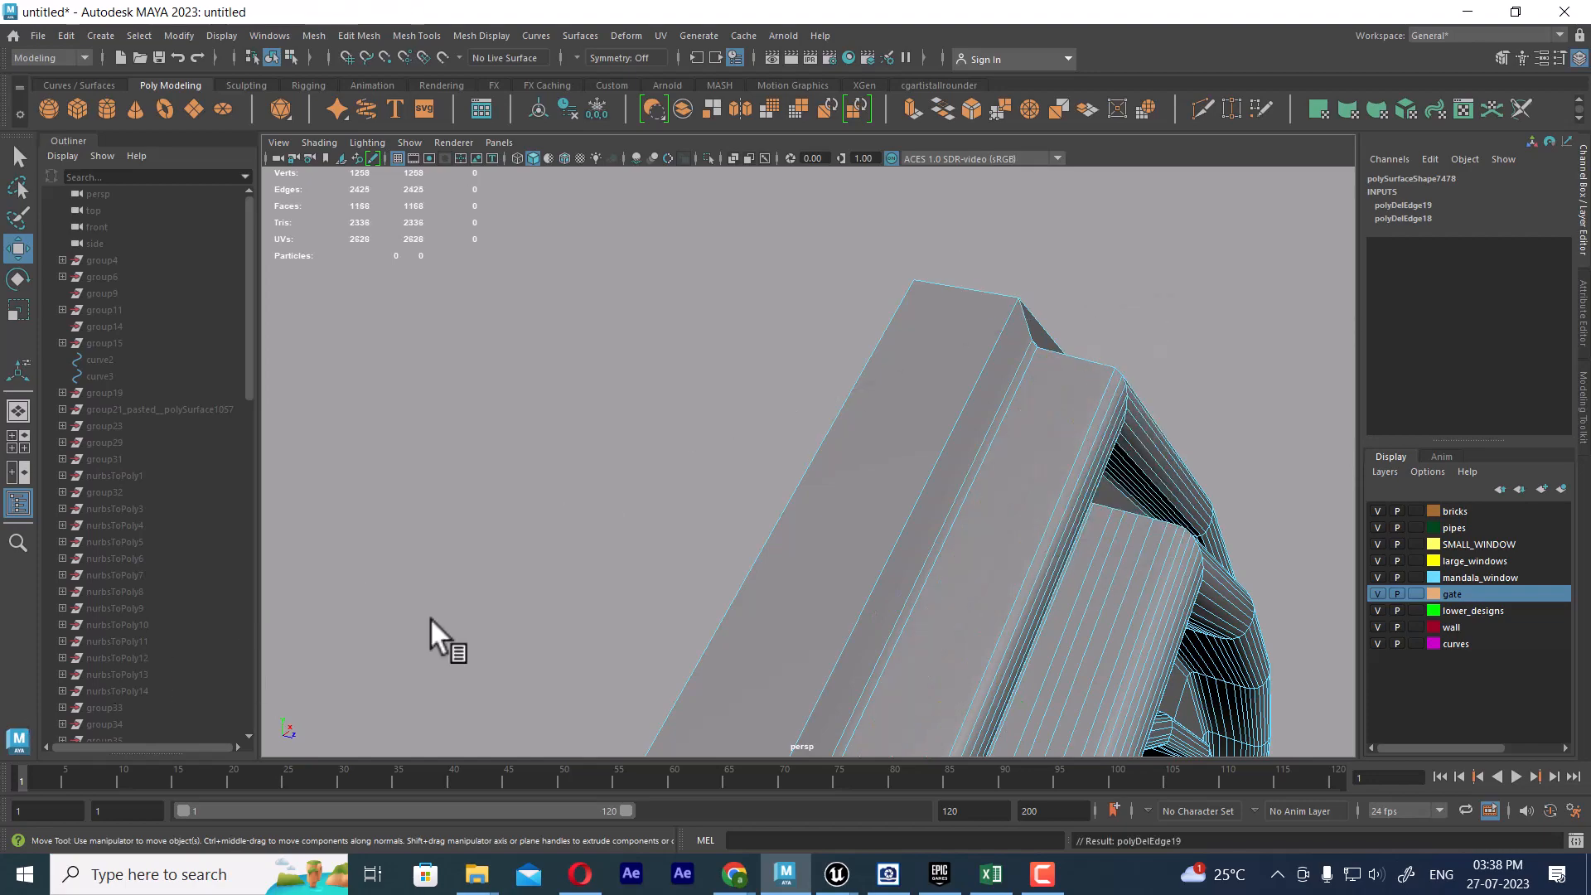
Delete the surplus bevel edge loops along the rounded front corner of the outermost moulding.
mouse_move(1102, 419)
left_mouse_down("alt")
mouse_move(1081, 411)
mouse_move(1097, 435)
left_mouse_up("alt")
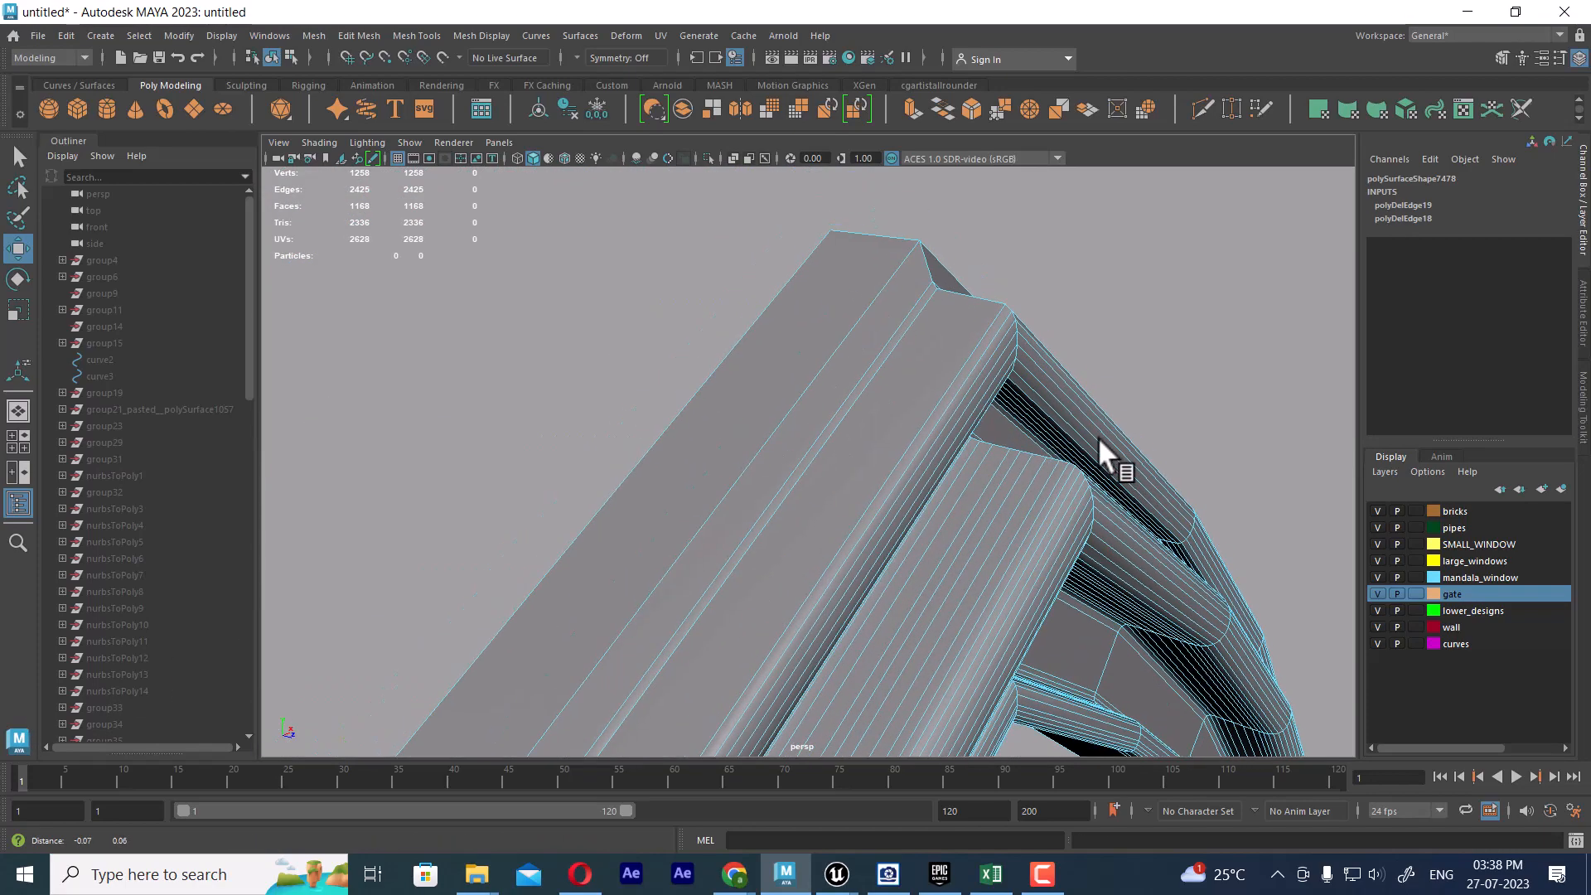
scroll(1065, 421, "up", 3)
scroll(1065, 417, "down", 1)
scroll(1065, 415, "down", 3)
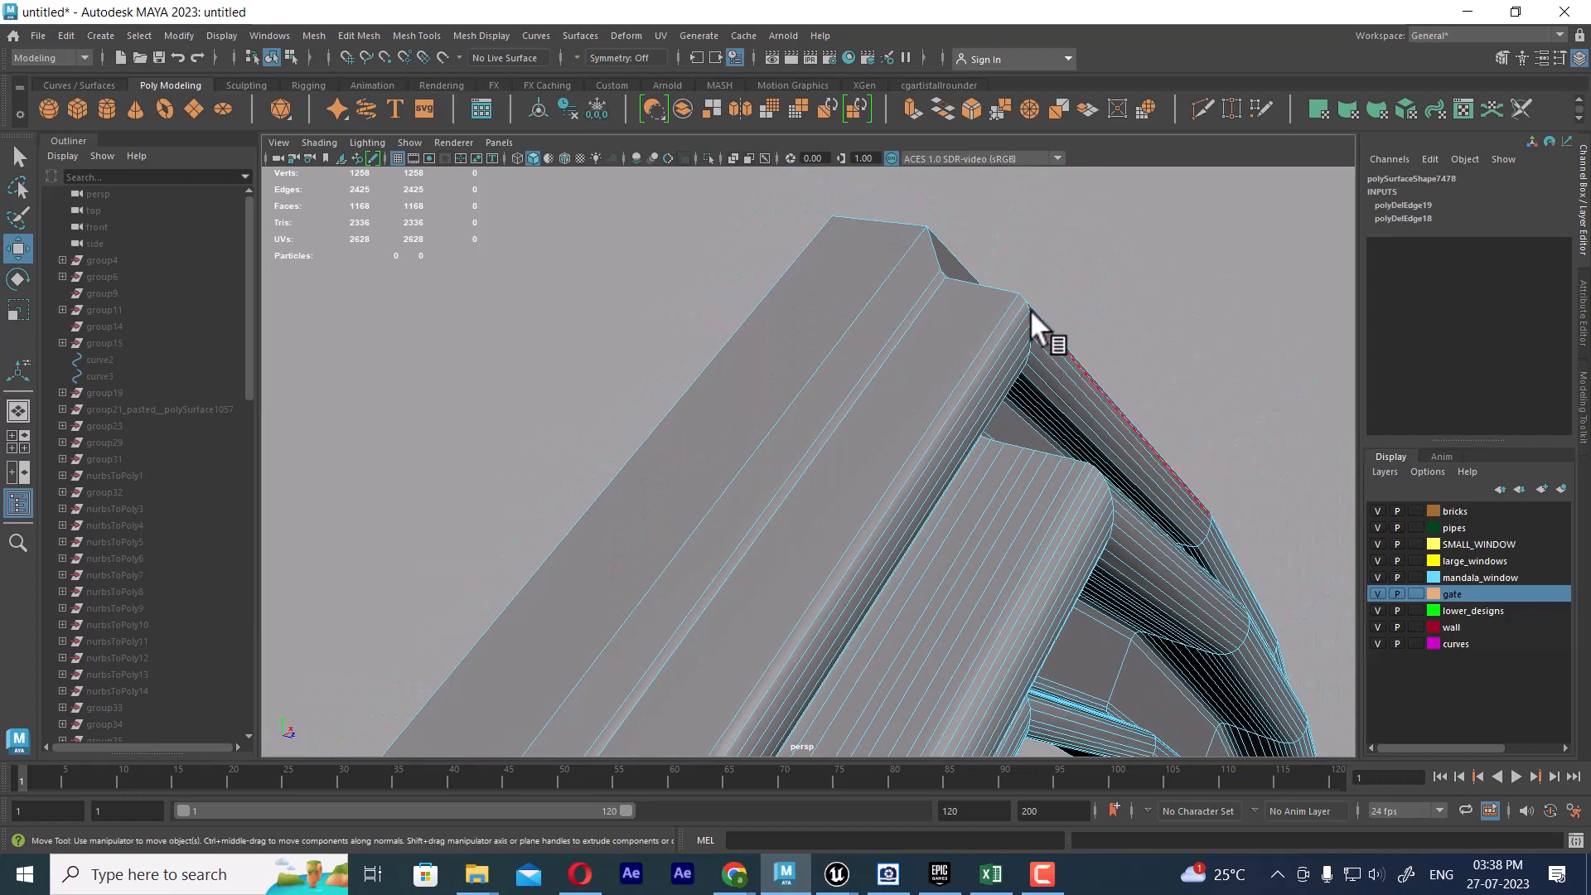
left_click(1020, 322)
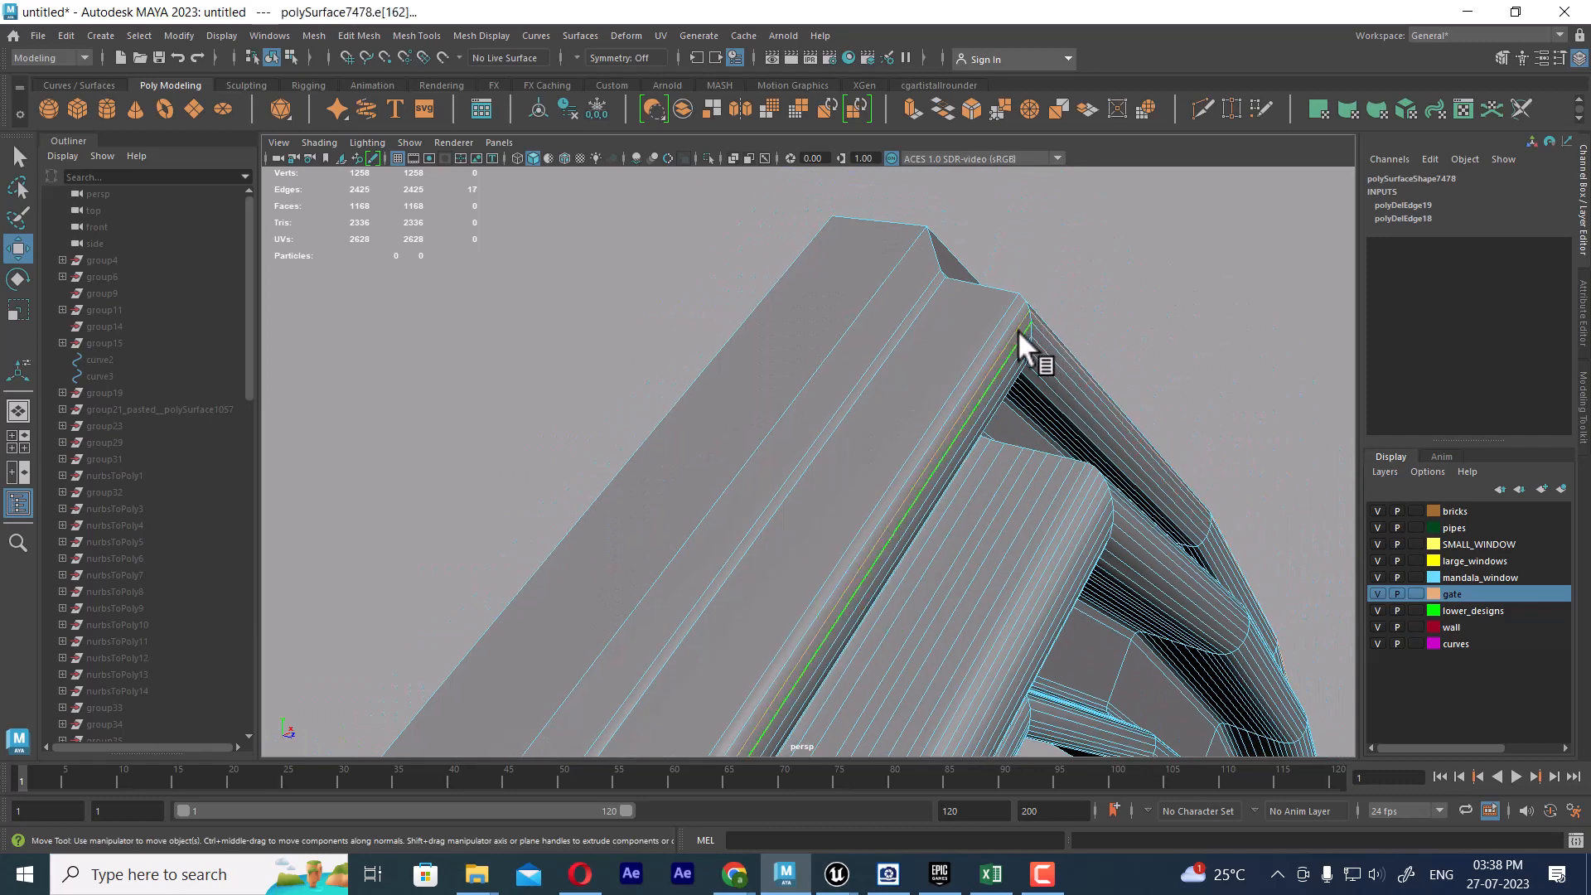
double_click(1019, 346)
right_click_drag(1028, 319, 298, 650, "shift")
Delete the dense edge loops along the inward-facing underside of the outermost moulding.
scroll(1078, 365, "up", 5)
scroll(1007, 434, "down", 5)
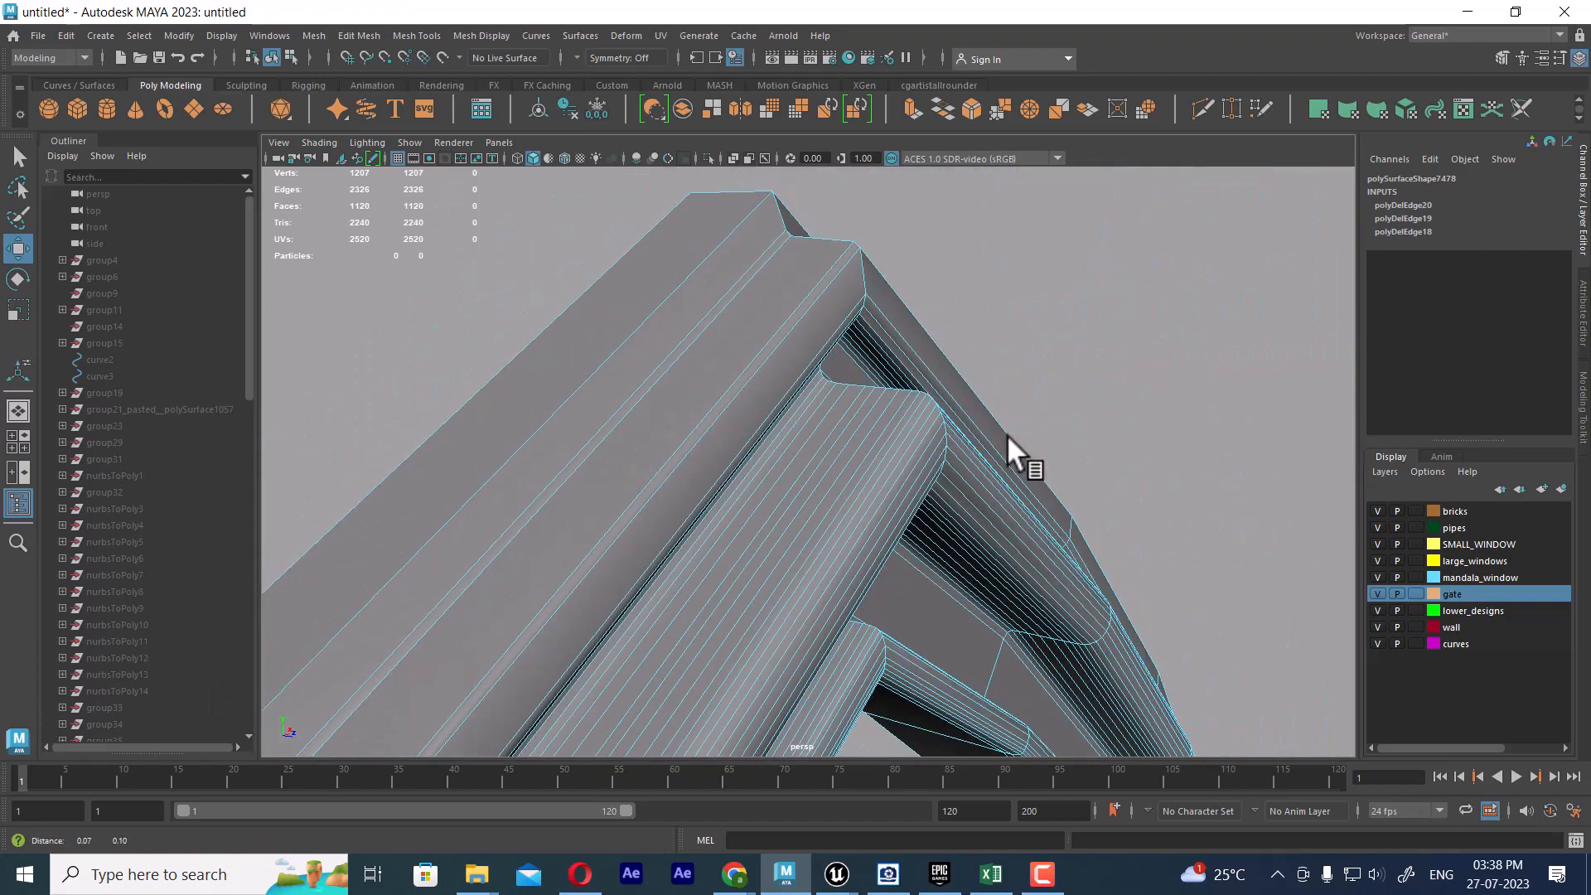
scroll(998, 430, "up", 4)
scroll(1000, 400, "down", 5)
scroll(927, 414, "up", 3)
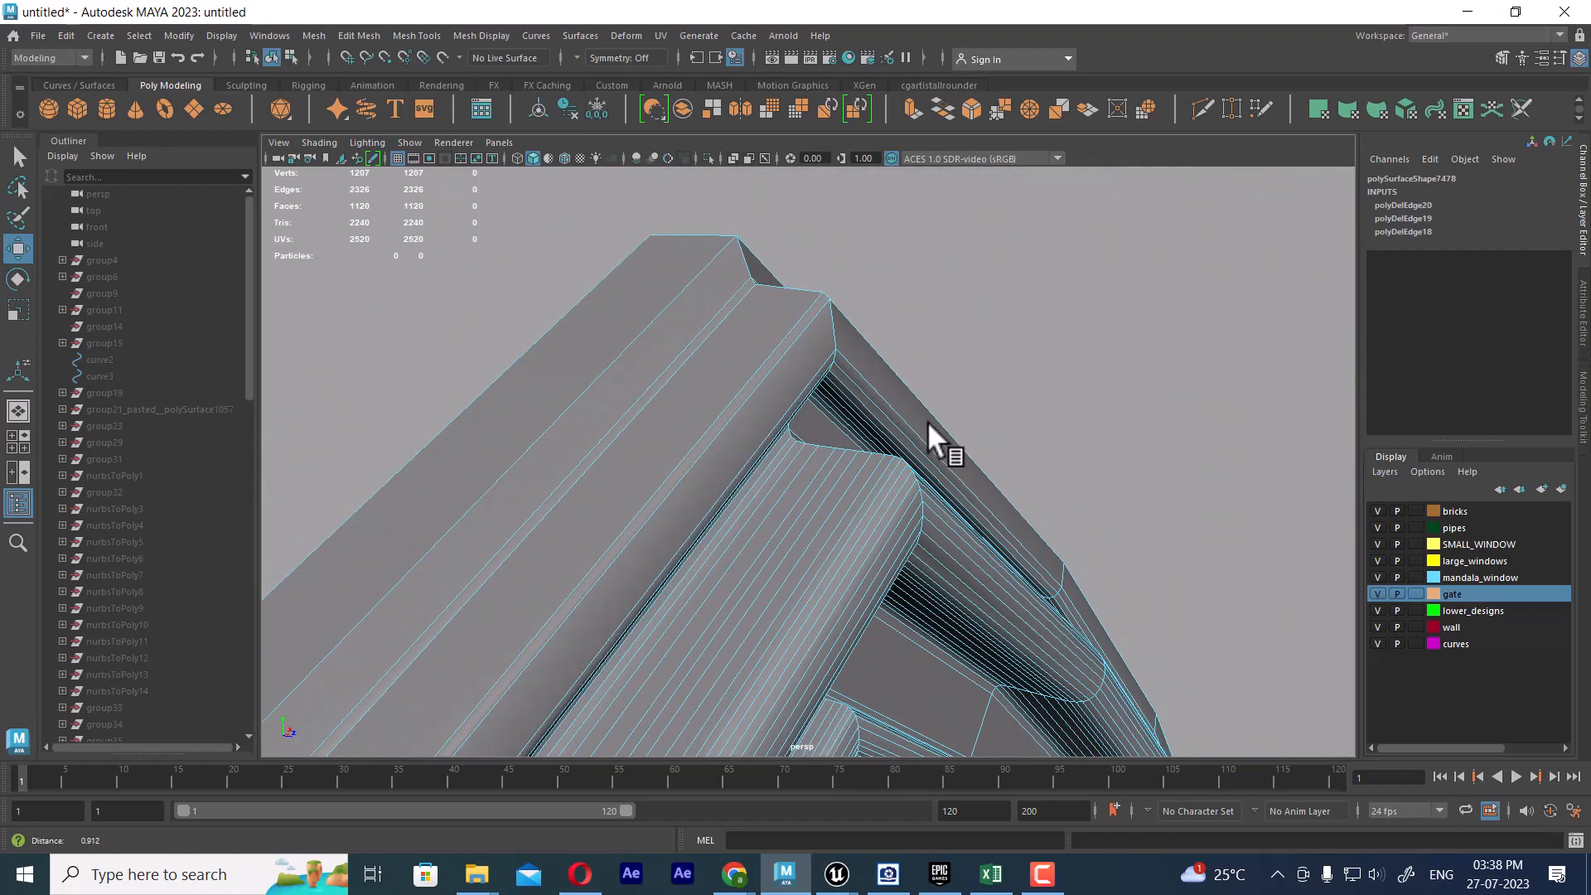
double_click(887, 412)
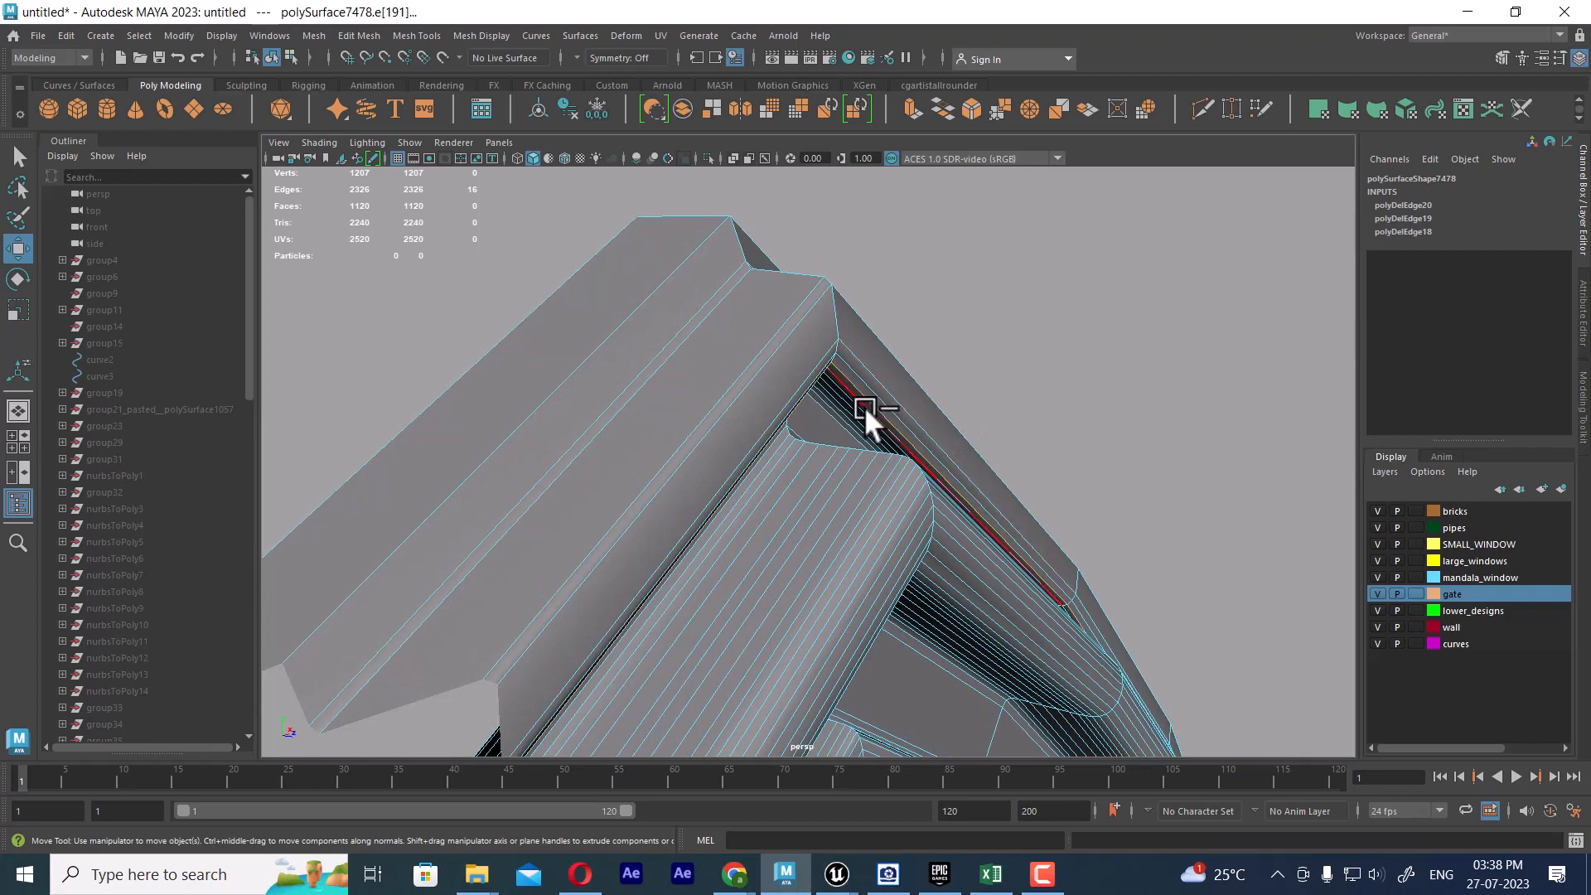
double_click(853, 394, "shift")
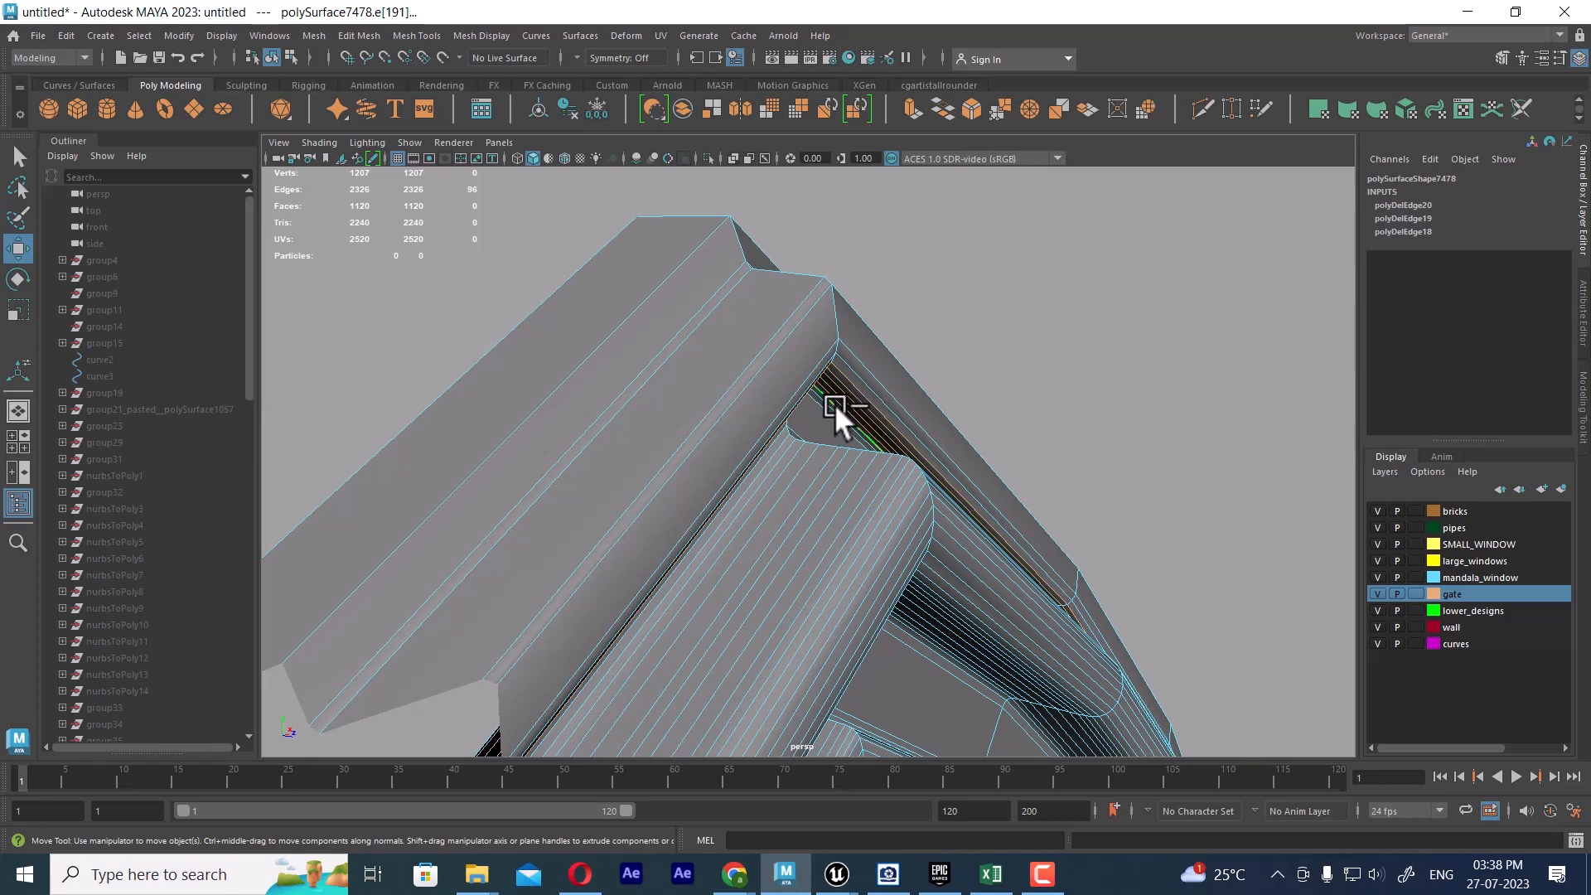
key("ctrl+Delete")
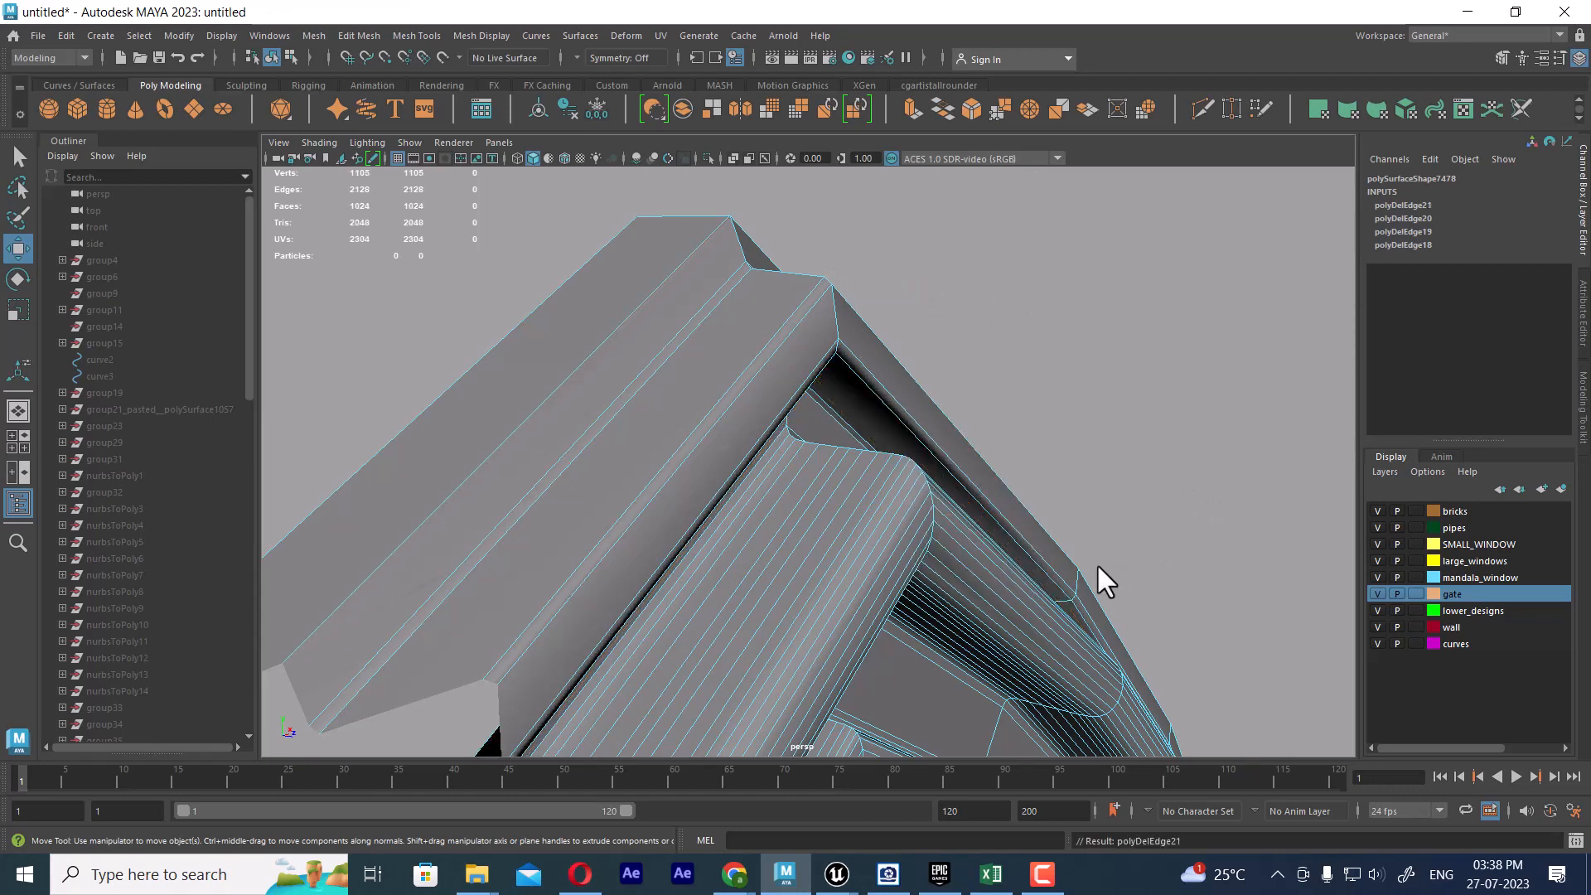
Delete the closely spaced lengthwise edge loops across the front face of the middle moulding.
scroll(842, 545, "down", 5)
left_click_drag(842, 544, 724, 473, "alt")
middle_click_drag(724, 472, 1105, 439, "alt")
left_click_drag(1106, 439, 739, 472, "alt")
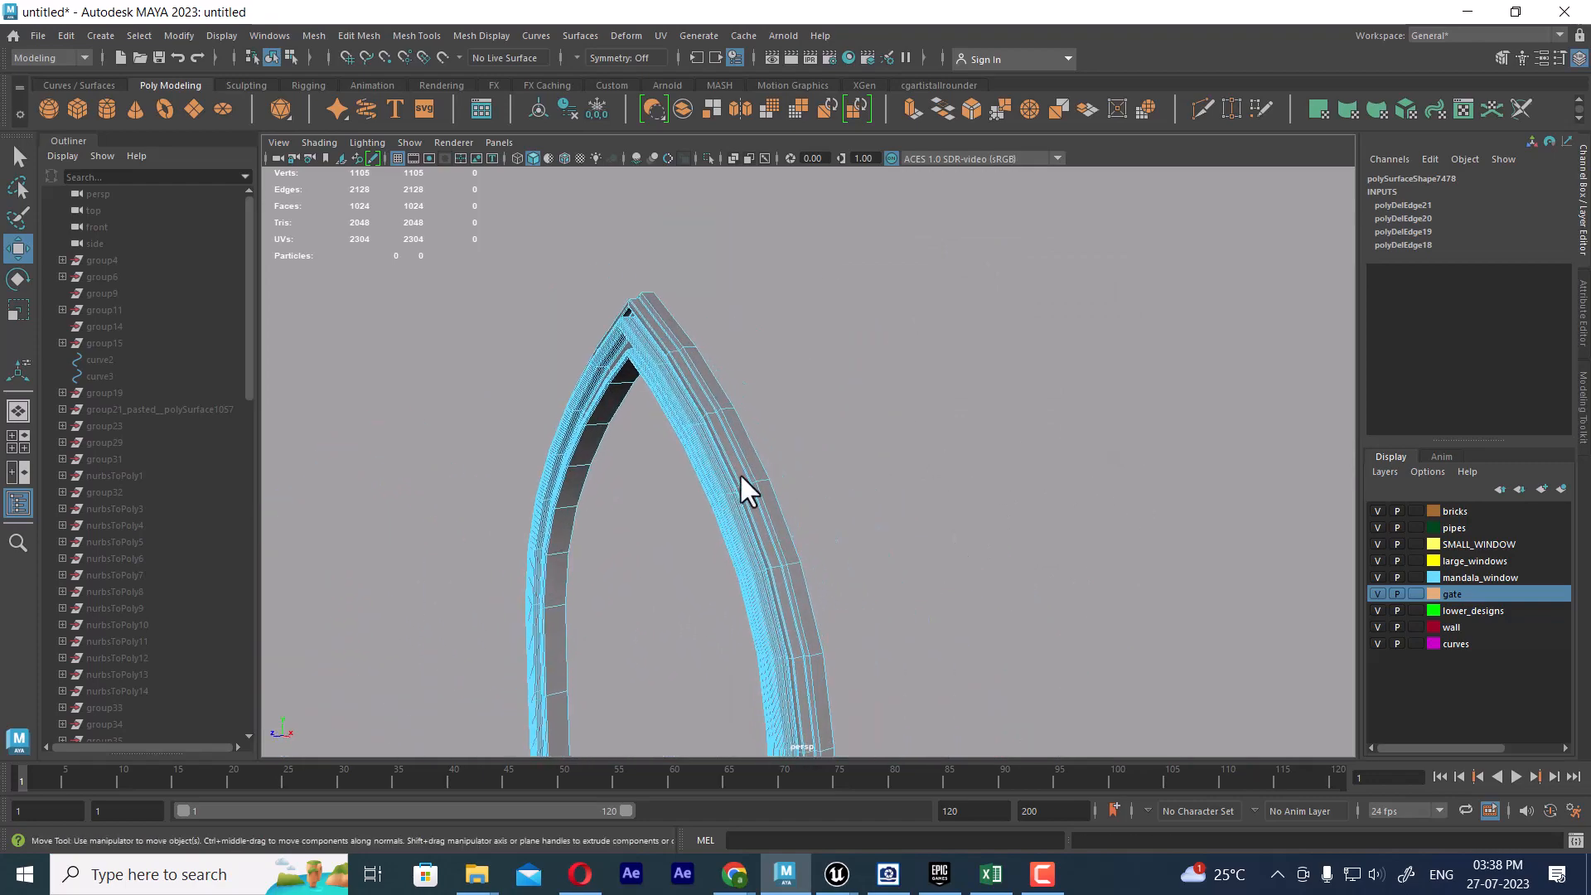
middle_click_drag(739, 472, 1013, 522, "alt")
scroll(1013, 522, "up", 6)
scroll(1018, 364, "down", 3)
scroll(1027, 383, "up", 8)
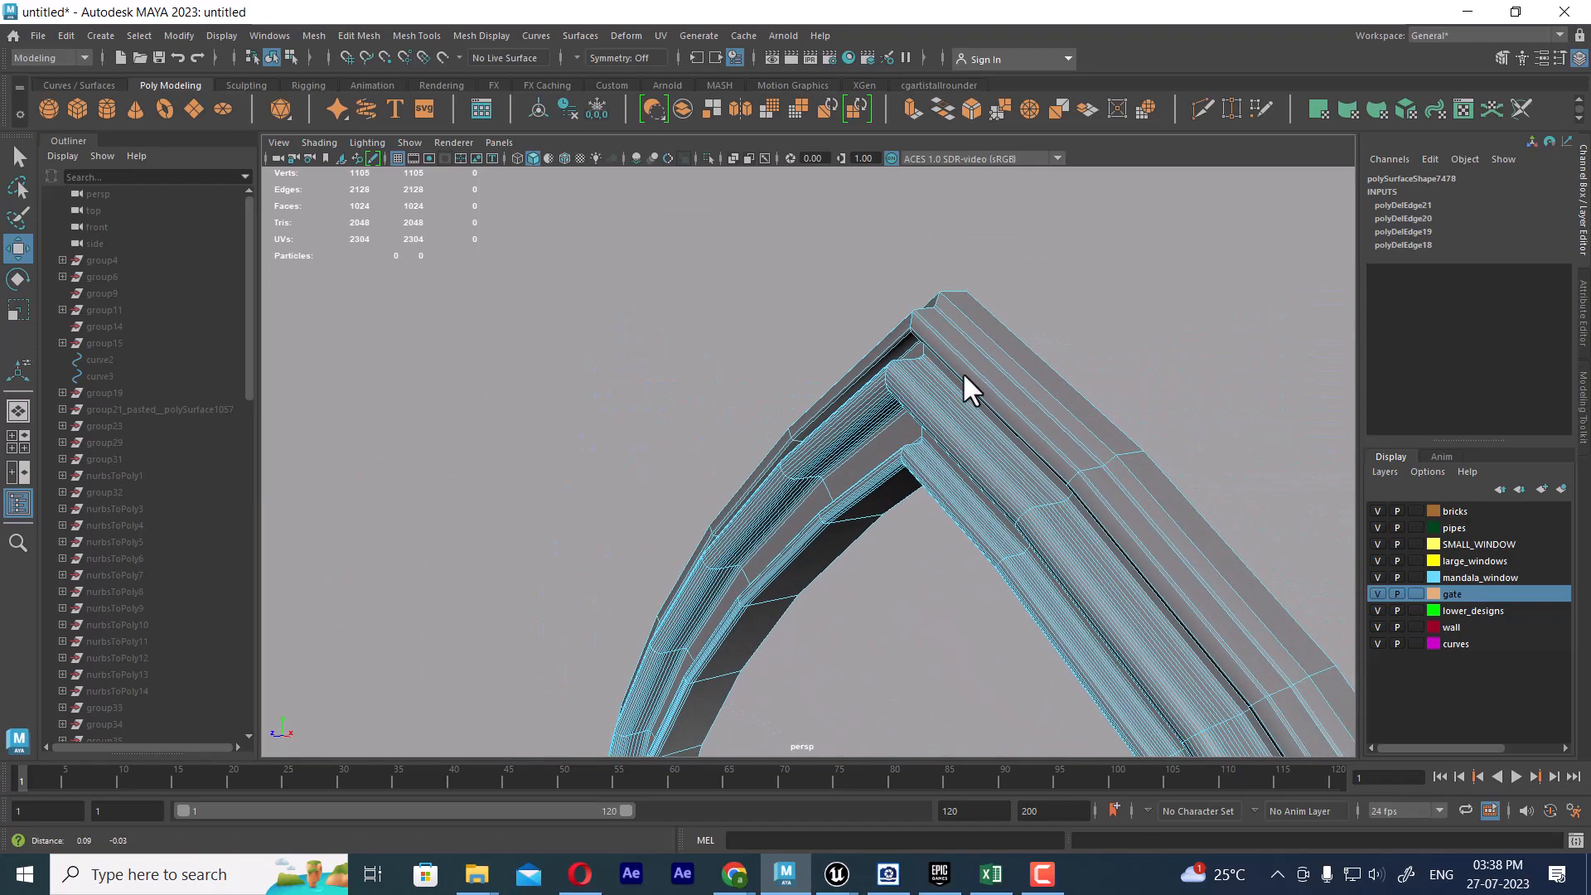
scroll(923, 388, "down", 4)
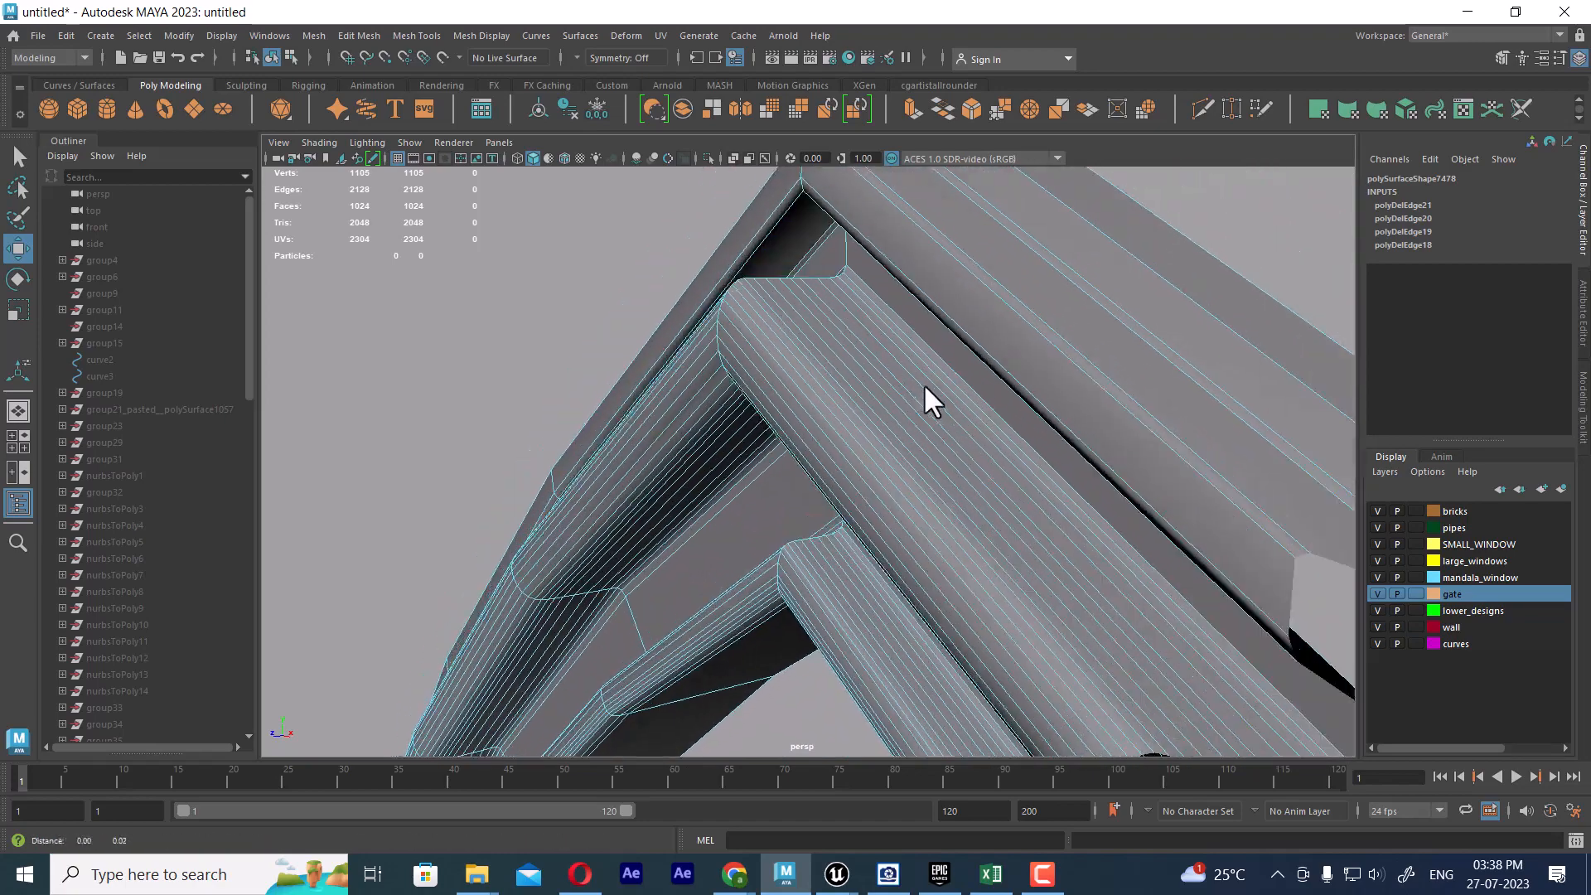
double_click(754, 341)
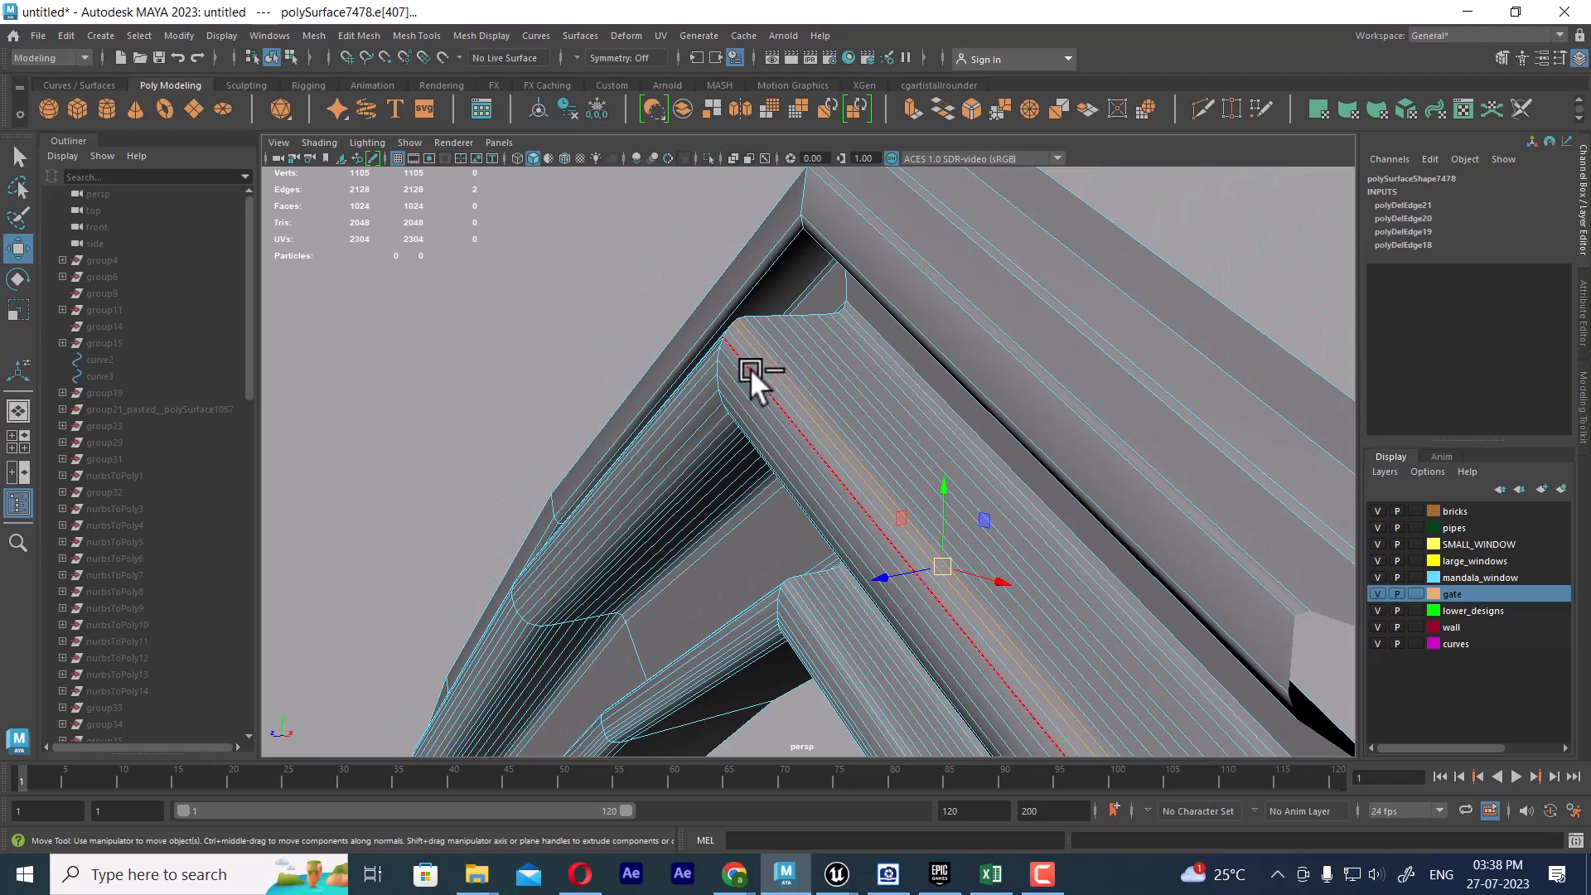
double_click(756, 368)
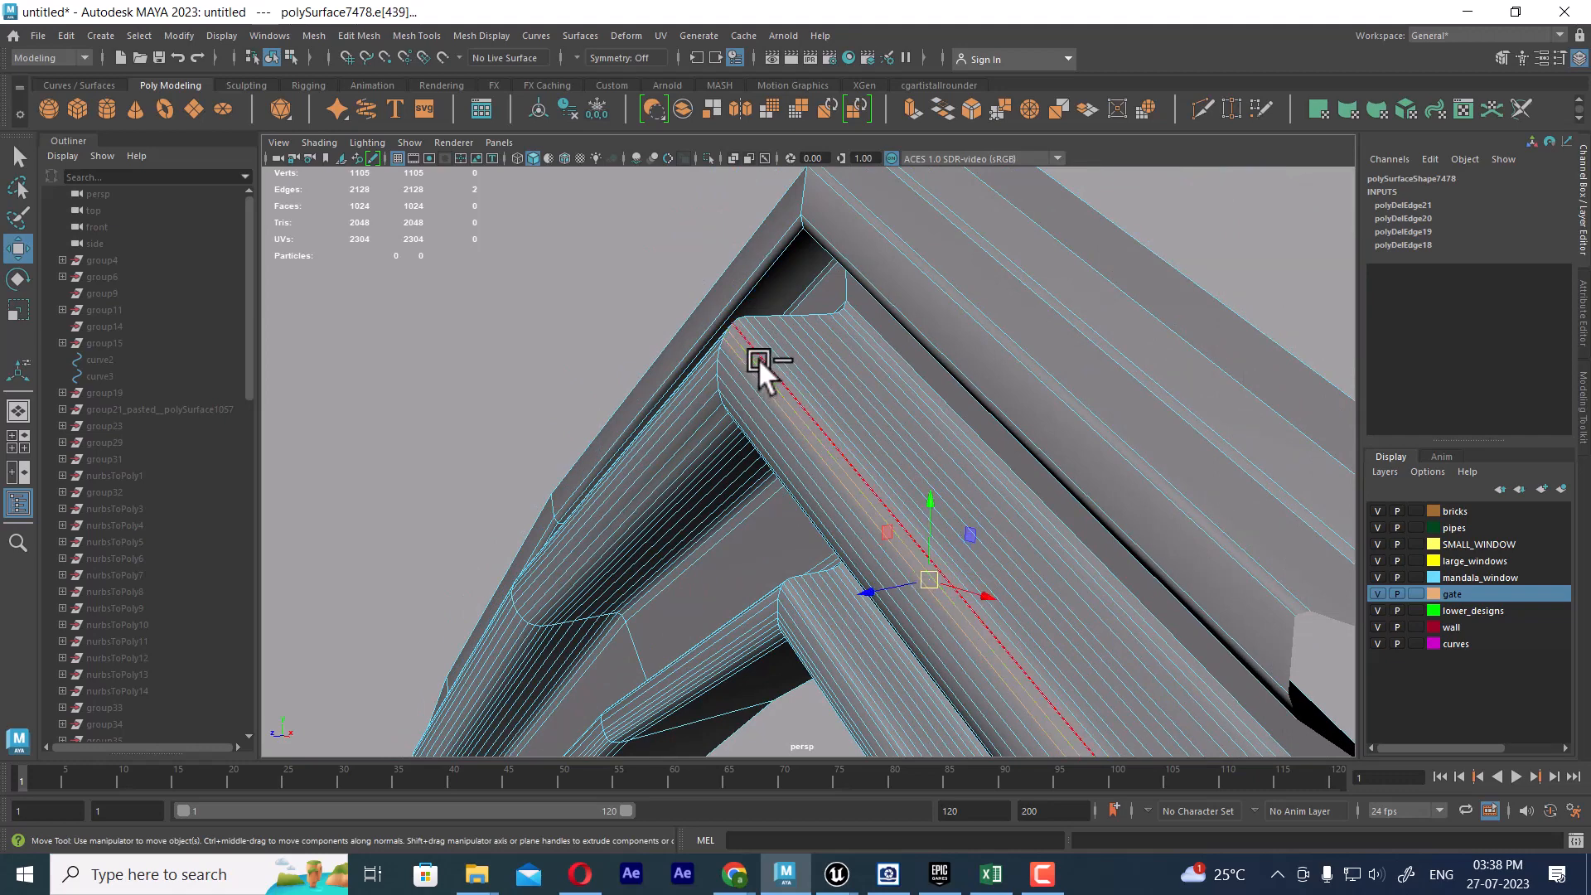
left_click(759, 358, "shift")
scroll(774, 348, "up", 3)
scroll(774, 348, "down", 3)
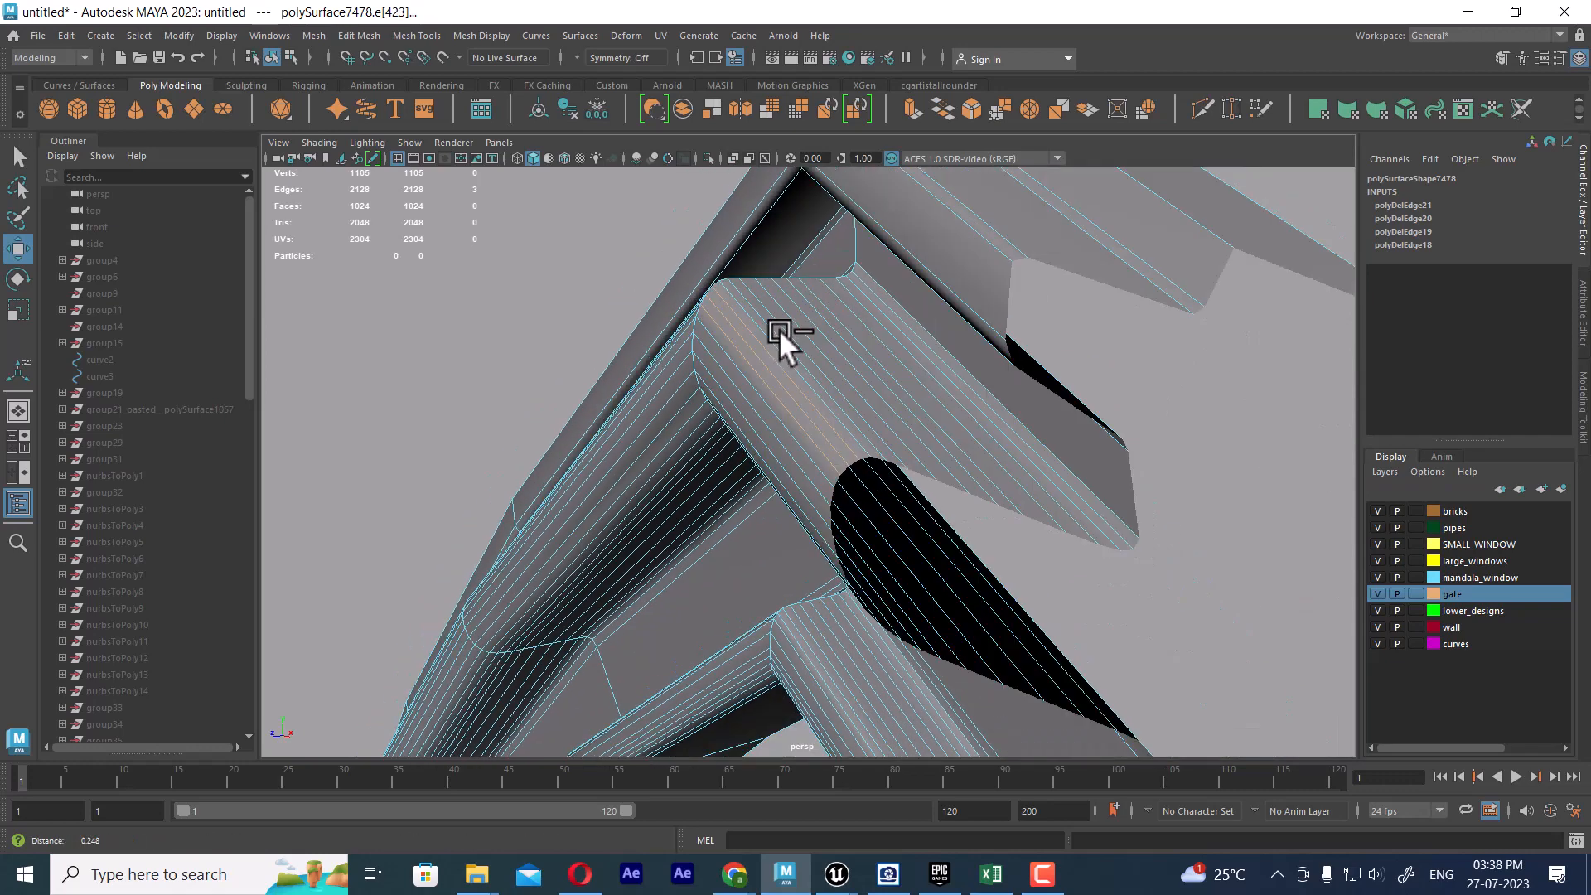
left_click(763, 346)
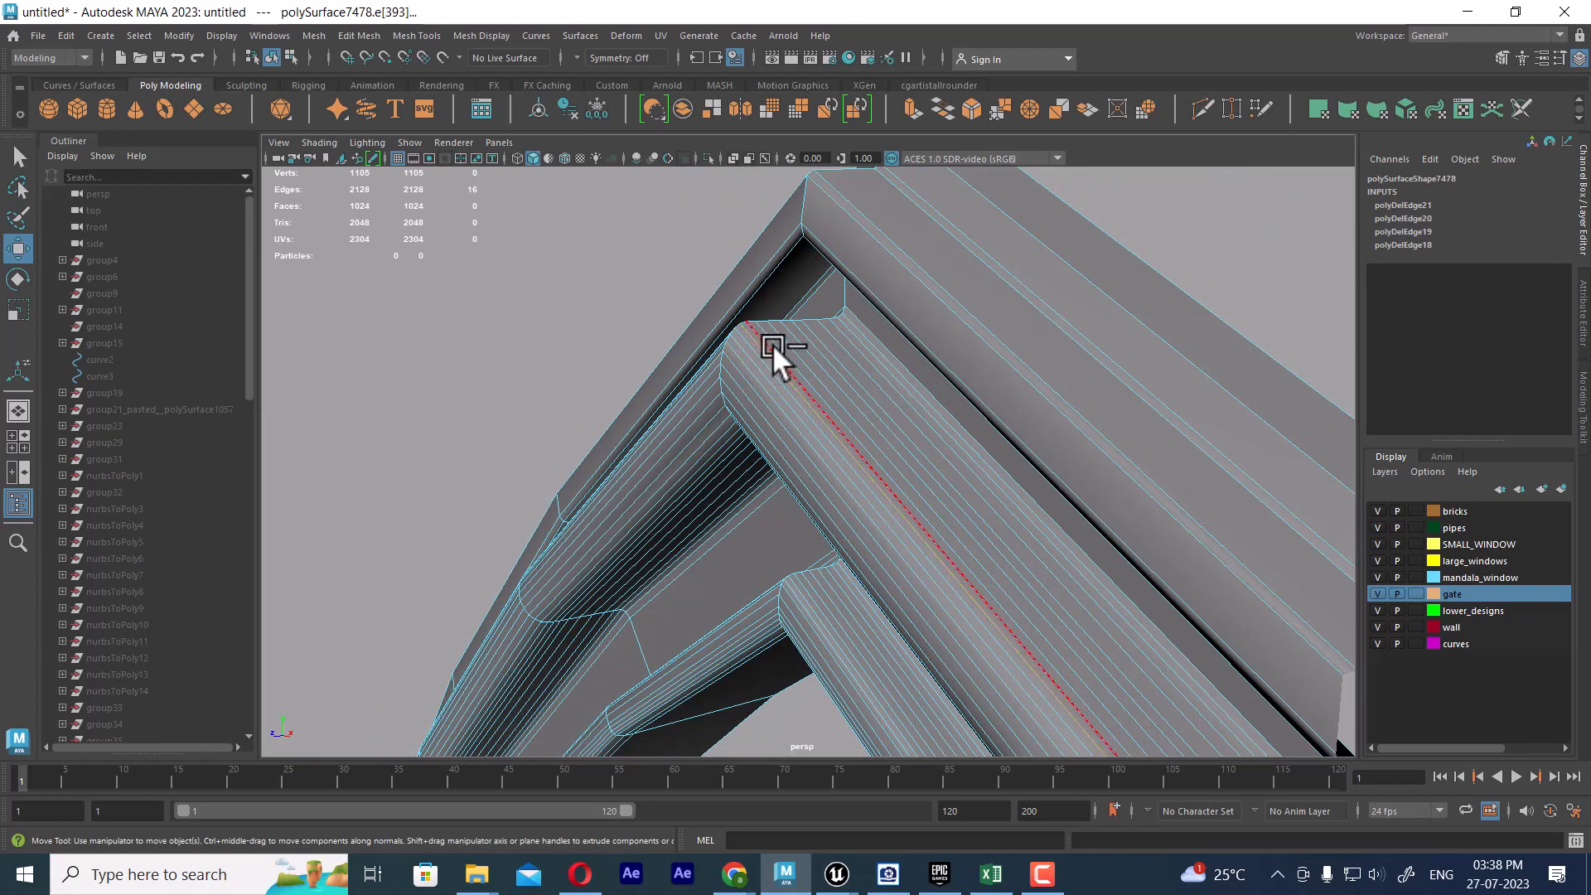
left_click(772, 344, "shift")
double_click(773, 345, "shift")
double_click(791, 342, "shift")
double_click(807, 348, "shift")
double_click(817, 348, "shift")
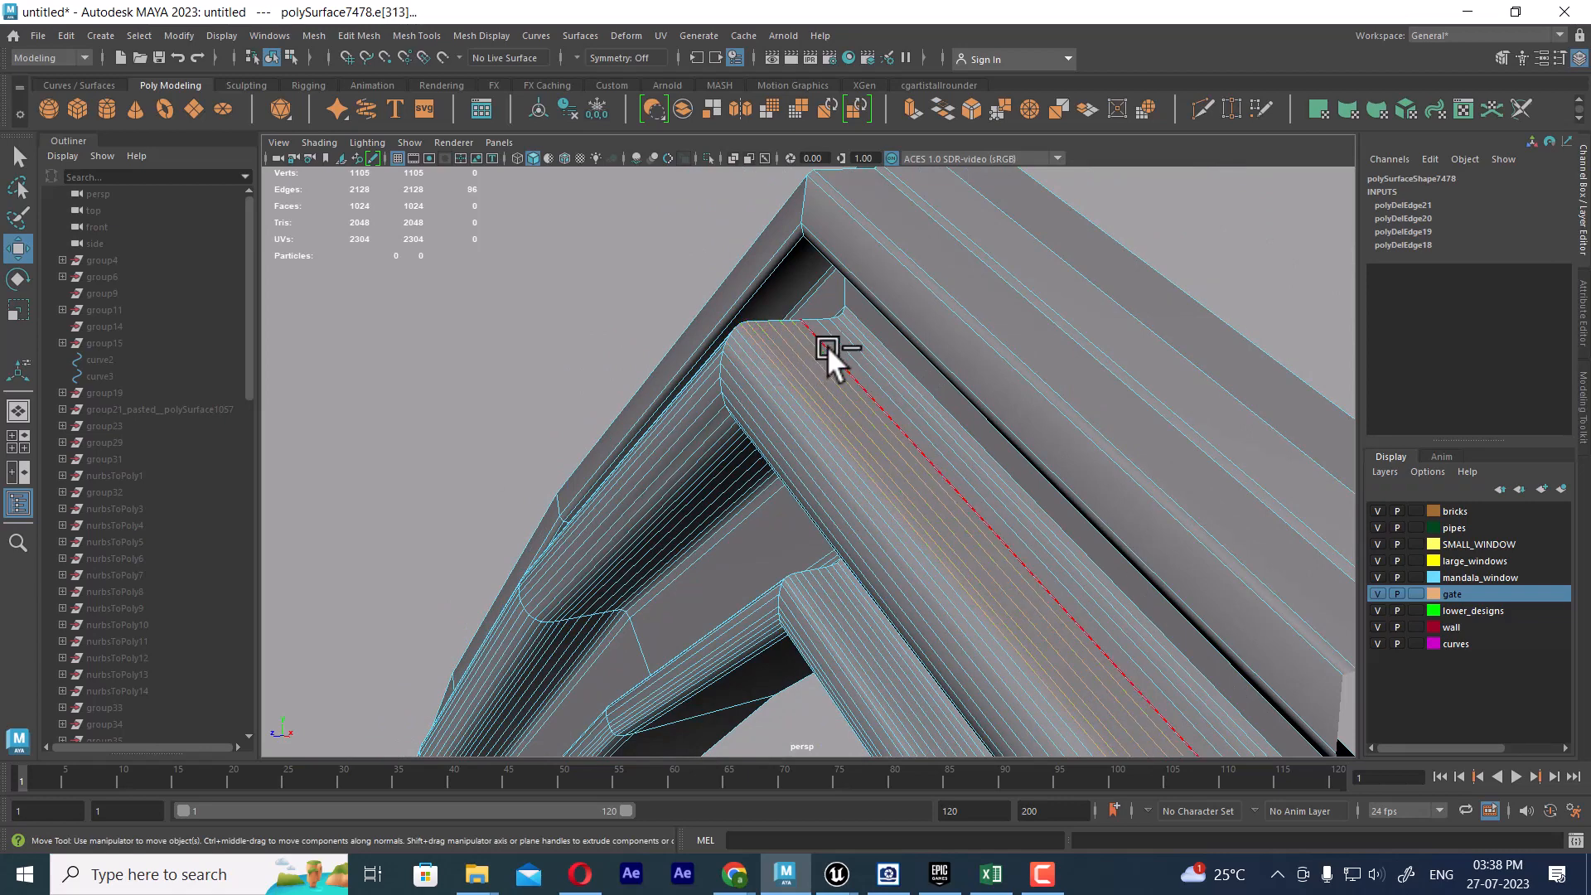
double_click(827, 345, "shift")
double_click(841, 345, "shift")
double_click(850, 342, "shift")
right_click_drag(850, 342, 829, 375, "shift")
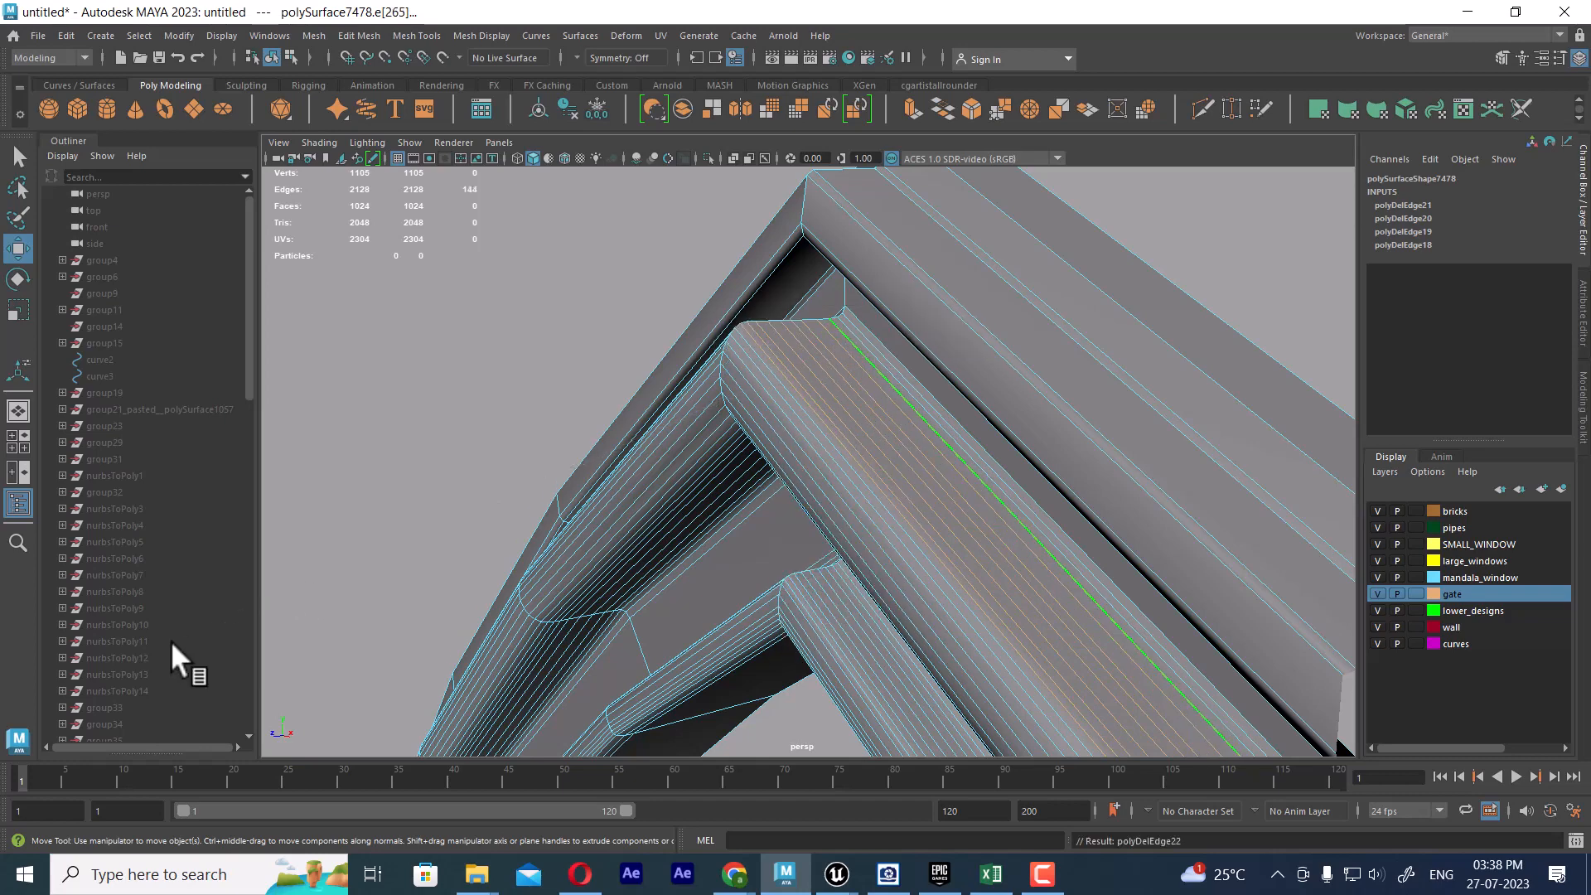
Delete the surplus bevel edge loops along the rounded front corner of the middle moulding.
double_click(748, 377)
double_click(747, 385, "shift")
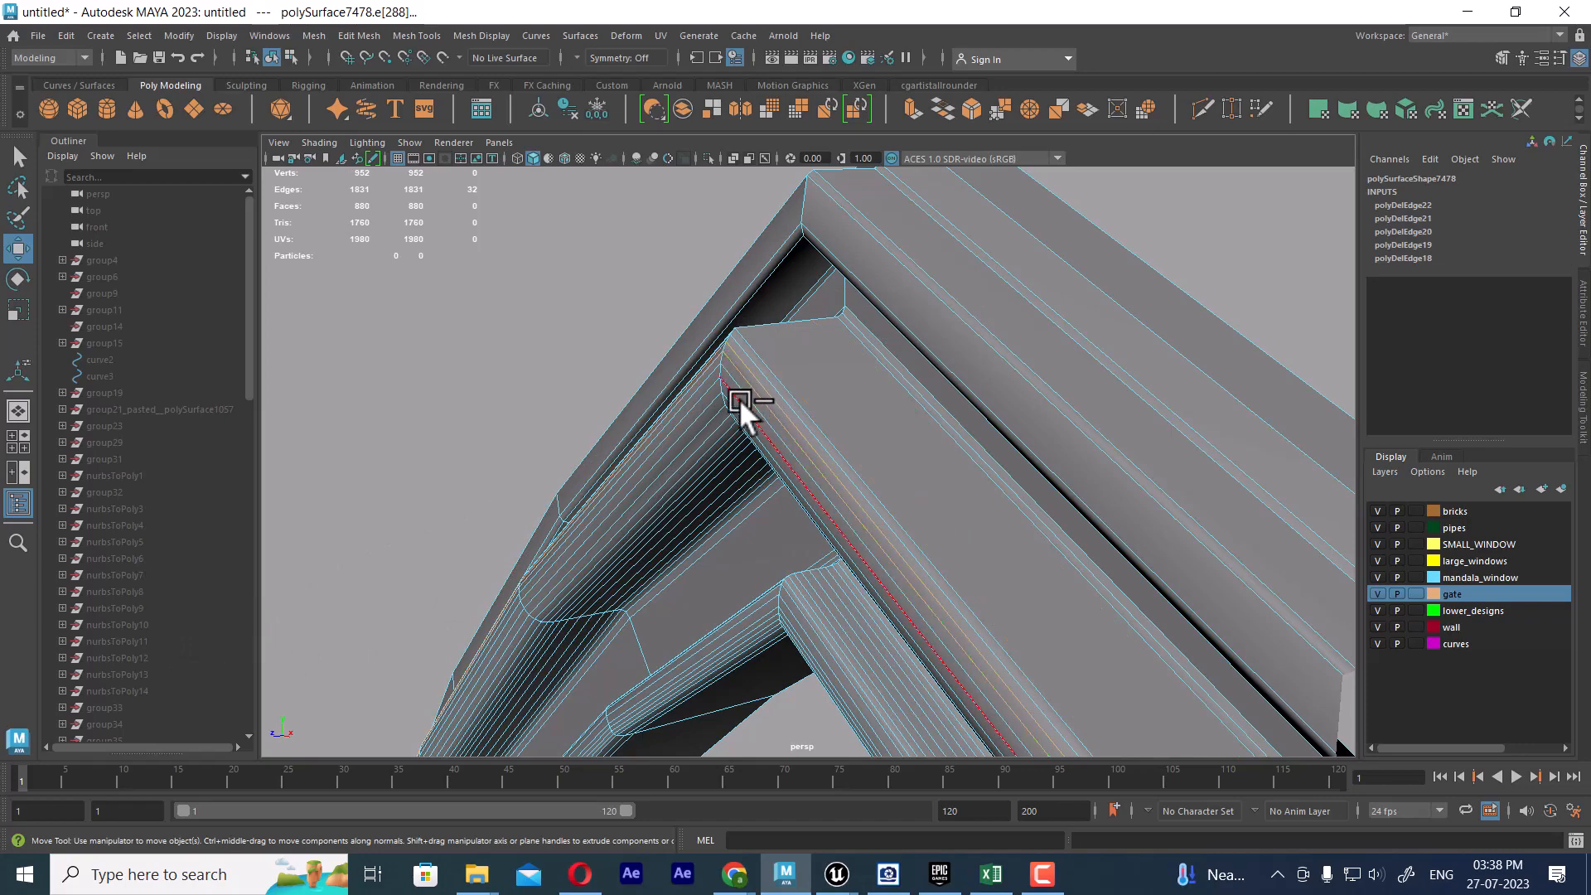
double_click(744, 393, "shift")
double_click(744, 405, "shift")
right_click_drag(741, 401, 721, 436, "shift")
Delete the dense lengthwise edge loops across the inward-facing underside of the middle moulding.
left_click_drag(854, 537, 857, 494, "alt")
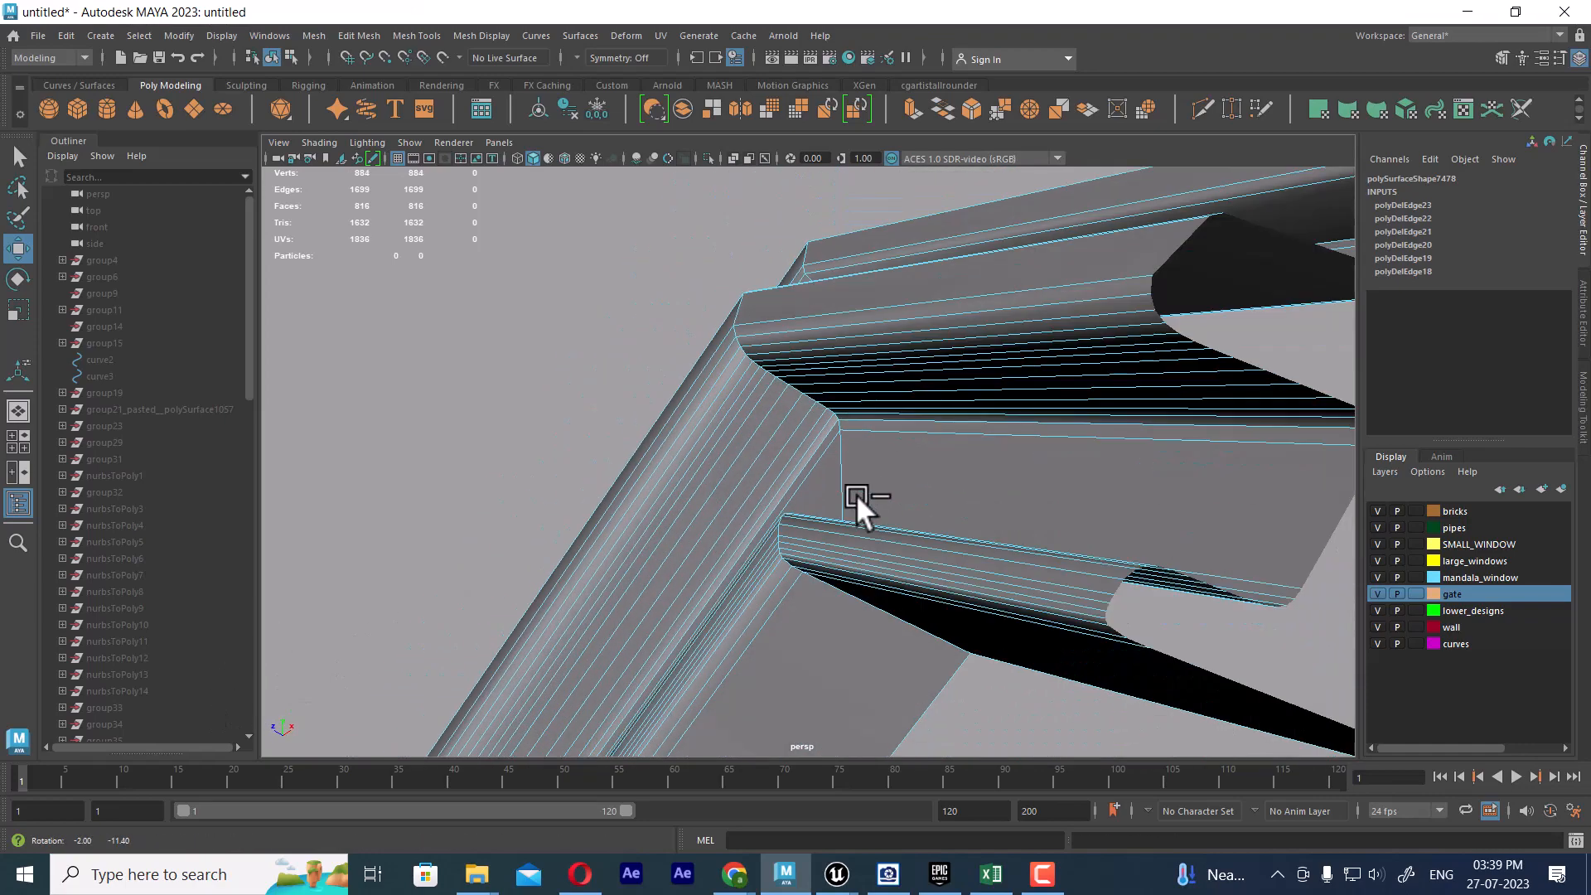
double_click(727, 376)
double_click(735, 387, "shift")
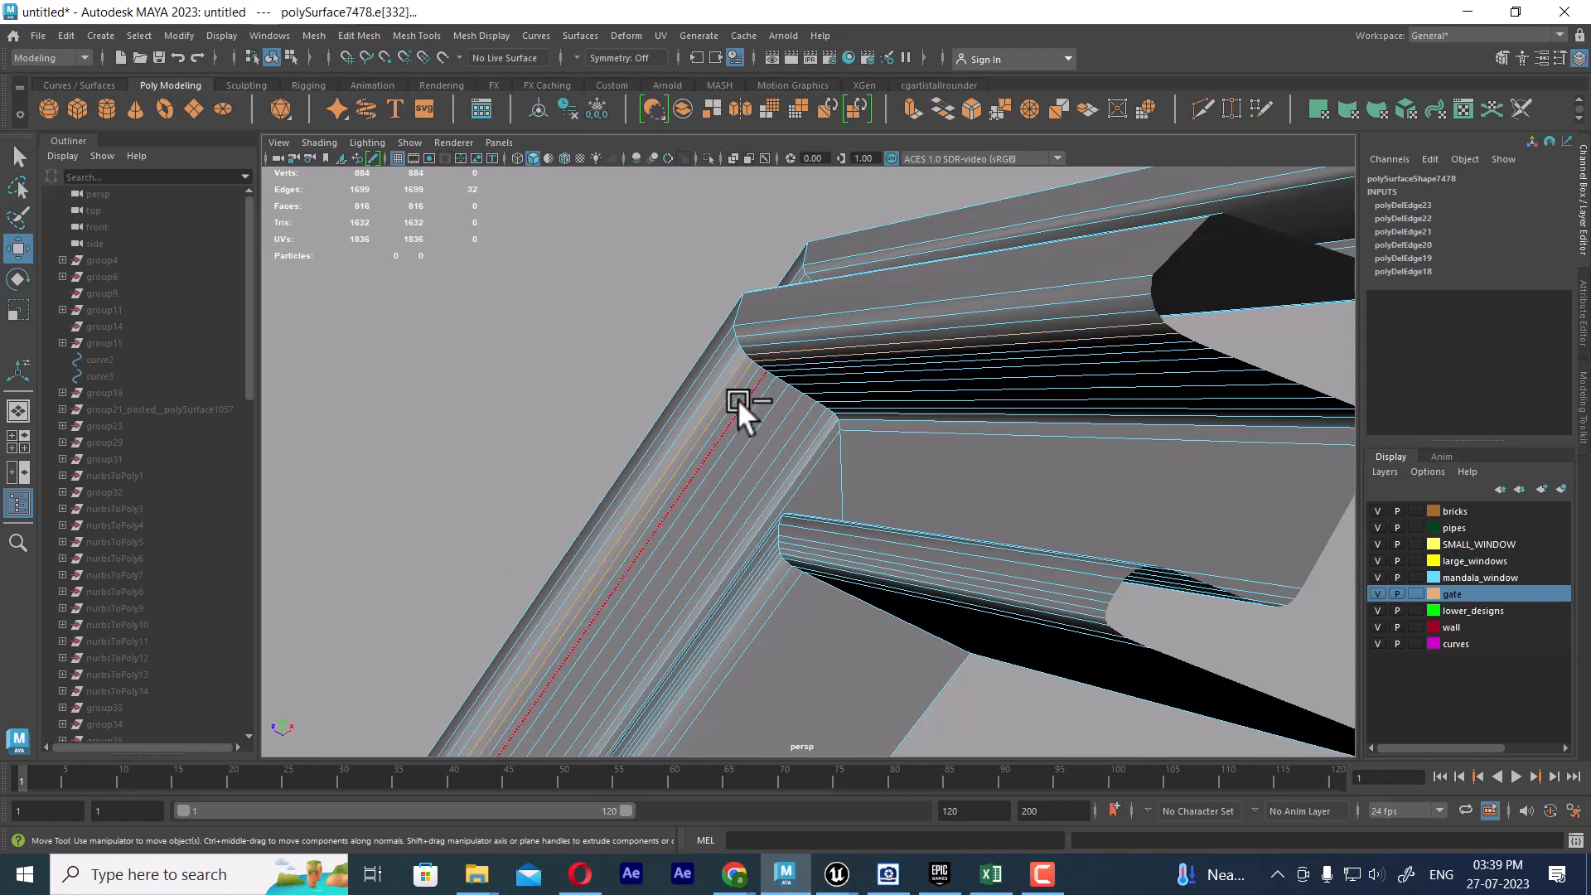
double_click(732, 398, "shift")
double_click(736, 406, "shift")
double_click(744, 411, "shift")
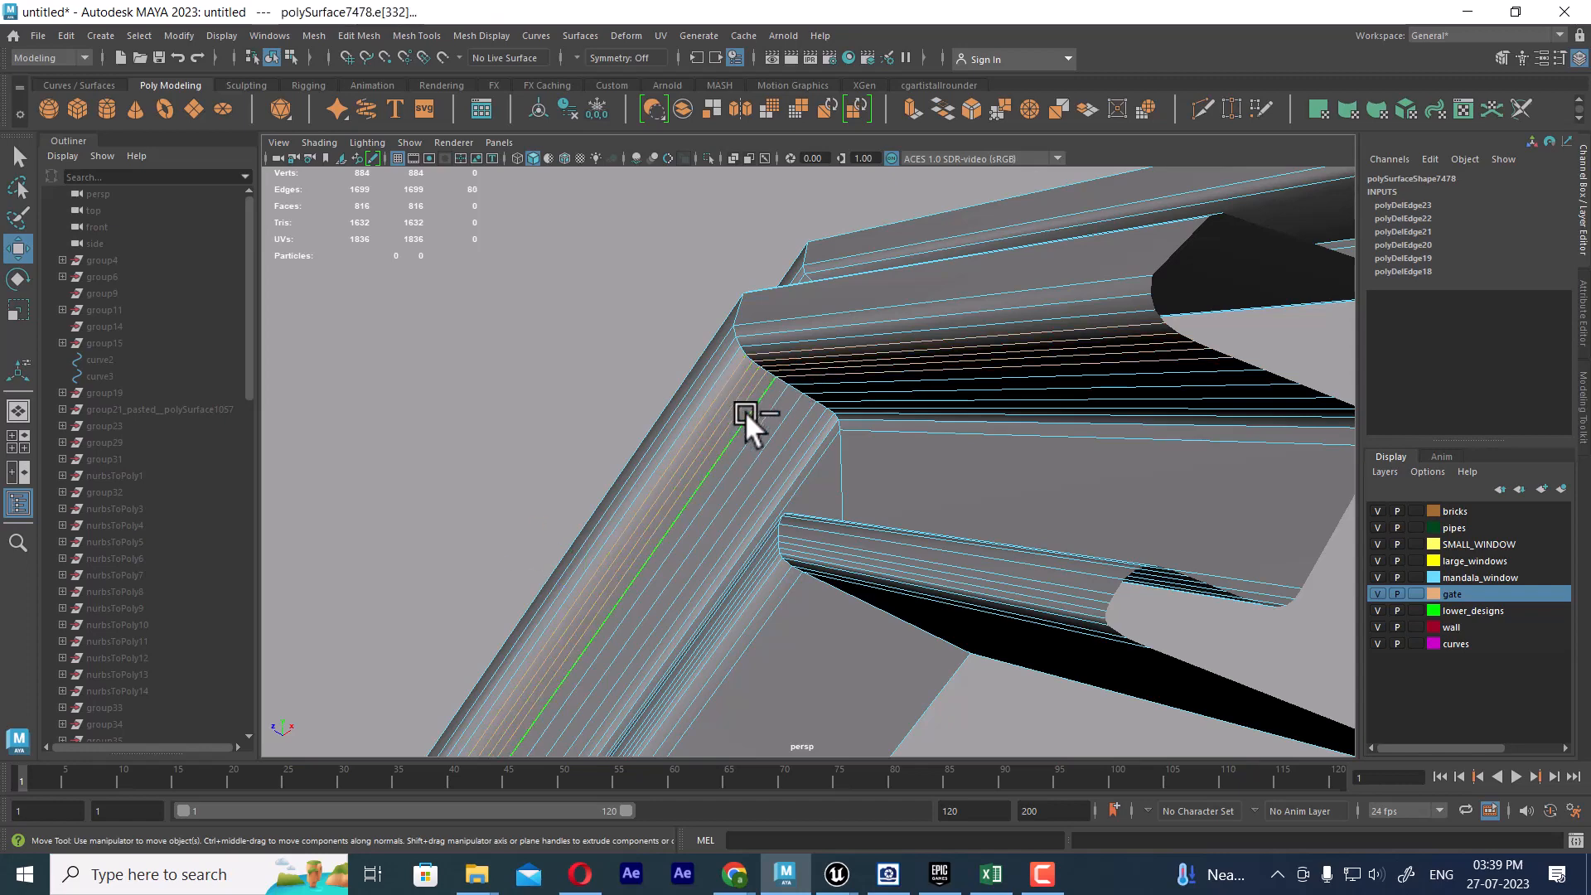
double_click(757, 416, "shift")
double_click(774, 428, "shift")
double_click(782, 438, "shift")
double_click(787, 449, "shift")
key("ctrl+Delete")
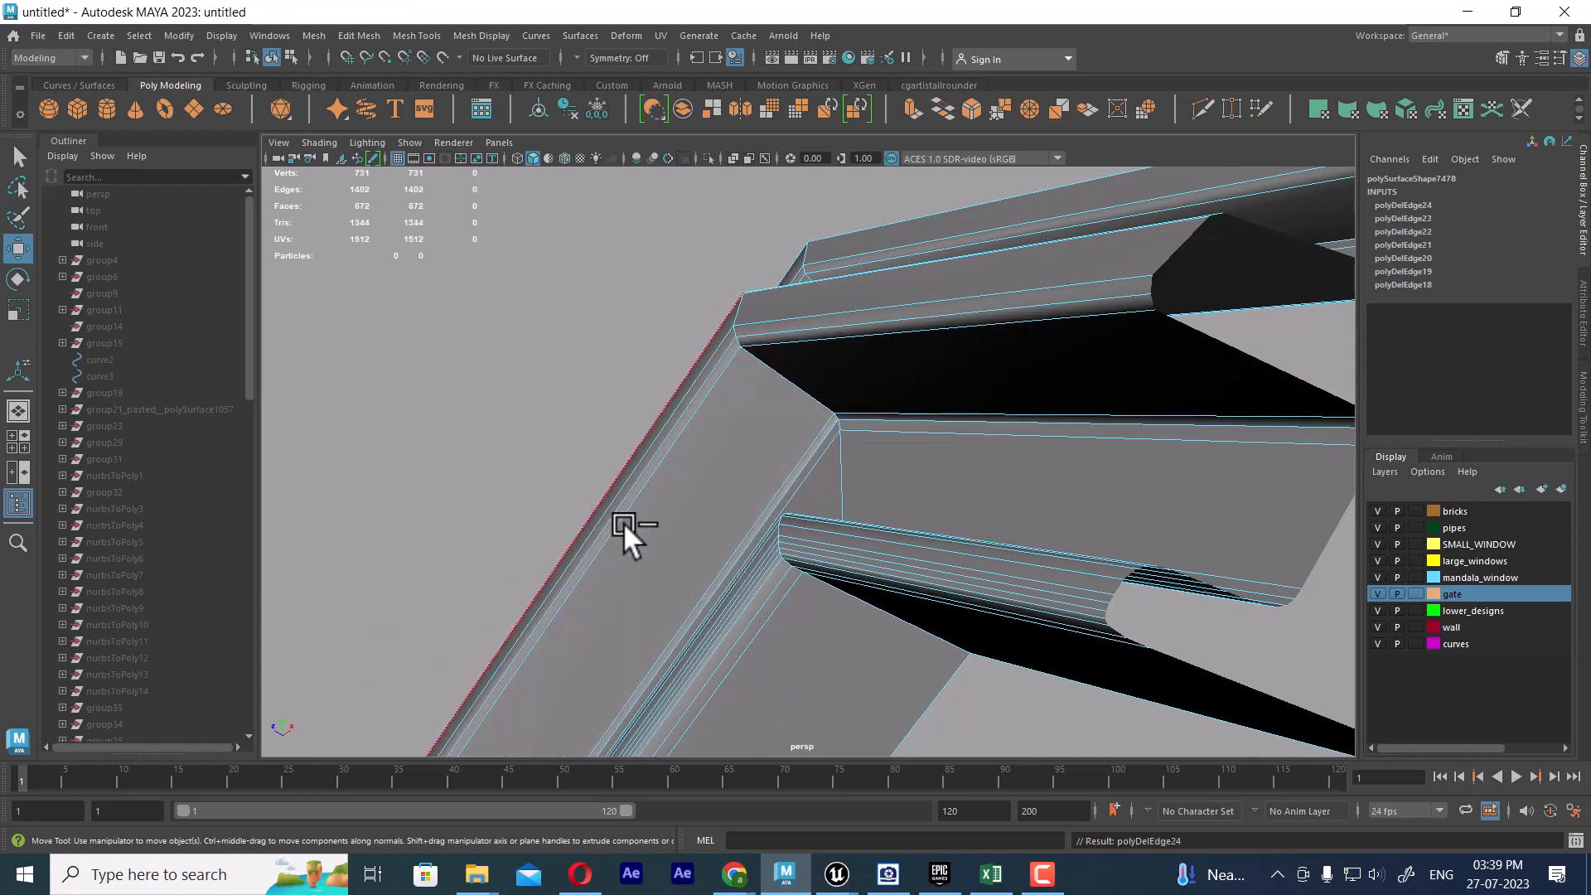
Delete the extra edge loops in the recess where the innermost moulding meets the flat band beside it.
left_click_drag(624, 522, 701, 594, "alt")
scroll(668, 504, "down", 5)
middle_click_drag(701, 594, 699, 391, "alt")
left_click_drag(699, 392, 852, 440, "alt")
scroll(825, 414, "up", 3)
scroll(826, 416, "up", 4)
scroll(854, 436, "up", 3)
scroll(848, 429, "down", 3)
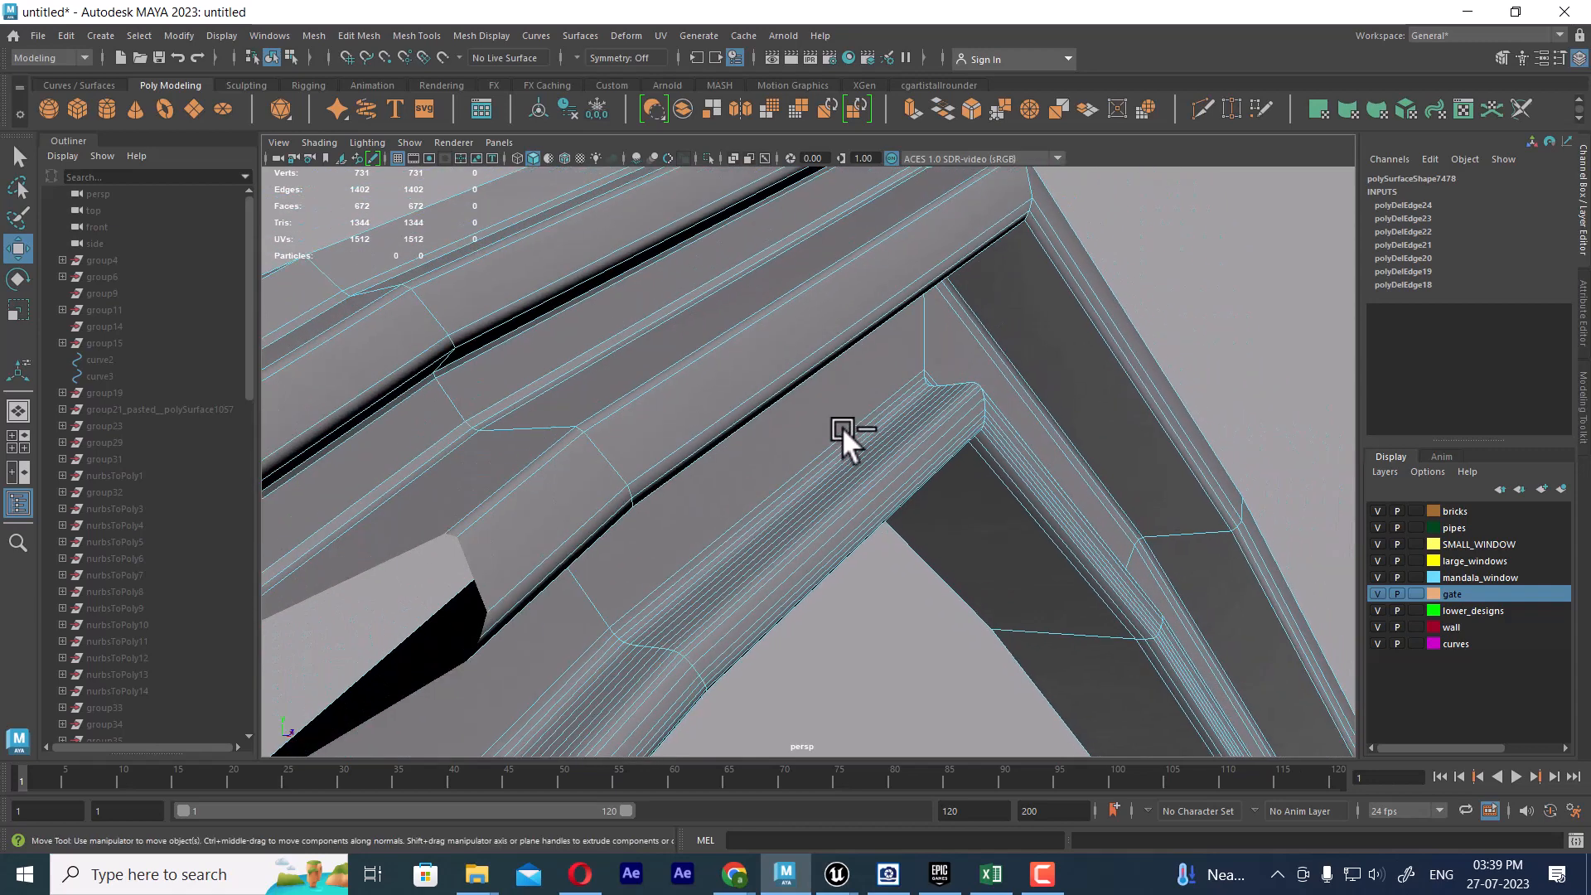
double_click(889, 410)
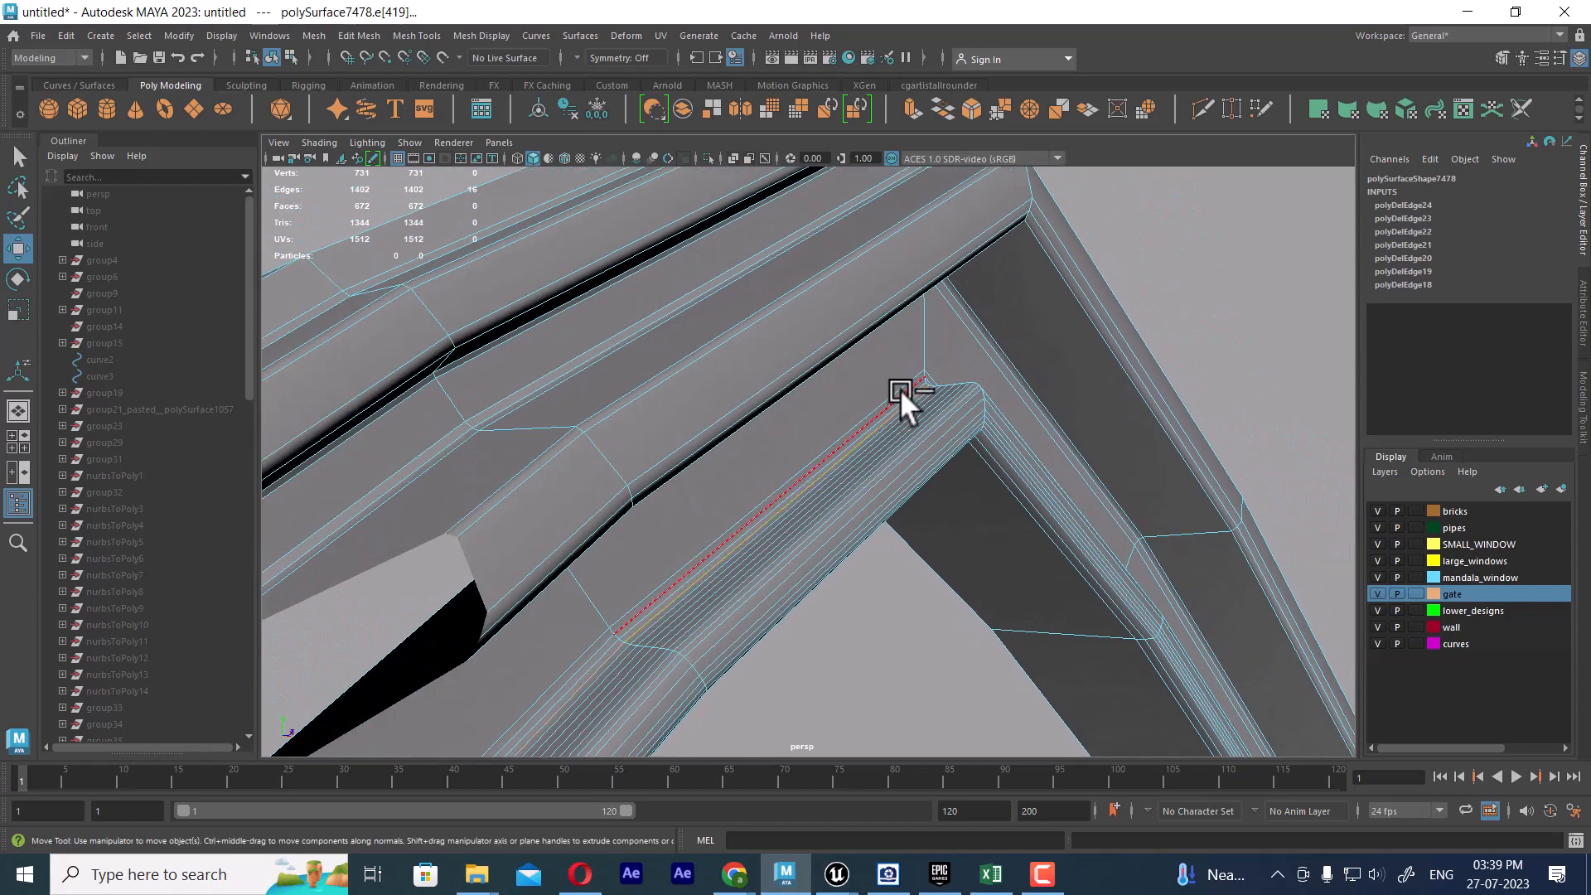
double_click(900, 386, "shift")
right_click_drag(902, 391, 935, 404, "shift")
Delete the closely spaced lengthwise edge loops across the front face of the innermost moulding.
double_click(903, 404)
left_click_drag(903, 403, 908, 411, "alt")
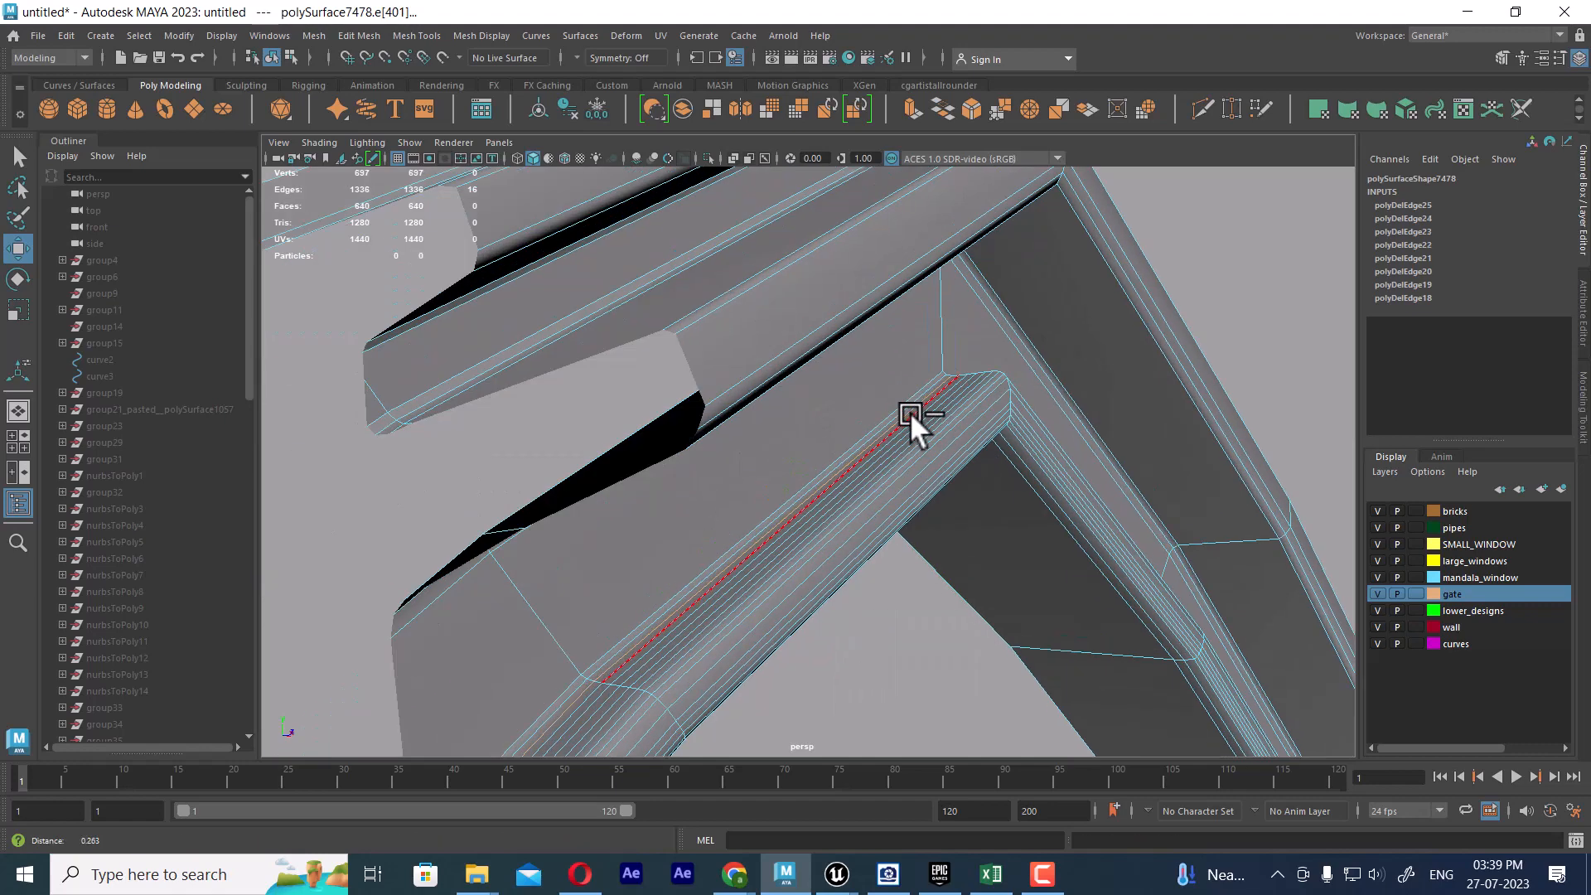
double_click(943, 387, "shift")
double_click(927, 389, "shift")
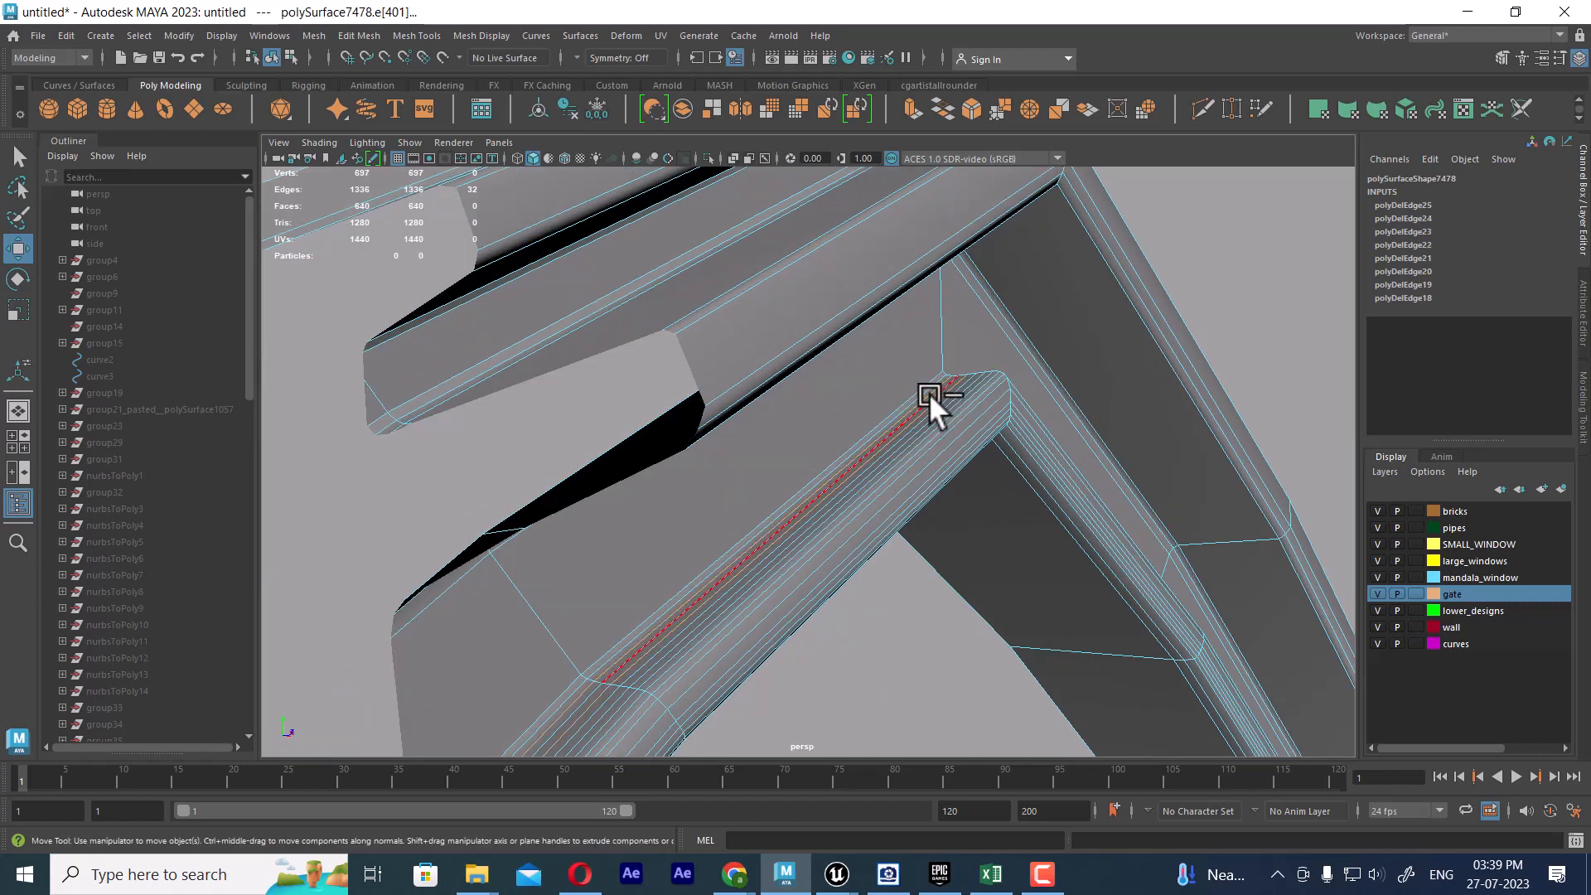
double_click(945, 400, "shift")
double_click(959, 395, "shift")
right_click_drag(959, 379, 867, 399, "shift")
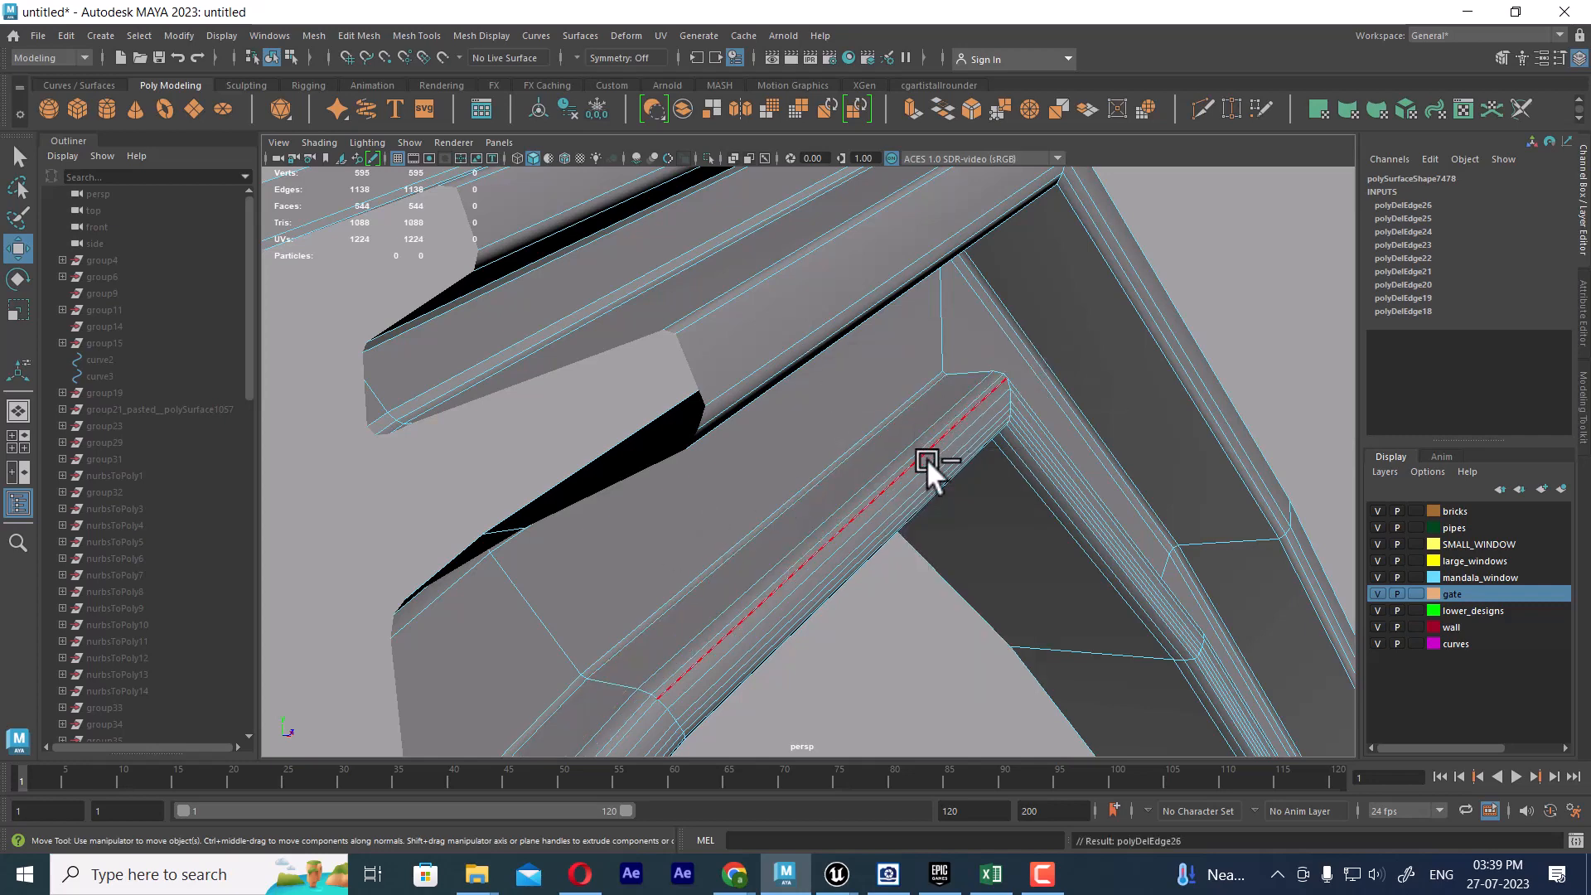
Delete the surplus bevel edge loops along the rounded front corner of the innermost moulding.
double_click(971, 421)
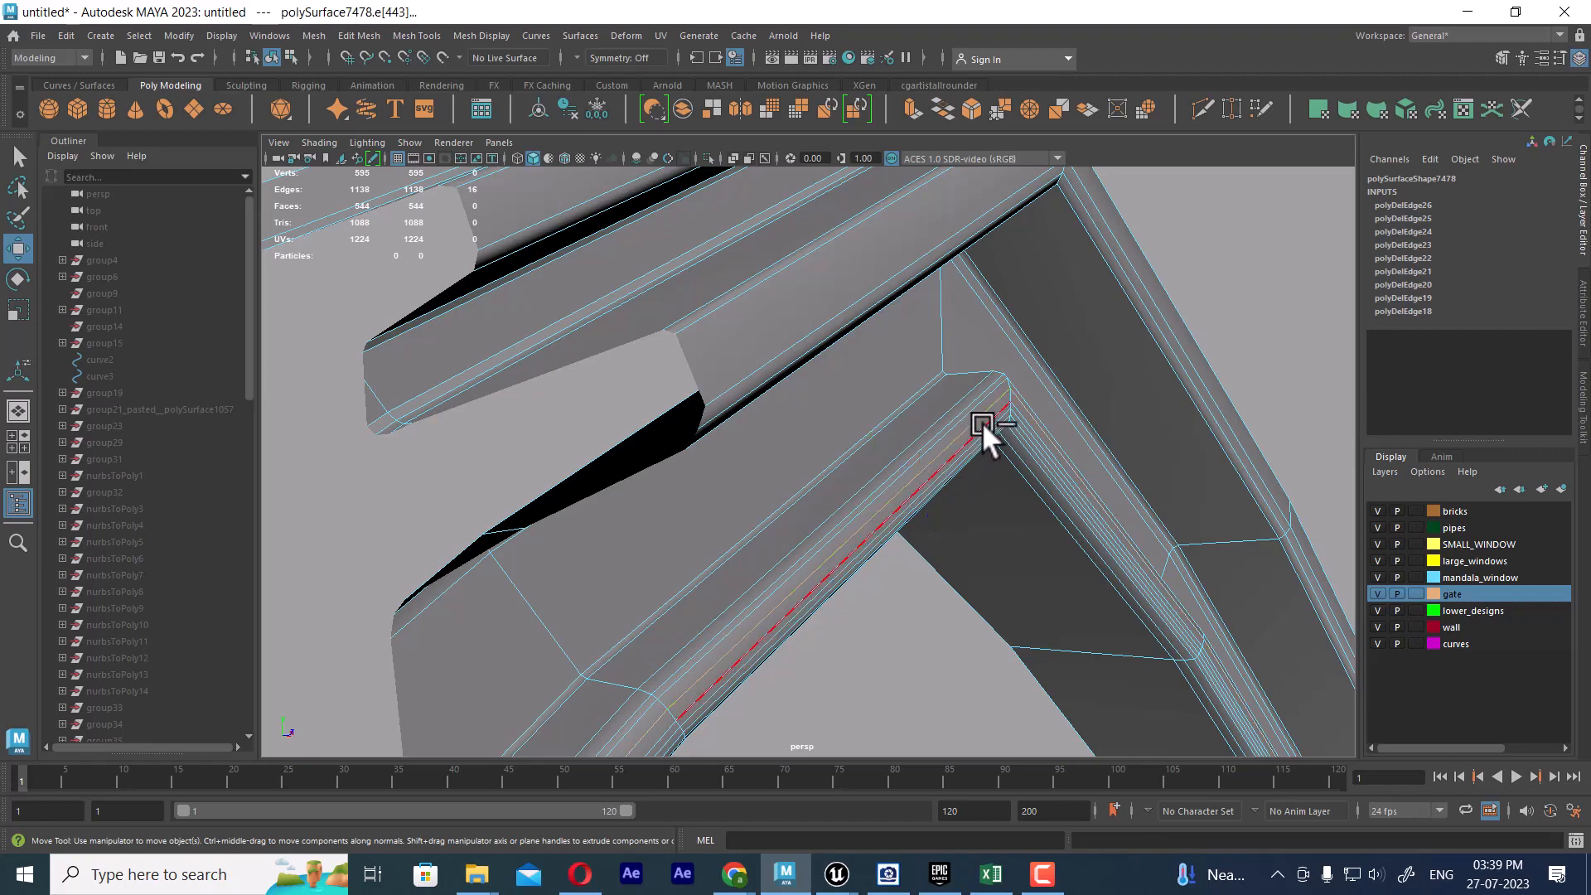
double_click(982, 400, "shift")
right_click_drag(982, 400, 901, 418, "shift")
Try to delete all the extra lengthwise edge loops around the innermost moulding's inner corner and underside, and undo the deletion.
left_click_drag(934, 486, 874, 330, "alt")
right_click_drag(873, 330, 864, 377, "alt")
middle_click_drag(865, 364, 863, 384, "alt")
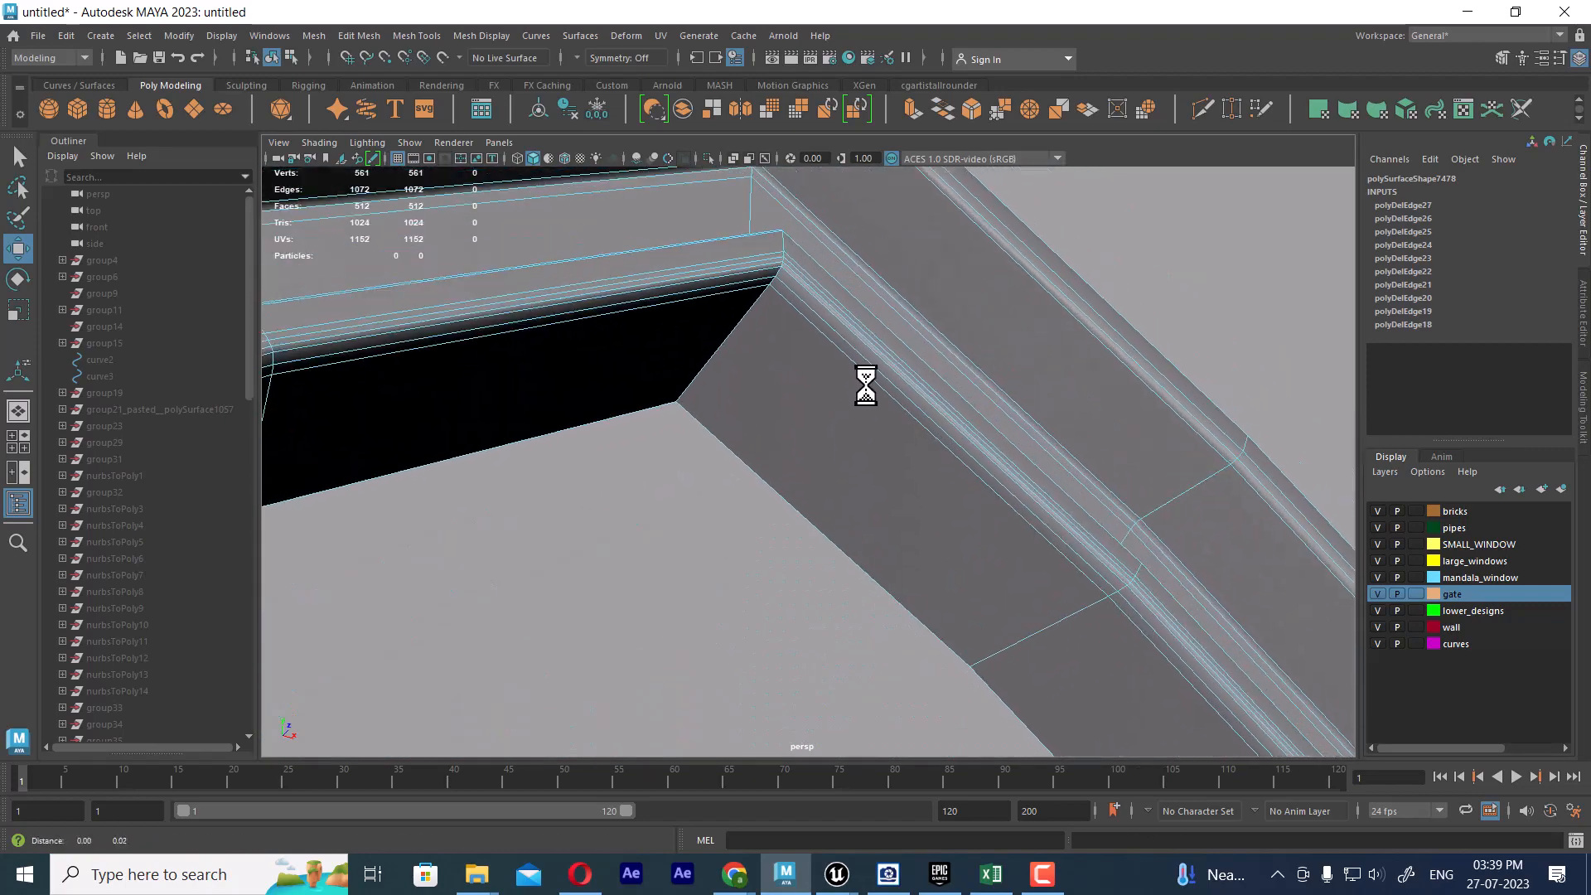
right_click_drag(863, 384, 859, 397, "alt")
middle_click_drag(862, 366, 870, 380, "alt")
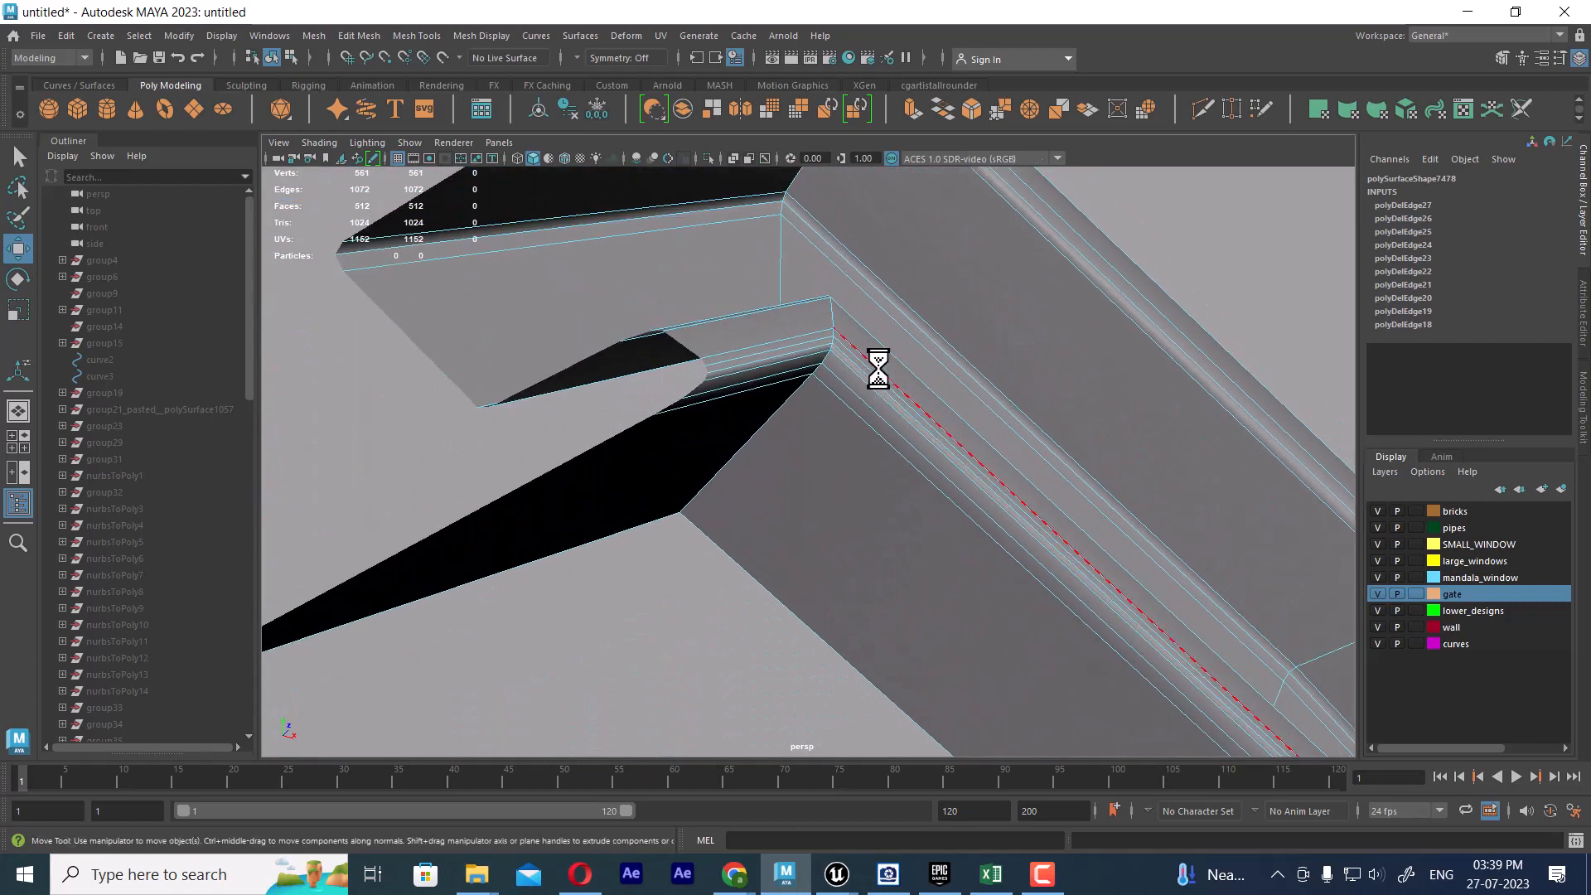
double_click(884, 395)
double_click(885, 401, "shift")
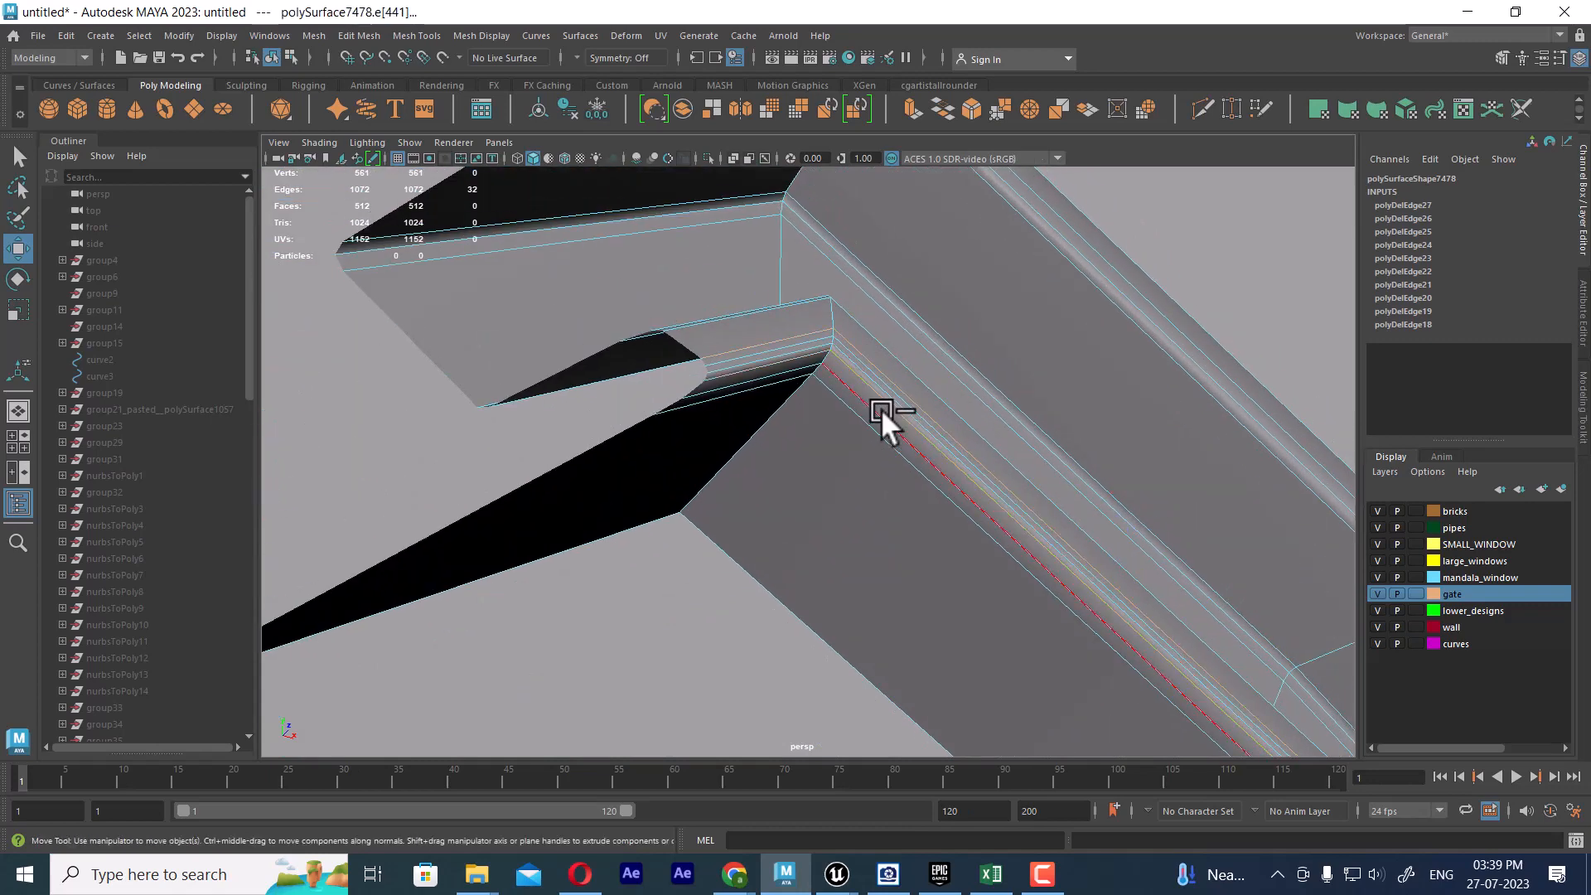
double_click(881, 415, "shift")
key("ctrl+Delete")
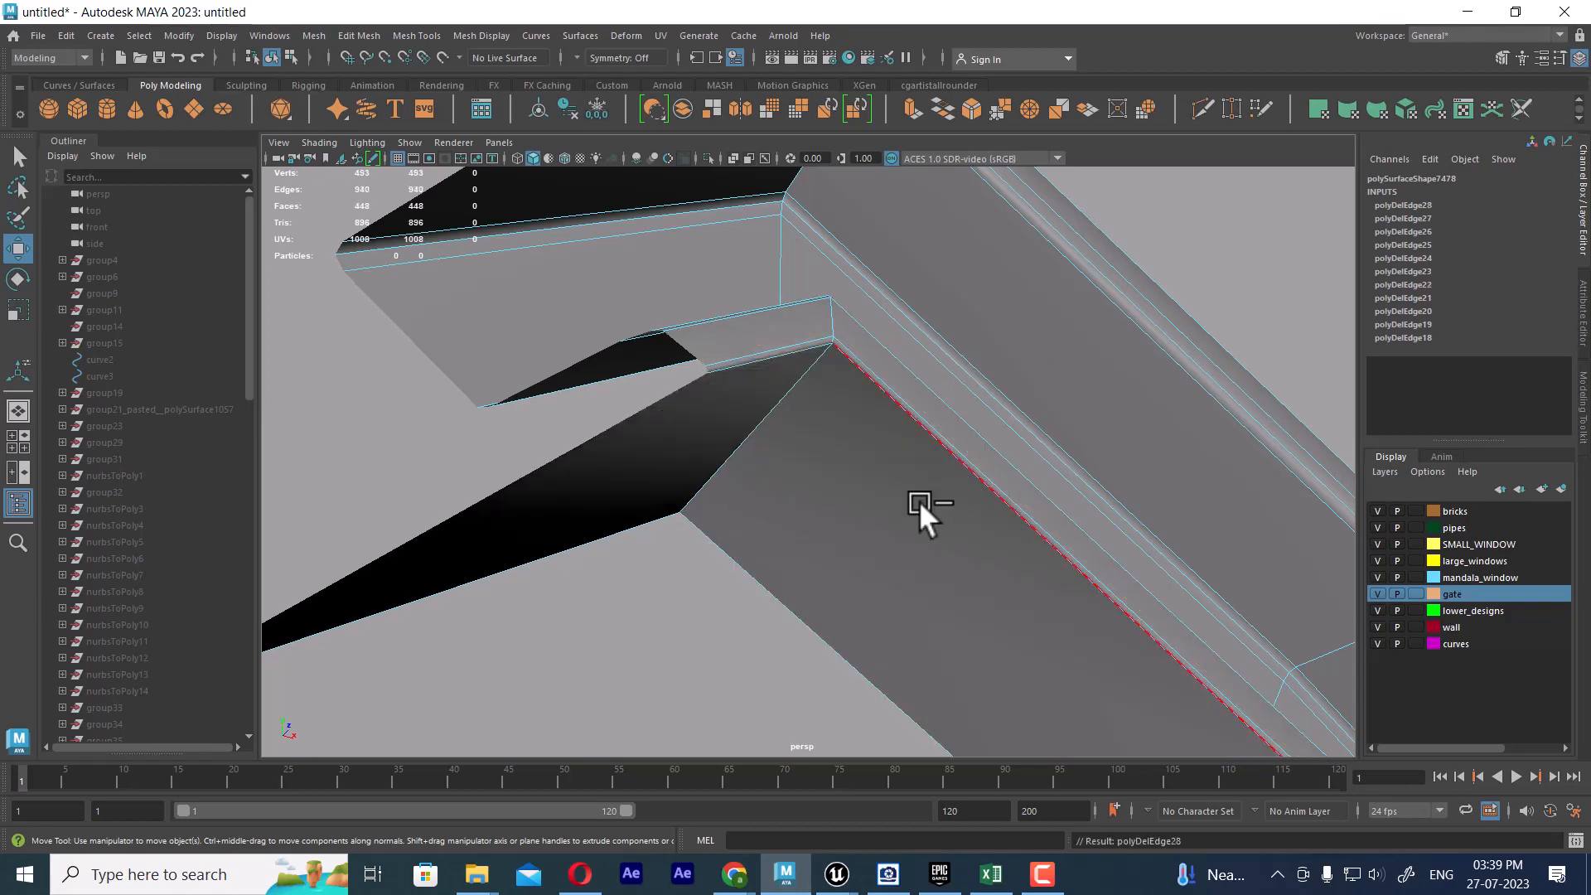
key("ctrl+z")
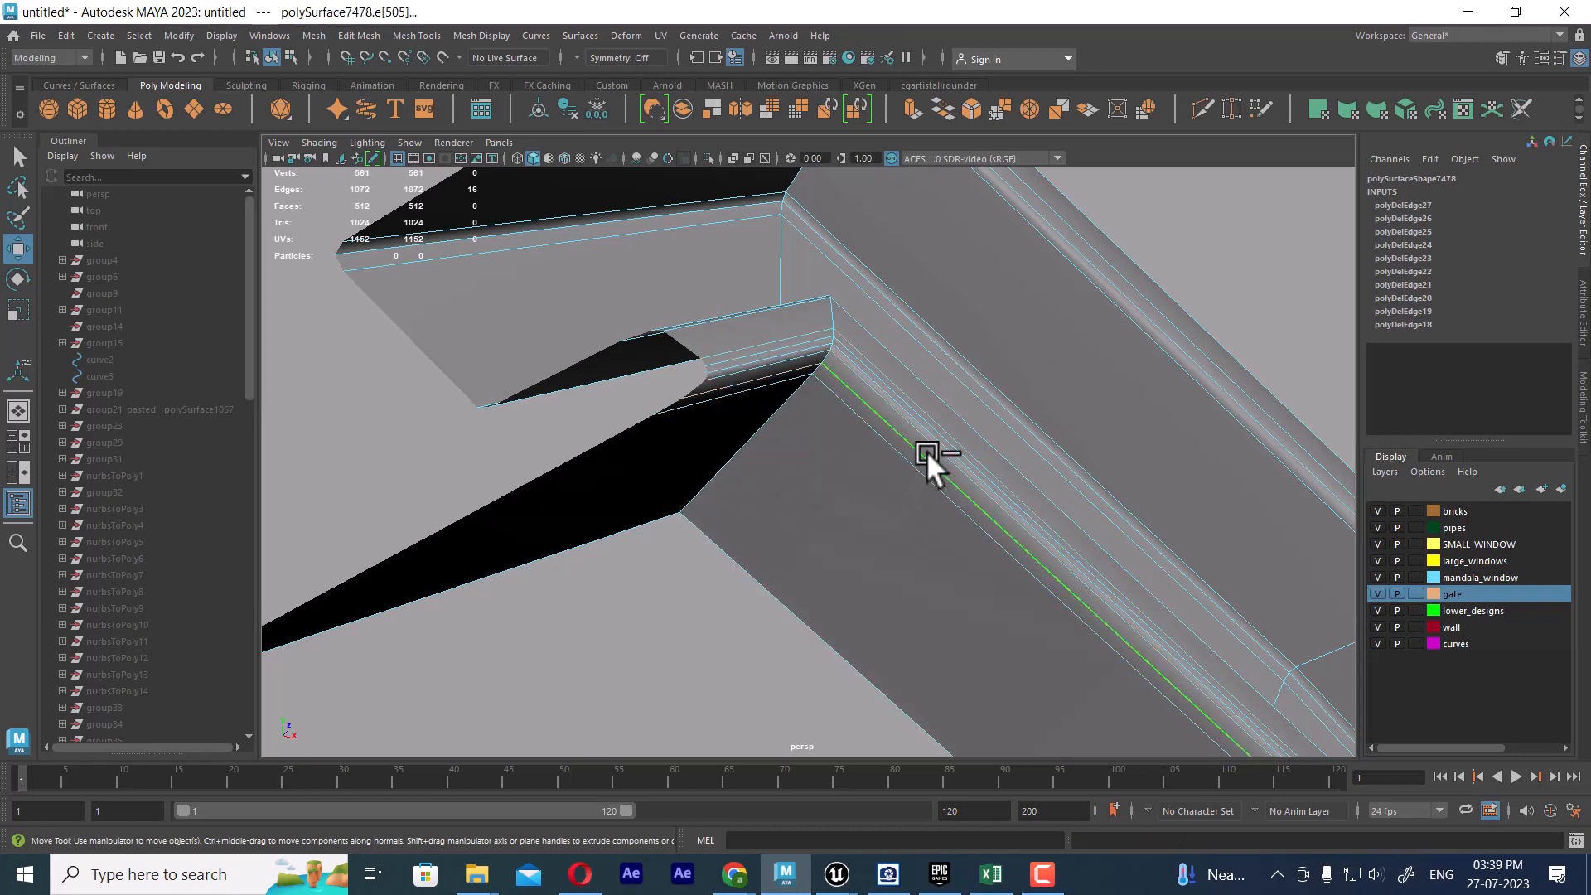
Delete the extra edge loops around the innermost moulding's inner corner, keeping one more loop than in the undone attempt.
double_click(924, 438)
key("ctrl+Delete")
Examine the simplified frame's wireframe from the arch peak down along both straight sides for remaining redundant loops.
scroll(860, 312, "down", 10)
left_click_drag(860, 311, 814, 503, "alt")
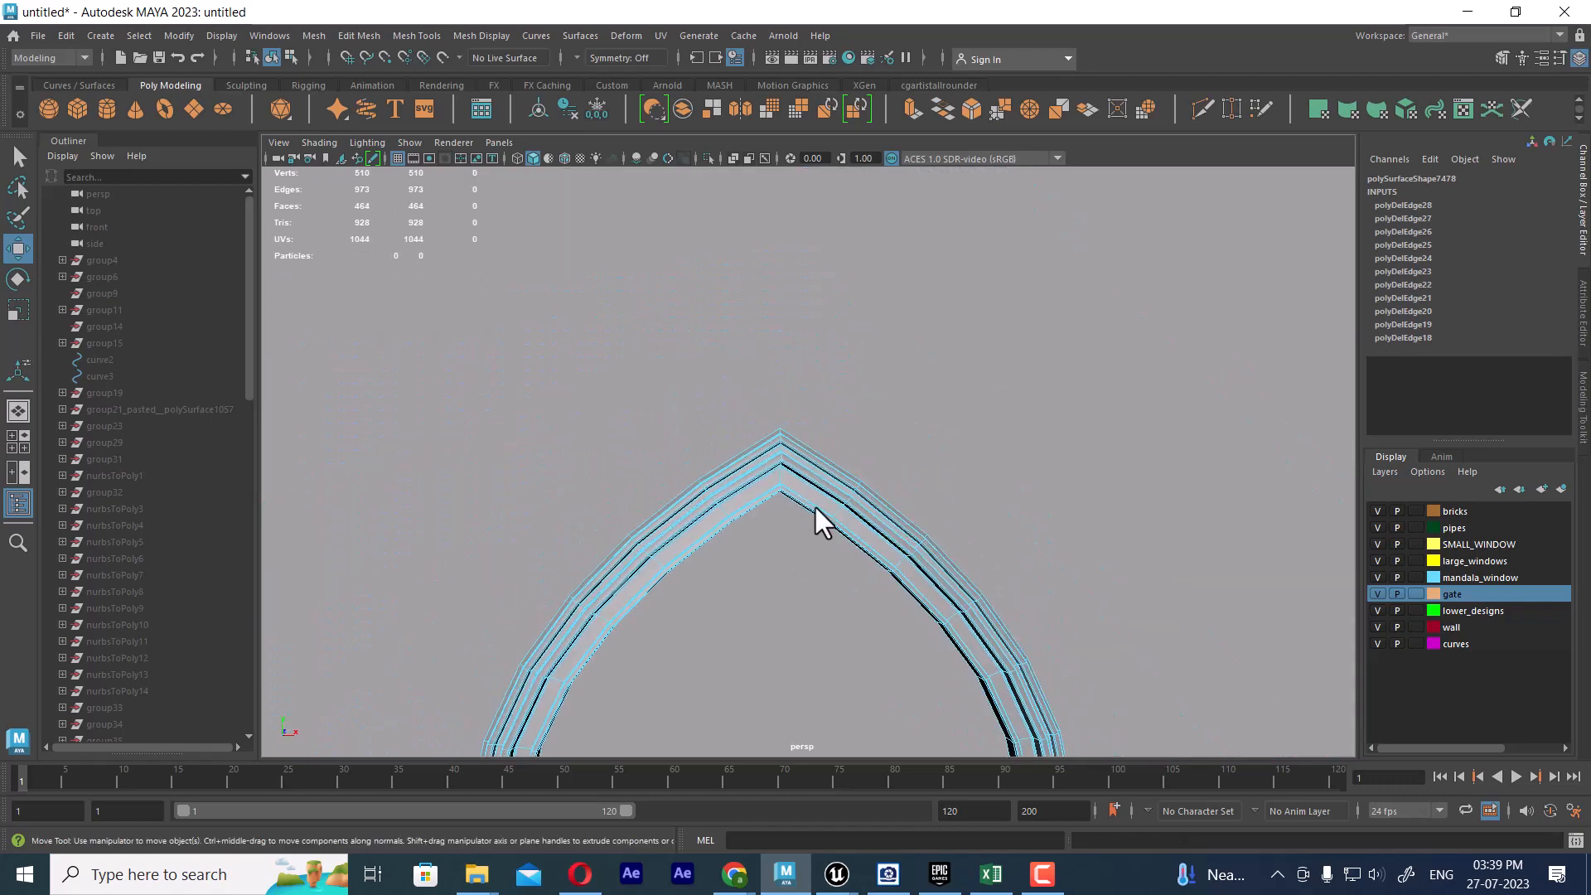
middle_click_drag(814, 504, 846, 380, "alt")
left_click_drag(802, 533, 878, 522, "alt")
middle_click_drag(879, 522, 885, 435, "alt")
left_click_drag(885, 434, 795, 446, "alt")
middle_click_drag(795, 446, 835, 266, "alt")
left_click_drag(835, 266, 842, 508, "alt")
middle_click_drag(842, 508, 873, 383, "alt")
left_click_drag(873, 384, 870, 480, "alt")
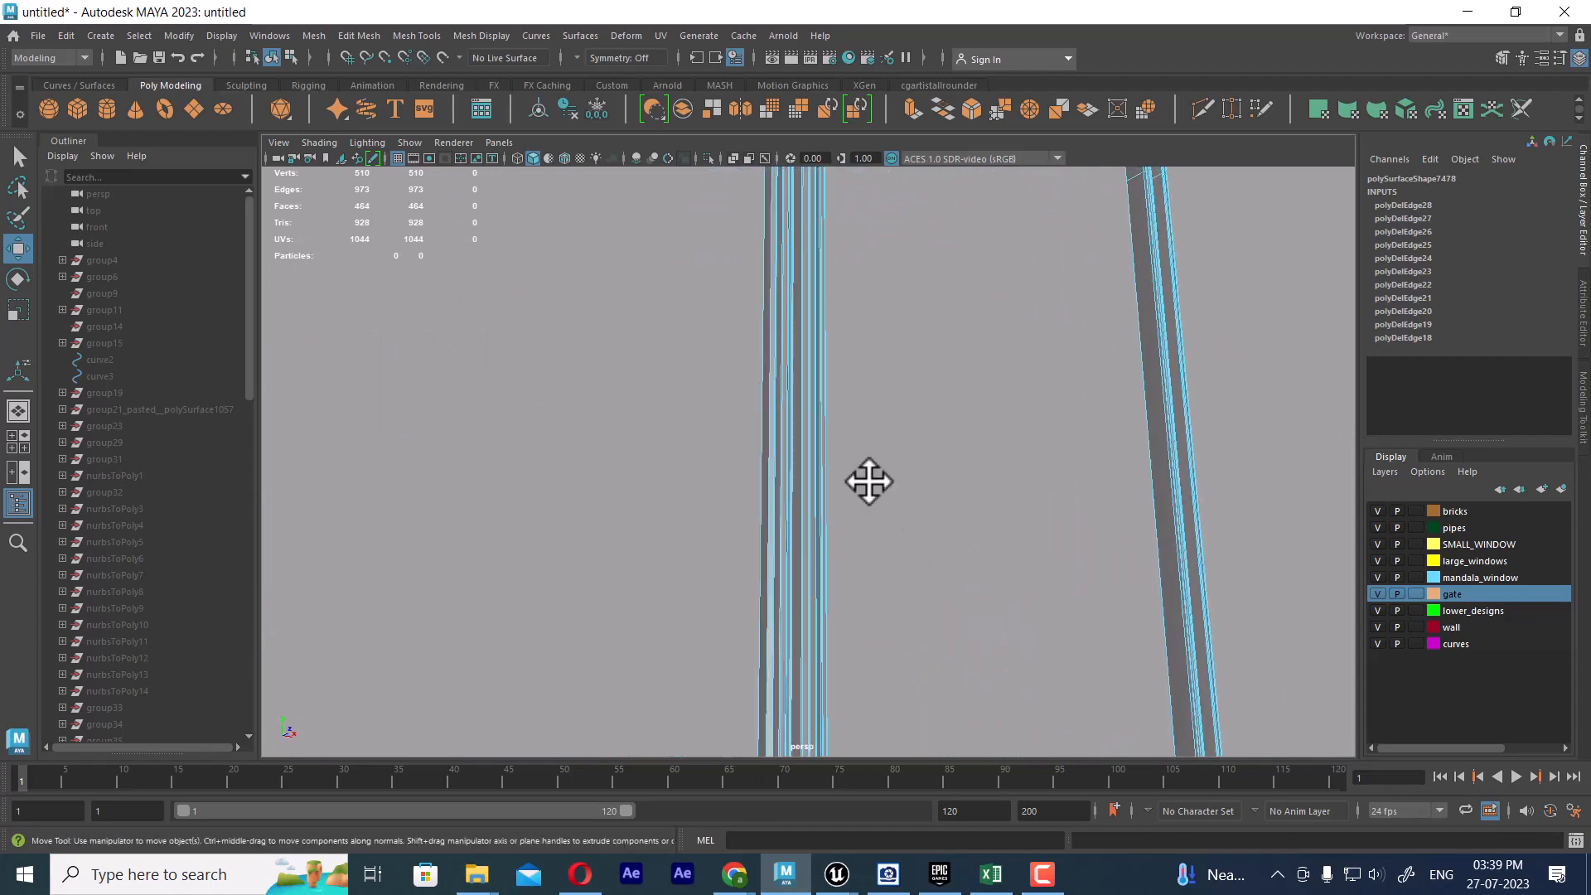
middle_click_drag(870, 480, 903, 373, "alt")
left_click_drag(902, 373, 910, 476, "alt")
scroll(849, 224, "down", 5)
middle_click_drag(910, 475, 816, 414, "alt")
Return to object mode and move the simplified frame 2.231 units along Z, clear of the original frame.
left_click(951, 386)
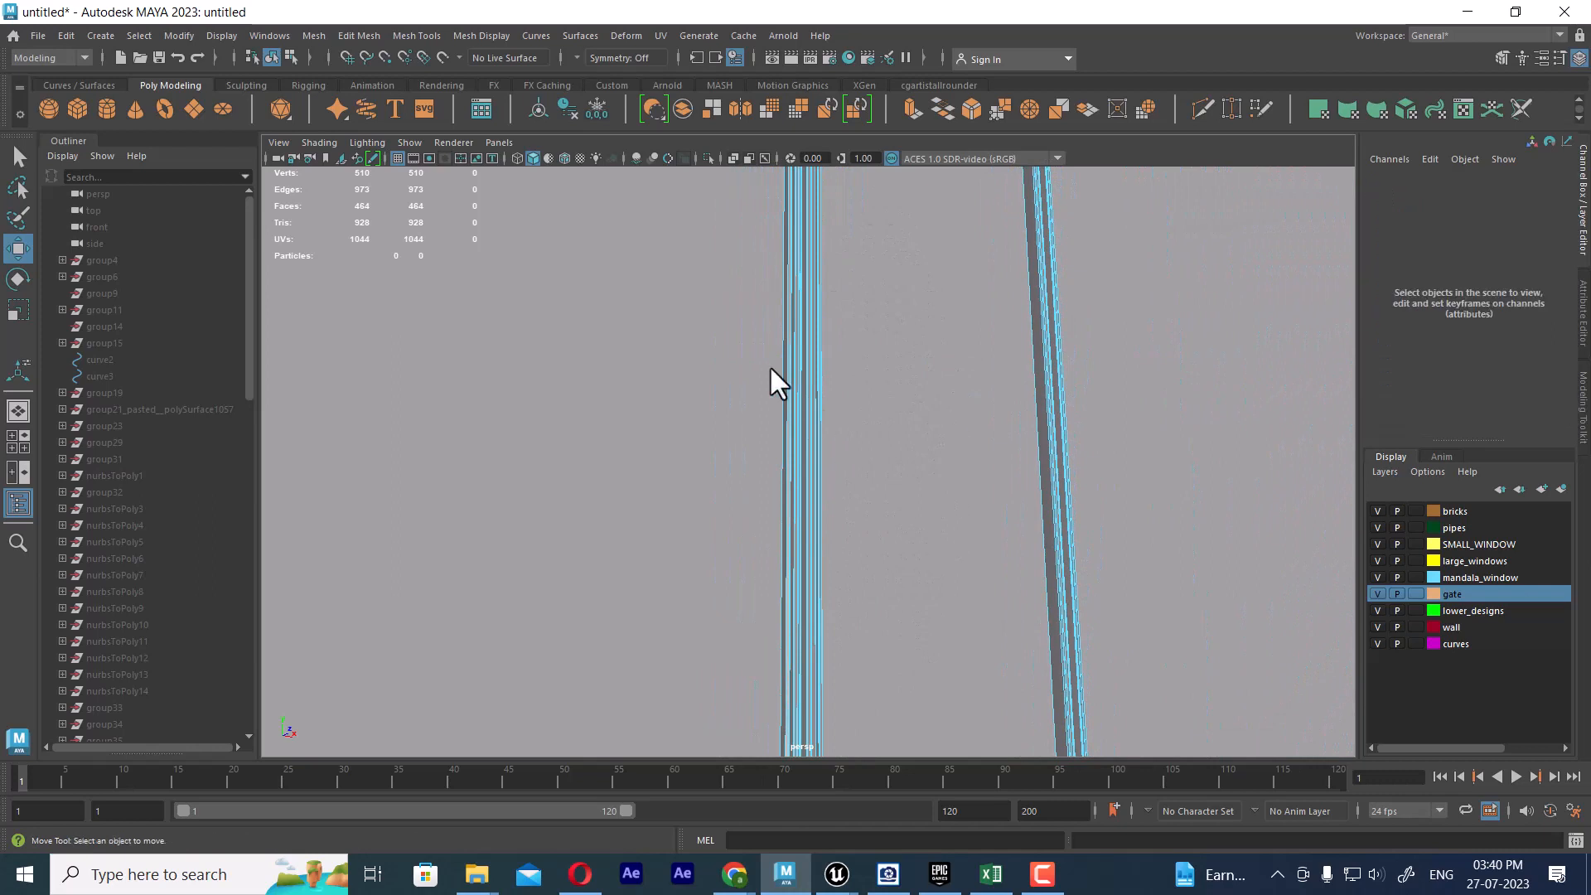
right_click_drag(769, 364, 847, 313)
left_click(941, 341)
left_click(807, 399)
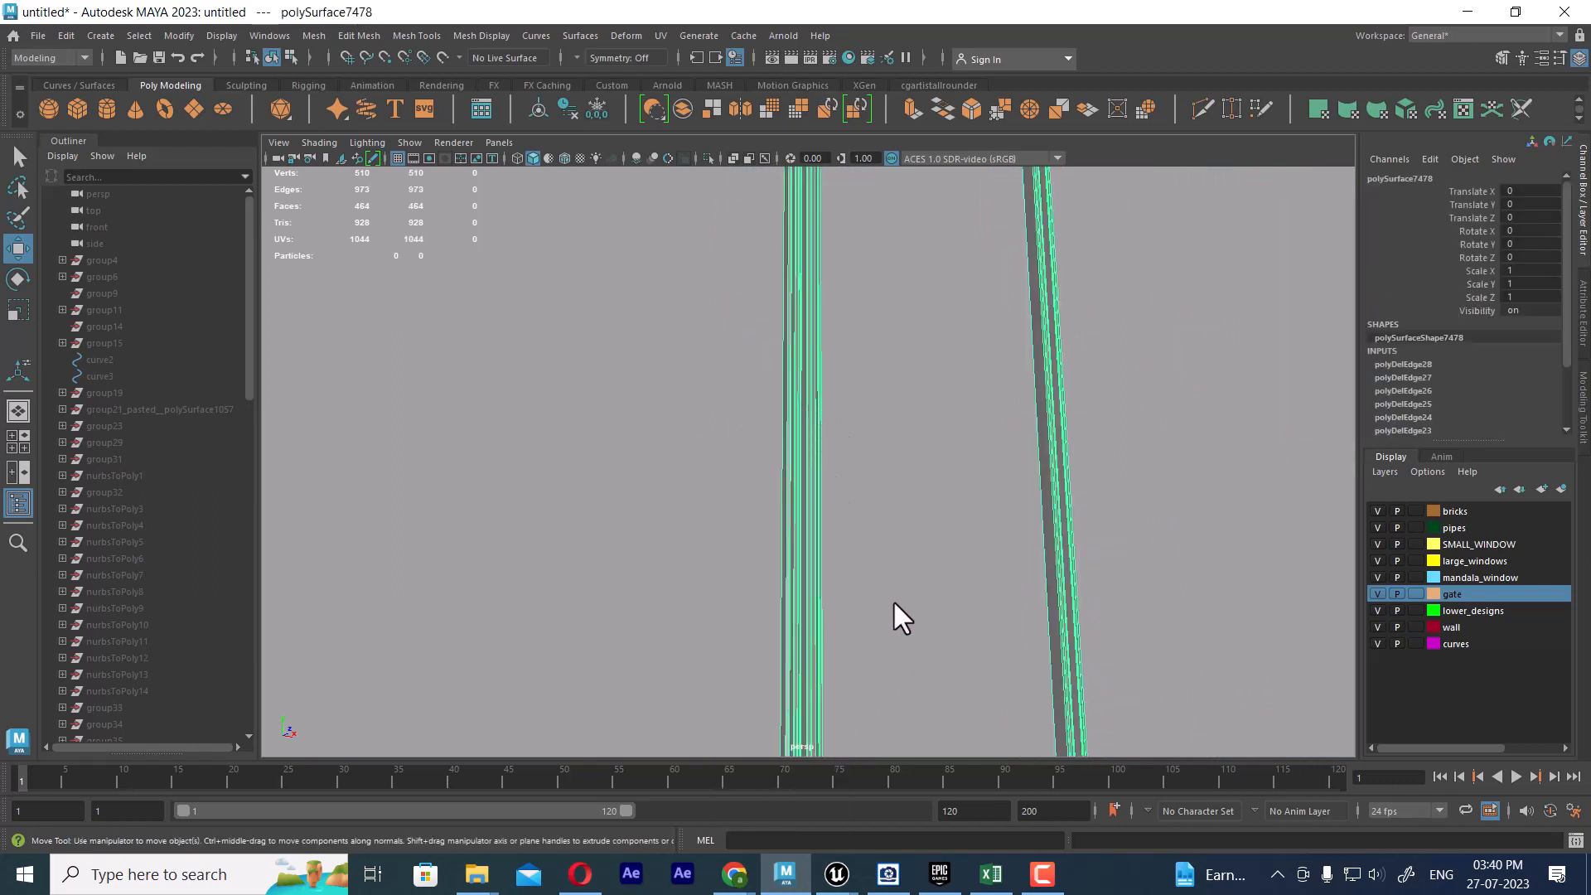
left_click_drag(895, 615, 759, 320, "alt")
left_click_drag(923, 605, 808, 394)
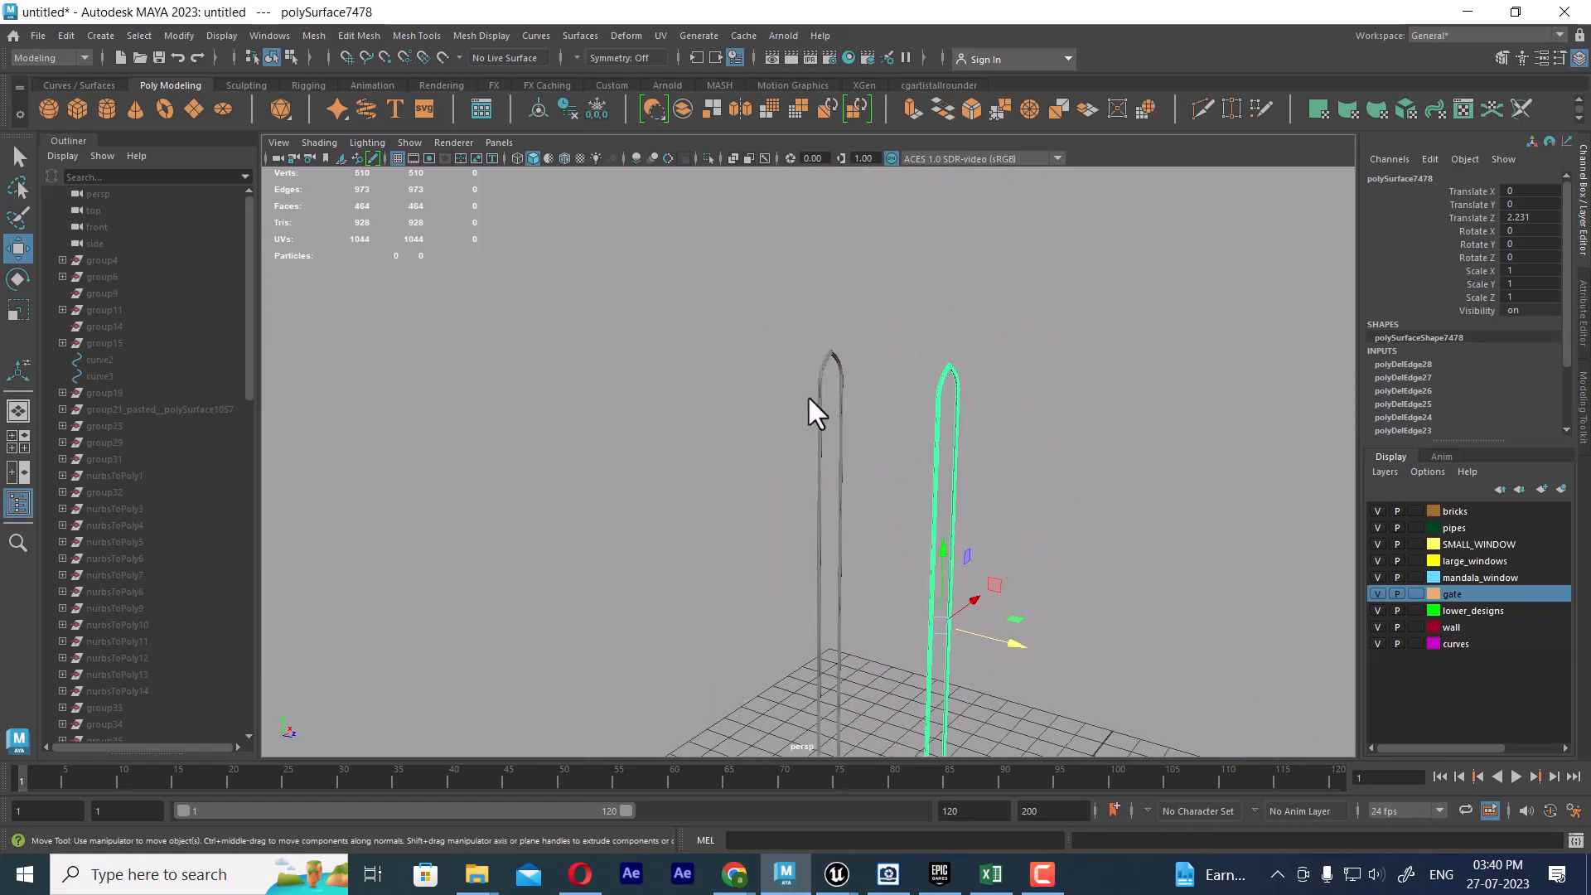
Compare the polygon counts of the original window frame and the simplified copy by selecting each in turn.
scroll(811, 394, "up", 3)
left_click(873, 377)
scroll(530, 287, "up", 1)
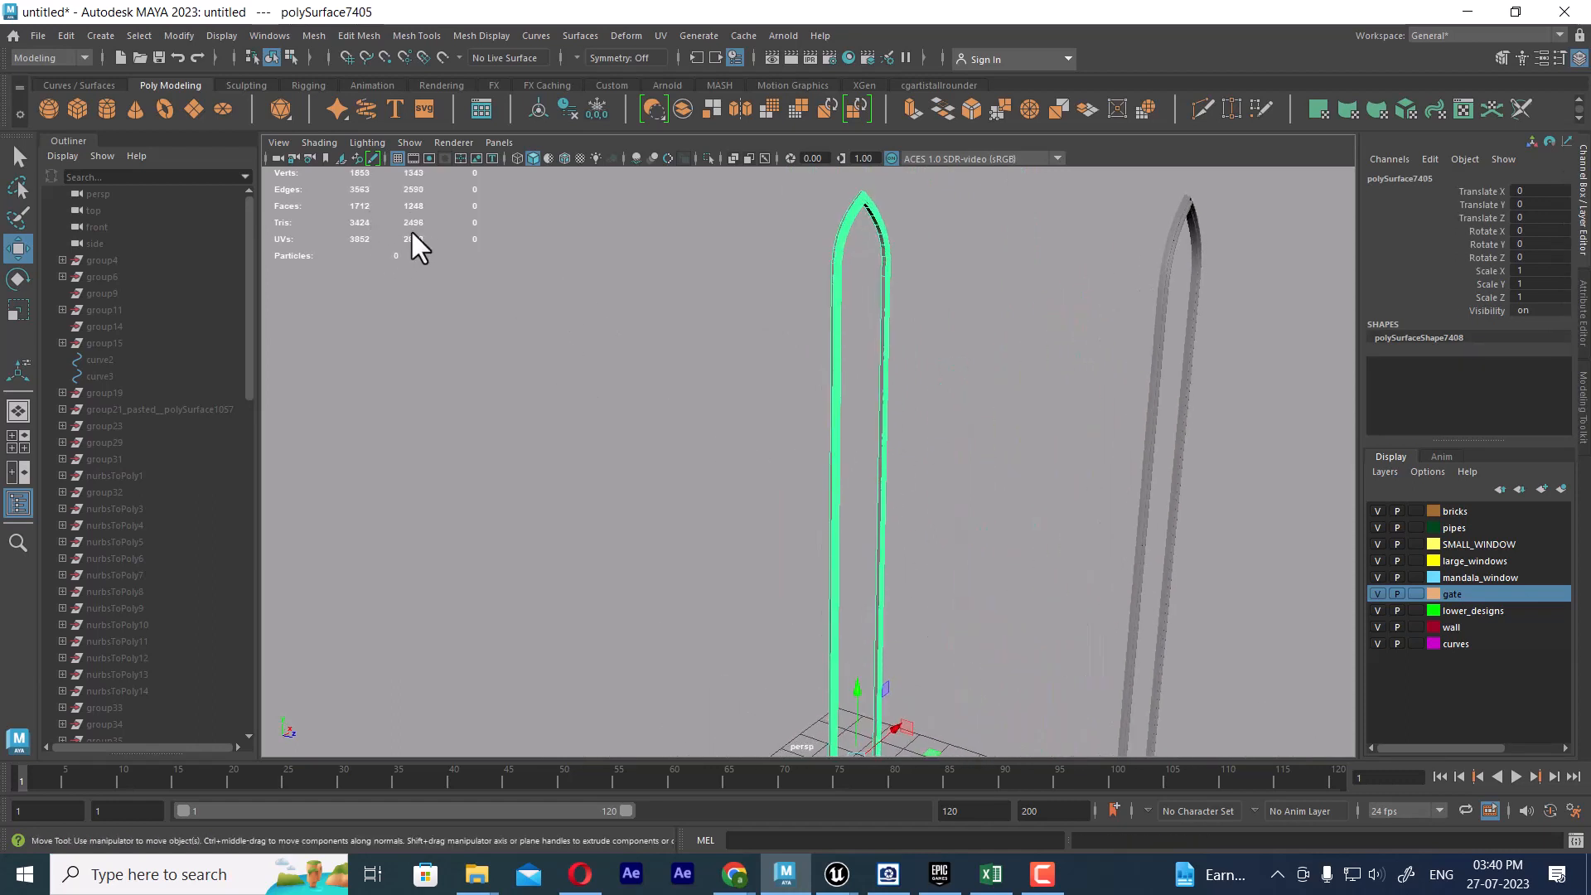
left_click(1153, 348)
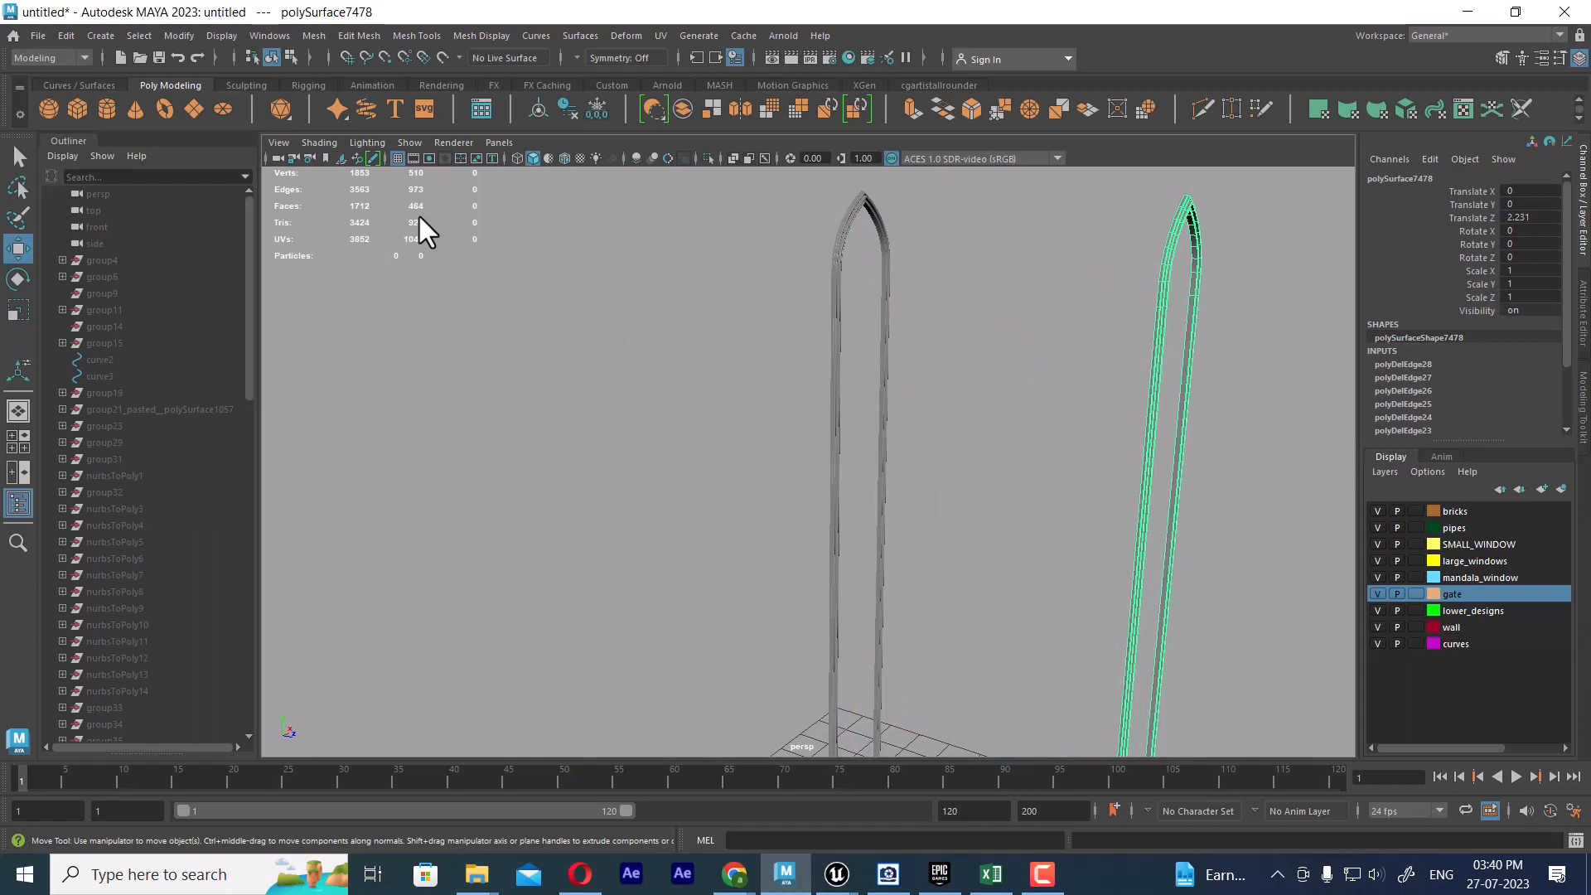
left_click_drag(943, 372, 679, 495)
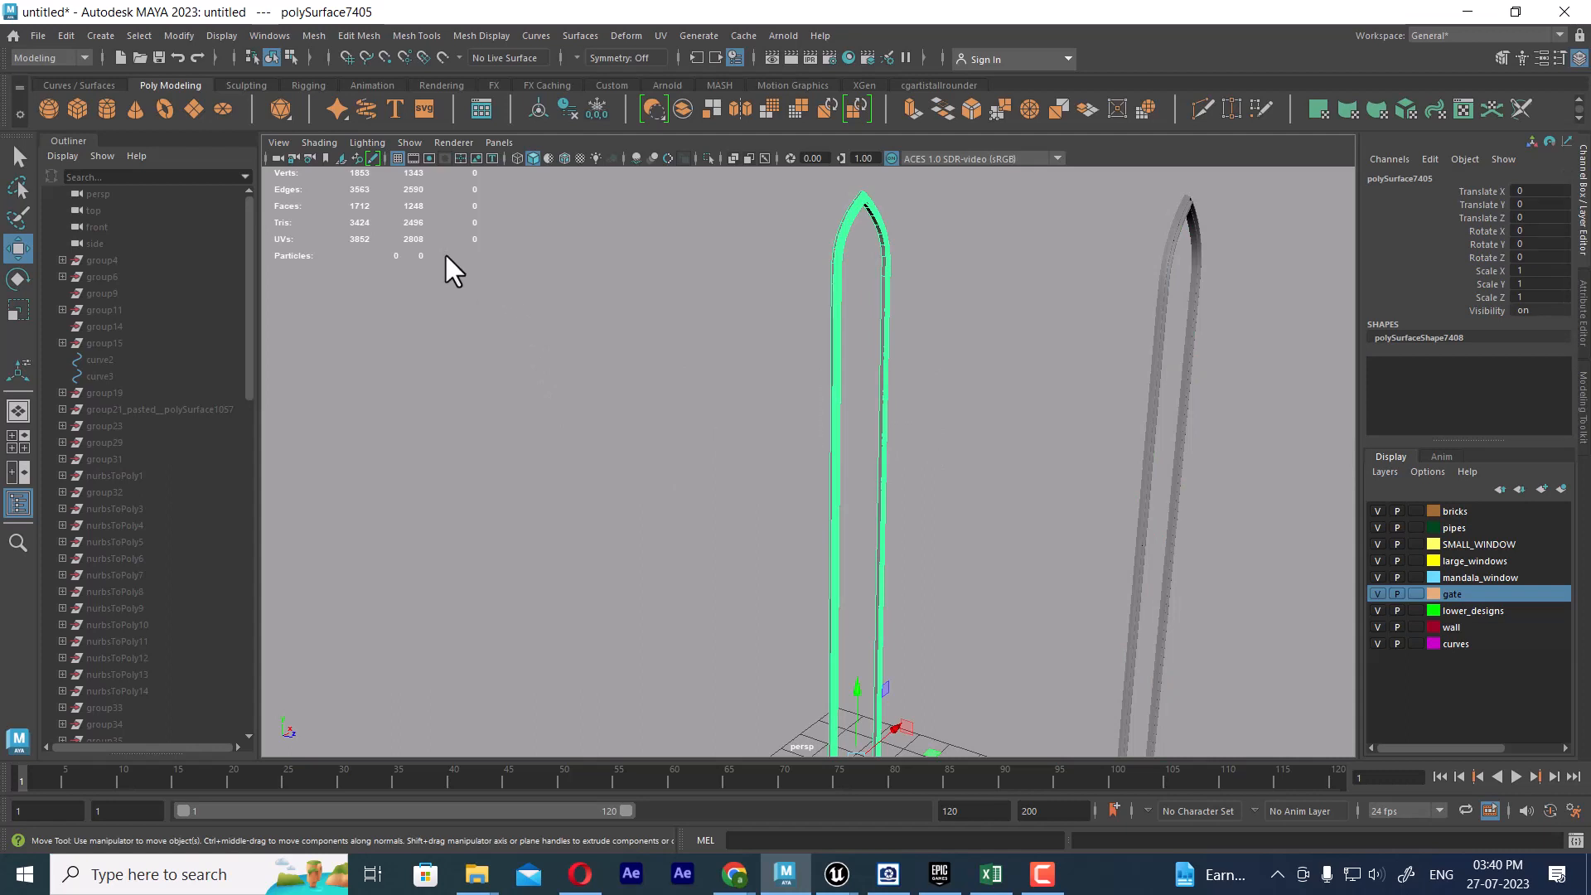
left_click_drag(1043, 533, 1043, 535)
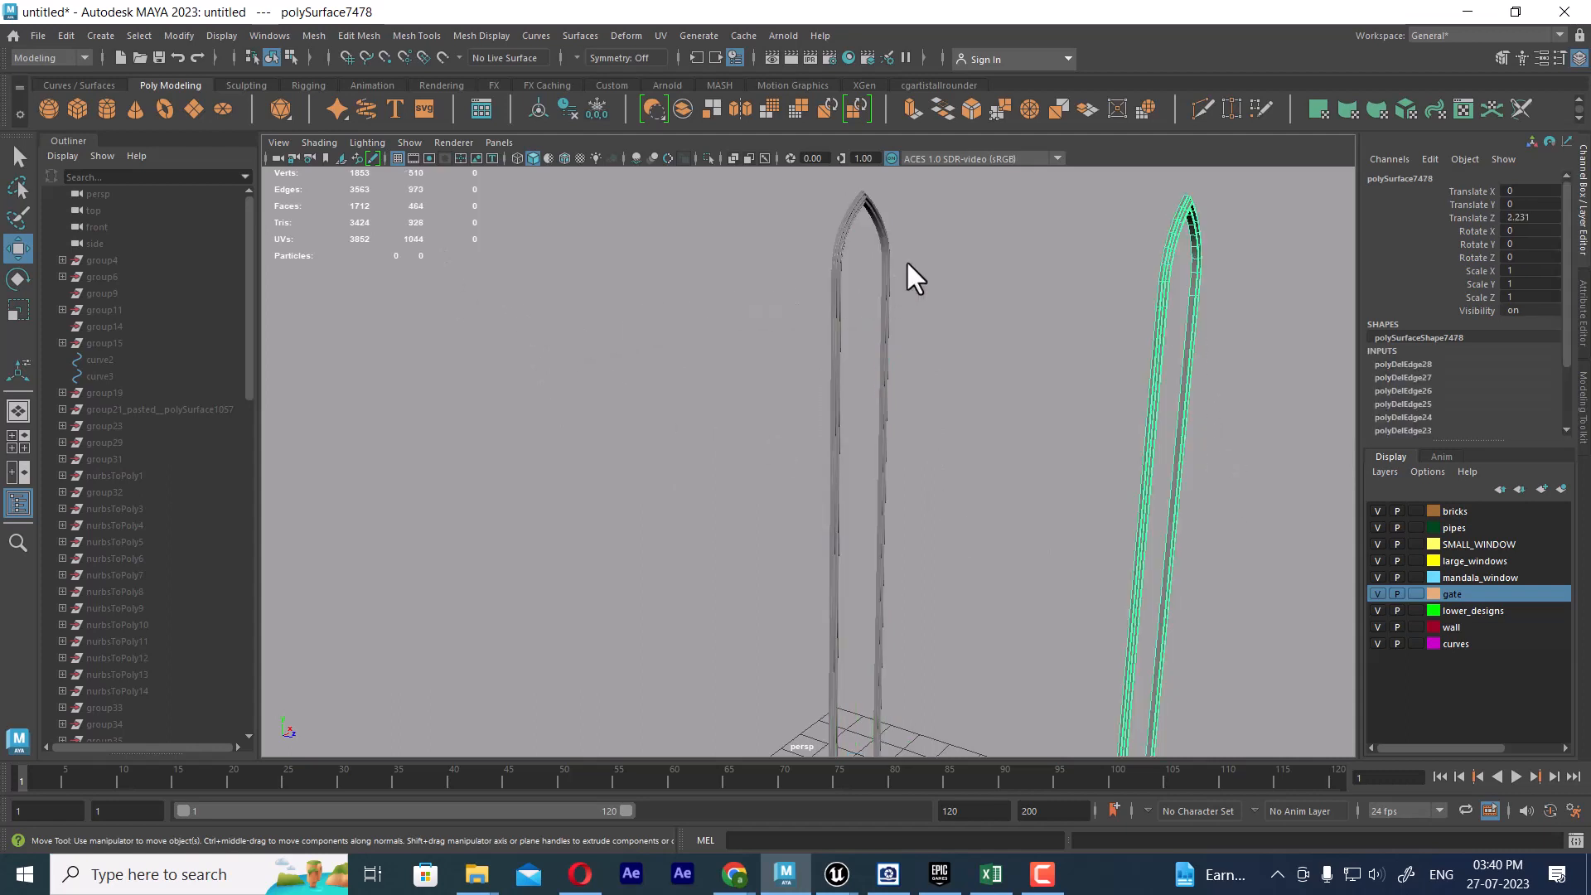
left_click_drag(909, 264, 779, 332)
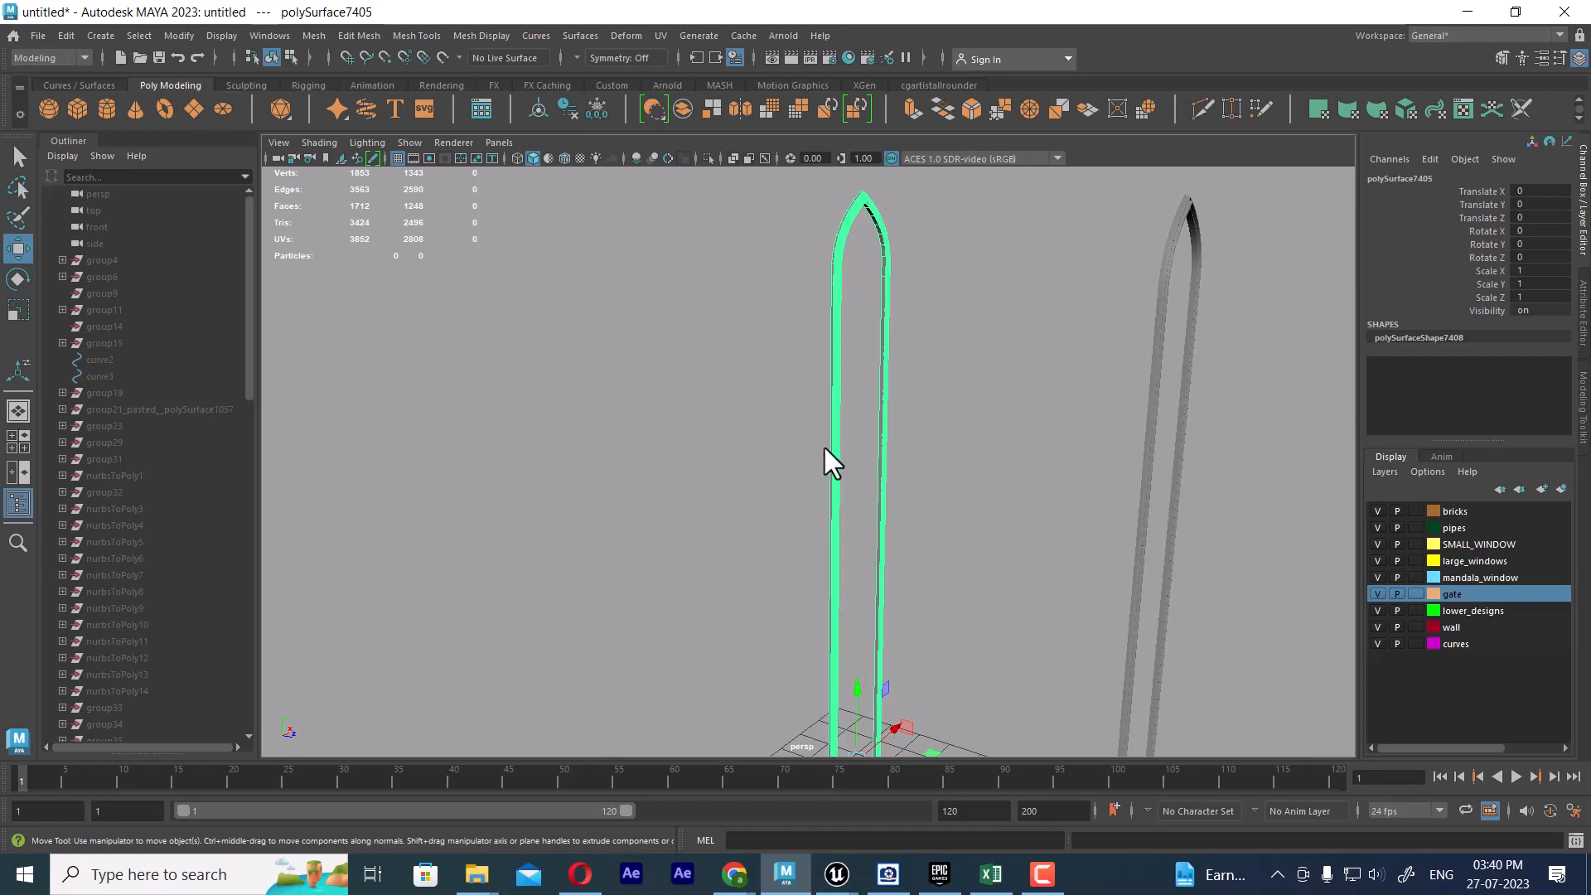
Examine the simplified frame's pointed arch up close against the original to compare their shape and detail.
left_click_drag(823, 444, 979, 670, "alt")
right_click_drag(978, 668, 986, 729, "alt")
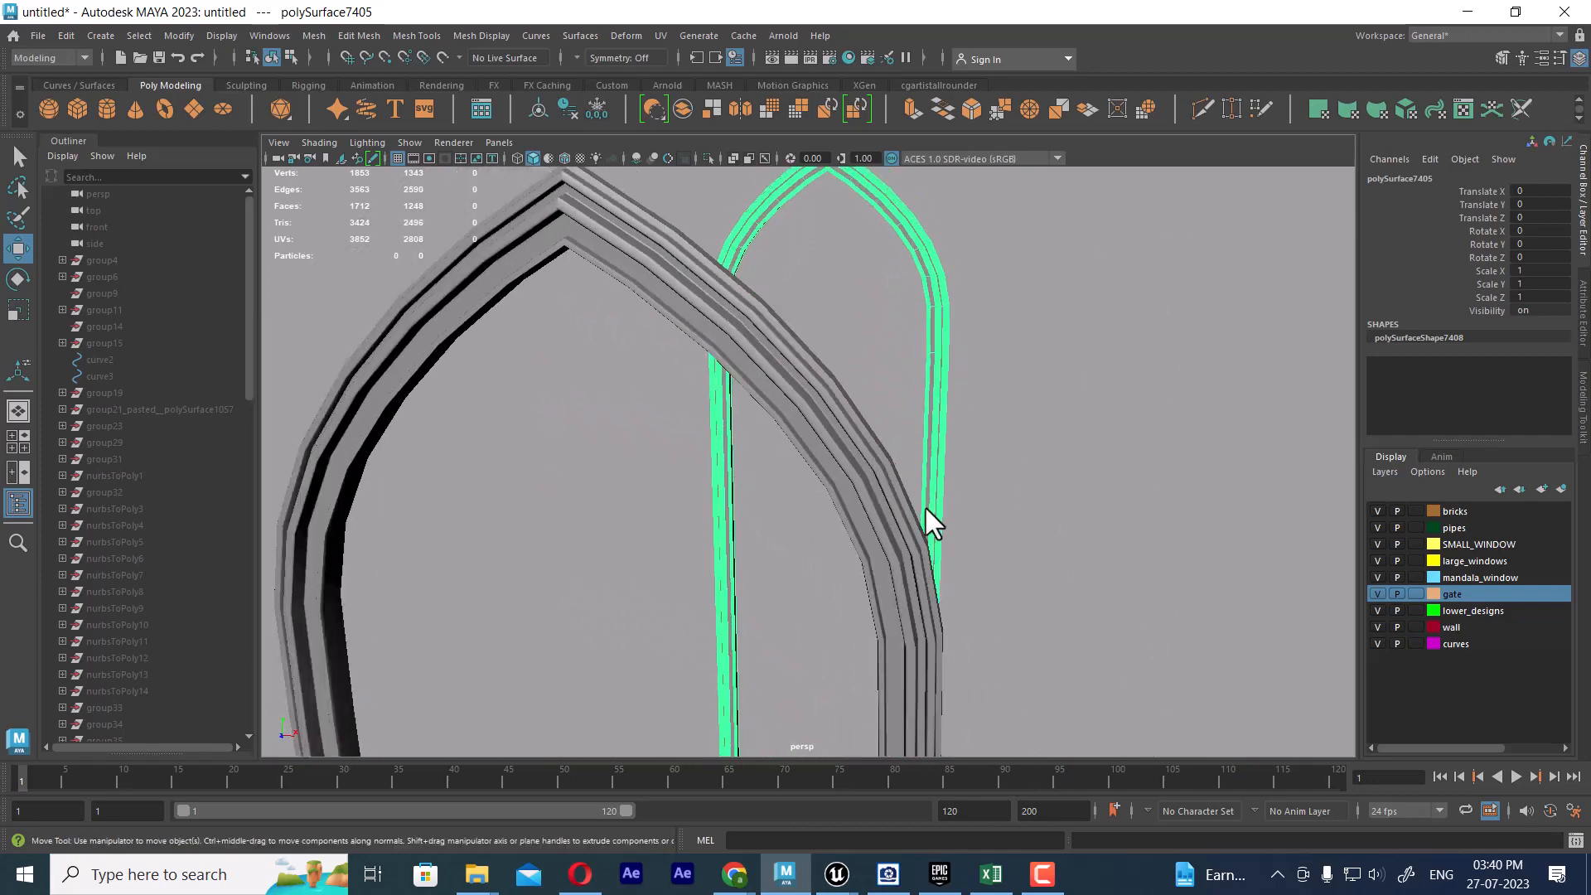
middle_click_drag(926, 509, 958, 535, "alt")
left_click(838, 440)
right_click_drag(783, 383, 803, 452, "alt")
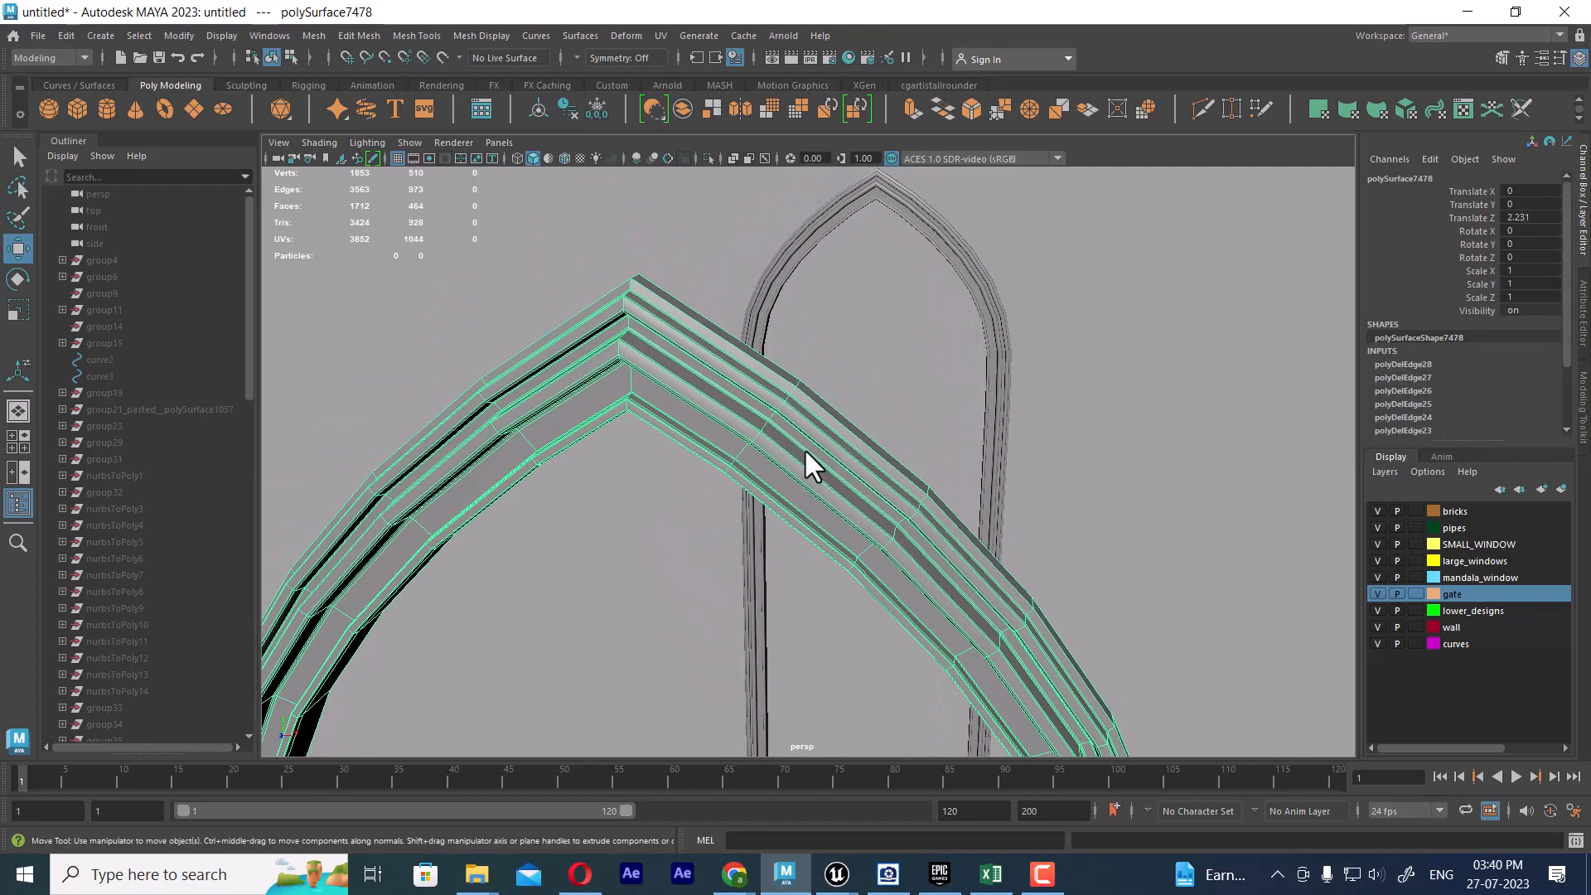
left_click_drag(804, 452, 853, 483, "alt")
right_click_drag(853, 484, 875, 588, "alt")
middle_click_drag(747, 519, 845, 516, "alt")
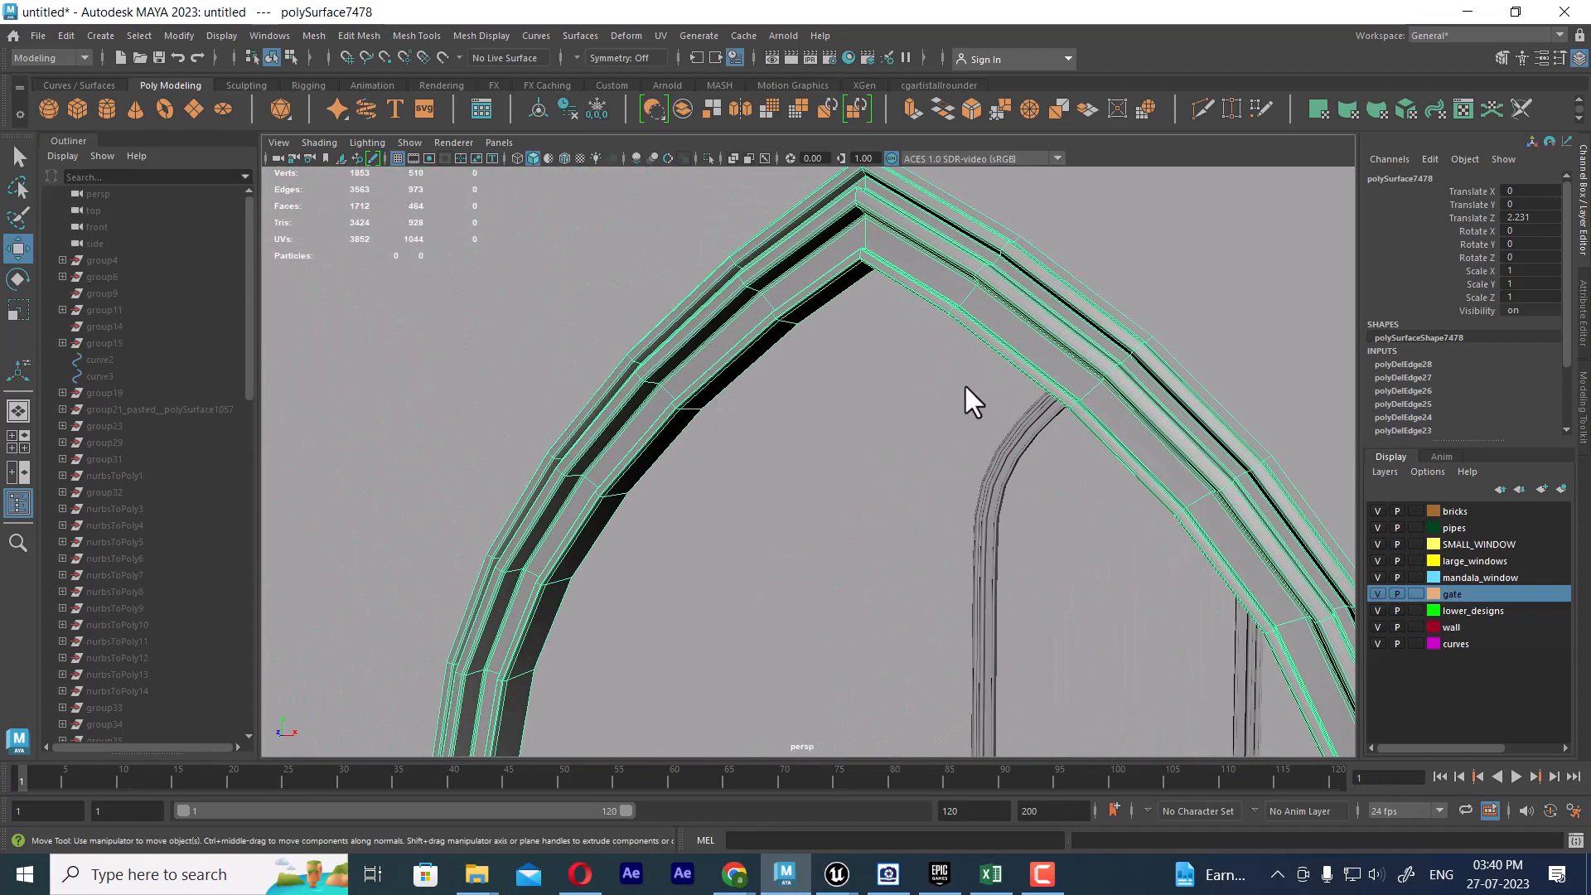